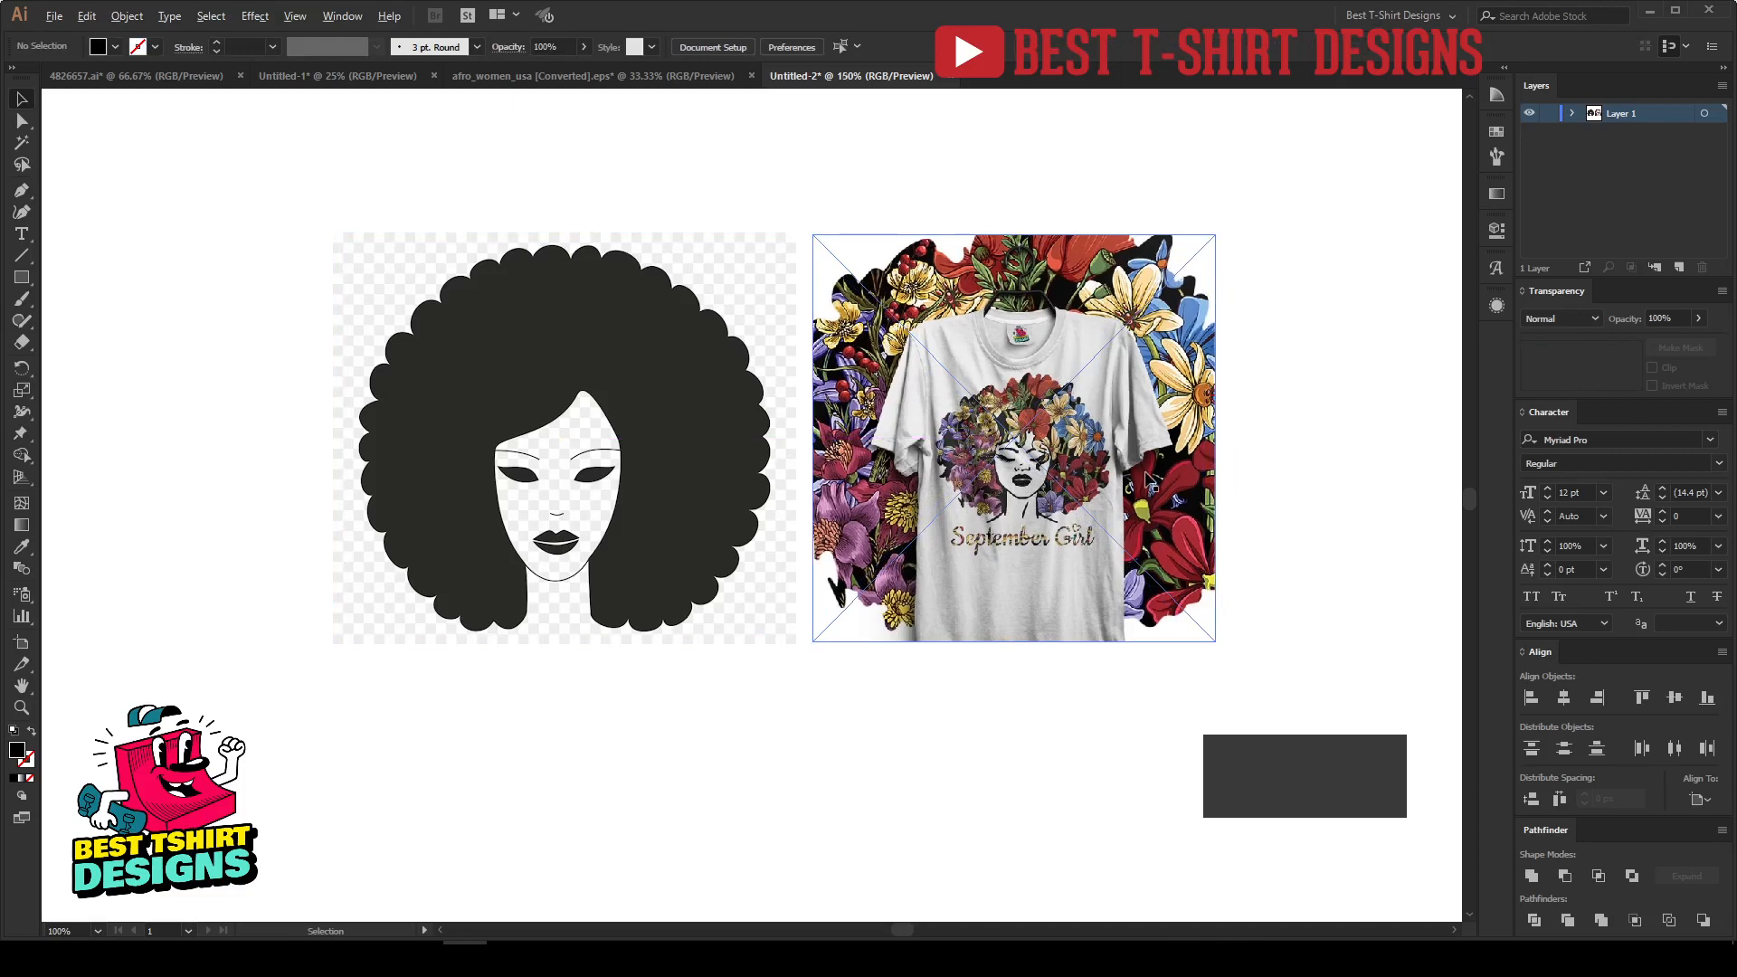
scroll(1146, 479, up, 3)
scroll(874, 427, down, 4)
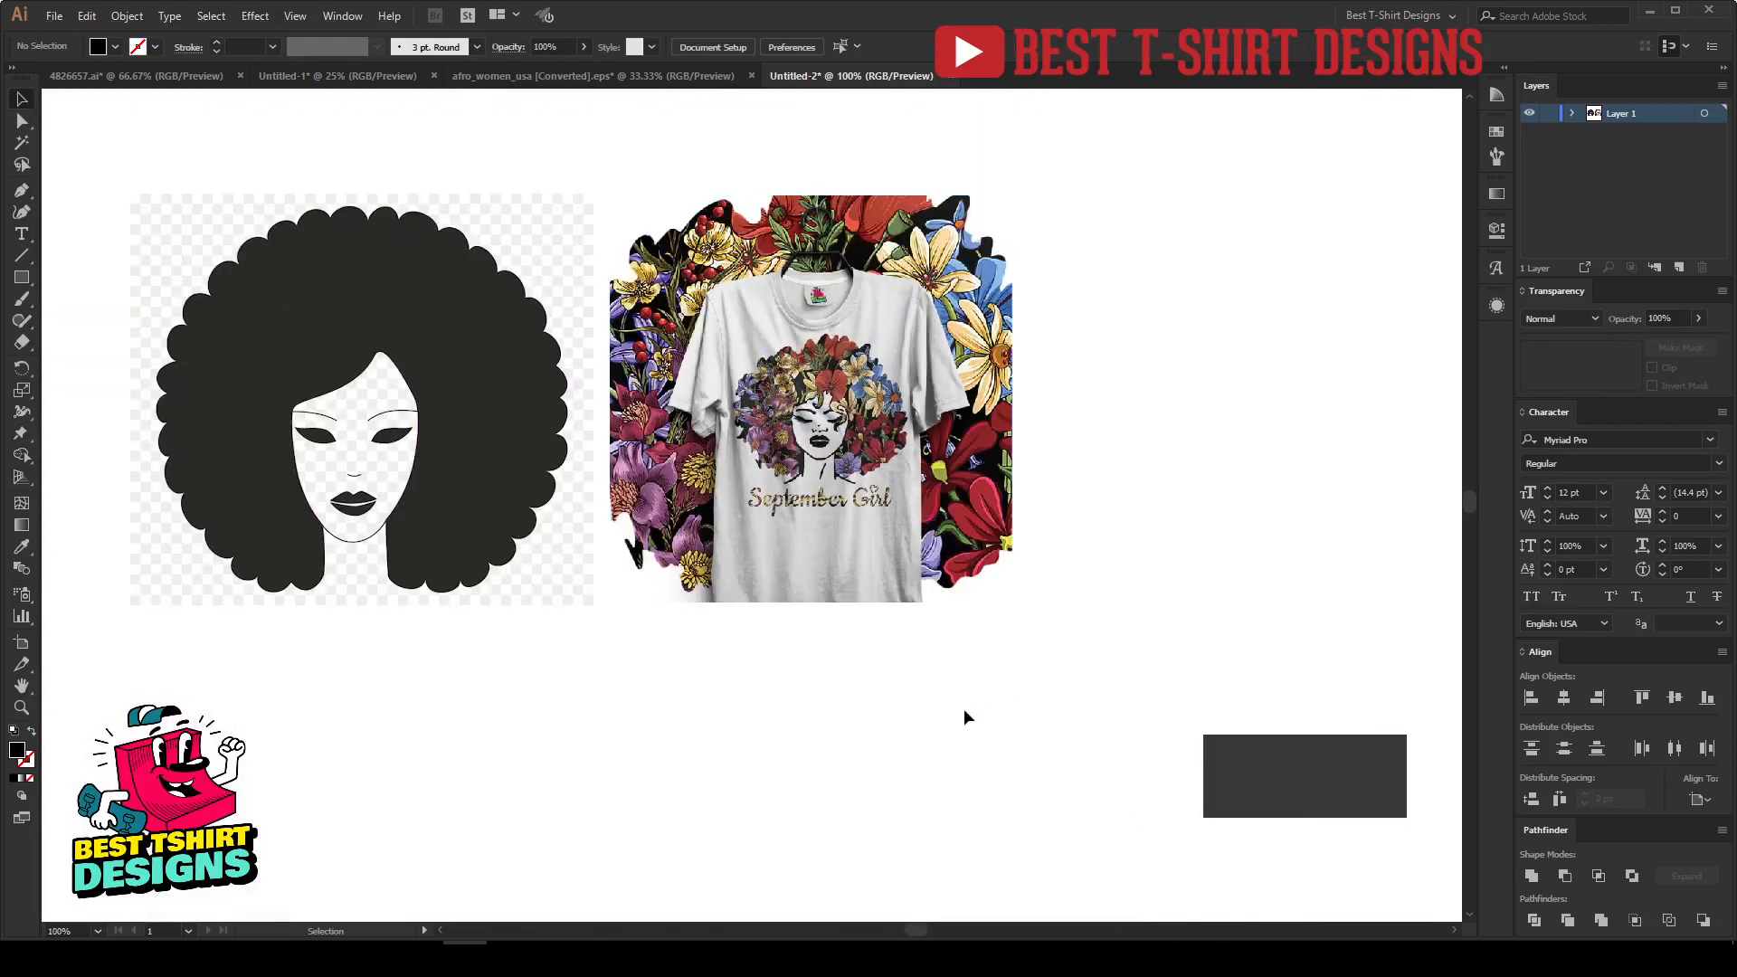
scroll(1143, 594, up, 2)
drag(1063, 793, 624, 256)
click(1099, 555)
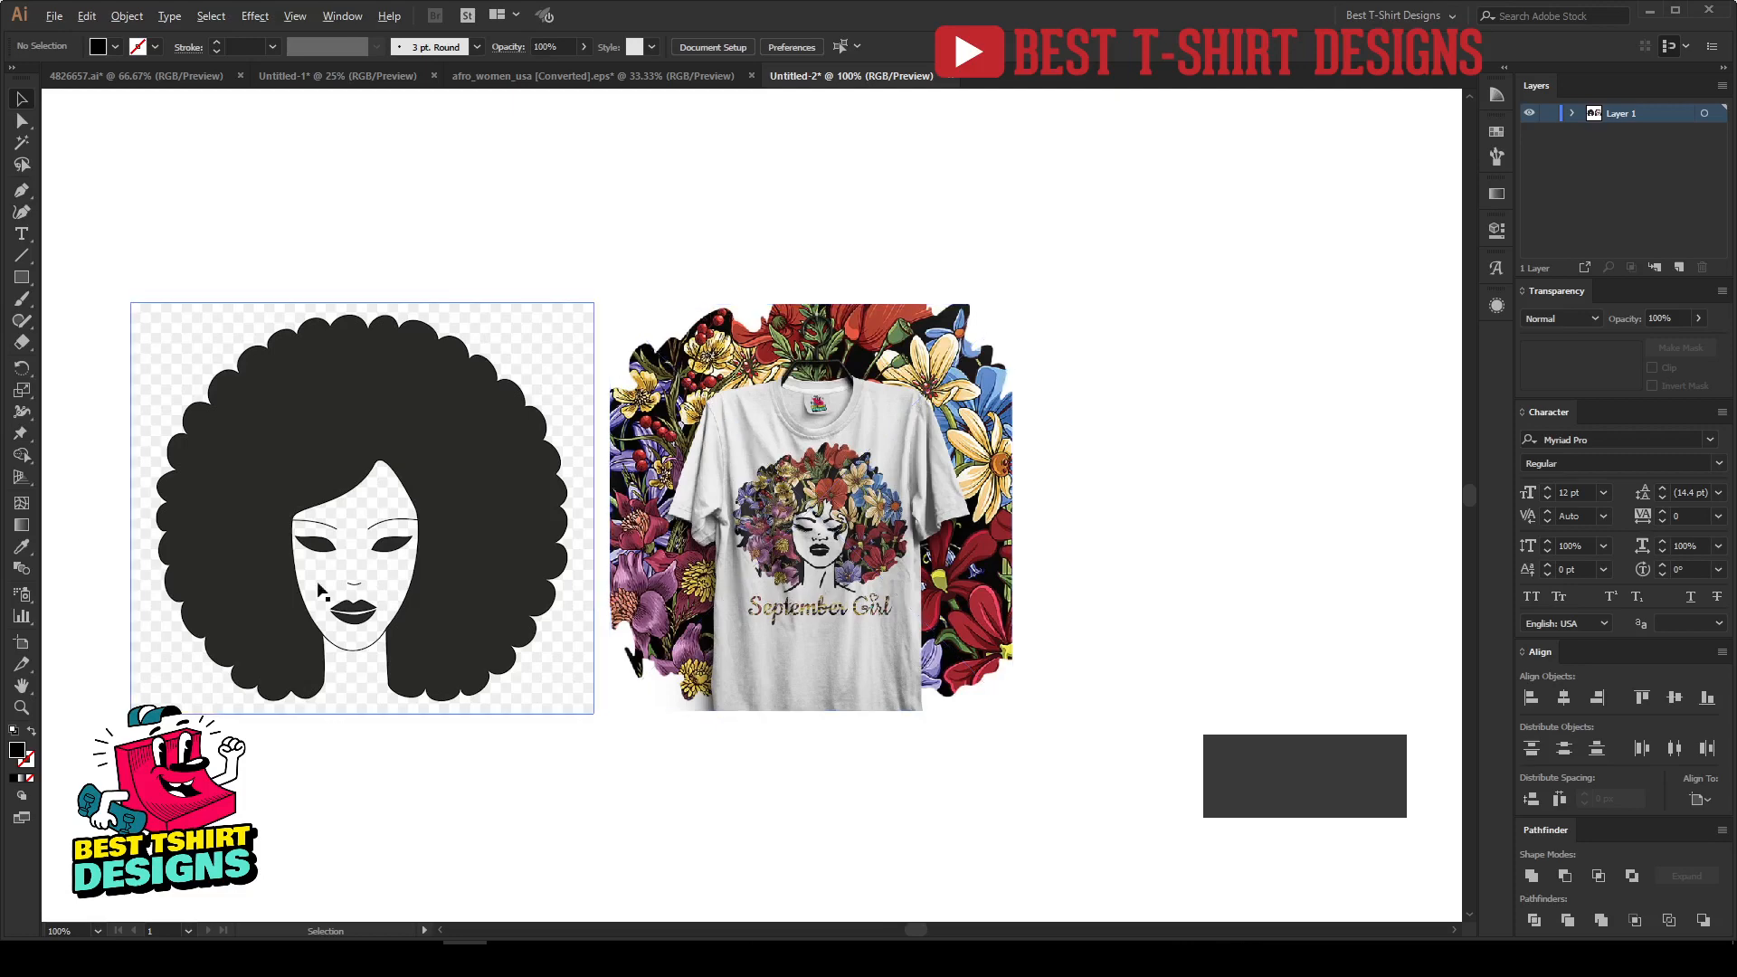
scroll(319, 590, up, 1)
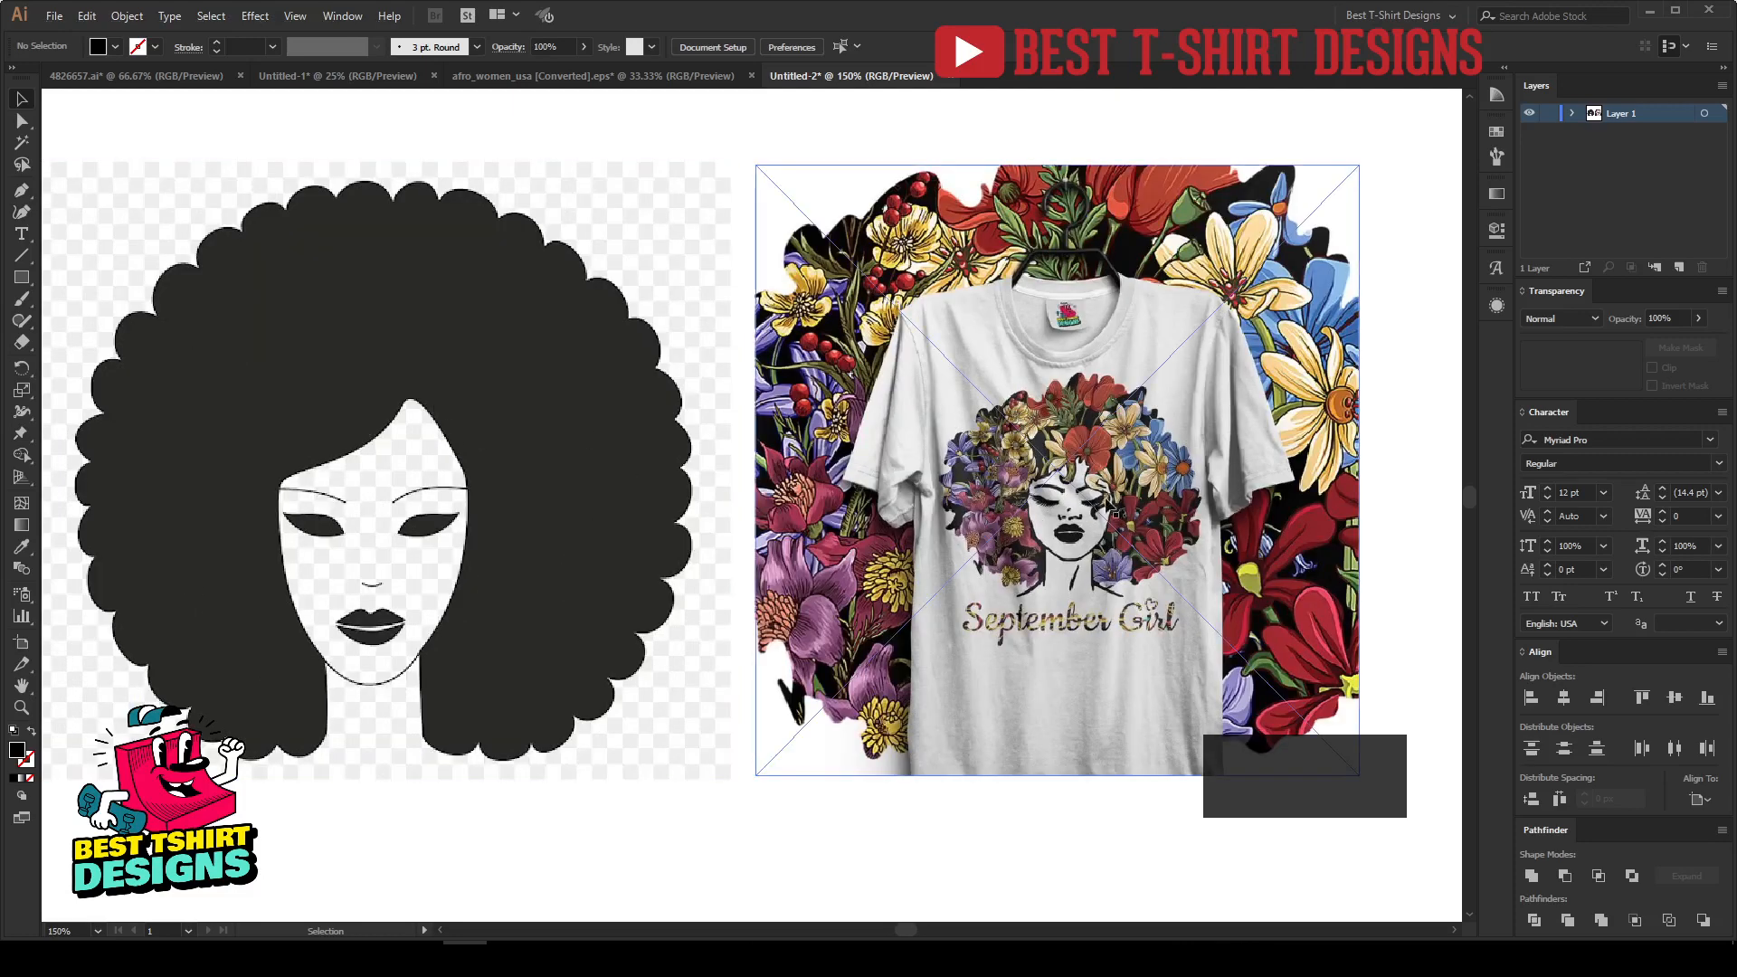
Switch to the browser and look through the Google Images results and related images for "afro woman silhouette".
click(554, 954)
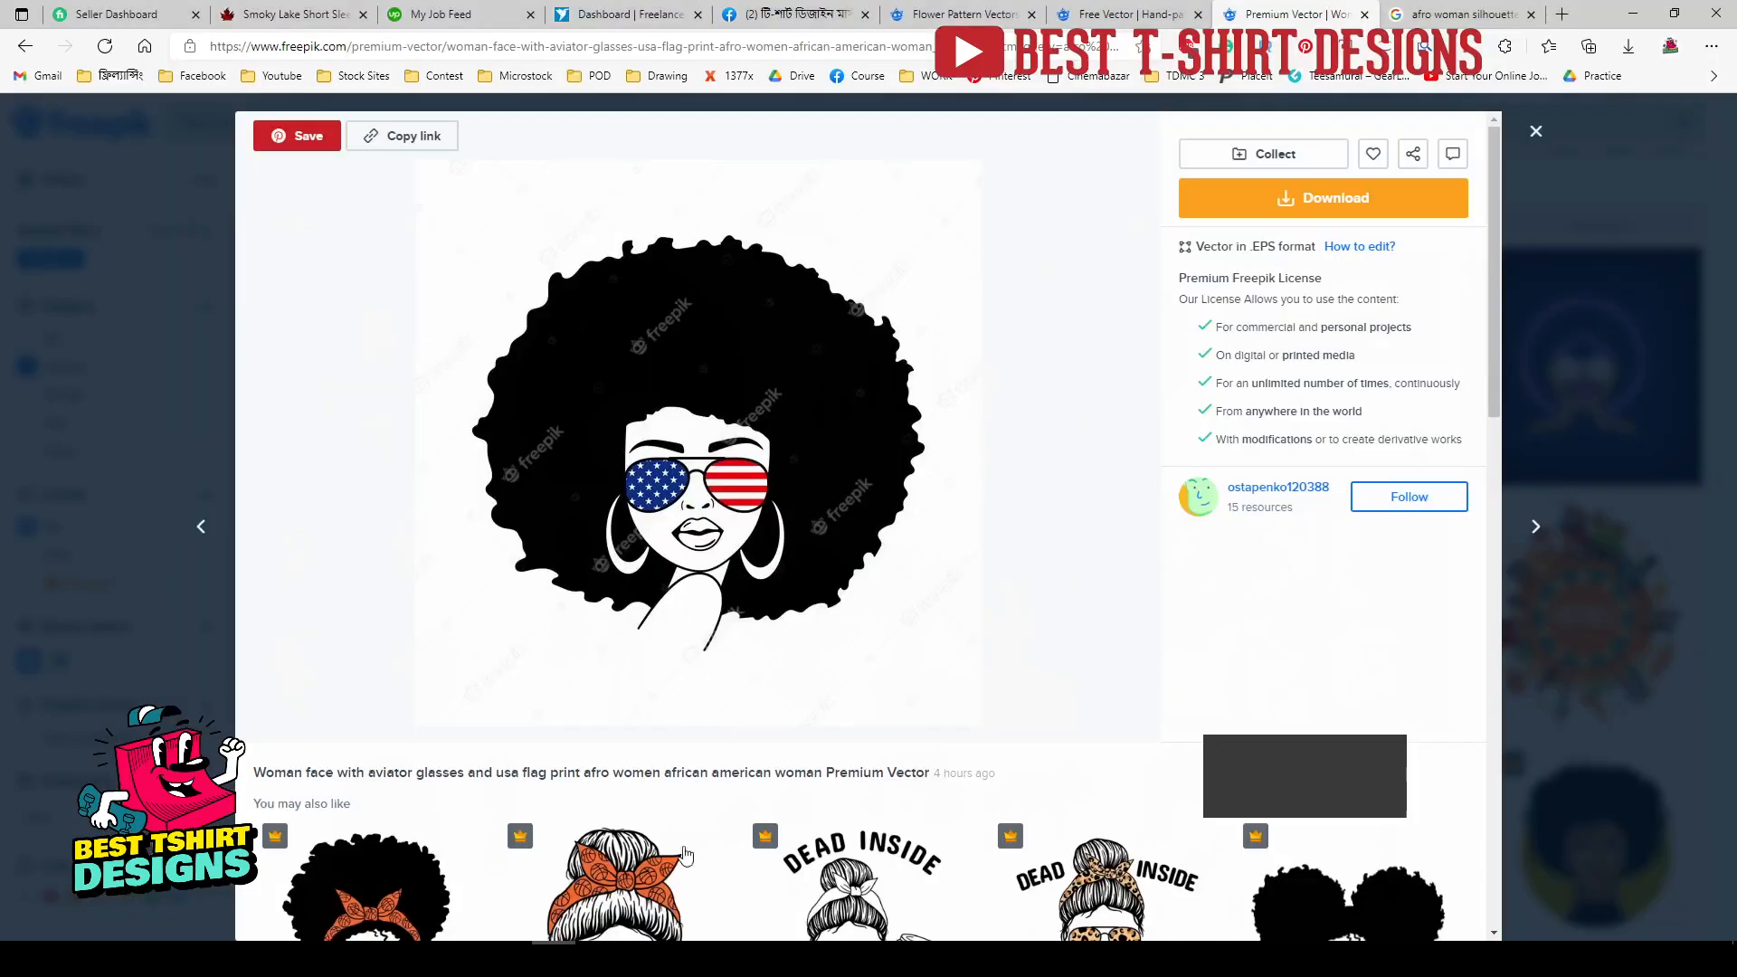
click(1478, 11)
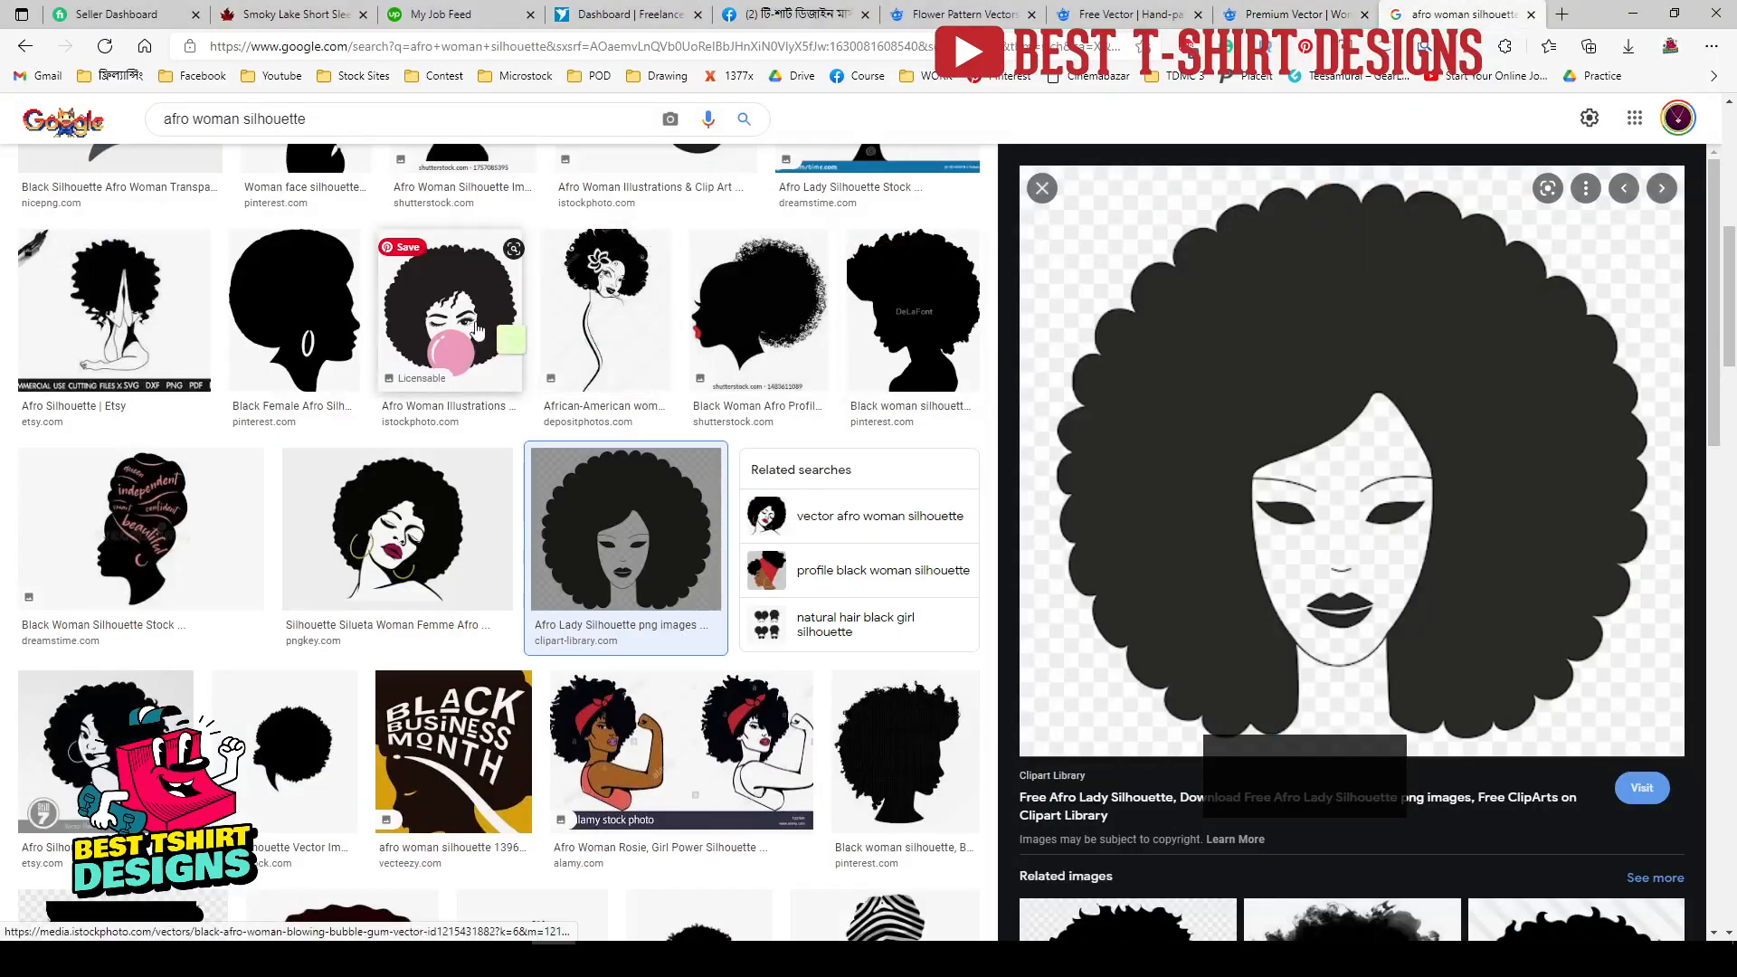
scroll(369, 380, up, 2)
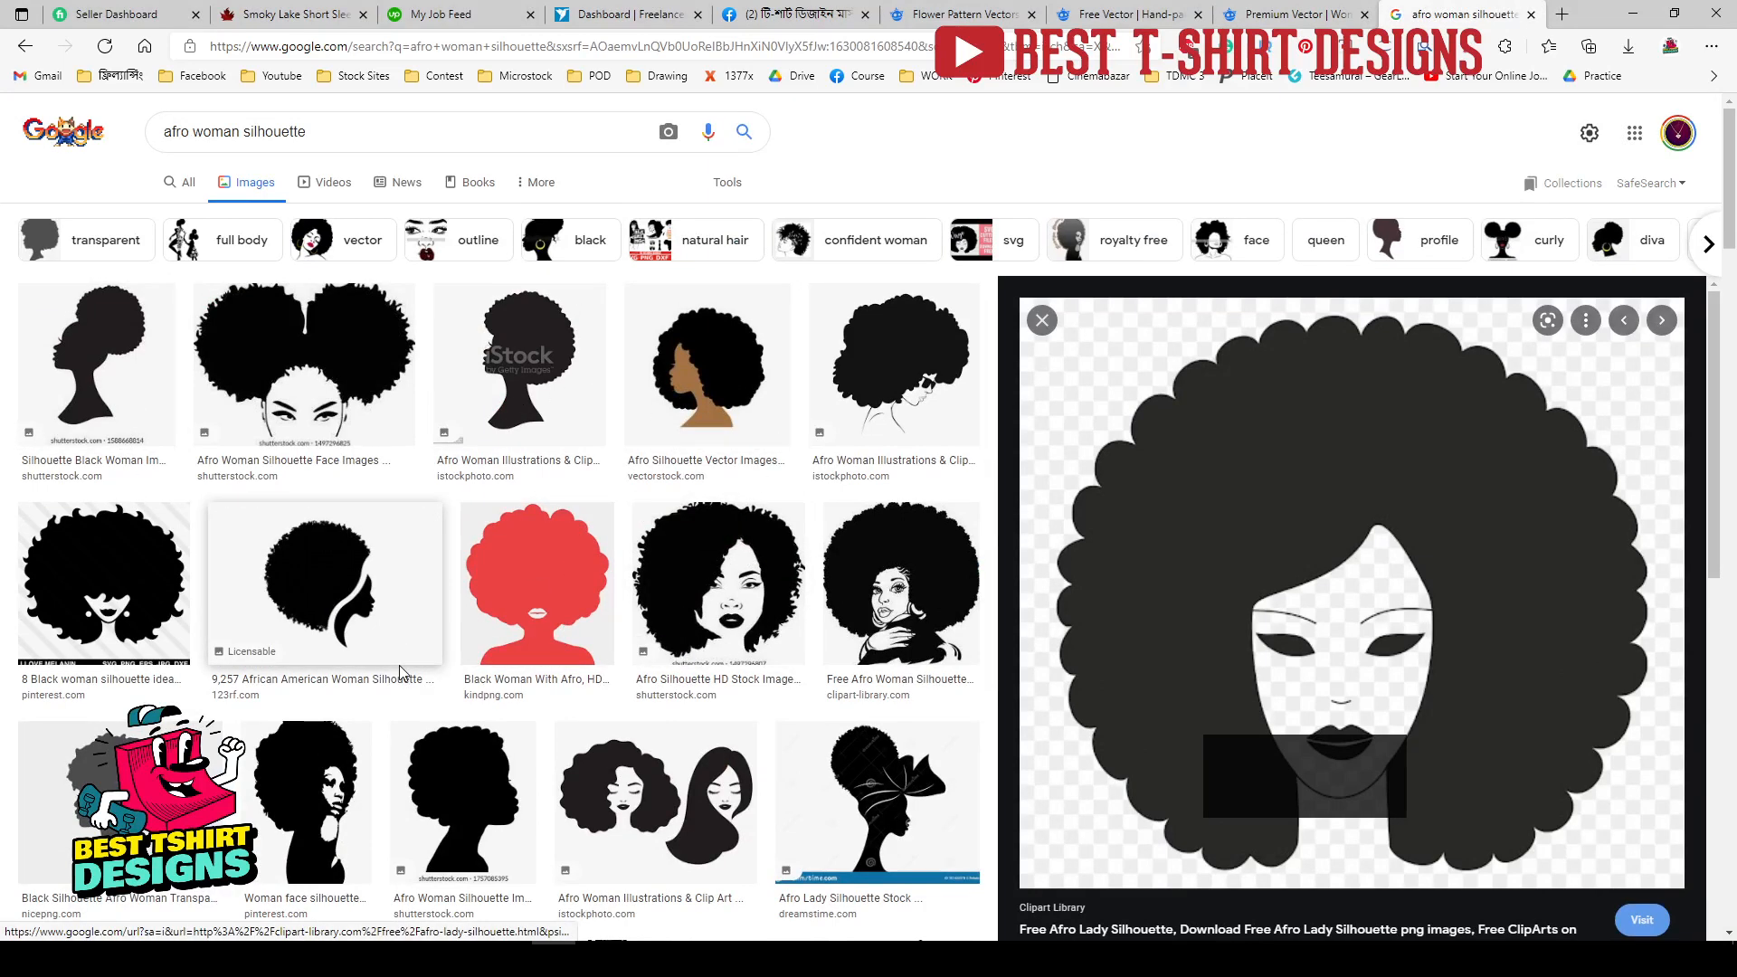
scroll(758, 638, down, 3)
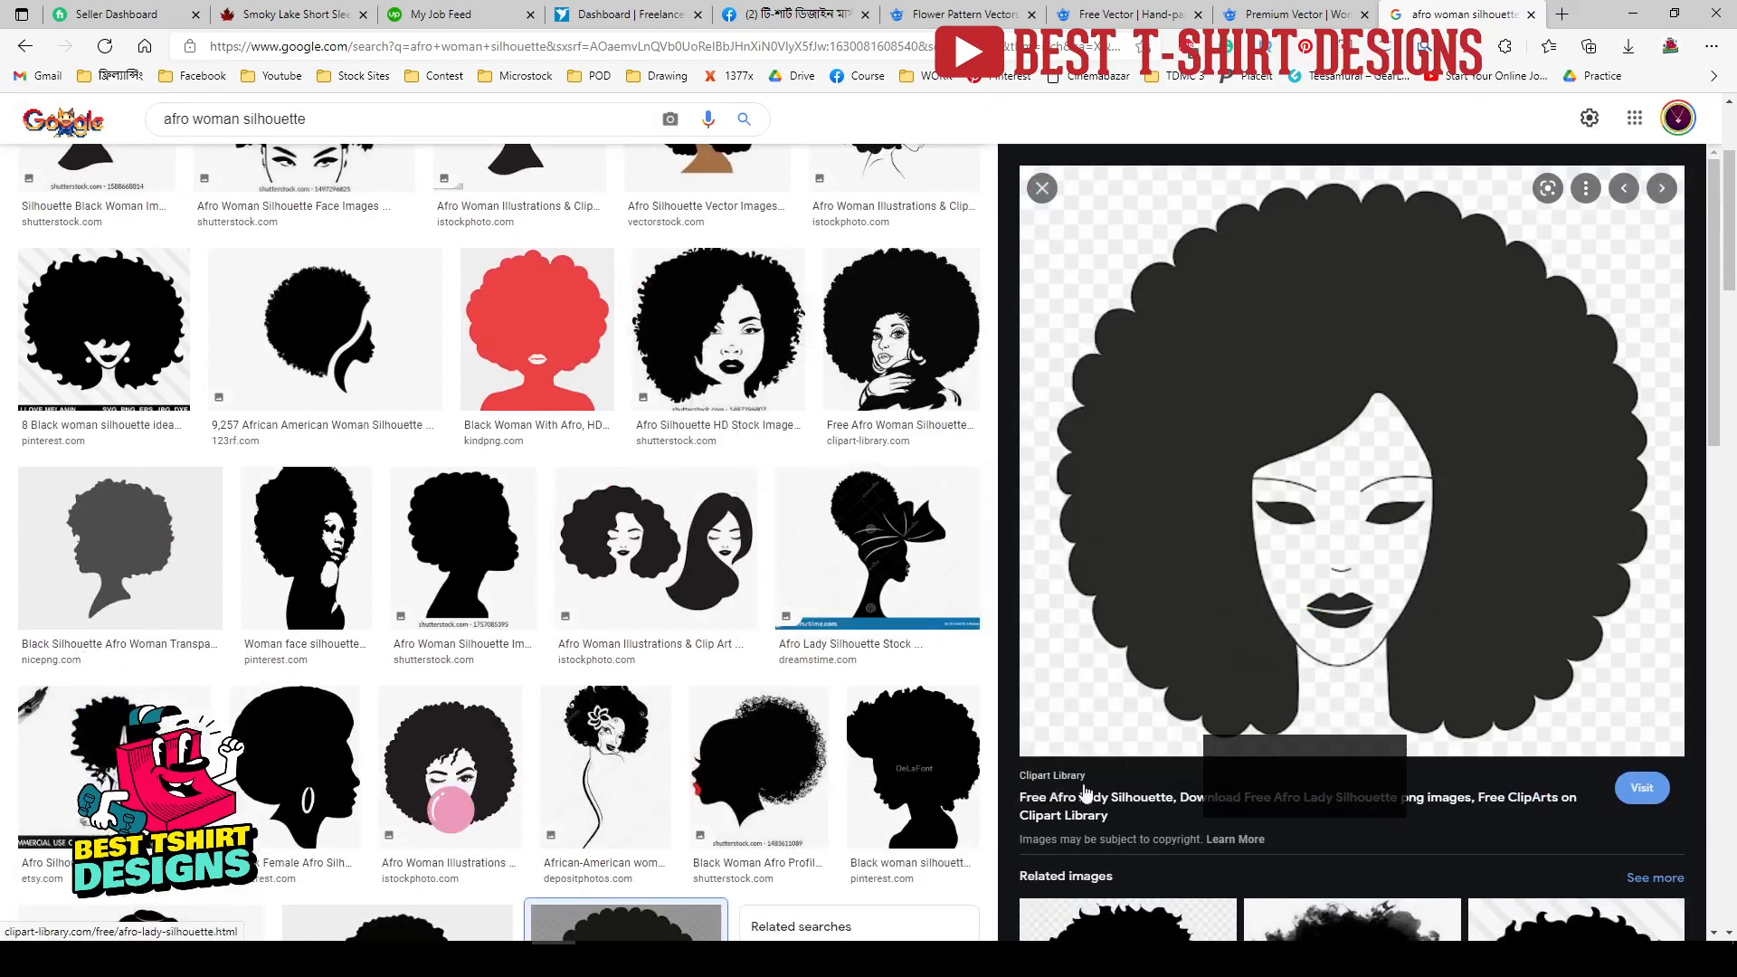
scroll(1389, 541, down, 5)
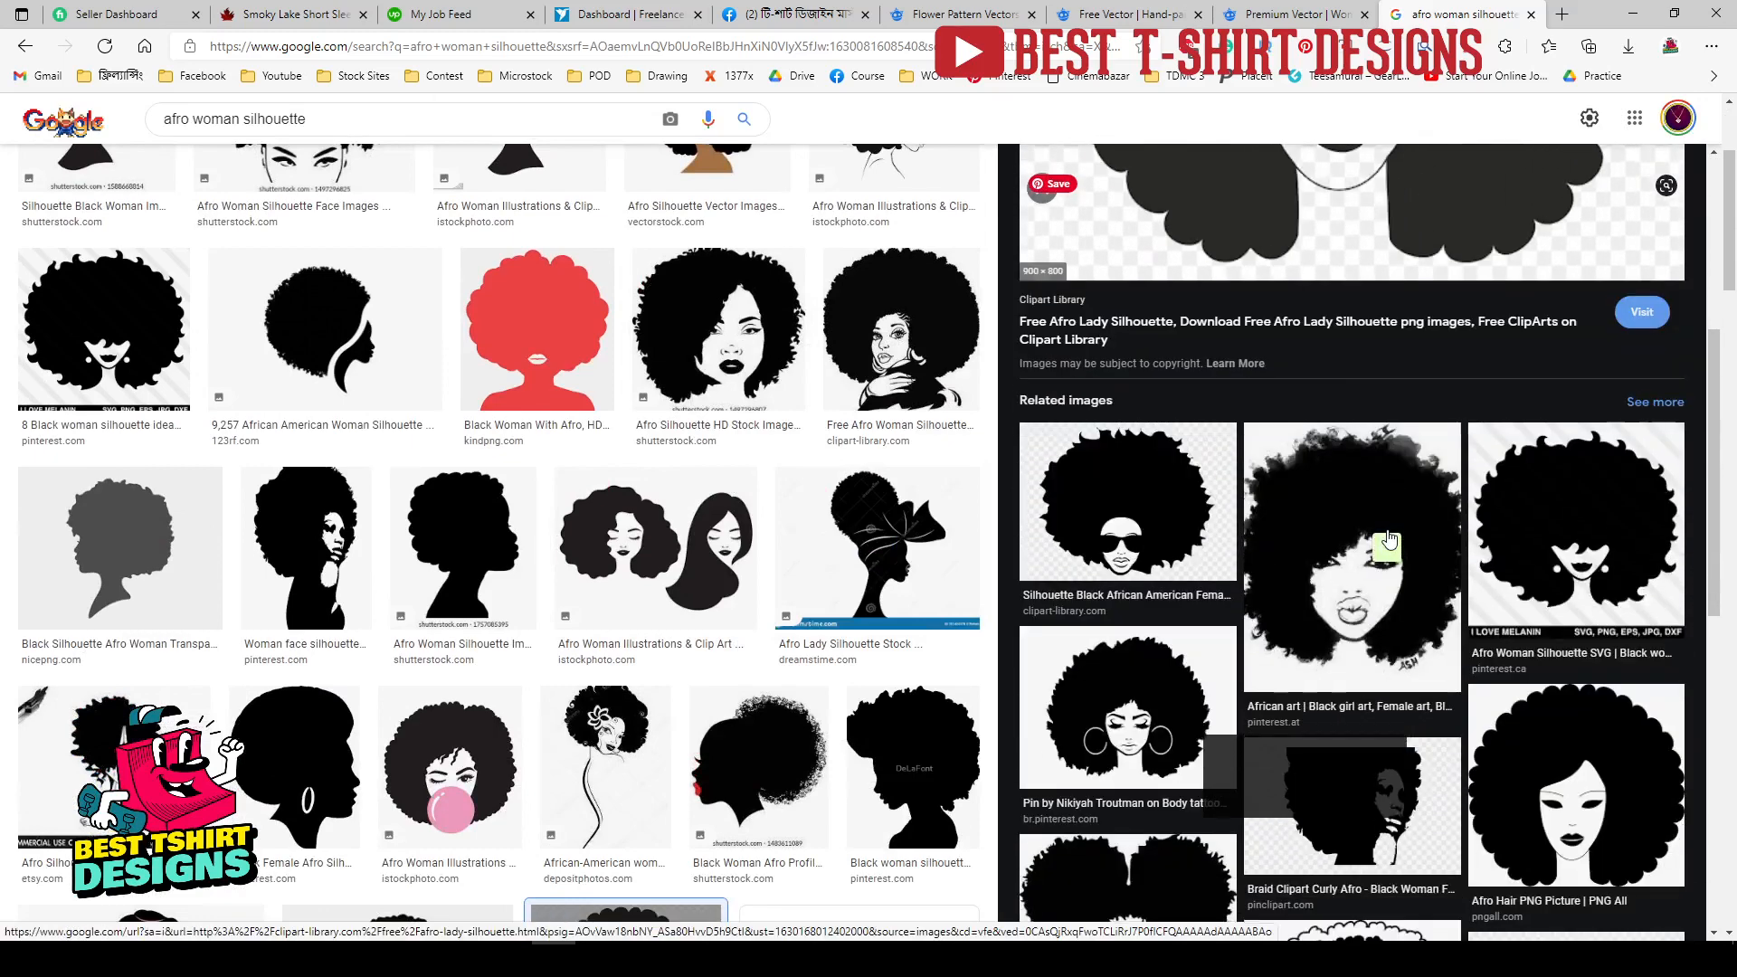
mouse_move(1351, 595)
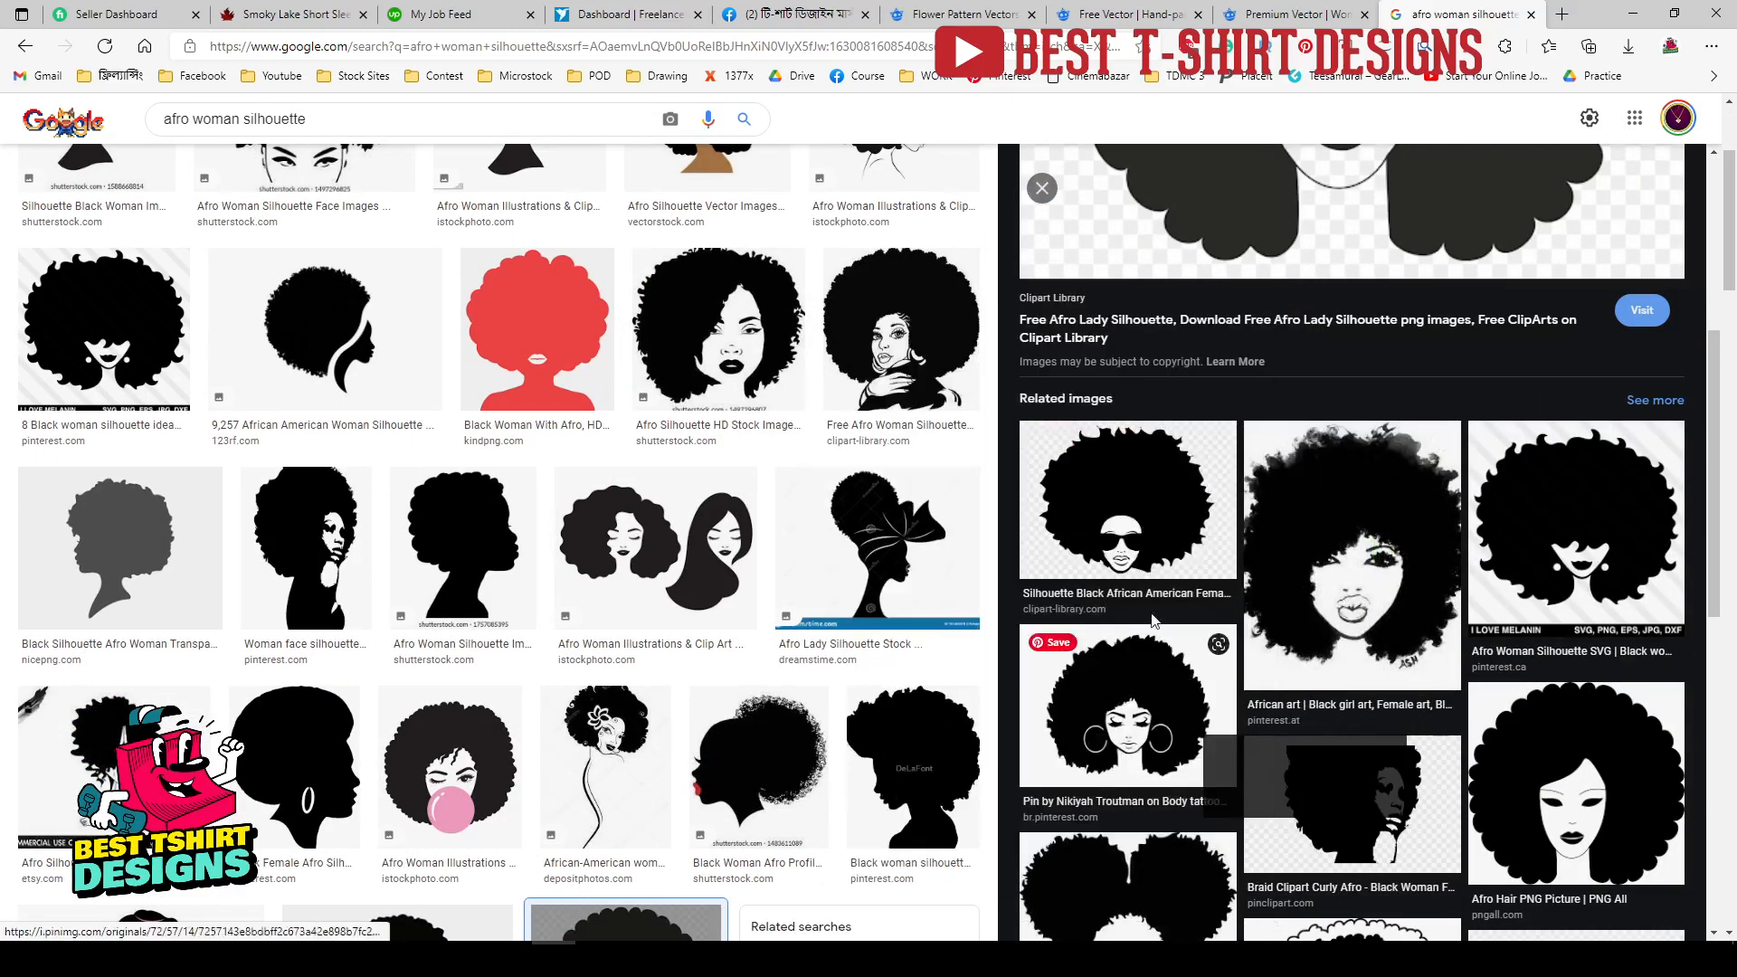
Preview the afro silhouettes with sunglasses, with the "I LOVE MELANIN" caption and with pink bubble gum.
click(1127, 540)
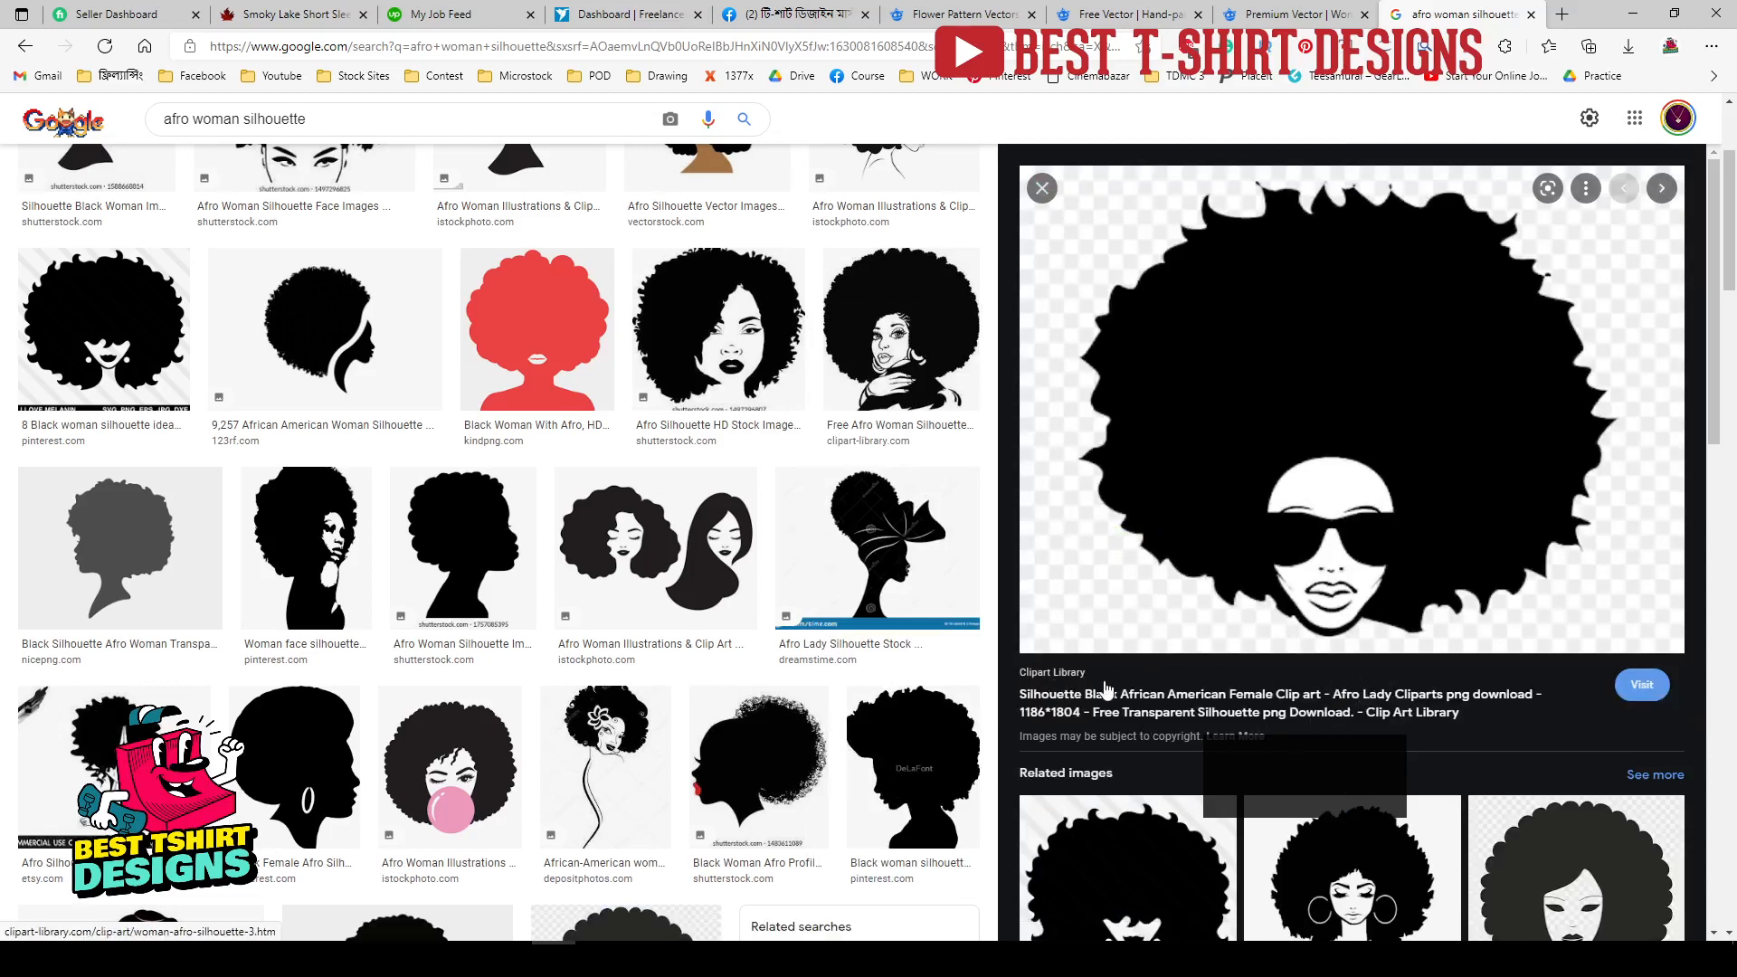
scroll(1423, 513, down, 2)
scroll(1424, 513, down, 1)
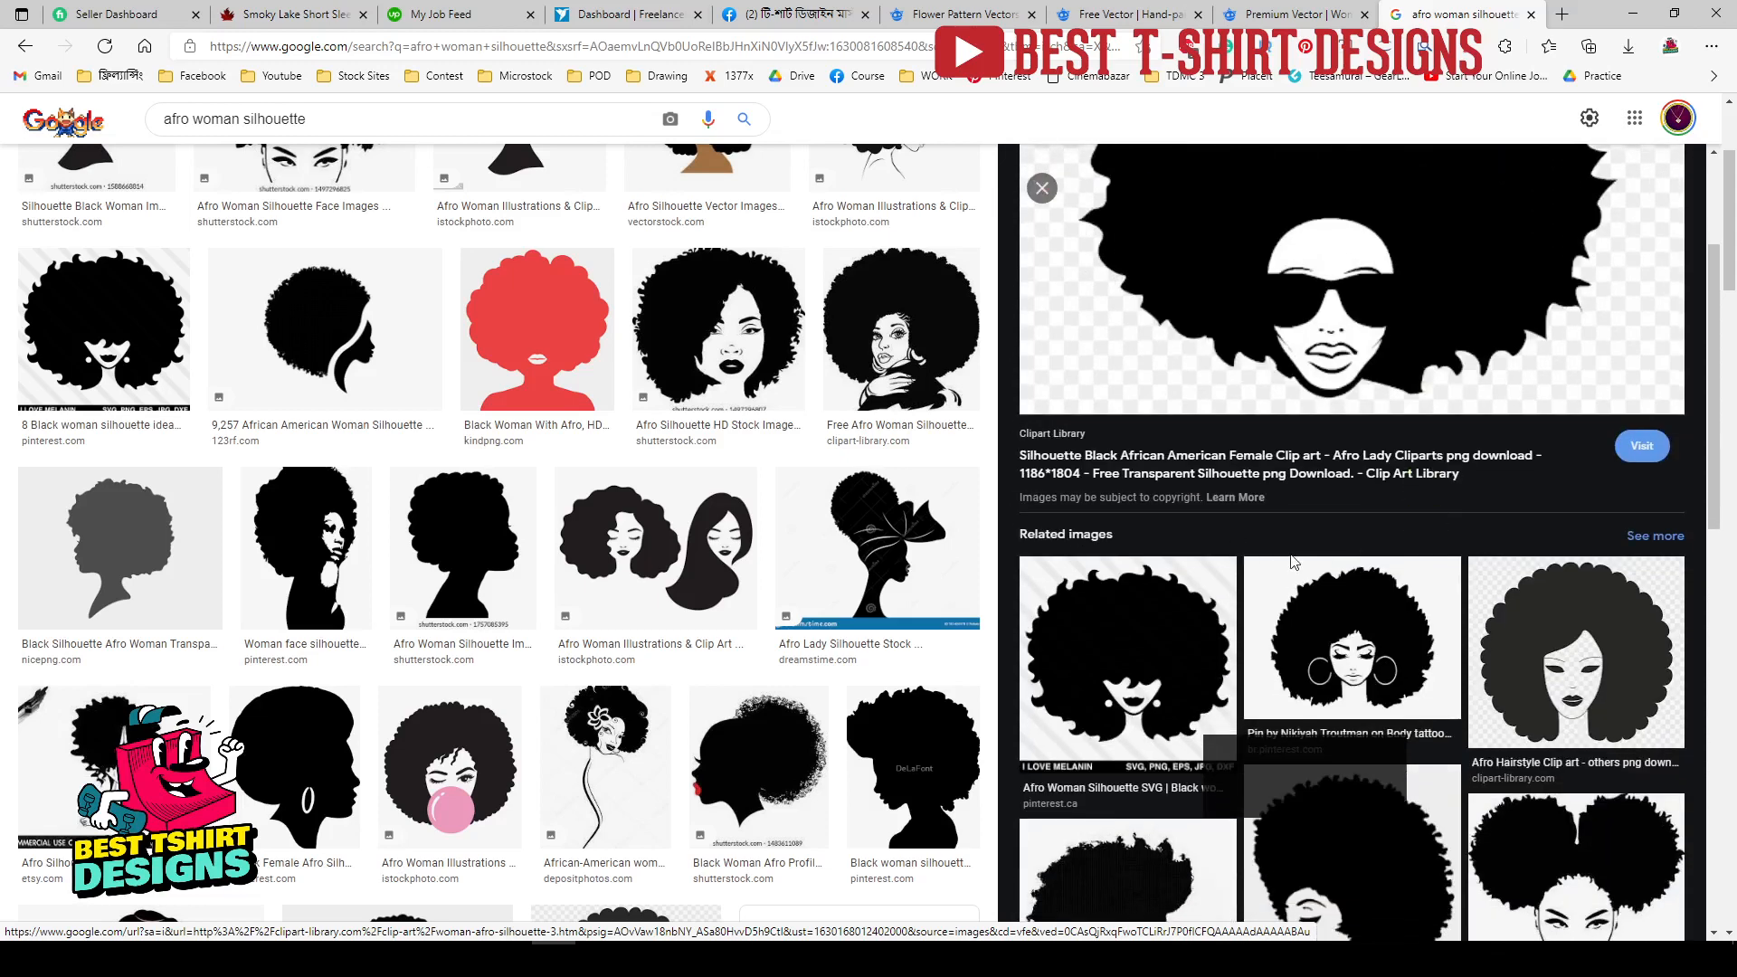
click(1160, 659)
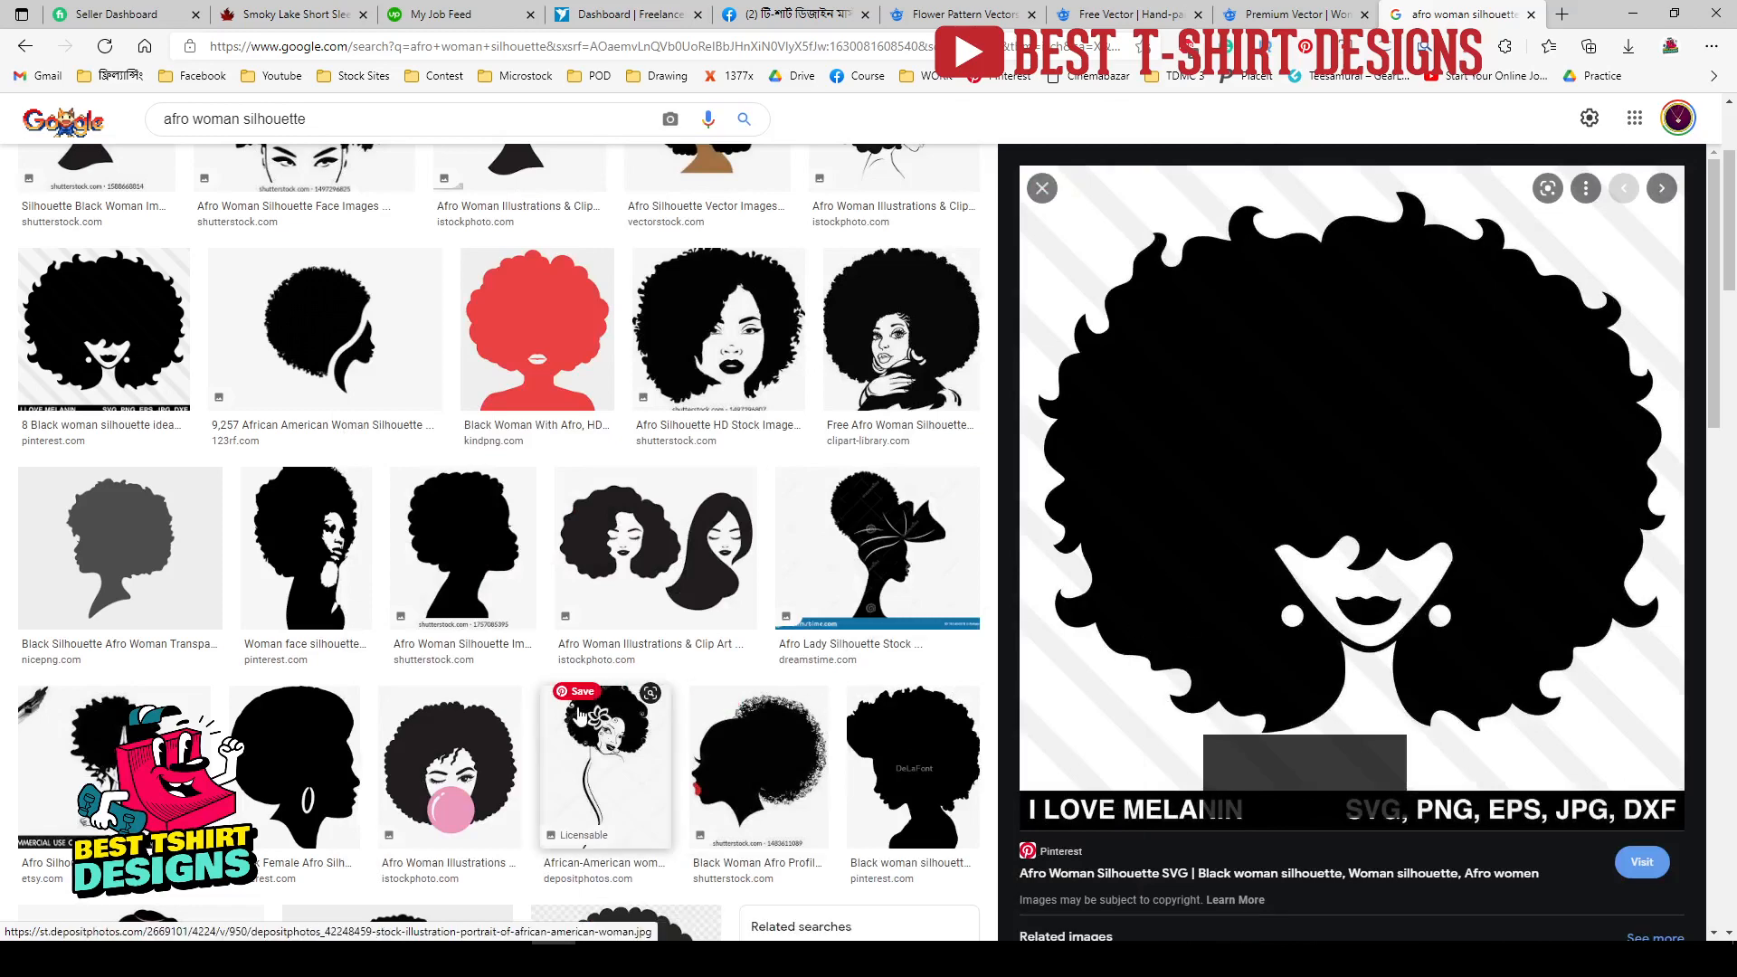
click(445, 783)
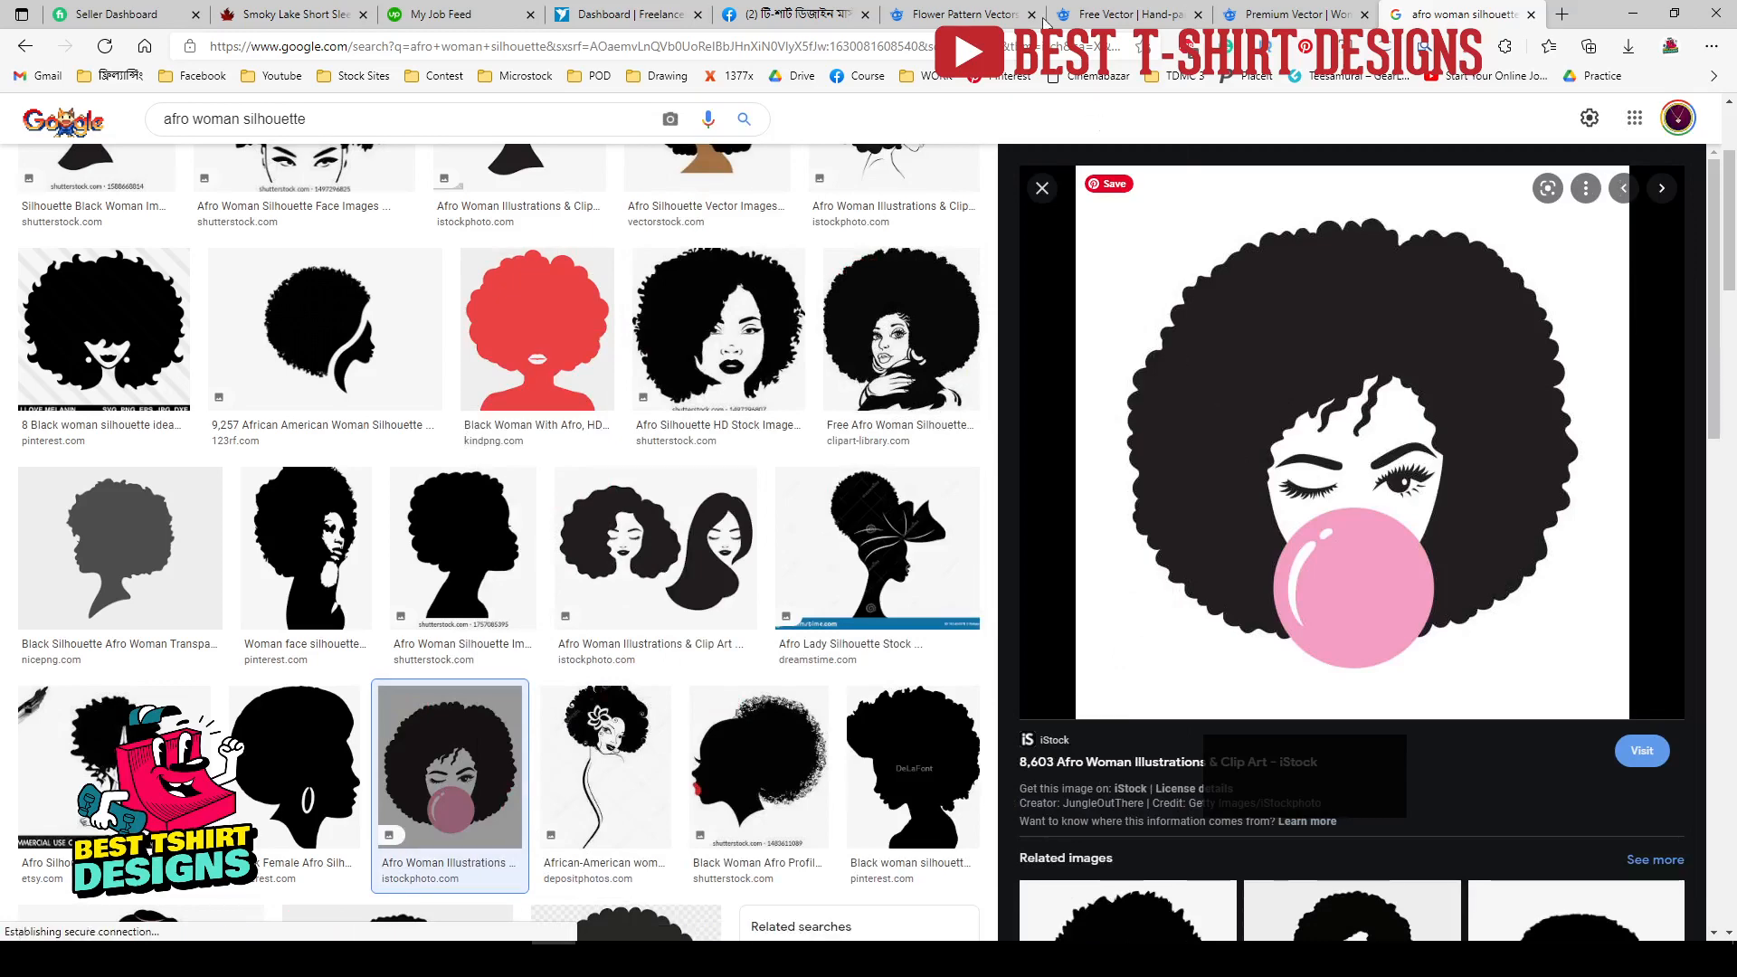
Look through the first Freepik vector results for "flower pattern" and preview the watercolor pink floral bouquet collection.
click(964, 15)
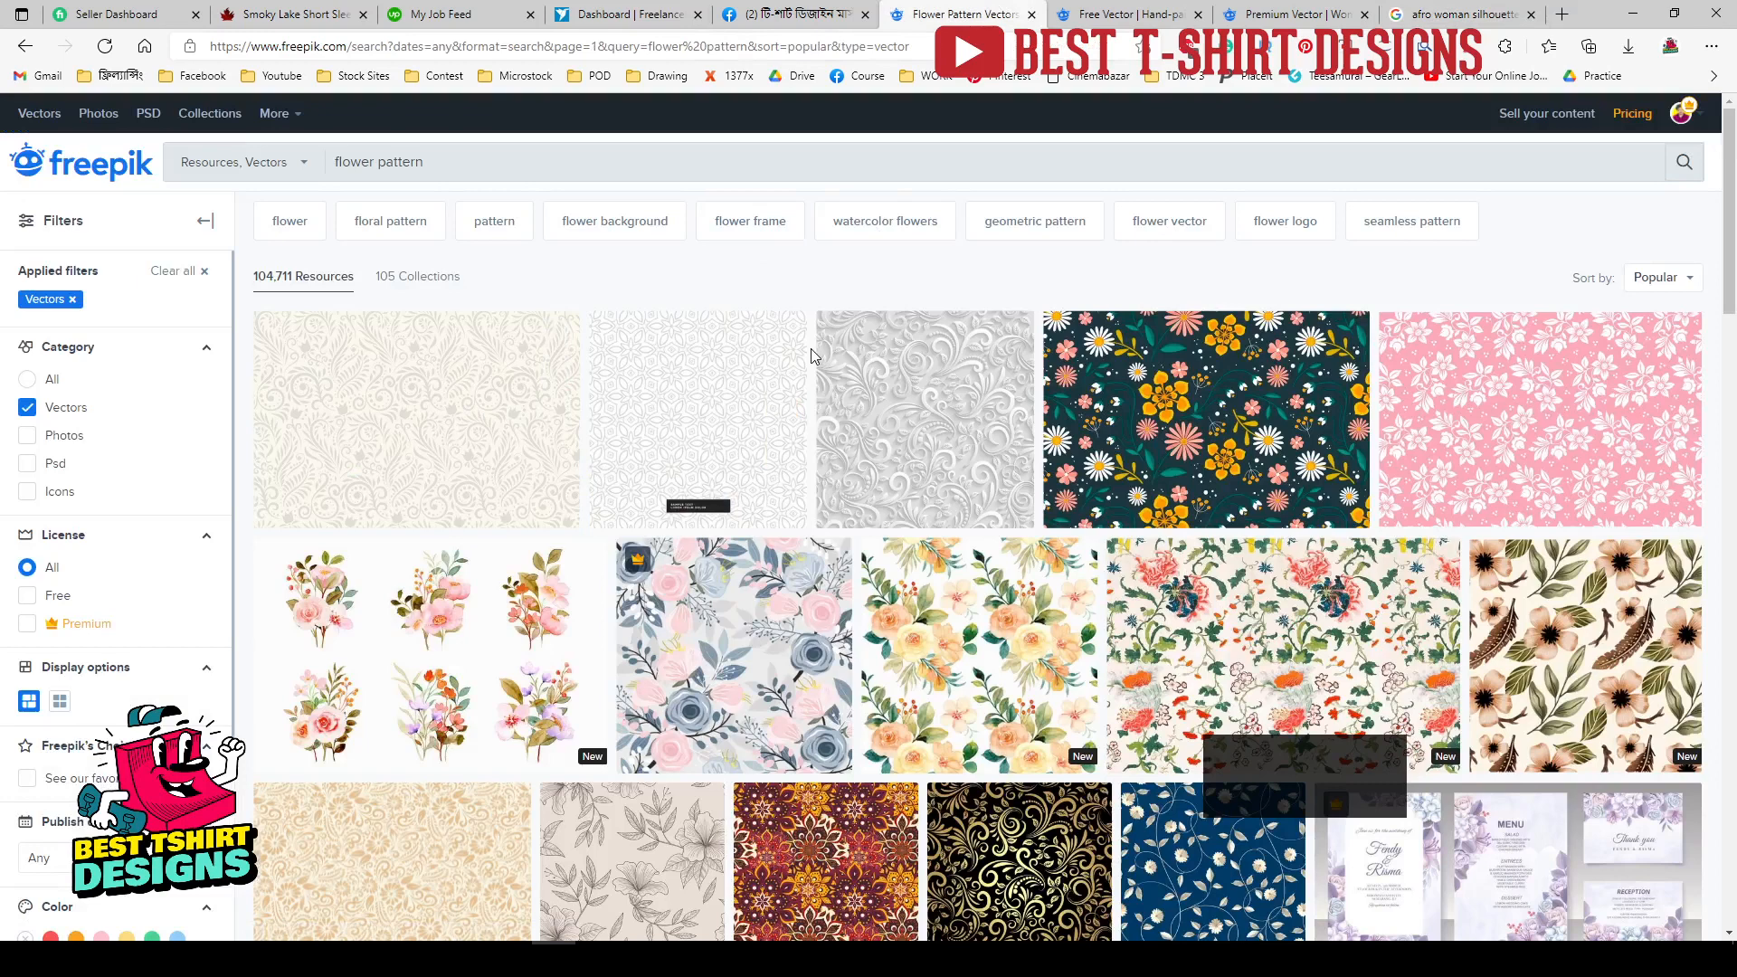
scroll(812, 355, down, 1)
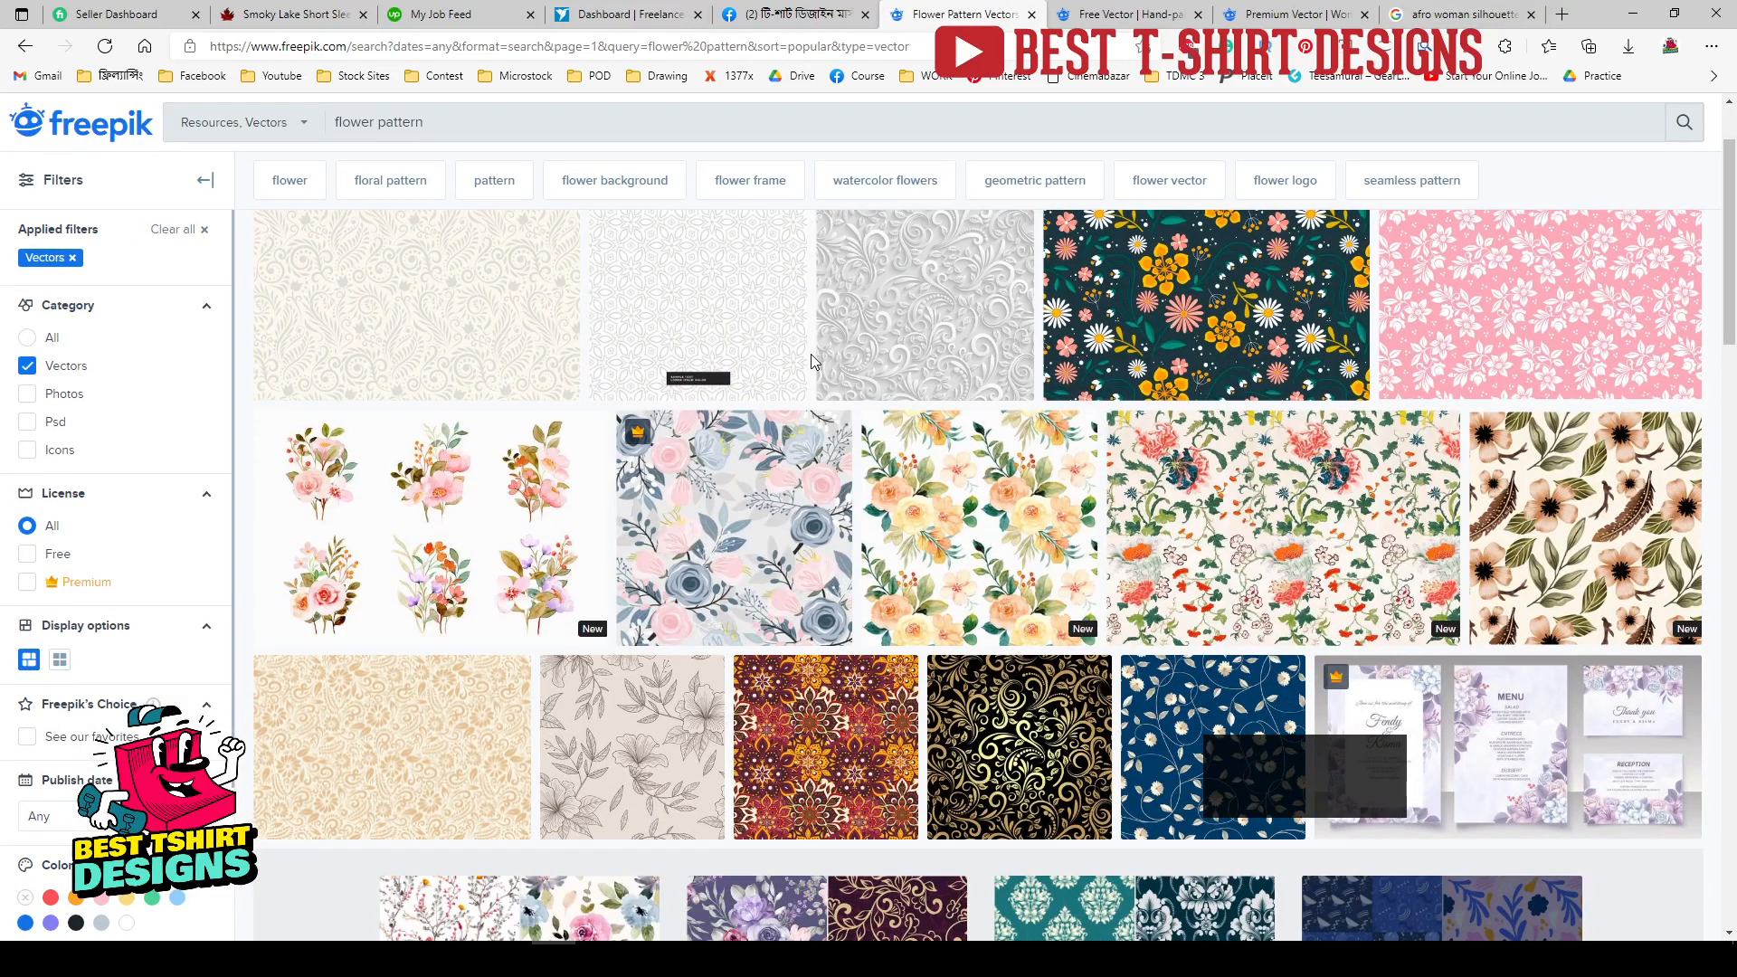
scroll(812, 362, down, 1)
scroll(724, 588, down, 4)
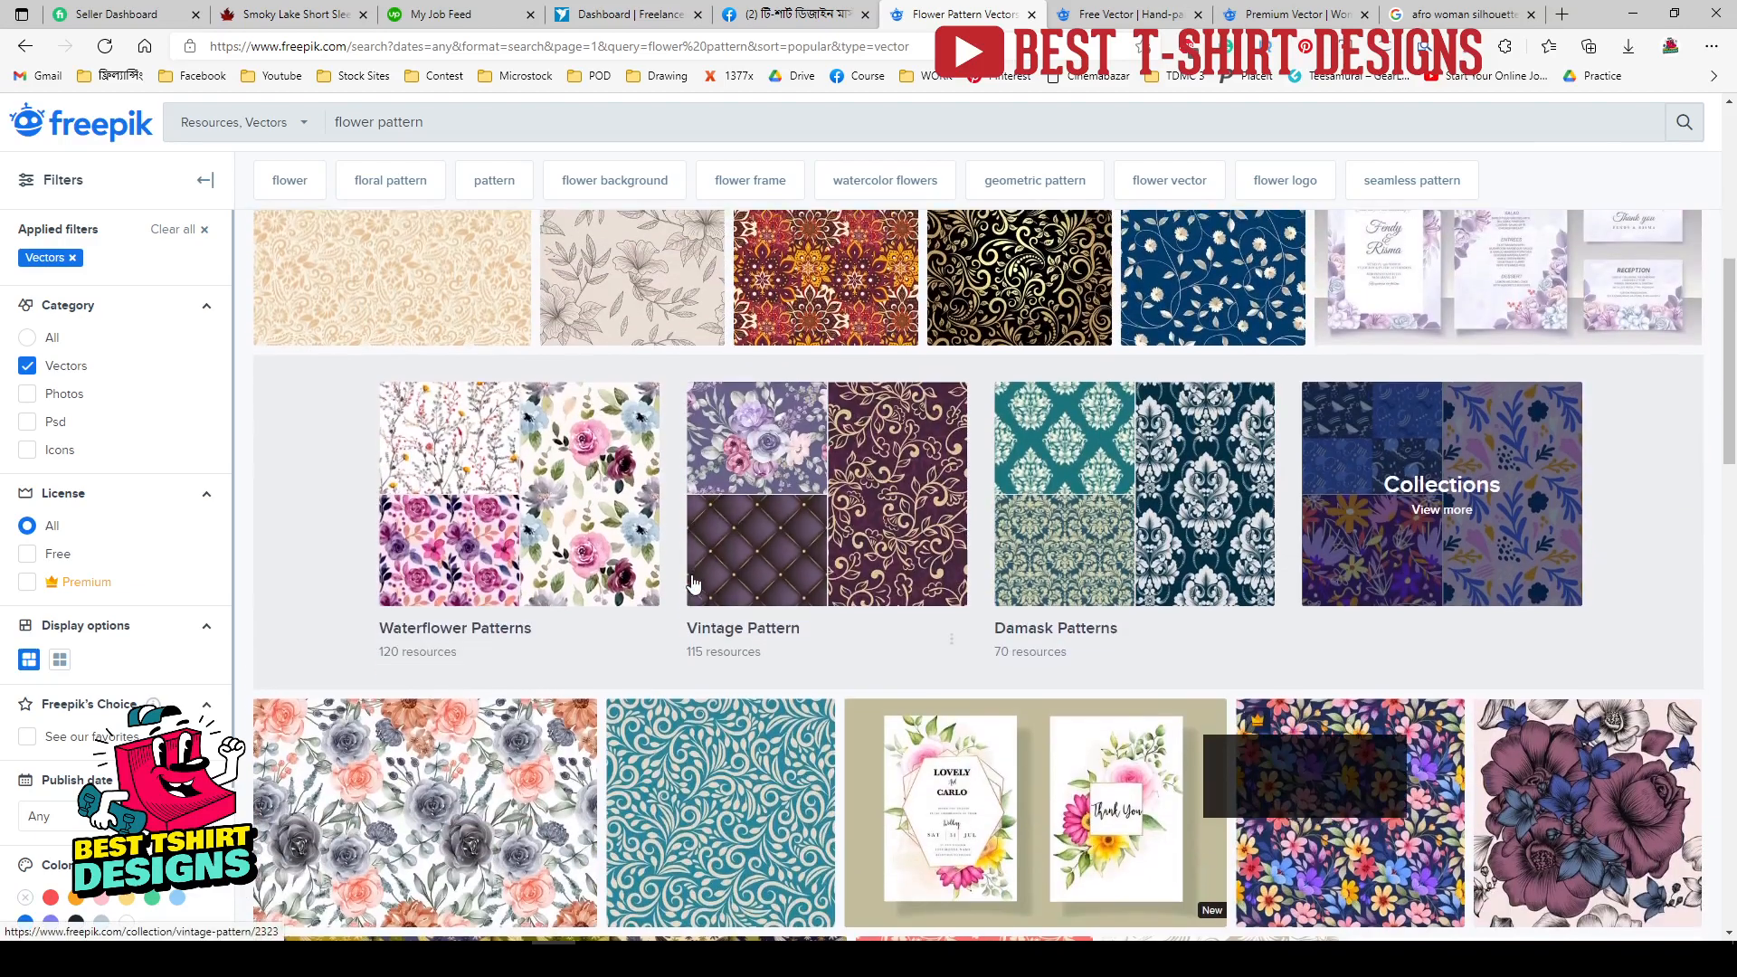
scroll(693, 584, down, 3)
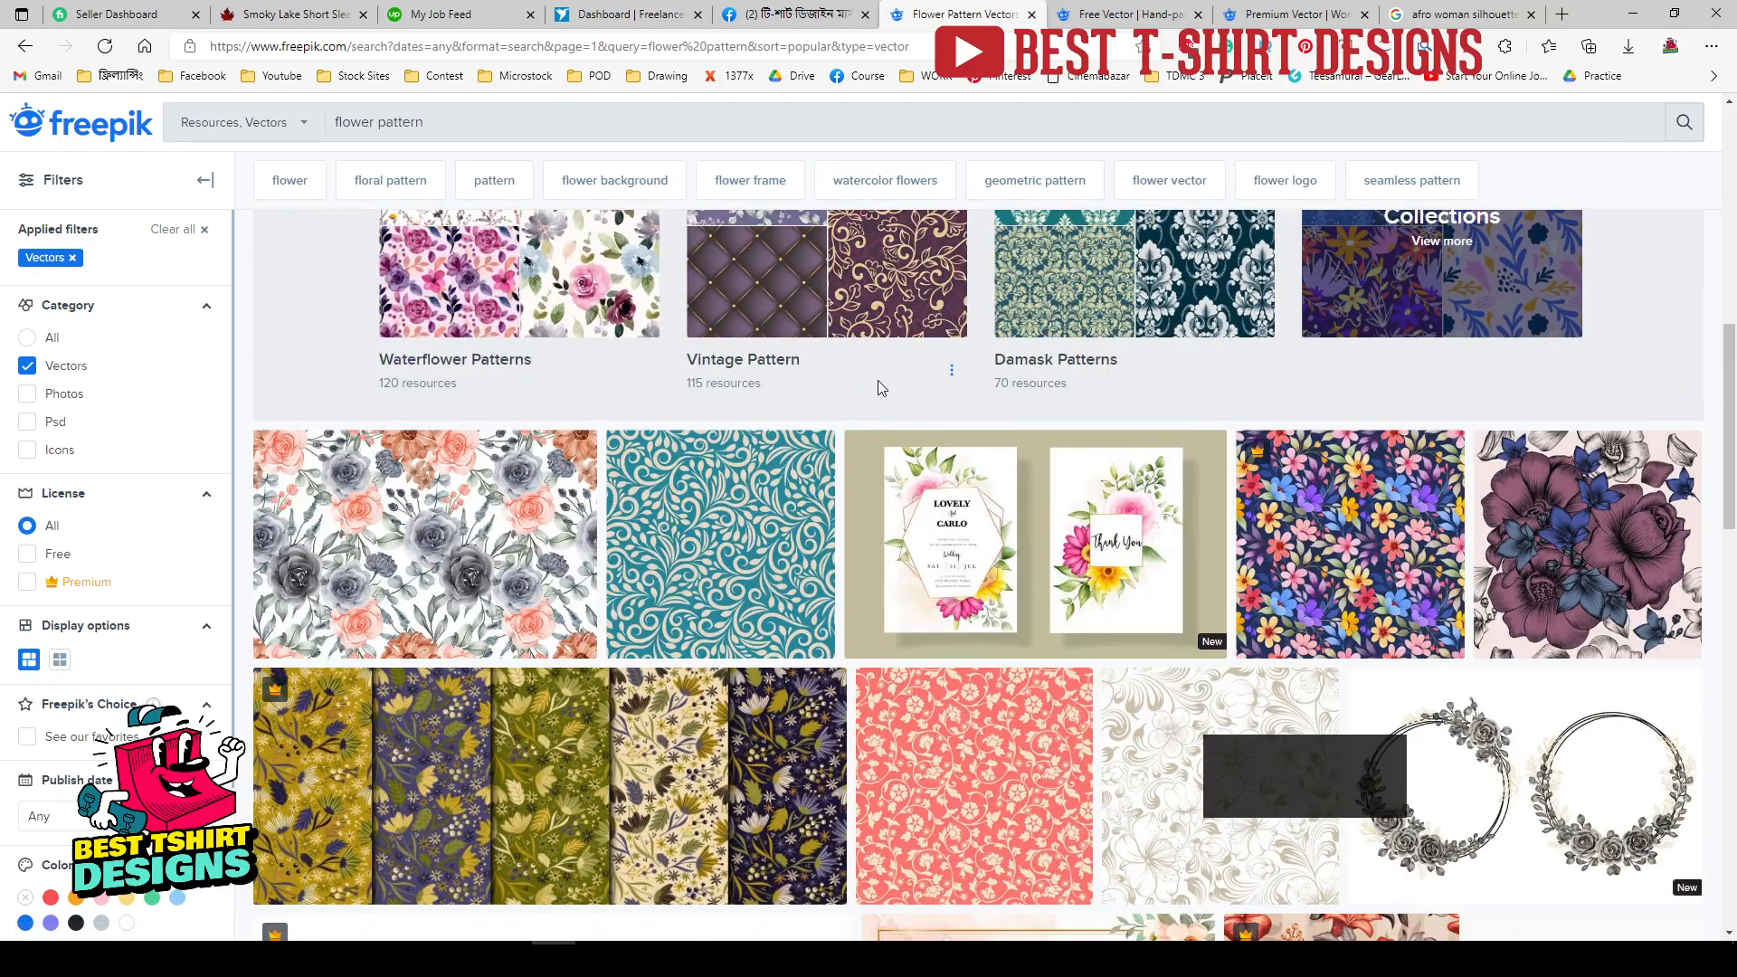
scroll(877, 387, up, 4)
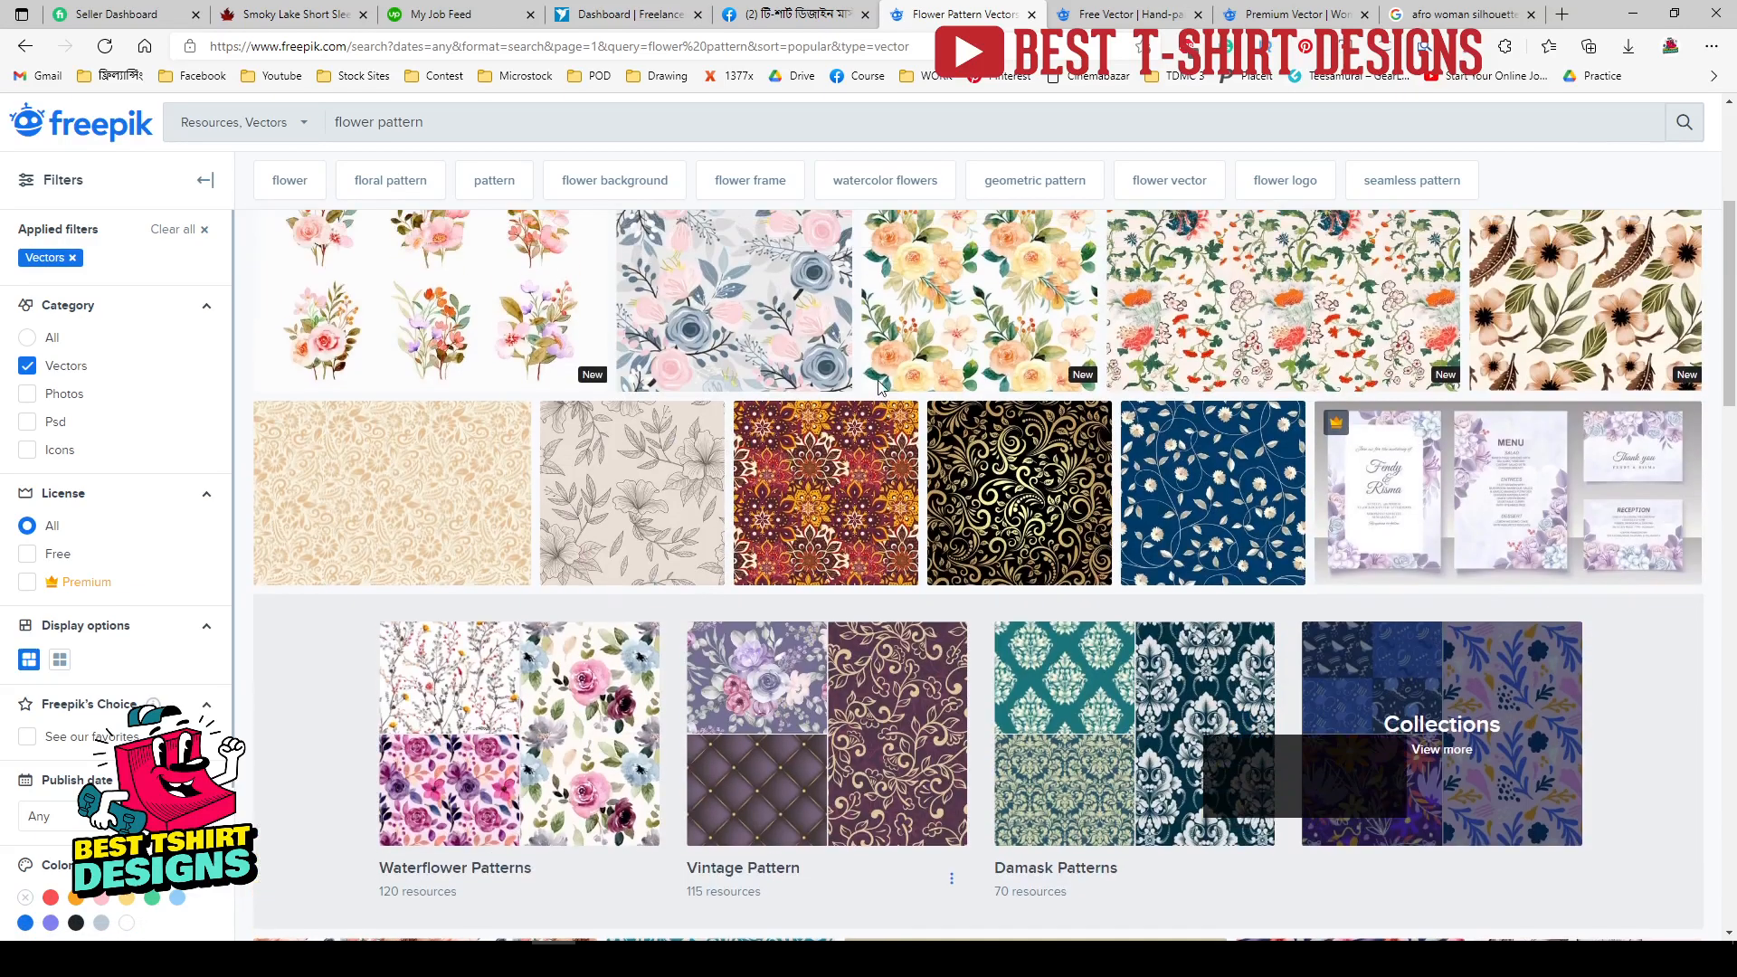
scroll(878, 388, up, 3)
scroll(882, 298, up, 2)
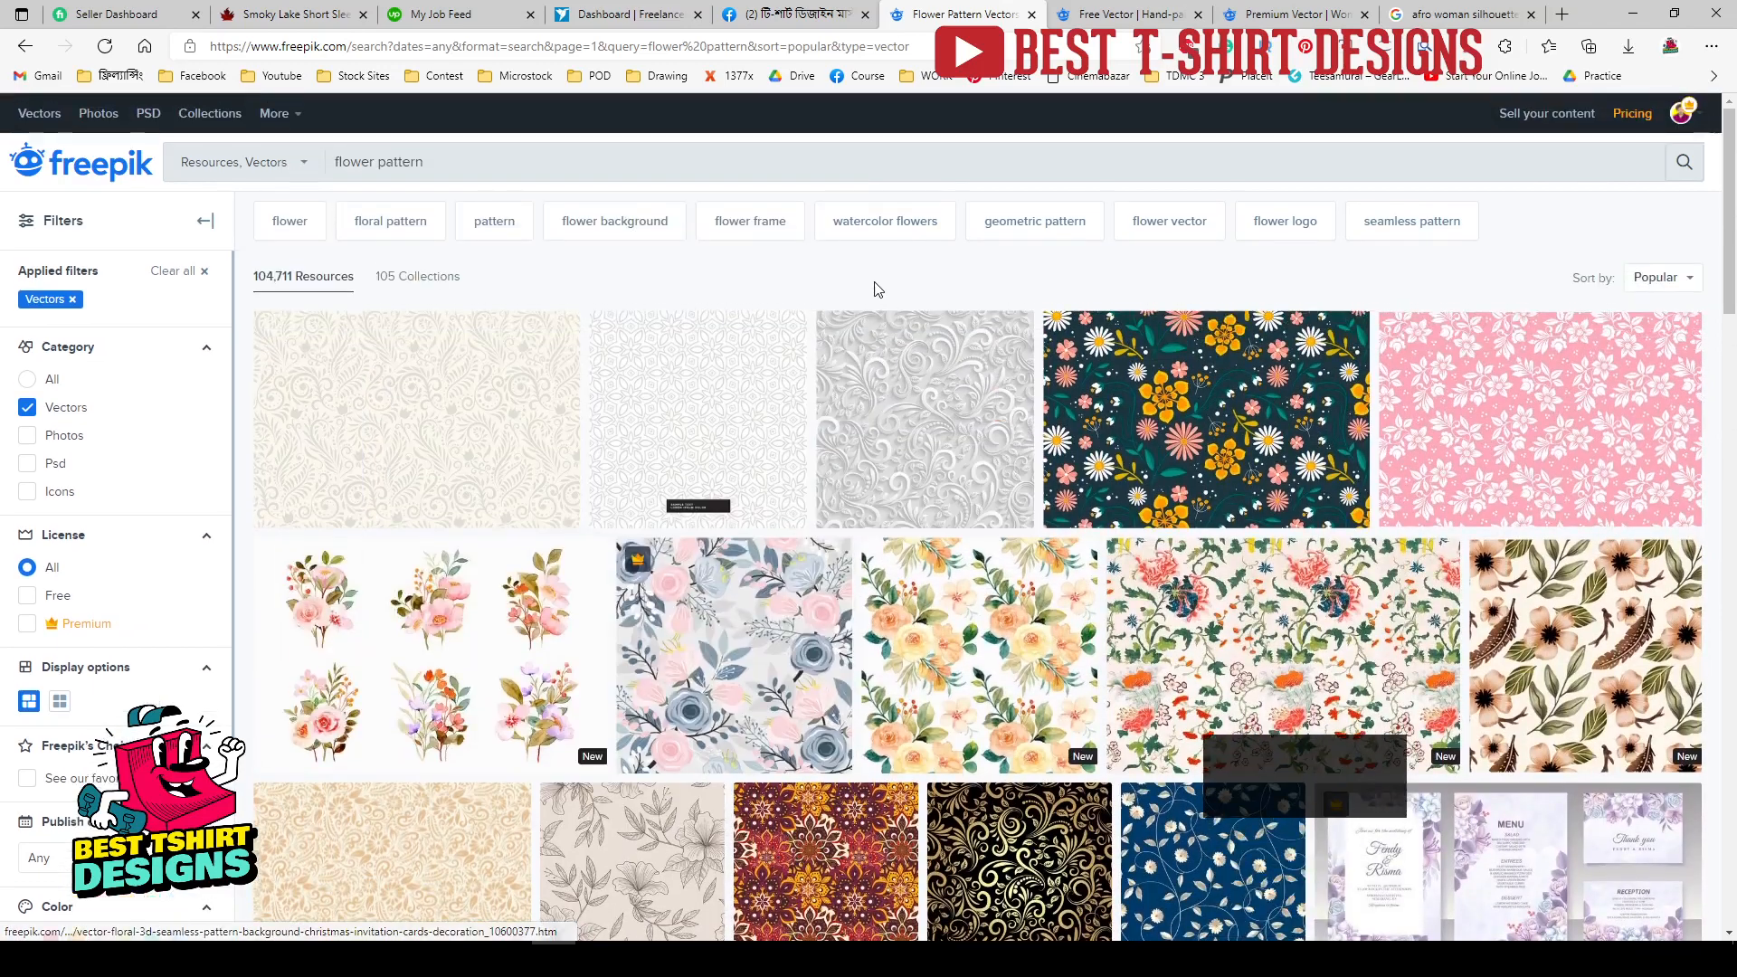
scroll(557, 480, down, 3)
mouse_move(557, 479)
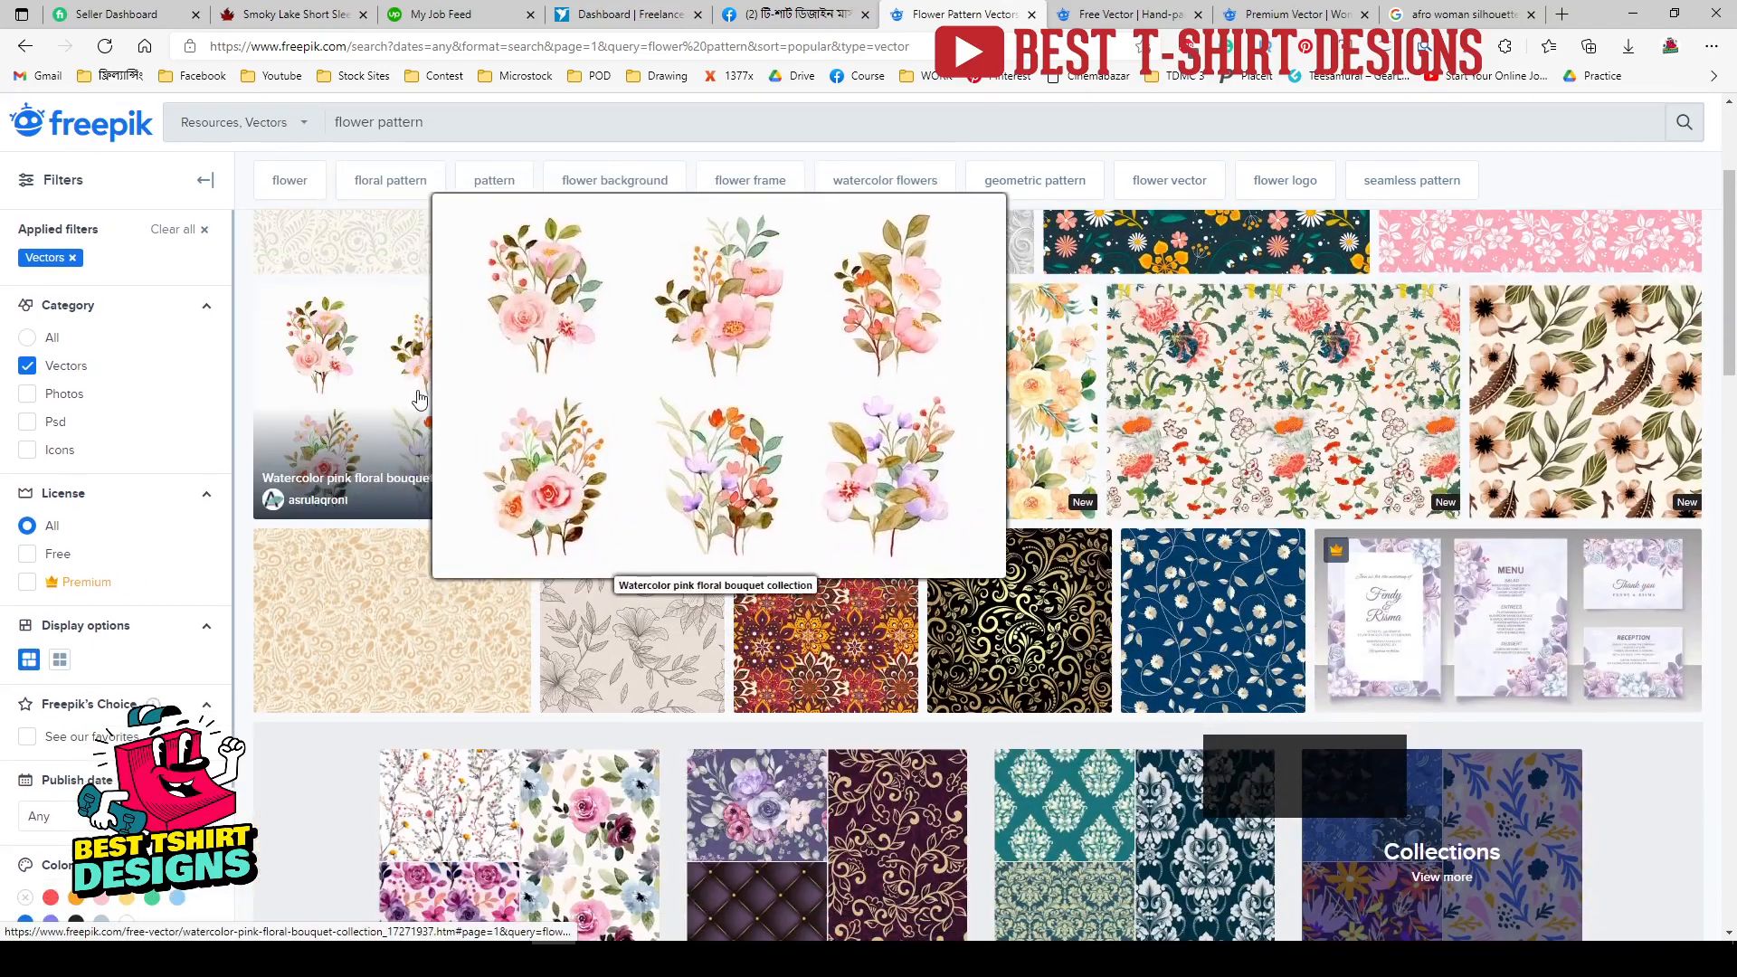
scroll(416, 393, down, 3)
scroll(407, 362, up, 3)
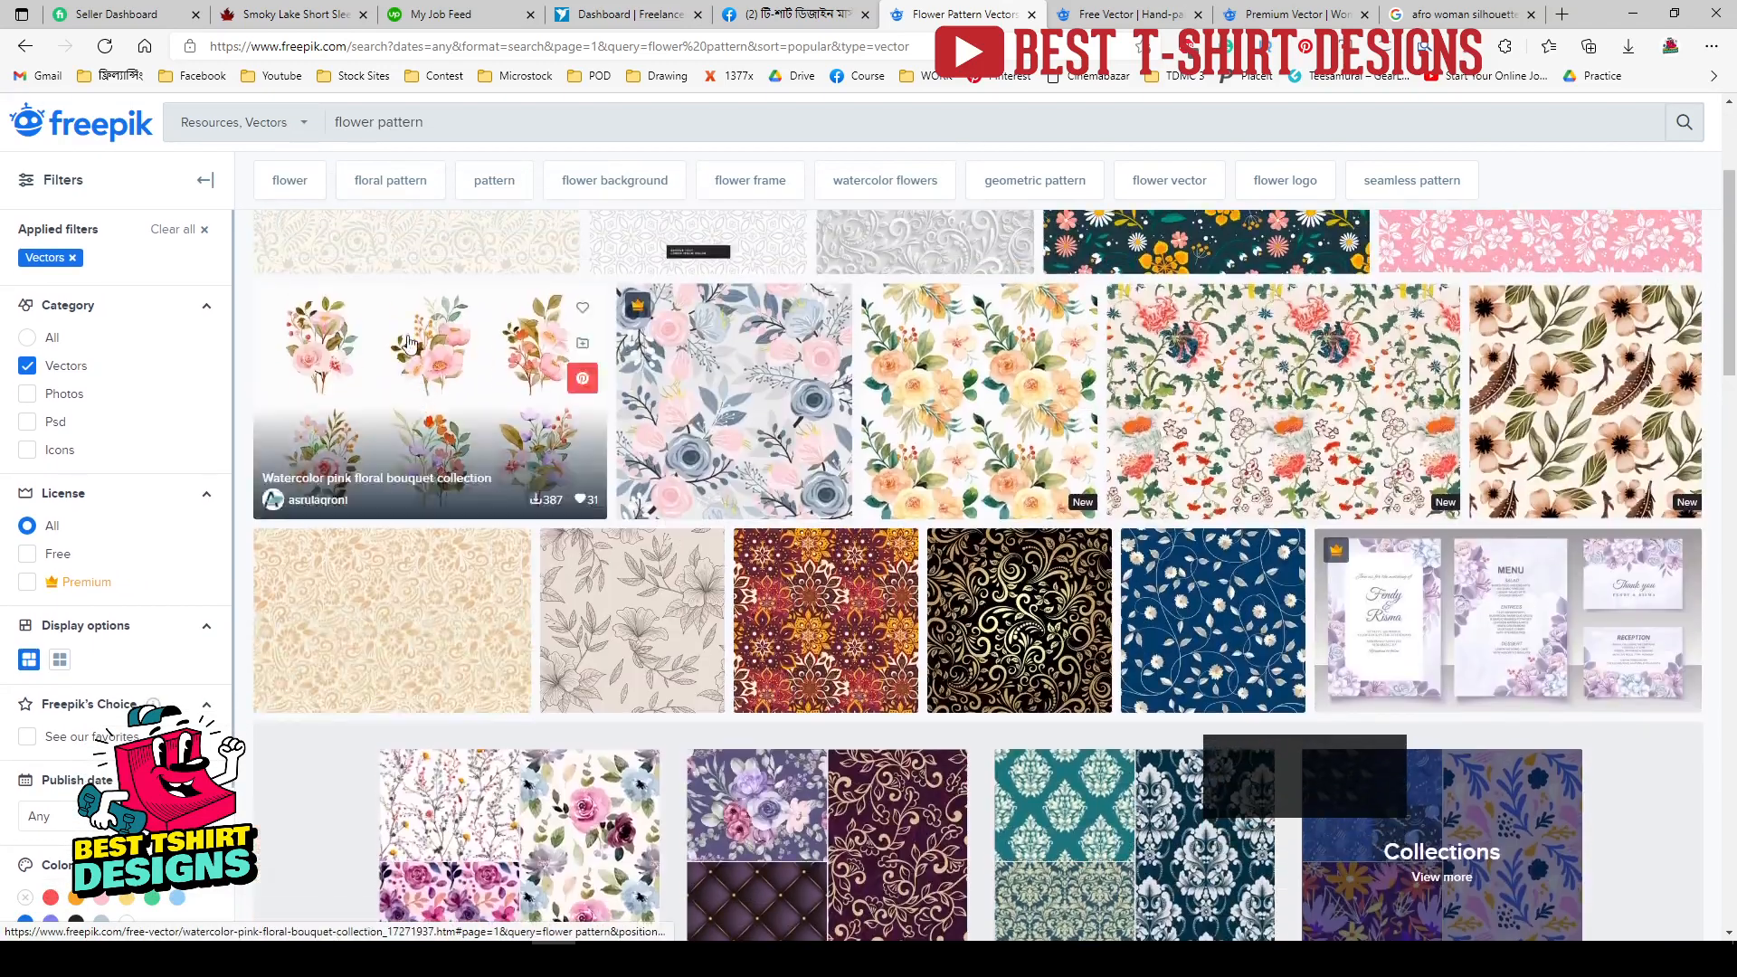
mouse_move(403, 373)
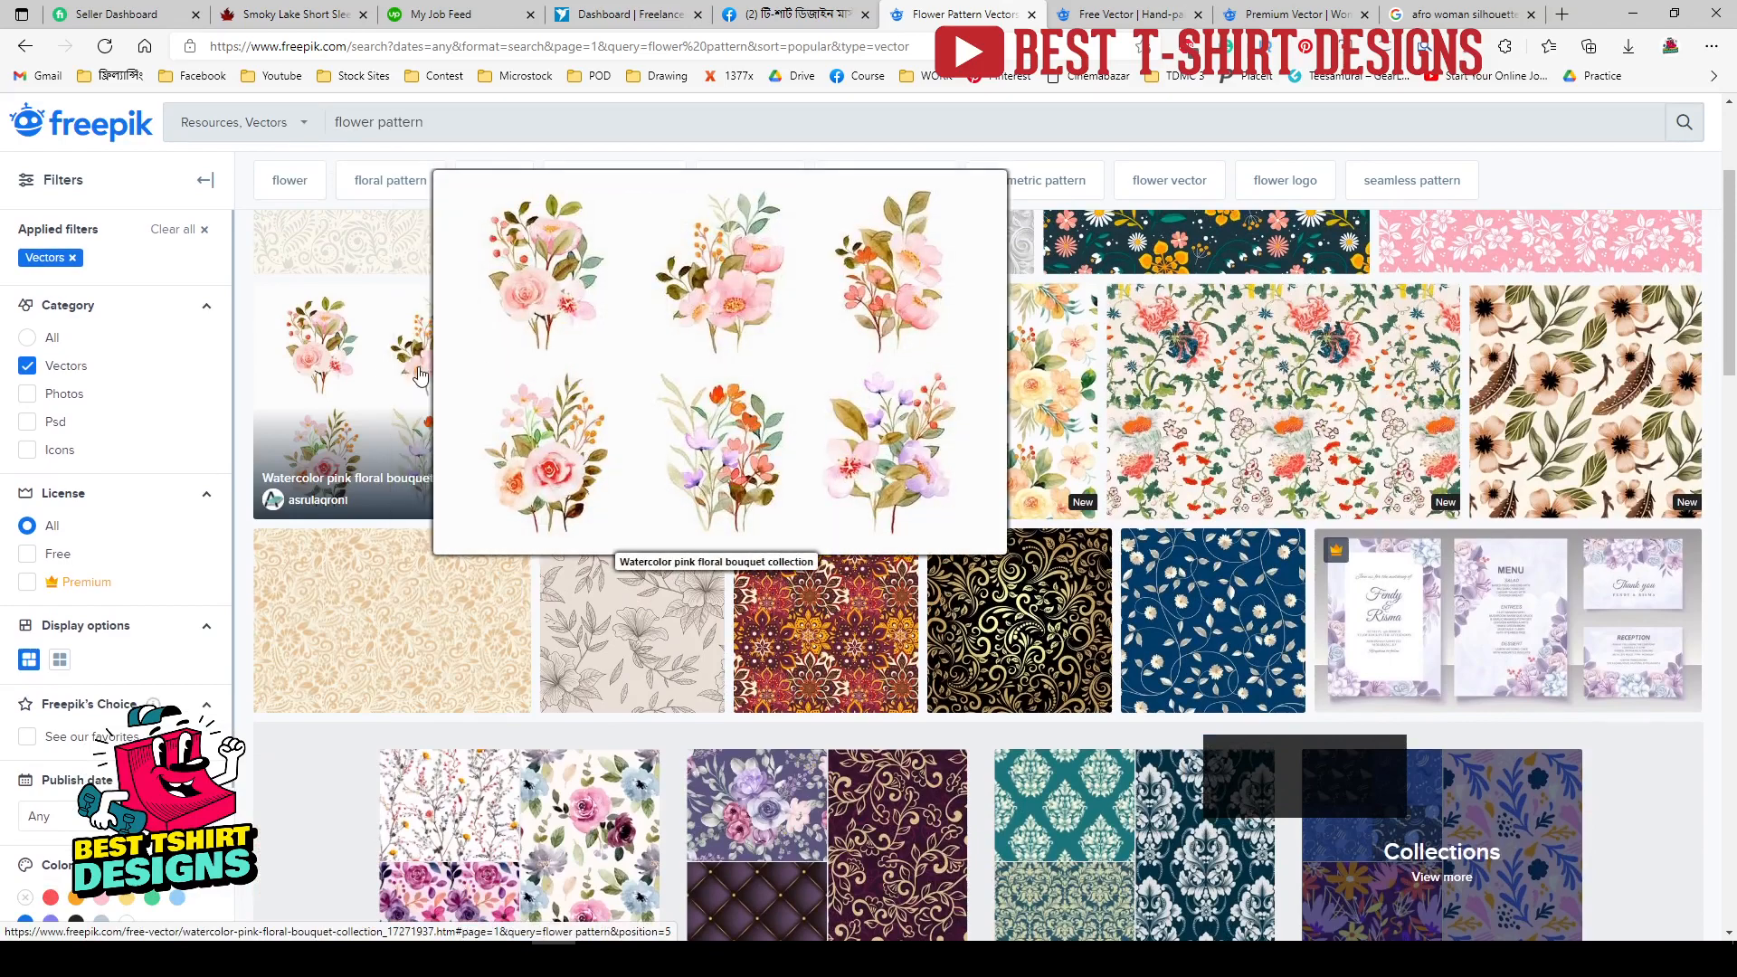
Examine the remaining flower pattern results, previewing the classic blue seamless, hand-painted exotic floral and watercolor pressed flowers patterns.
scroll(423, 379, down, 8)
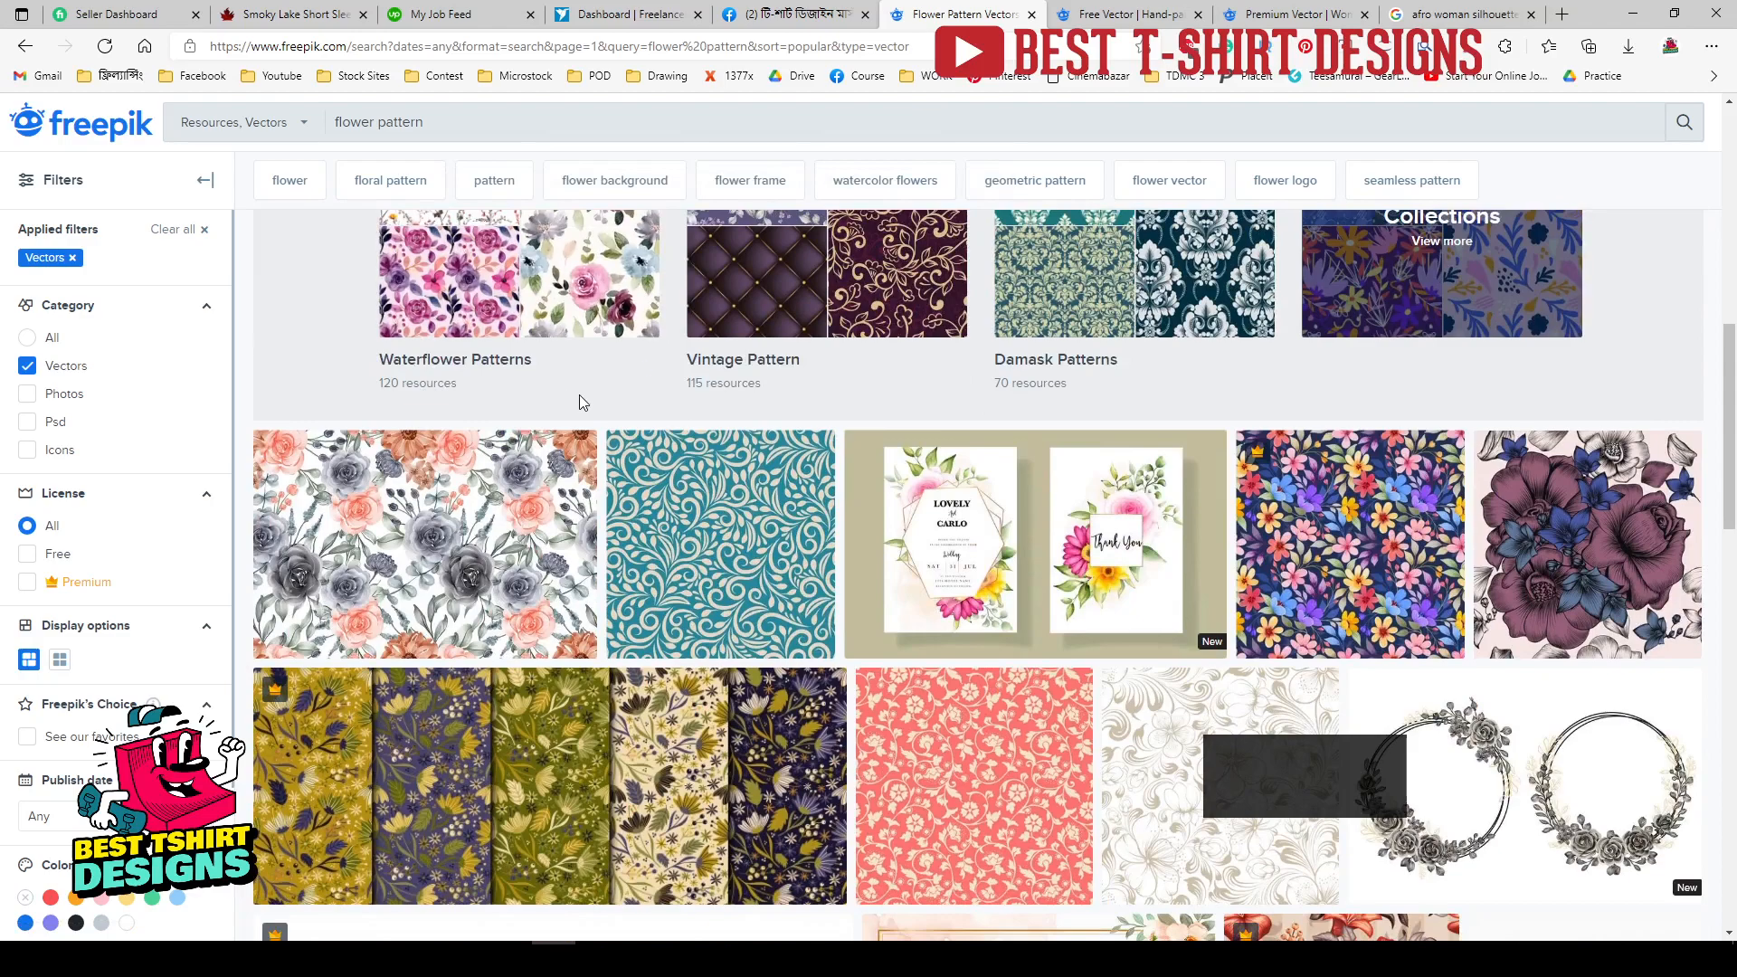
scroll(579, 394, down, 6)
scroll(582, 405, down, 2)
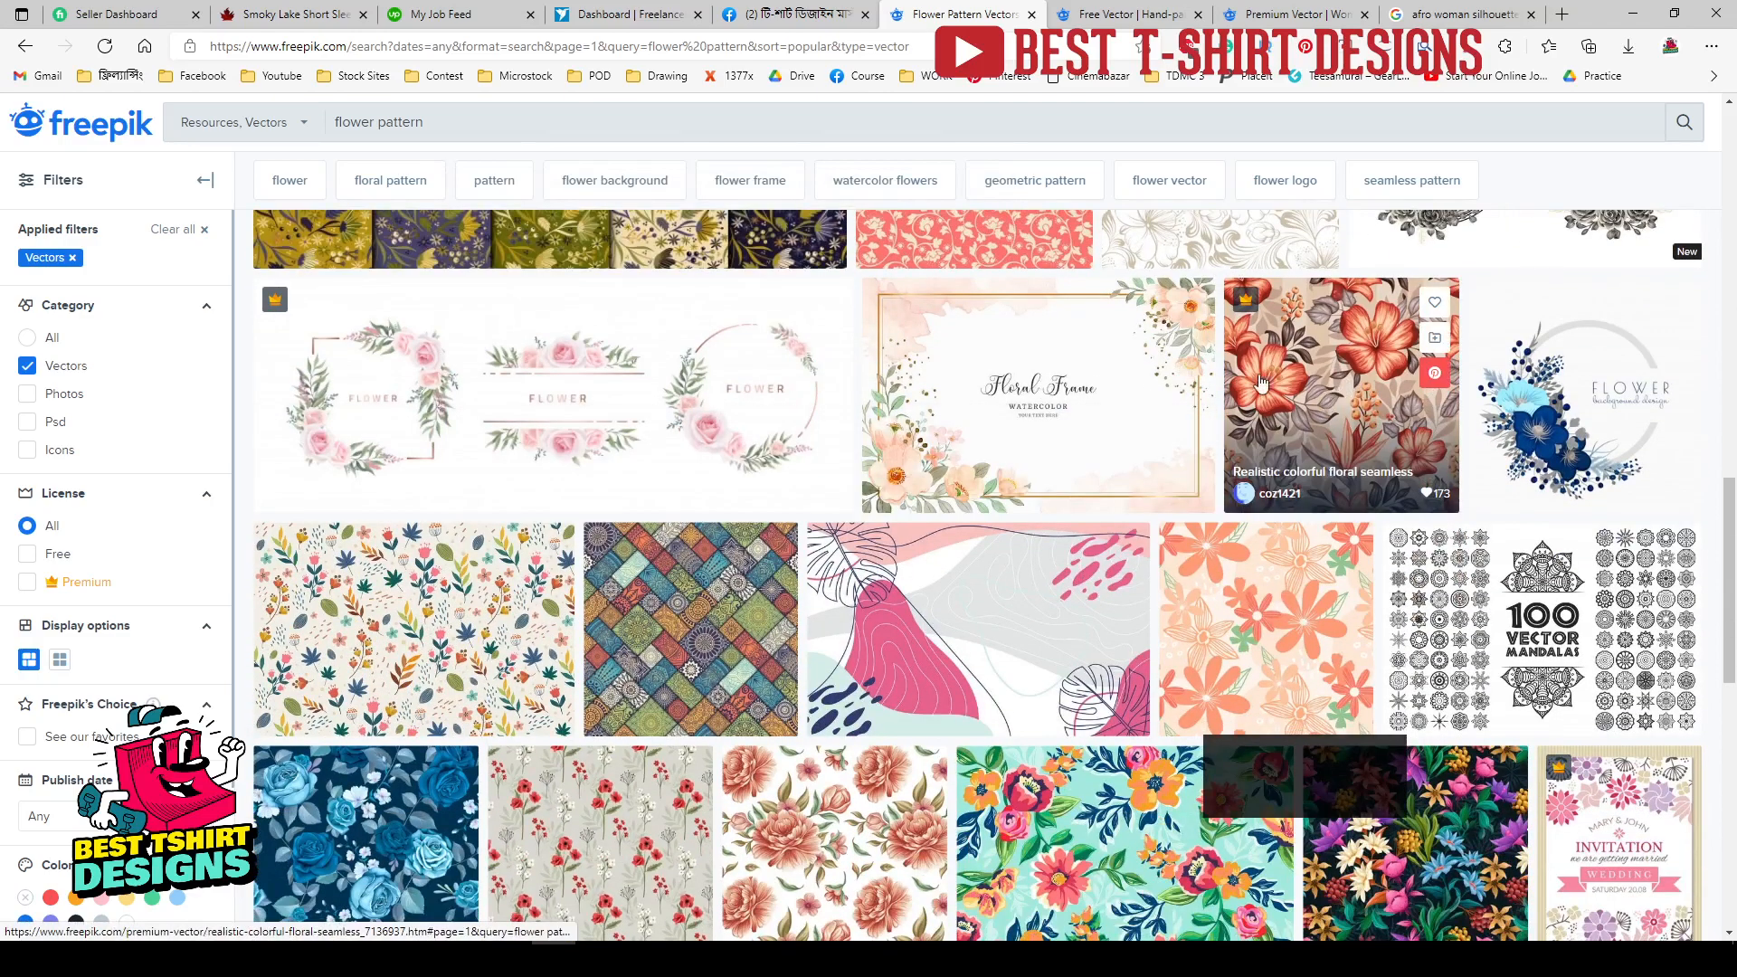
scroll(941, 432, down, 3)
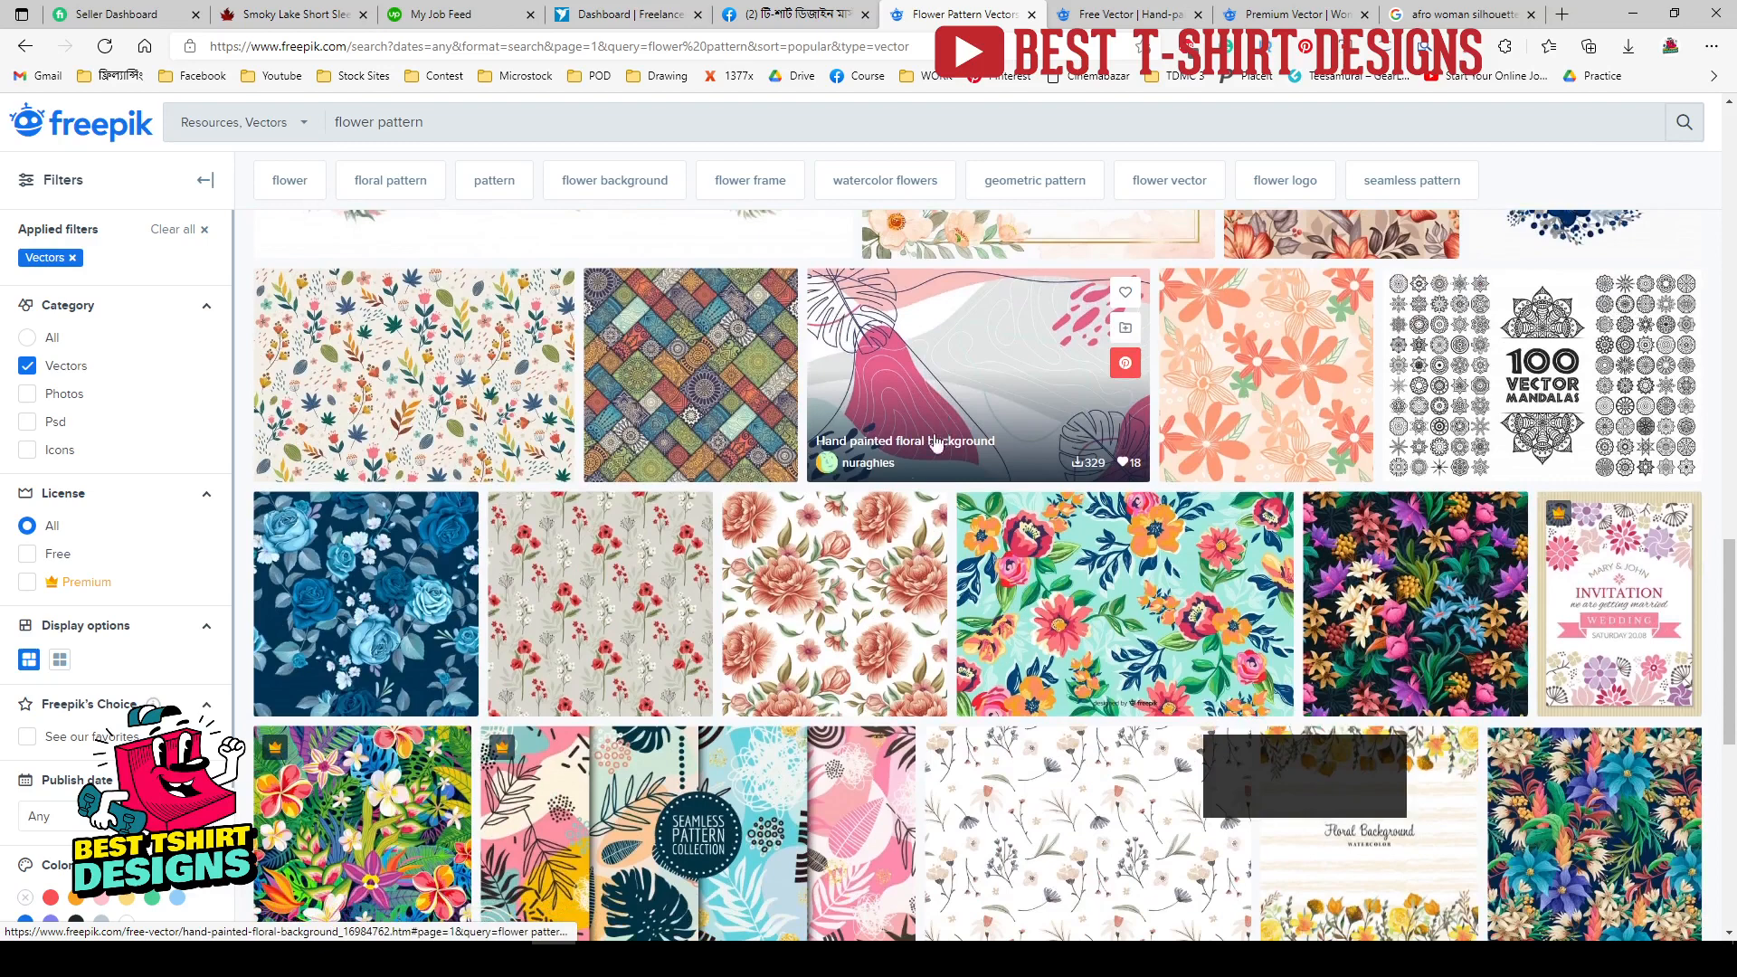
mouse_move(357, 561)
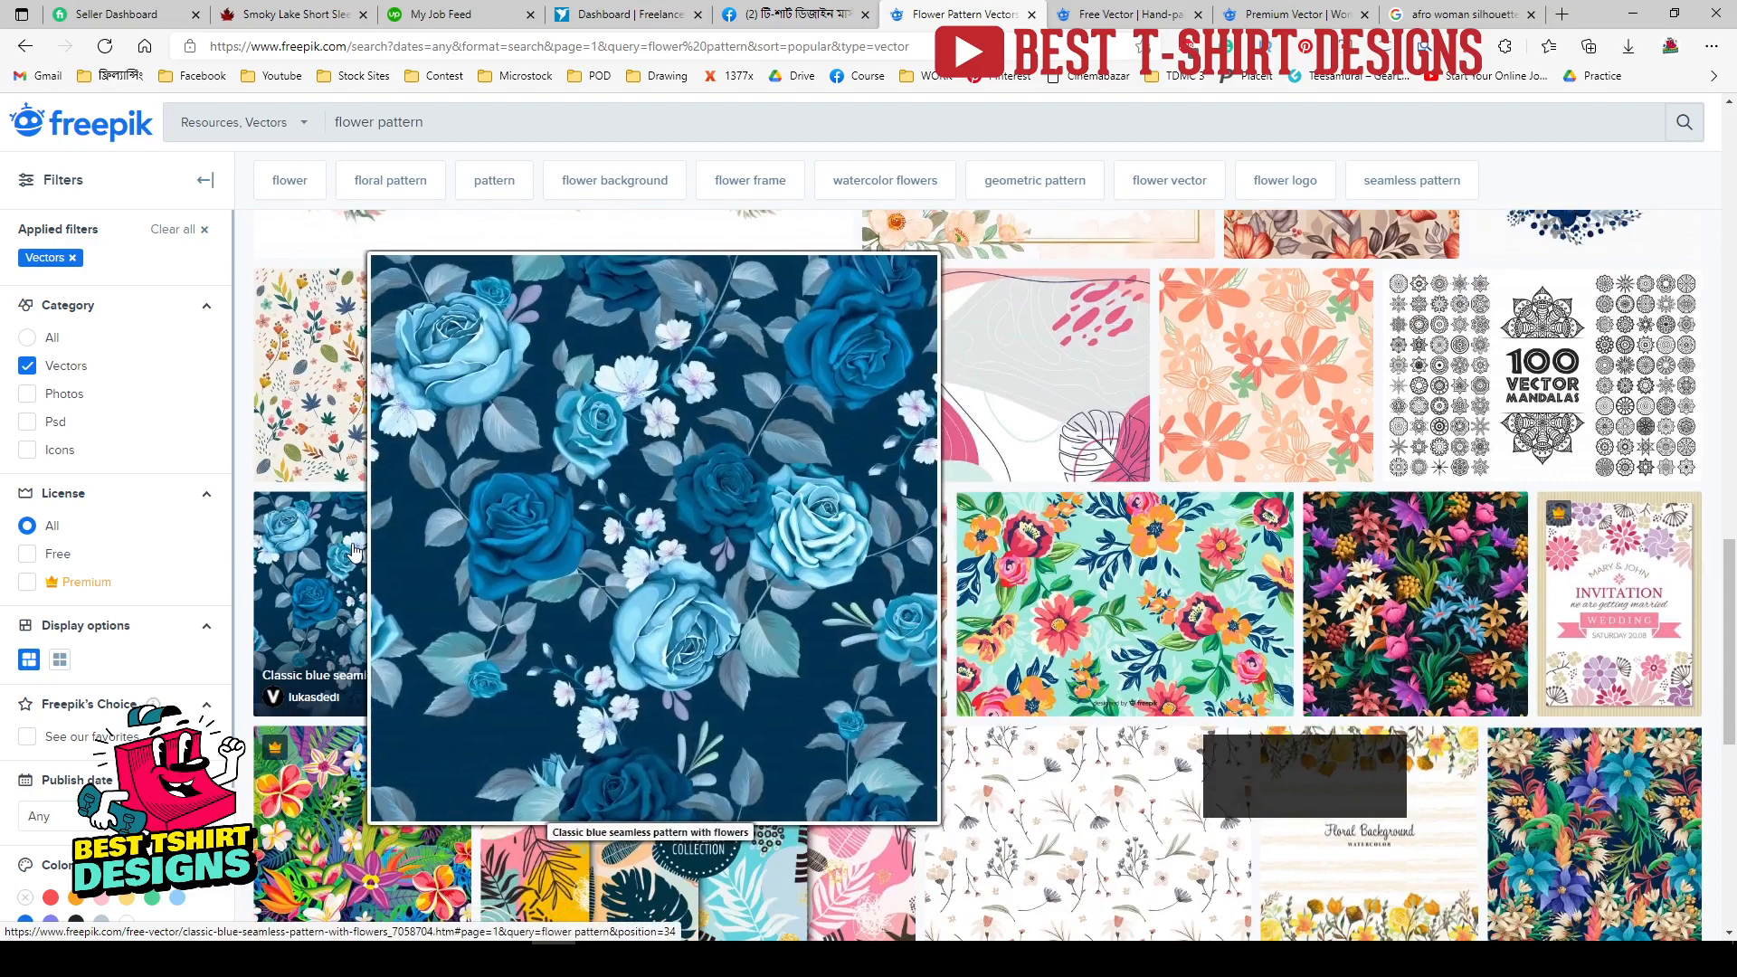
scroll(358, 561, down, 4)
scroll(579, 513, up, 1)
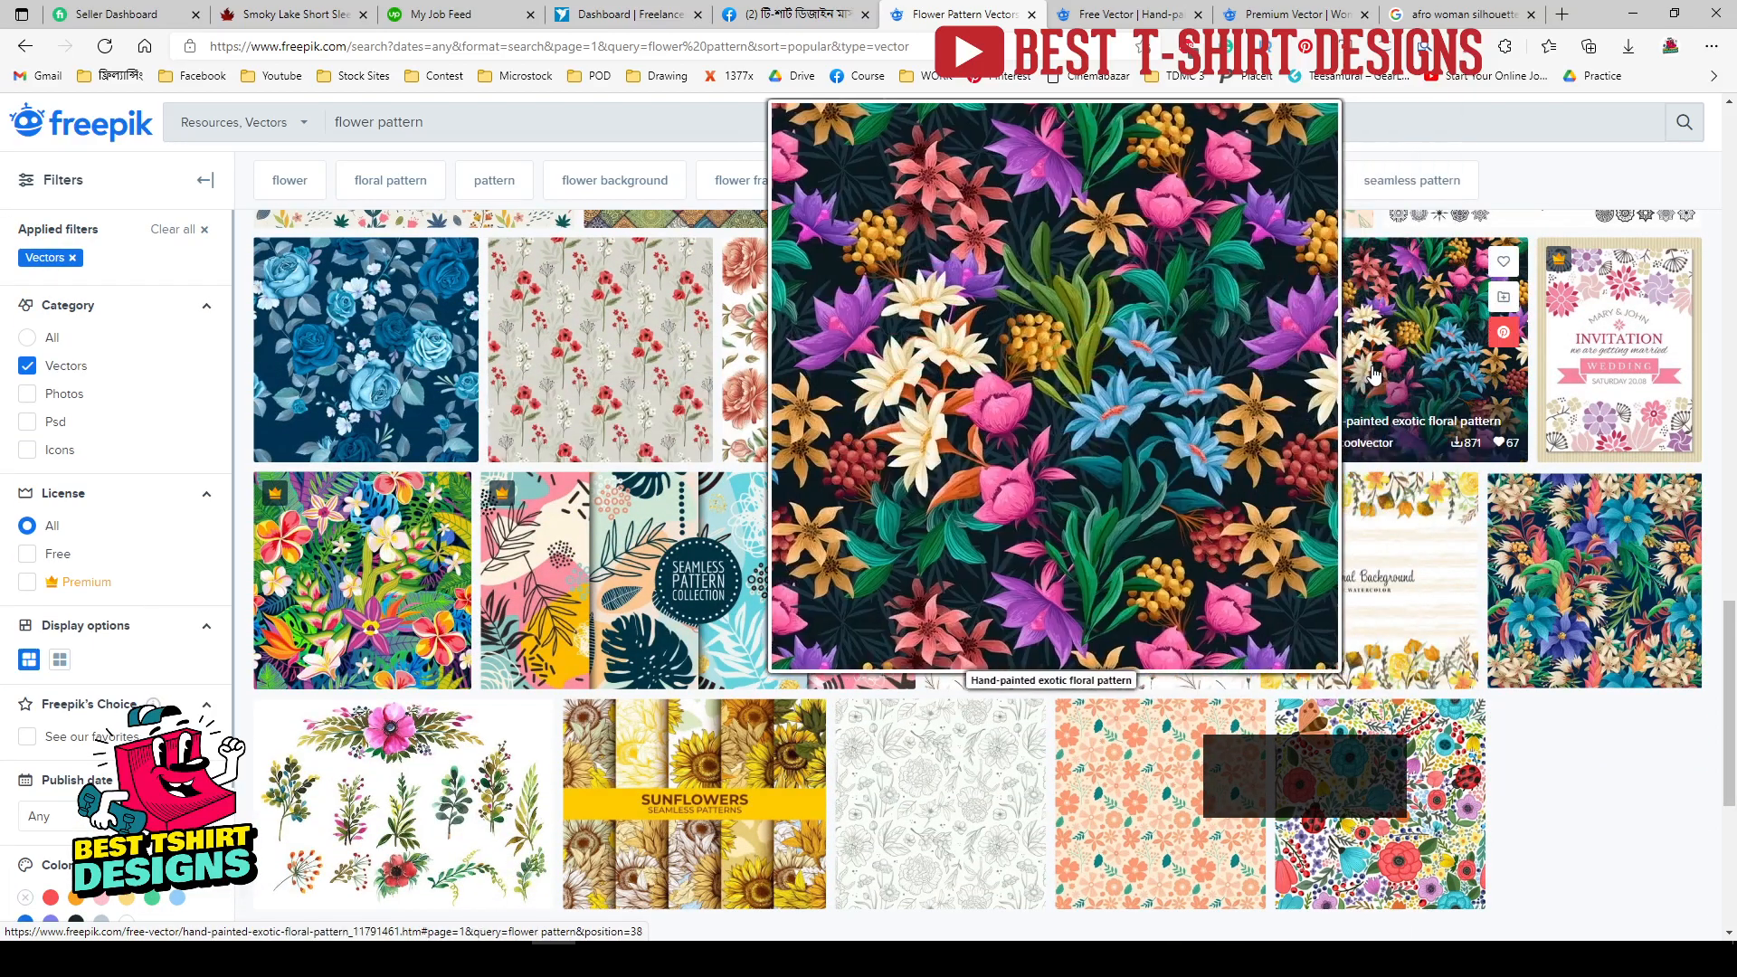
scroll(1350, 624, up, 3)
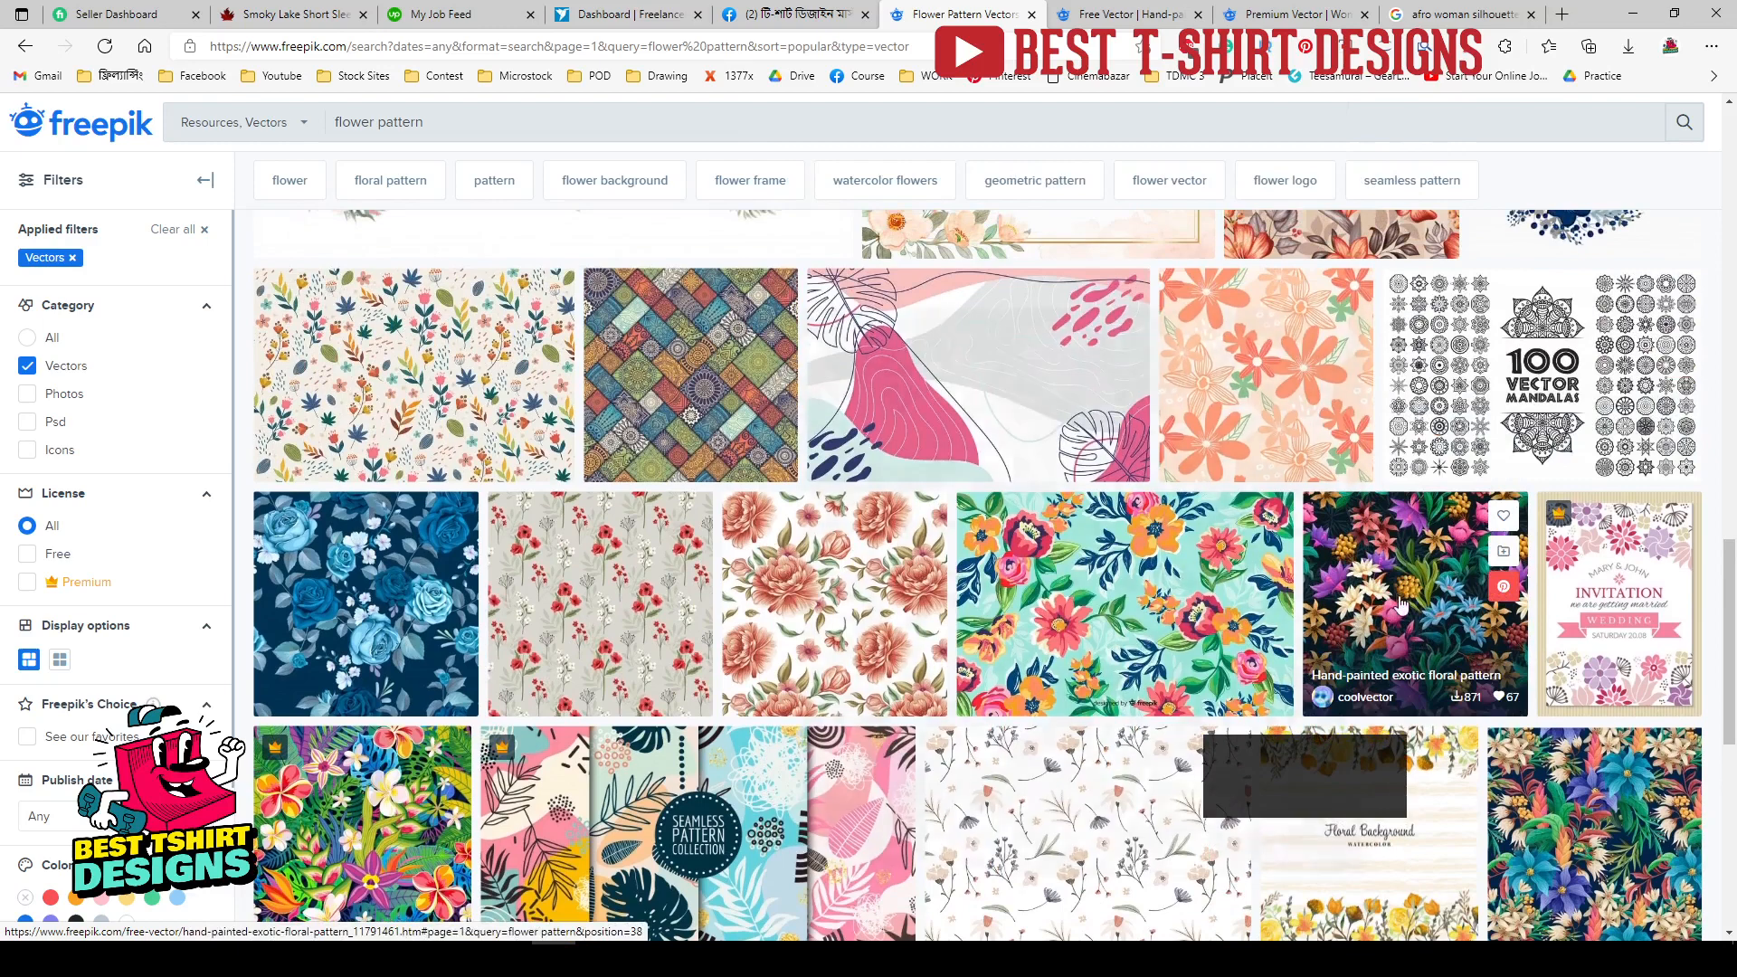
mouse_move(1401, 601)
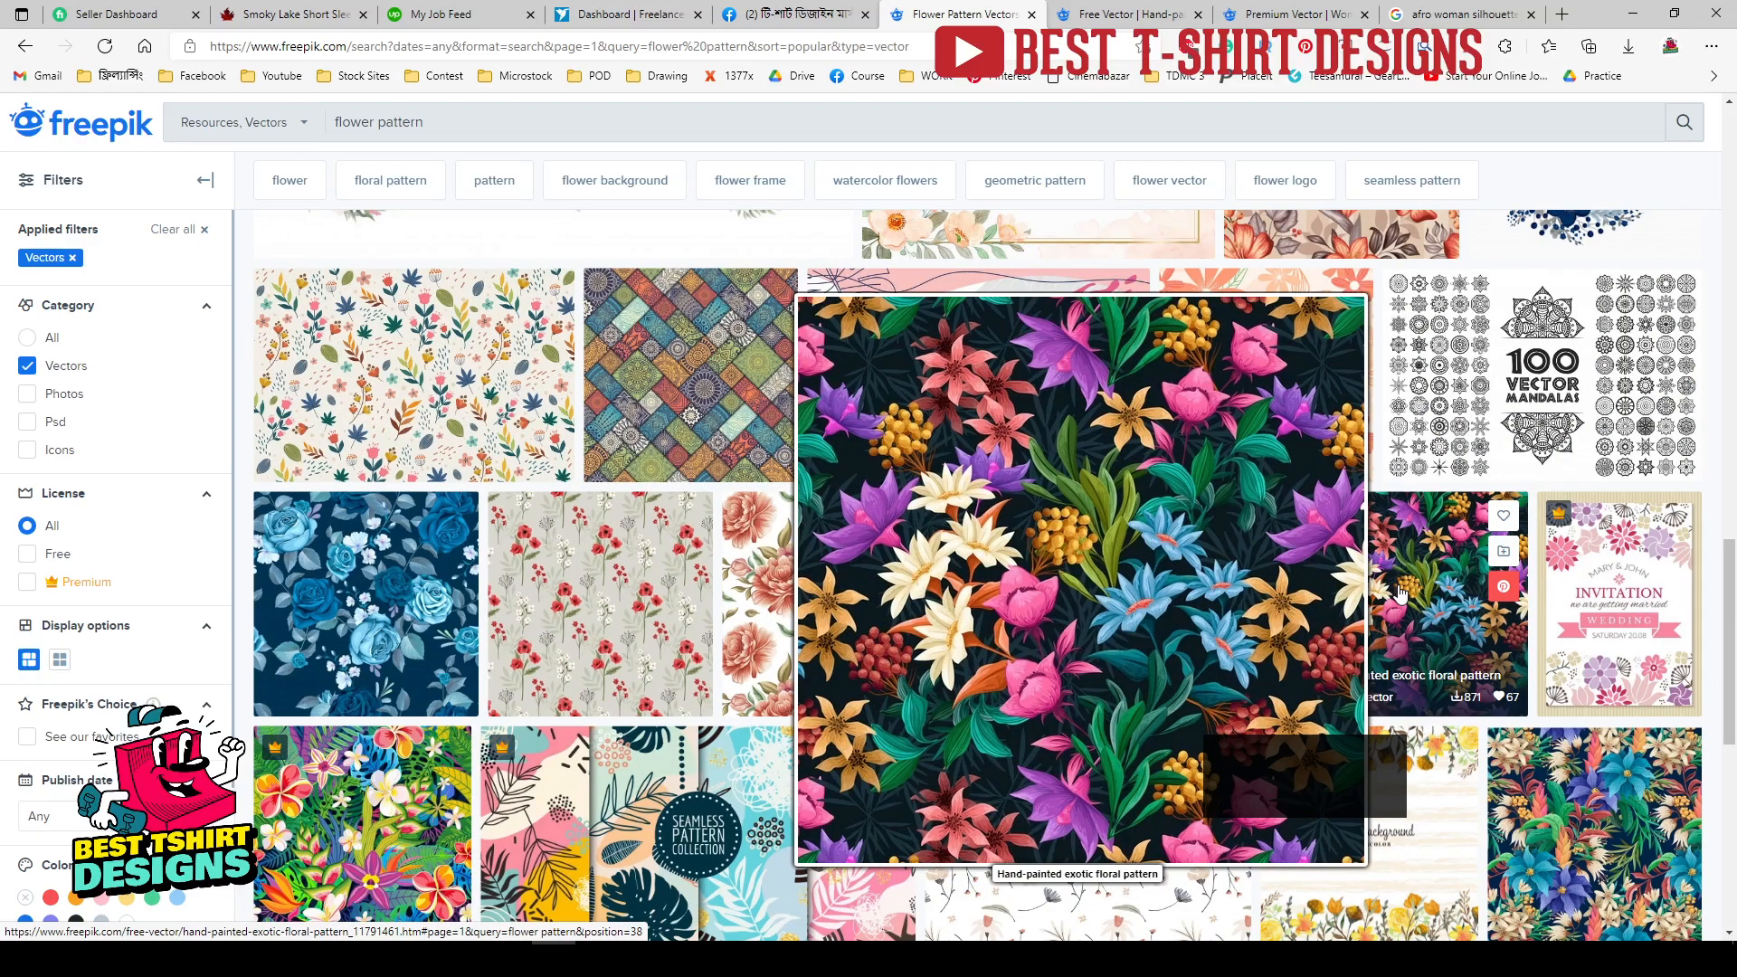
scroll(1054, 447, down, 4)
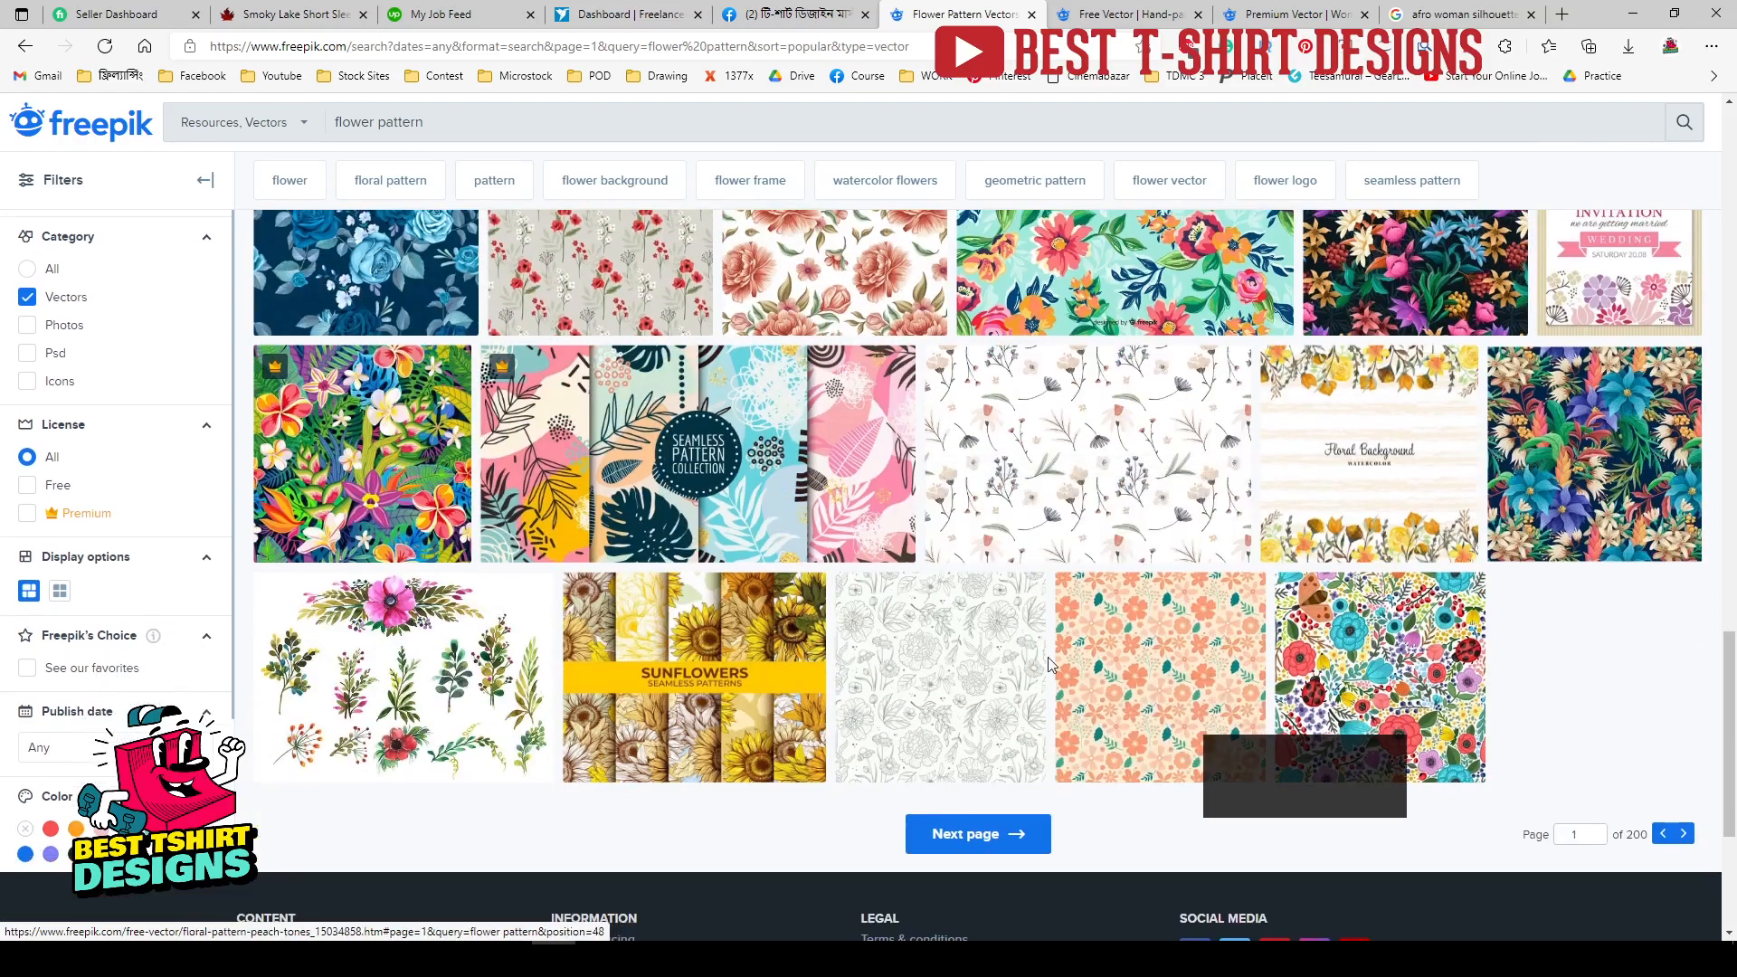
mouse_move(1054, 448)
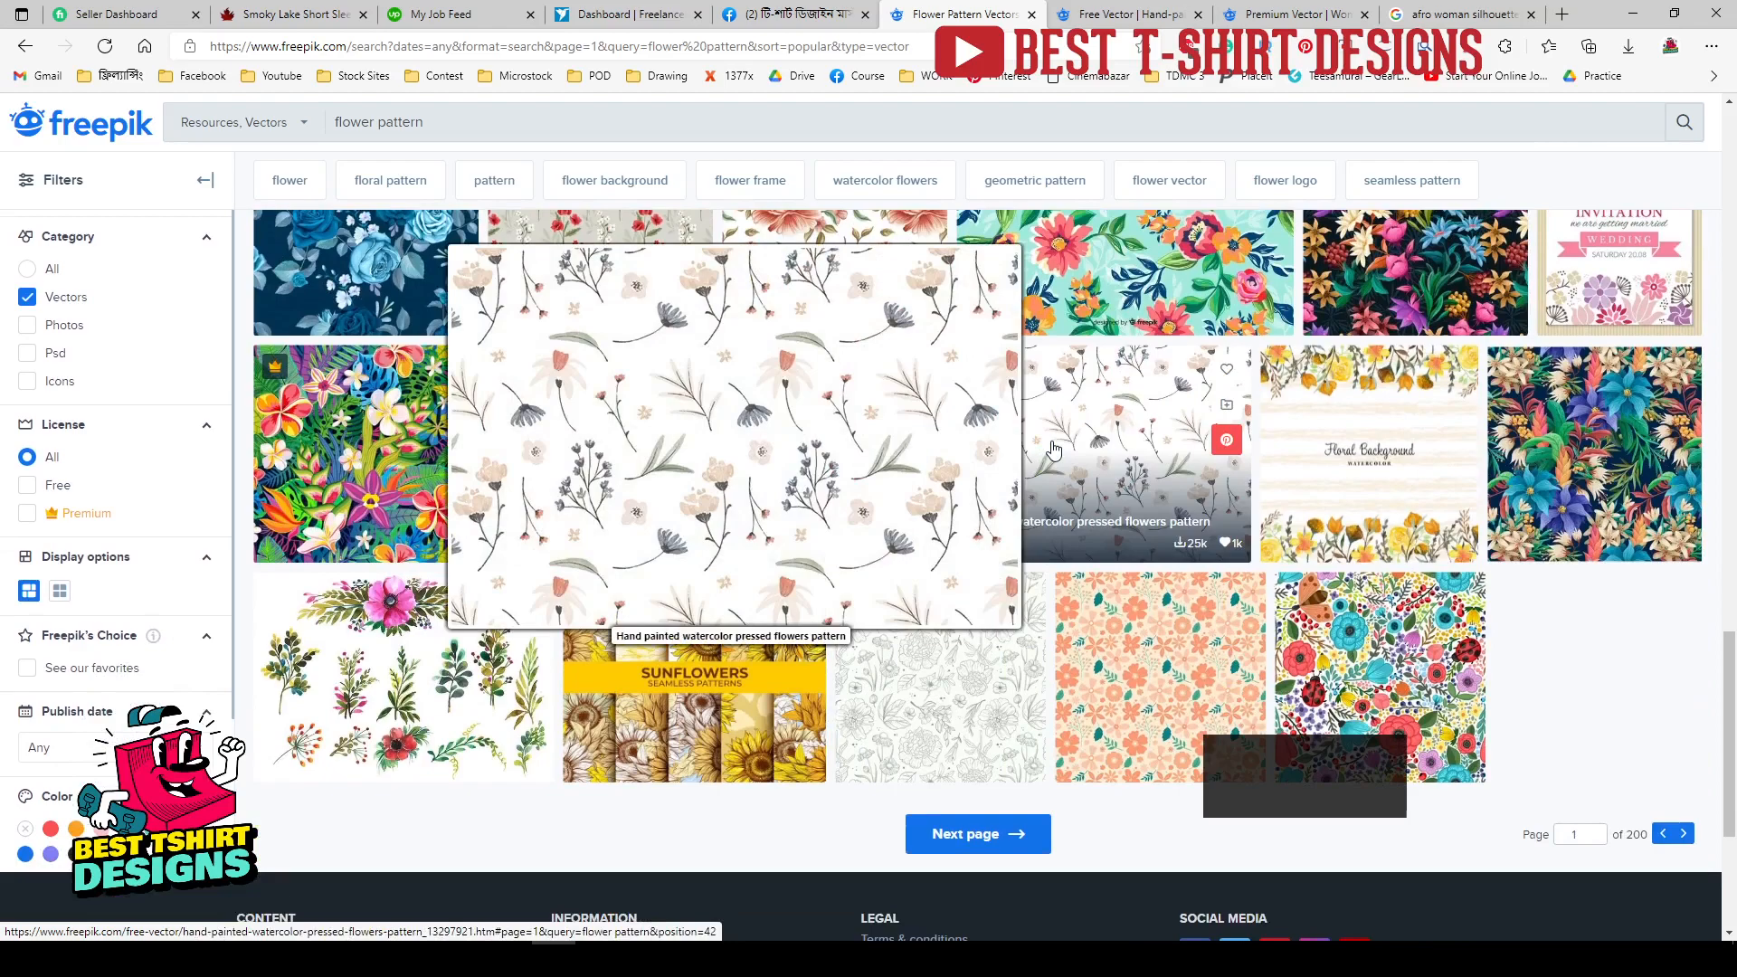
scroll(1223, 472, up, 3)
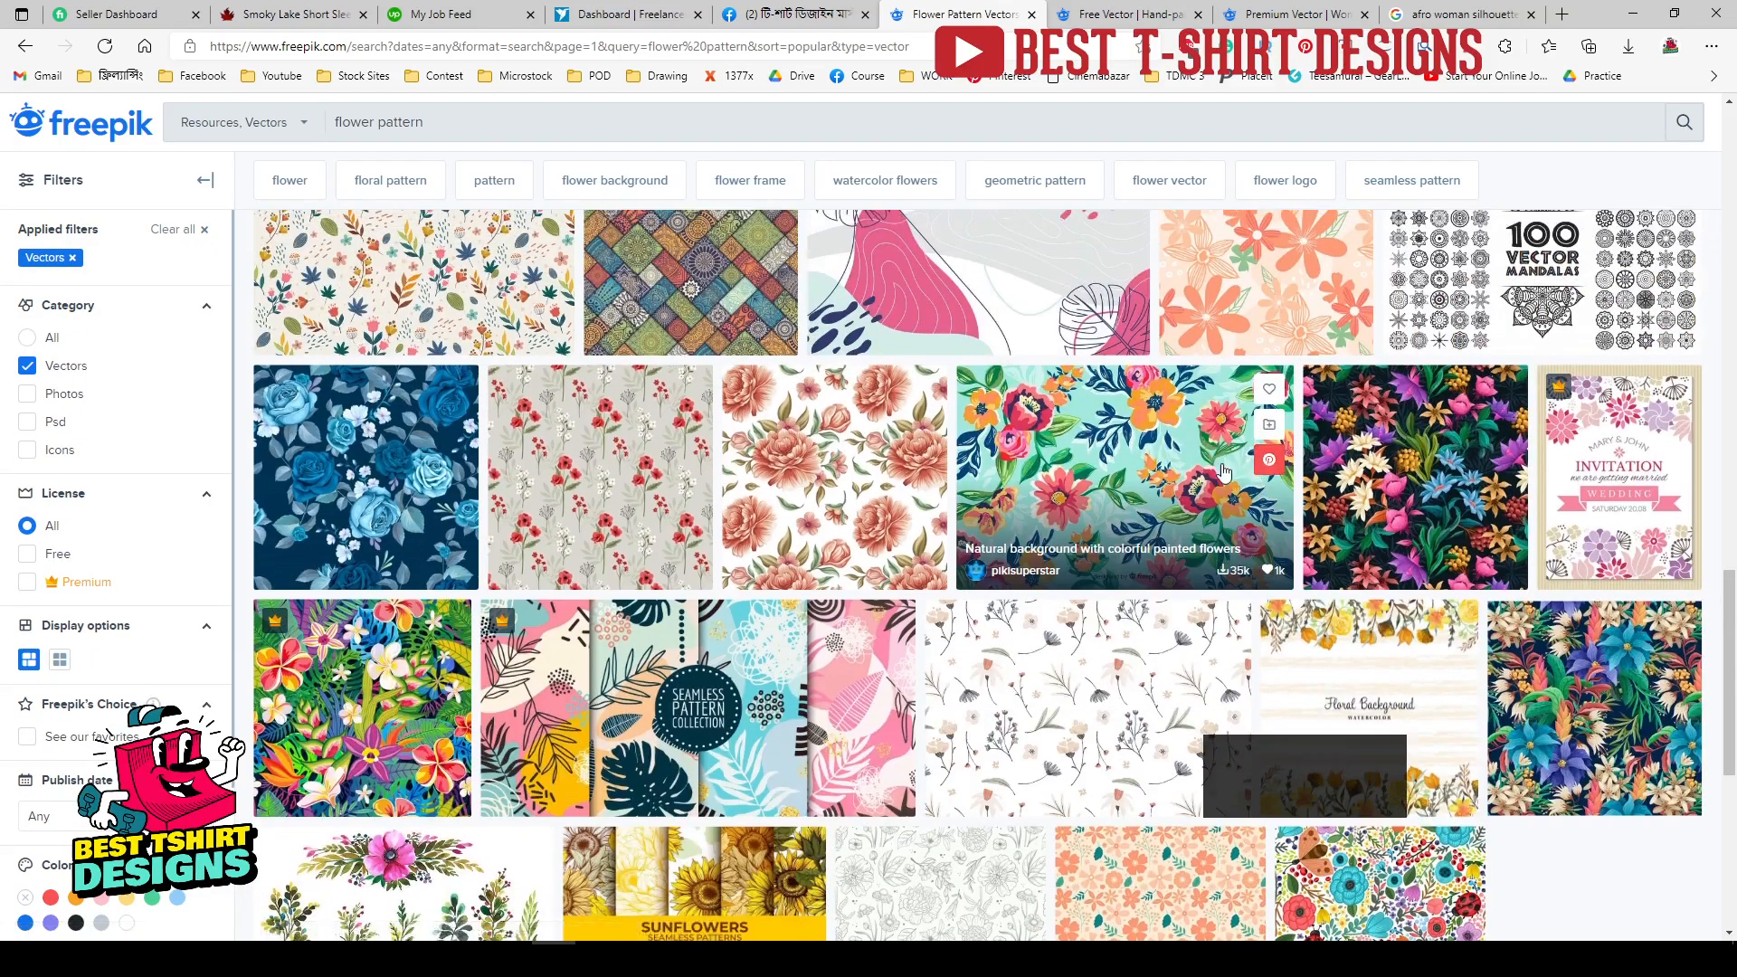
View the Freepik pages of the hand-painted exotic floral pattern and the afro woman with aviator glasses.
click(1131, 13)
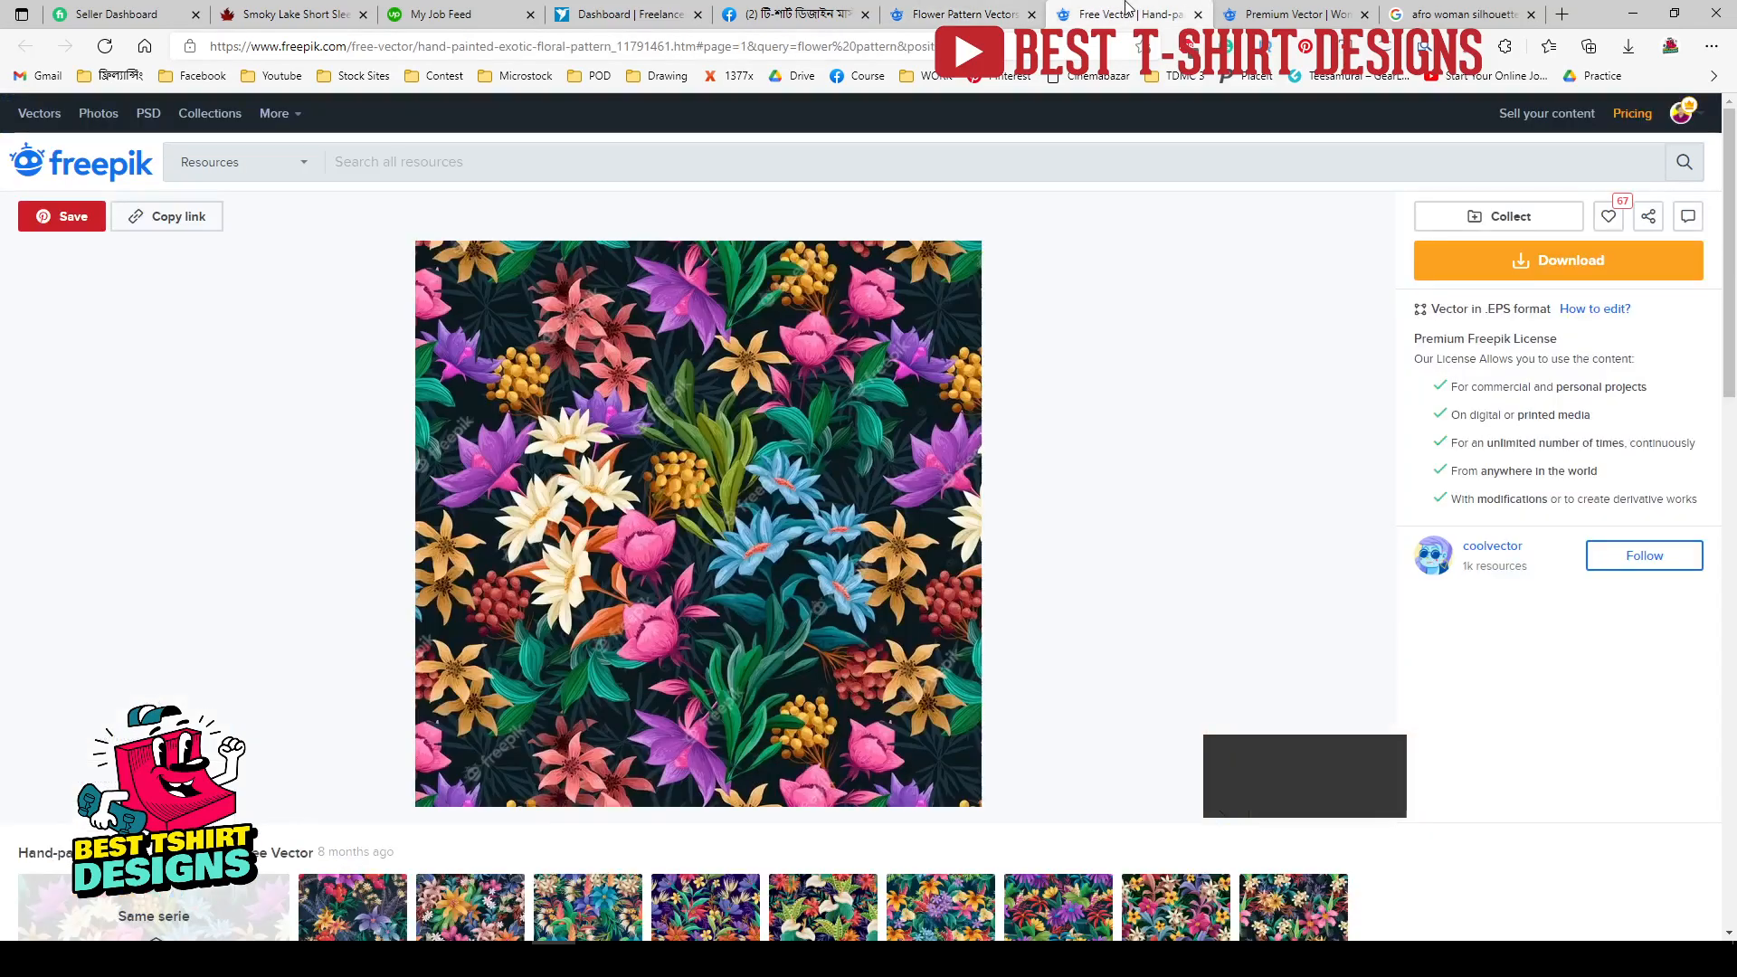
click(1271, 11)
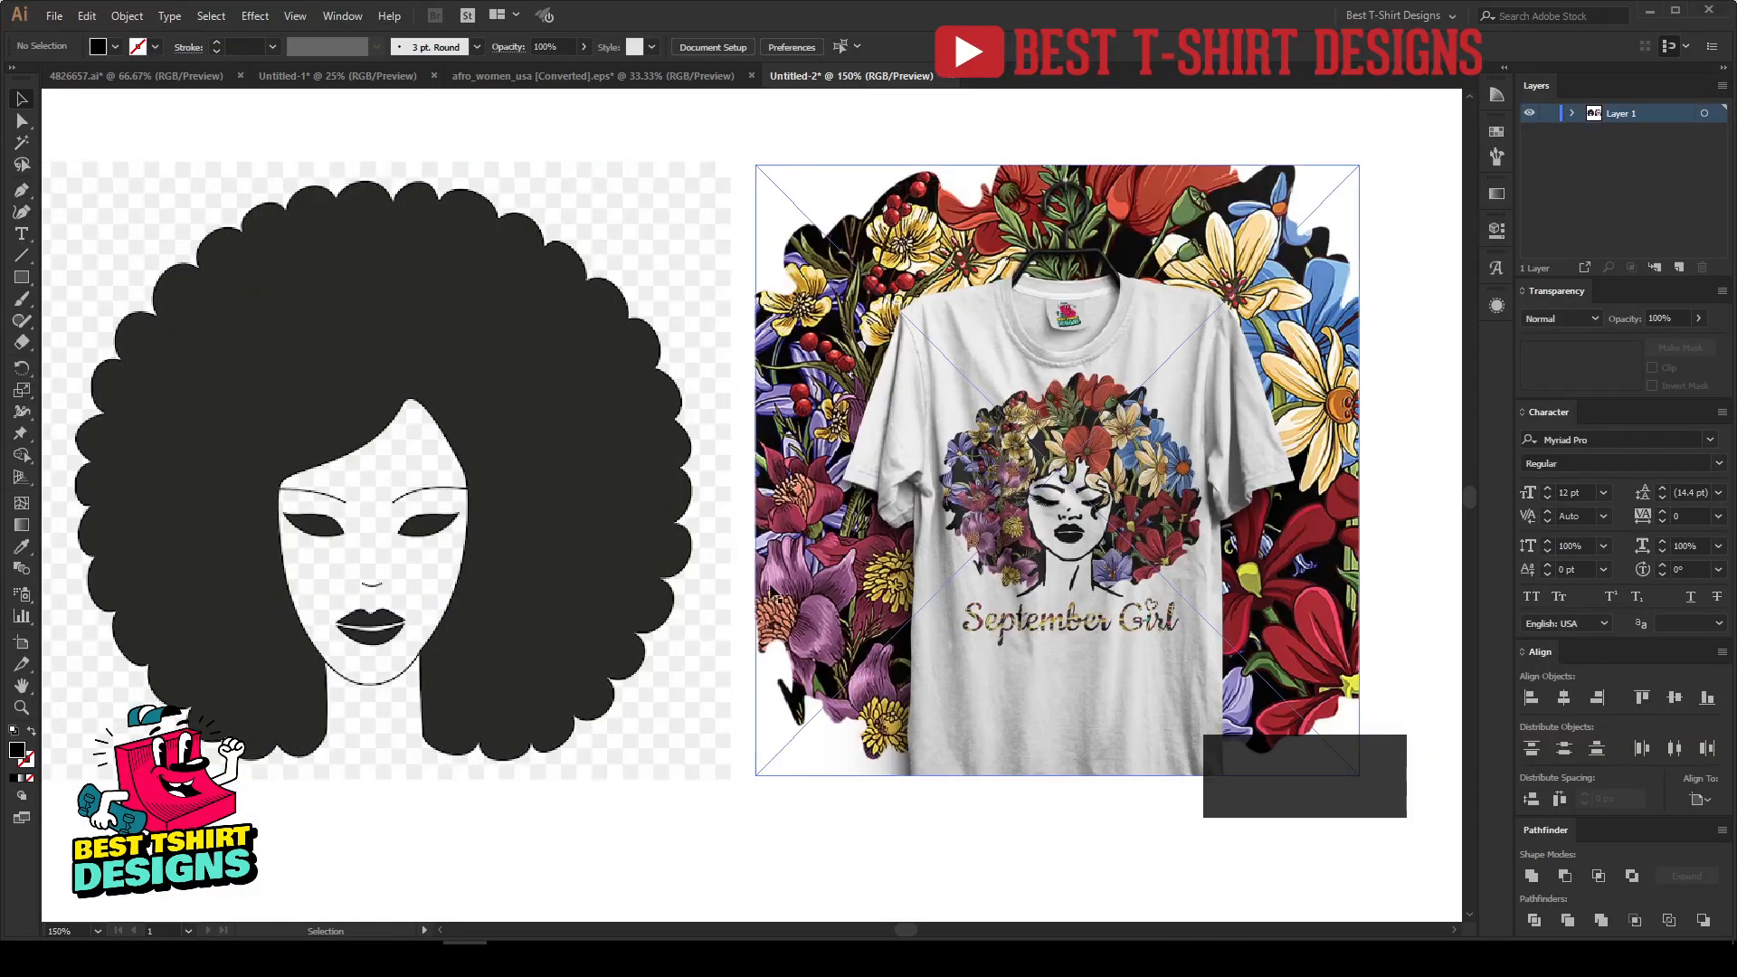
Trace the afro woman image with the Silhouettes preset and expand the tracing into editable paths.
scroll(772, 563, down, 3)
scroll(686, 565, up, 2)
click(686, 566)
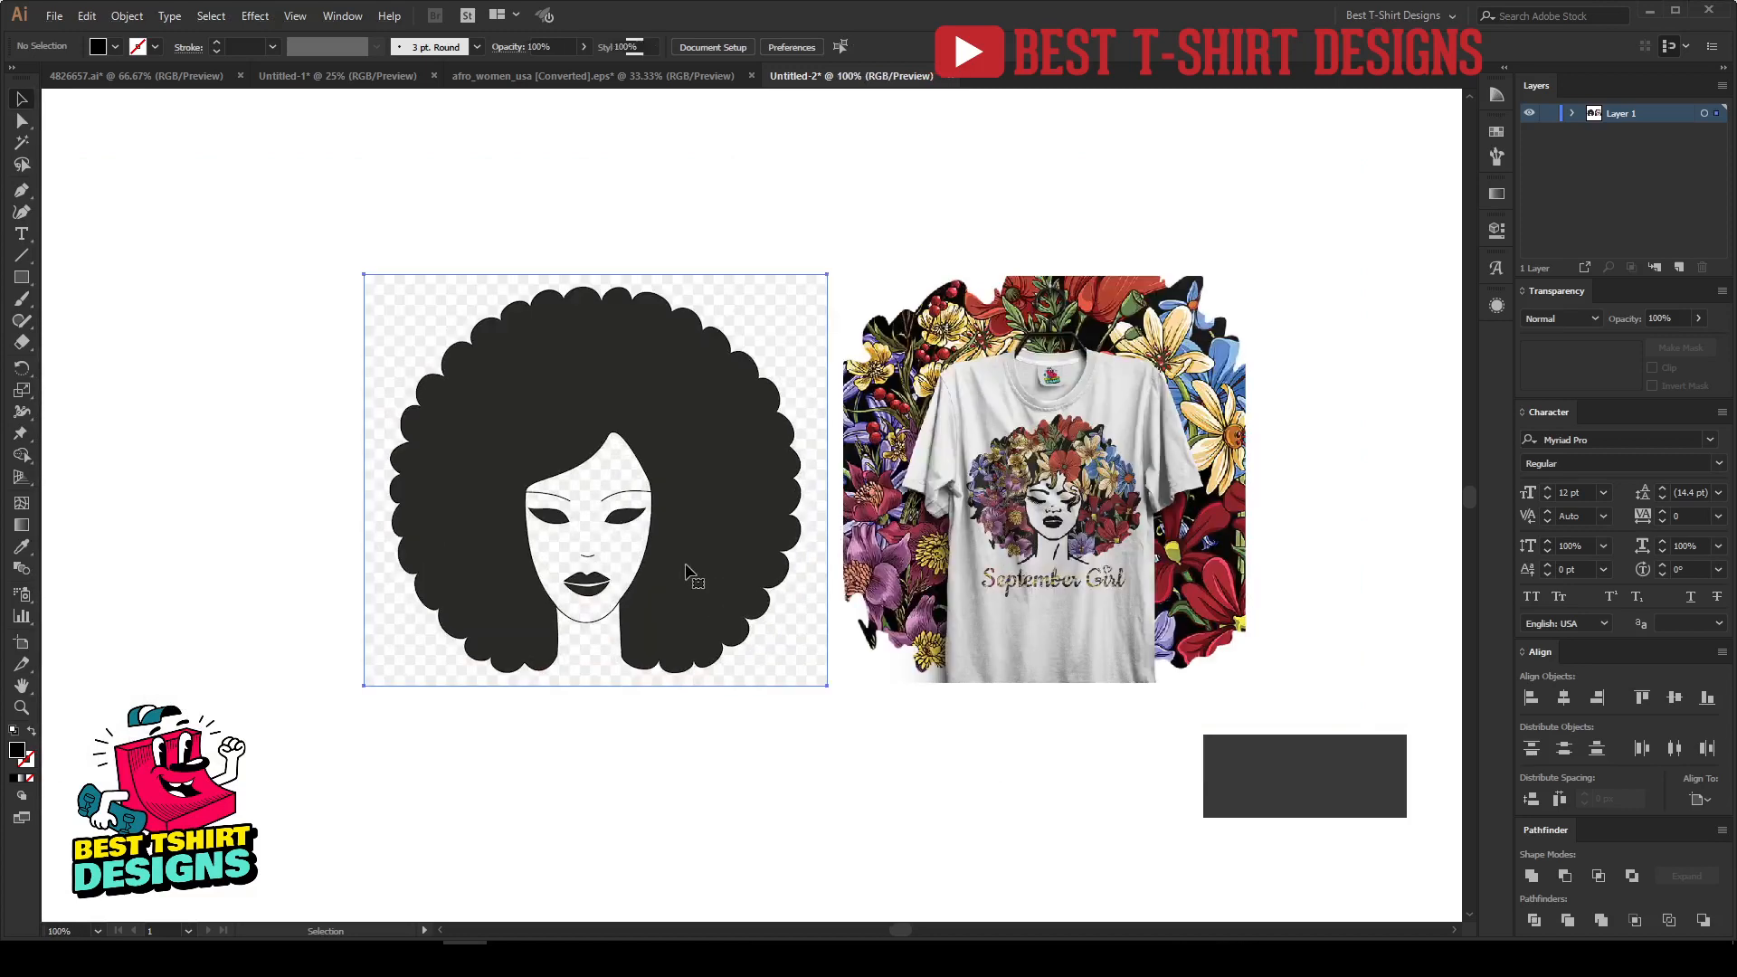
scroll(543, 573, up, 1)
scroll(705, 496, up, 2)
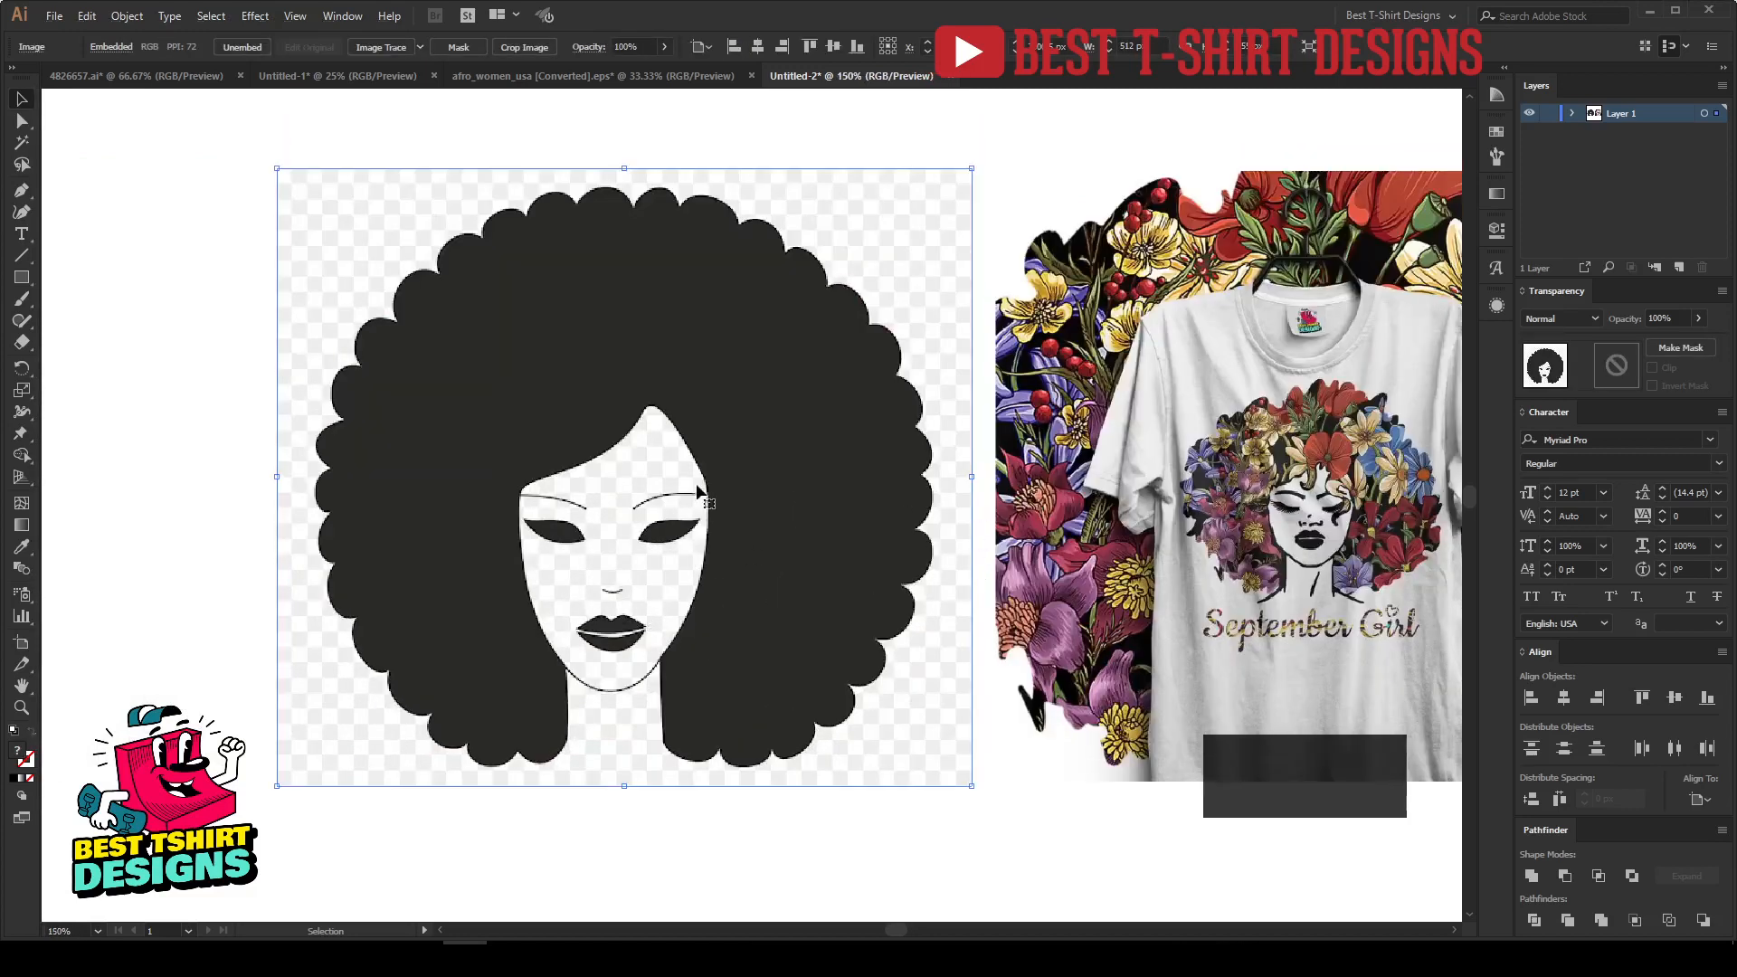
click(421, 47)
click(460, 270)
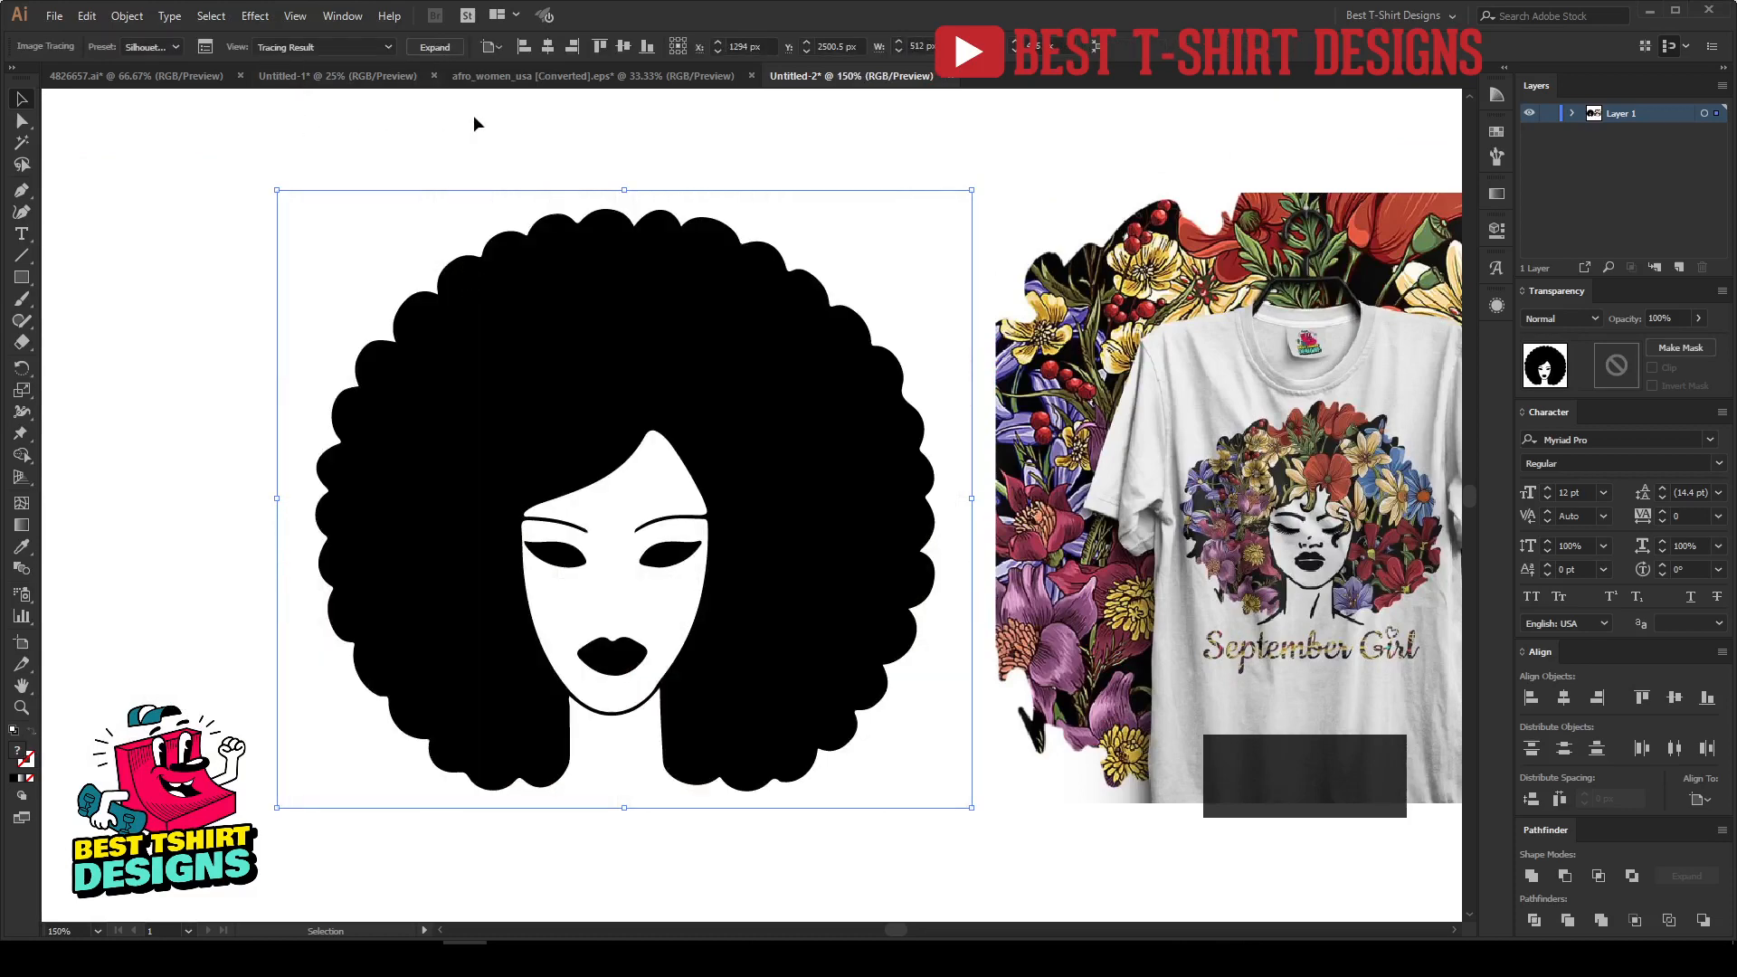
click(435, 47)
click(251, 462)
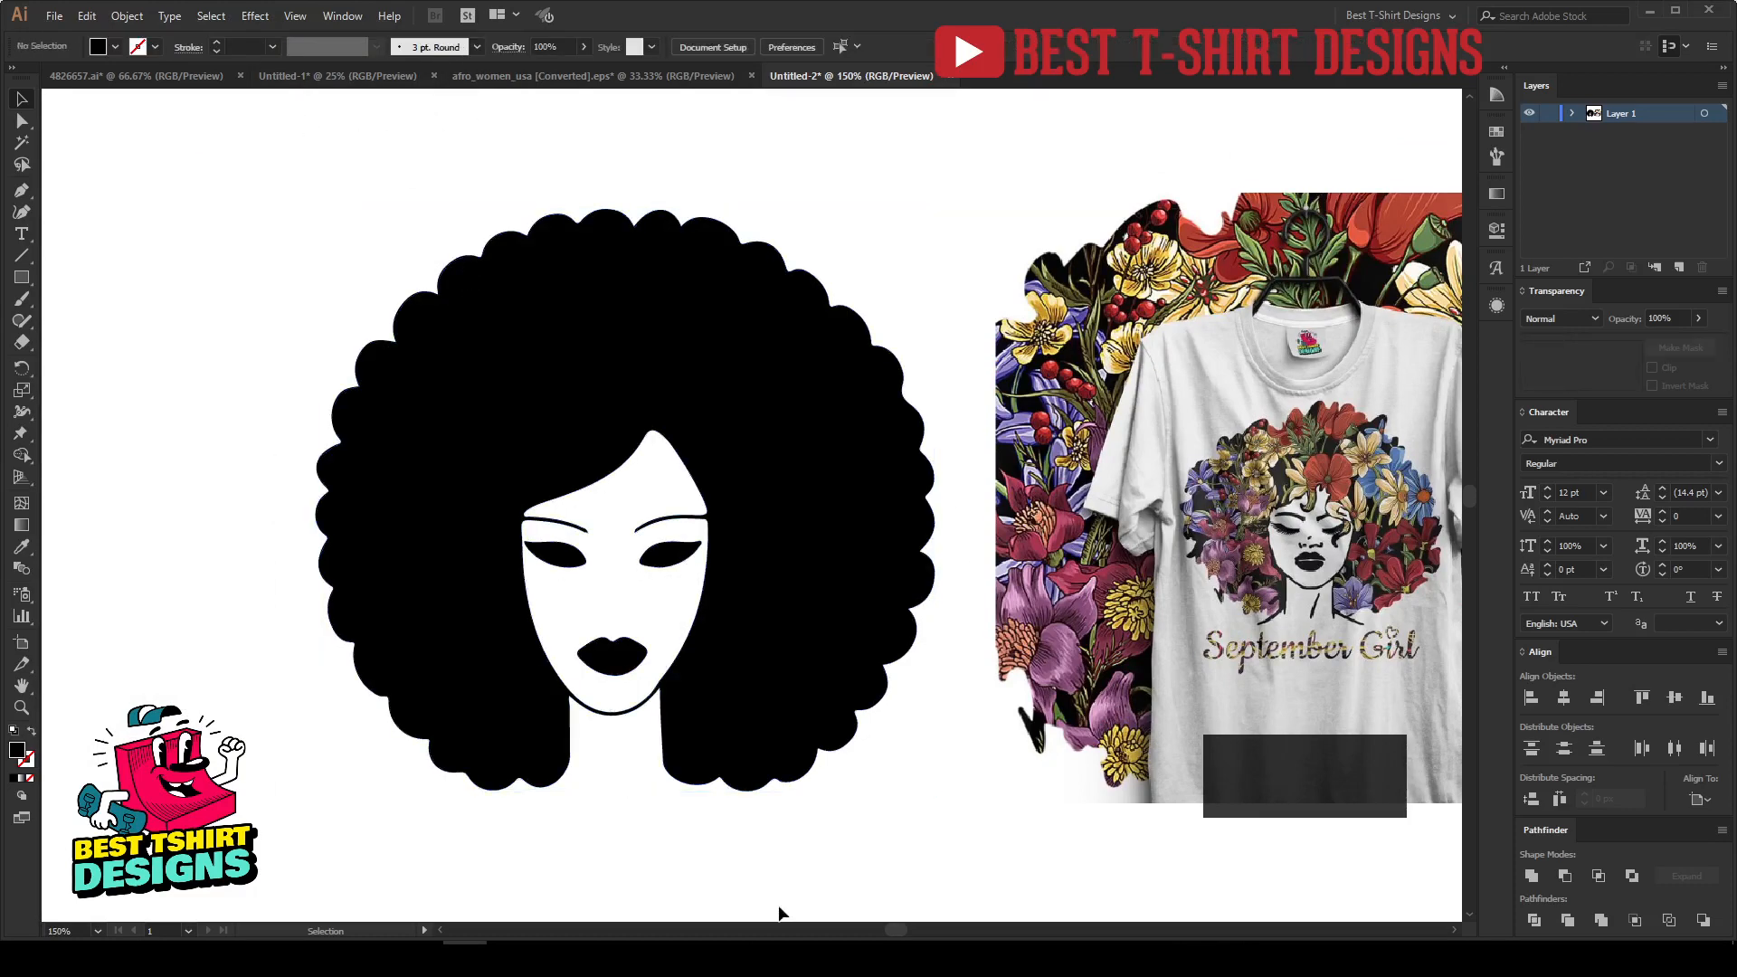
Move the T-shirt mockup image farther right to leave more space beside the silhouette.
scroll(545, 503, down, 1)
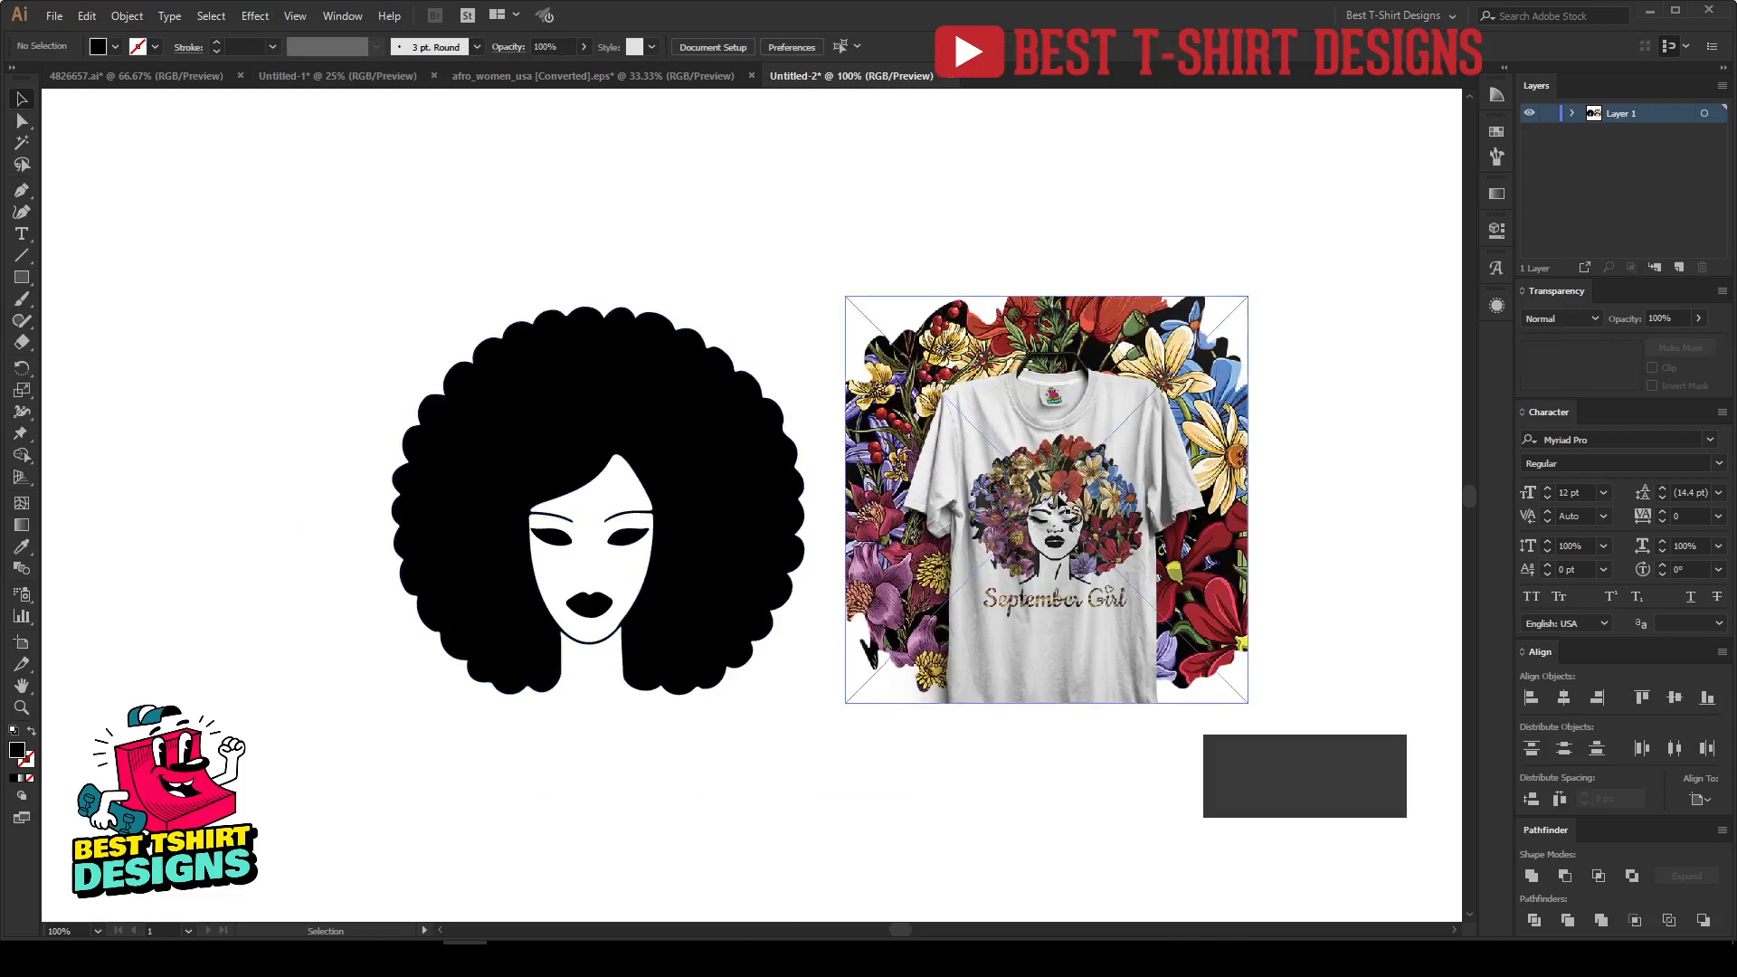
drag(1006, 589, 1157, 588)
click(957, 633)
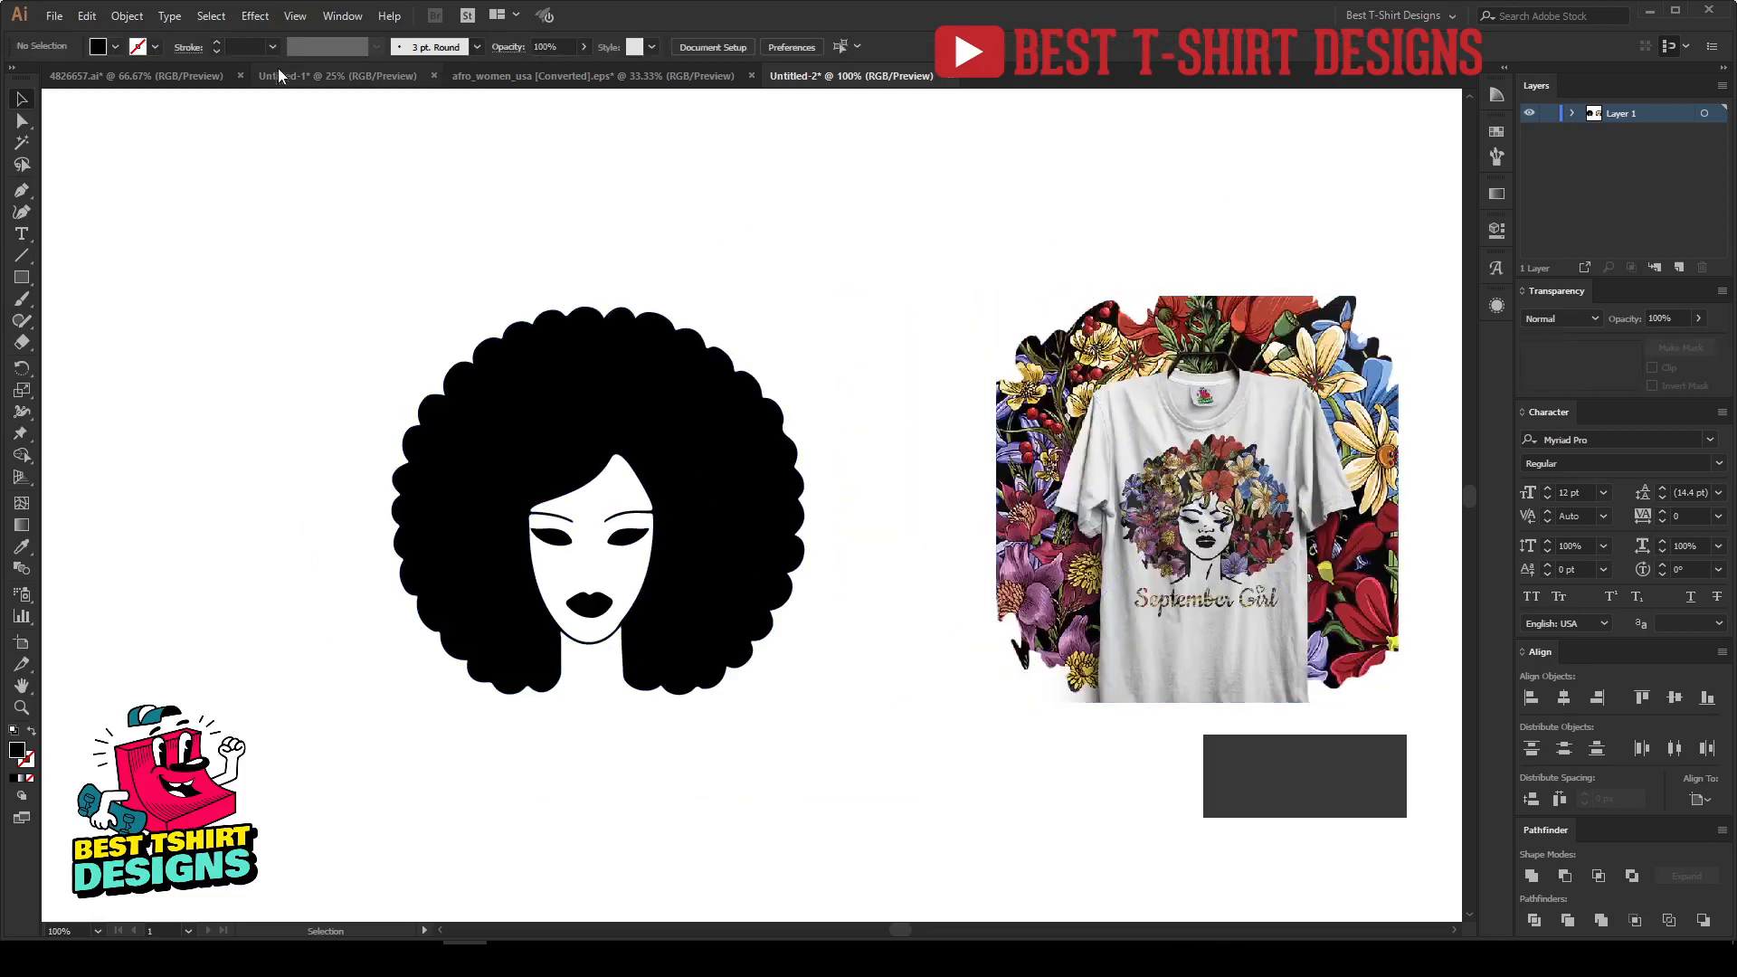
Copy the floral pattern square from 4826657.ai into Untitled-2 and place it above and to the left of the silhouette.
click(165, 74)
key(ctrl+a)
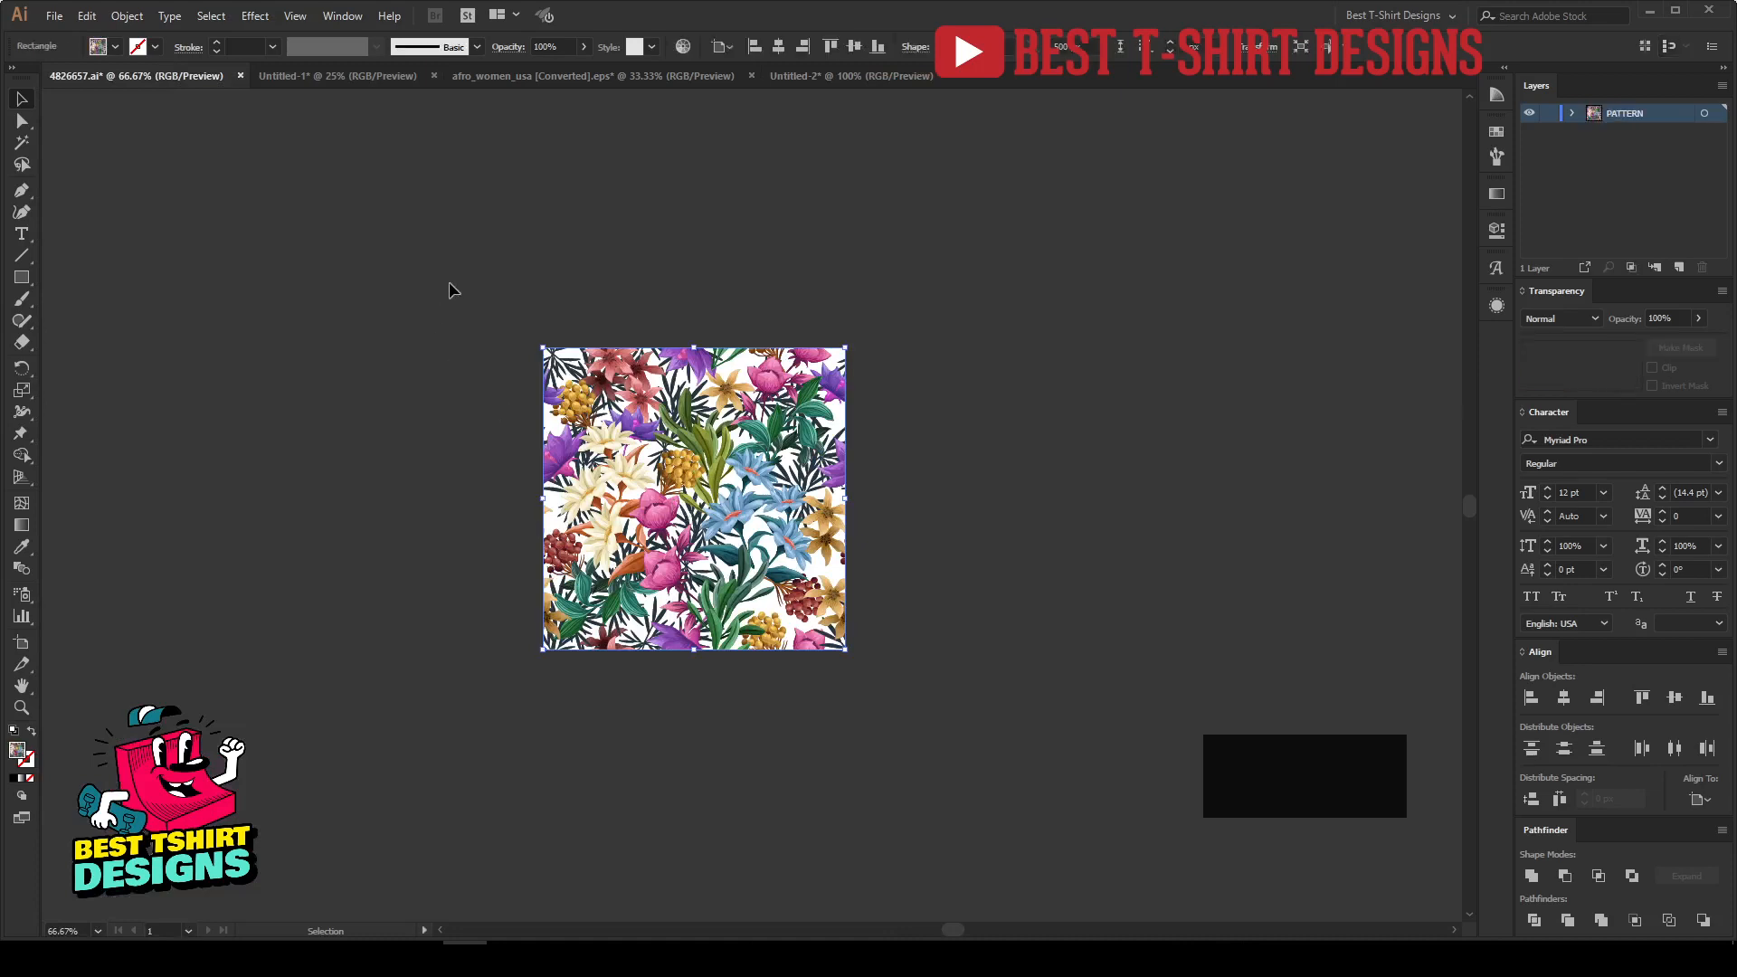
drag(451, 290, 1034, 814)
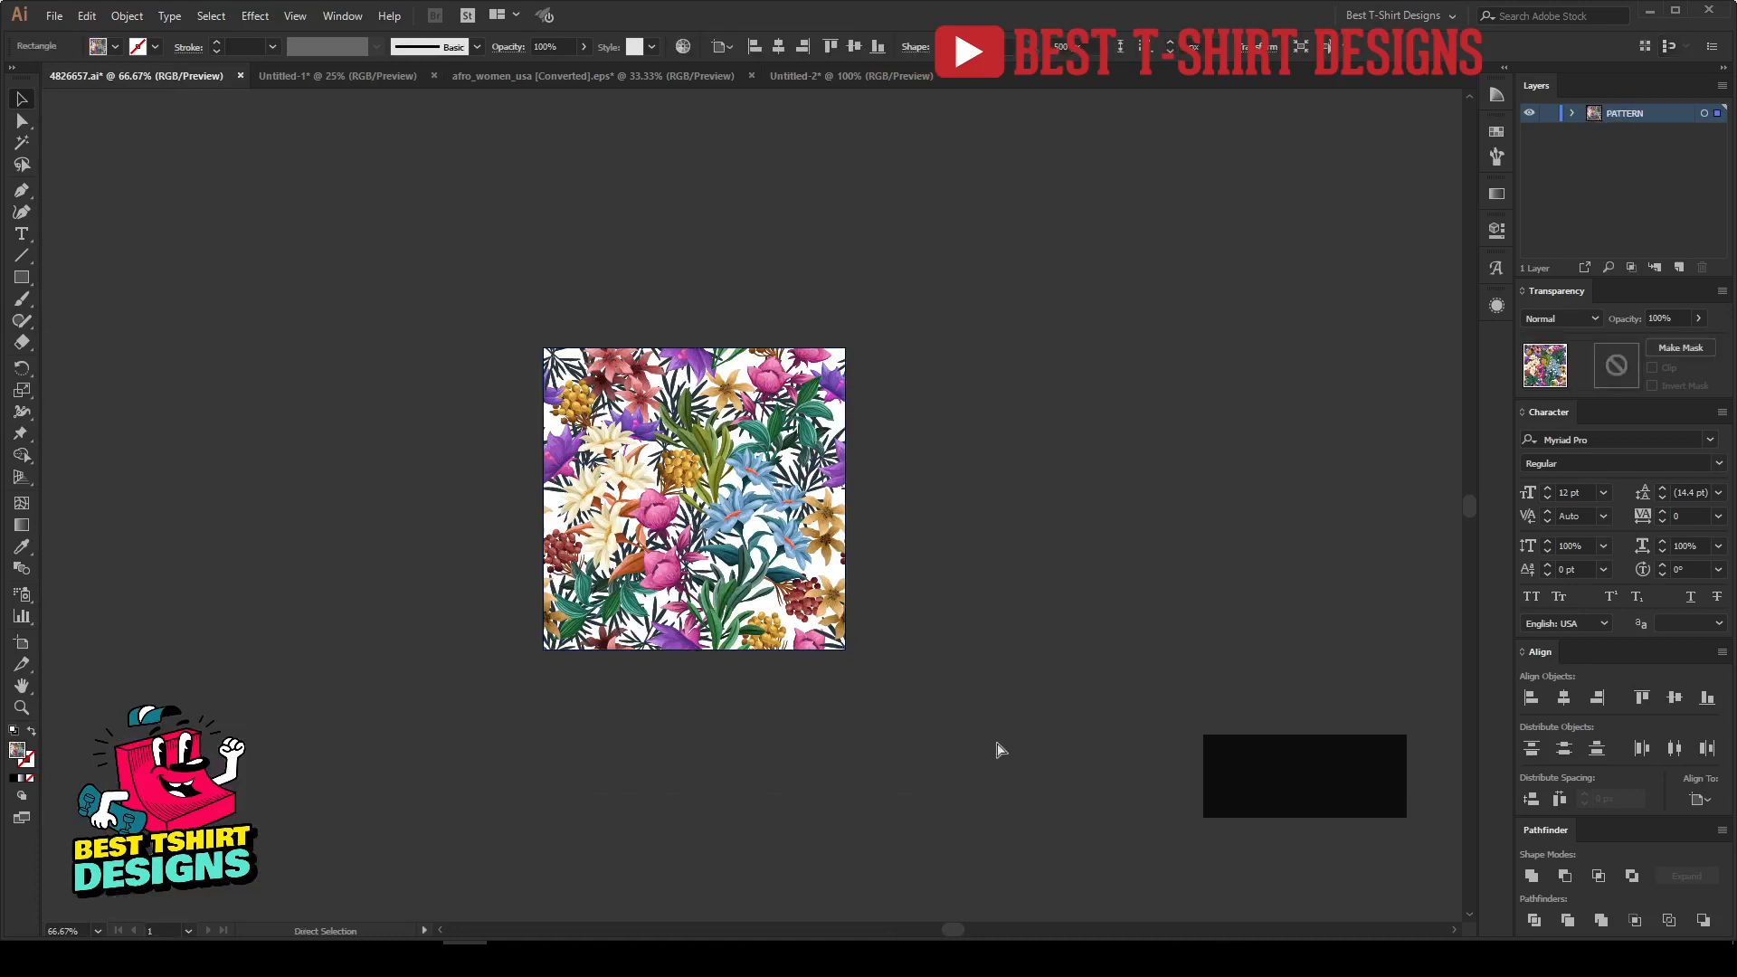
key(ctrl+c)
click(829, 72)
key(ctrl+v)
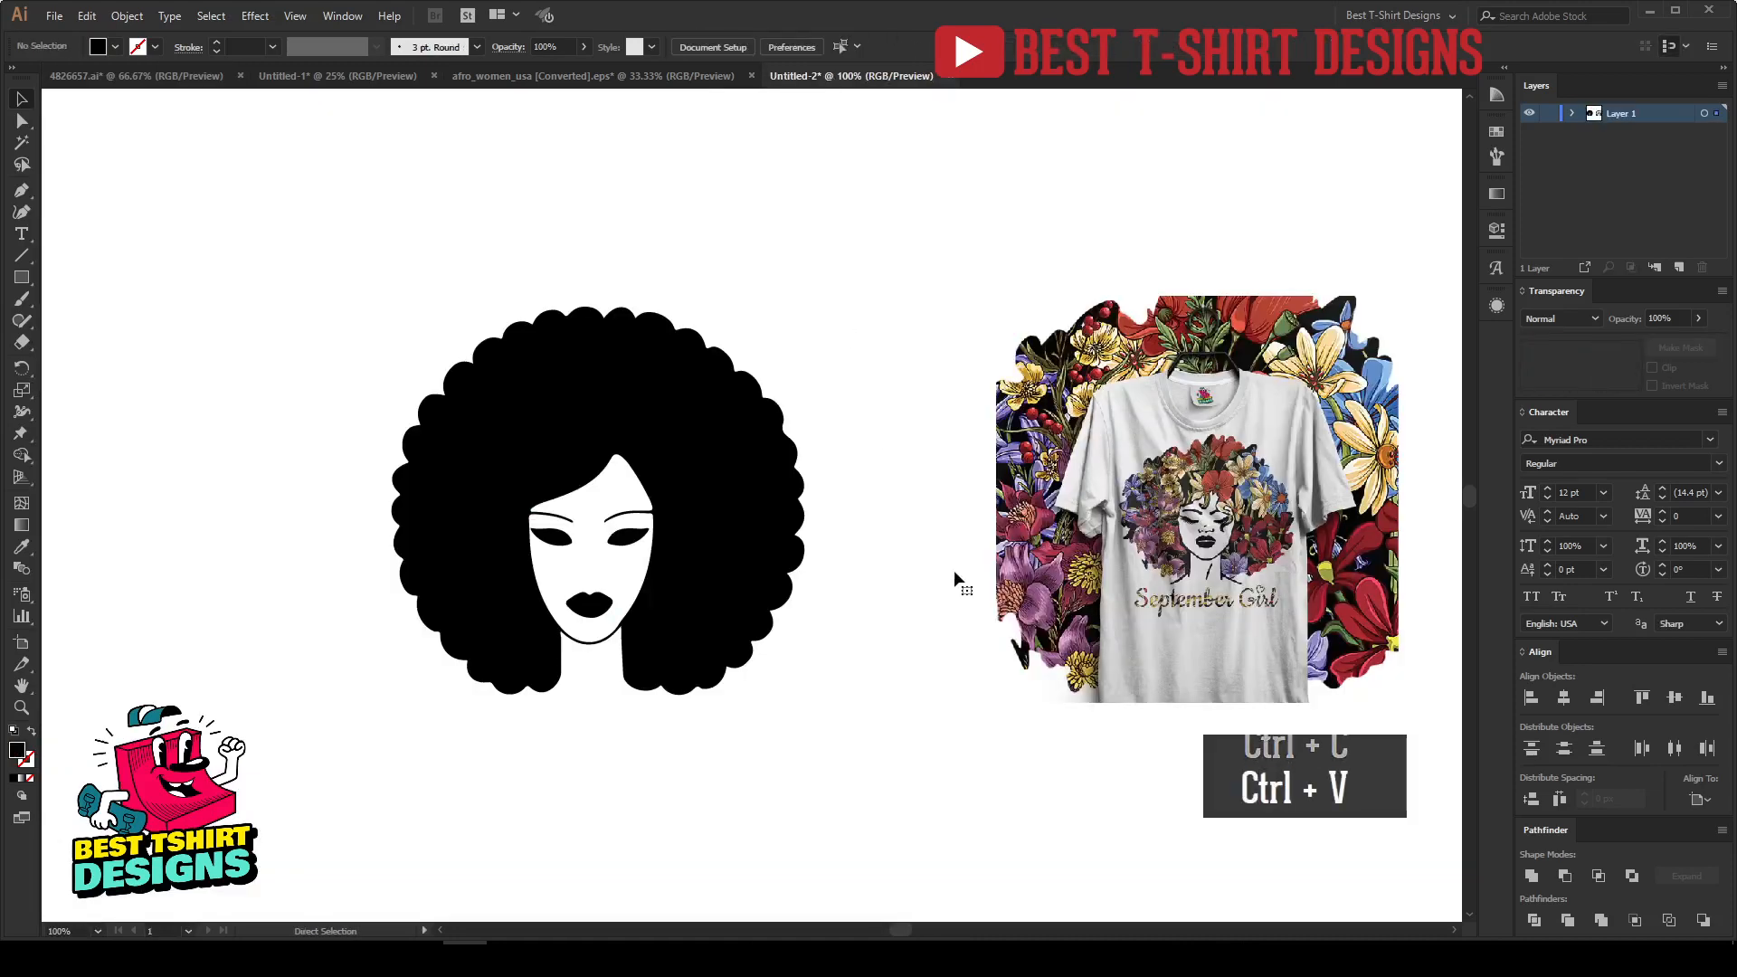
scroll(867, 522, down, 1)
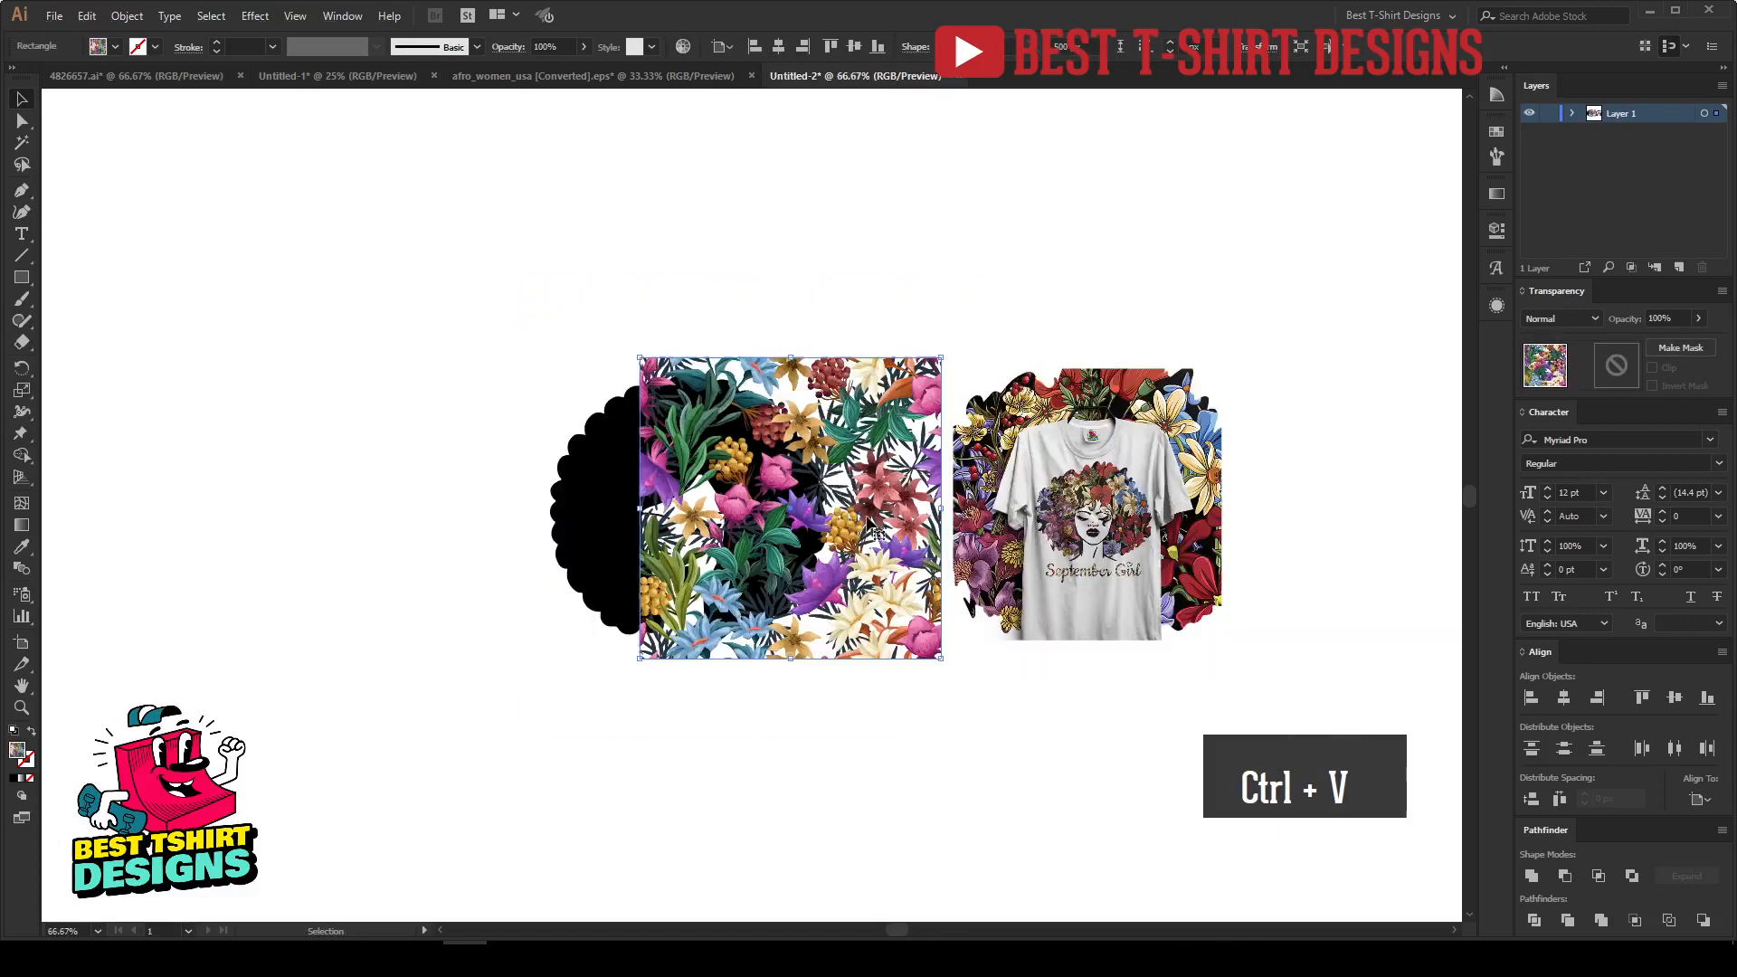
drag(870, 522, 405, 367)
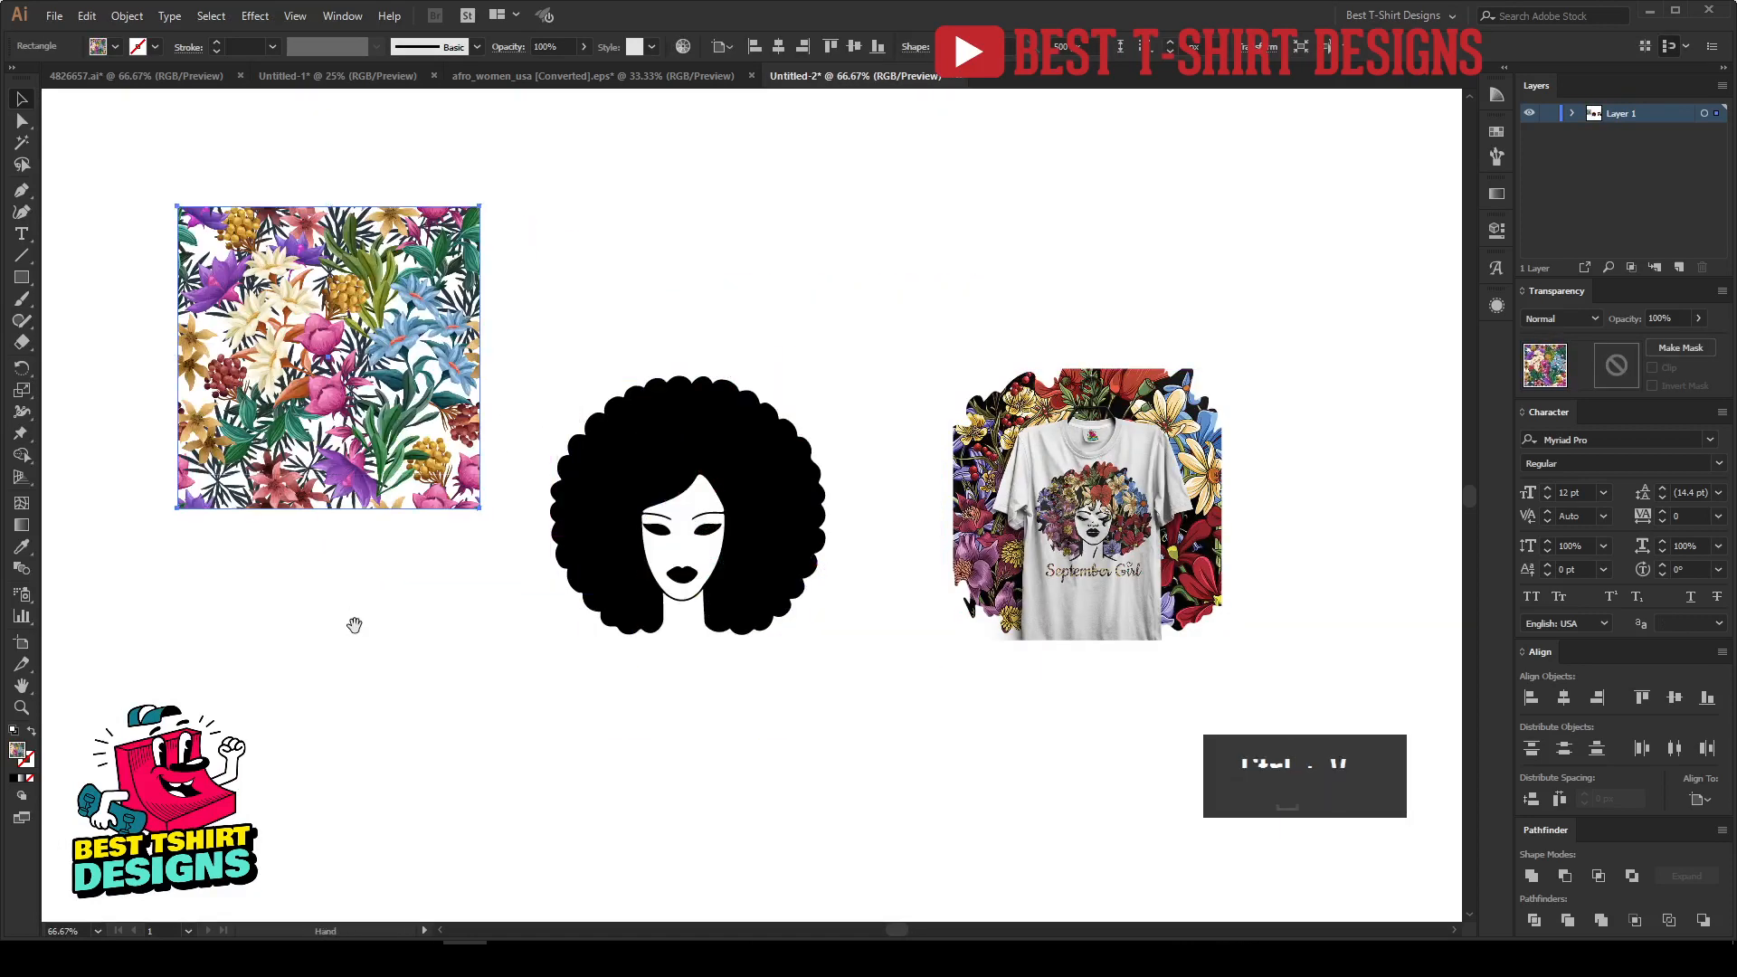
drag(351, 623, 612, 658)
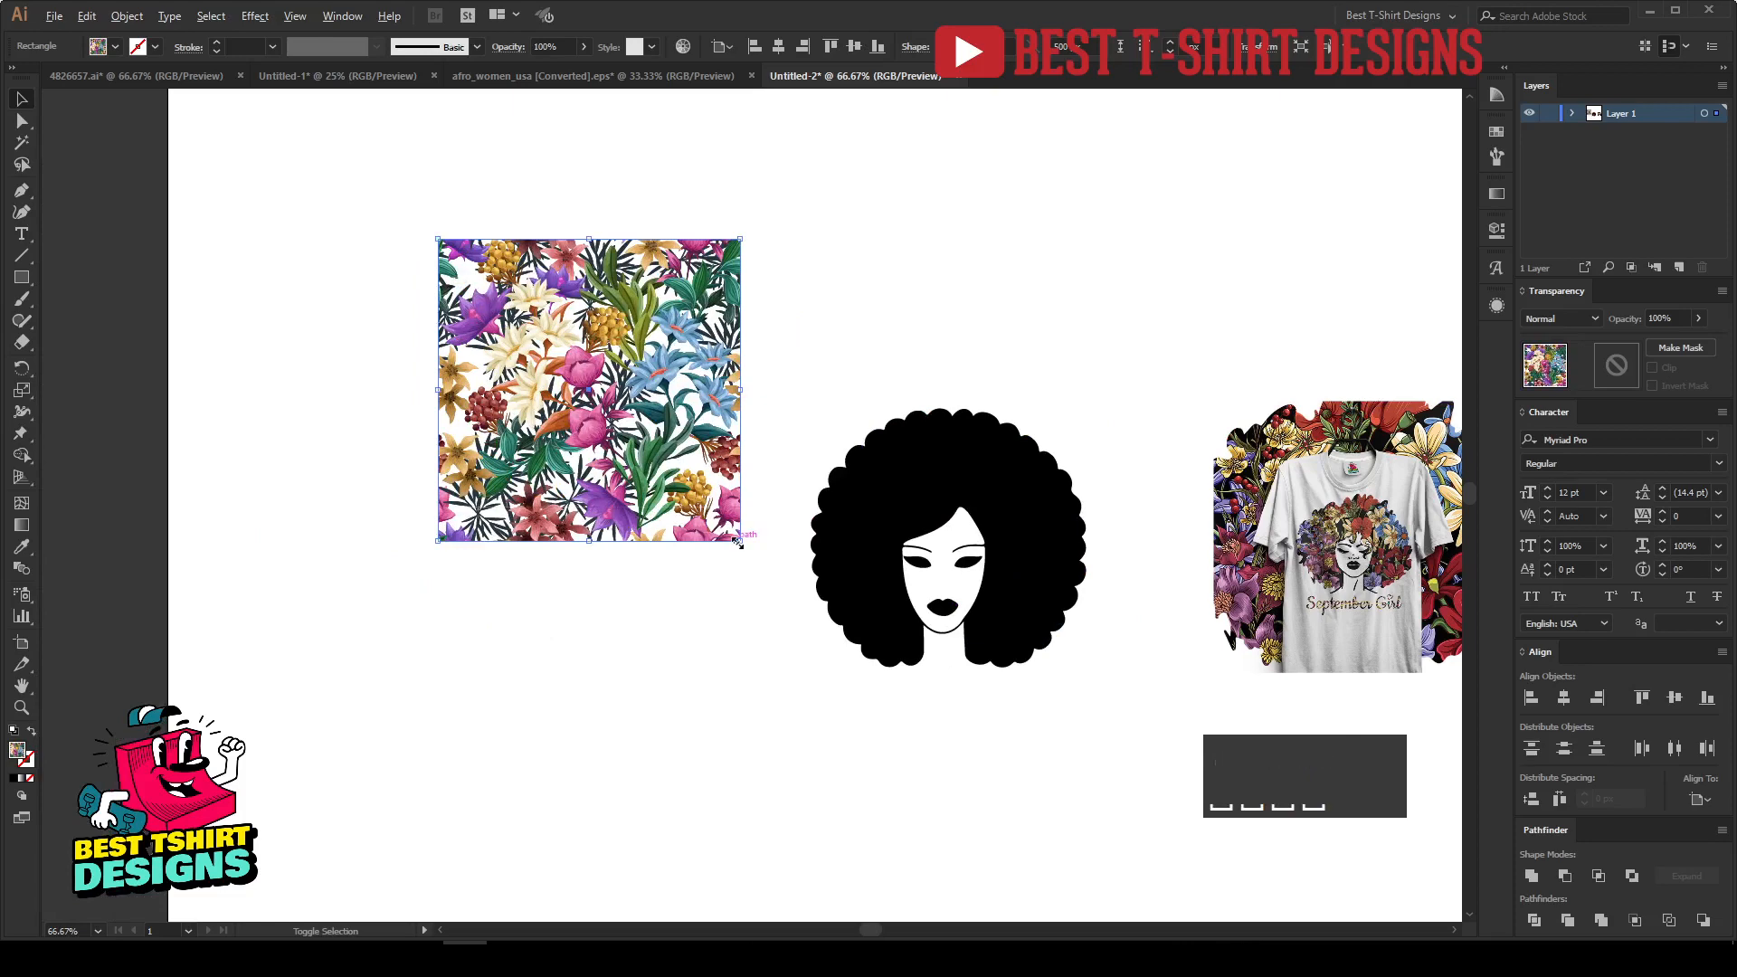
Try enlarging the floral pattern square to more than twice its size, and undo the scaling.
drag(738, 543, 966, 721)
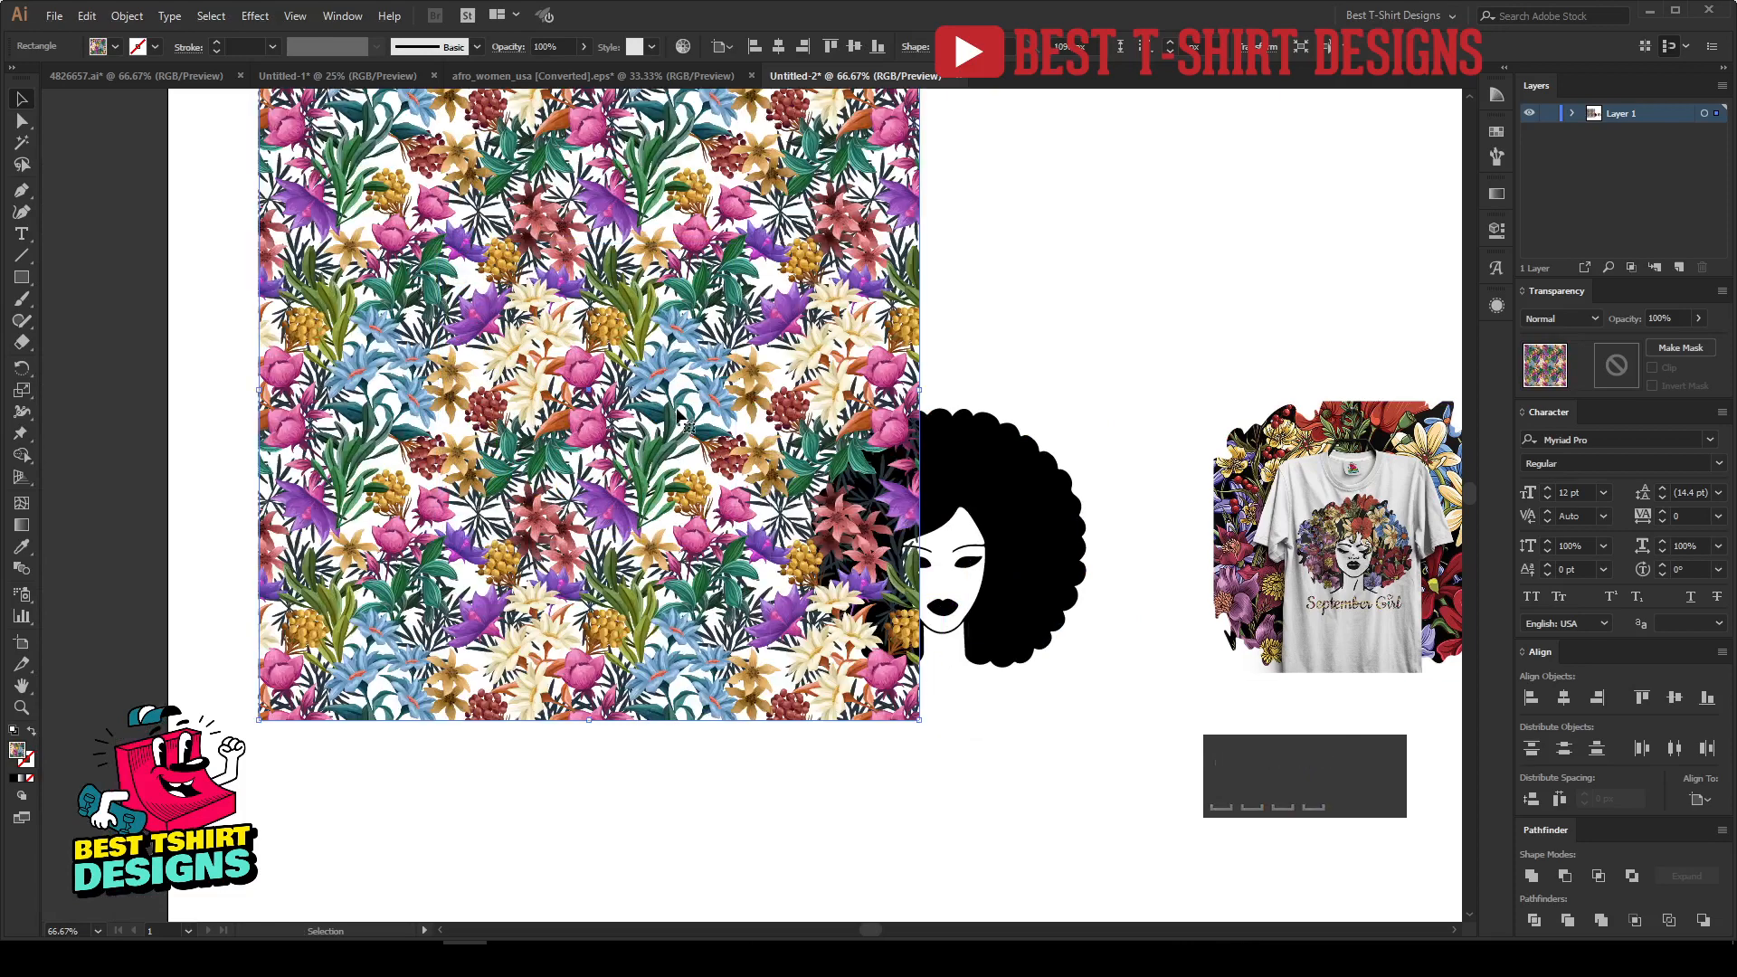
scroll(571, 525, down, 2)
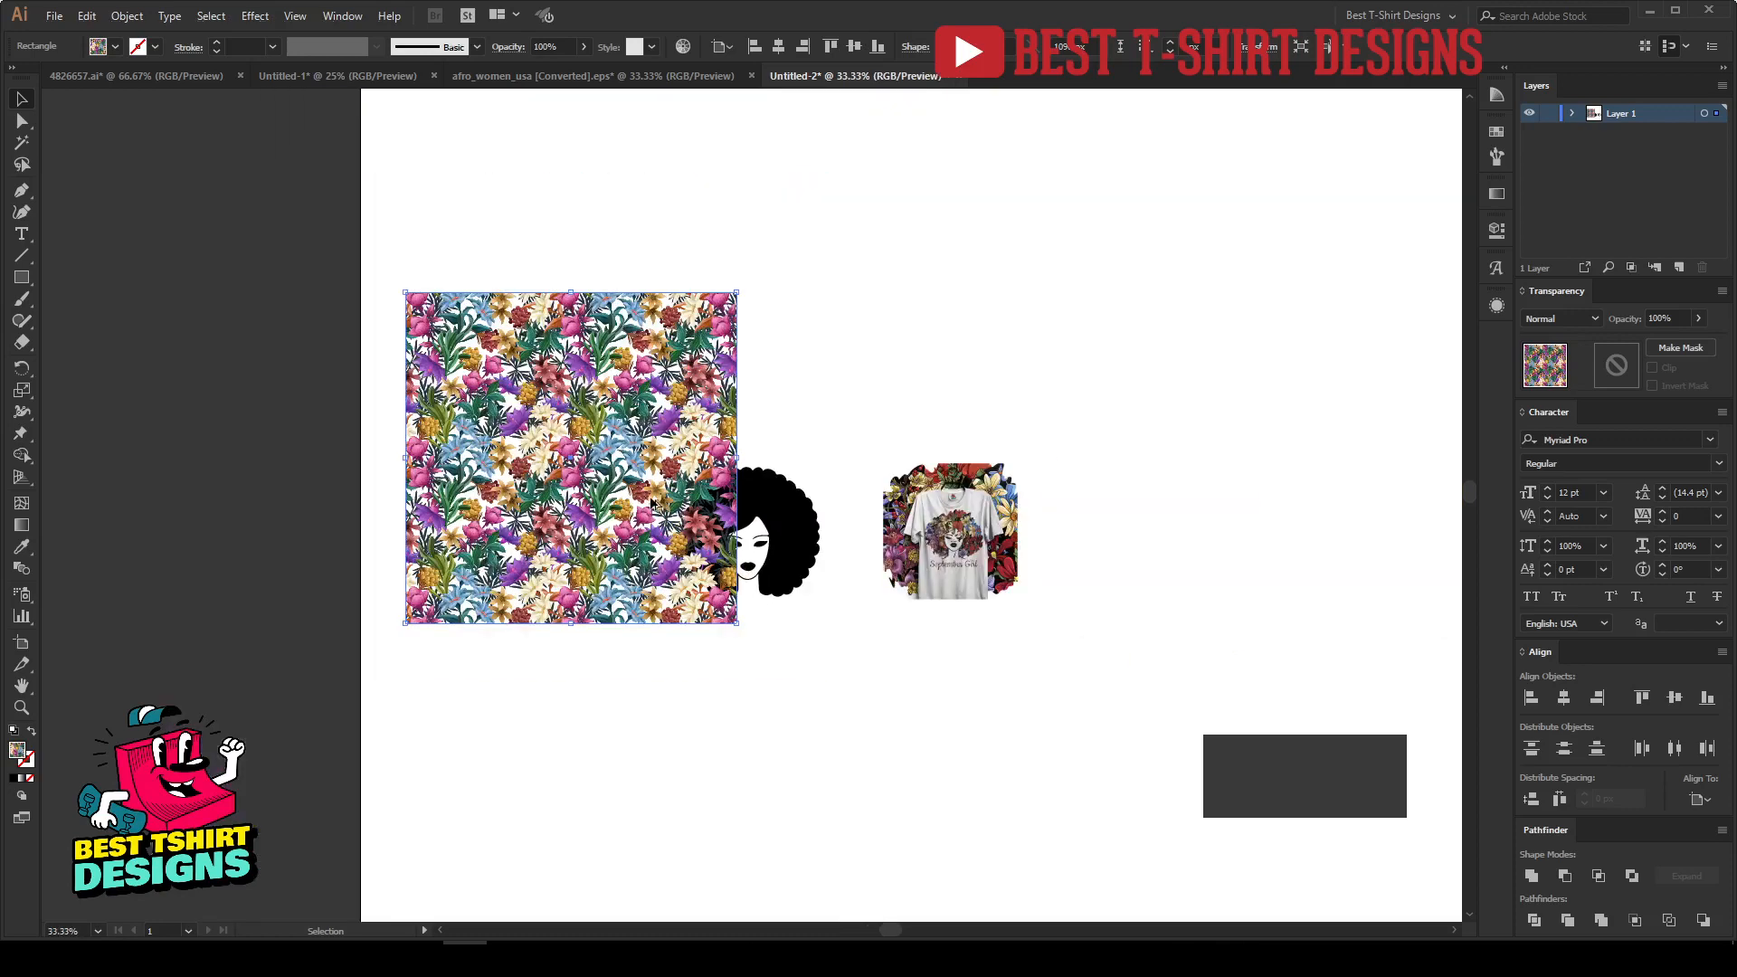
scroll(653, 502, up, 1)
key(ctrl+z)
Move the floral square farther up and left of the silhouette and display the document swatches that include New Pattern.
drag(605, 438, 532, 347)
drag(613, 187, 365, 574)
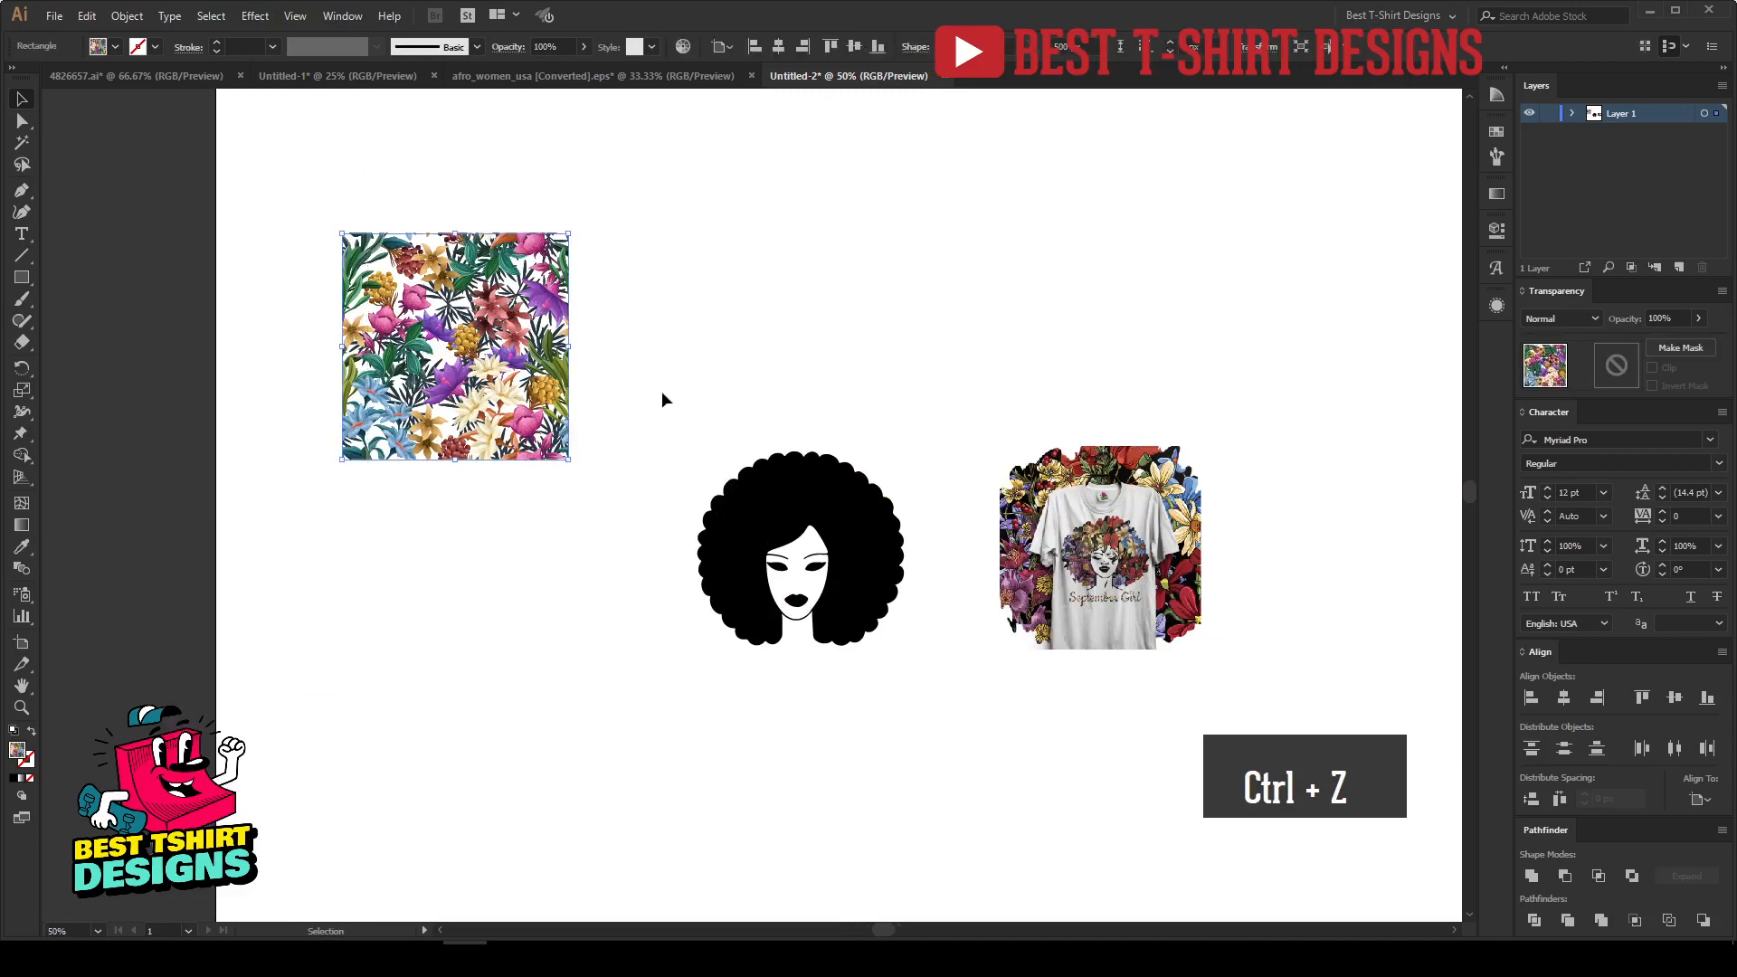
click(1496, 130)
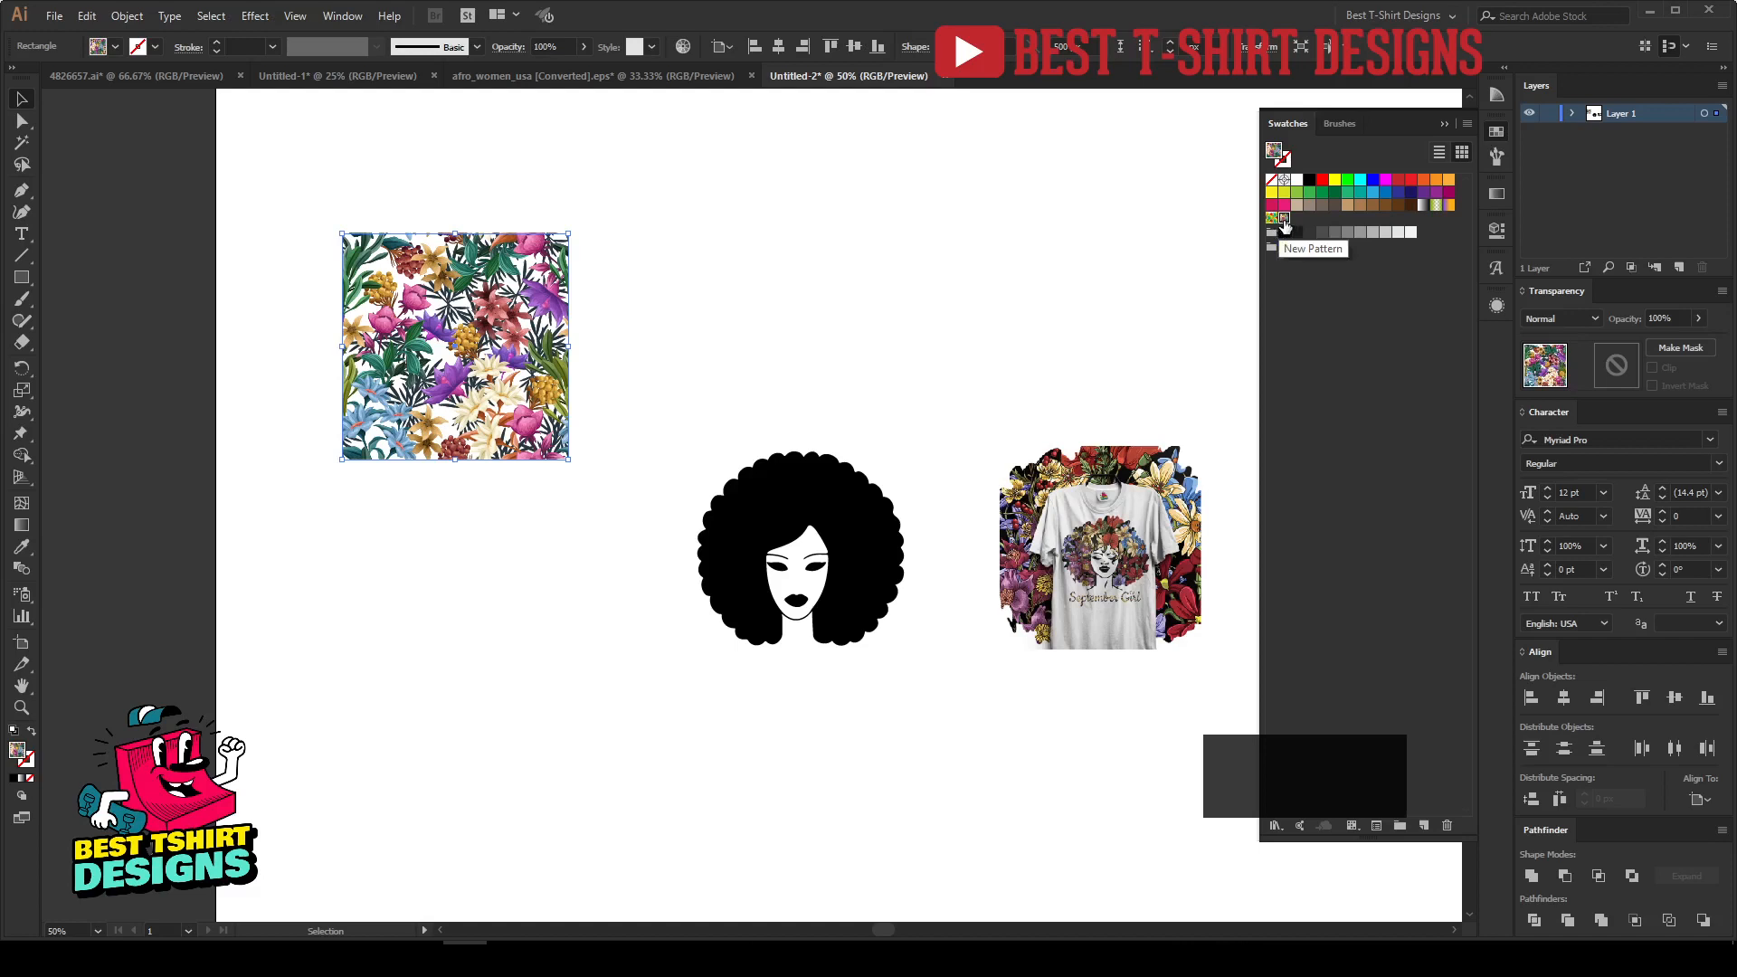
drag(1284, 223, 552, 313)
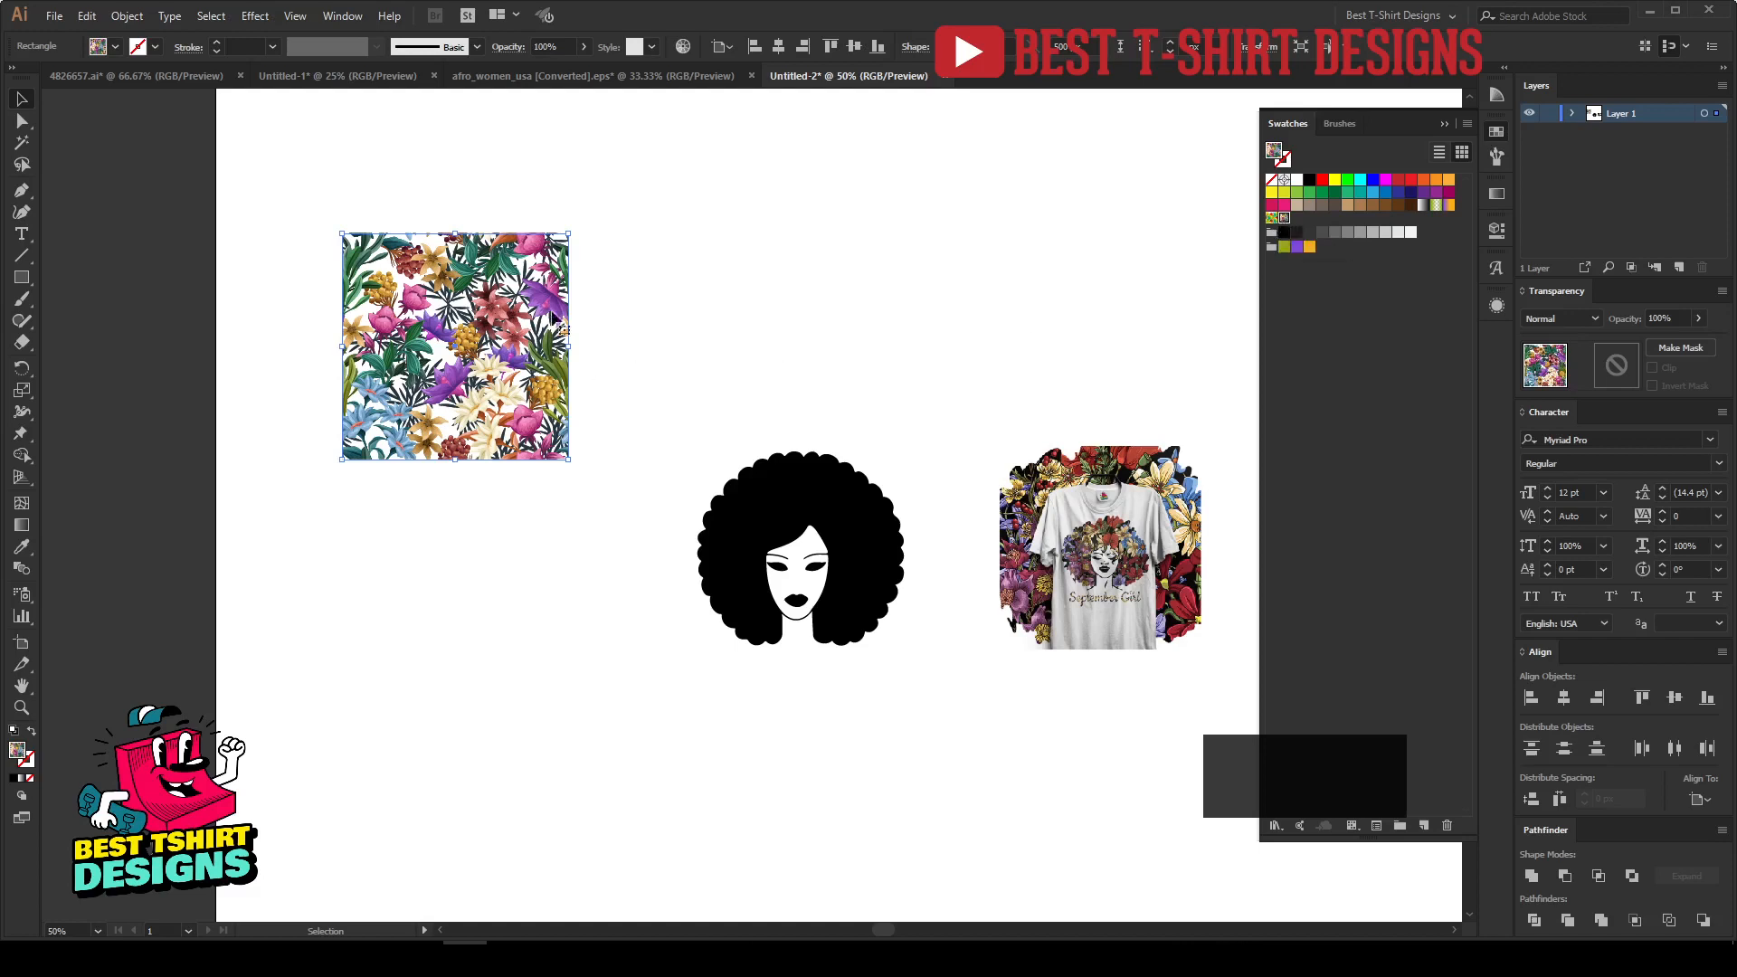
click(647, 565)
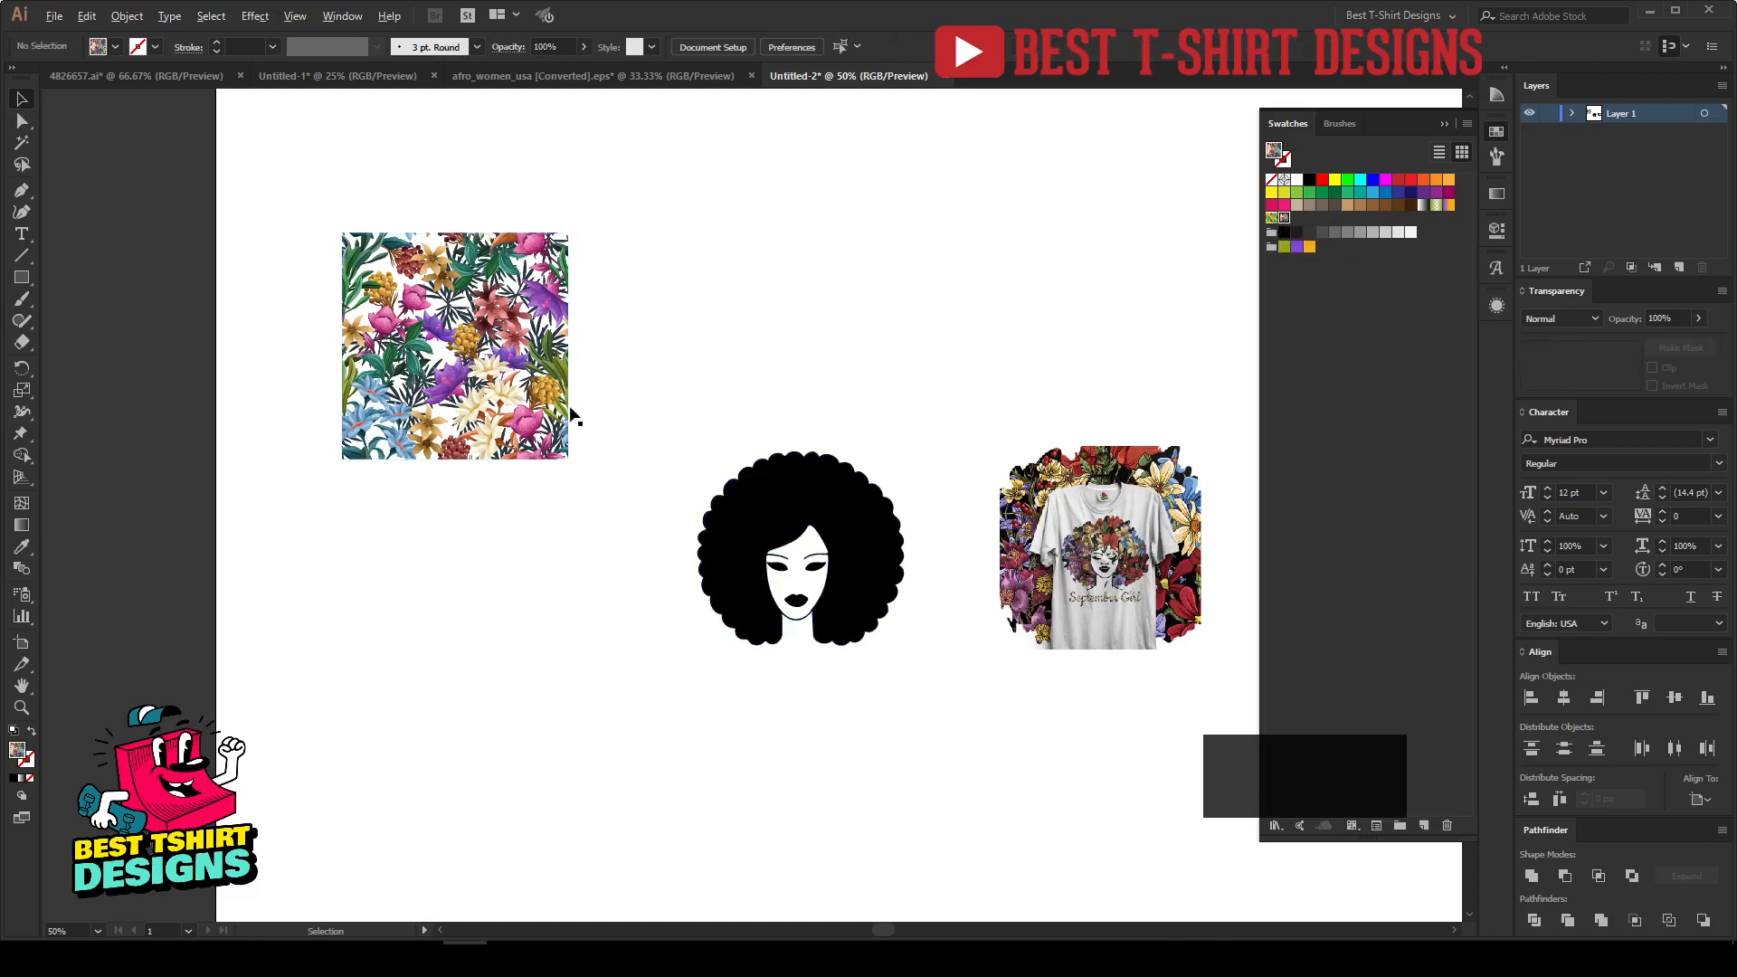
Open the Offset Path settings for the traced silhouette and turn on the preview.
scroll(952, 612, up, 2)
scroll(637, 521, up, 1)
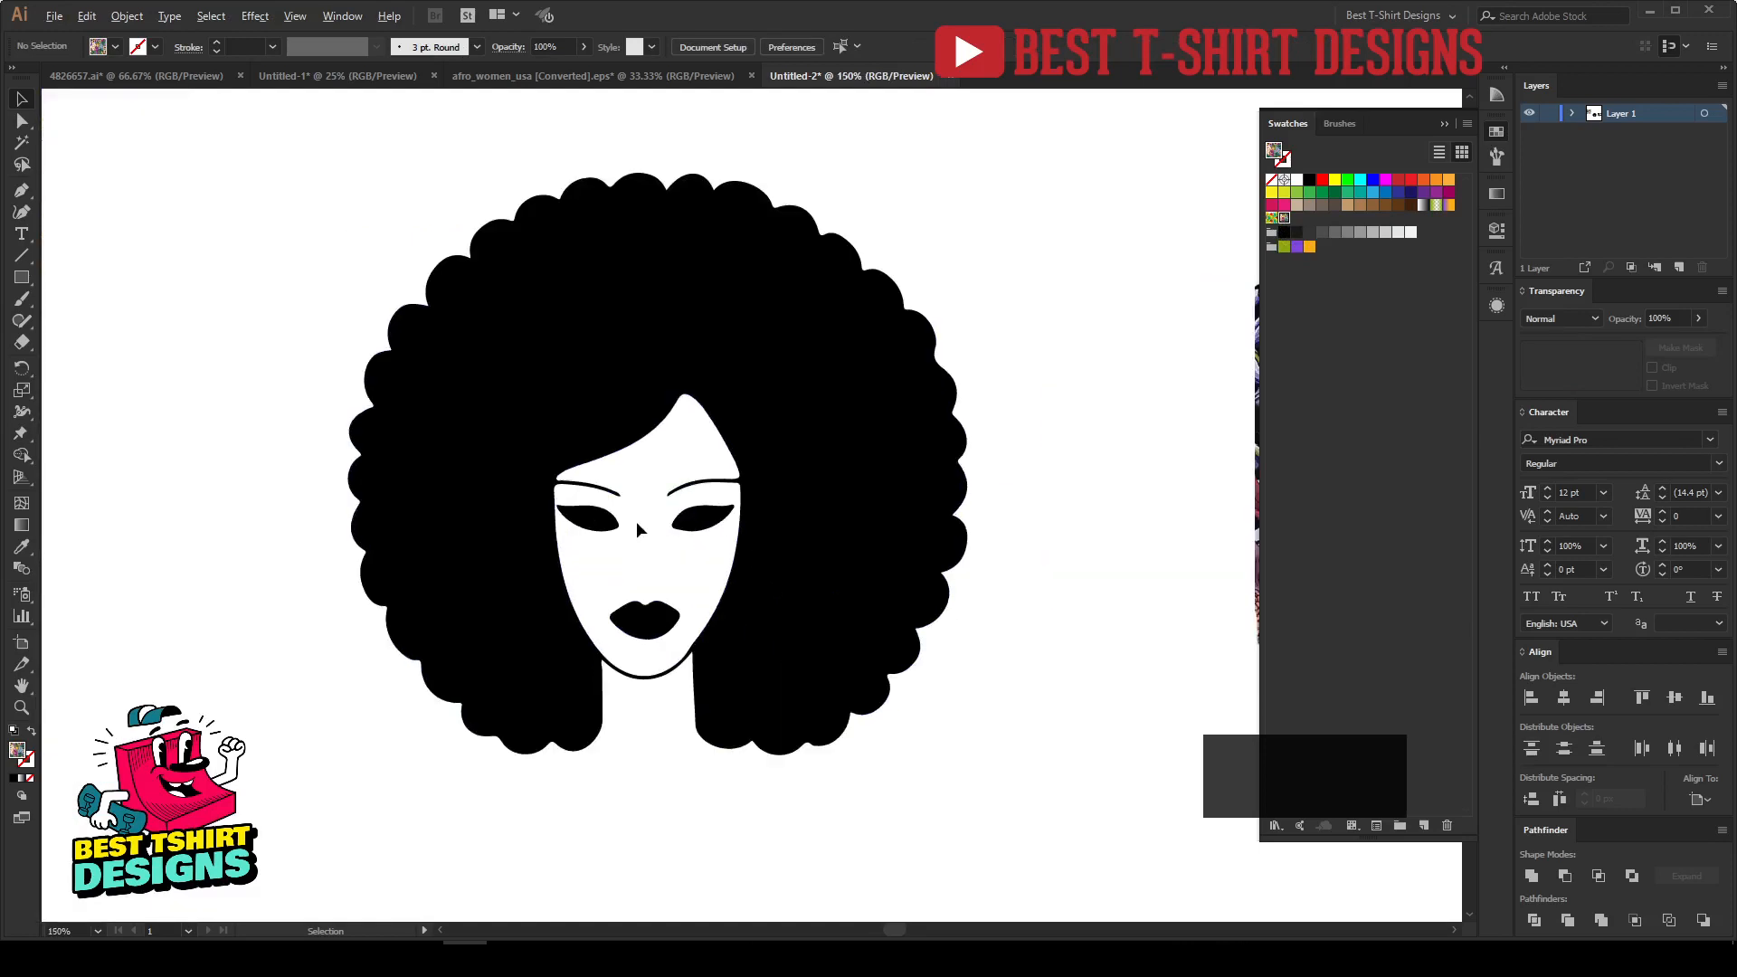
click(824, 608)
scroll(824, 608, up, 1)
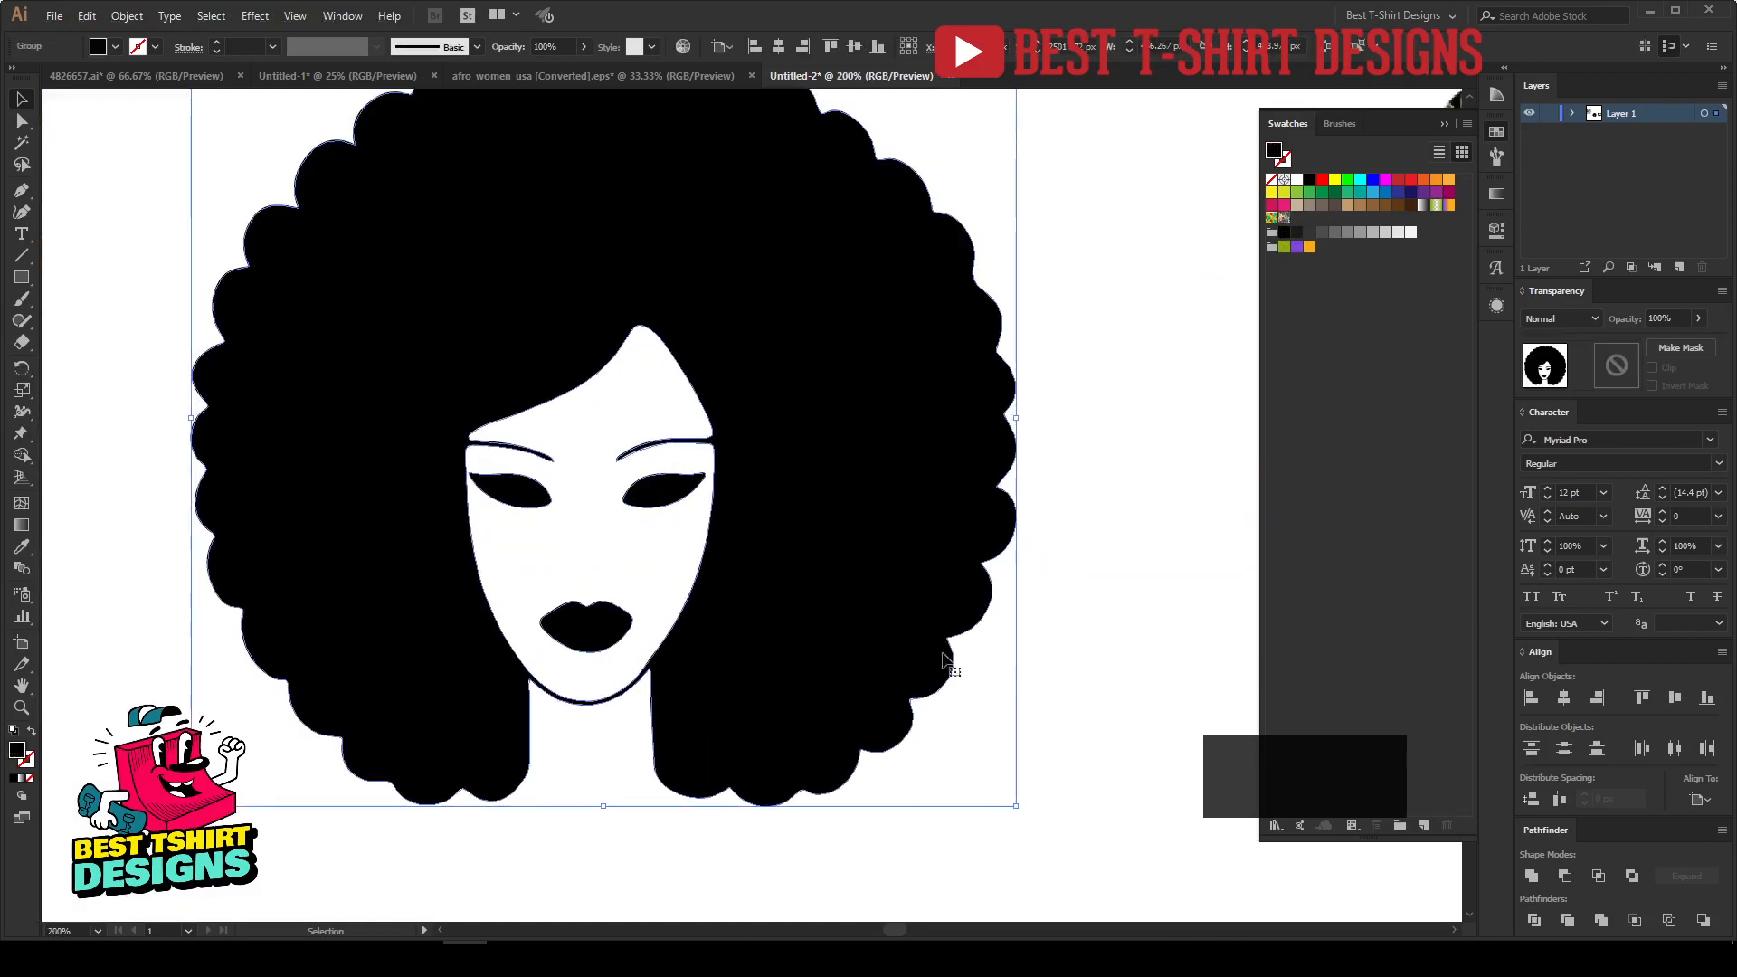
click(1024, 651)
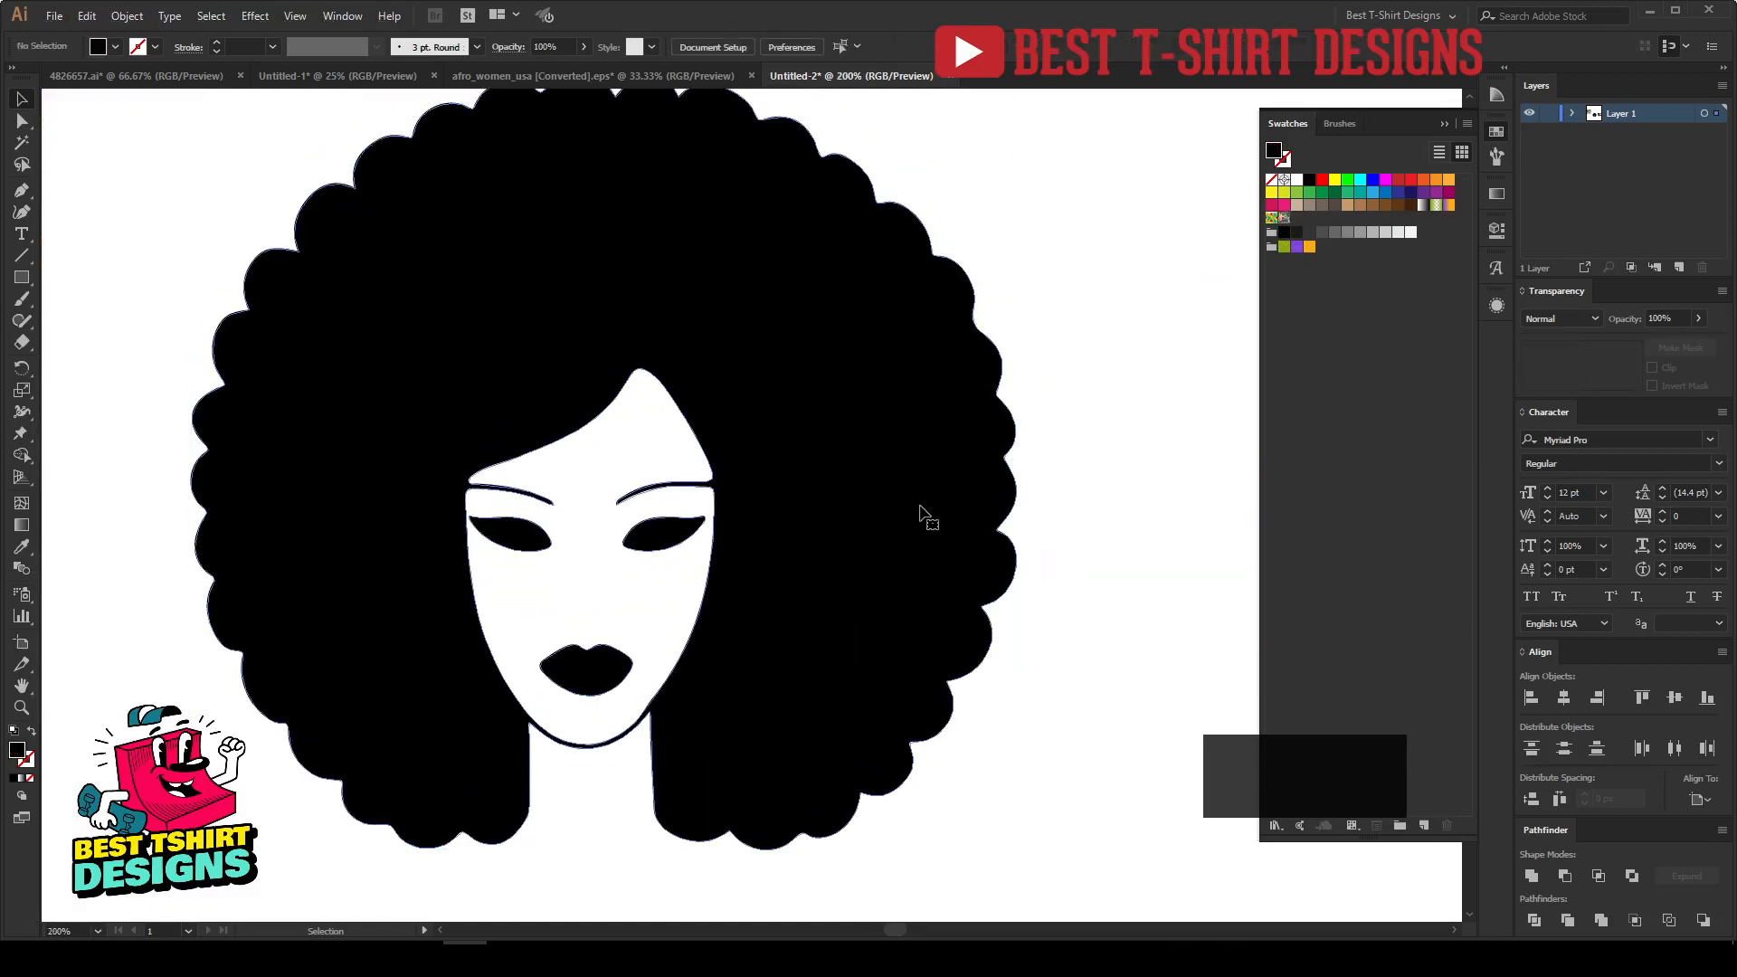
click(923, 511)
scroll(921, 504, down, 1)
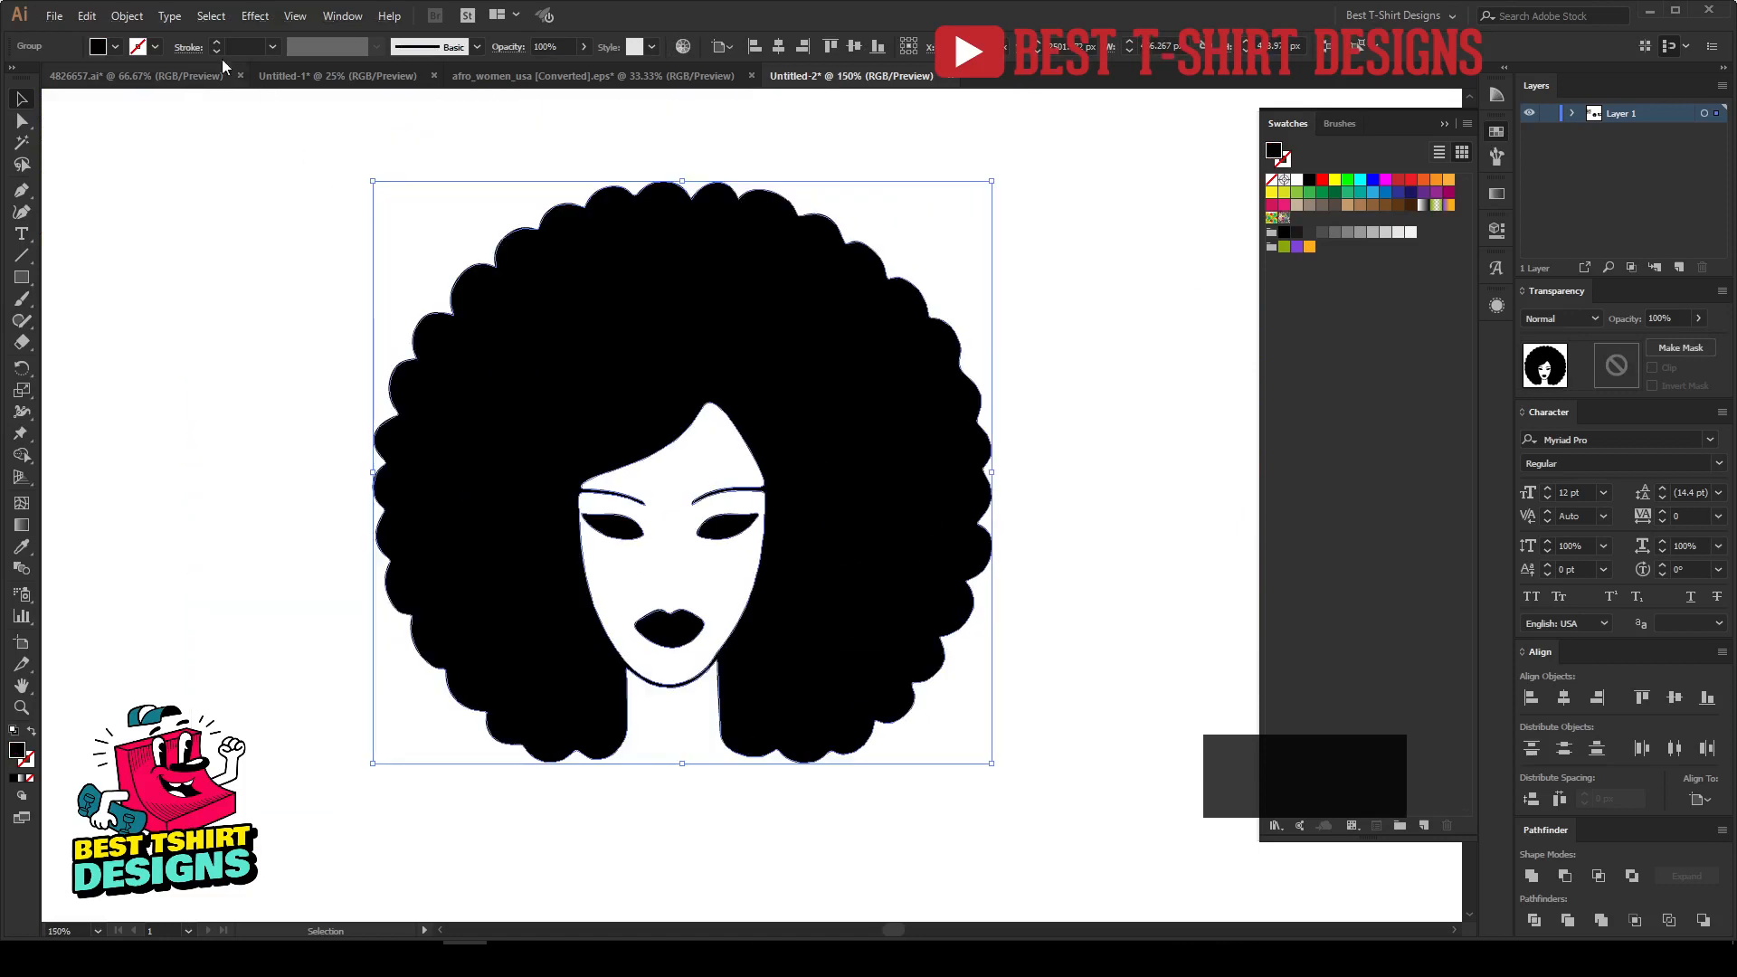
click(127, 16)
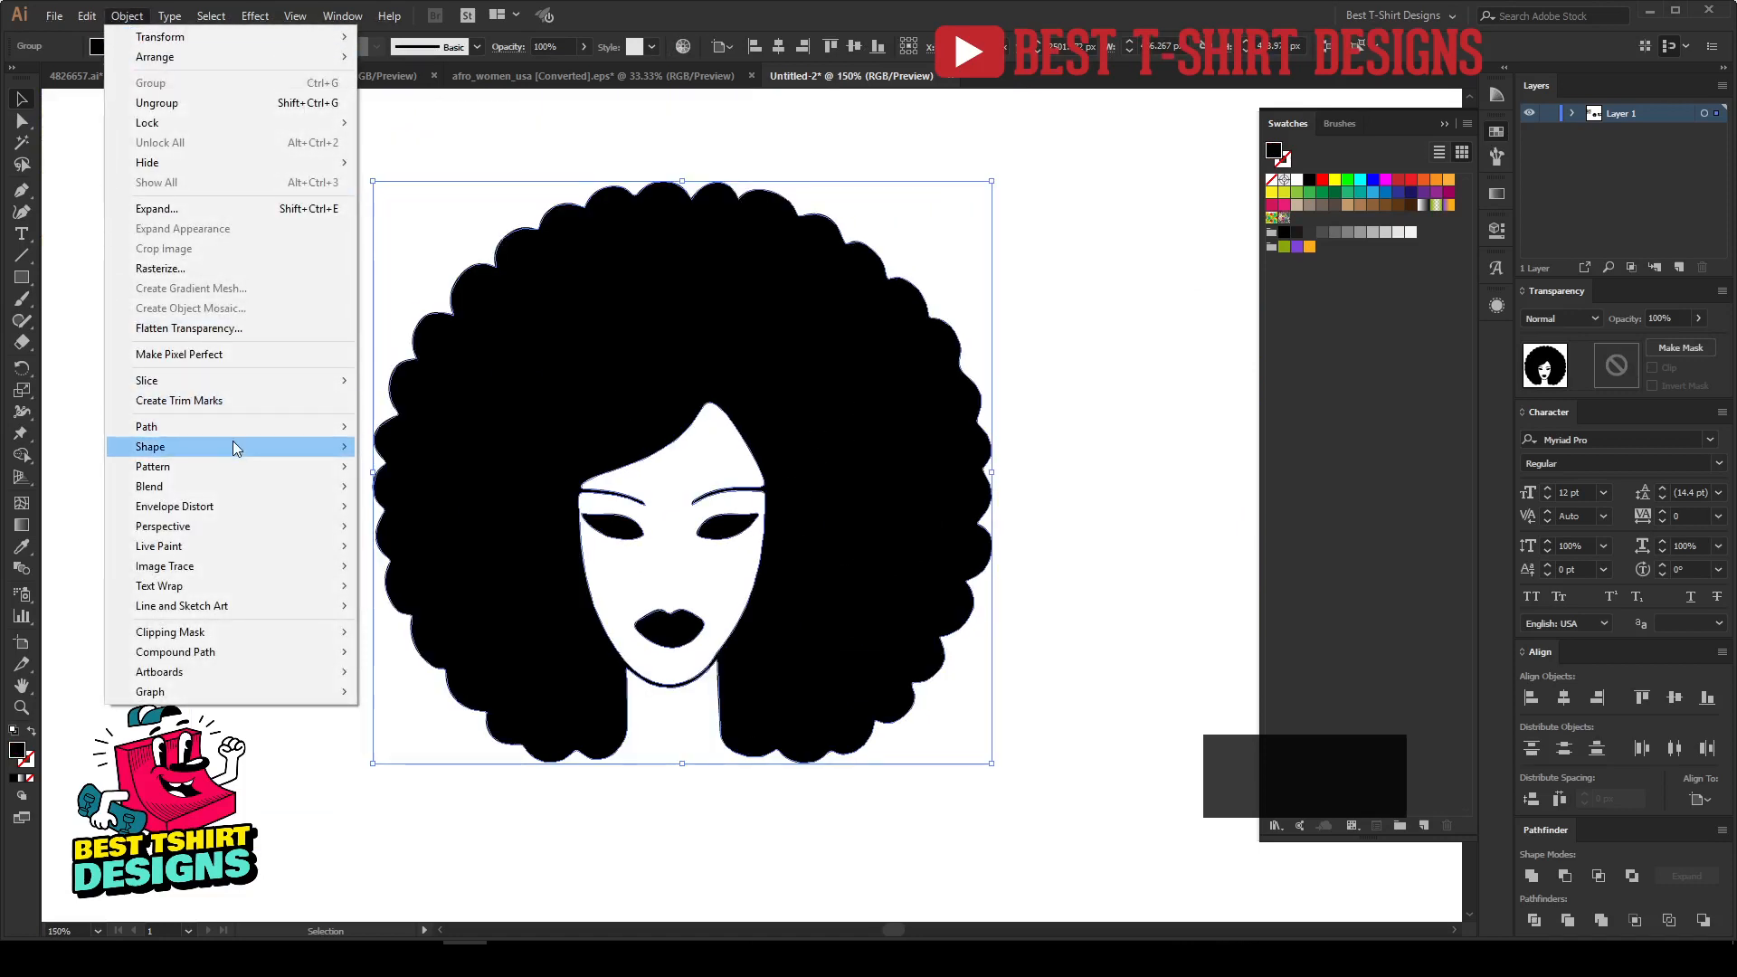
mouse_move(238, 429)
click(434, 492)
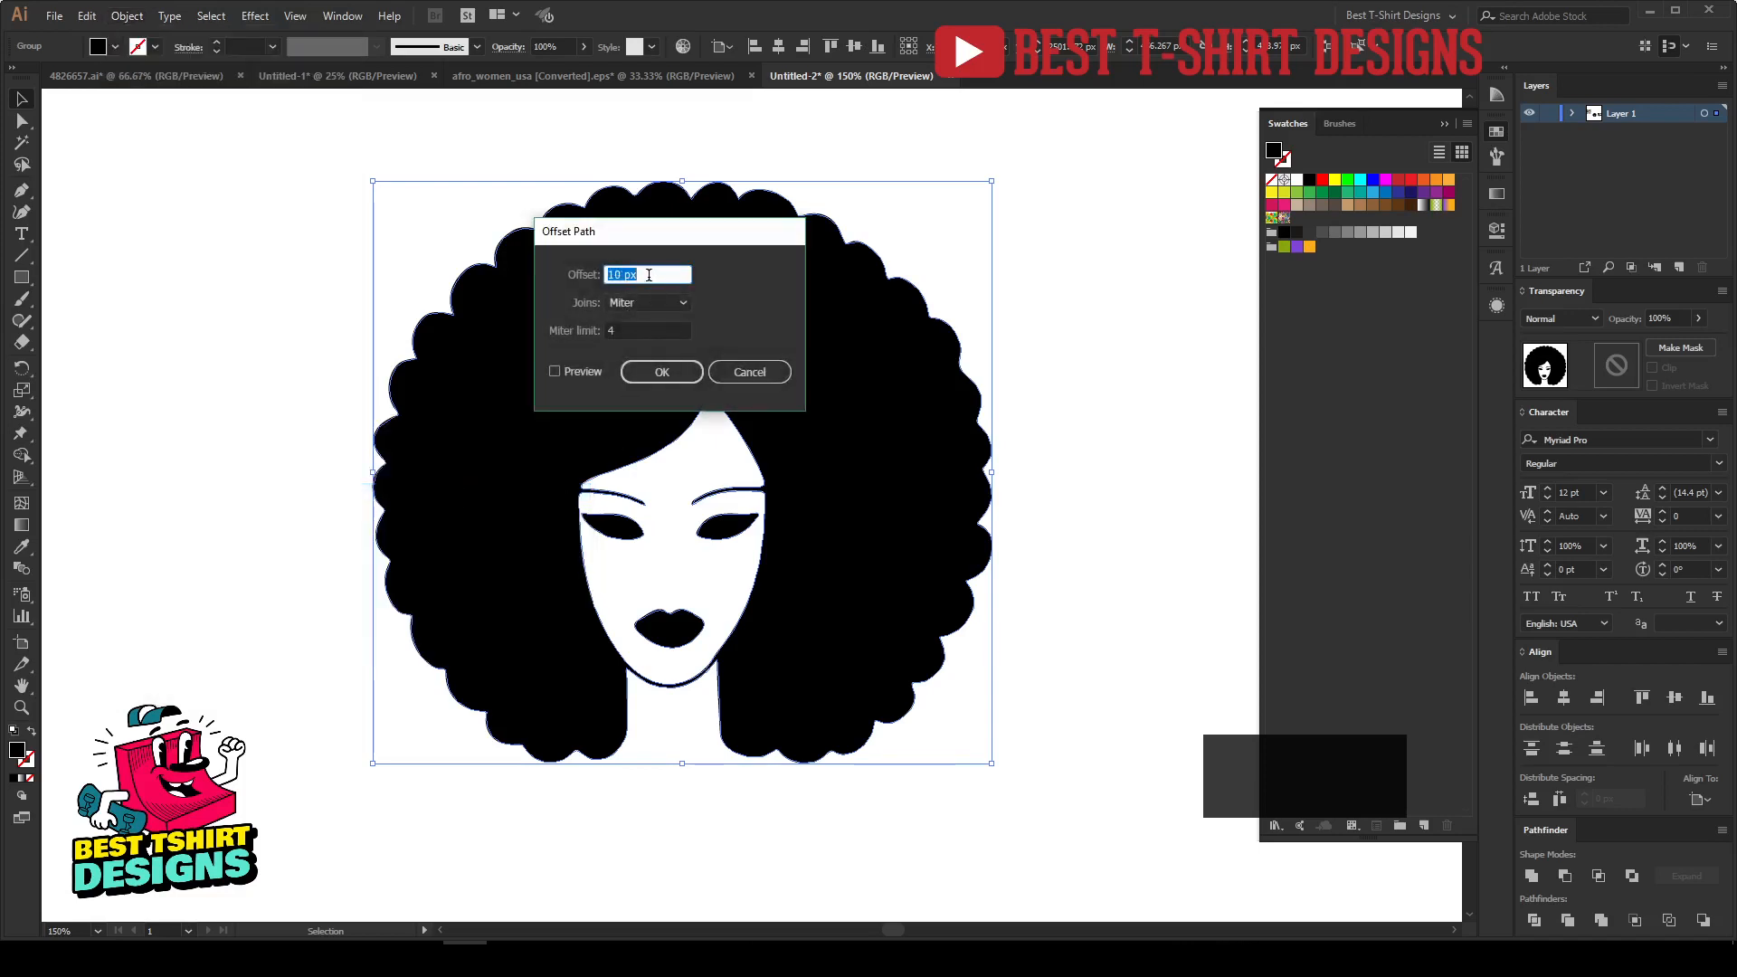
drag(669, 237, 1125, 180)
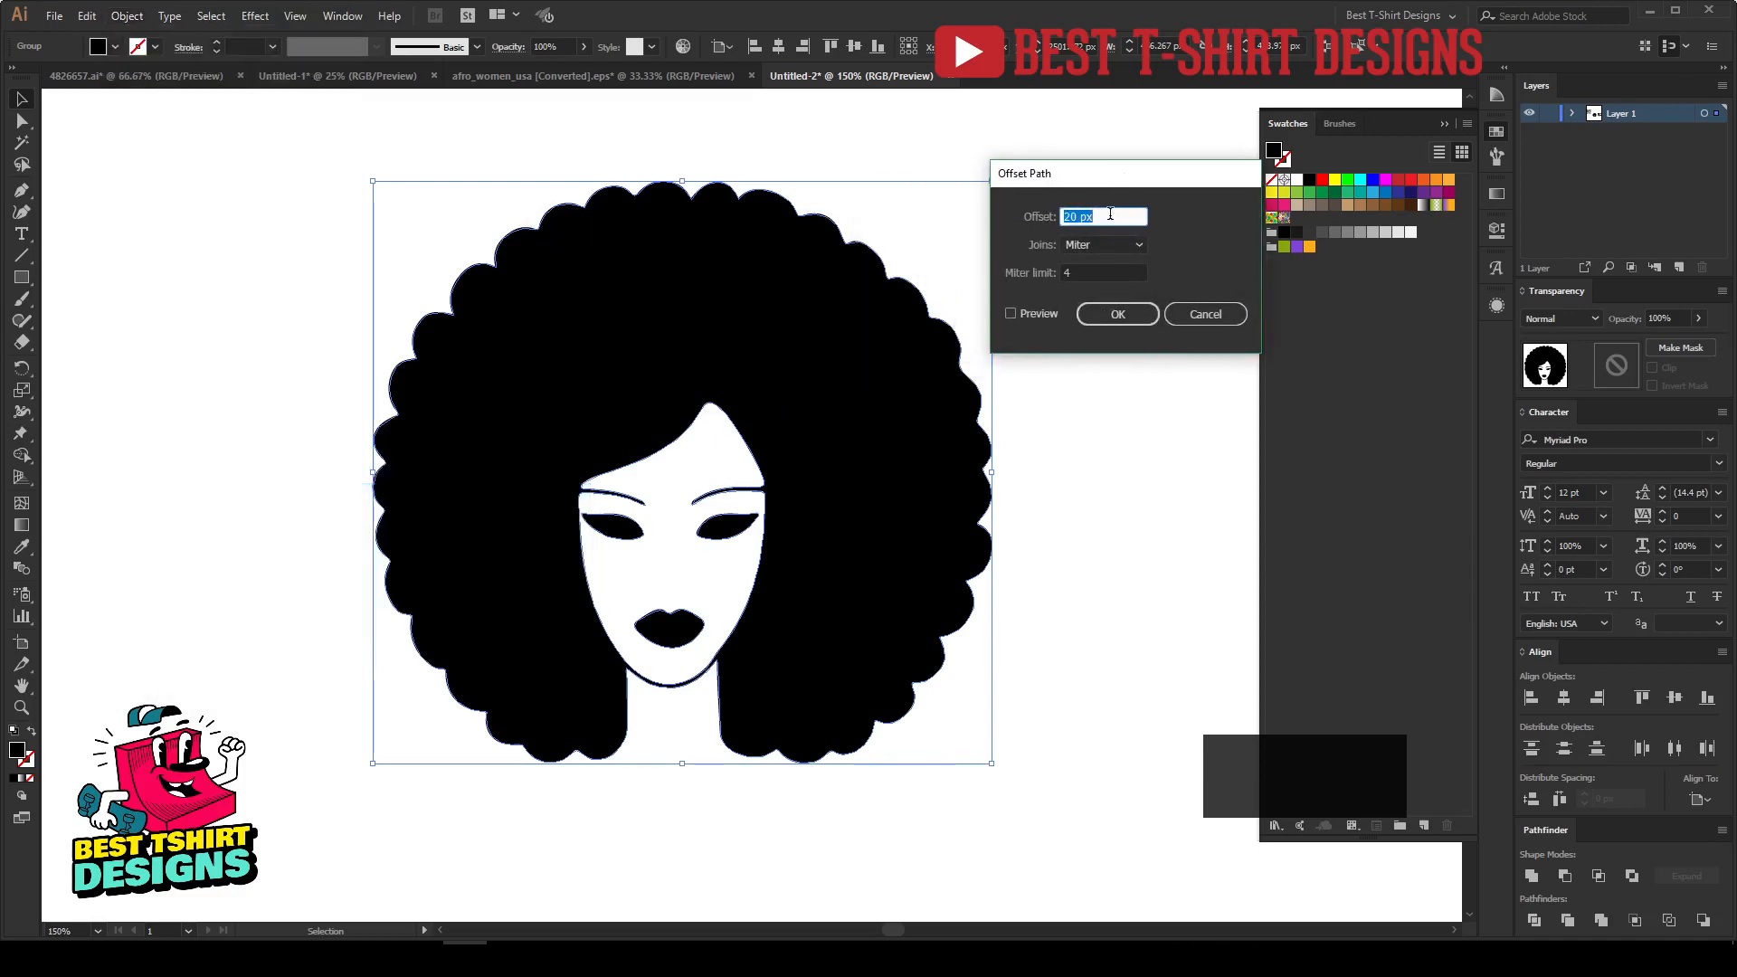
click(1046, 314)
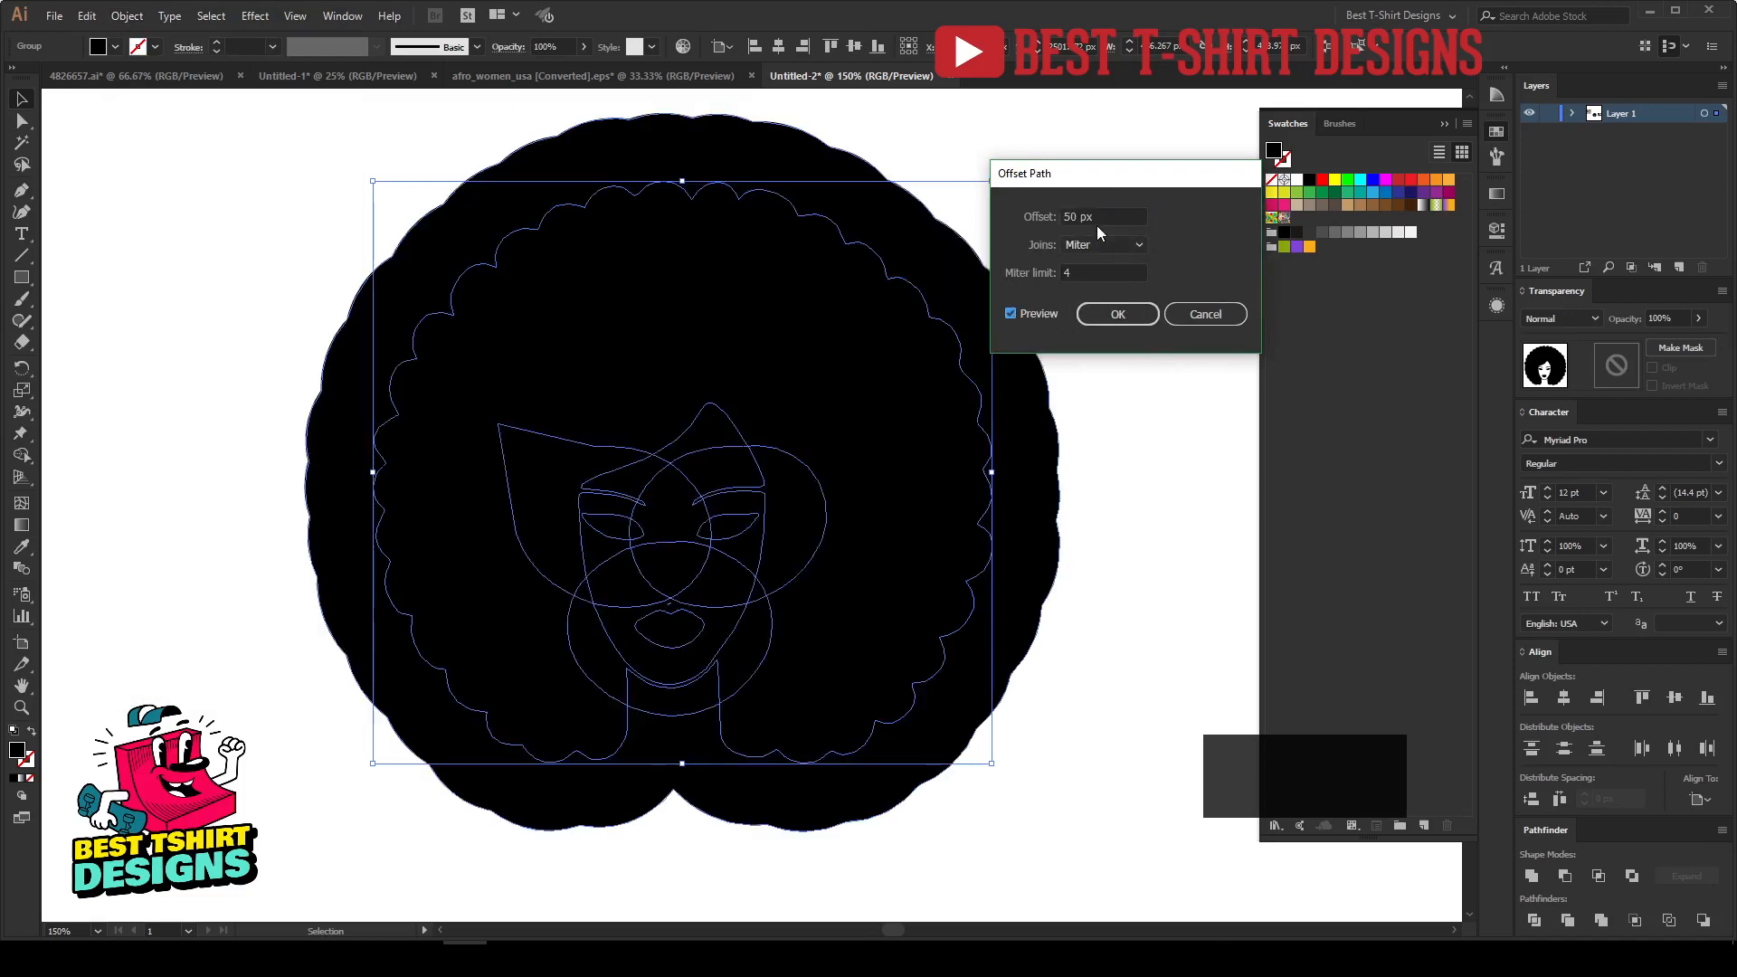
Try different offset distances for the silhouette, settle on -3 px with Miter joins, and apply the offset.
key(shift+Up)
key(shift+Up)
key(shift+Up)
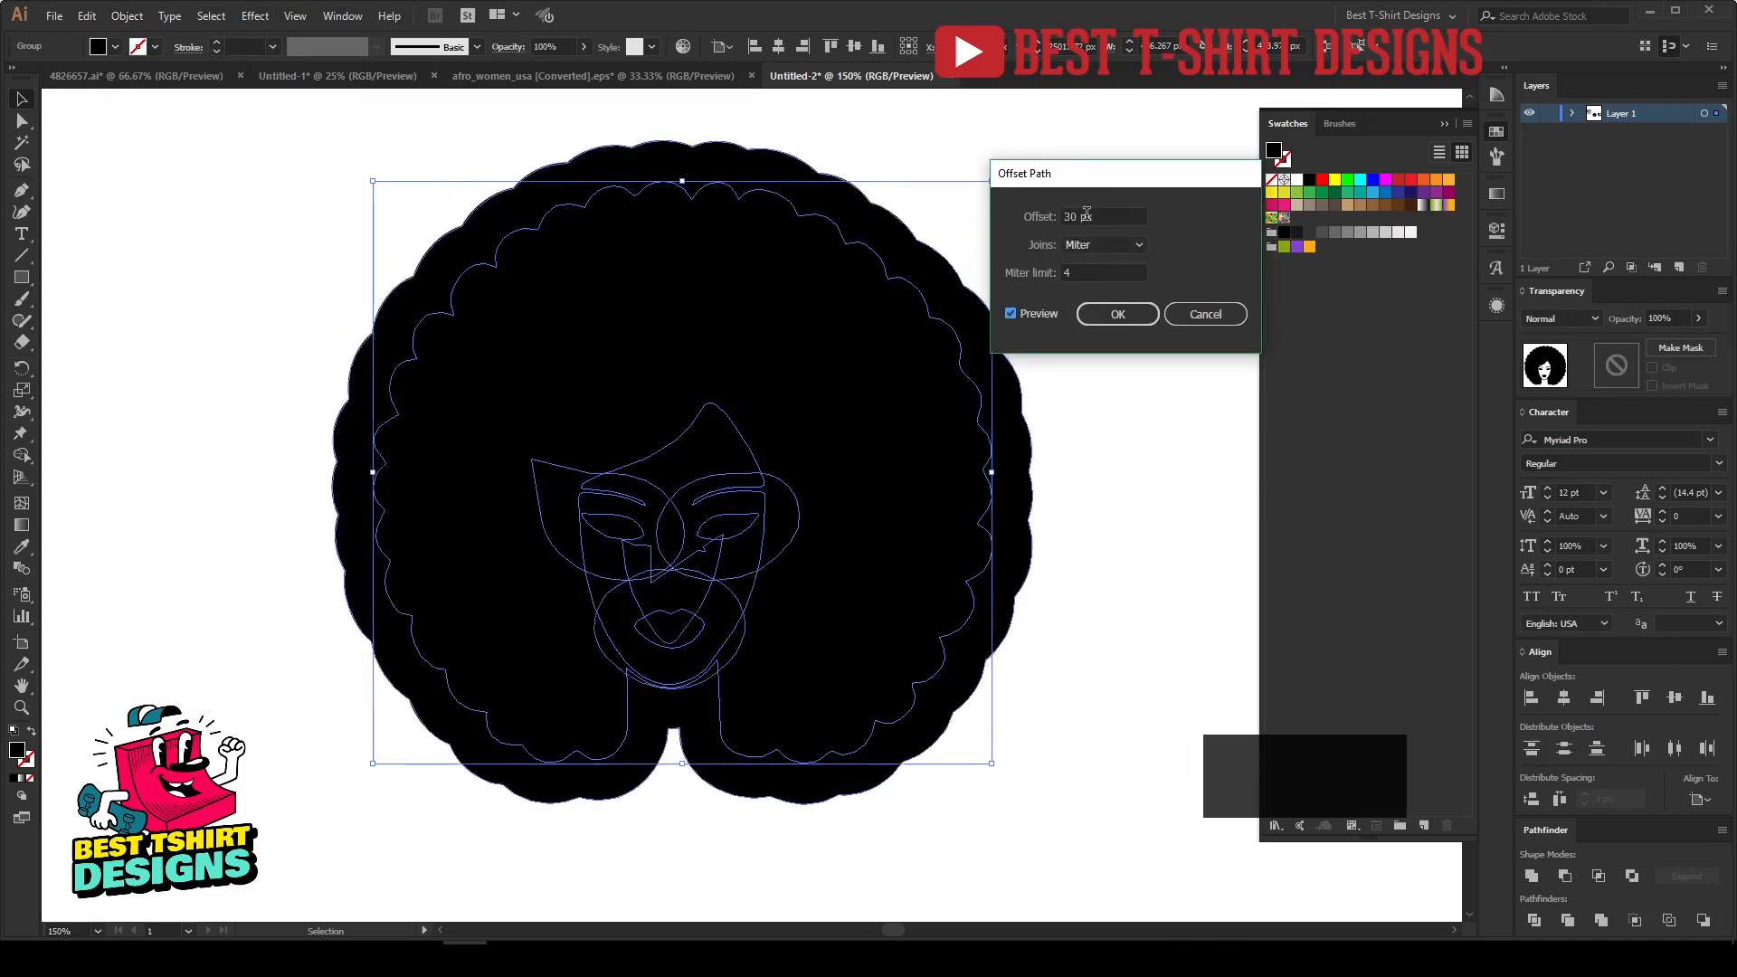
key(shift+Down)
key(shift+Down)
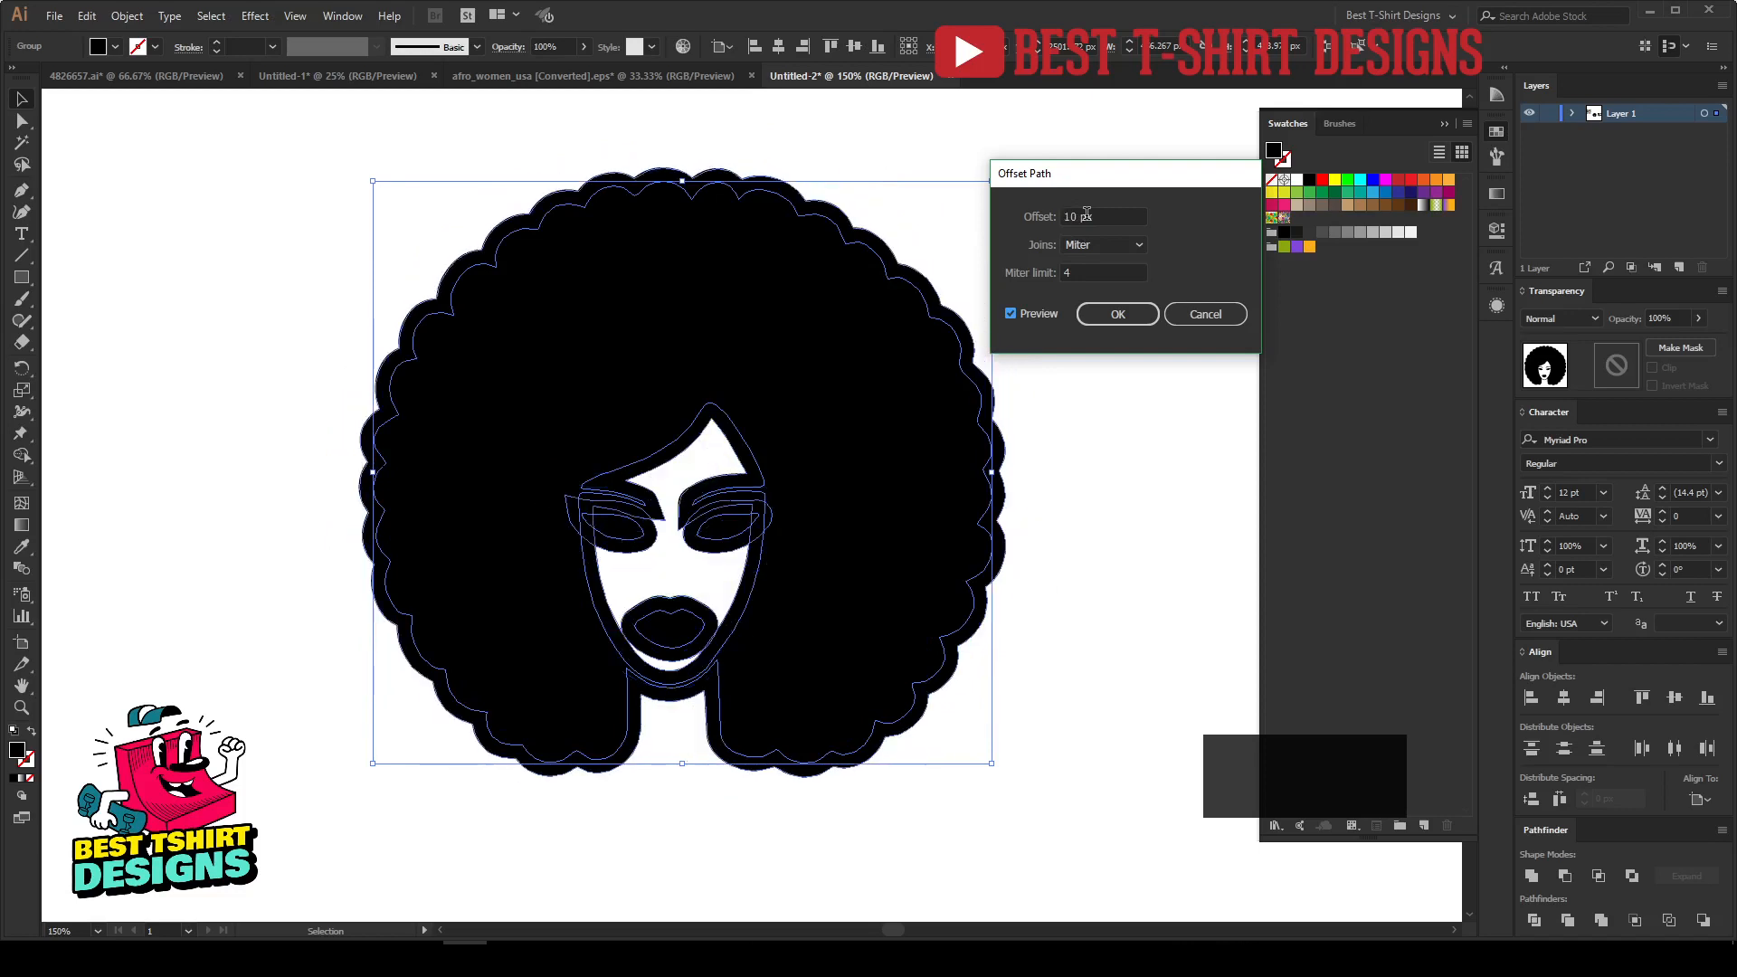
key(shift+Down)
key(Down)
key(Down)
key(Down)
key(Down)
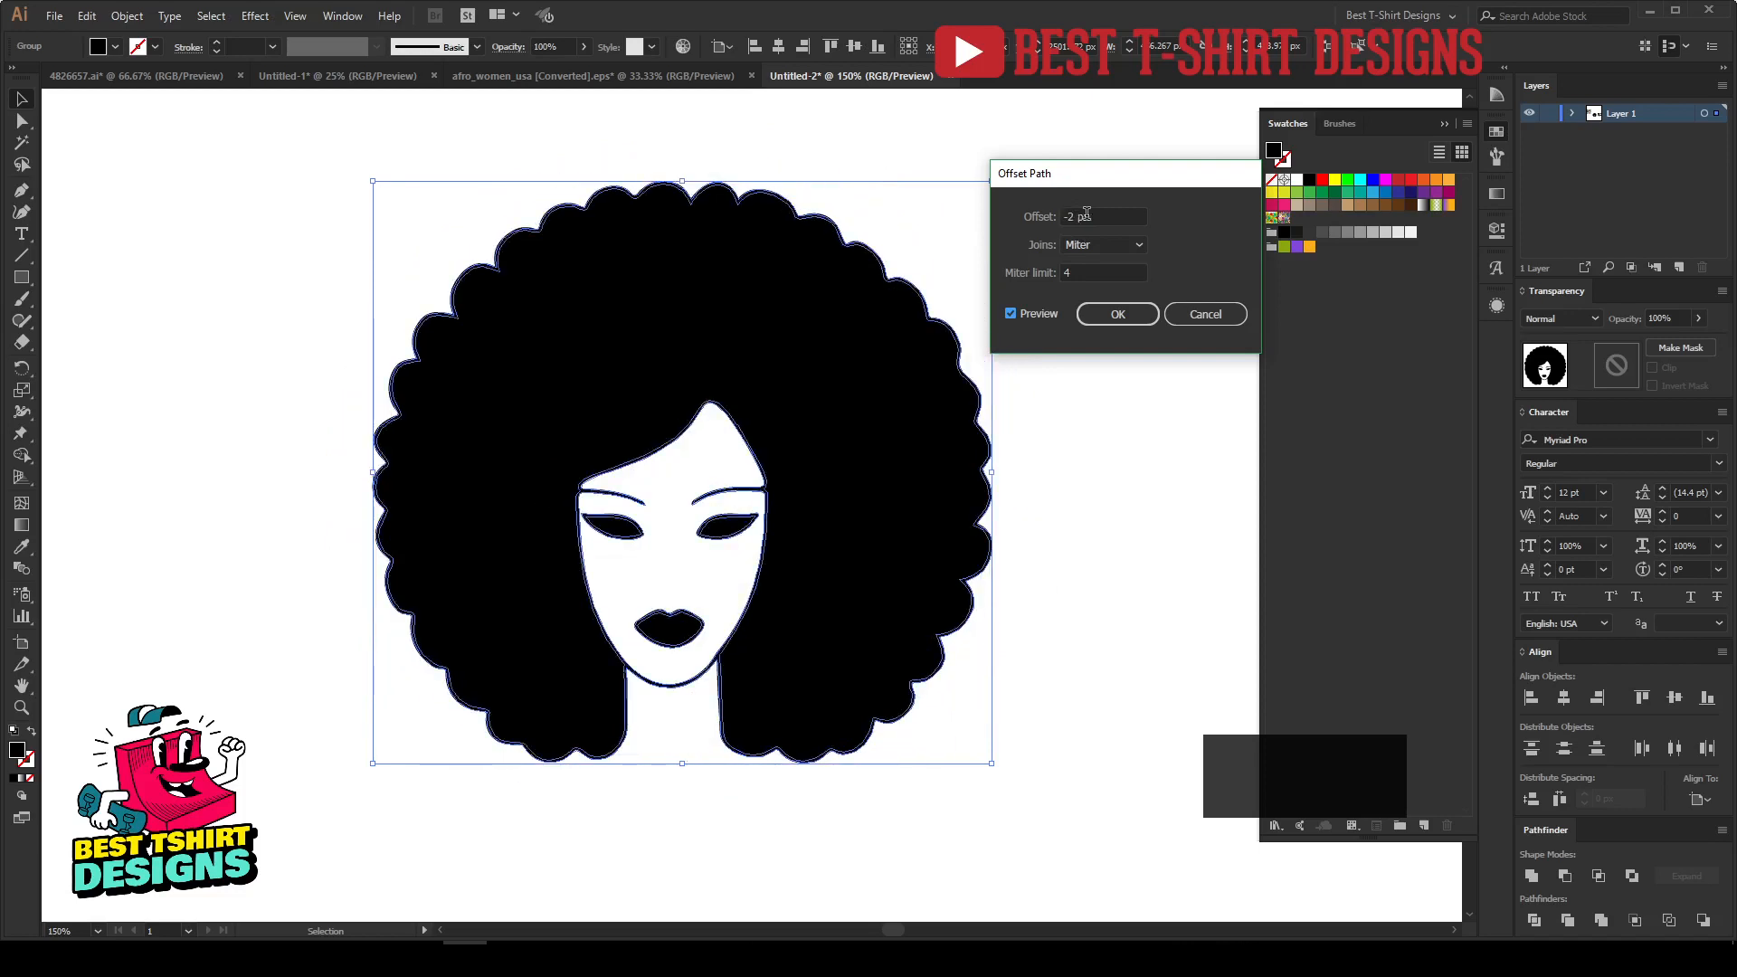
key(Up)
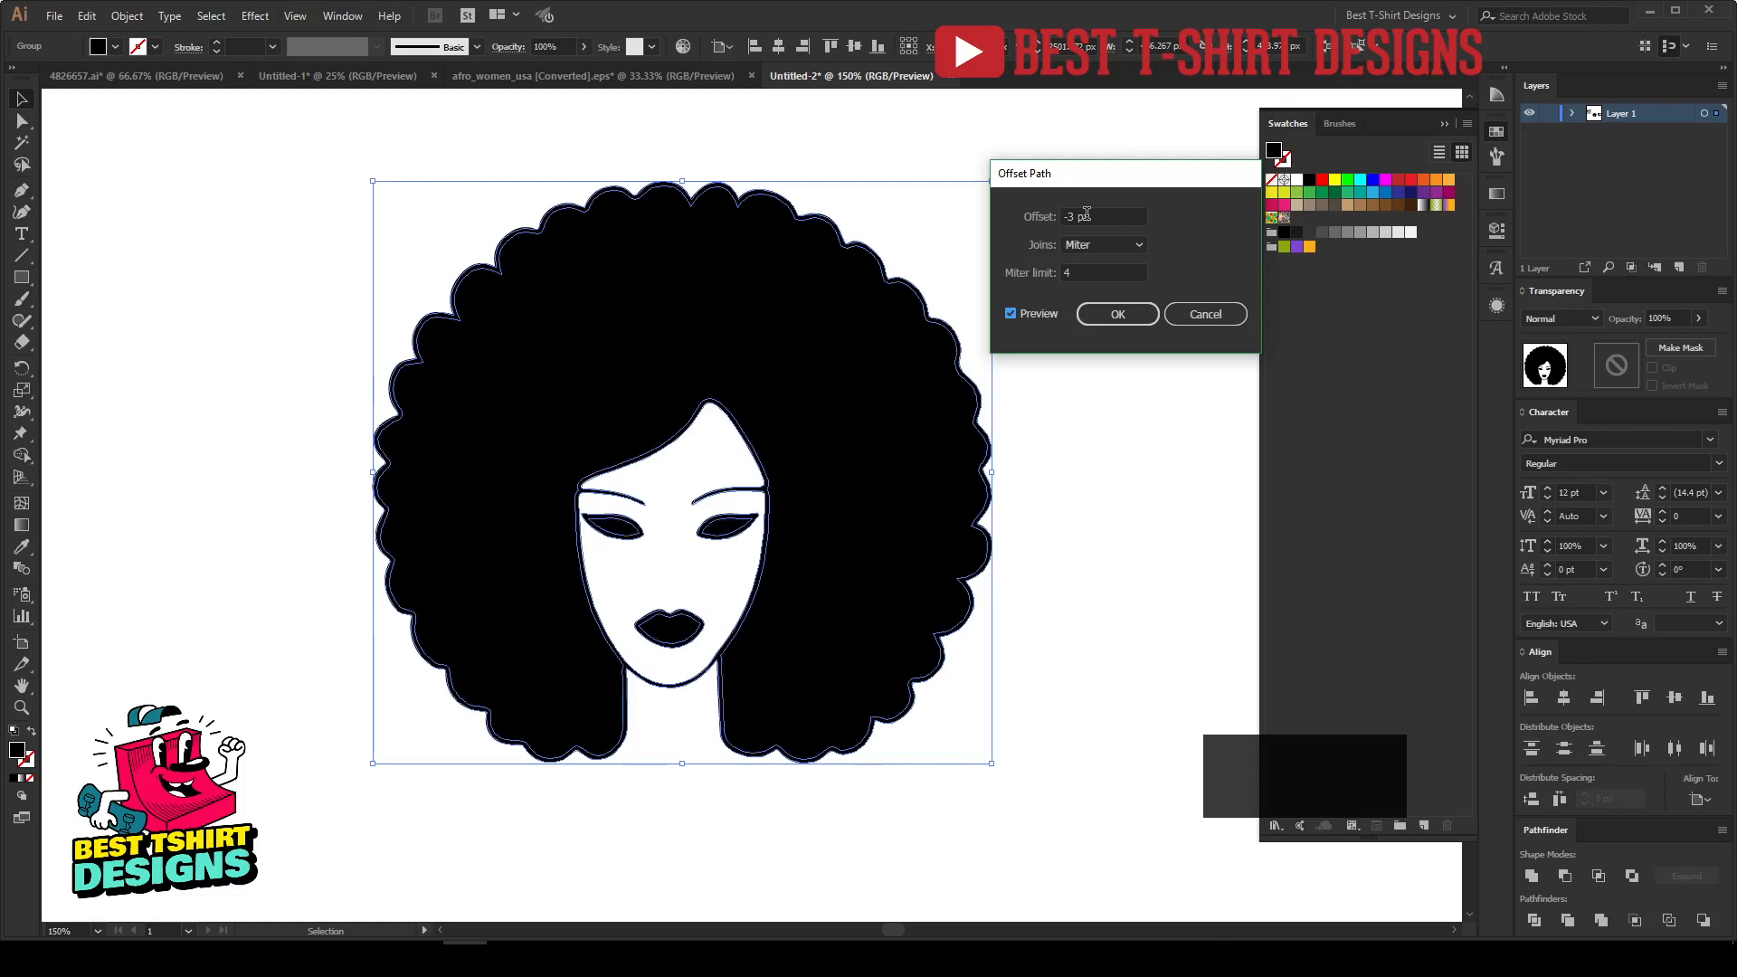
key(Down)
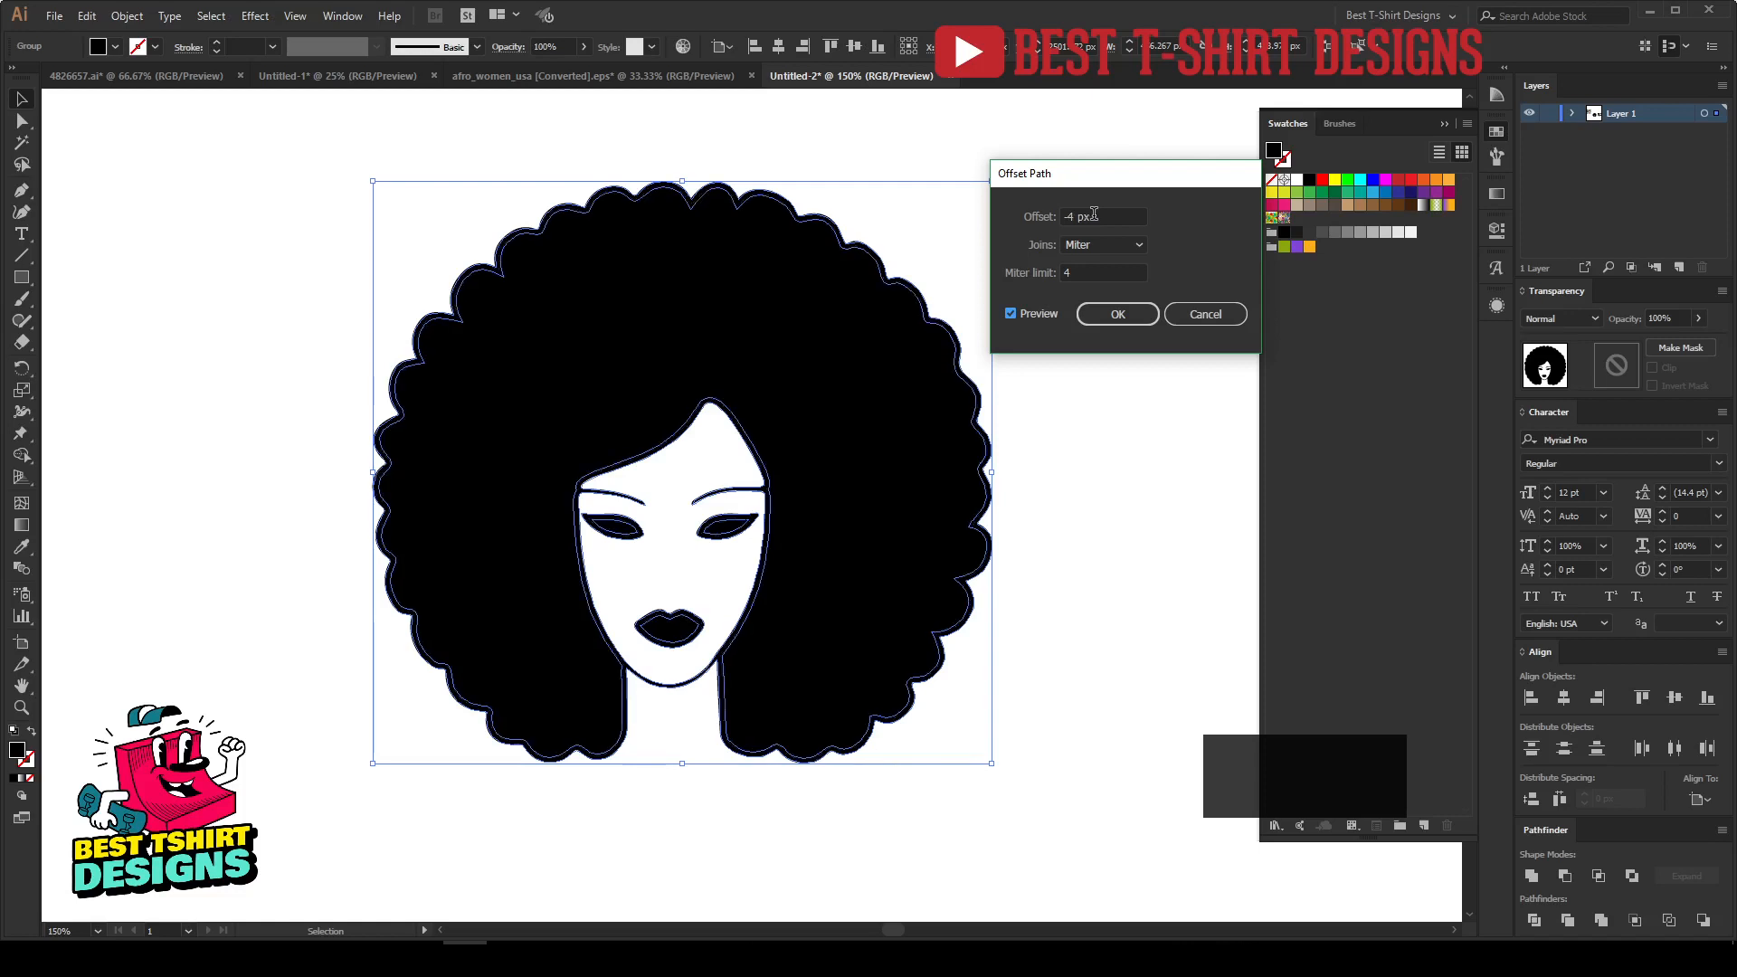
key(Up)
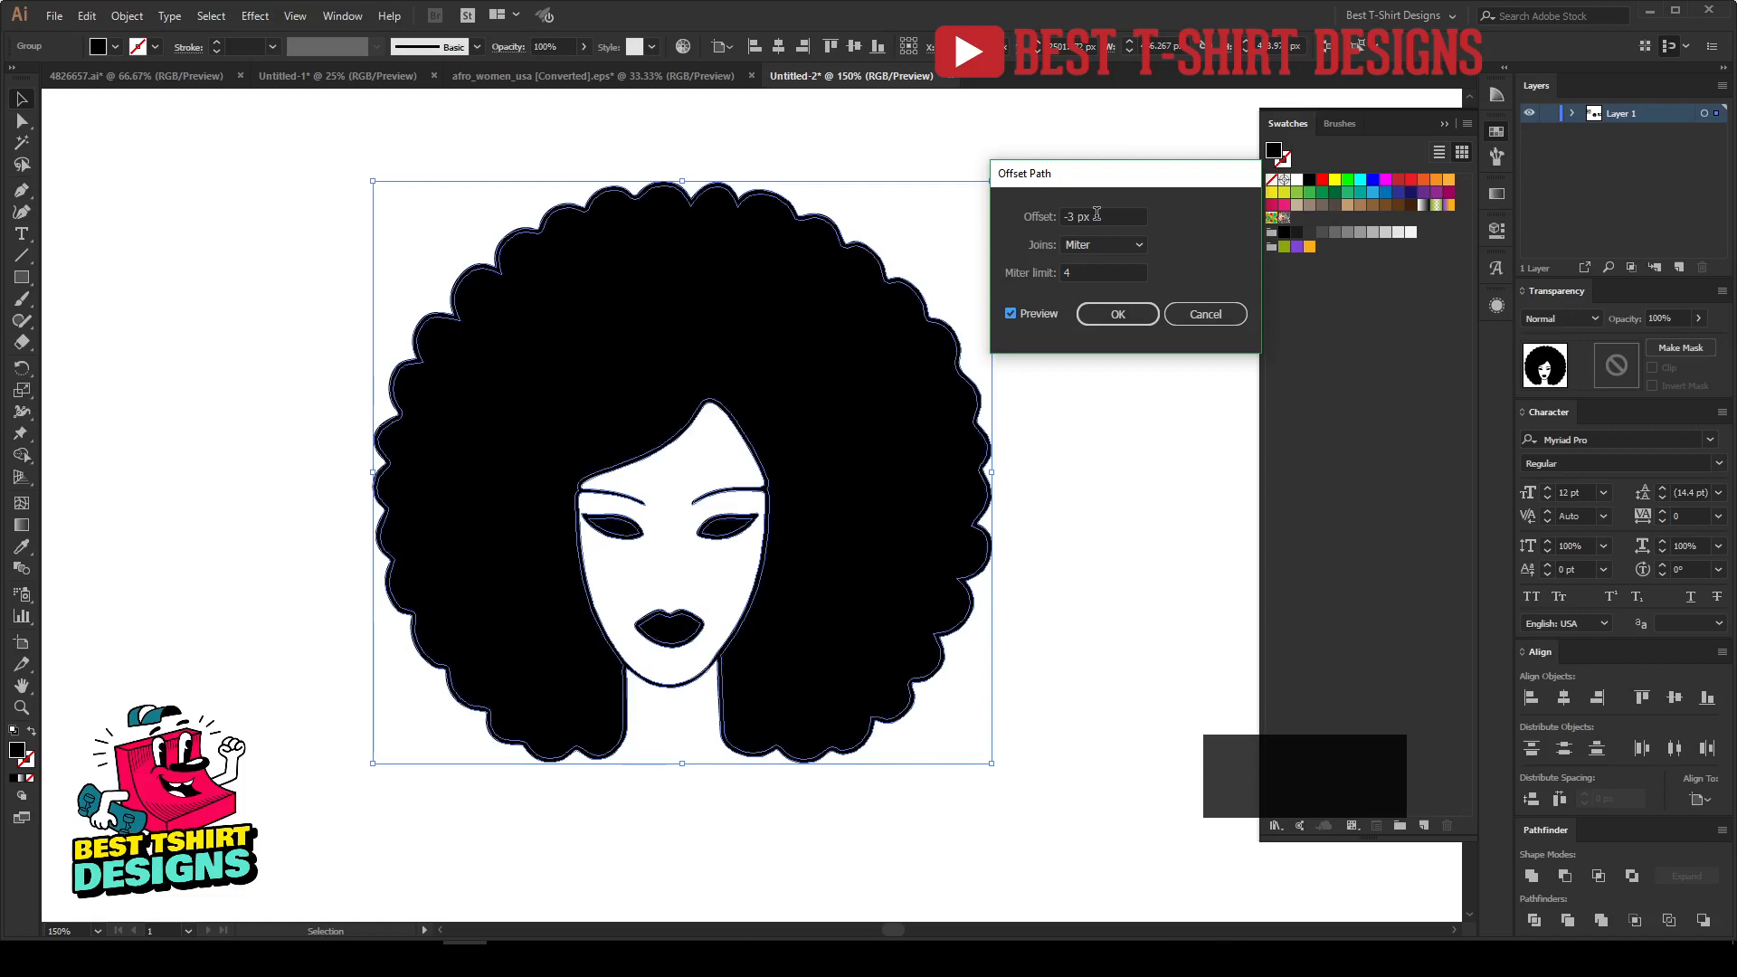
click(1102, 313)
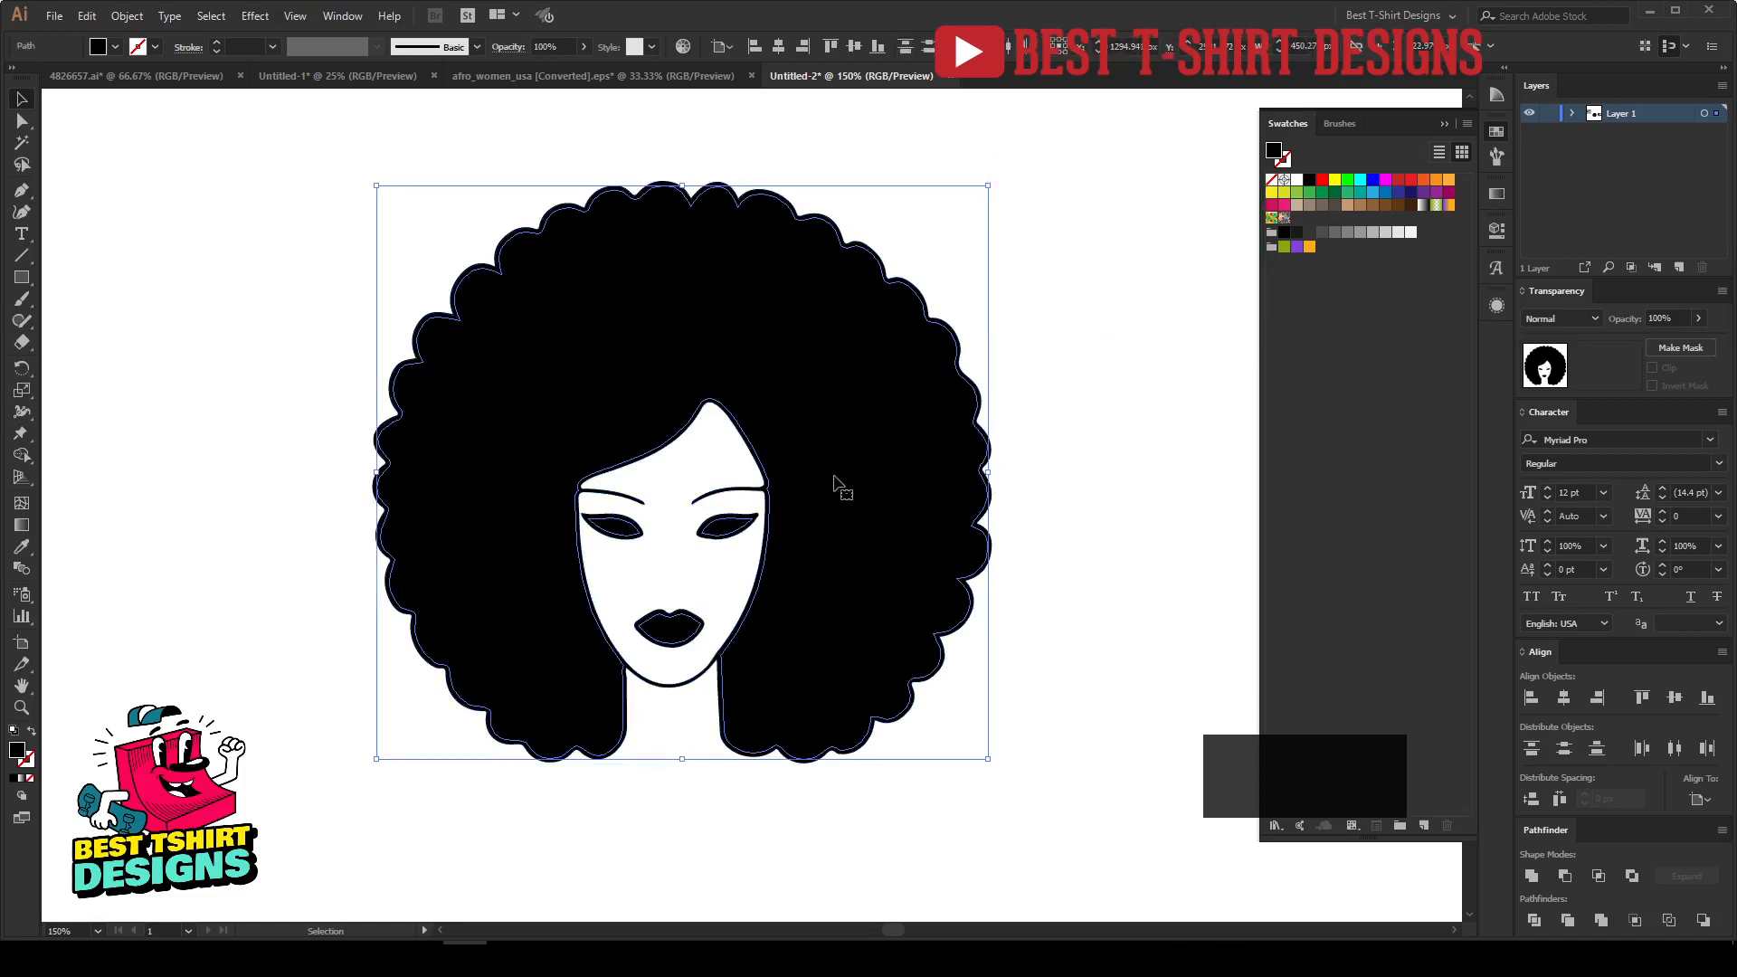
Fill the inset copies of the silhouette's shapes with red and cut them from the artwork.
click(1400, 181)
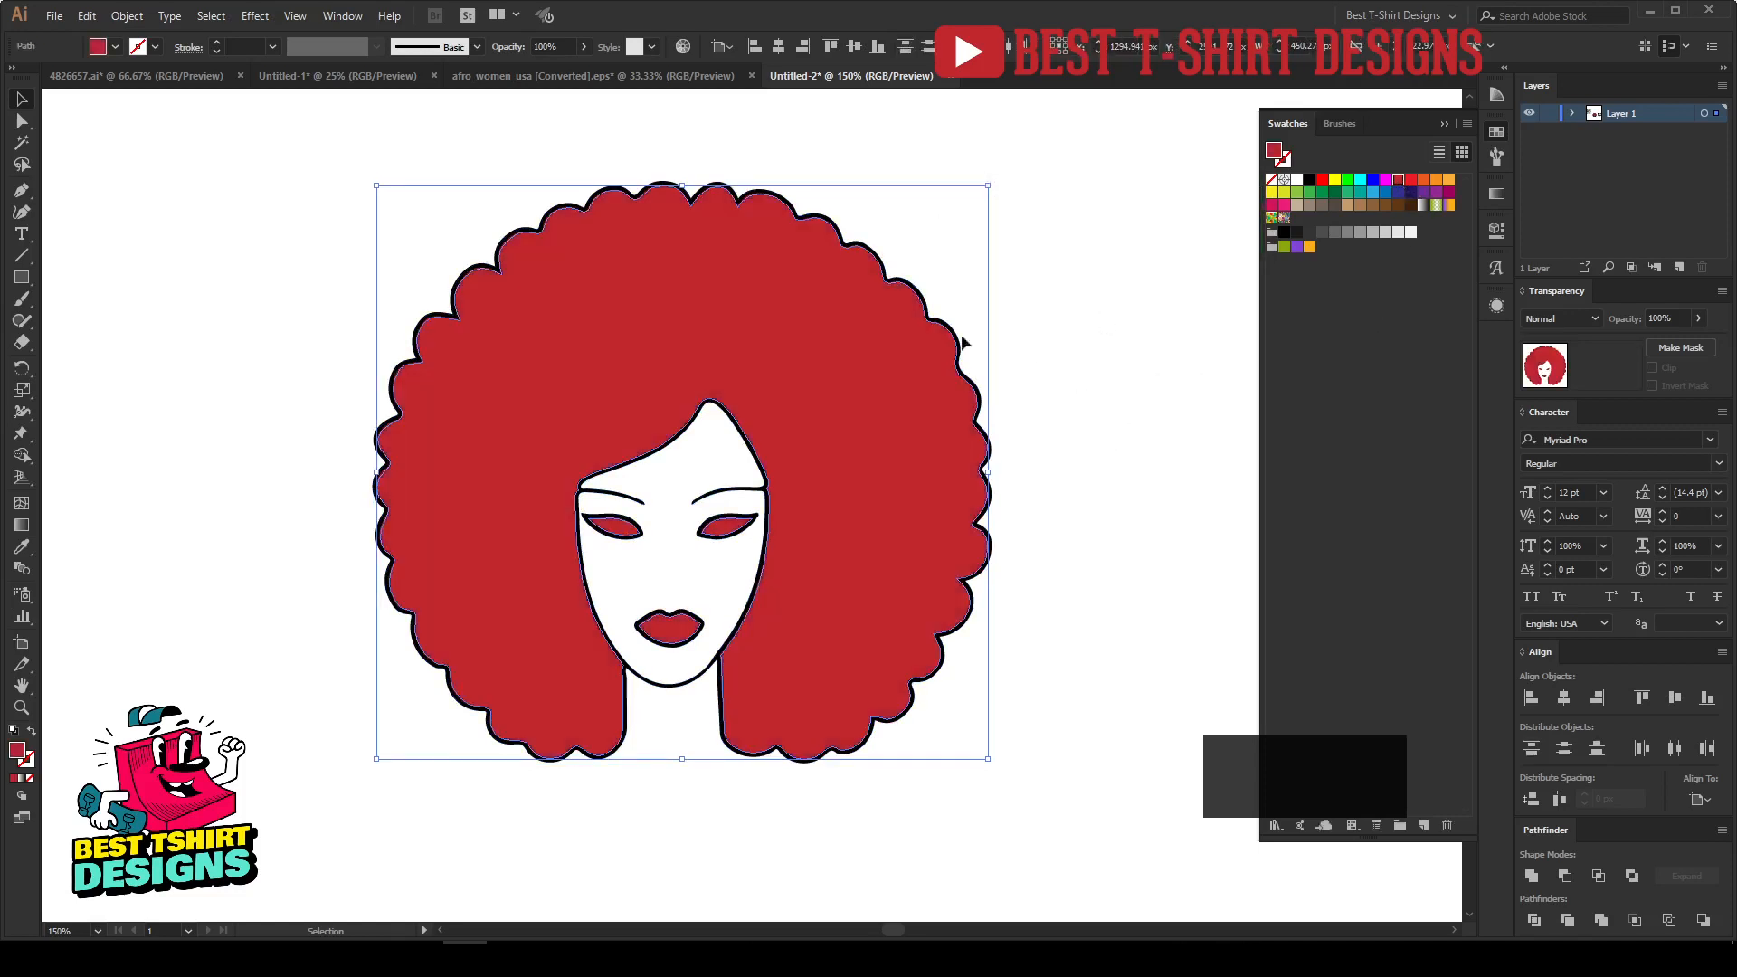
key(a)
key(ctrl+x)
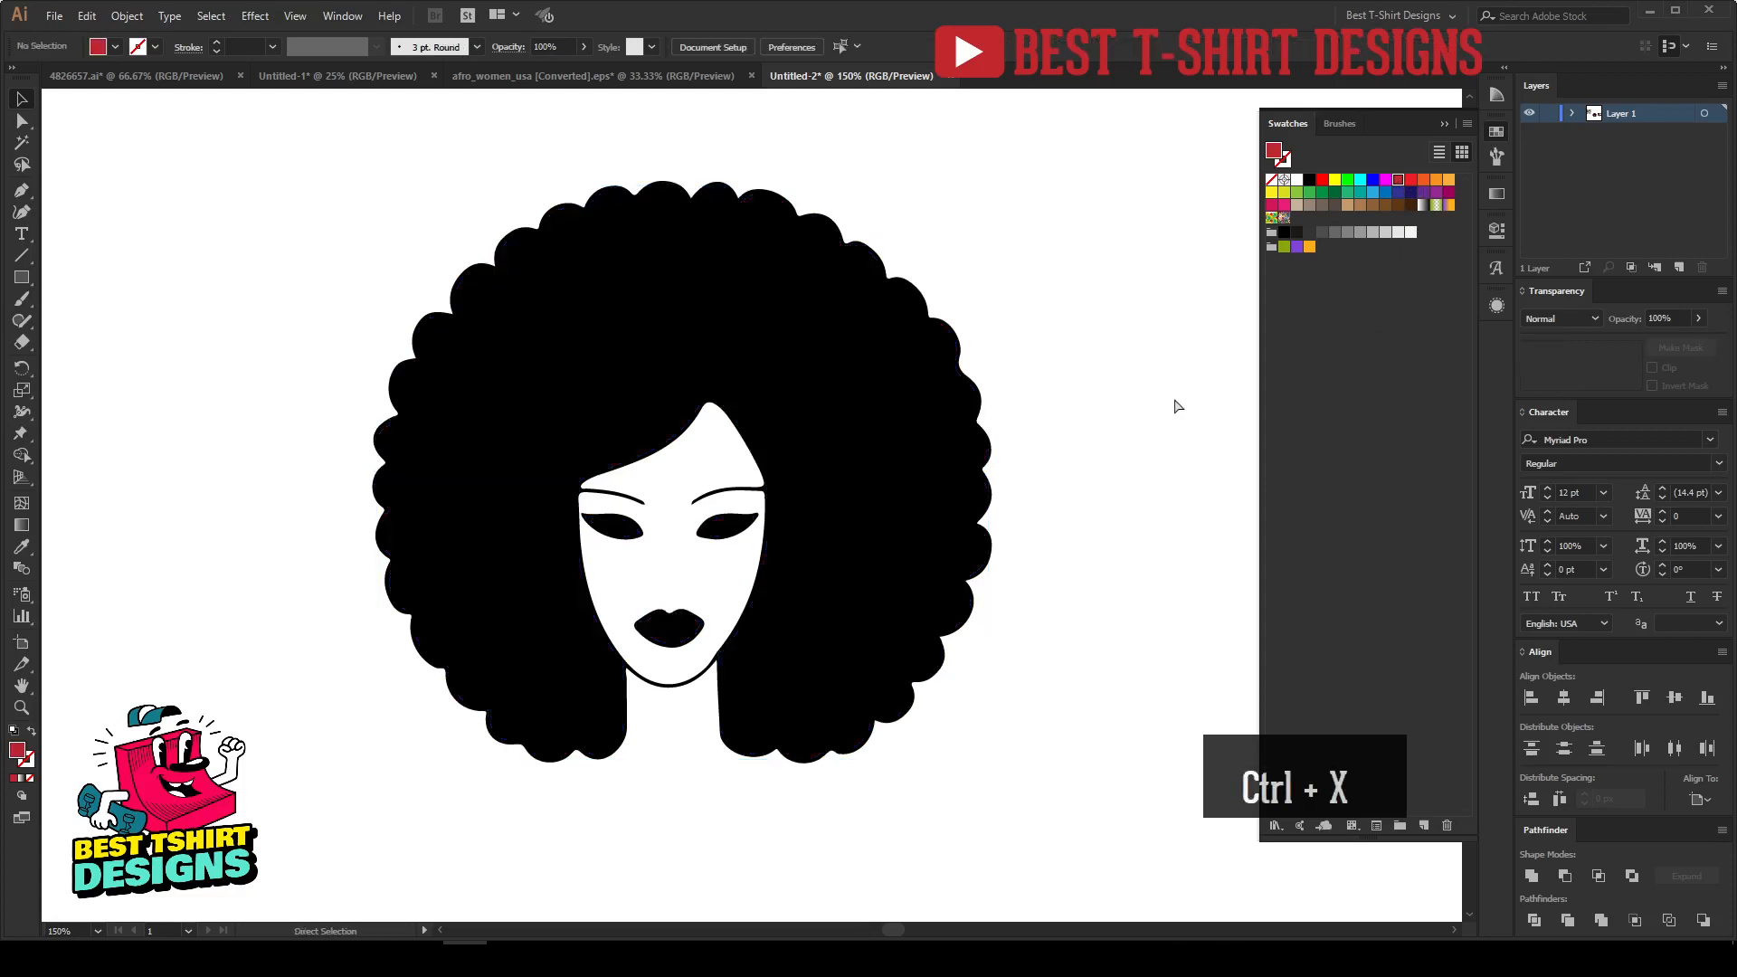
Paste the red inset shapes in front of the black silhouette, aligned with their original position.
key(ctrl+a)
key(ctrl+f)
key(v)
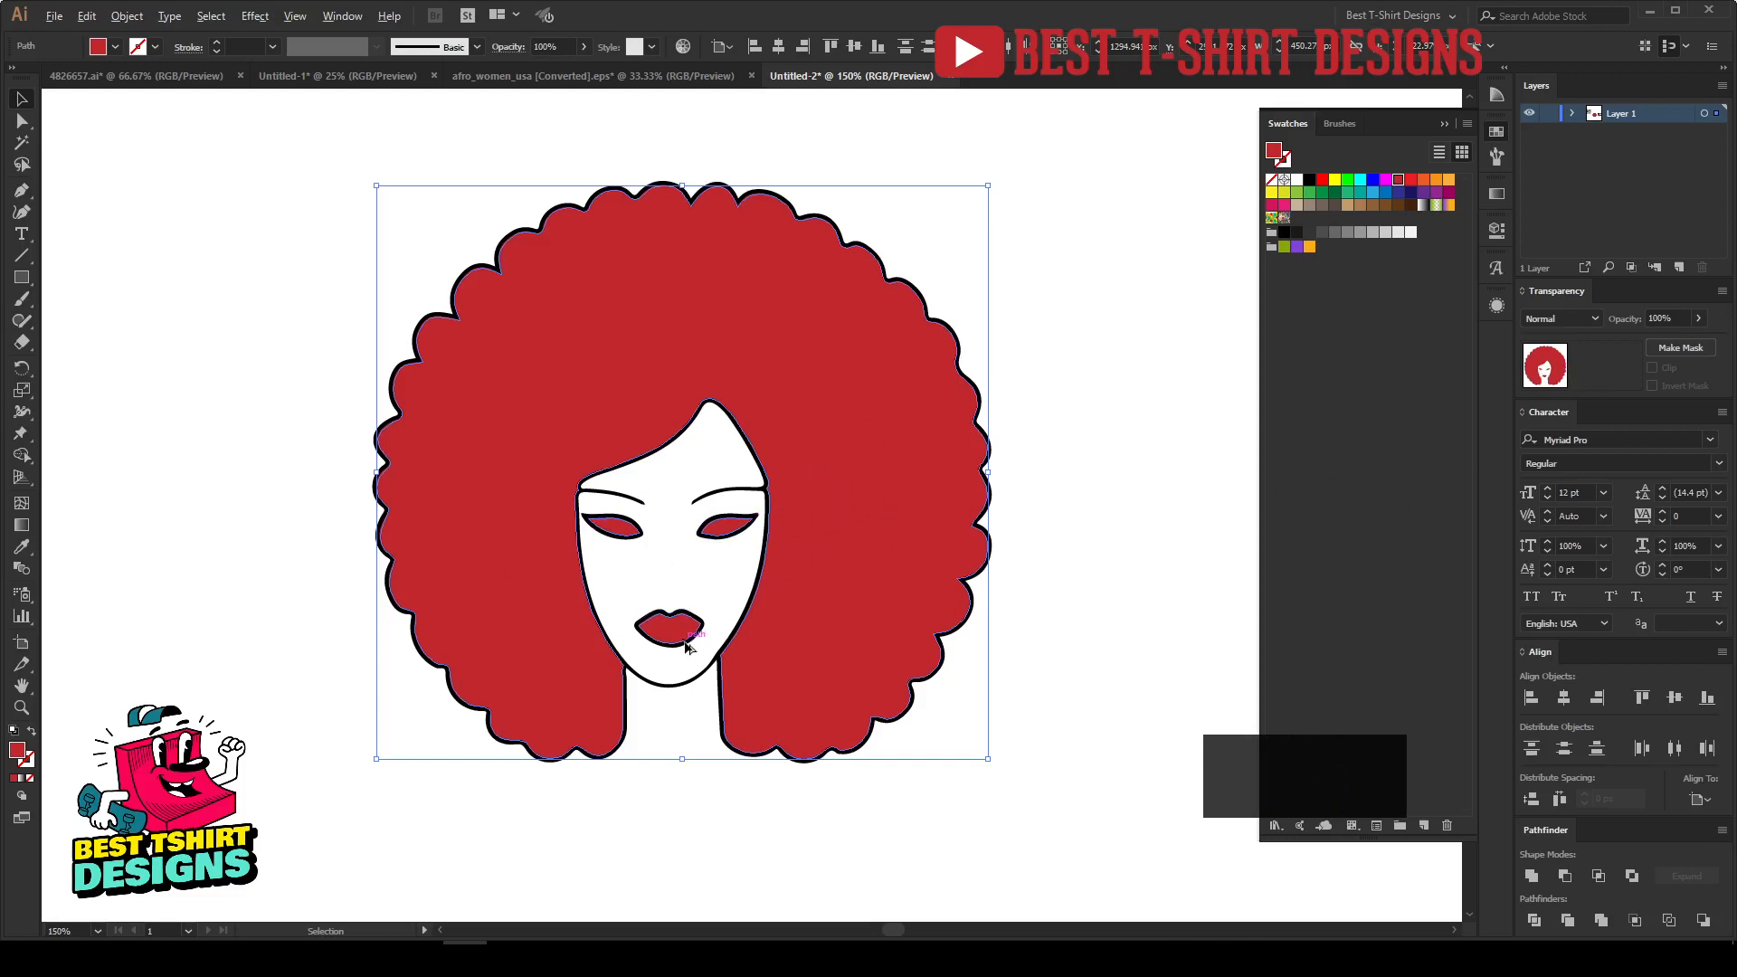
Erase the red inset shapes inside the lips and both eyes, leaving only the red hair inset.
scroll(644, 615, up, 2)
key(shift+e)
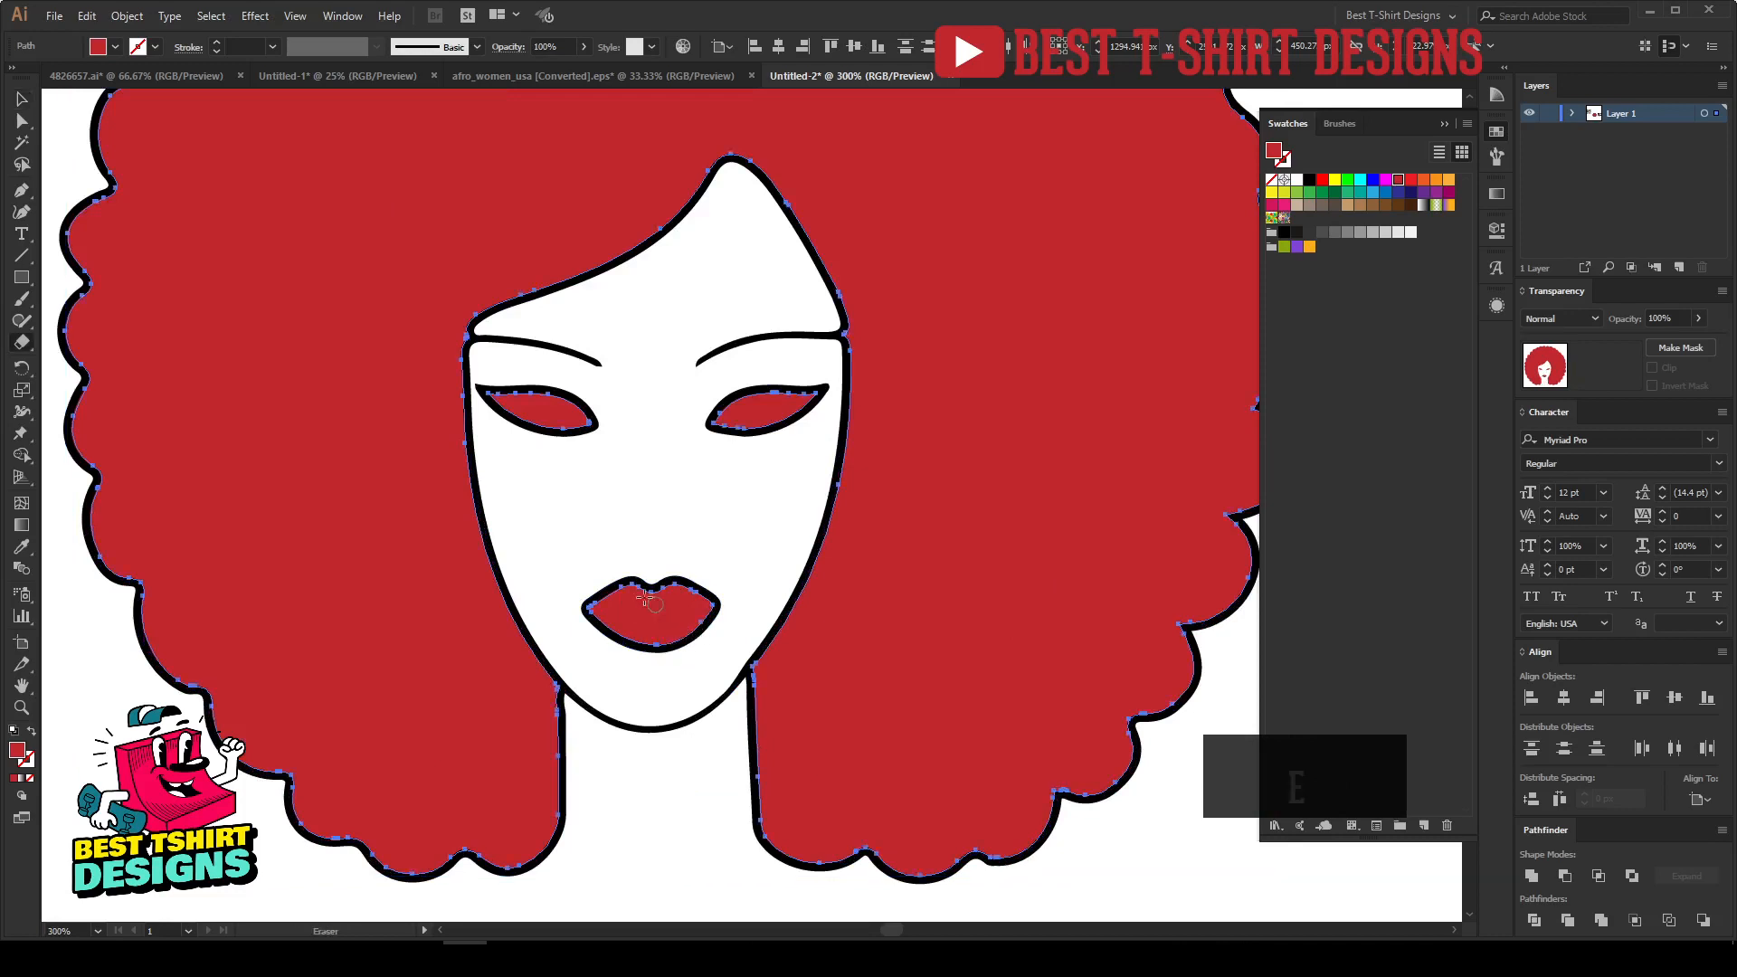
drag(573, 565, 726, 662)
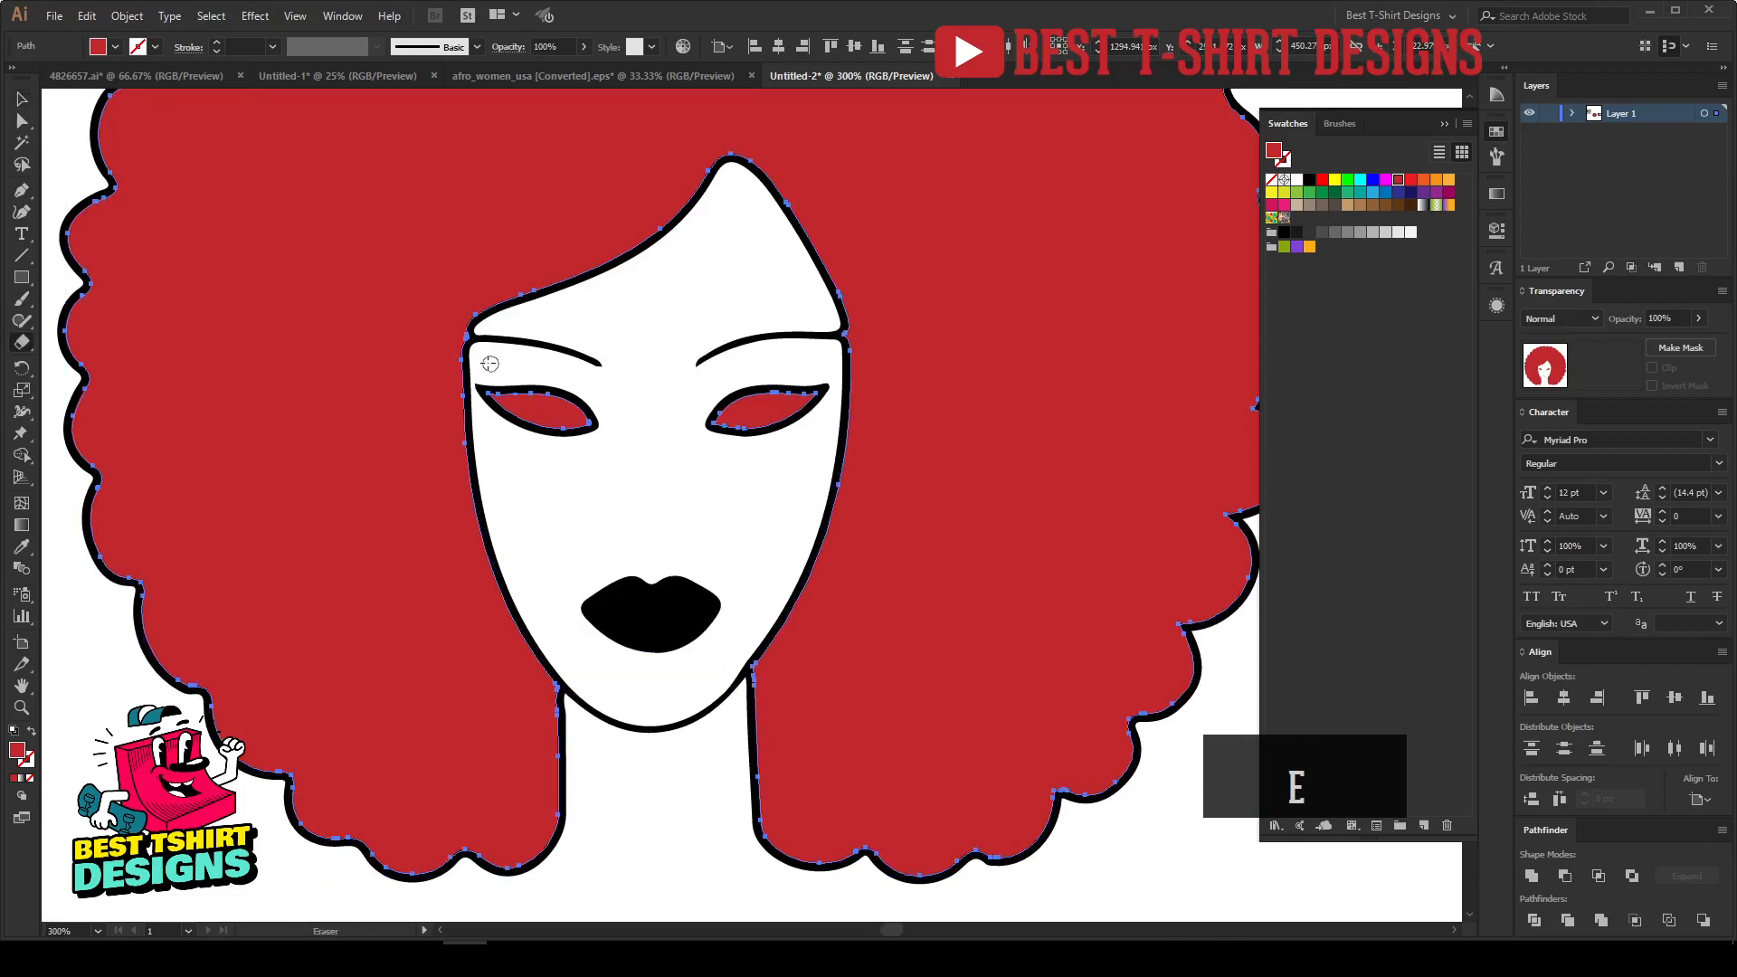
drag(479, 365, 622, 463)
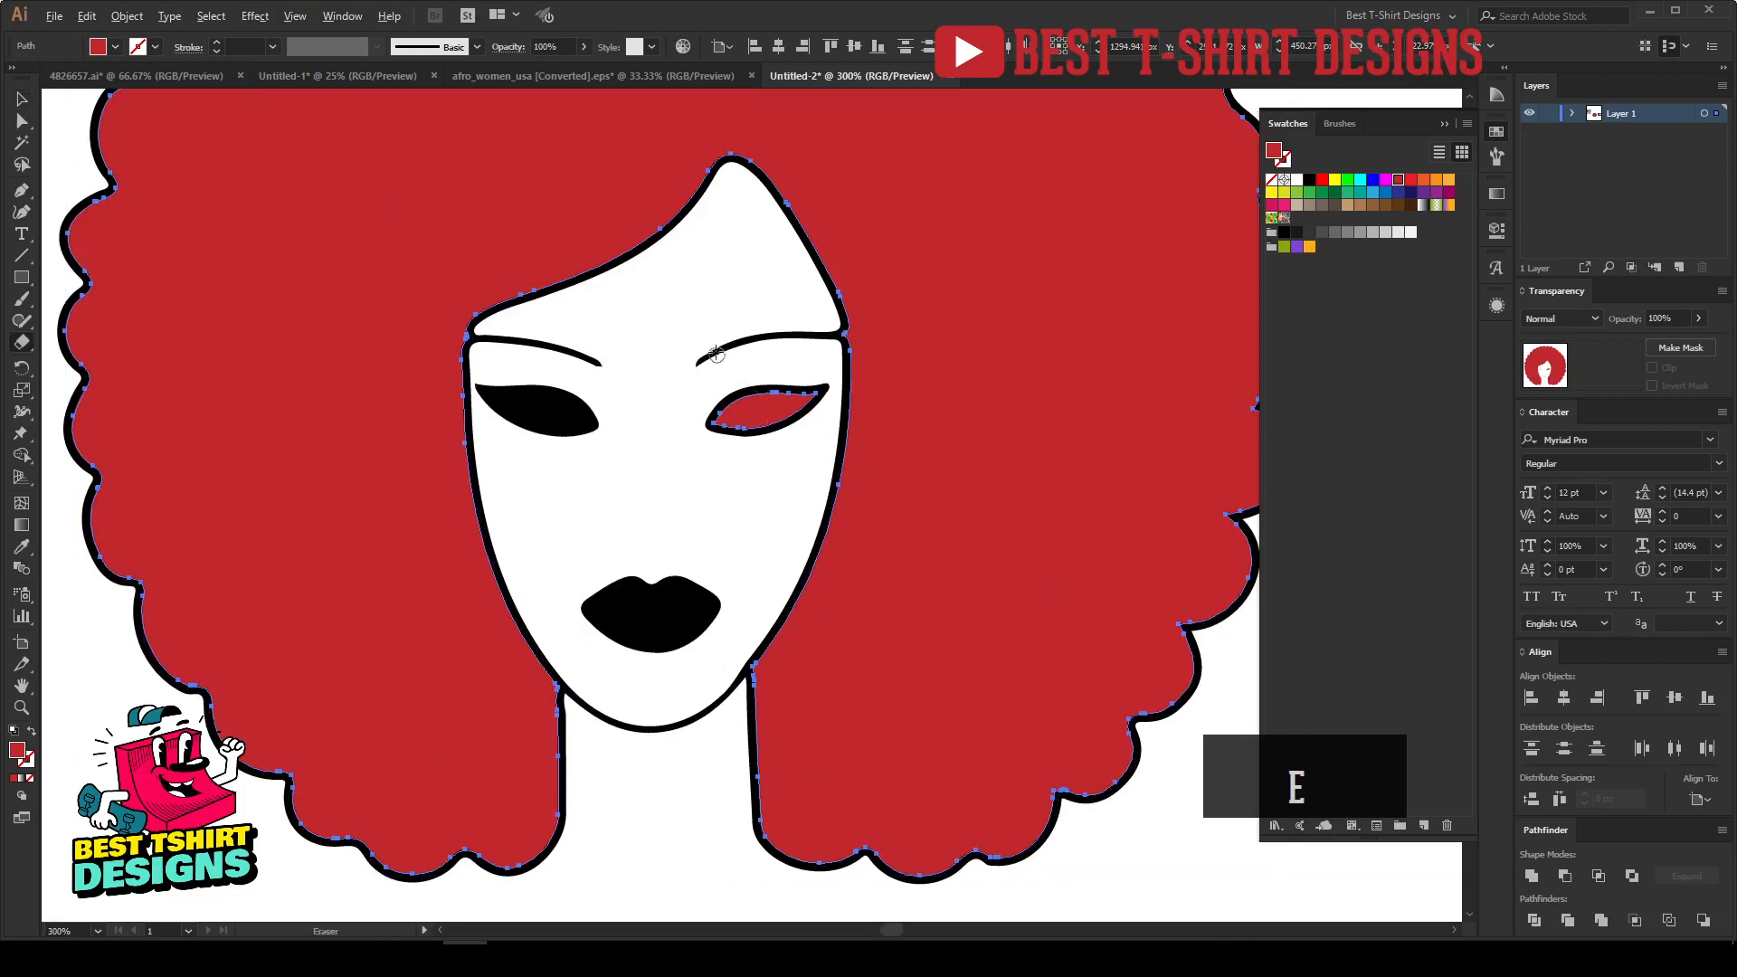
mouse_move(708, 340)
mouse_down()
mouse_move(789, 465)
mouse_move(820, 478)
mouse_up()
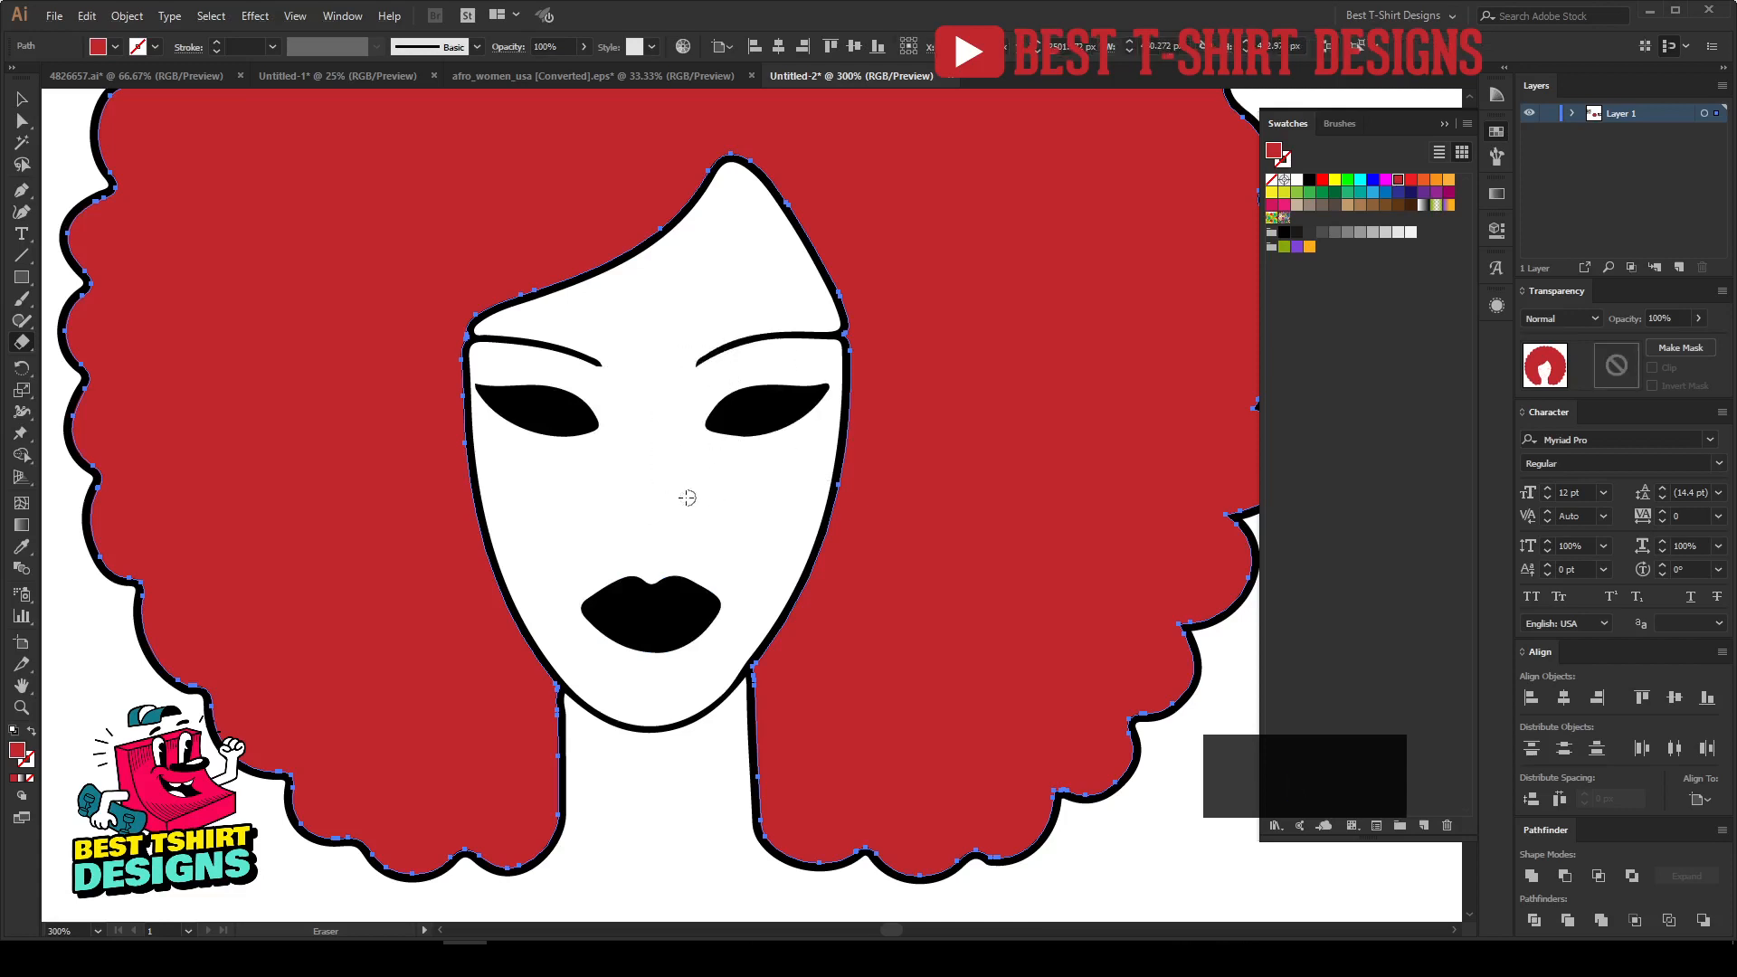
scroll(687, 497, down, 2)
key(v)
click(1059, 465)
scroll(995, 436, up, 2)
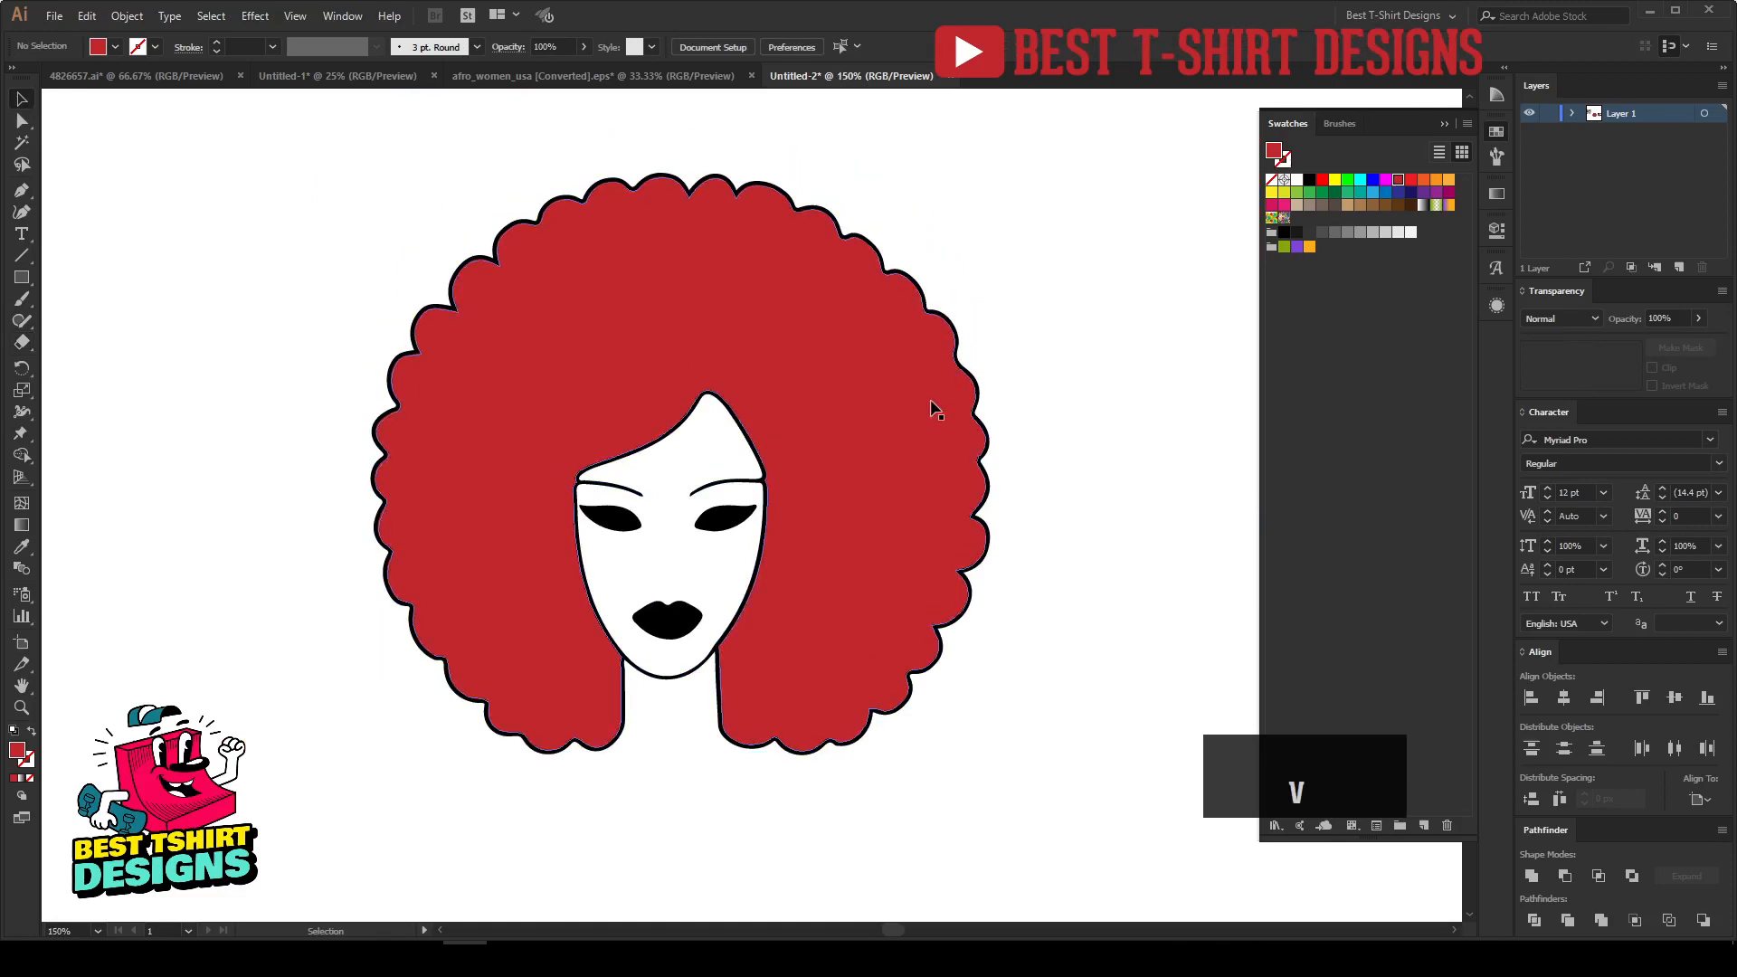
Fill the red hair inset with the floral New Pattern swatch.
click(932, 409)
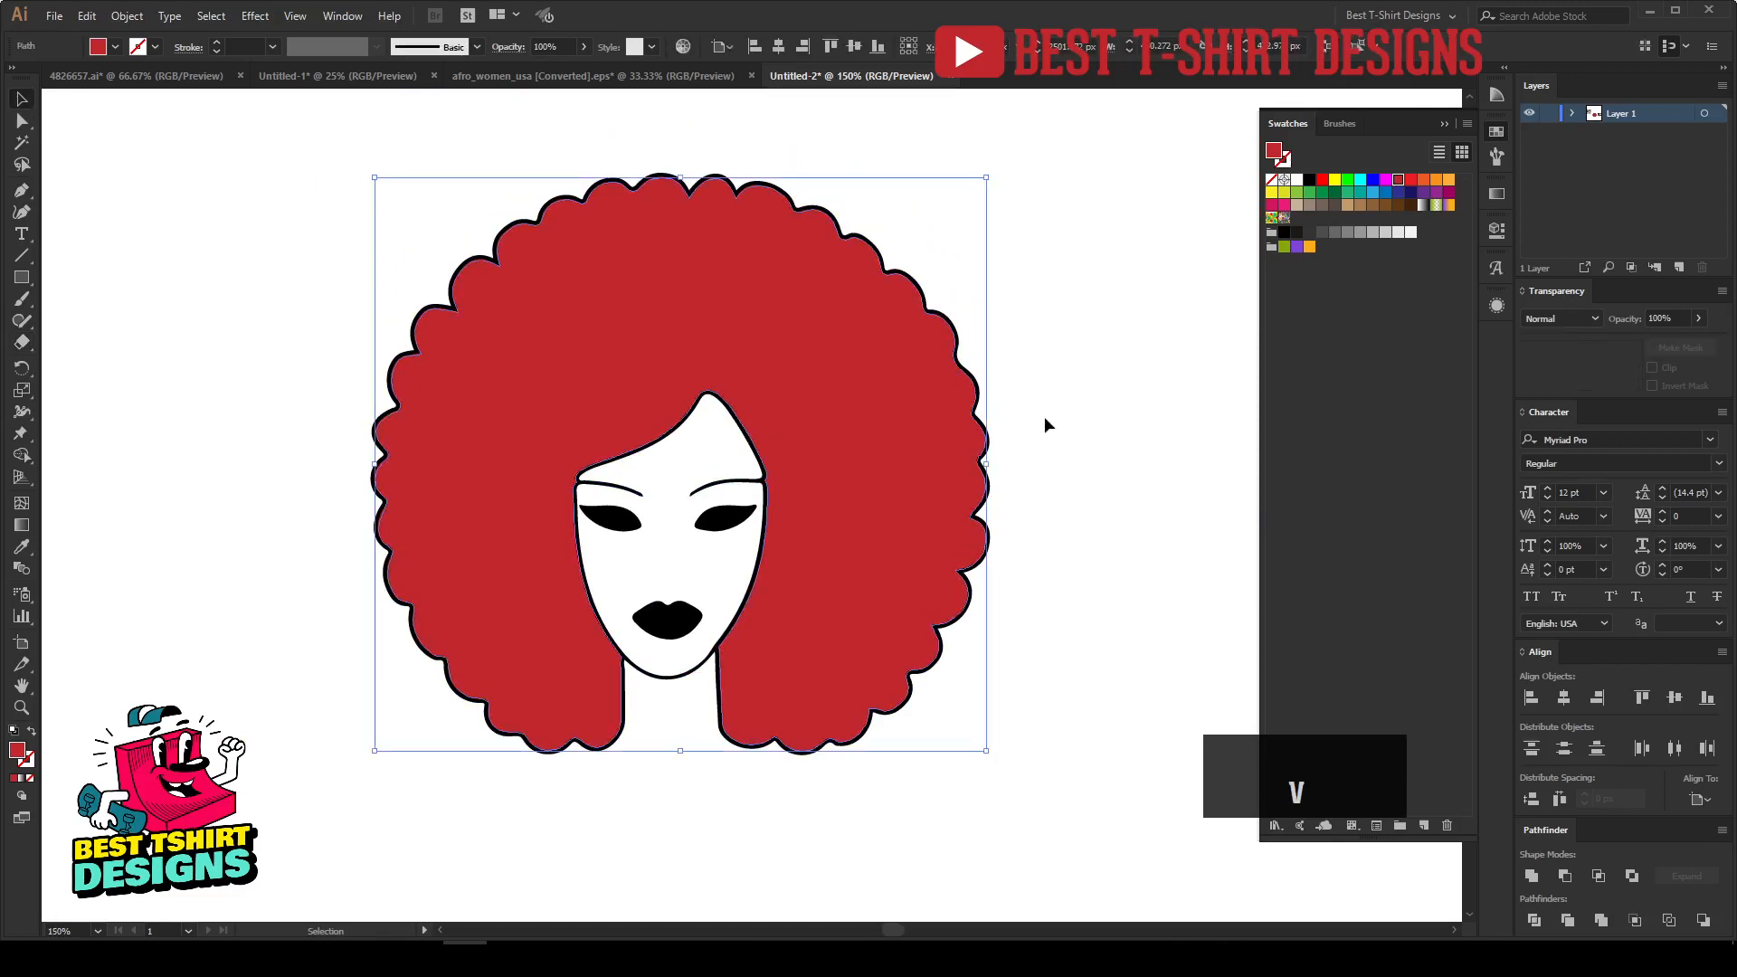
click(1044, 416)
scroll(826, 457, down, 1)
scroll(856, 489, up, 1)
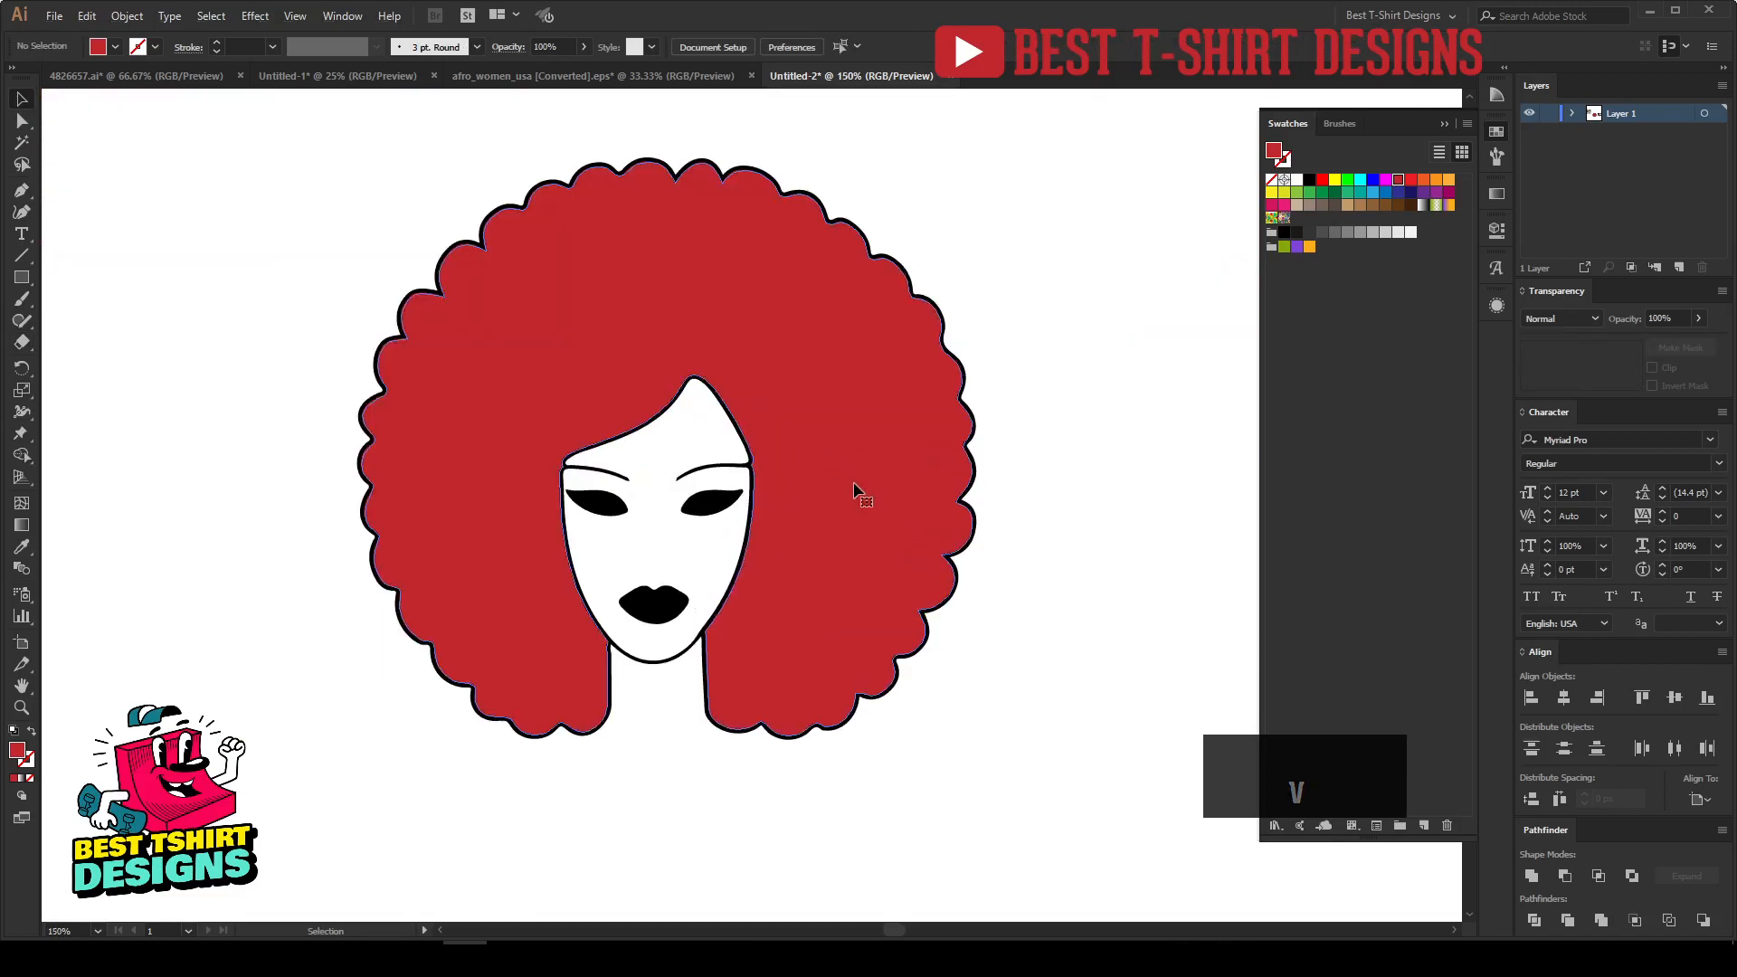
click(855, 490)
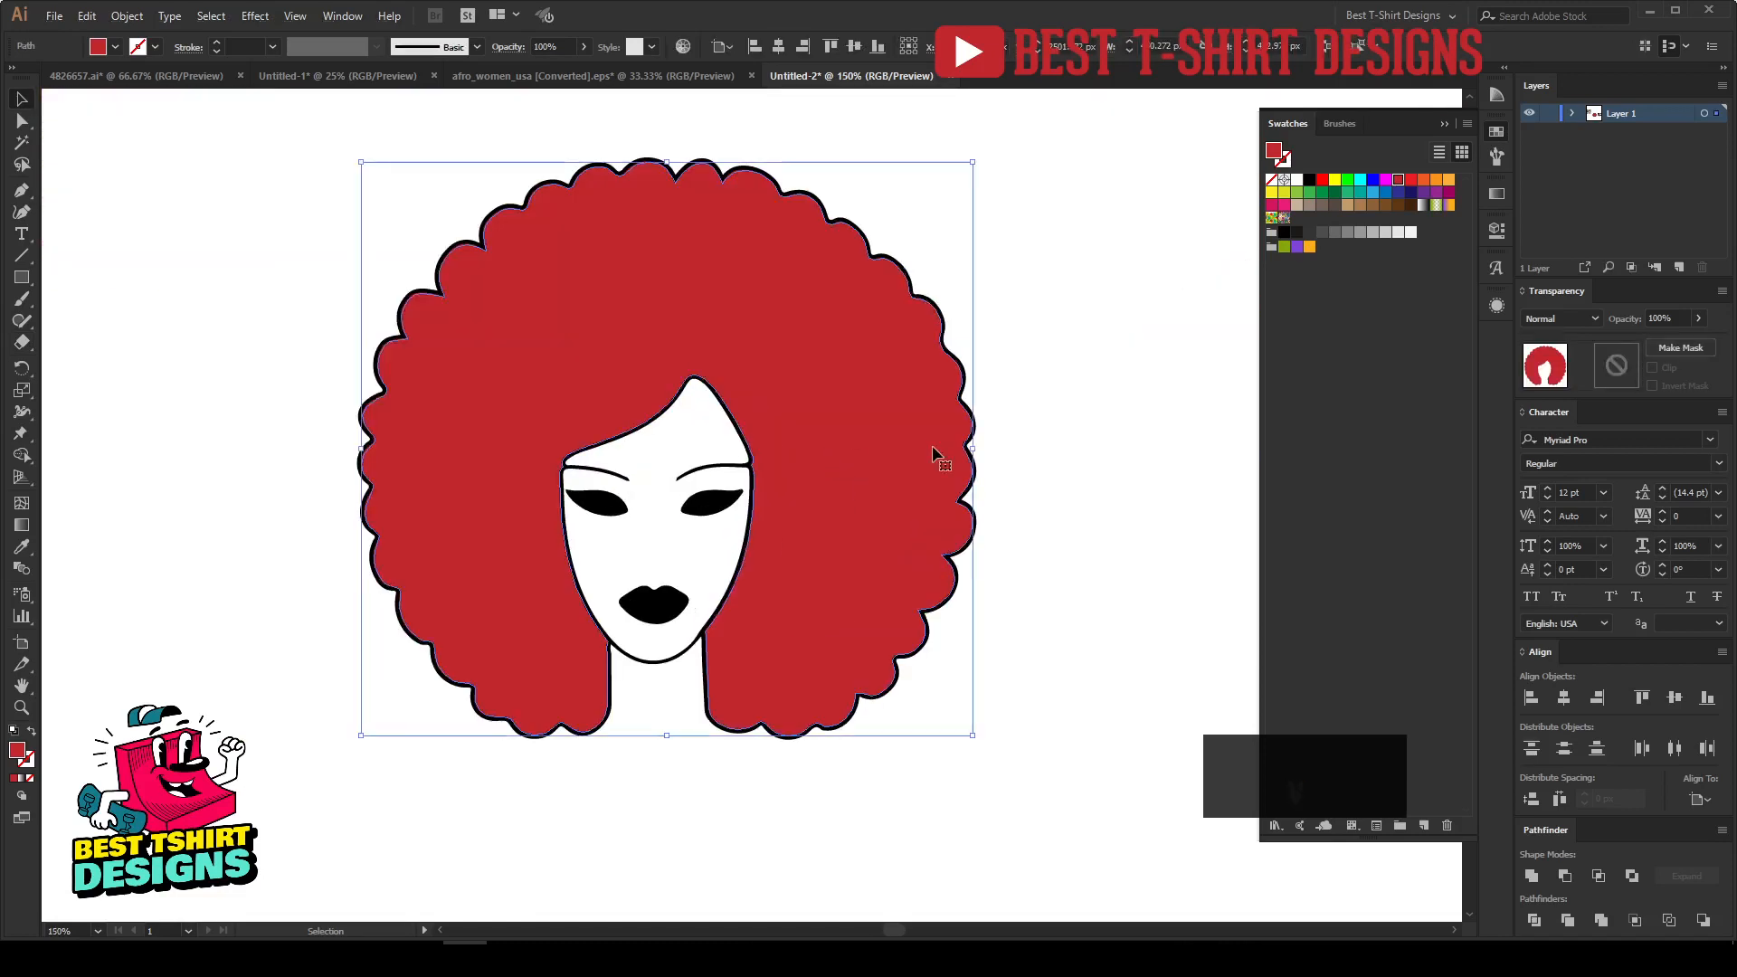
click(1283, 219)
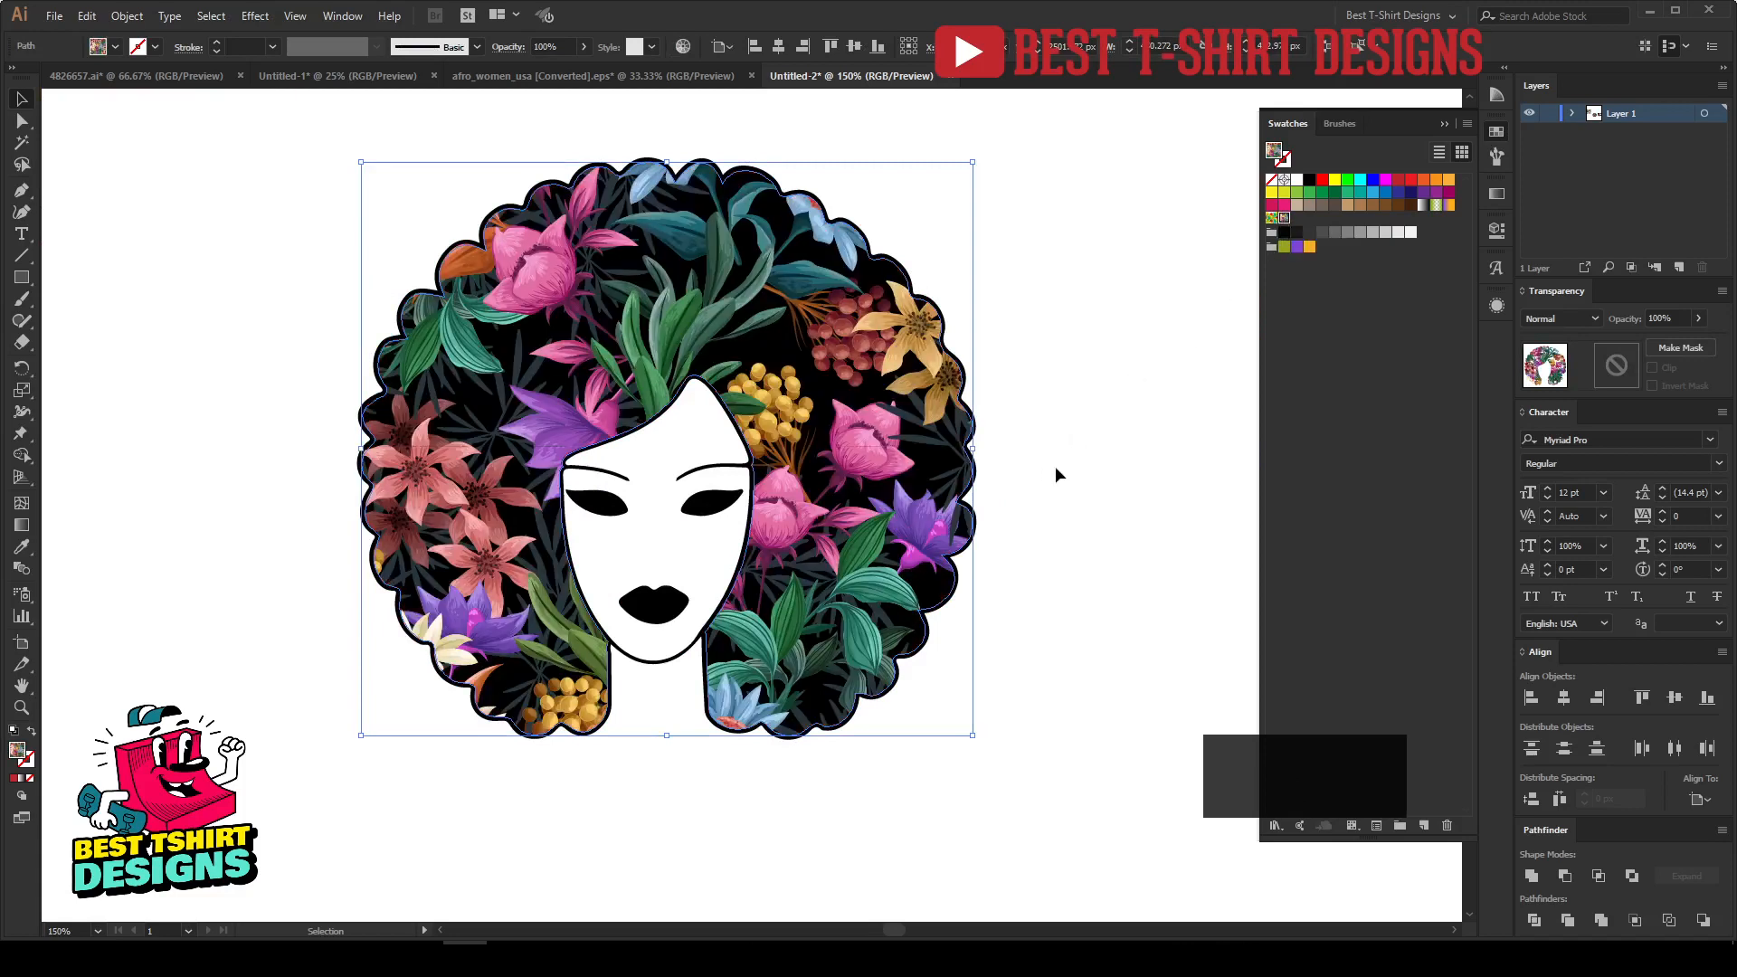
click(1055, 465)
Move the September Girl T-shirt reference image slightly closer to the floral afro artwork.
scroll(503, 509, down, 2)
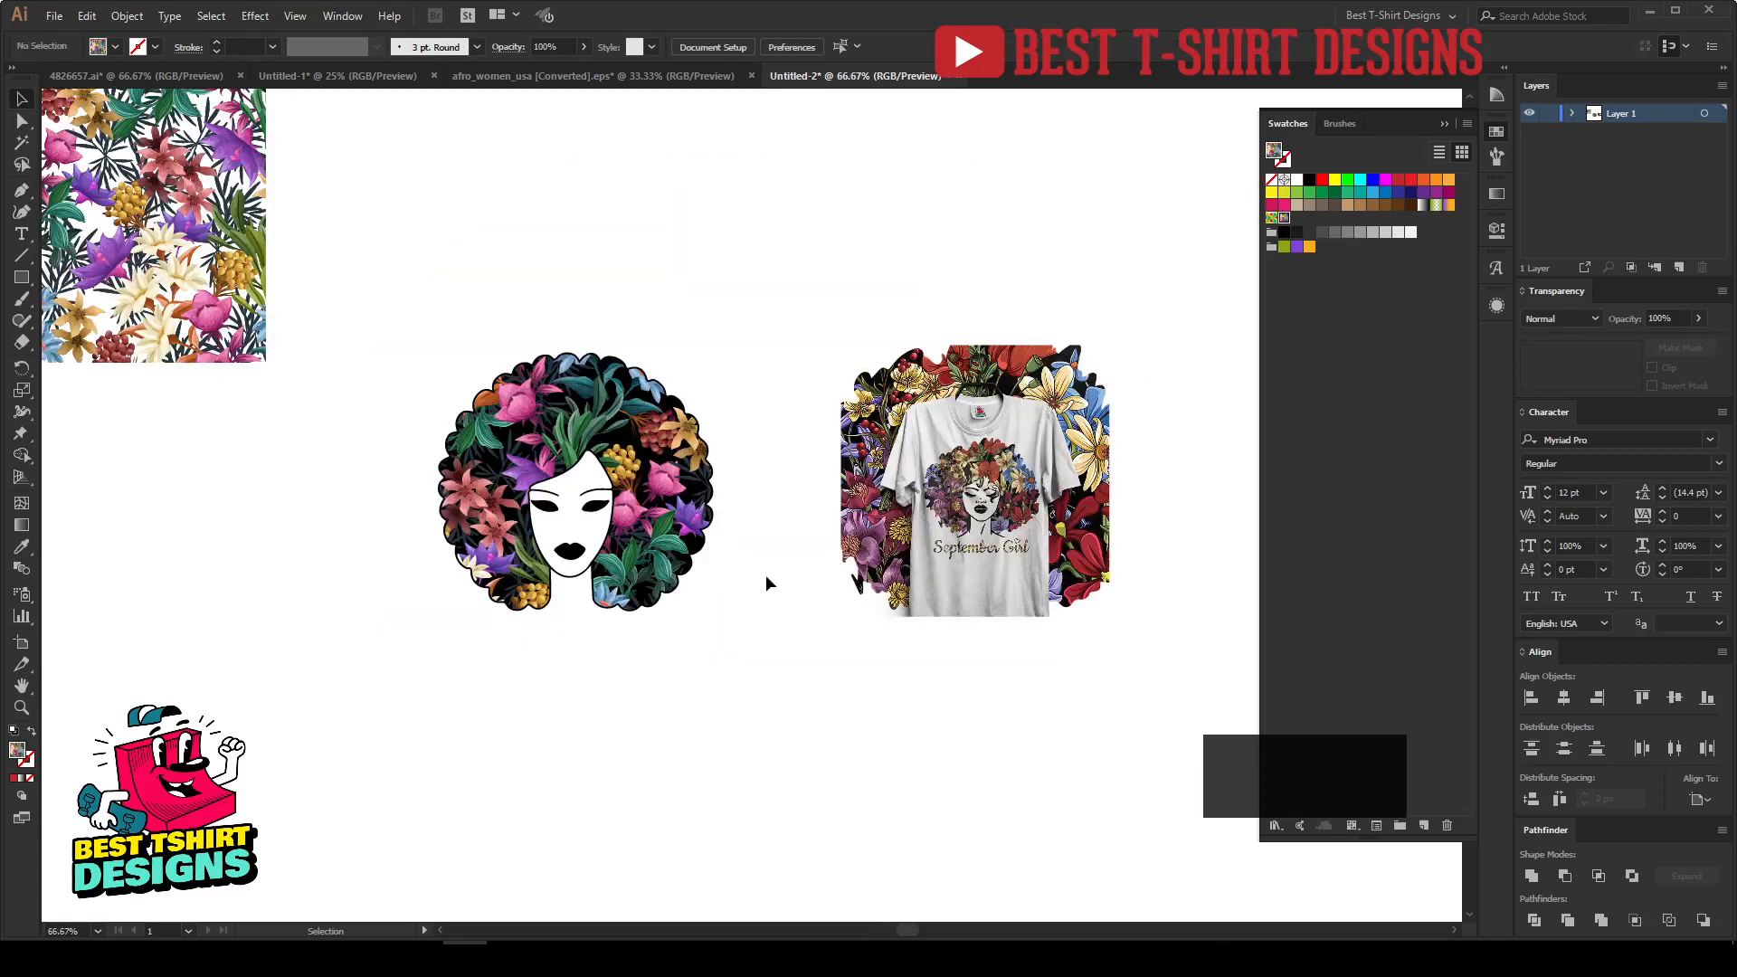
scroll(769, 592, up, 1)
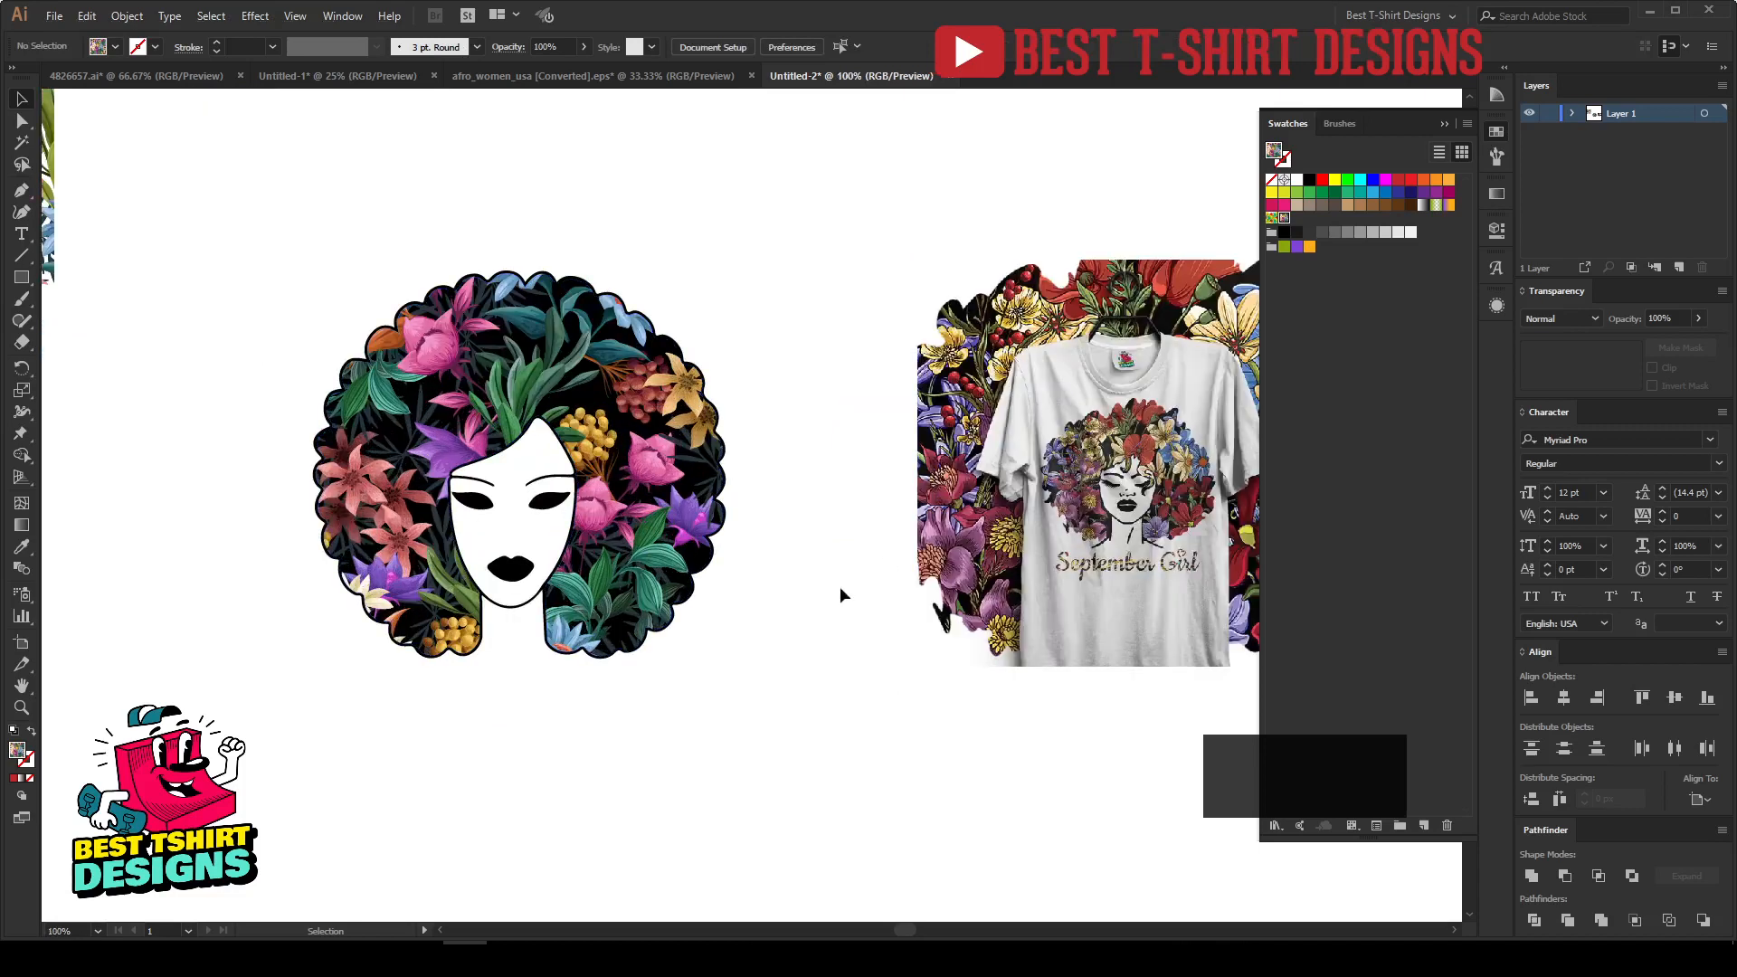
drag(1052, 532, 1001, 532)
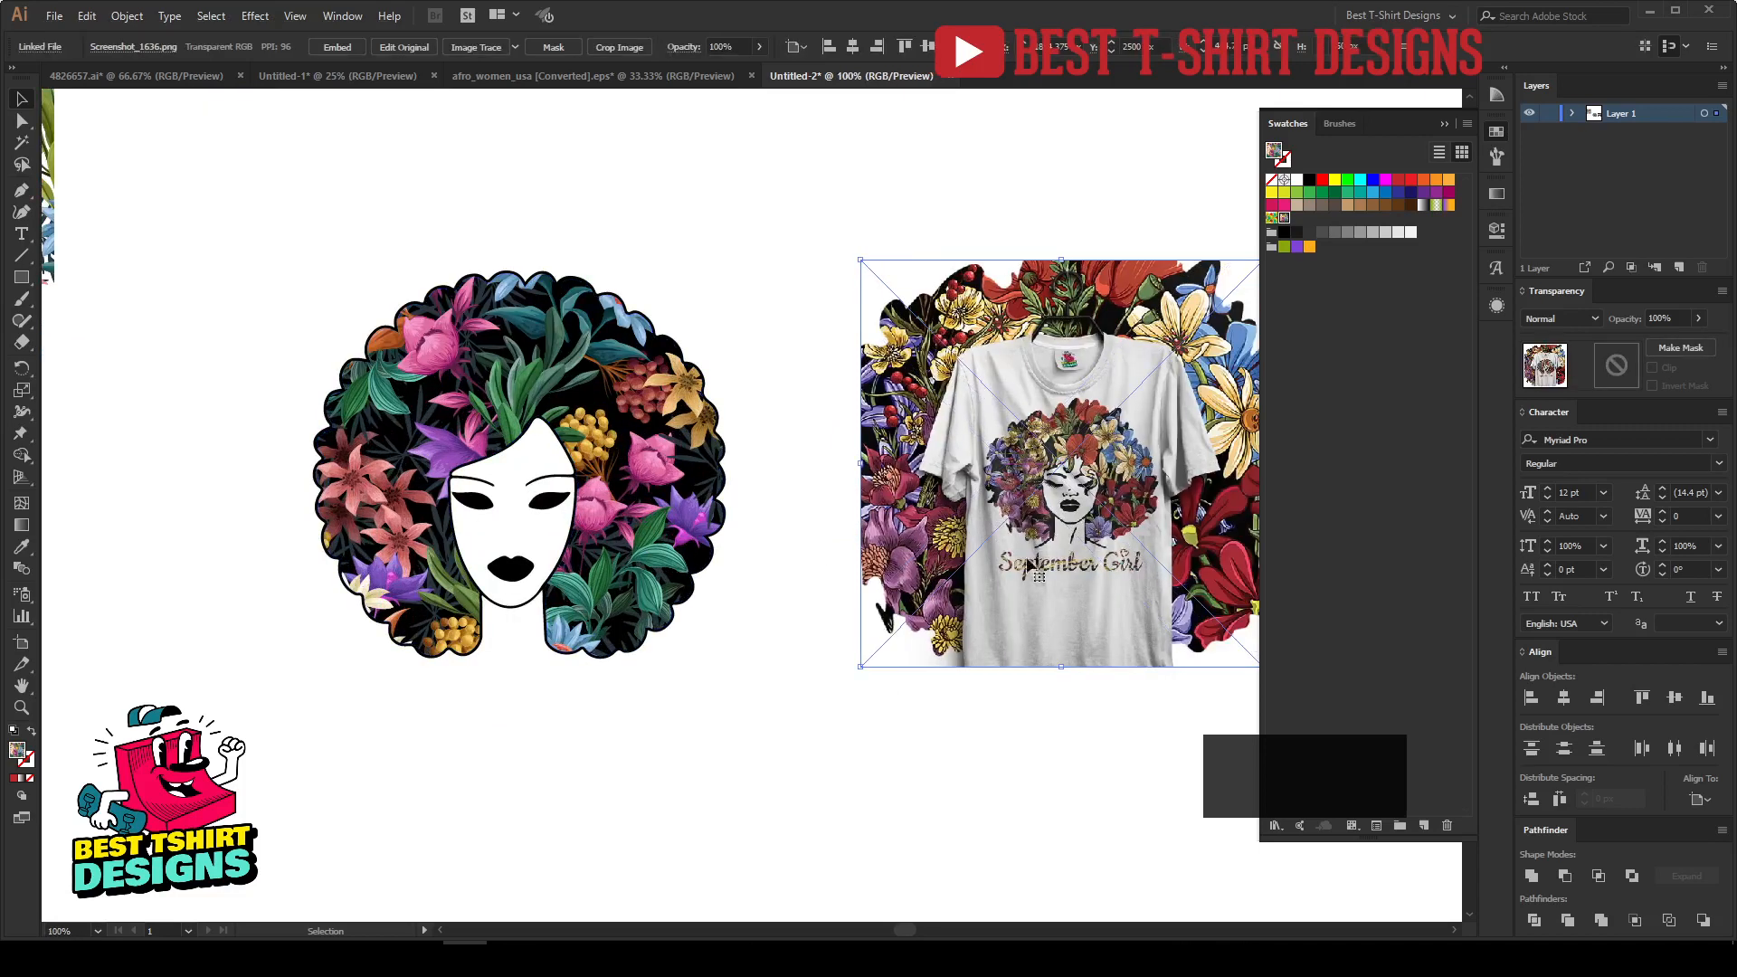
click(814, 586)
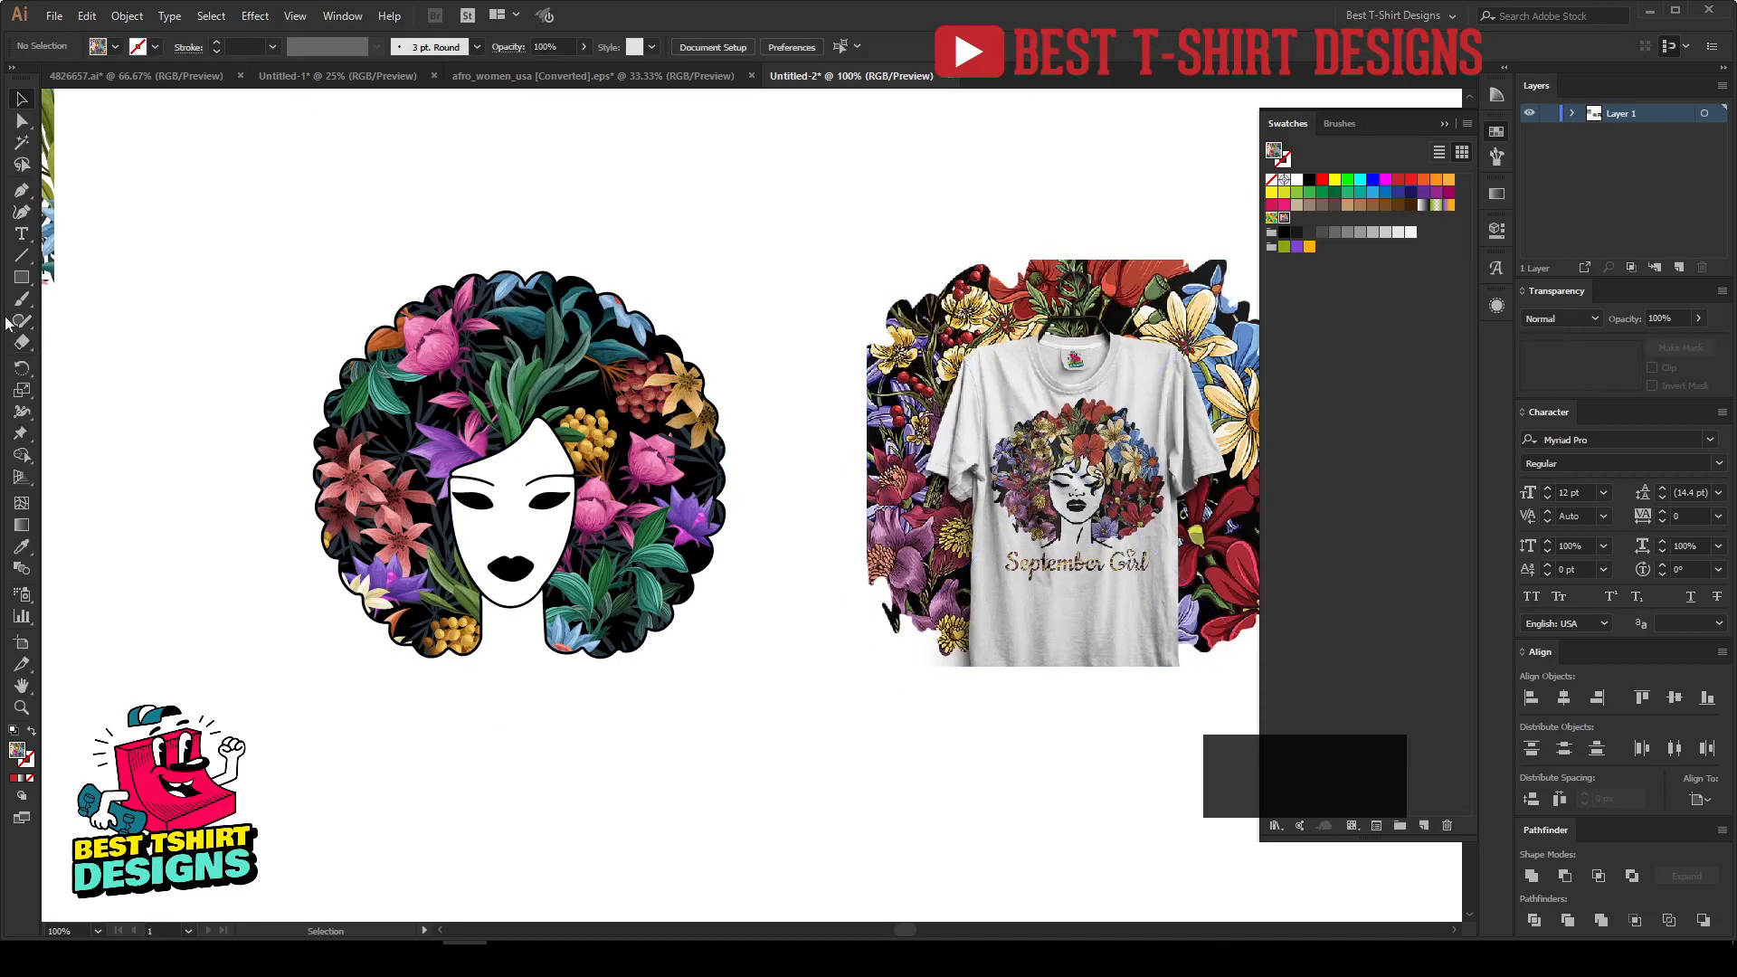
Draw a rectangle around the whole floral afro head, fill it with black, and send it to the back.
click(22, 278)
drag(277, 236, 767, 740)
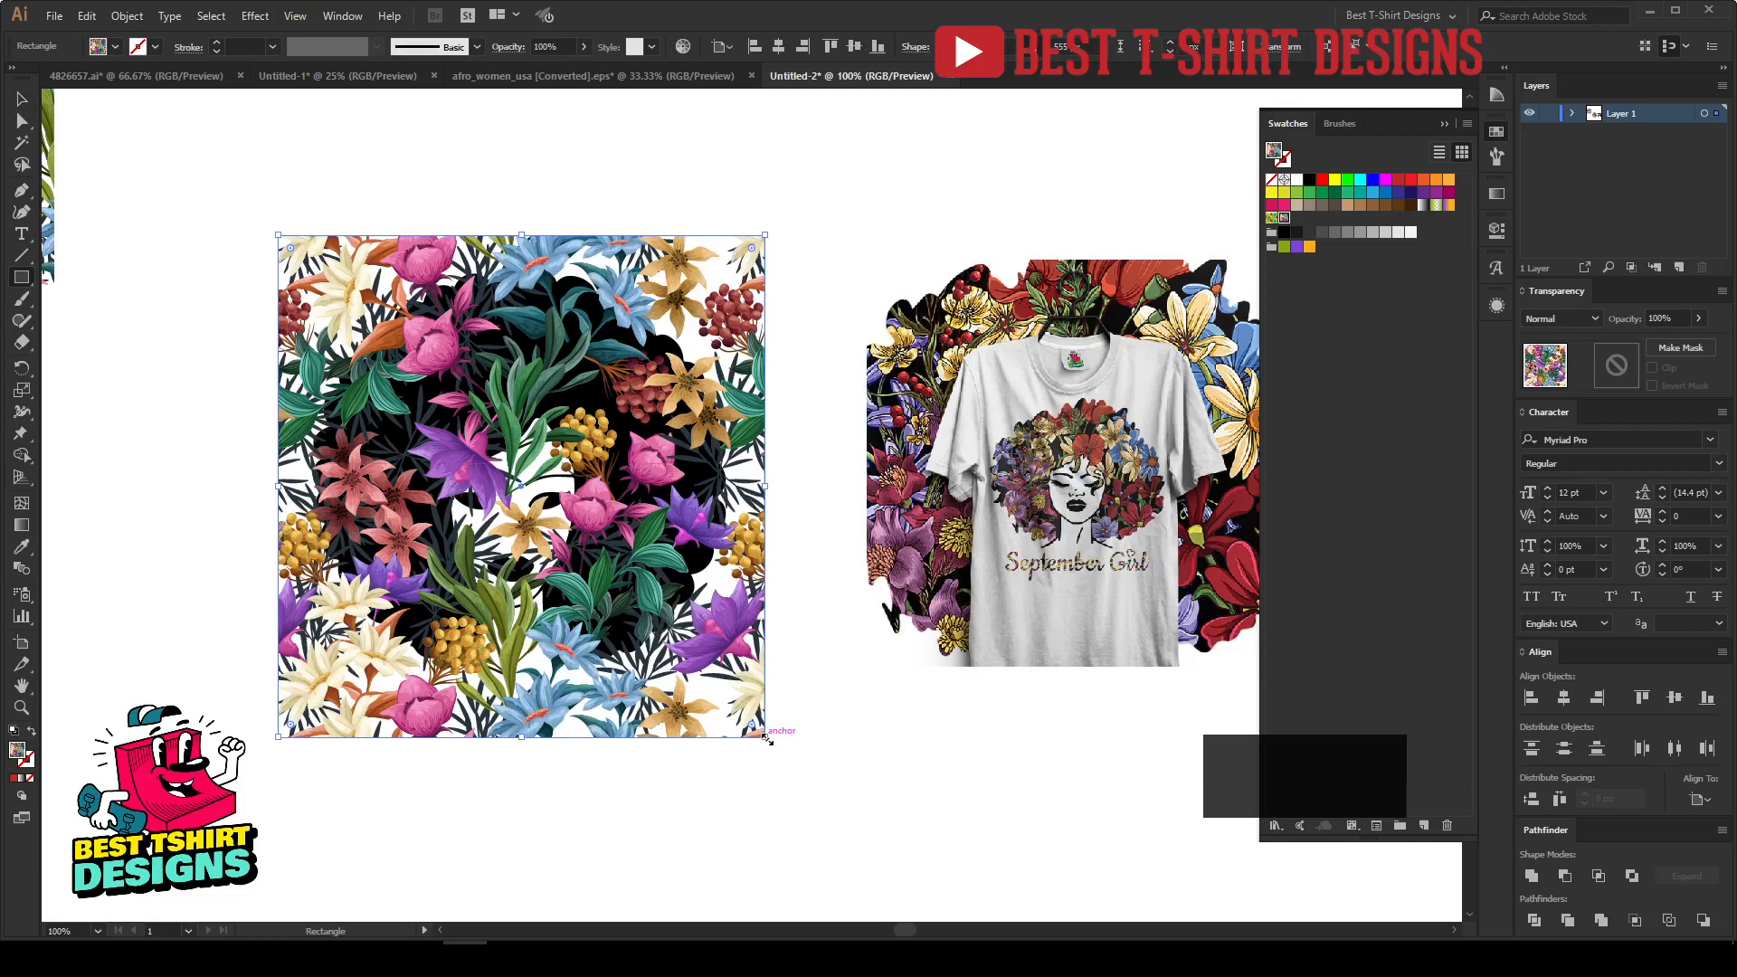
click(1309, 180)
key(ctrl+shift+bracketleft)
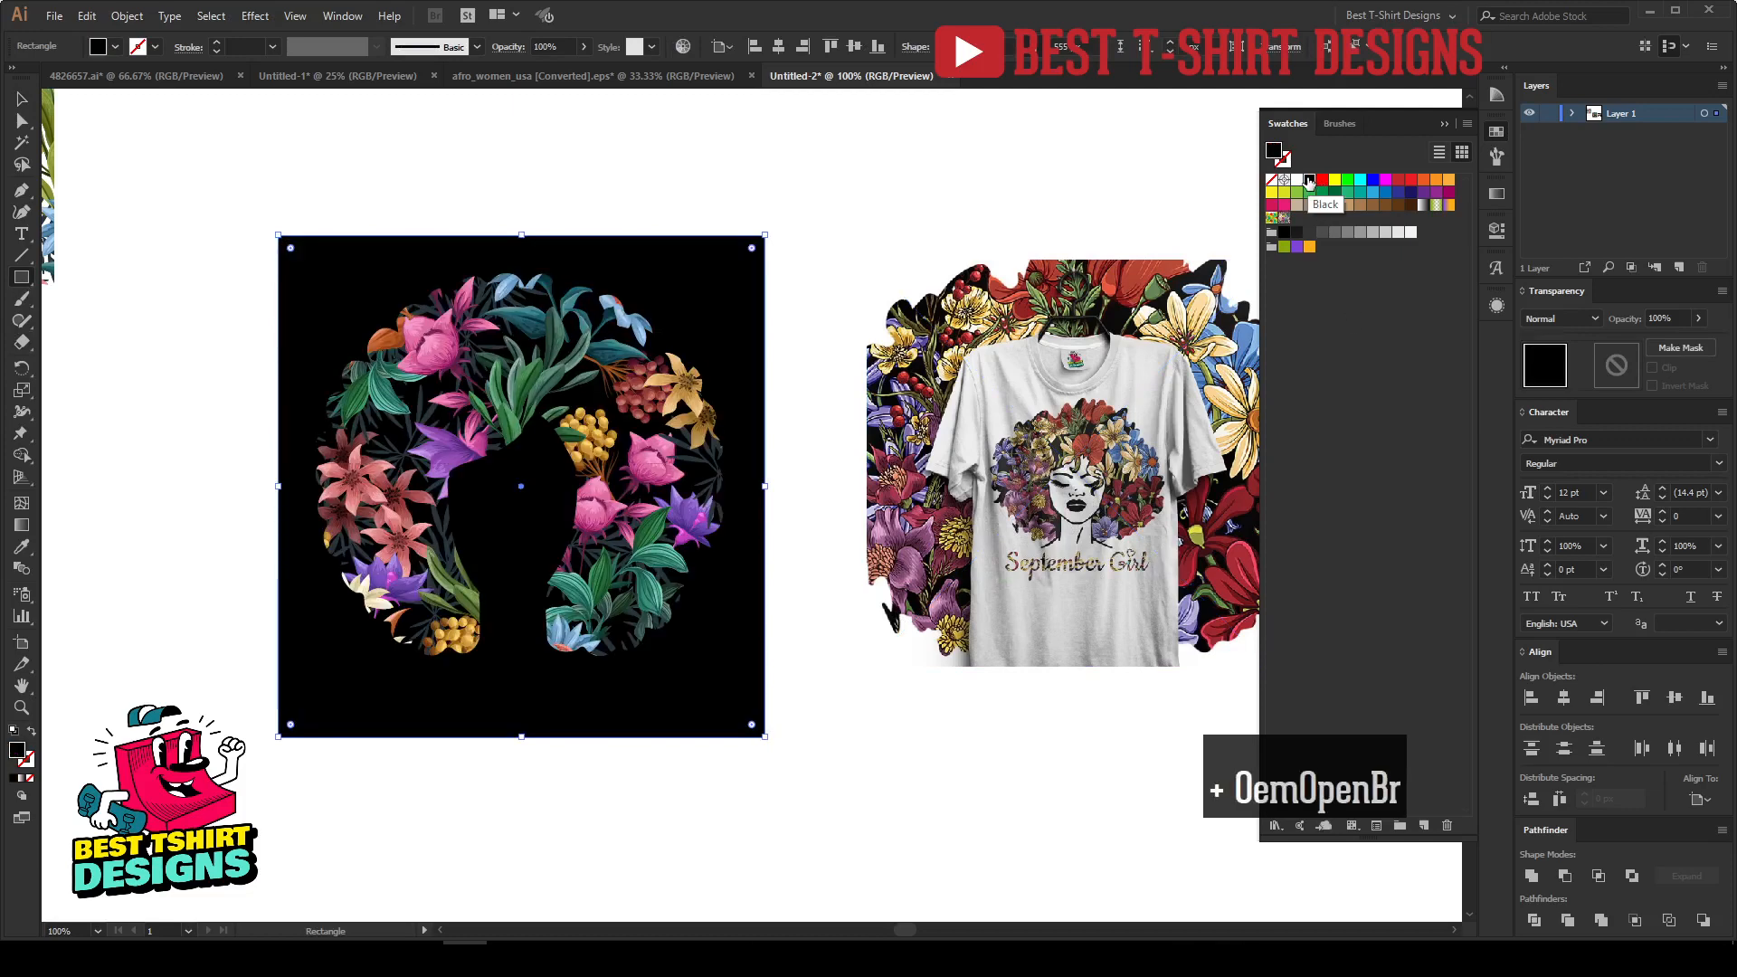
key(v)
scroll(122, 487, up, 1)
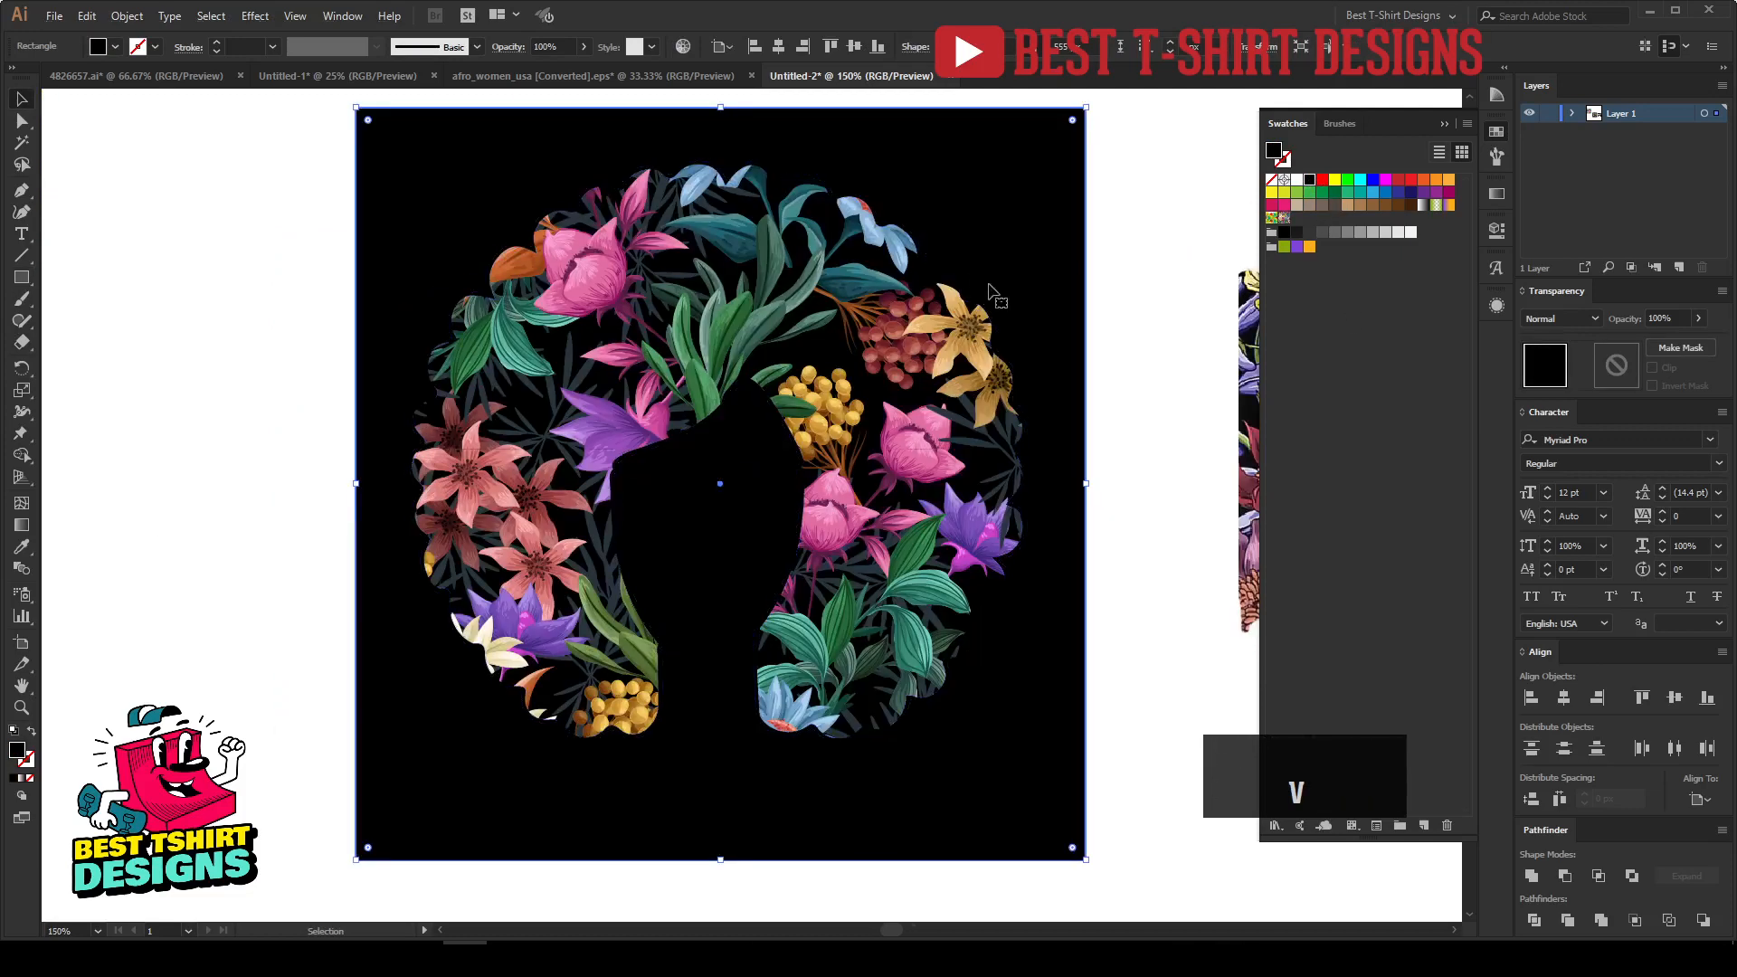
click(255, 458)
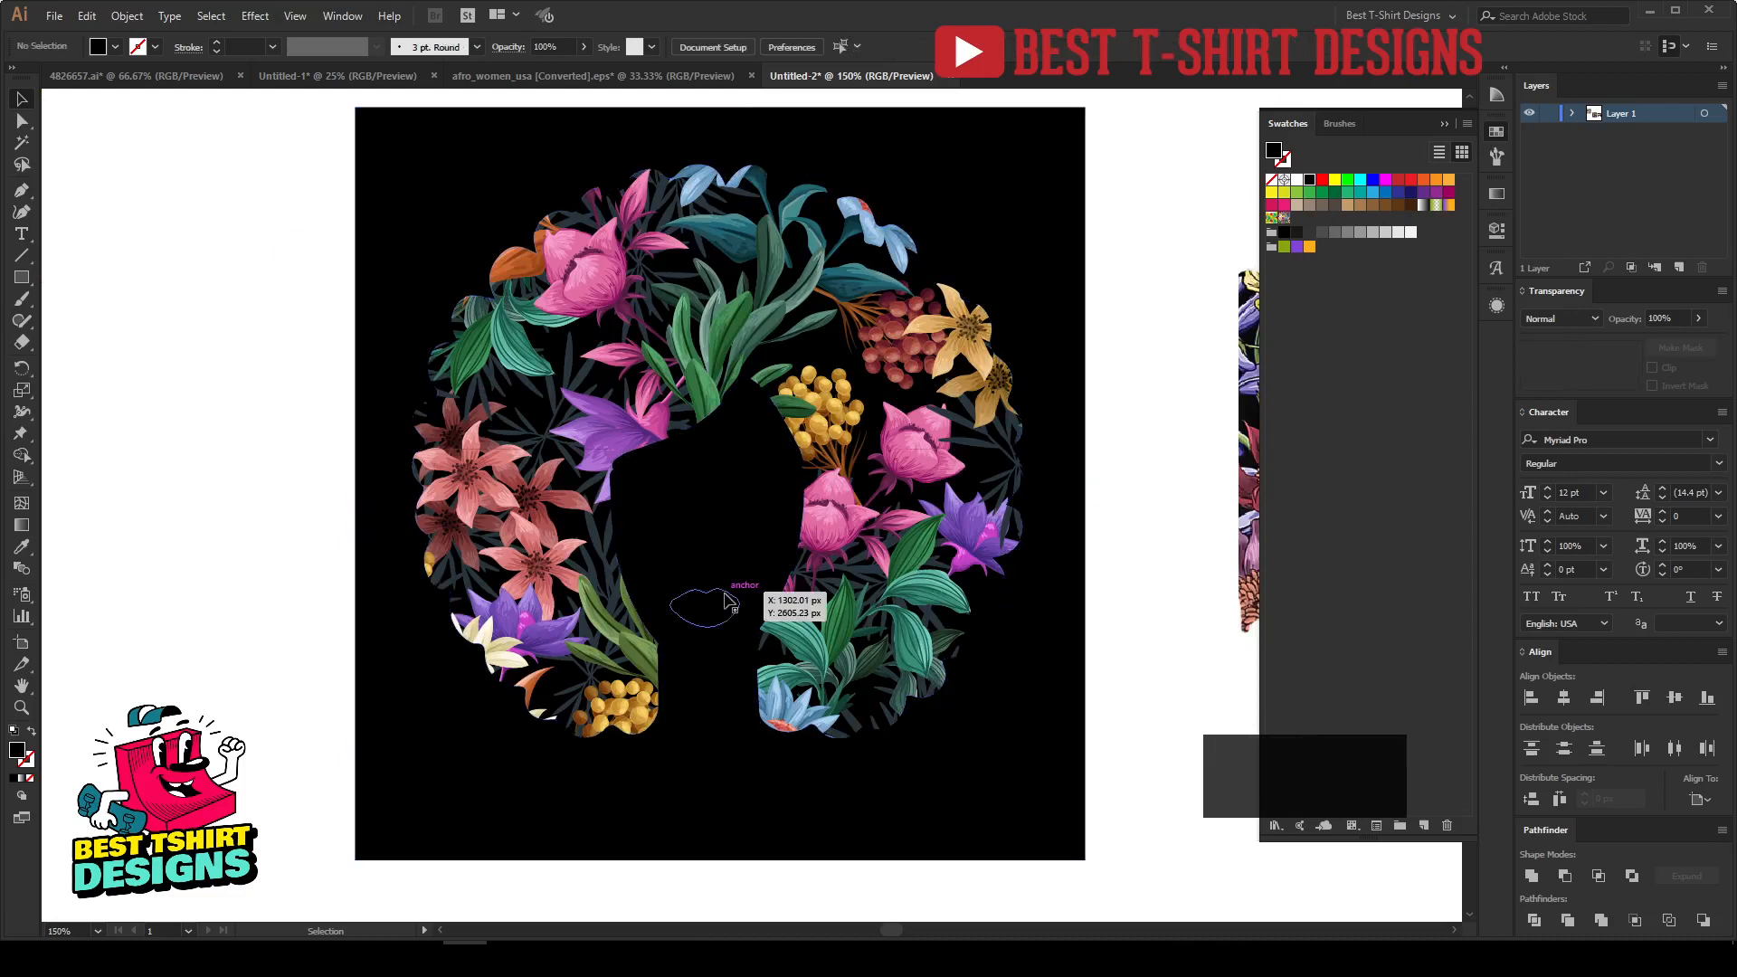
Try a white fill for the silhouette against the black background and set it back to black.
click(780, 513)
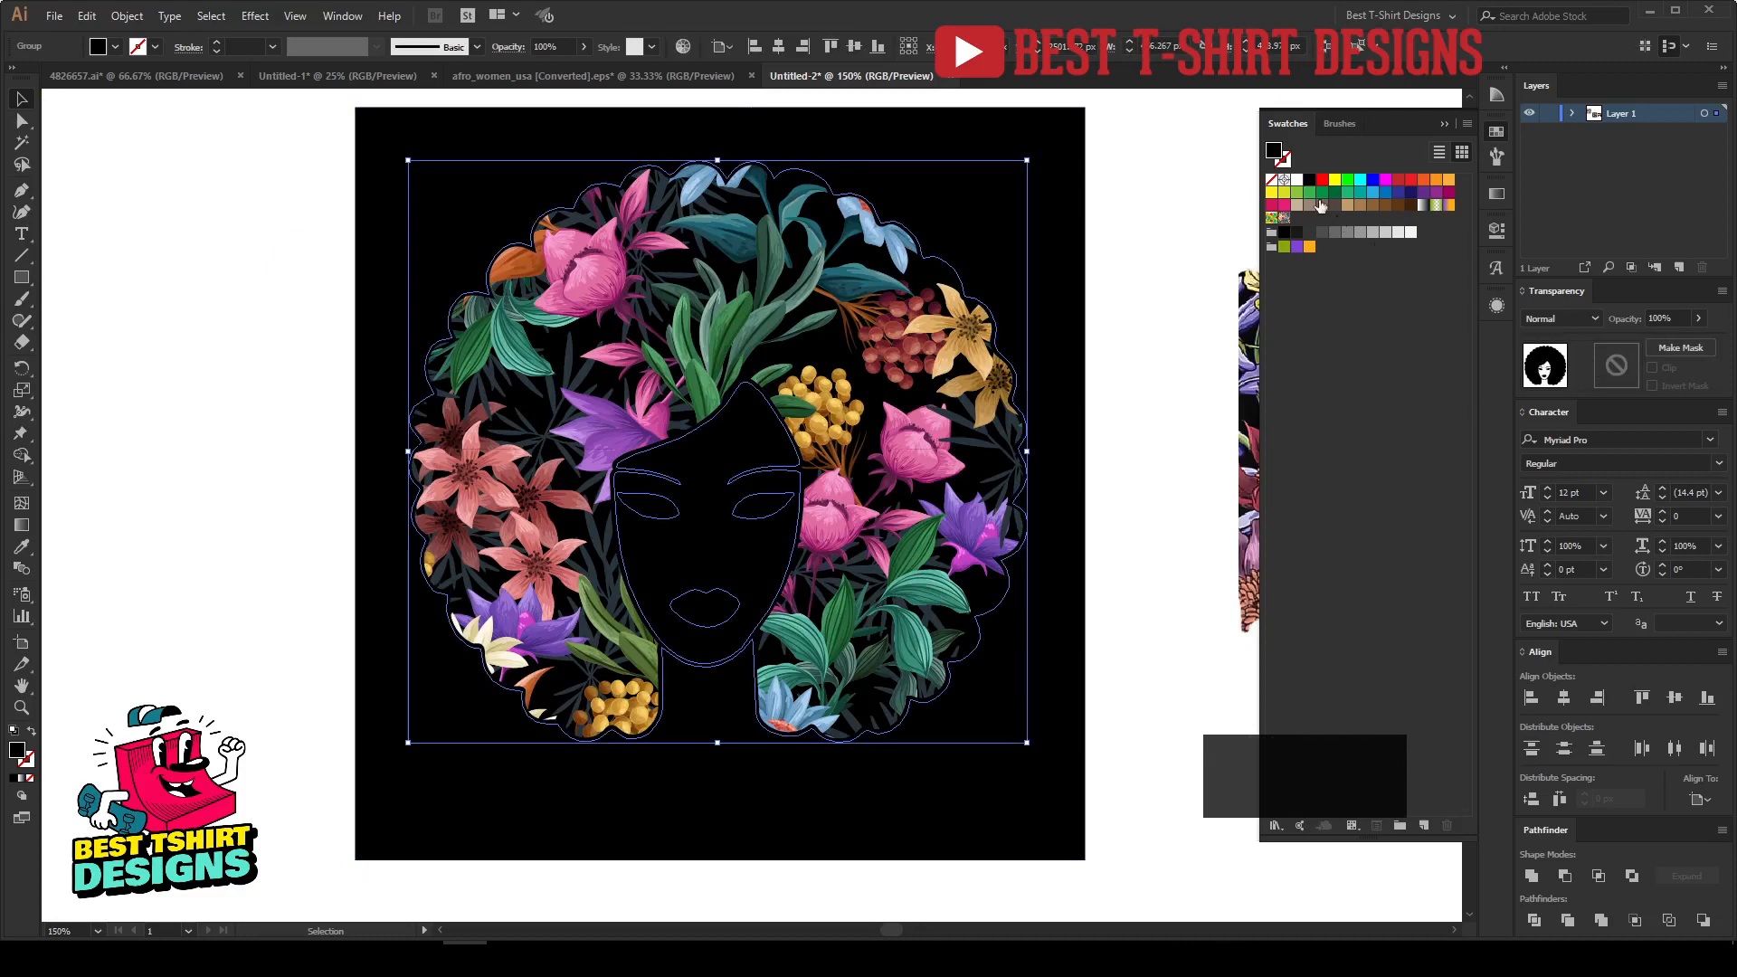
click(1300, 181)
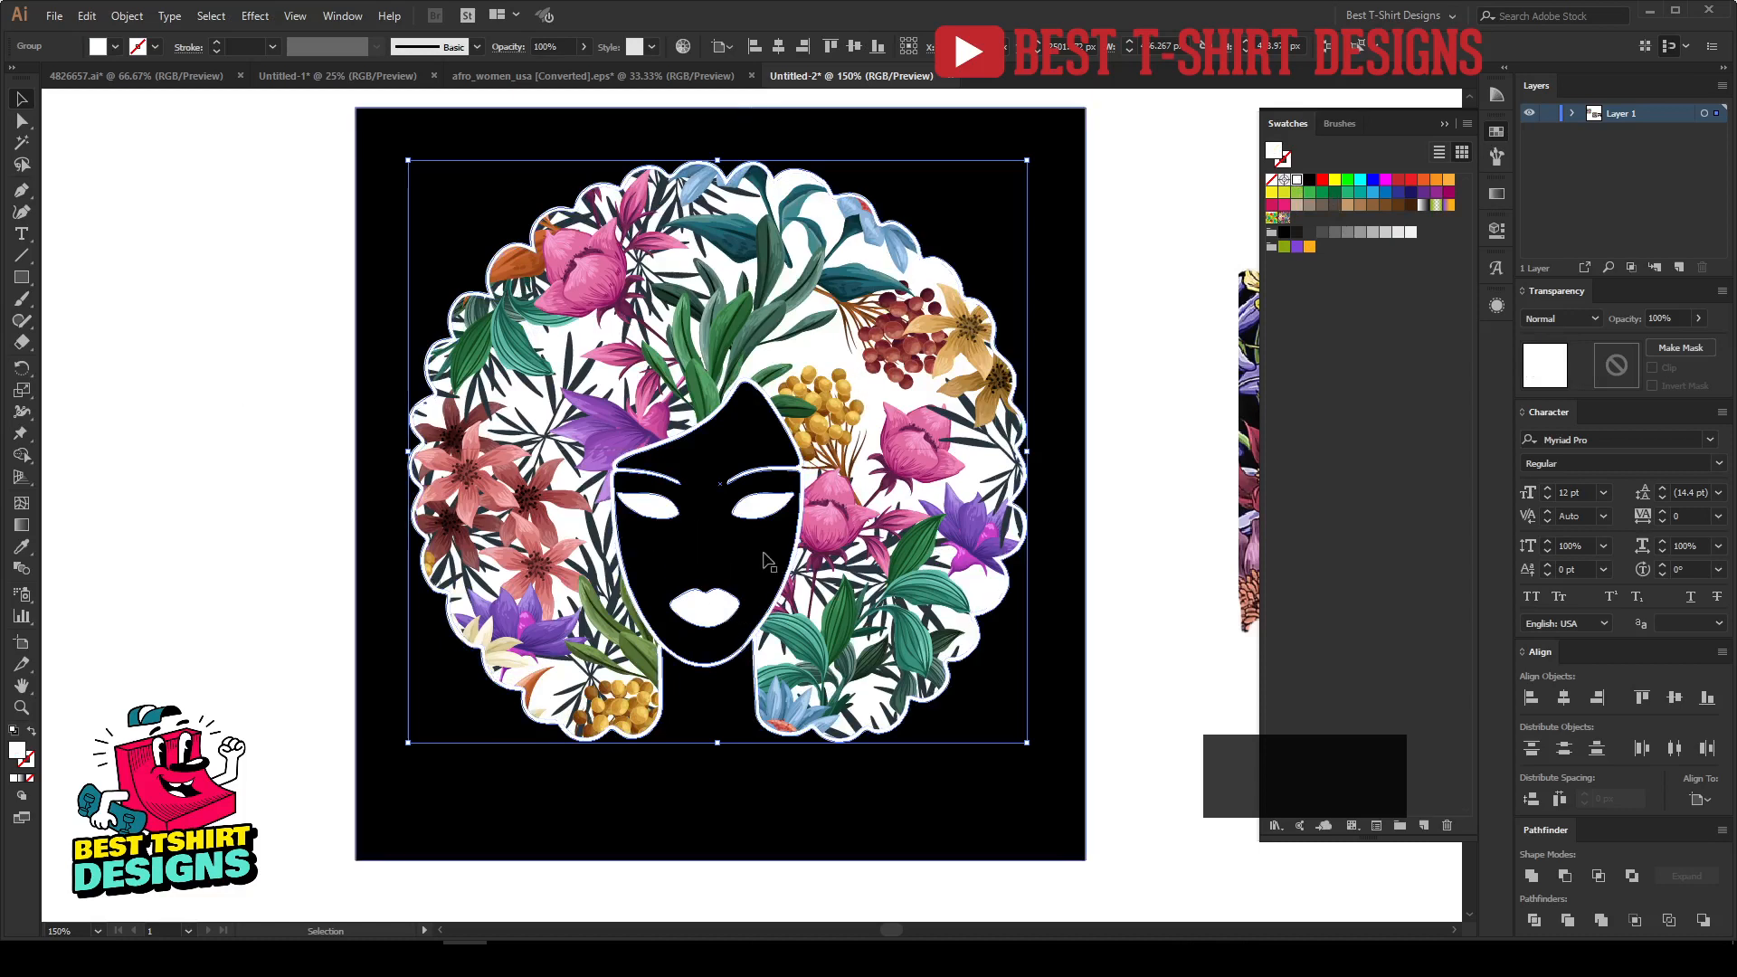
click(1310, 180)
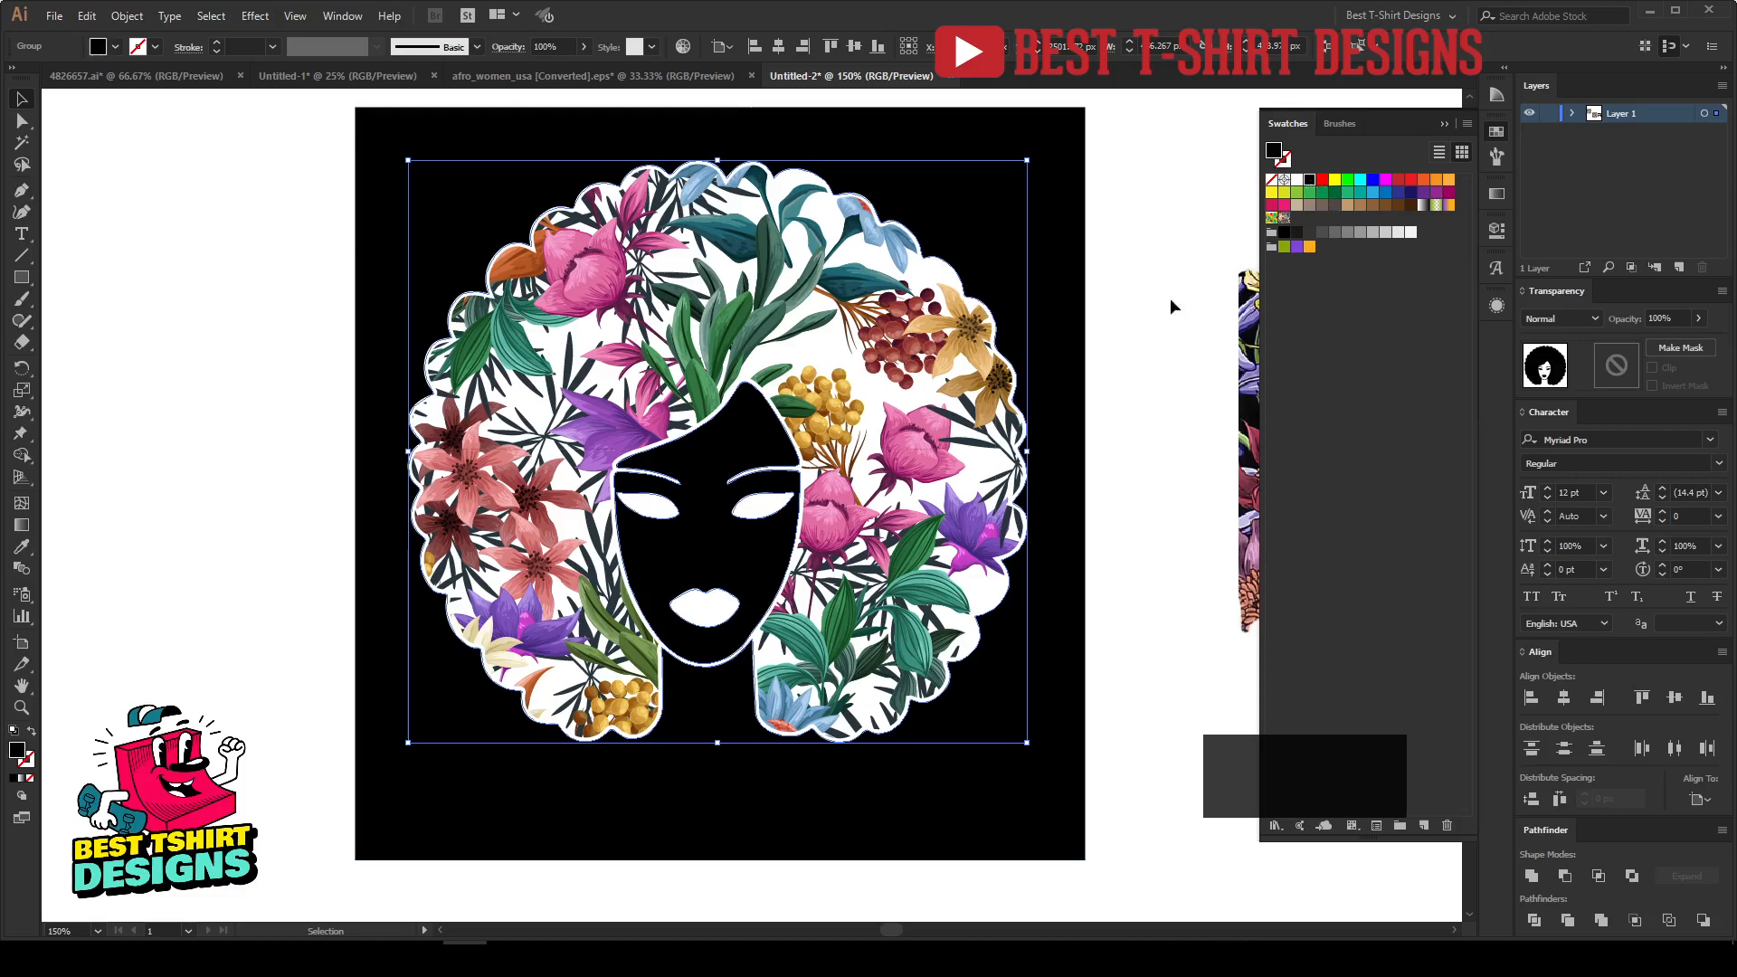
click(200, 473)
scroll(826, 775, up, 1)
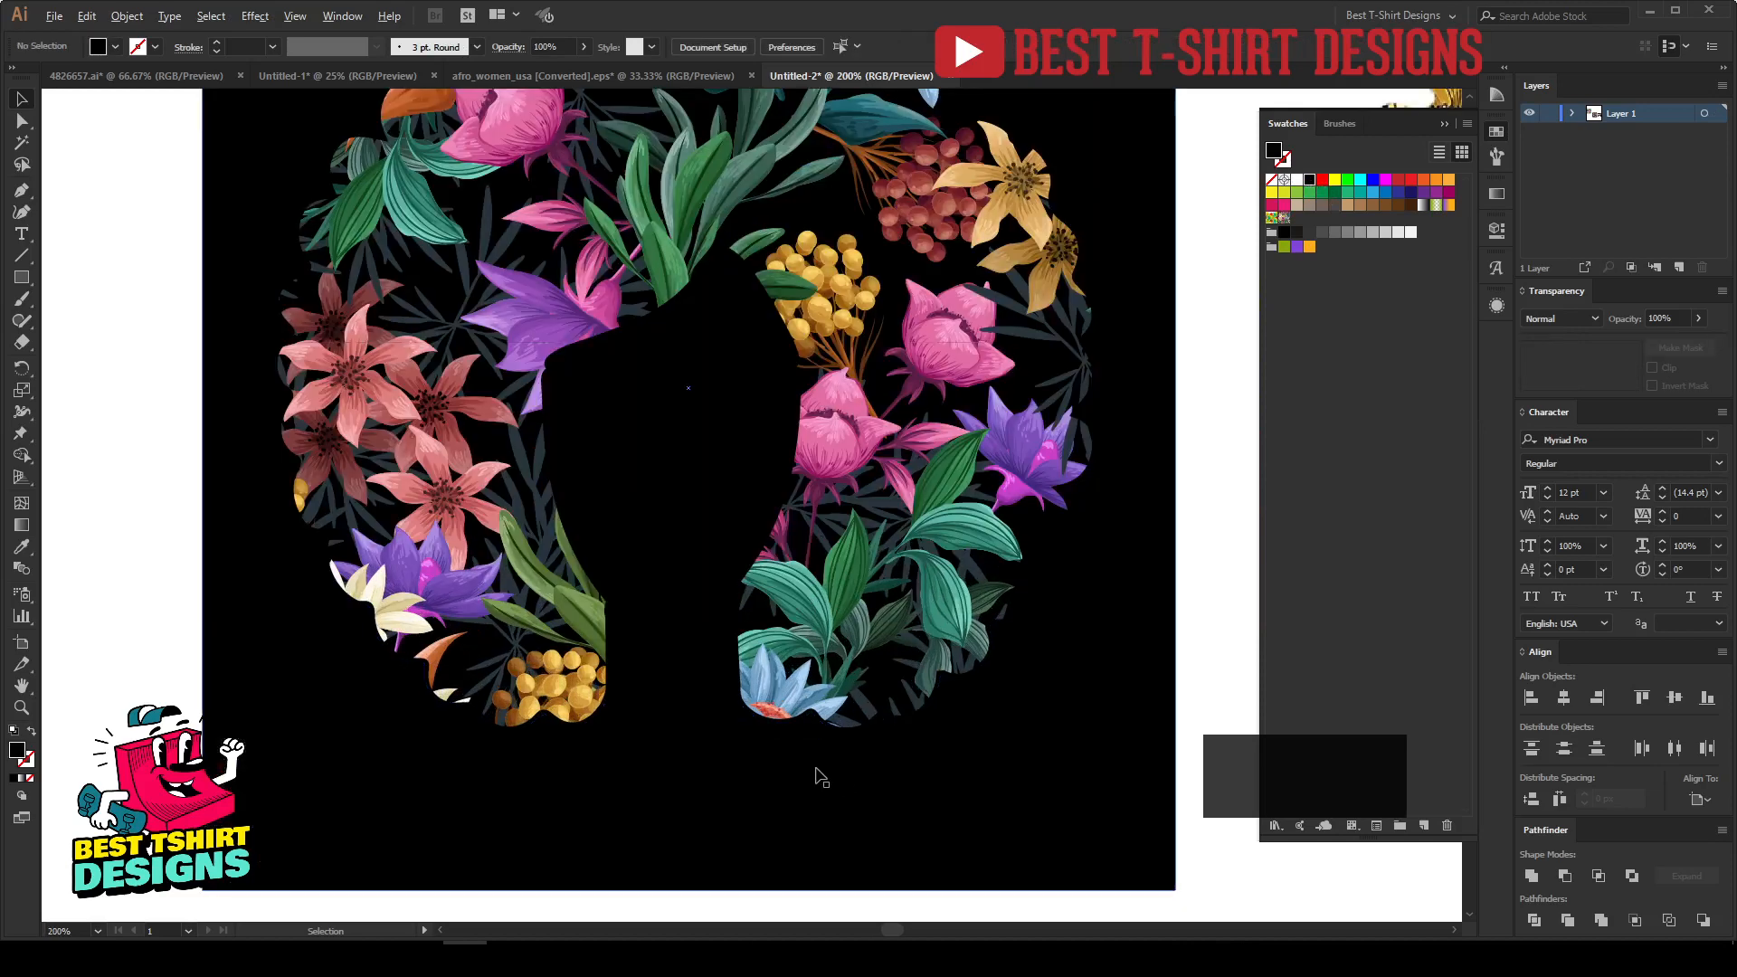
Move the black background rectangle off the floral head into the empty area above the reference image.
scroll(735, 696, down, 3)
drag(766, 744, 1040, 323)
click(726, 670)
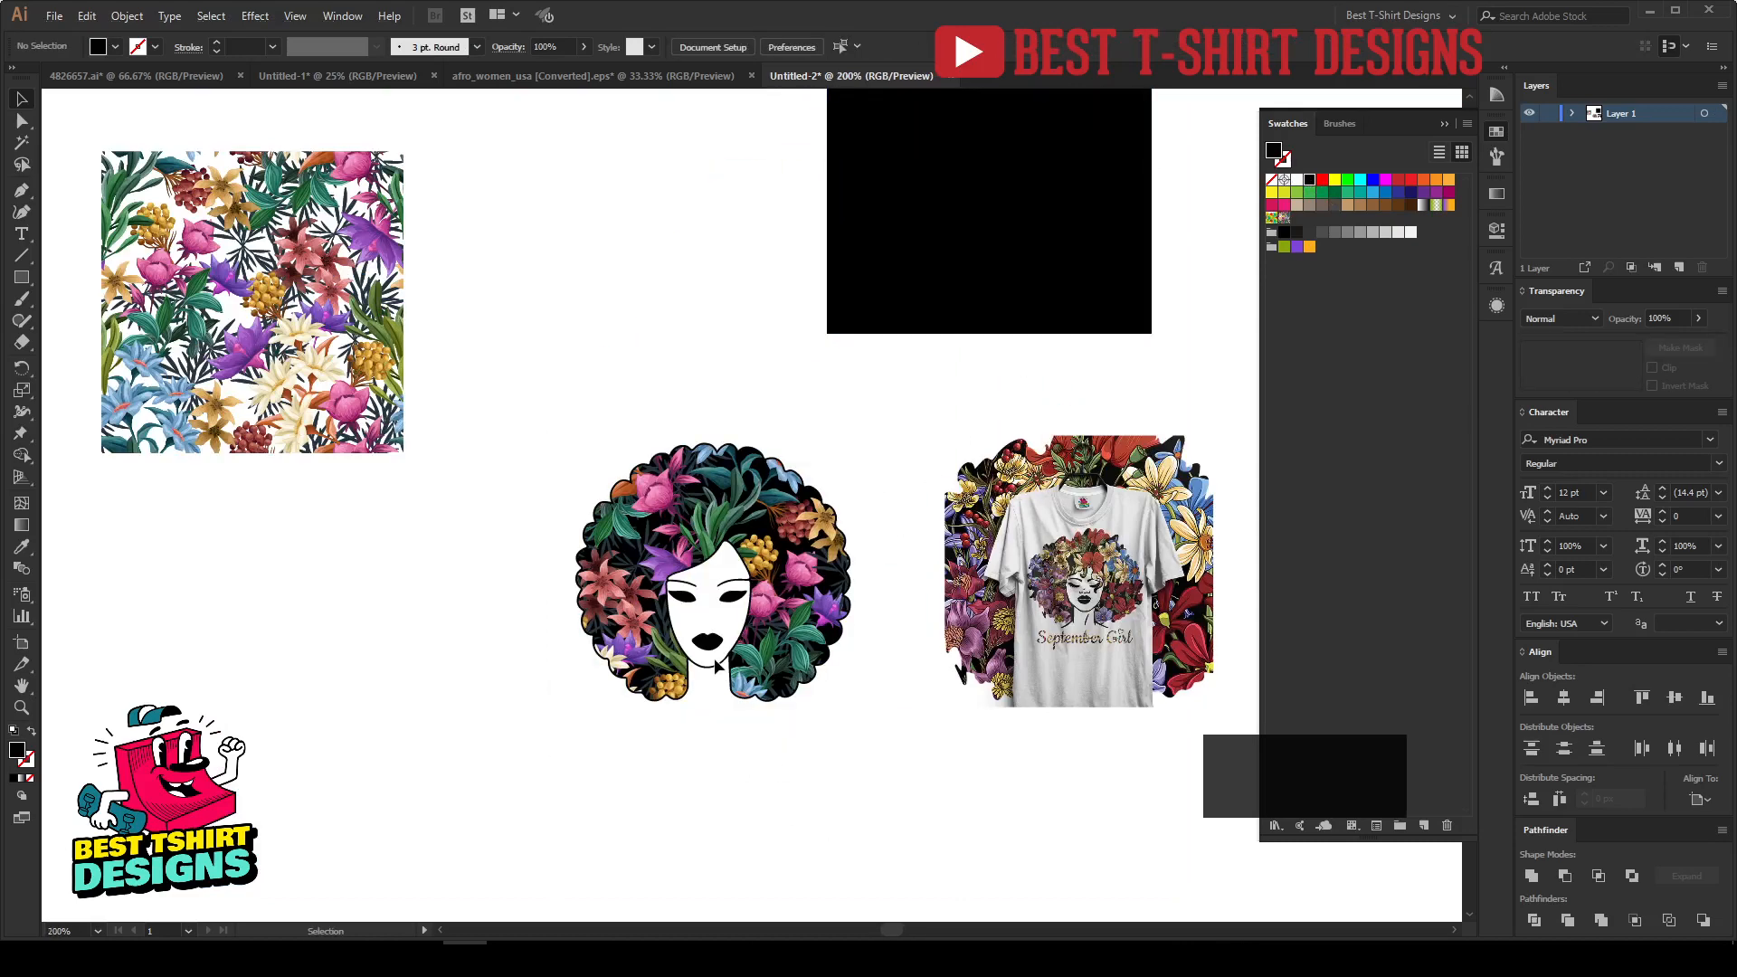
Draw a closed Pencil shape covering the face, with four paint-like drips running down below the neck opening.
scroll(714, 659, up, 3)
scroll(605, 720, down, 1)
scroll(784, 832, up, 1)
scroll(783, 833, up, 1)
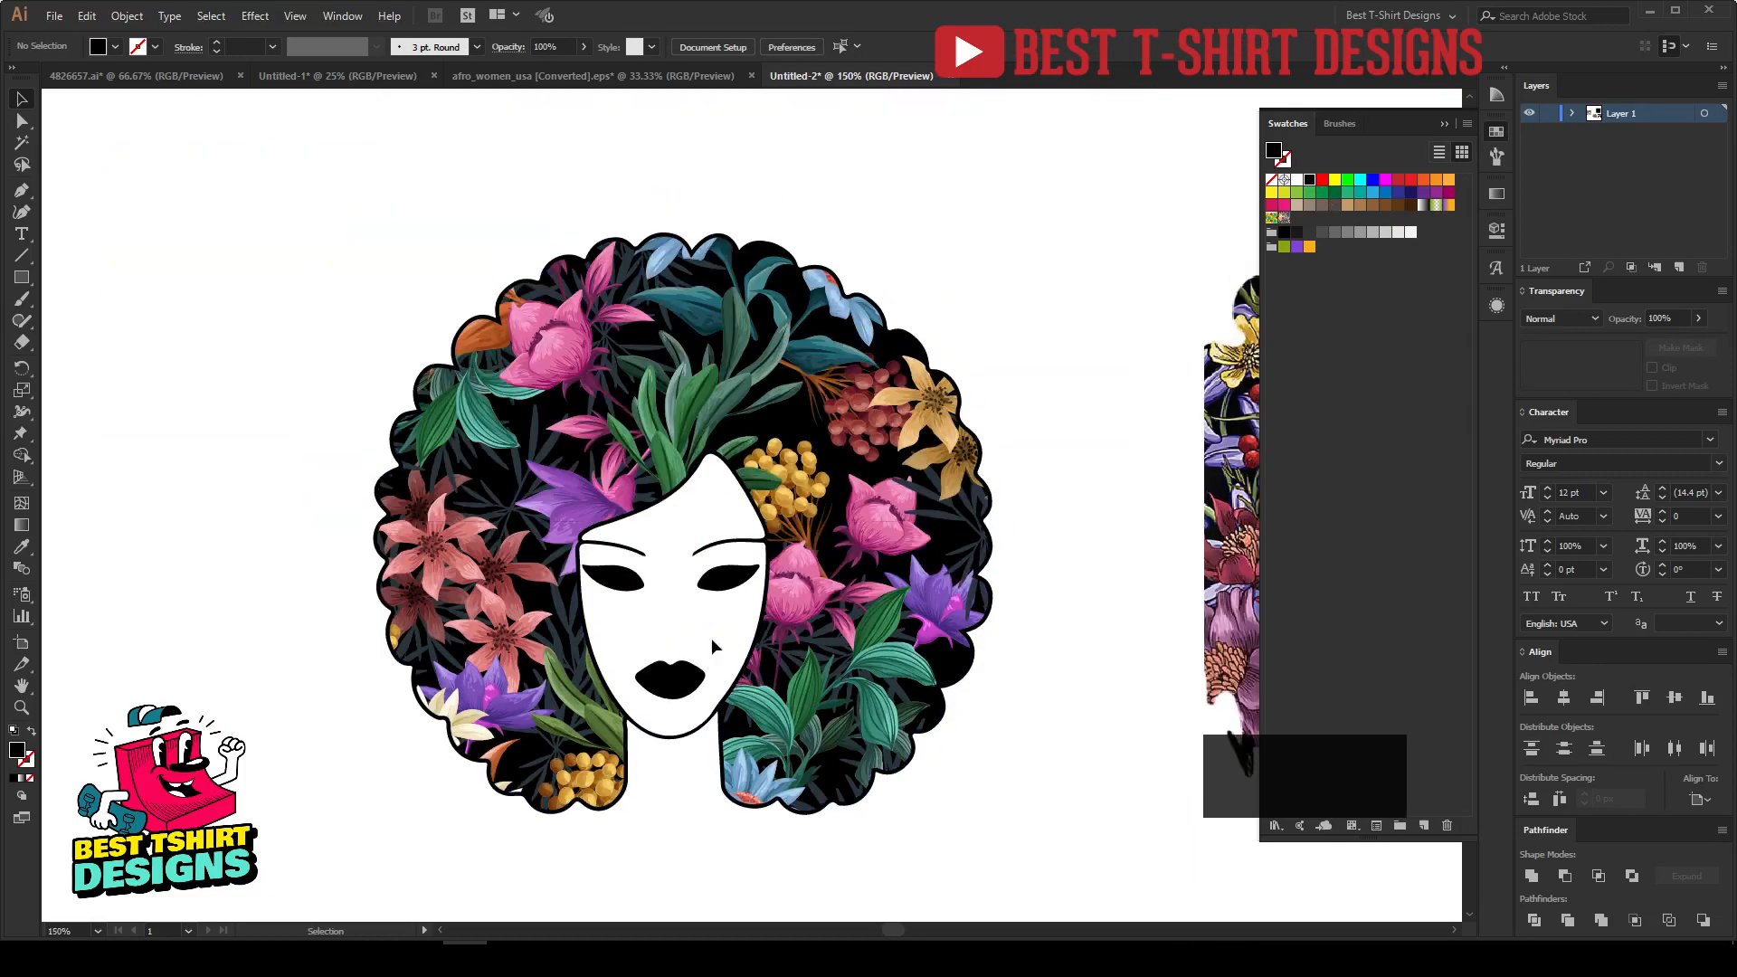
scroll(709, 643, up, 1)
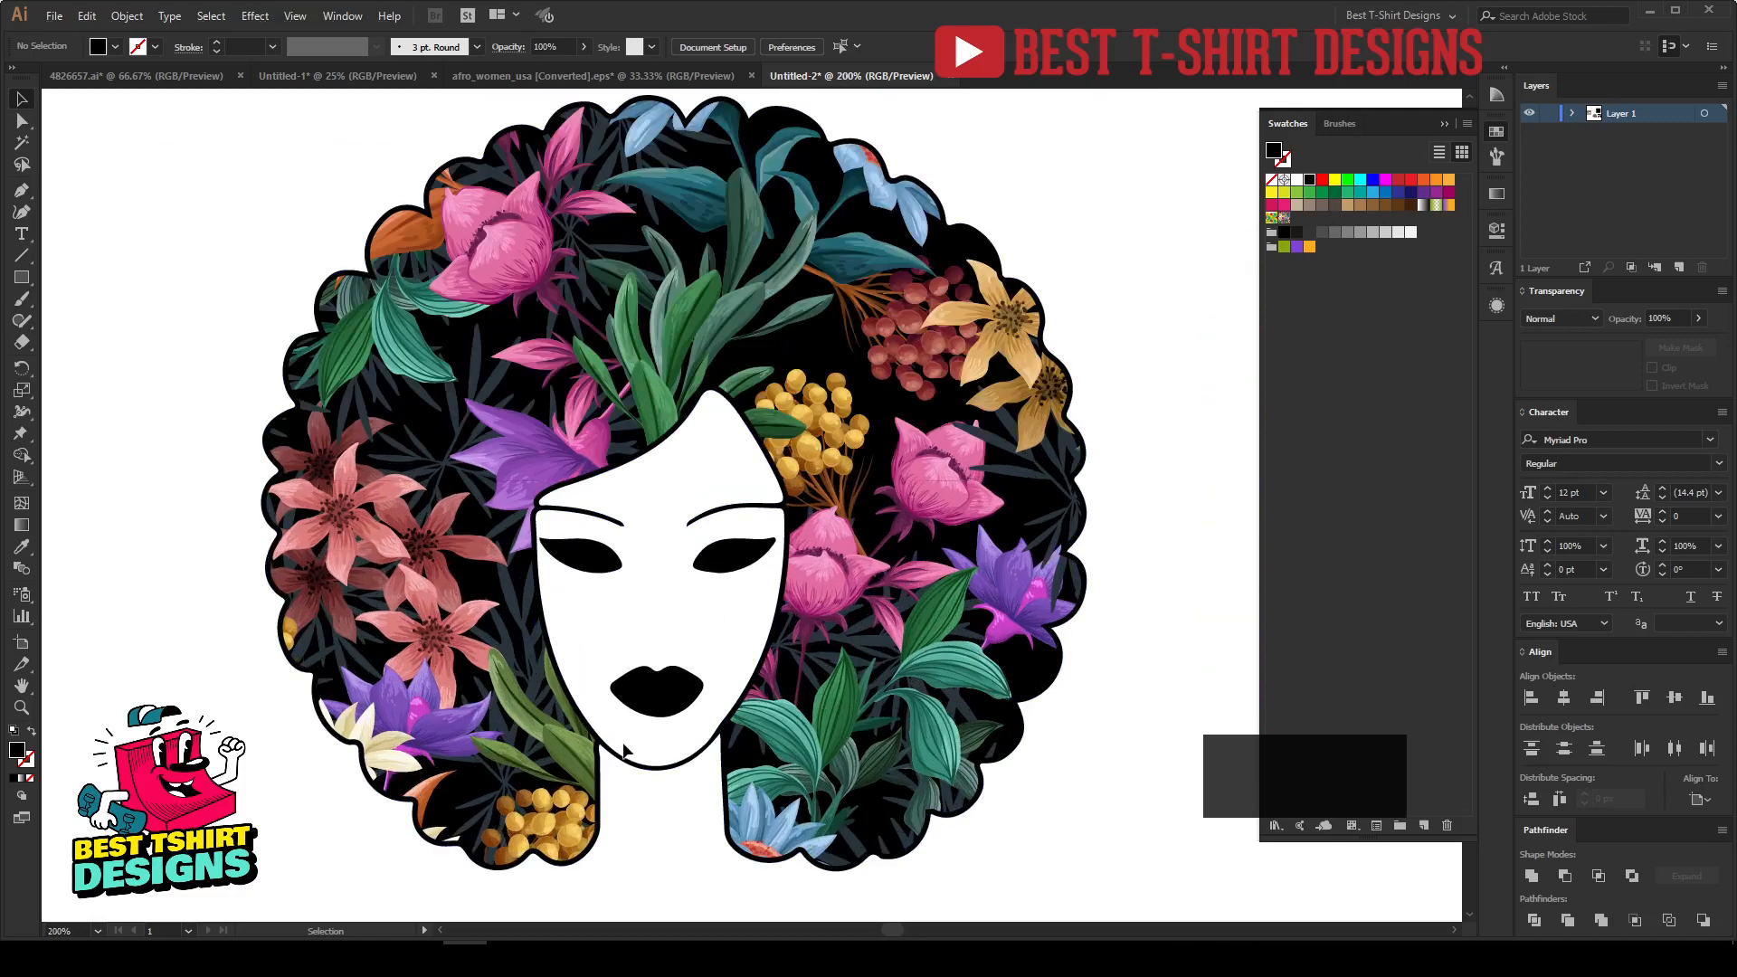
scroll(661, 733, down, 3)
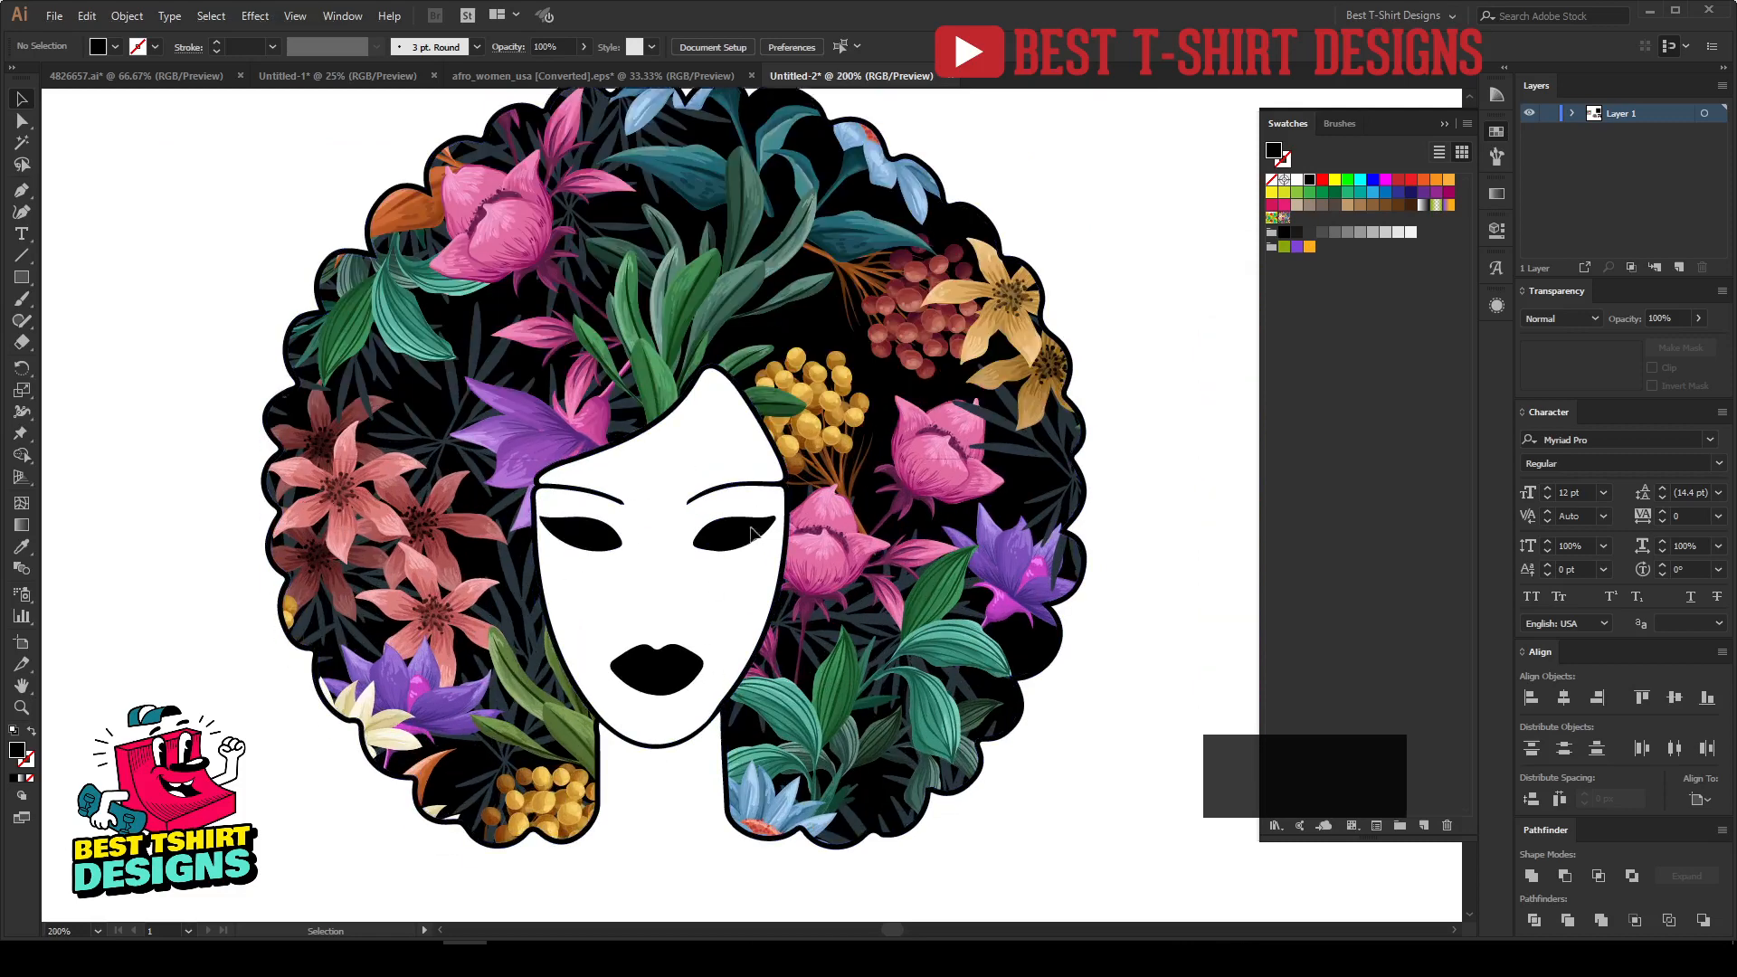
scroll(657, 719, up, 1)
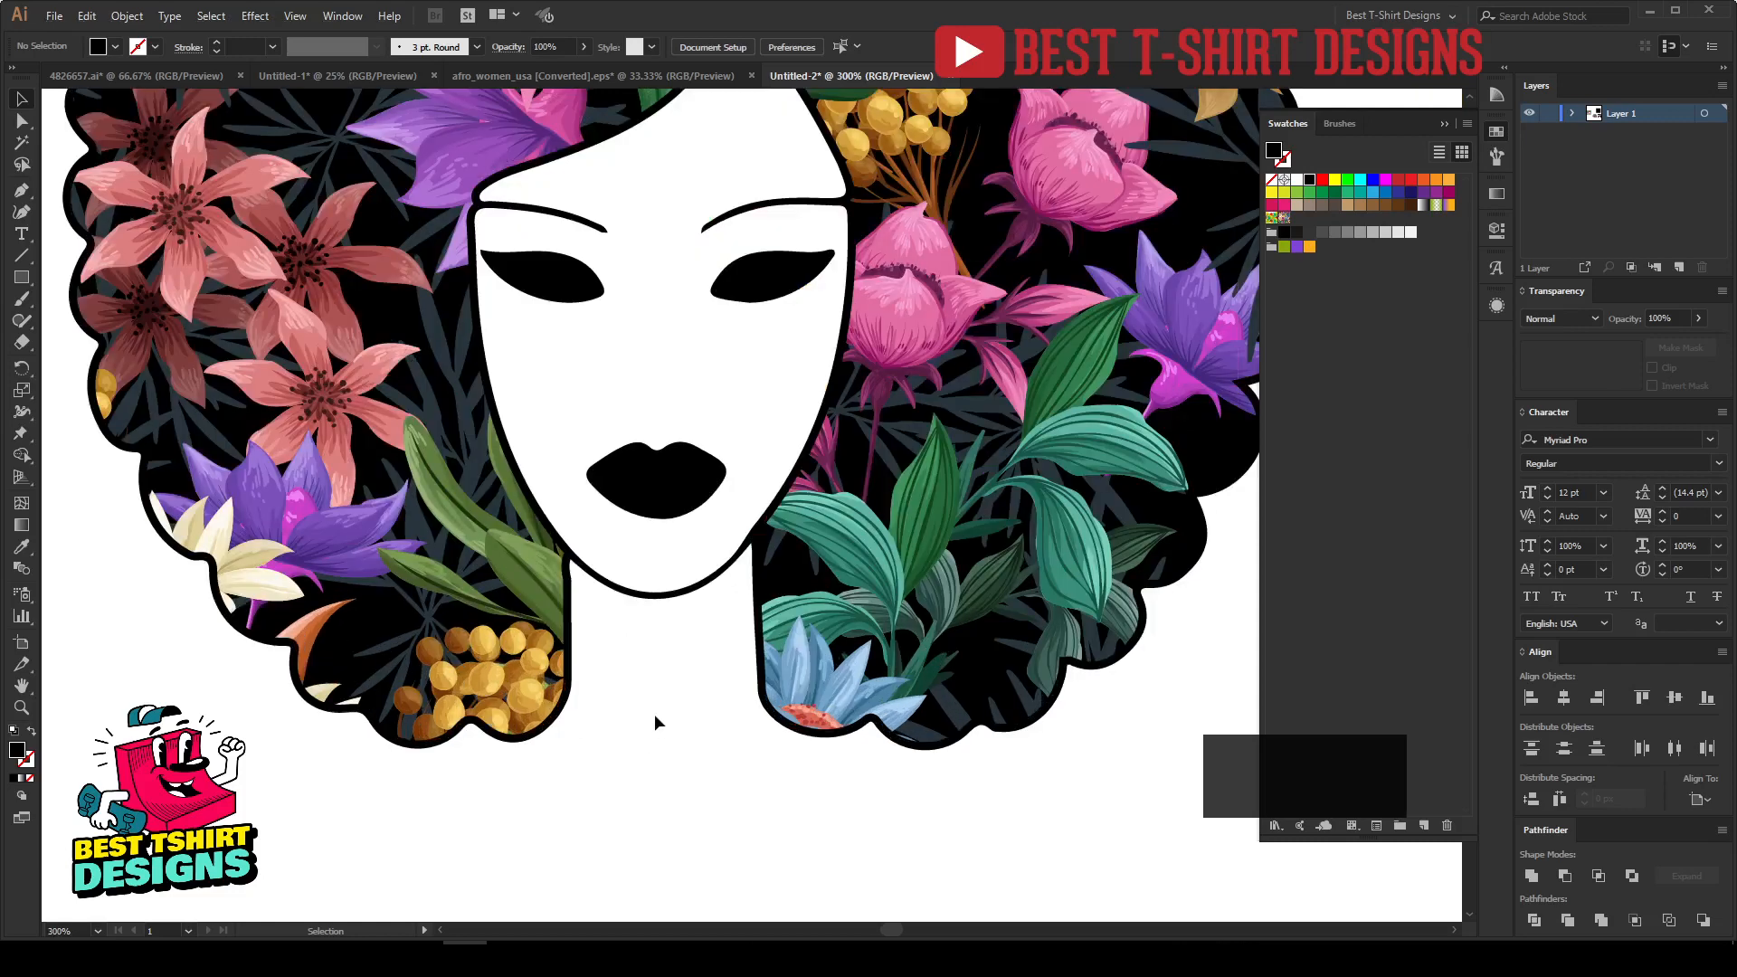
key(n)
scroll(575, 769, up, 1)
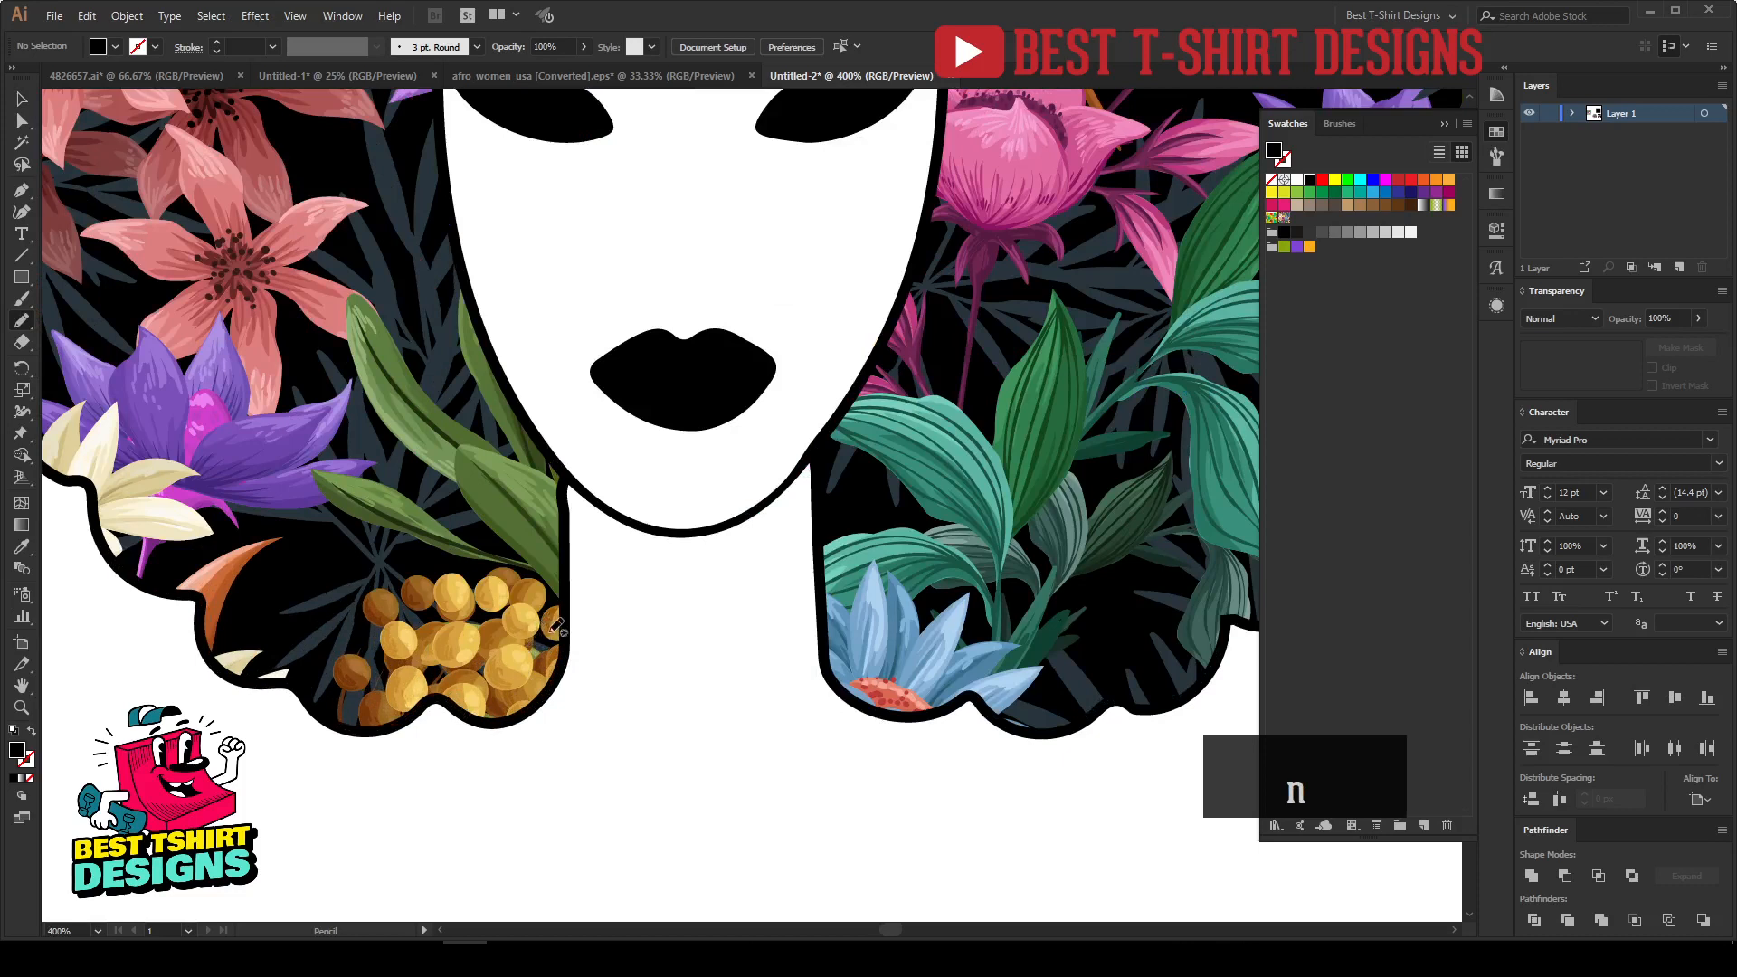
mouse_move(563, 637)
mouse_down()
mouse_move(549, 701)
mouse_move(573, 709)
mouse_move(597, 656)
mouse_move(626, 684)
mouse_up()
mouse_move(672, 760)
mouse_down()
mouse_move(692, 673)
mouse_move(708, 825)
mouse_move(753, 800)
mouse_move(745, 612)
mouse_move(779, 709)
mouse_move(779, 782)
mouse_move(808, 808)
mouse_up()
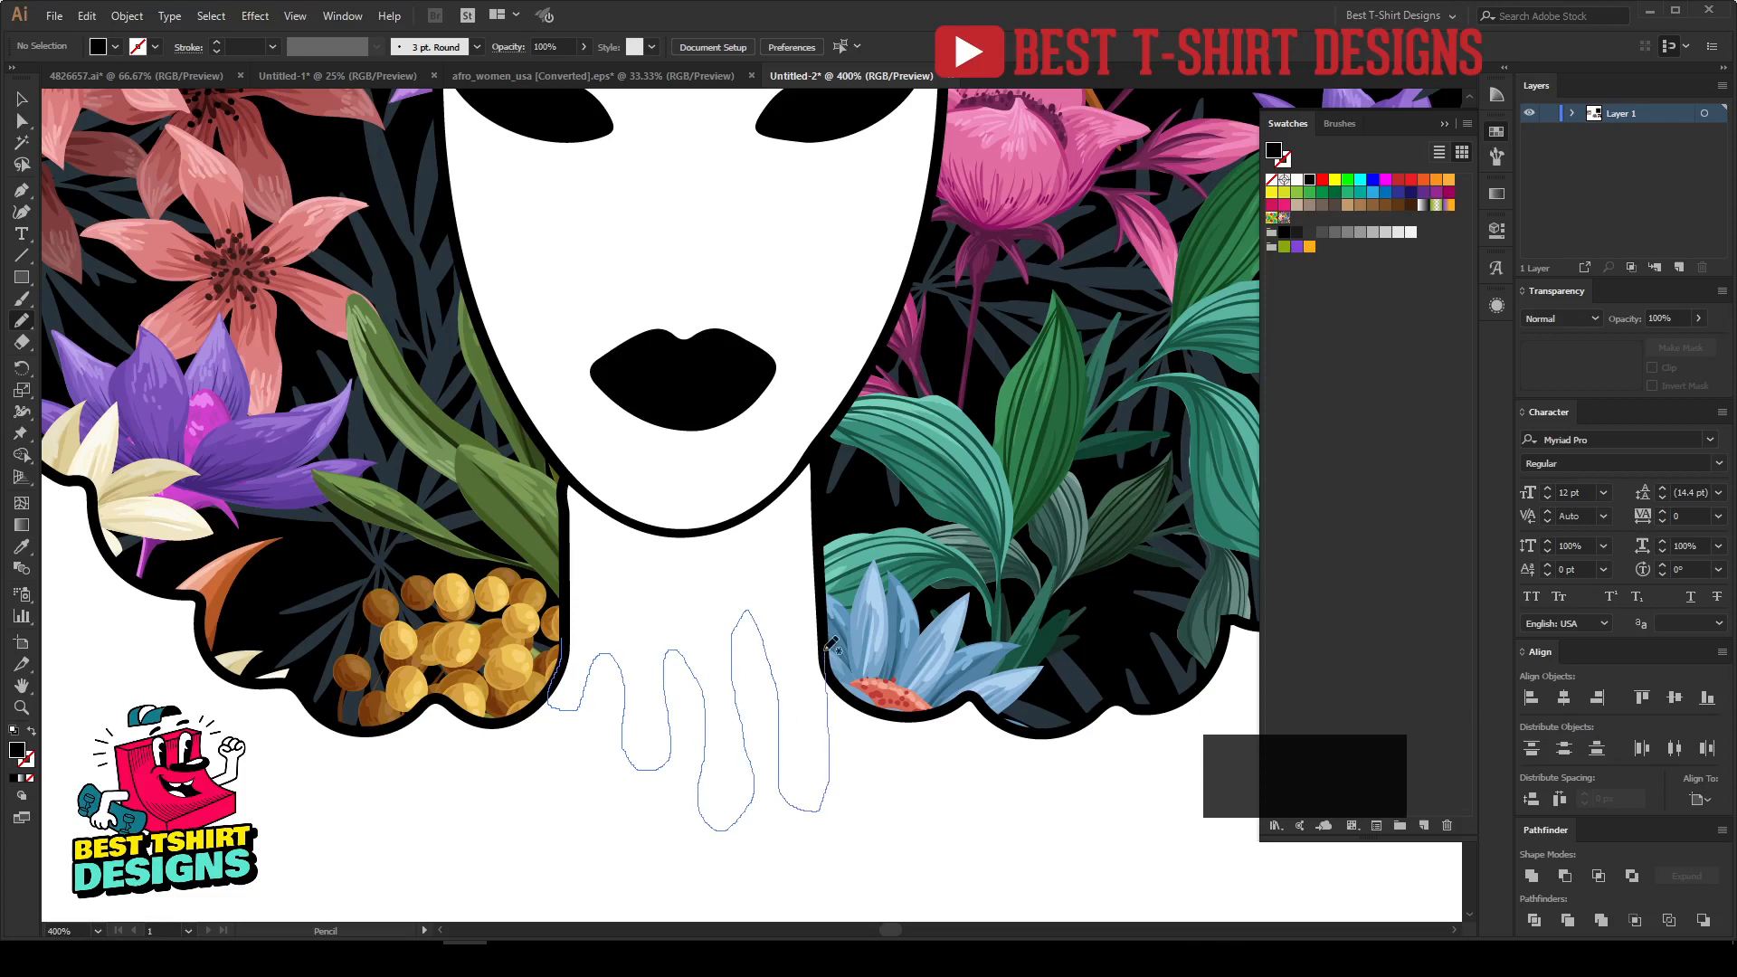
mouse_move(941, 523)
mouse_down()
mouse_move(1037, 399)
mouse_move(1100, 179)
mouse_up()
mouse_move(349, 58)
mouse_down()
mouse_move(297, 290)
mouse_move(411, 499)
mouse_up()
drag(549, 637, 560, 640)
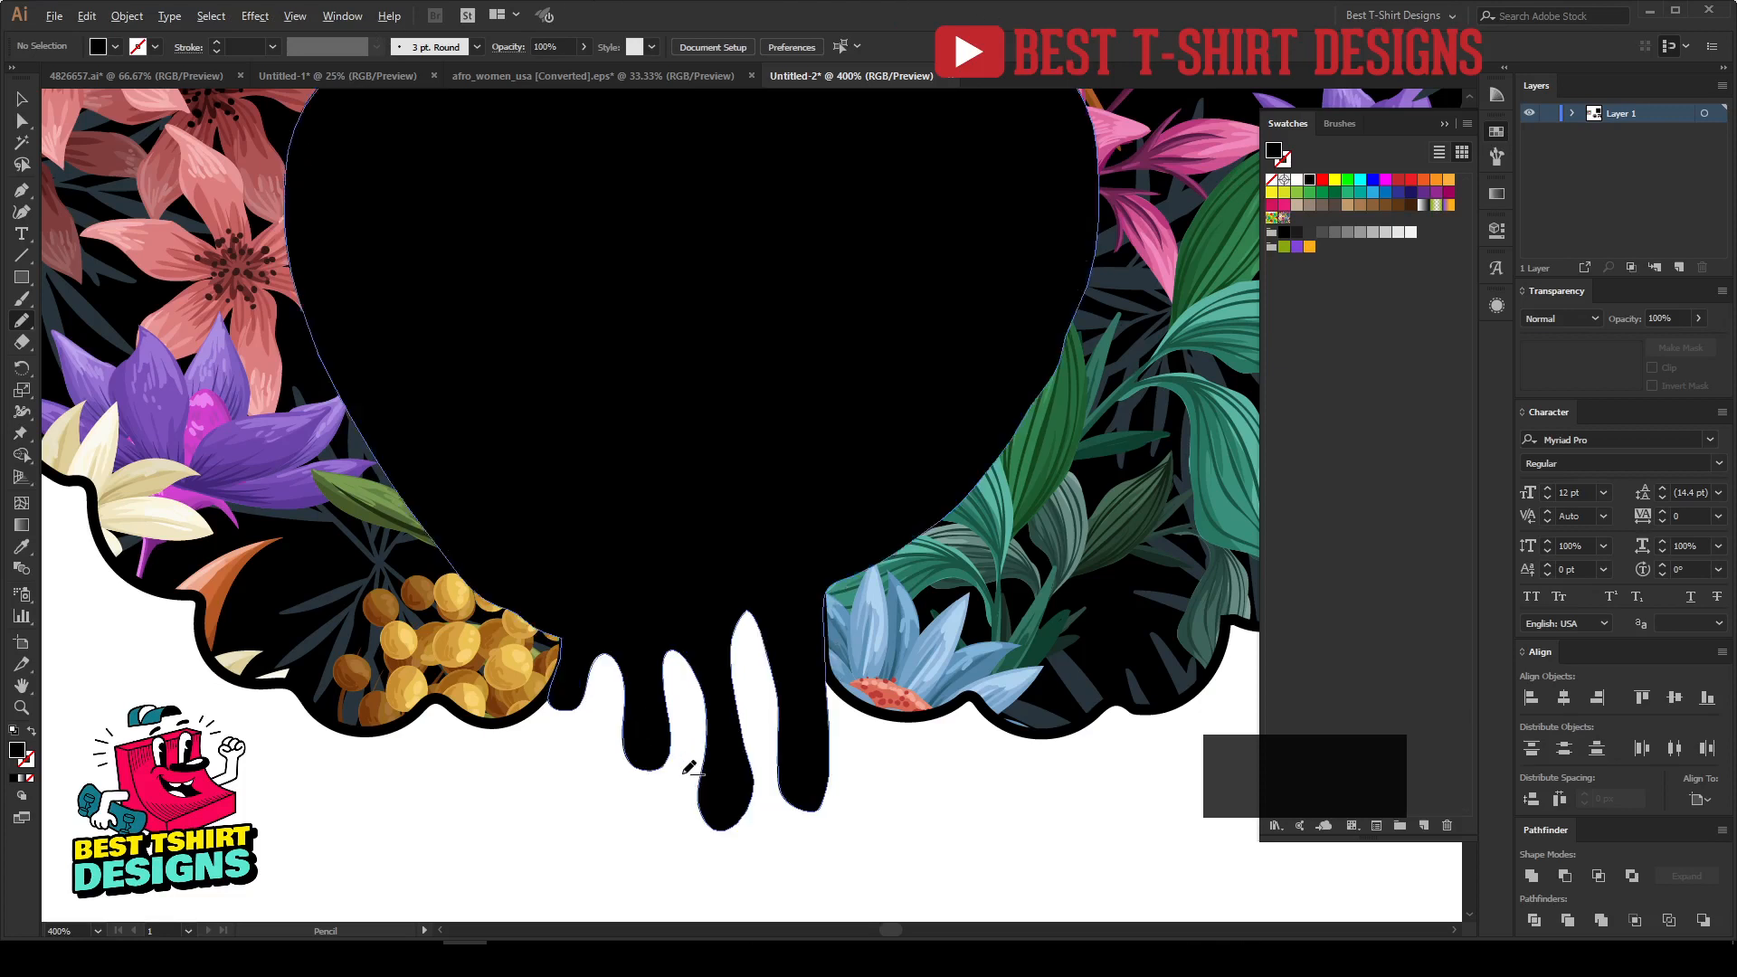
Draw a second Pencil shape covering the forehead and overlapping the dripping face shape.
scroll(686, 770, down, 1)
scroll(667, 676, up, 2)
scroll(840, 423, up, 2)
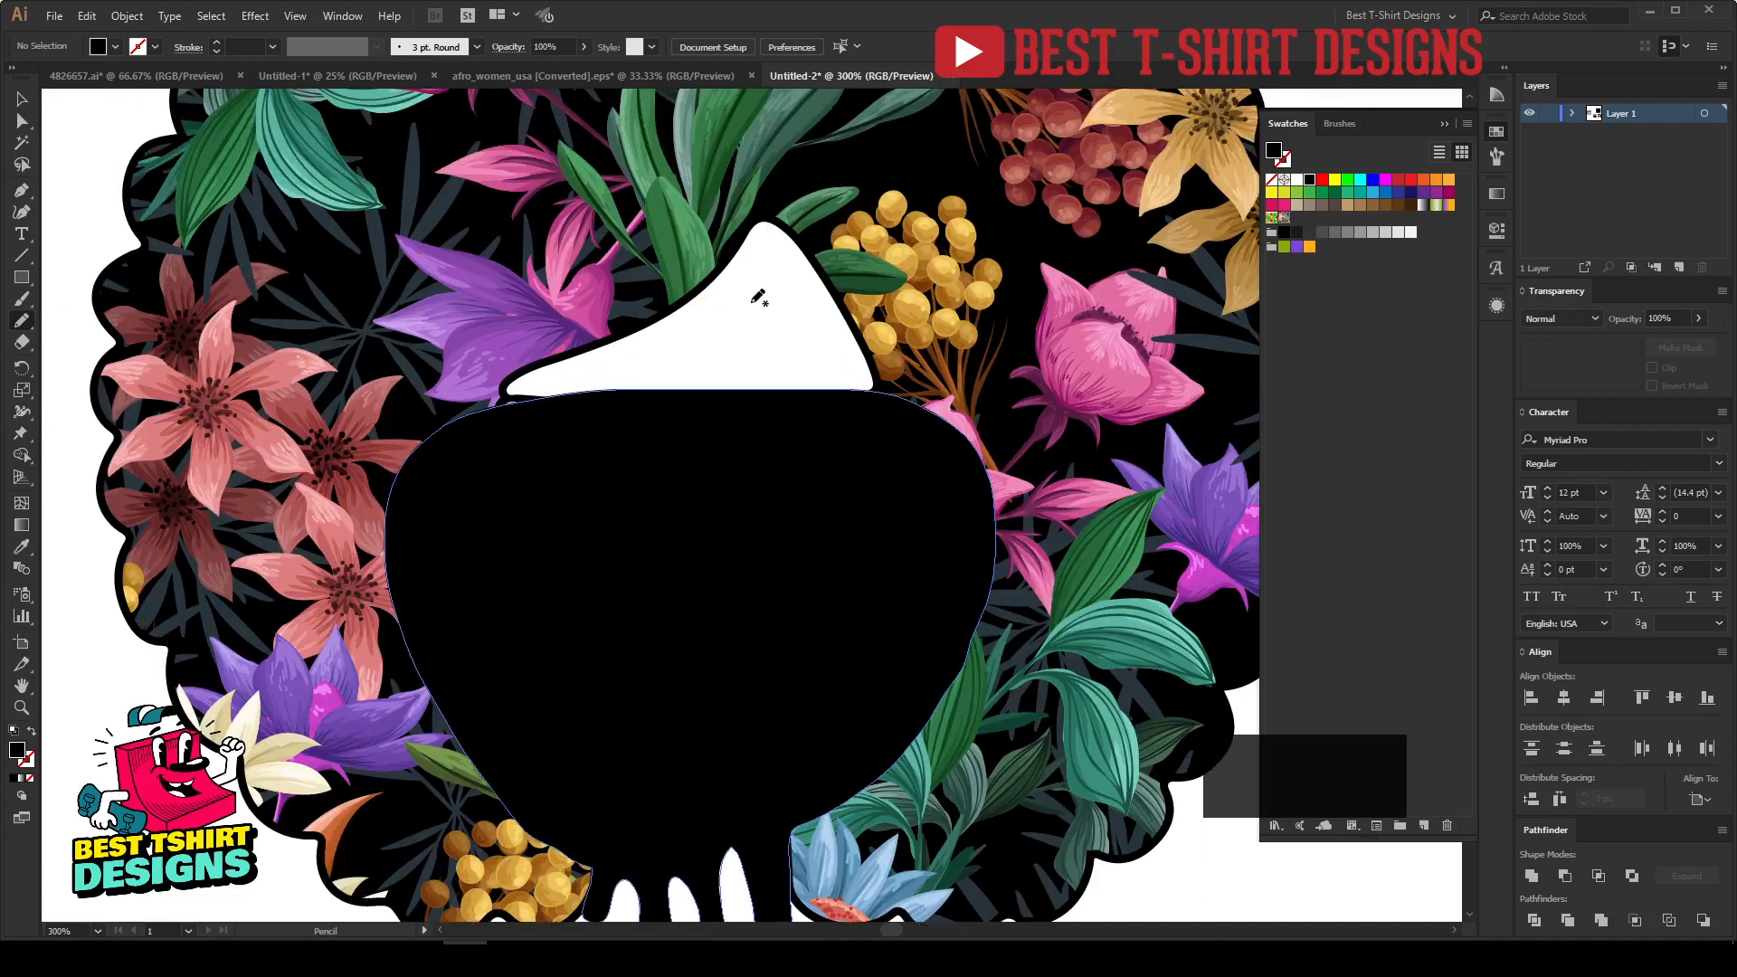
mouse_move(857, 511)
mouse_down()
mouse_move(898, 272)
mouse_move(707, 191)
mouse_up()
drag(493, 444, 580, 496)
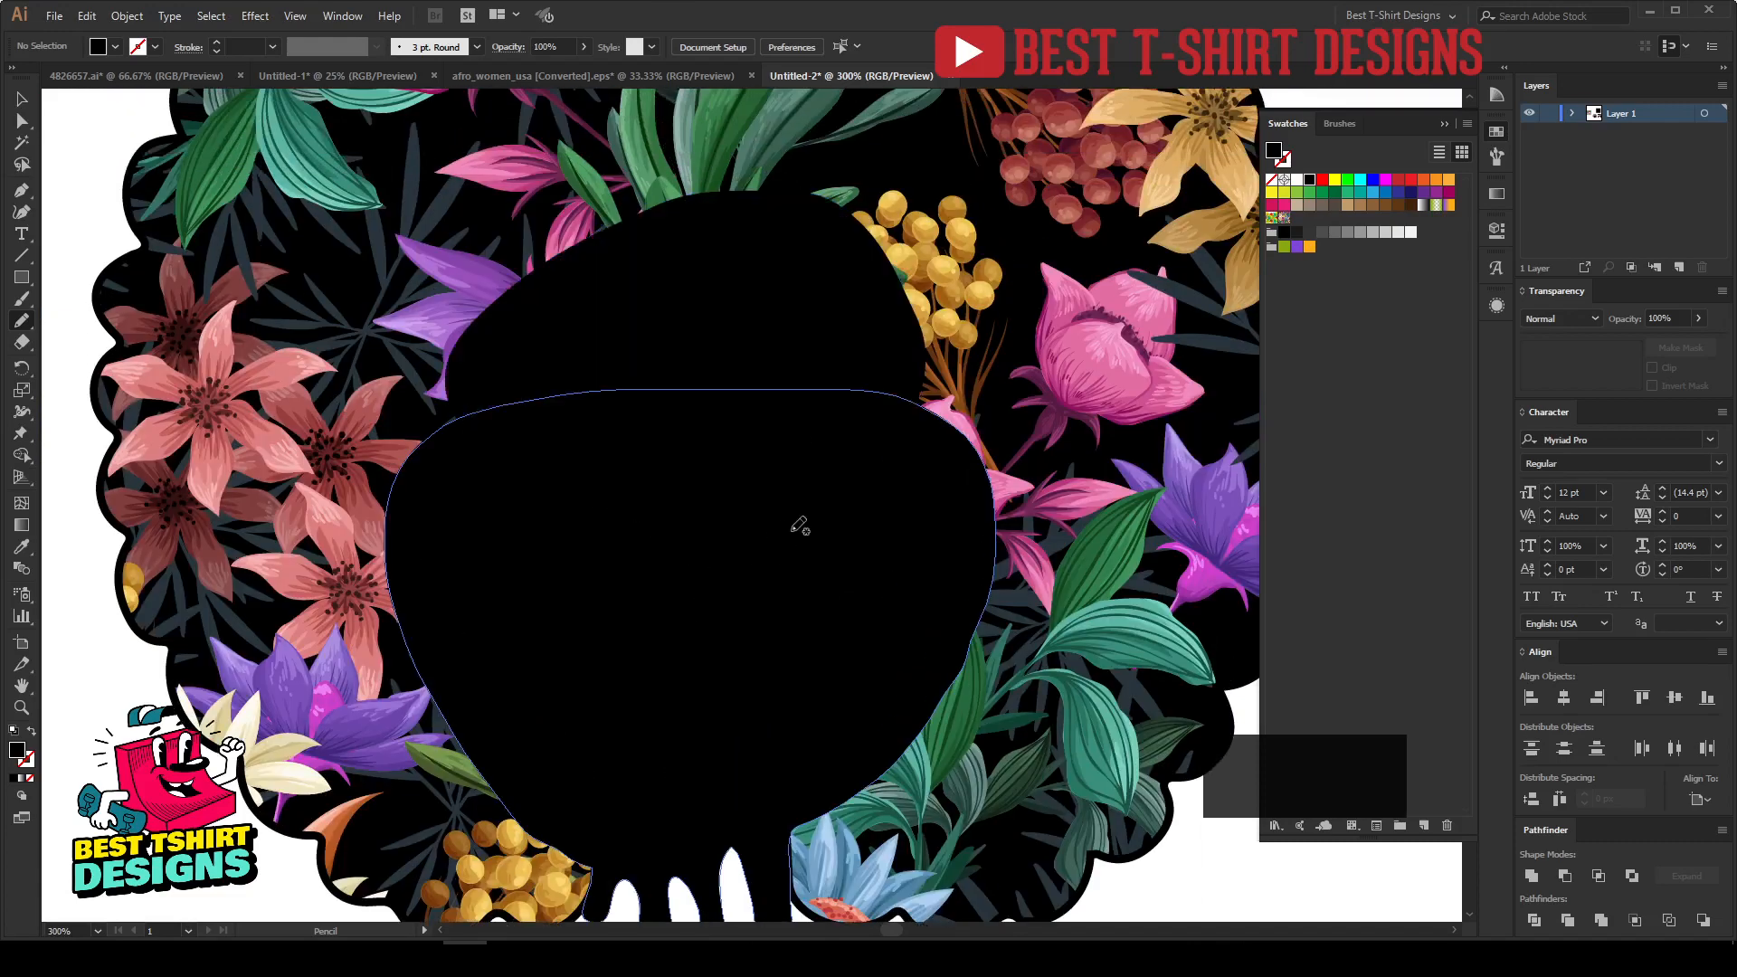
Select both the forehead shape and the dripping face shape and fill them with white.
key(v)
click(793, 505)
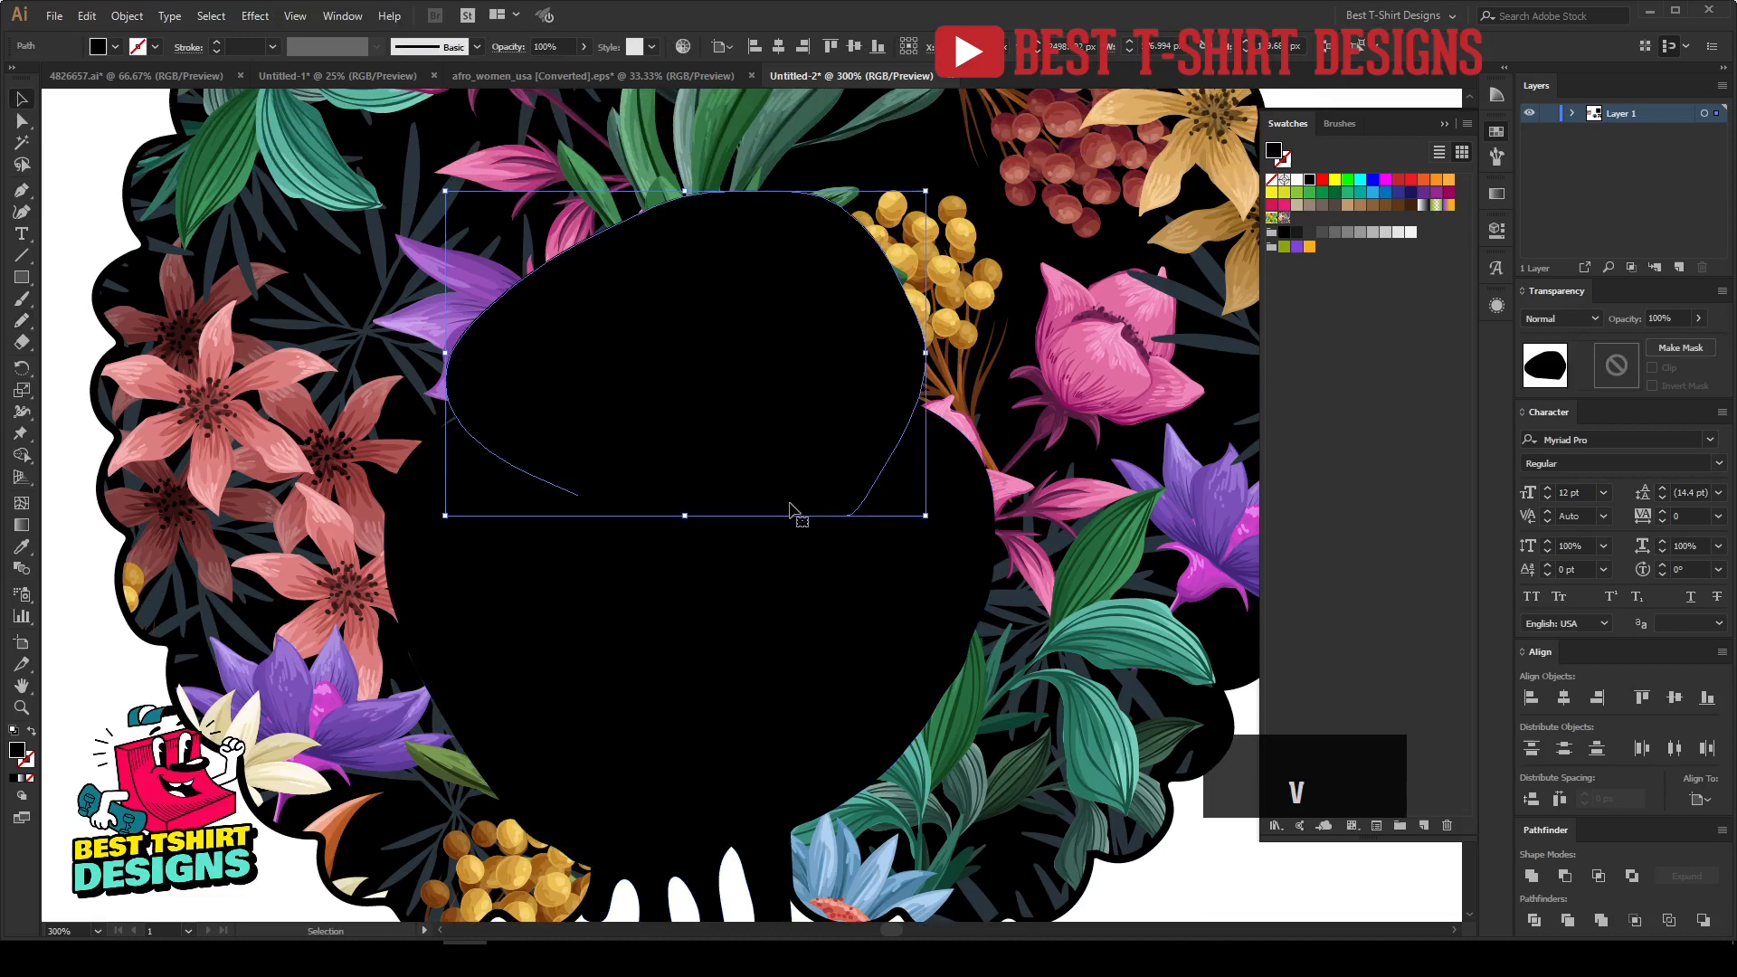
shift+click(810, 600)
click(1296, 181)
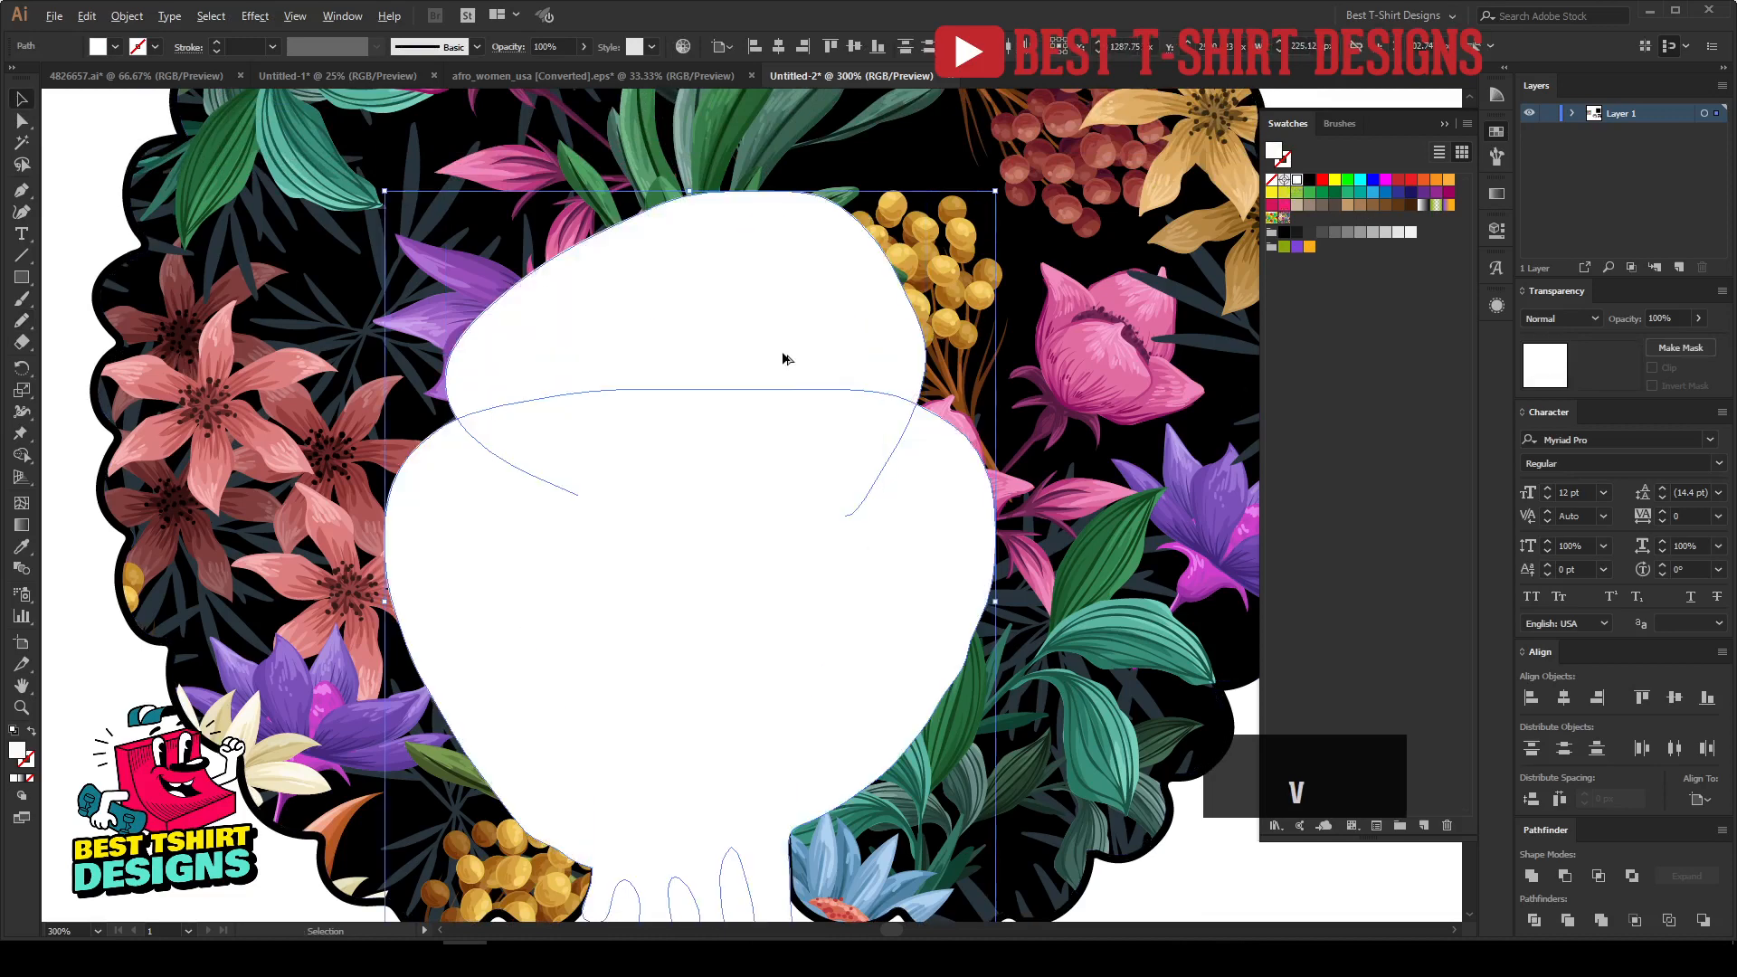
scroll(782, 353, down, 1)
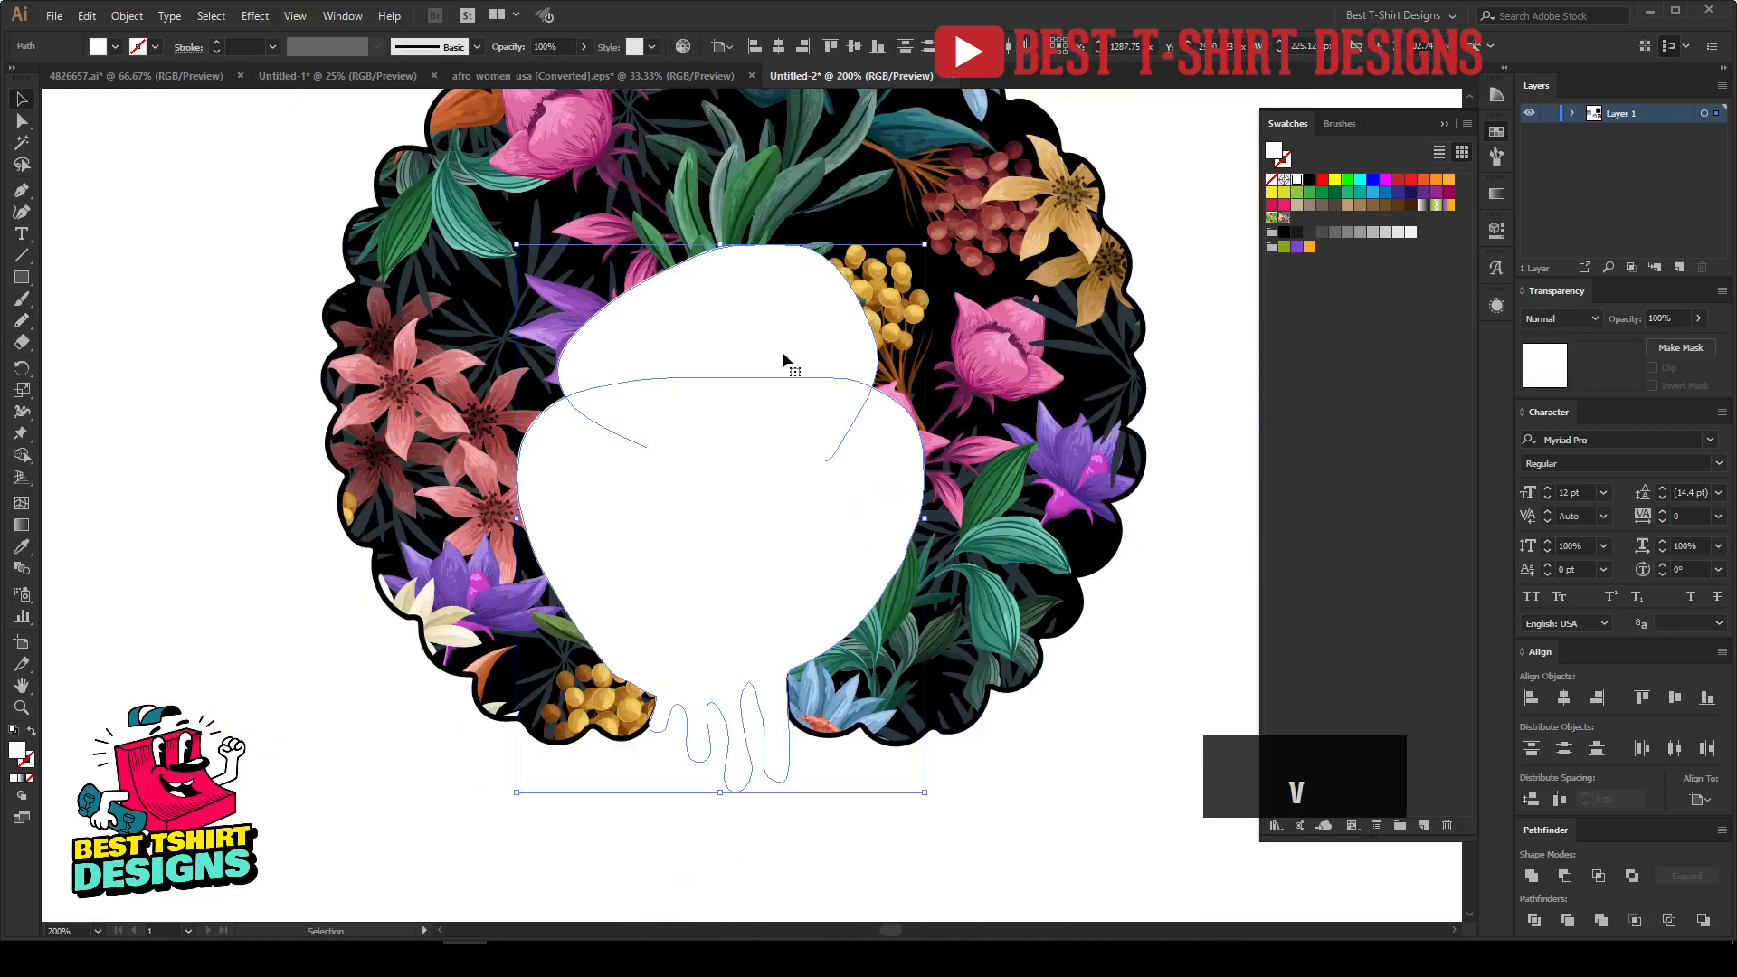
Unite the two white shapes into one and place it behind the floral head artwork.
click(1530, 877)
key(ctrl+x)
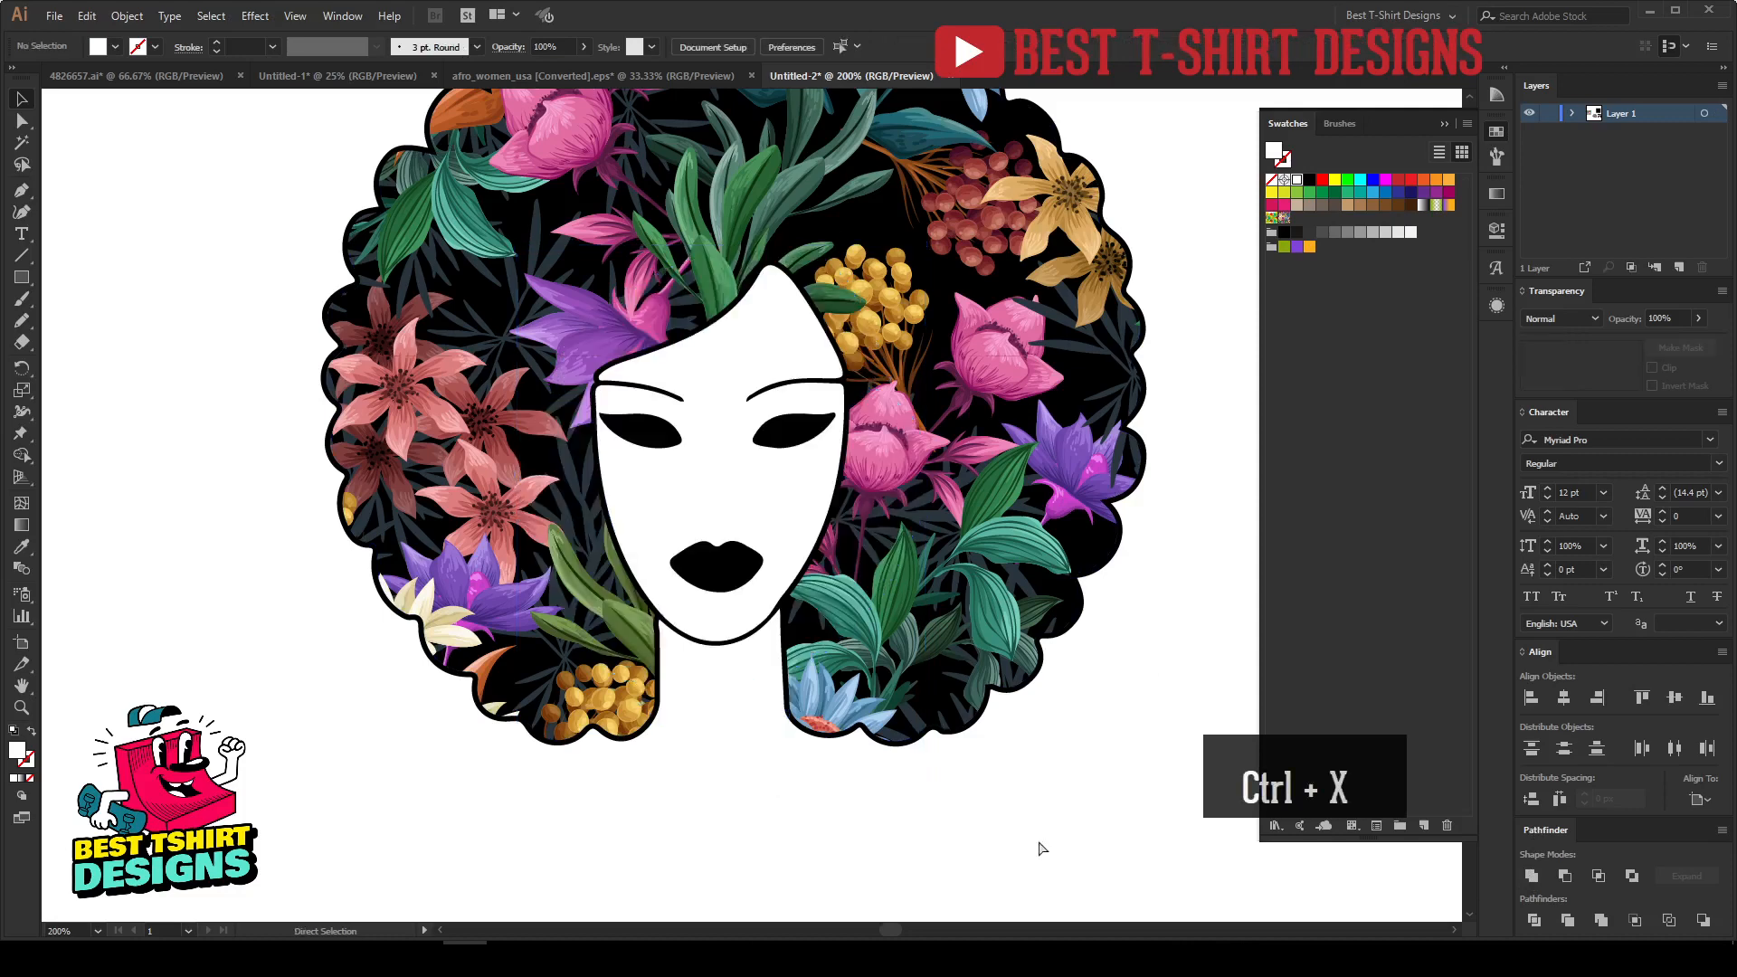
key(ctrl+b)
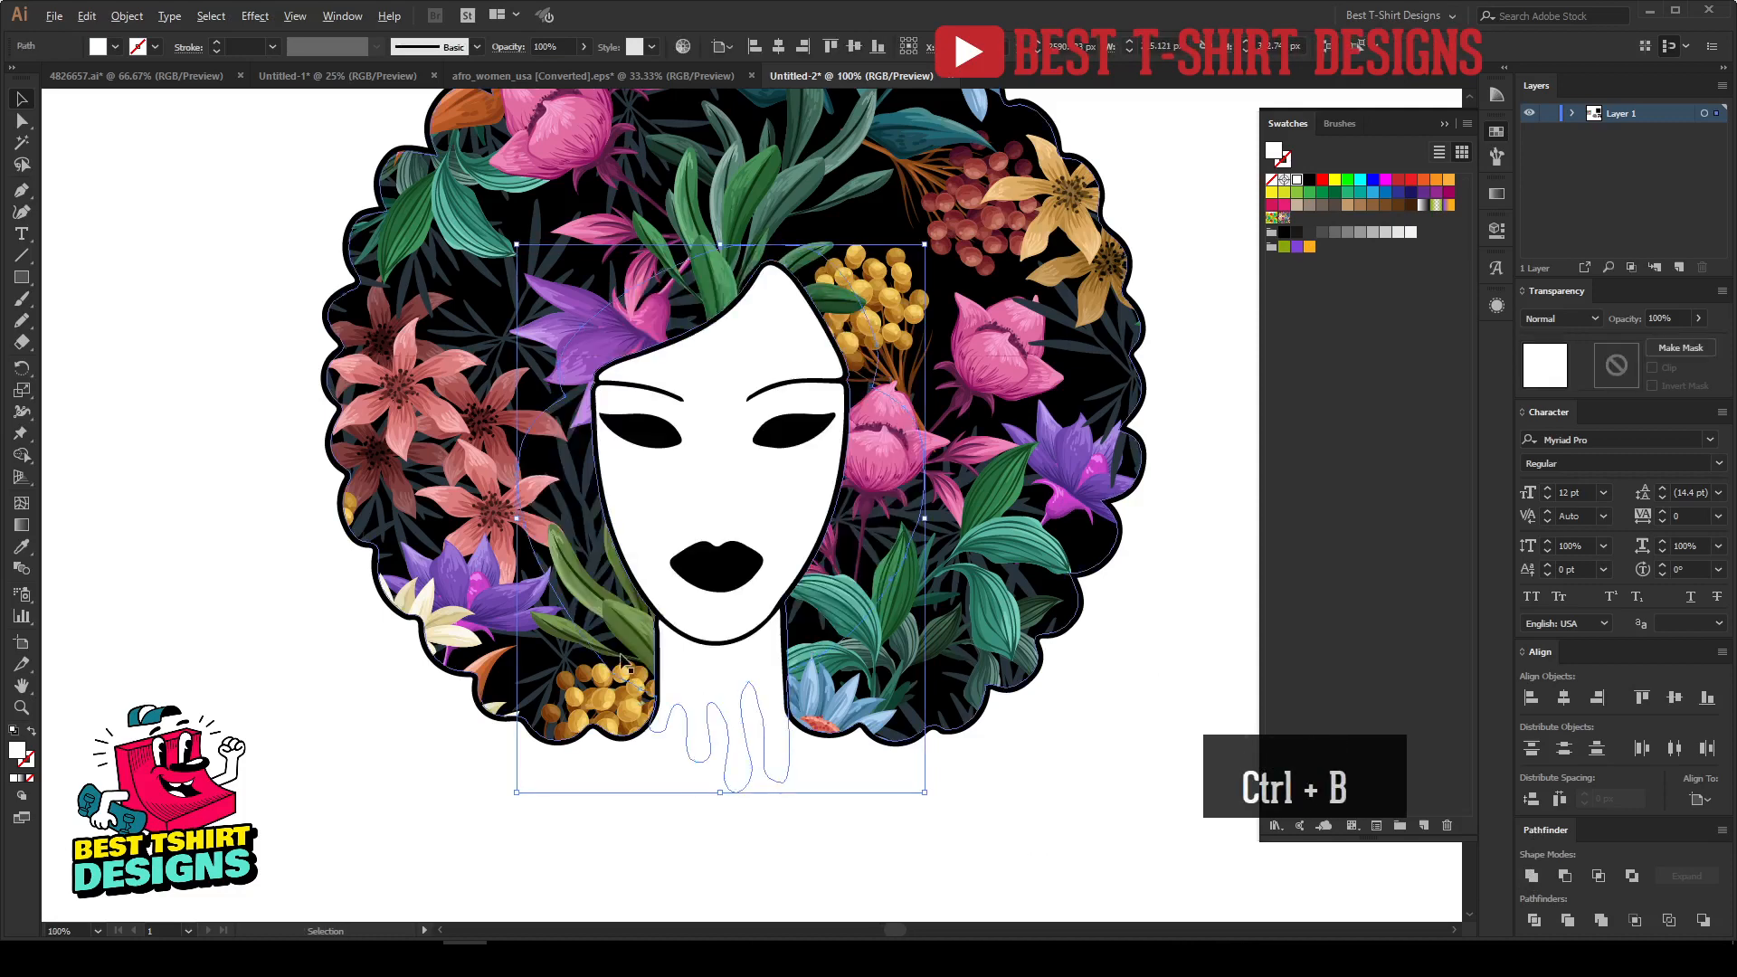
Move the black background rectangle back over the design and send it behind the floral head and white dripping shape.
scroll(620, 654, down, 2)
drag(976, 117, 566, 742)
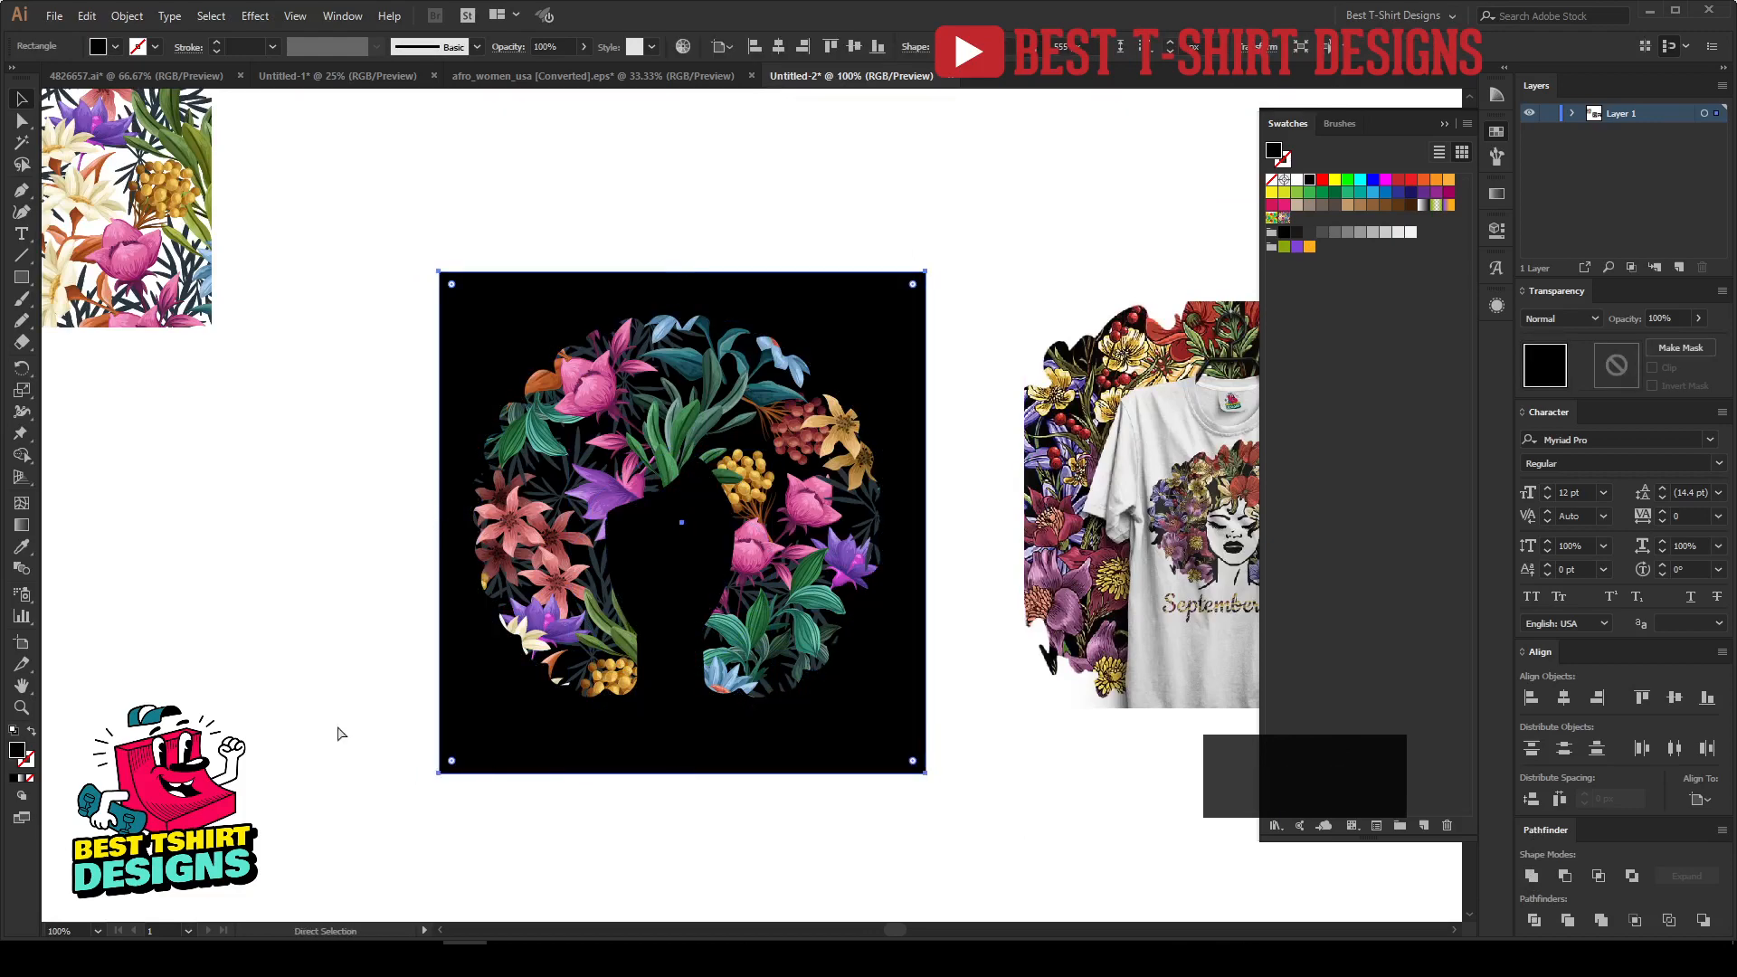
key(ctrl+bracketleft)
click(237, 648)
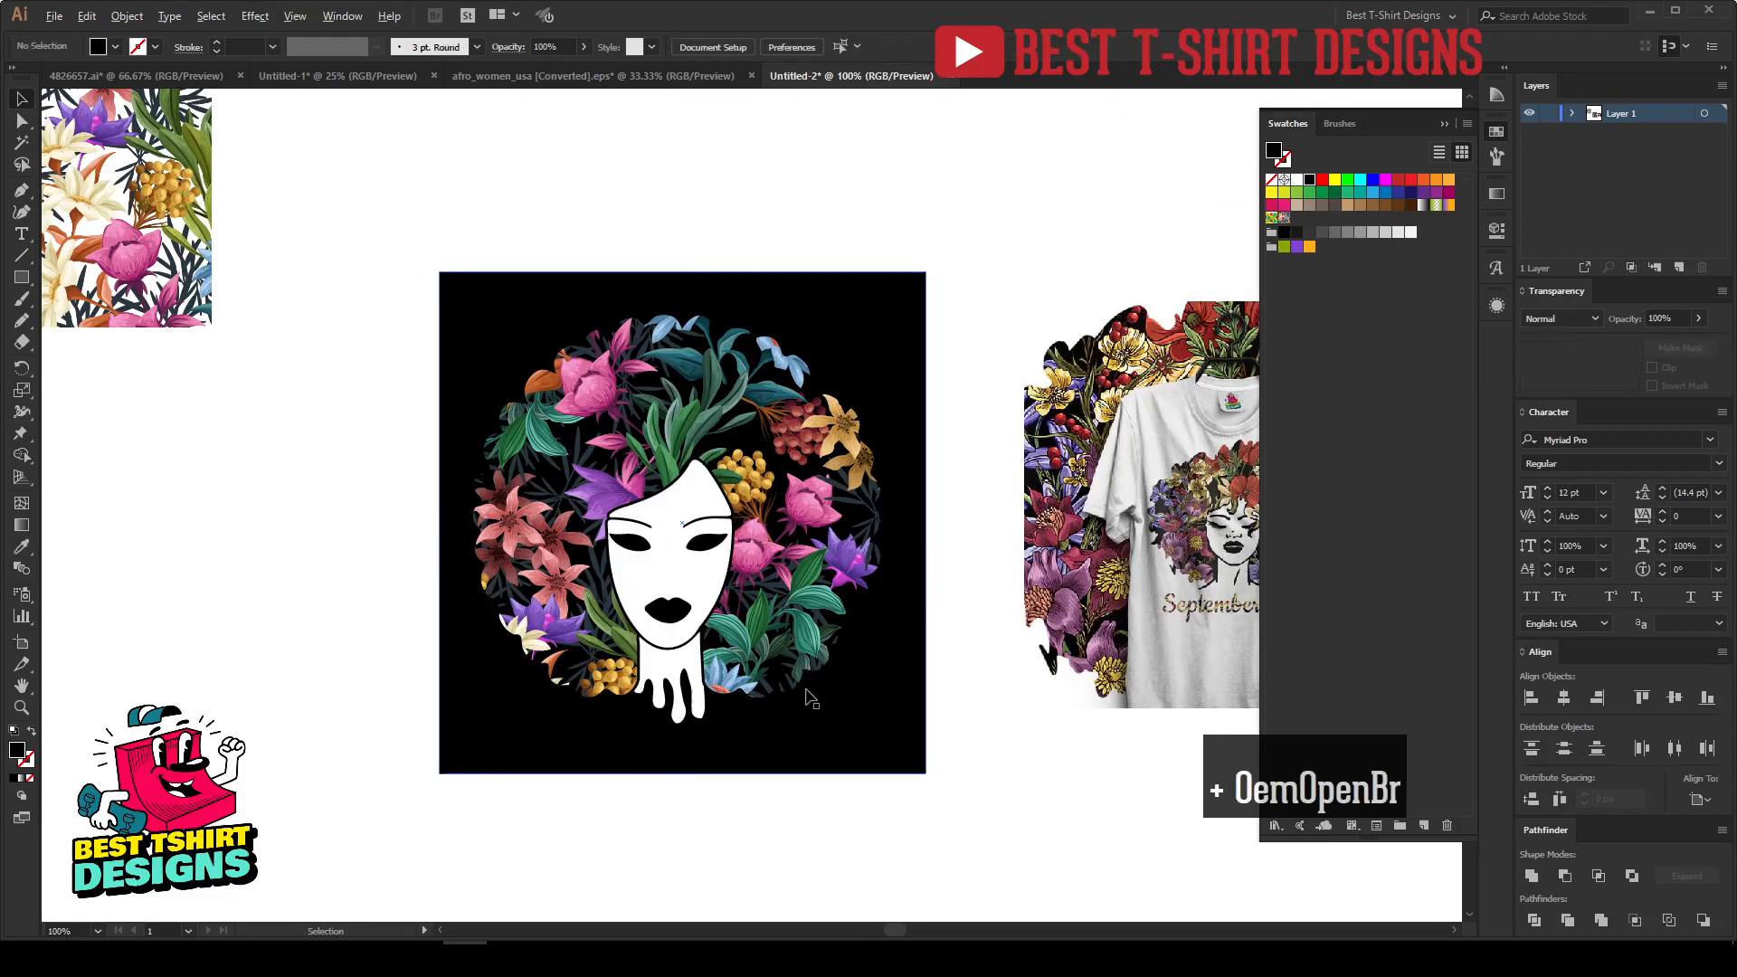
scroll(807, 691, up, 1)
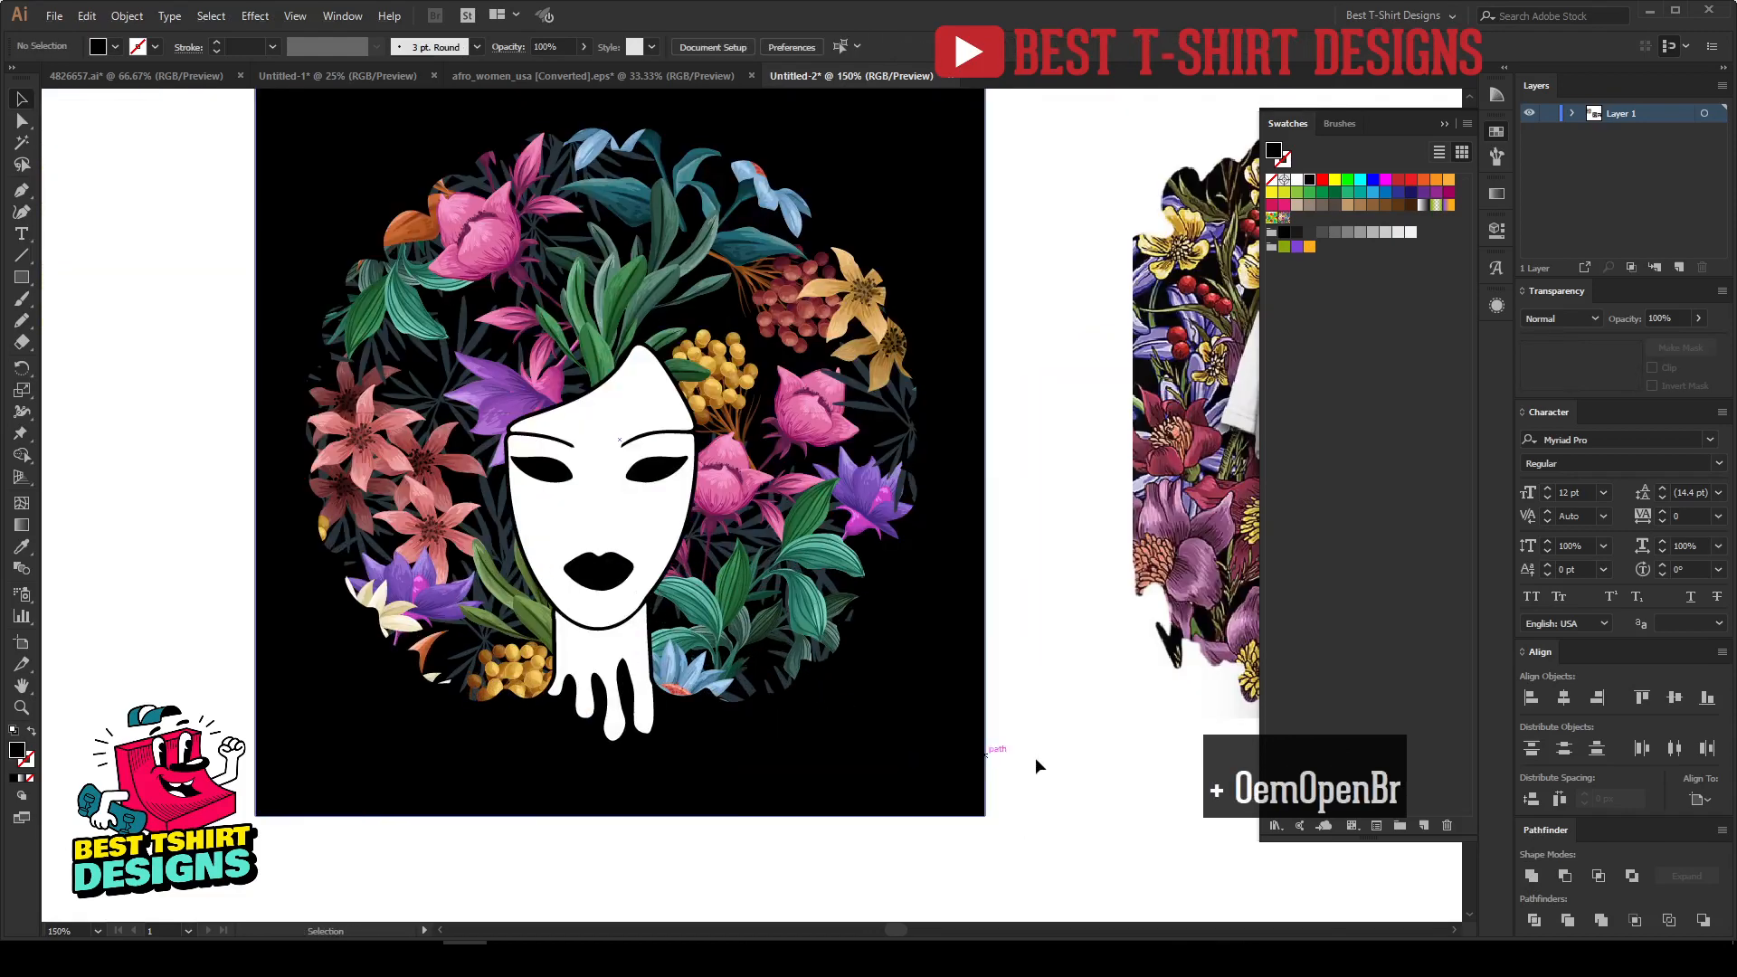
click(758, 709)
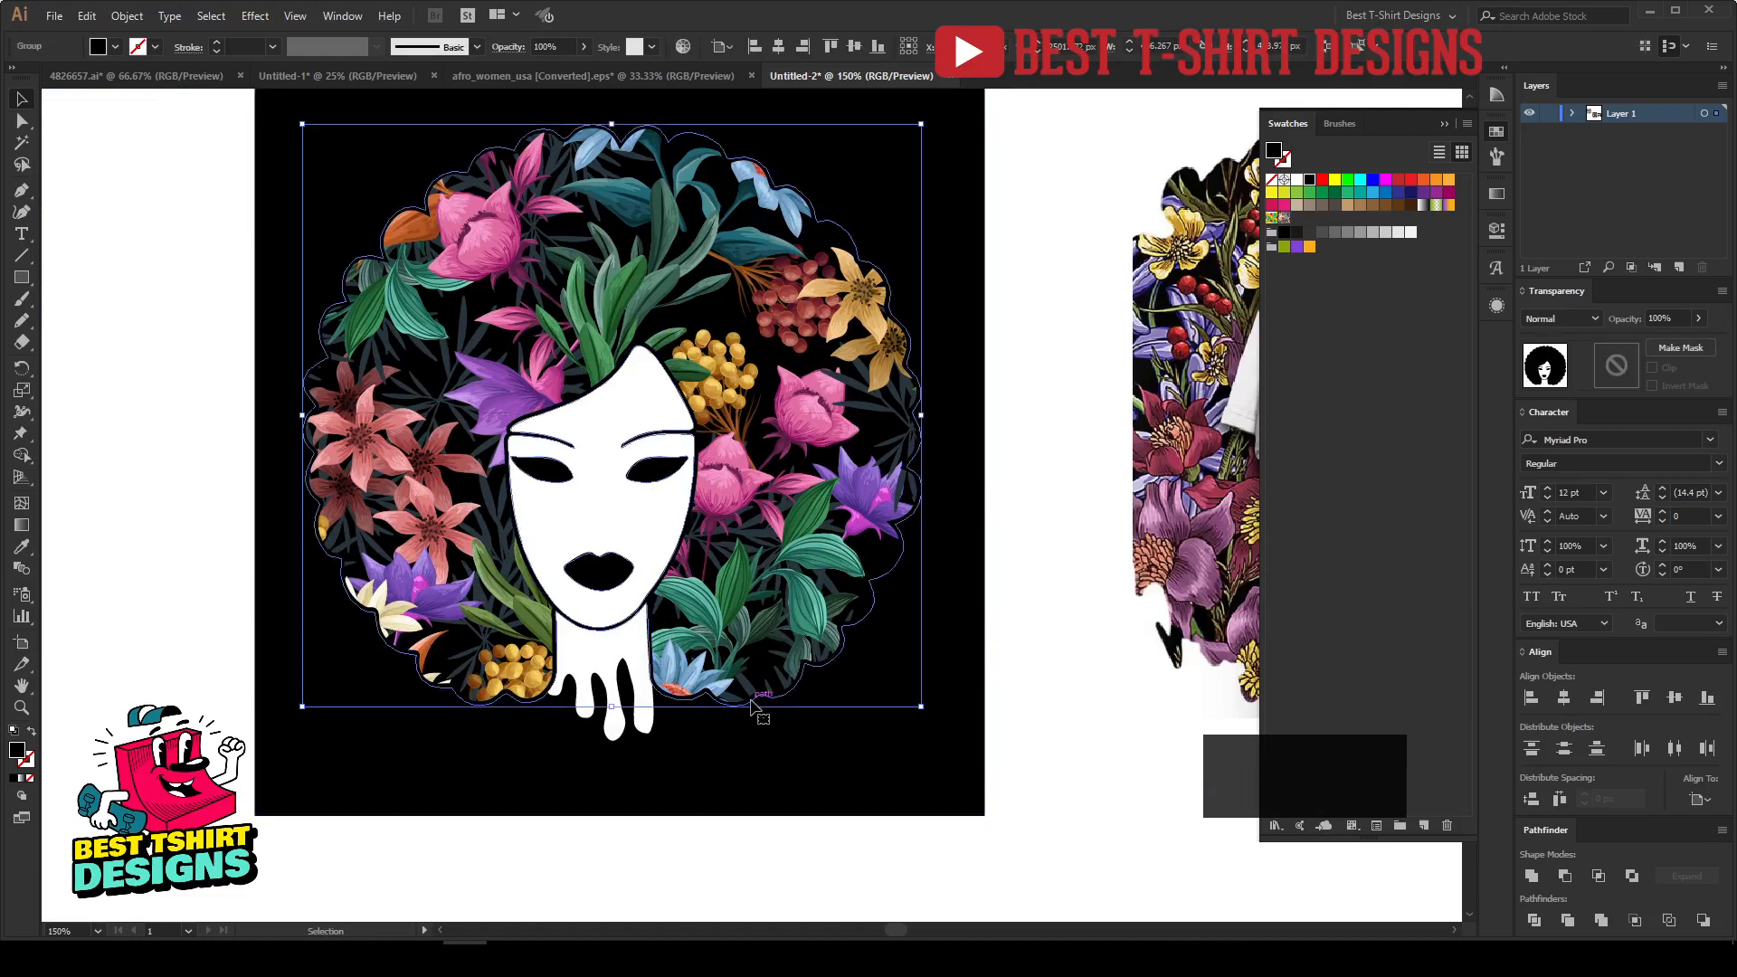
key(ctrl+alt+f)
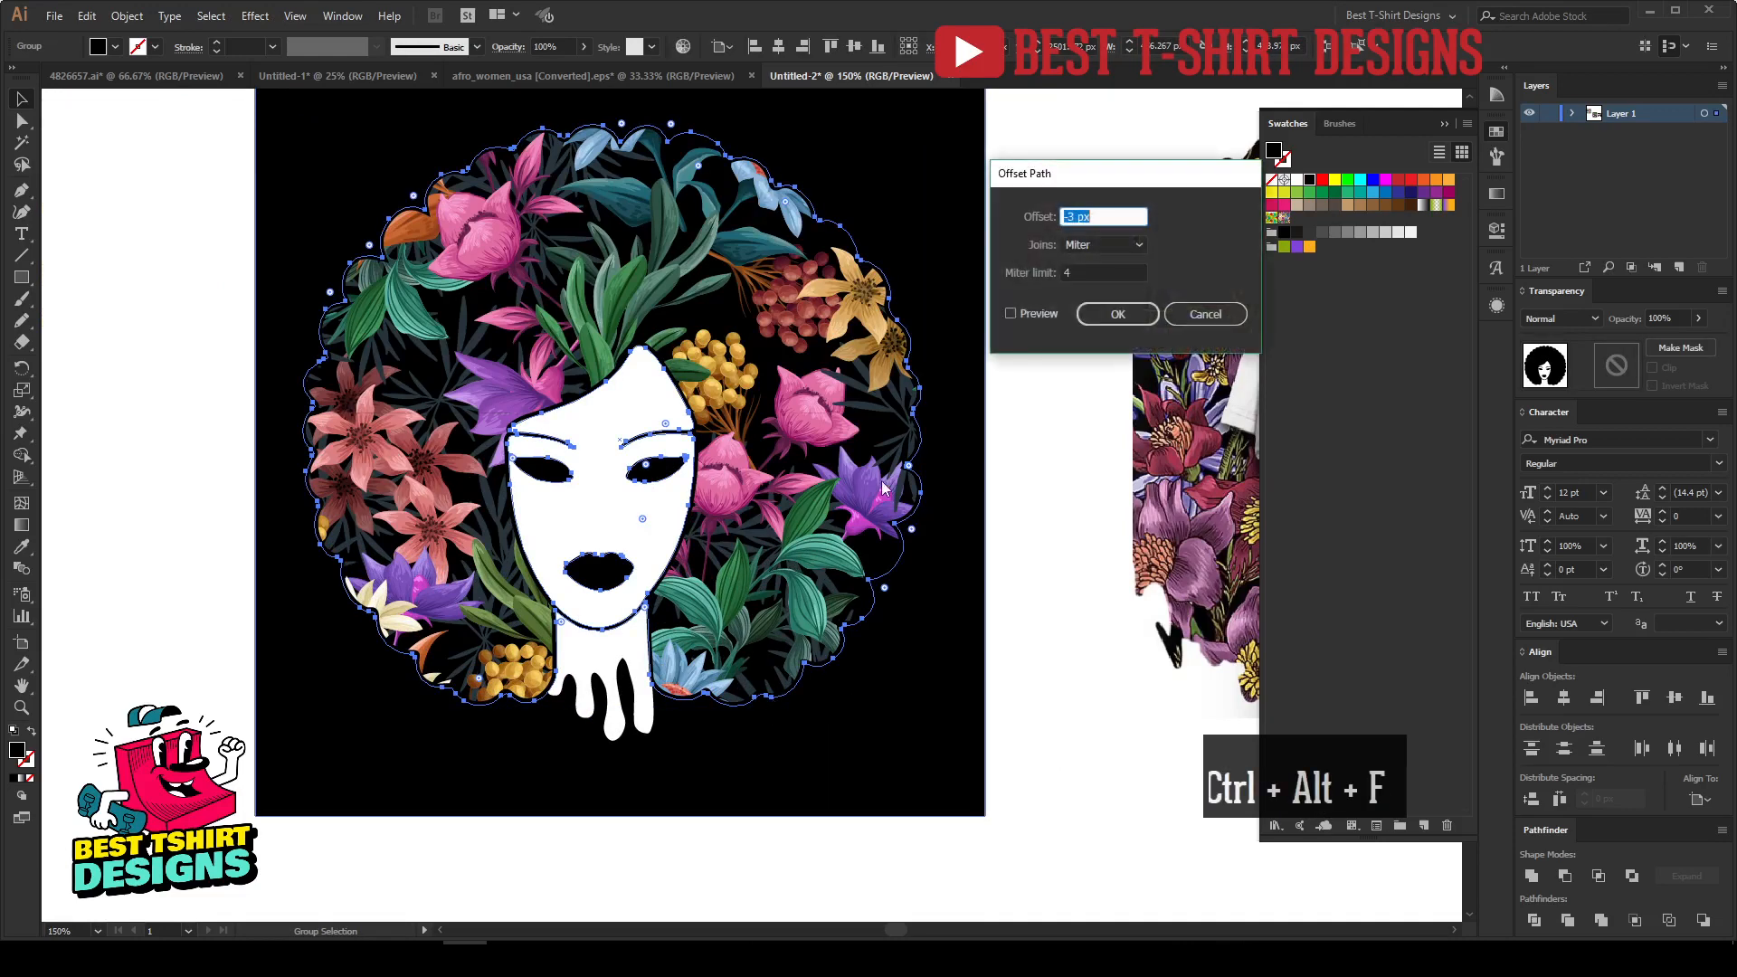
click(1032, 310)
scroll(1080, 208, up, 4)
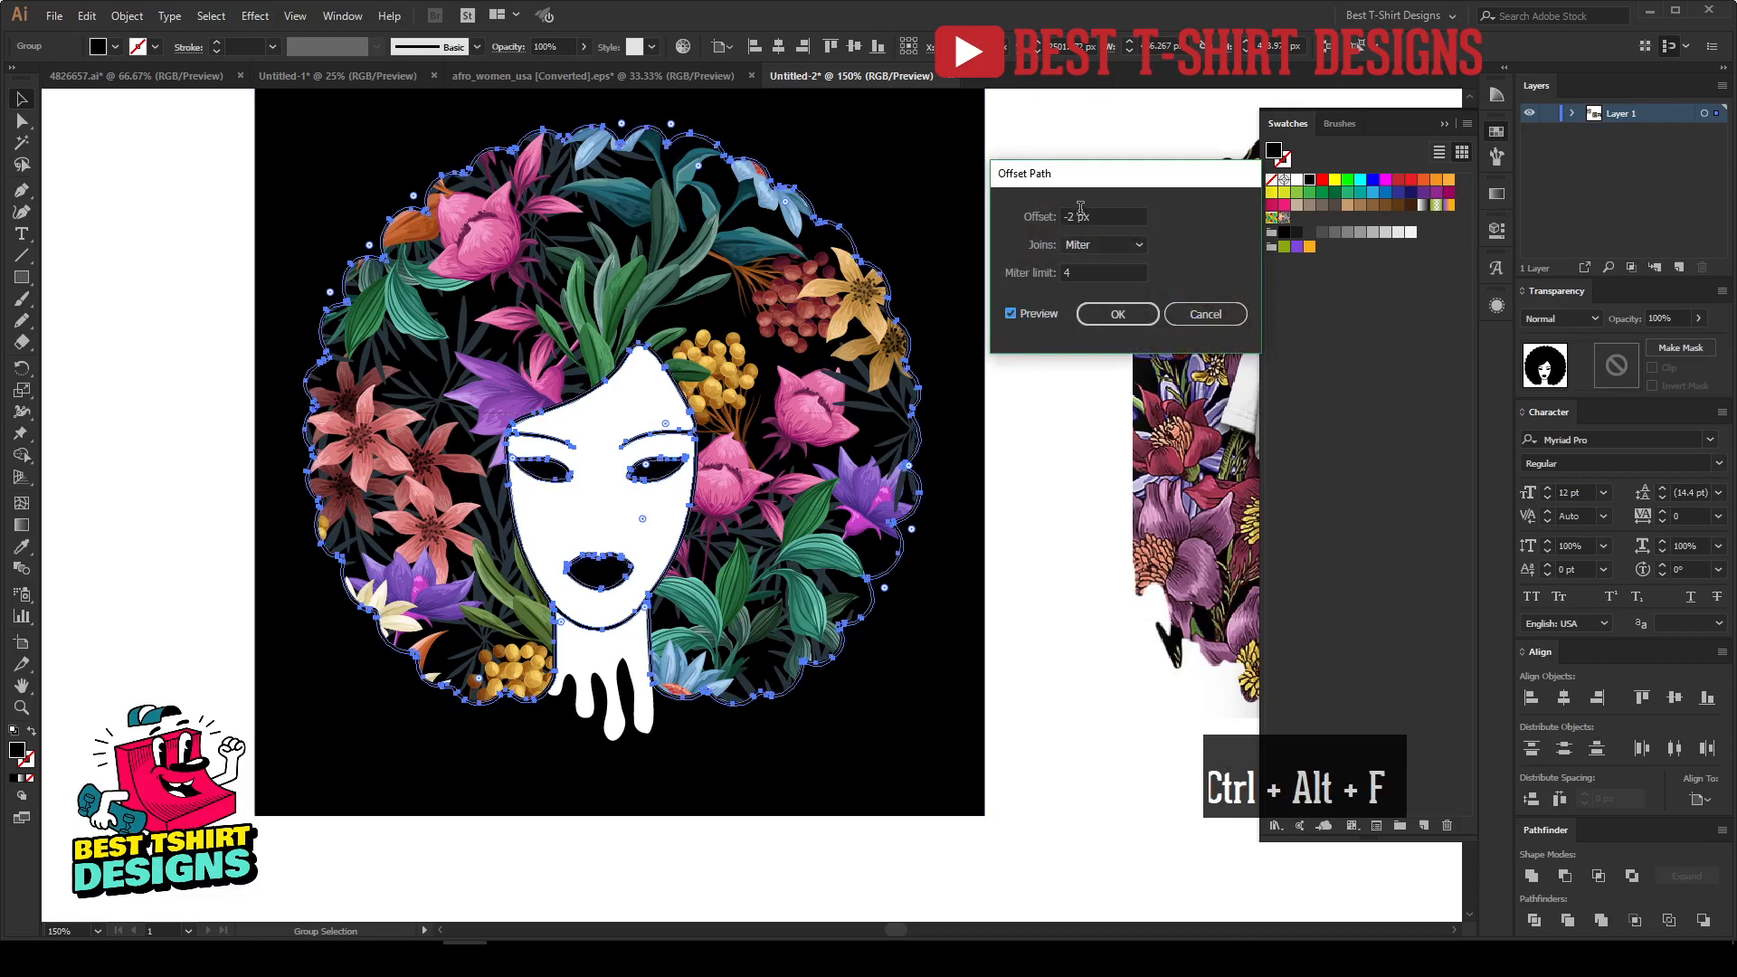
scroll(1080, 208, up, 2)
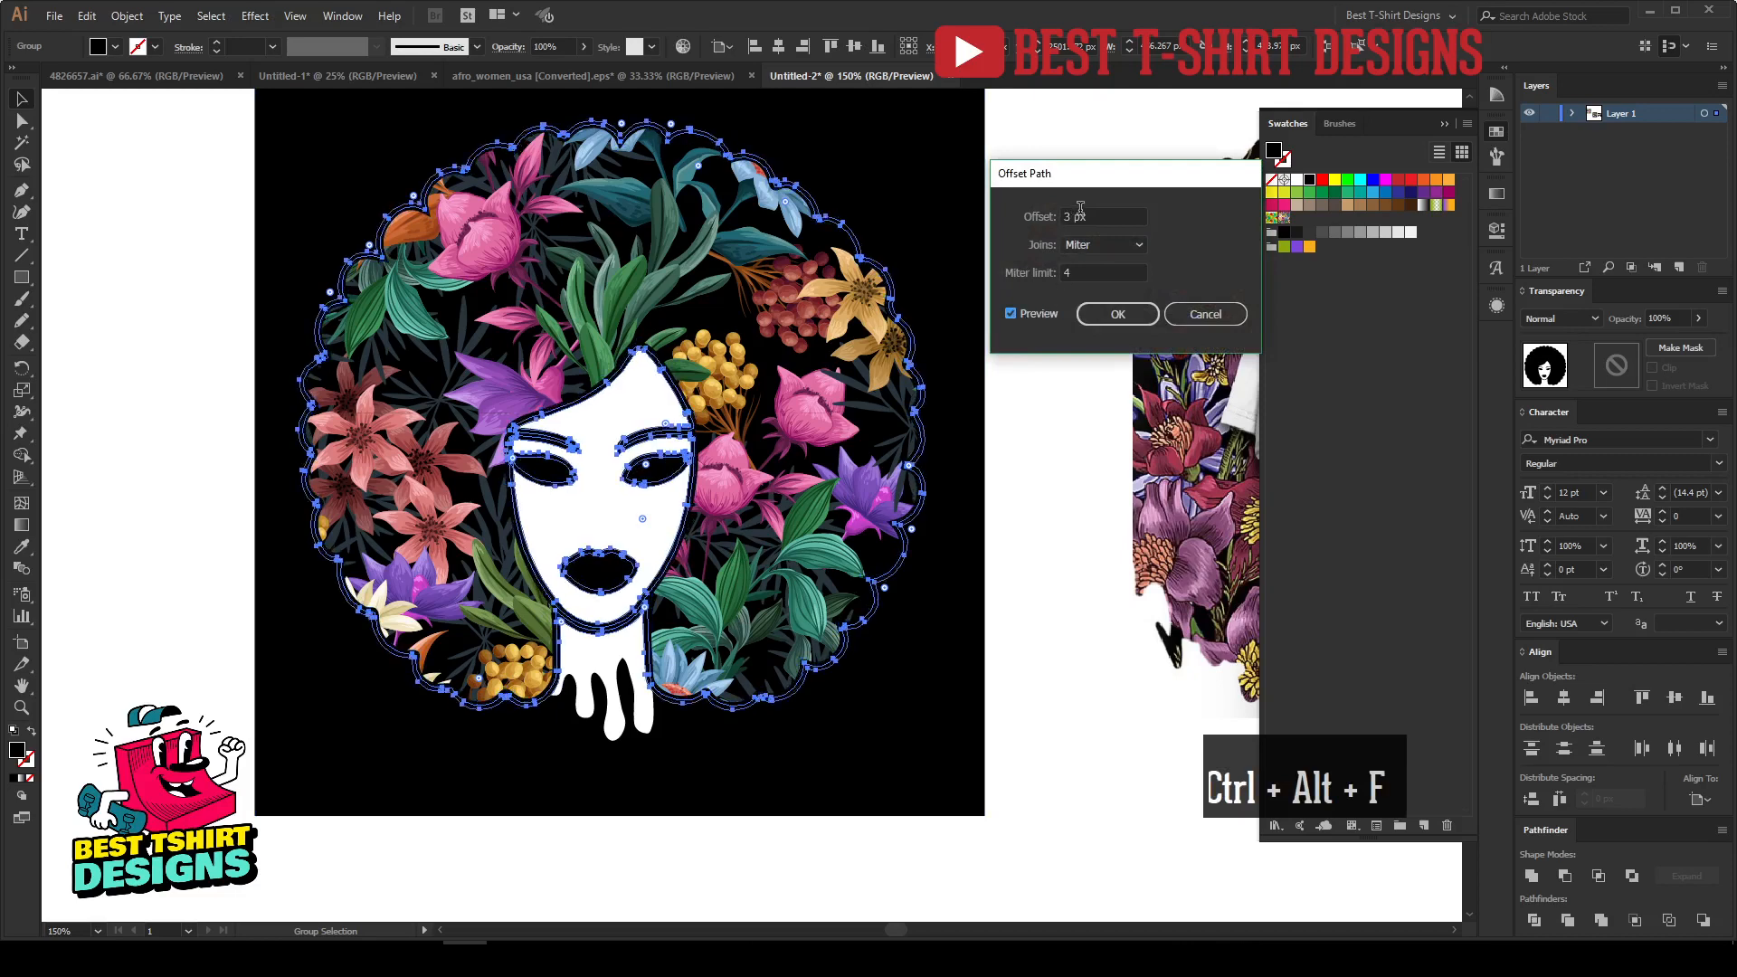
click(1205, 314)
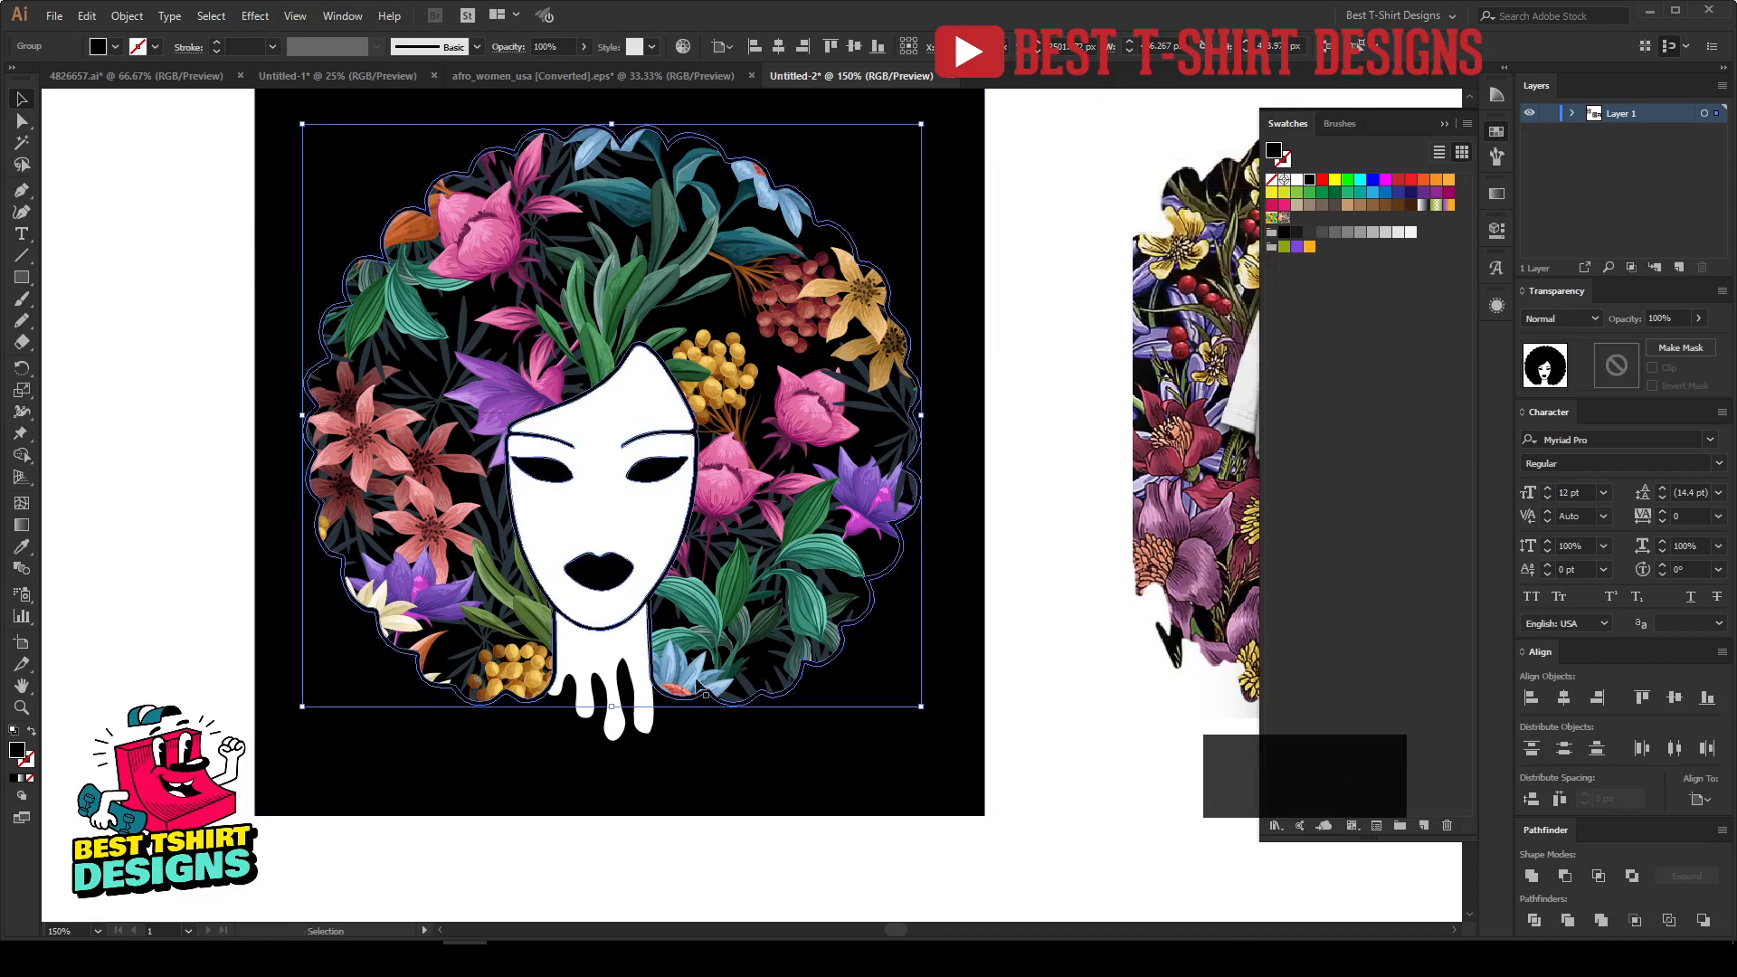
Offset both the floral head and the dripping shape outward by 3 px and unite the resulting paths.
shift+click(648, 719)
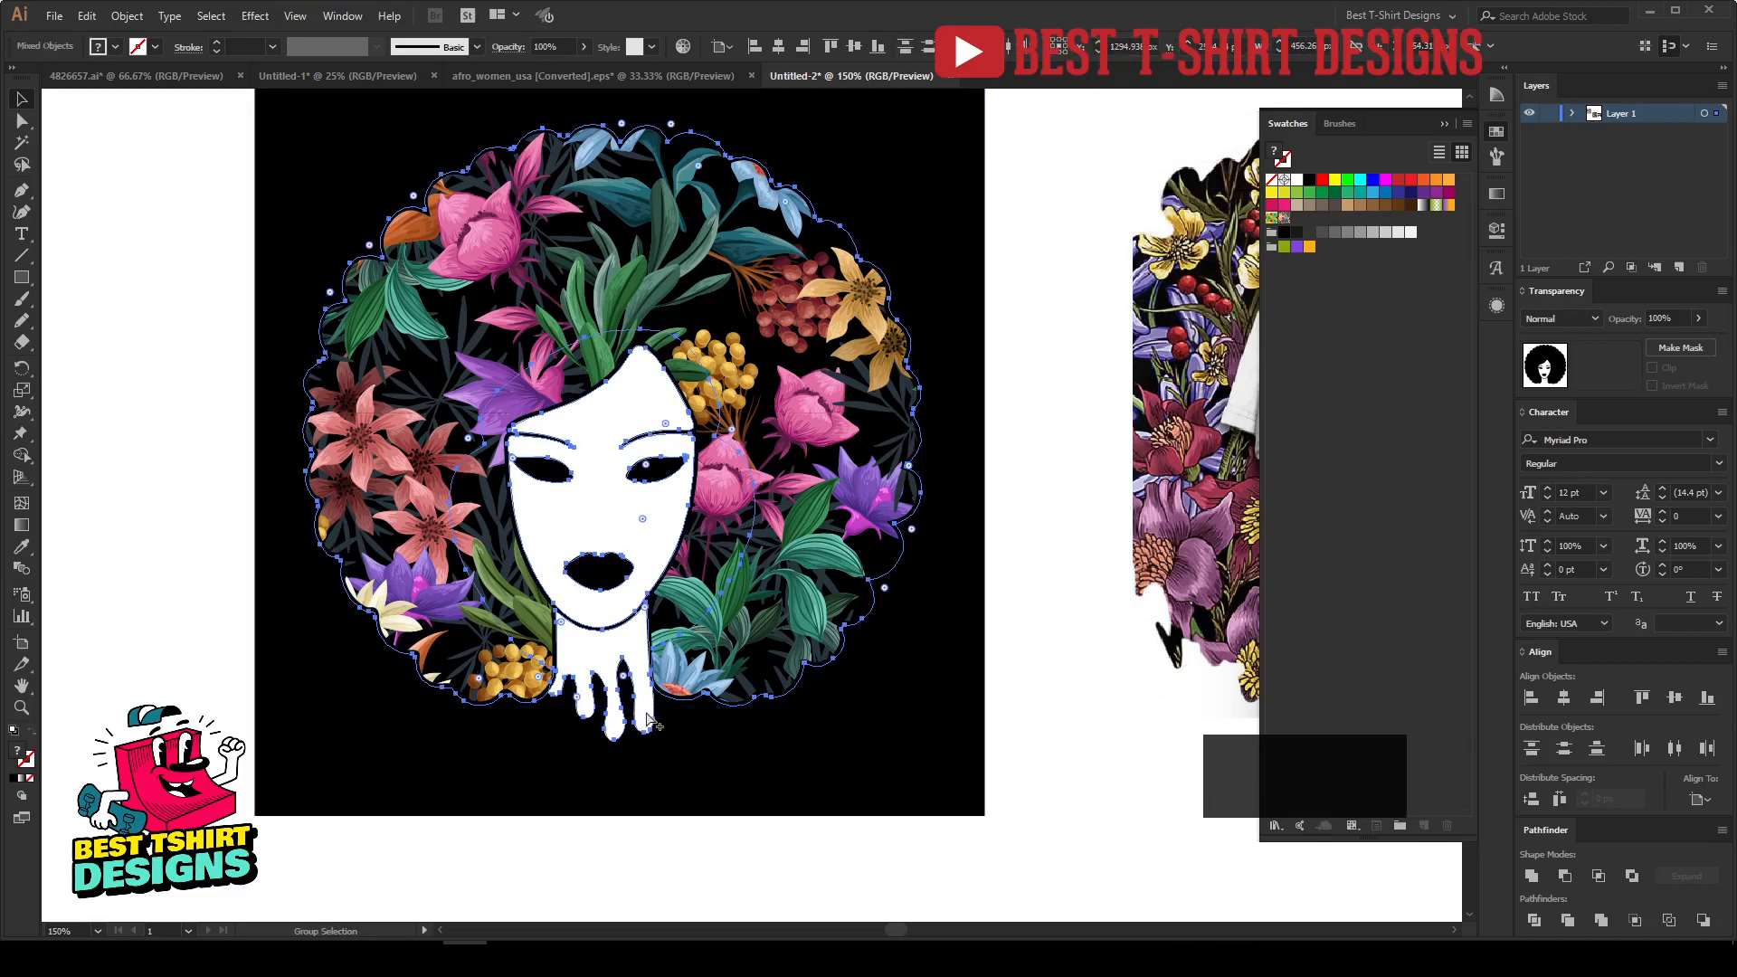
key(ctrl+alt+f)
click(1034, 310)
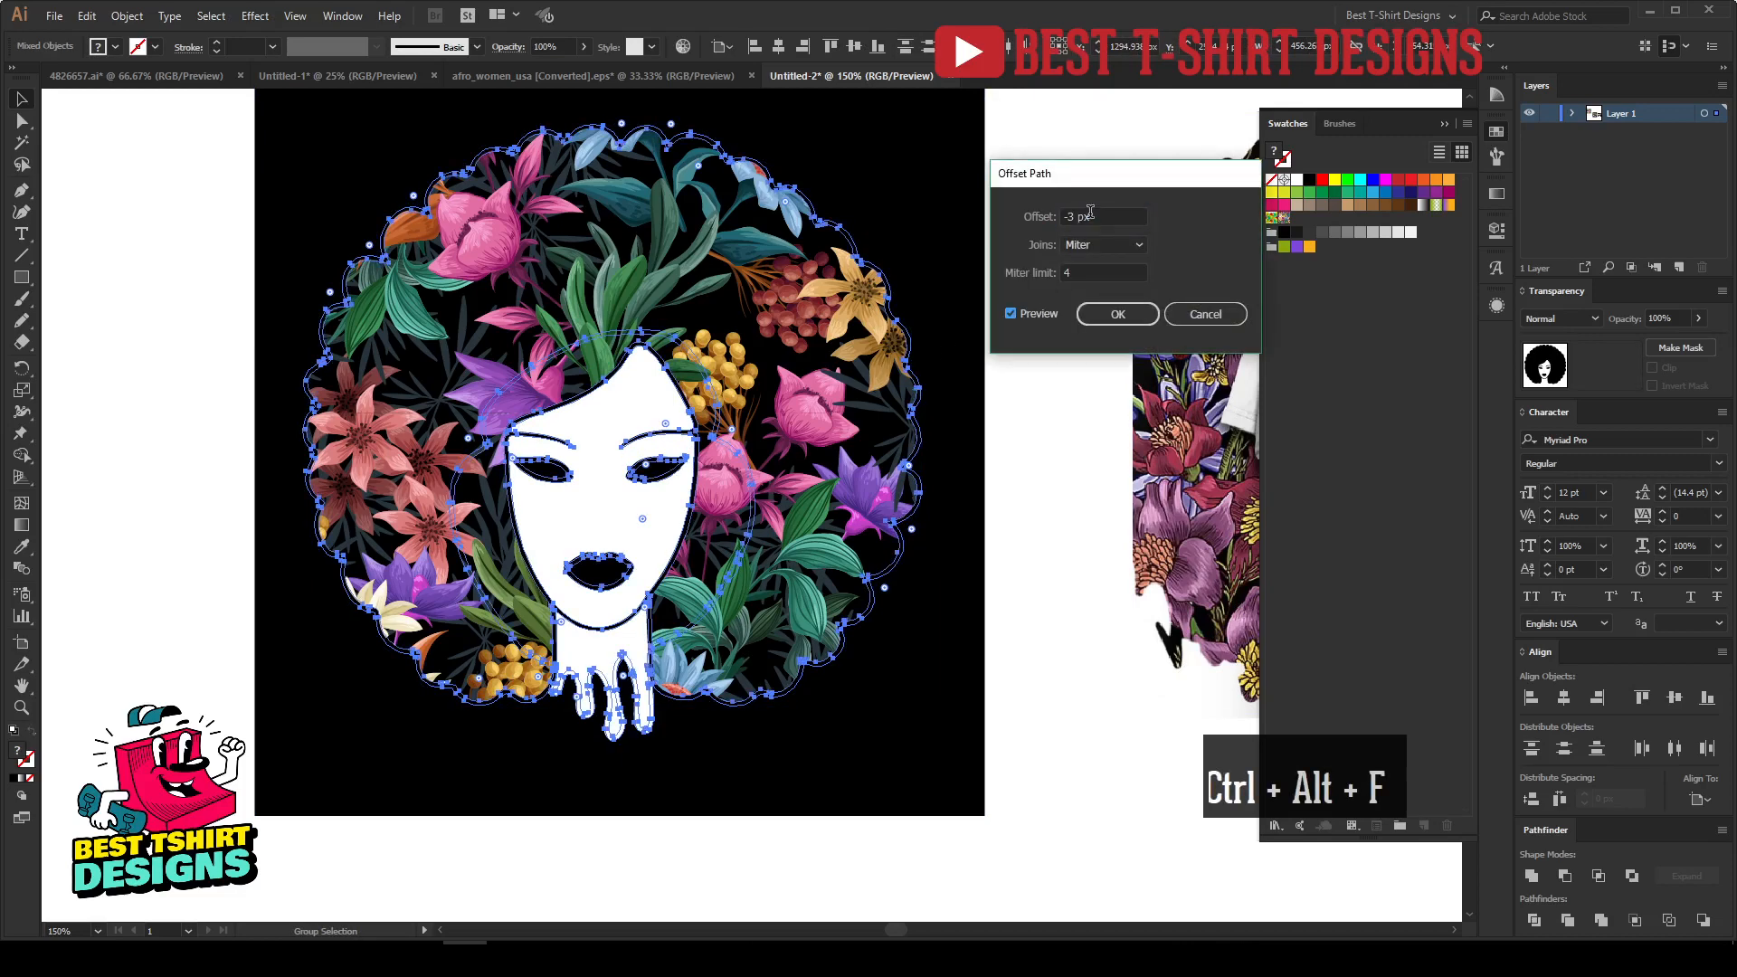
scroll(1091, 212, up, 6)
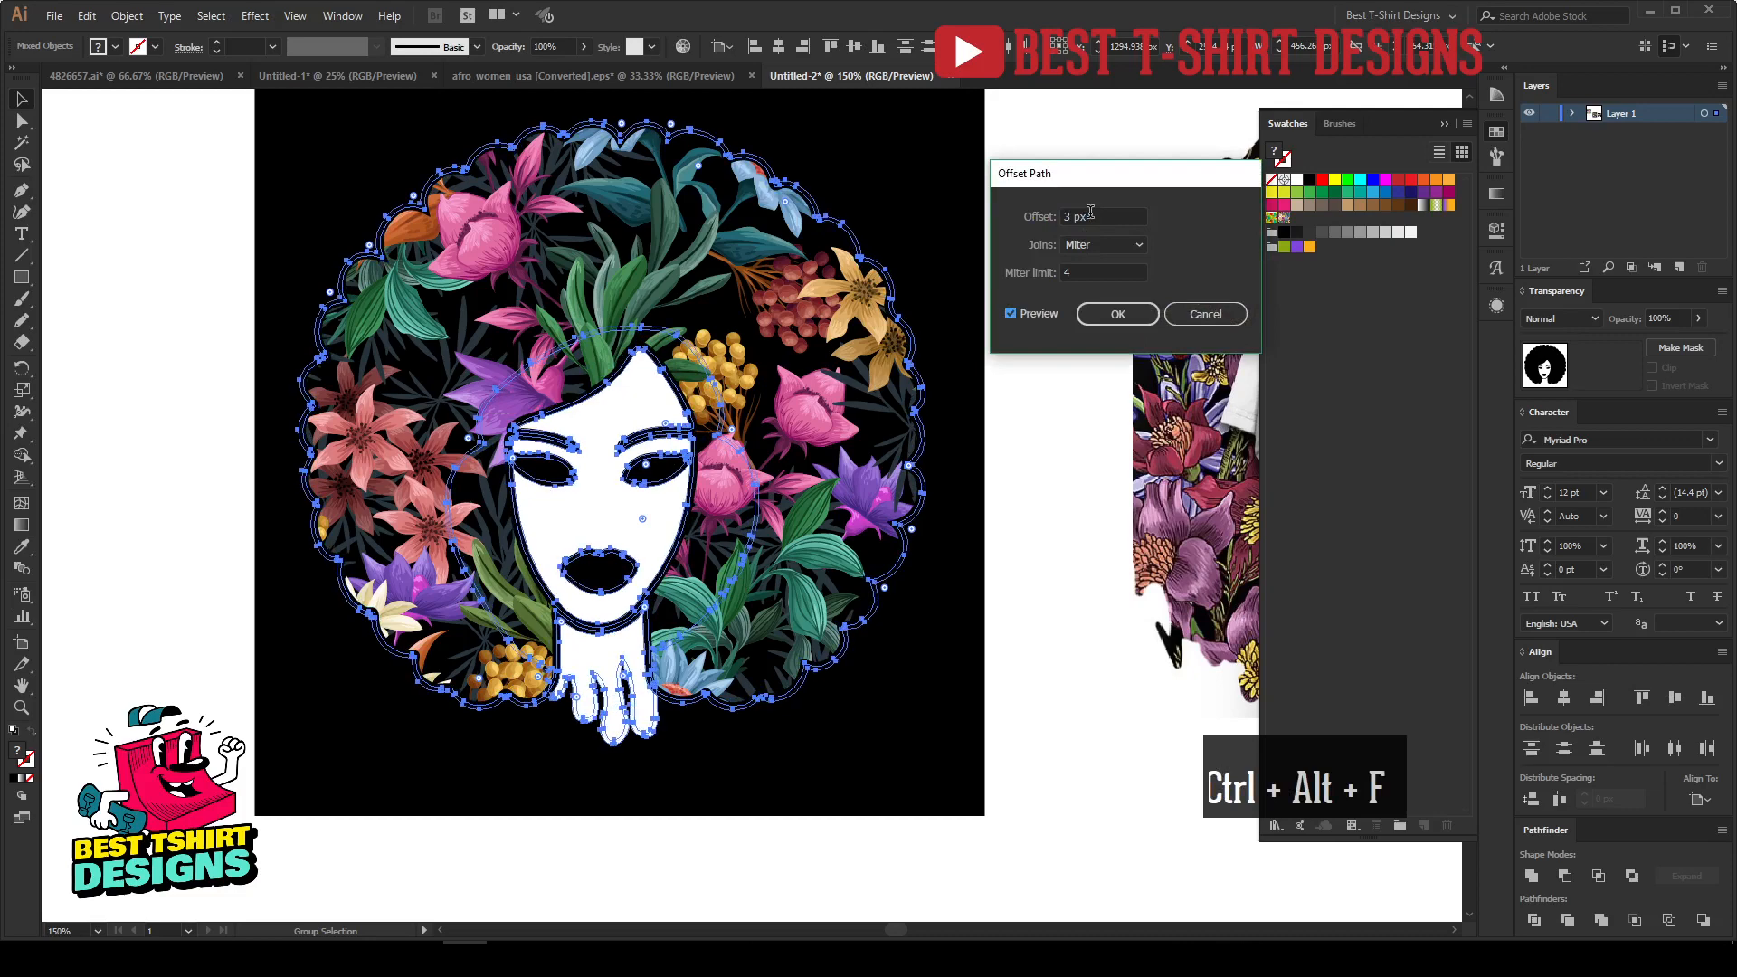
click(1105, 316)
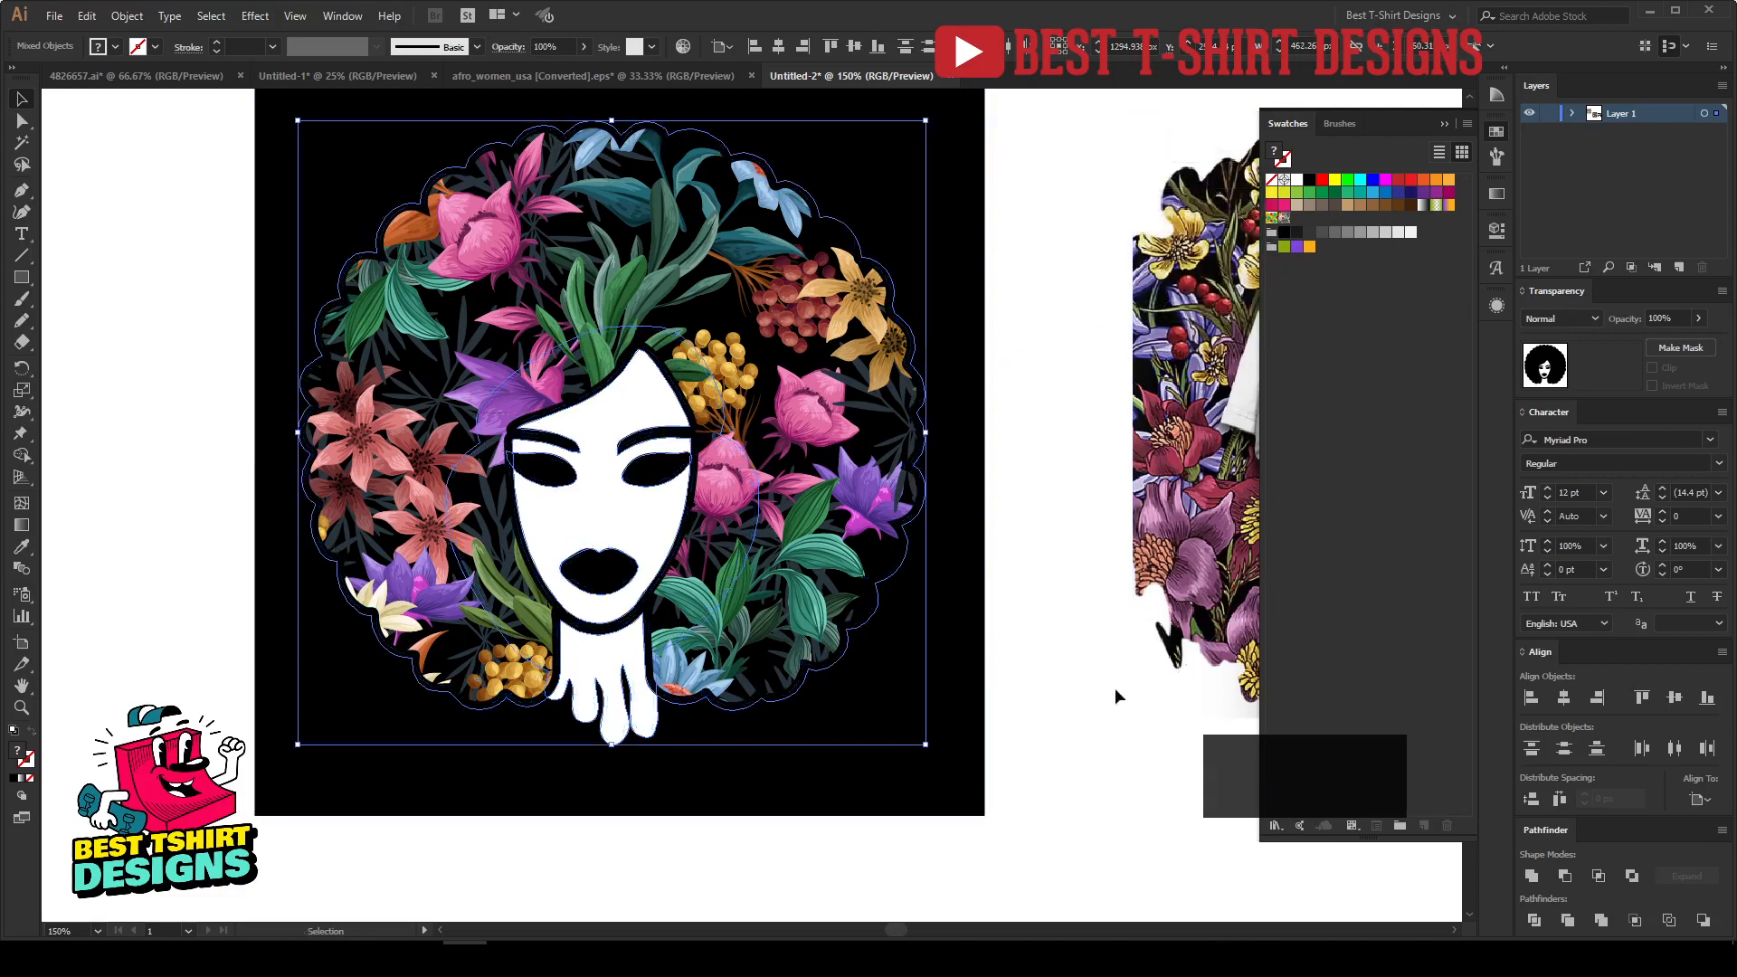
click(1531, 878)
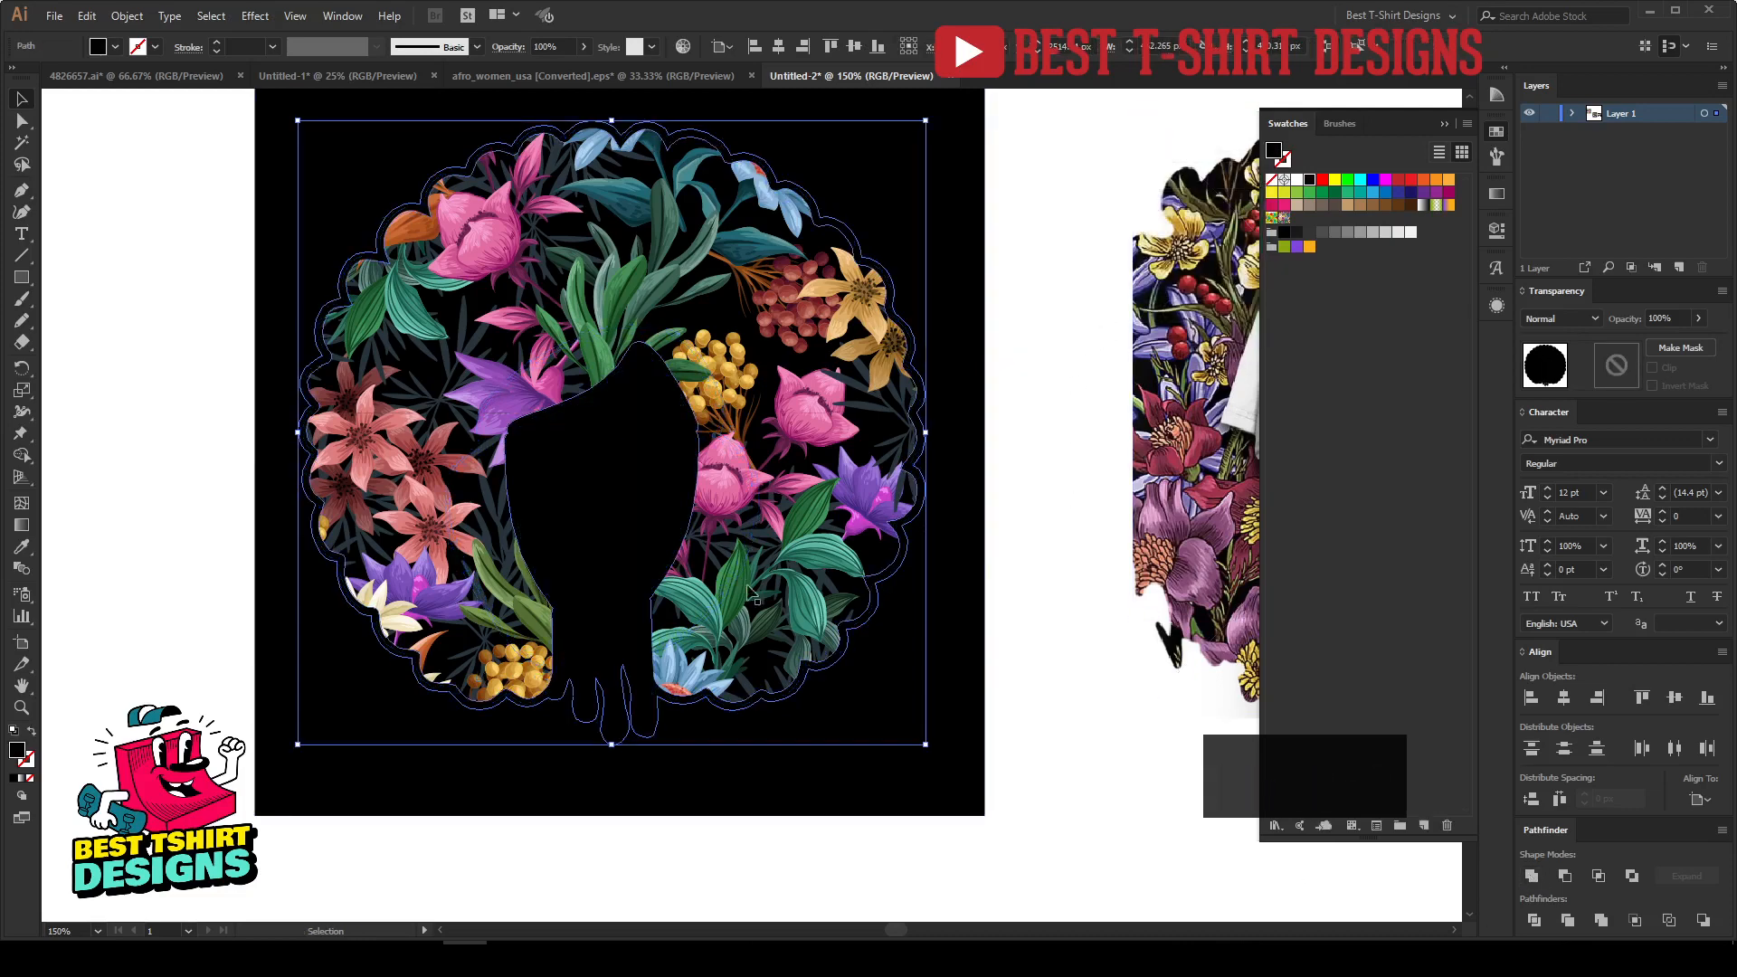
Fill the united silhouette with white and place it behind the floral head as an outline over the black background.
click(1296, 180)
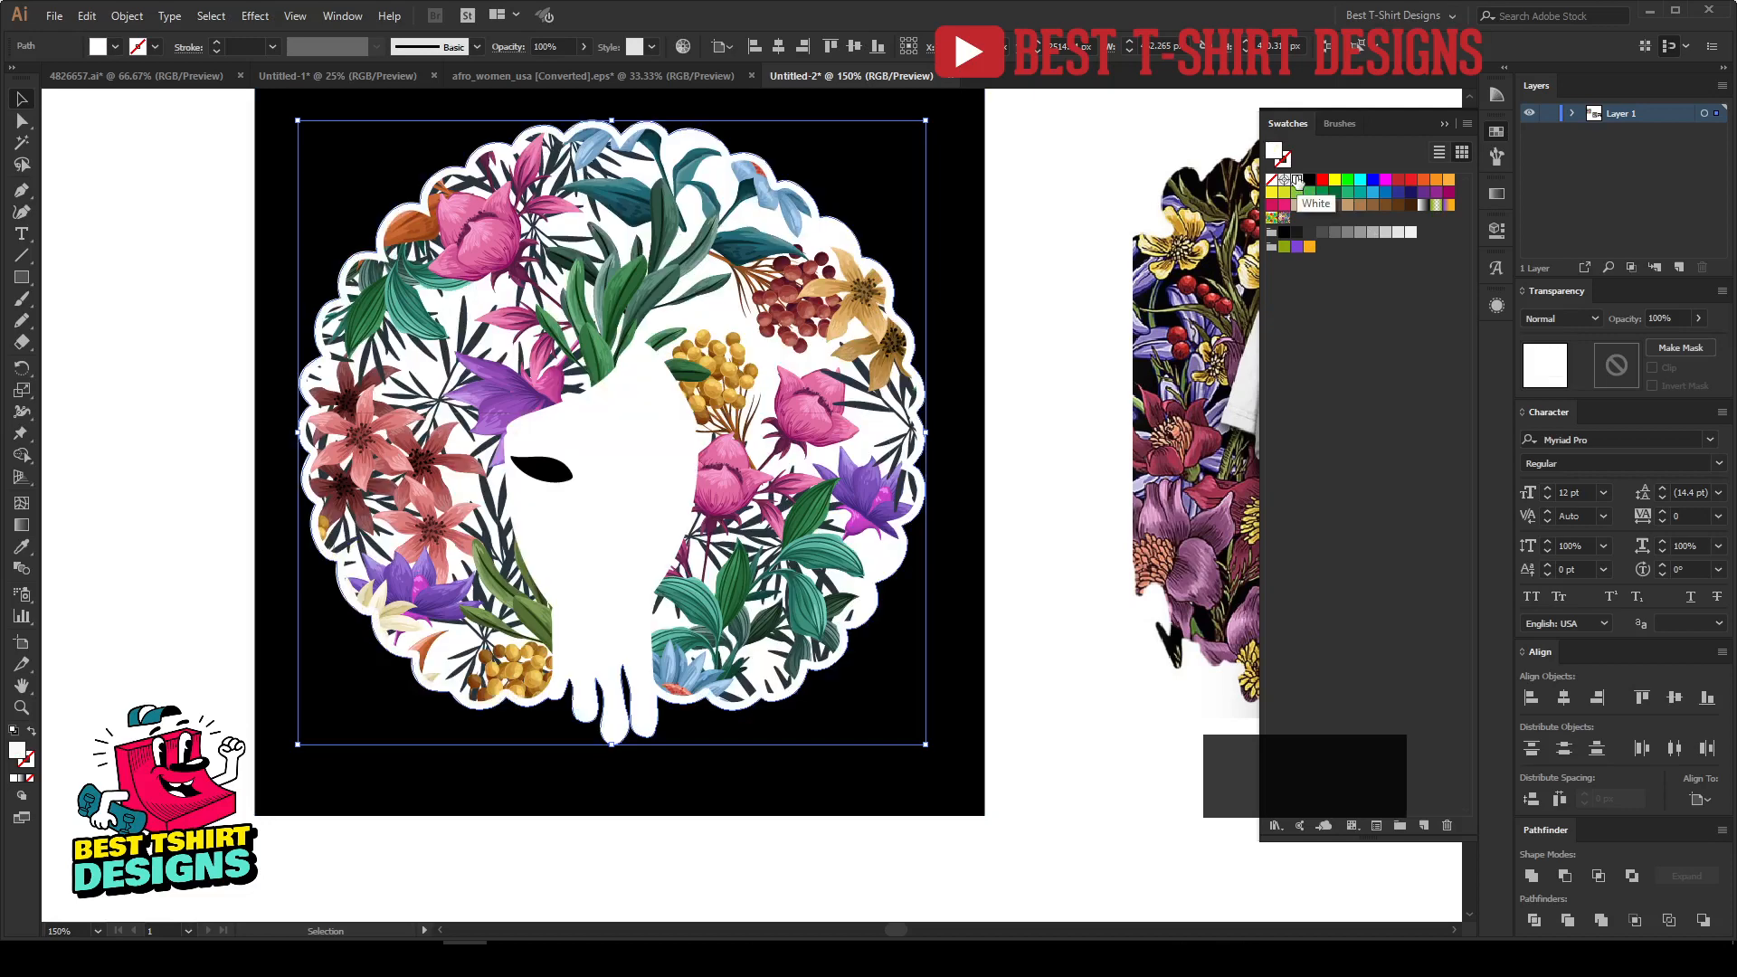
key(ctrl+x)
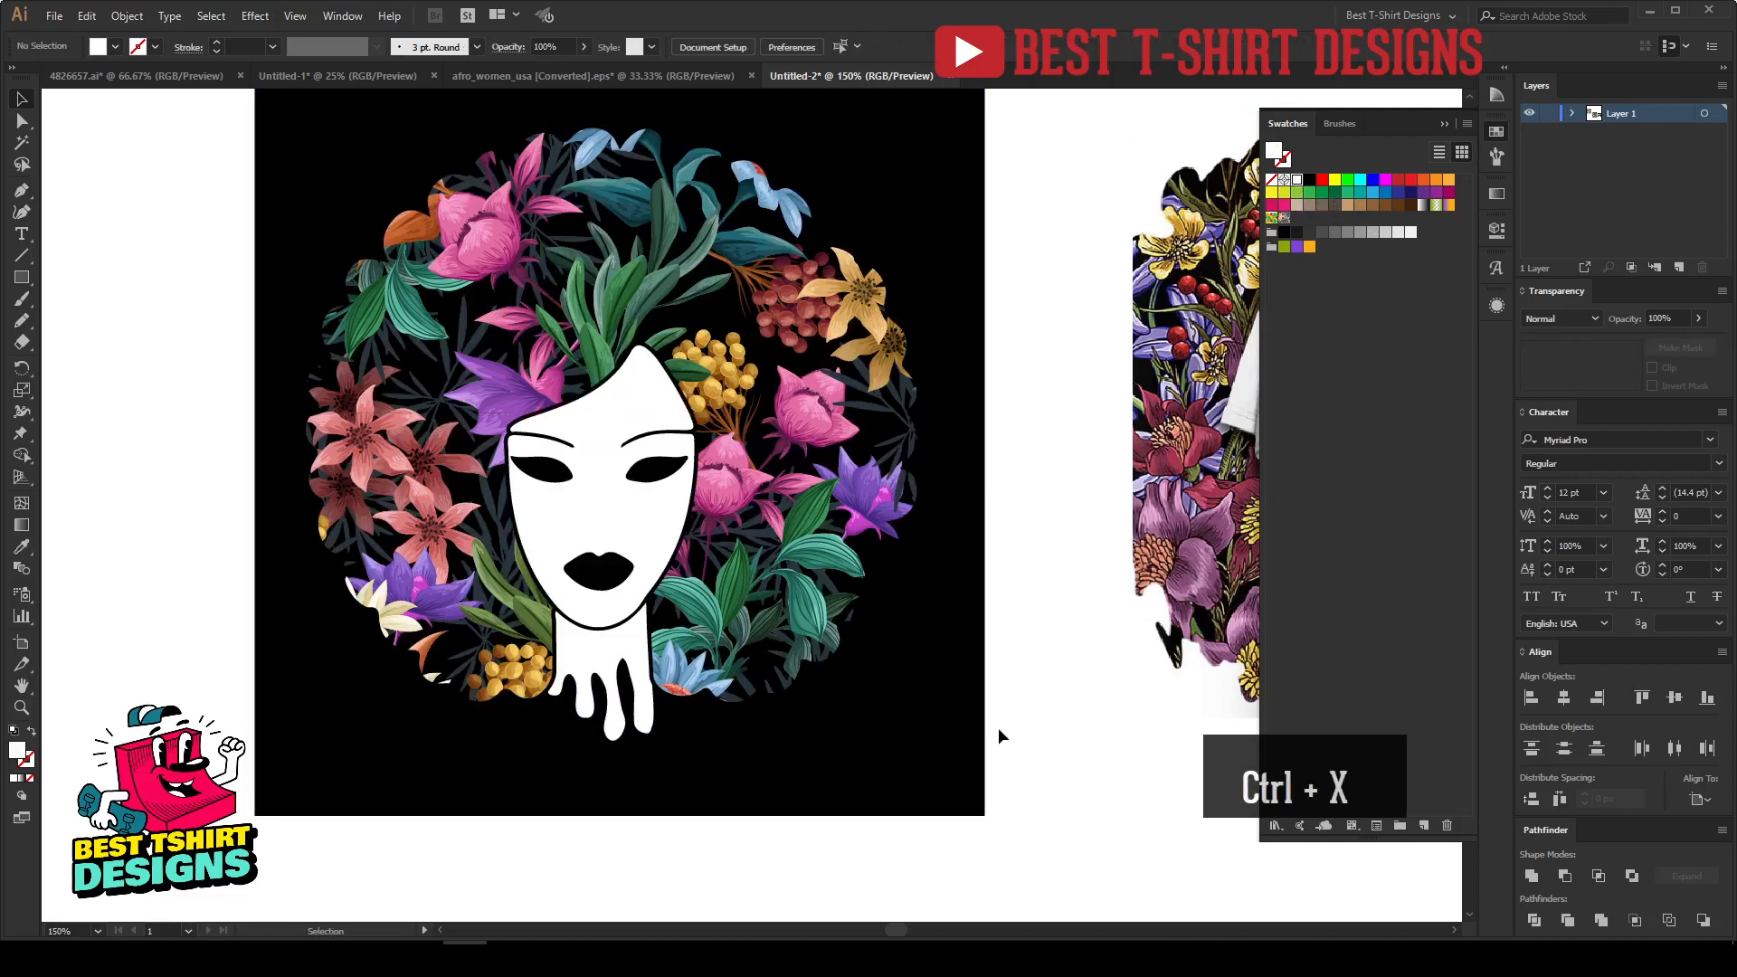
drag(1021, 769, 279, 190)
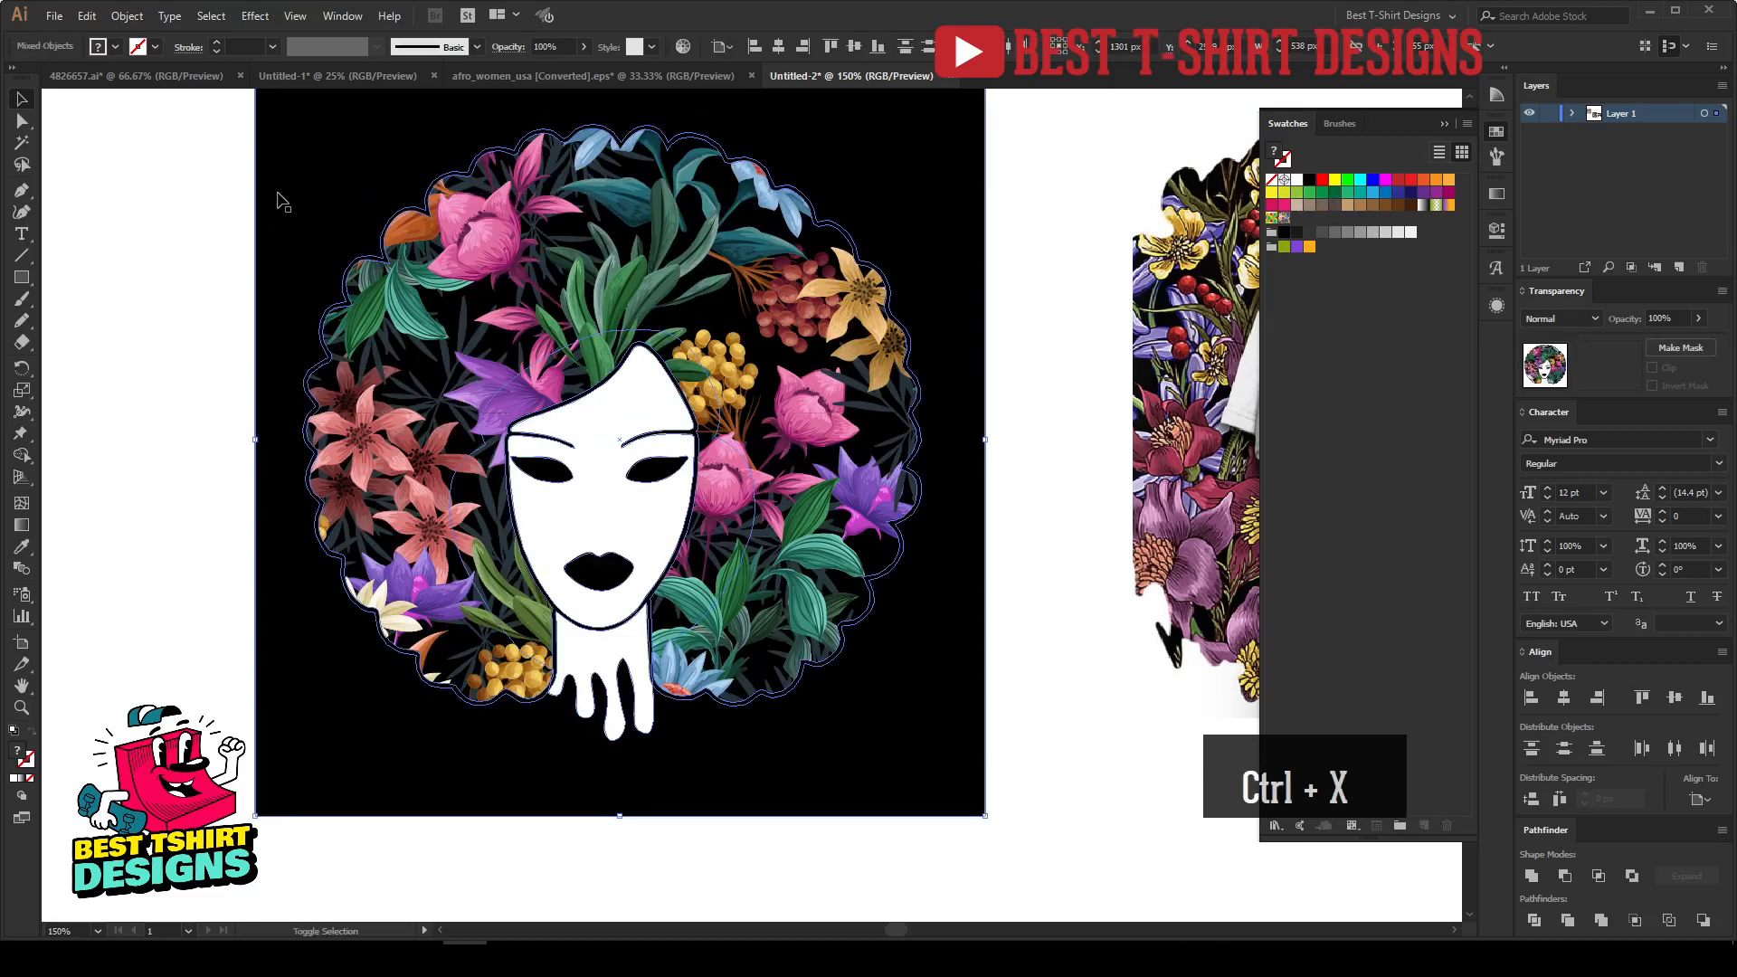
click(1020, 542)
key(ctrl+b)
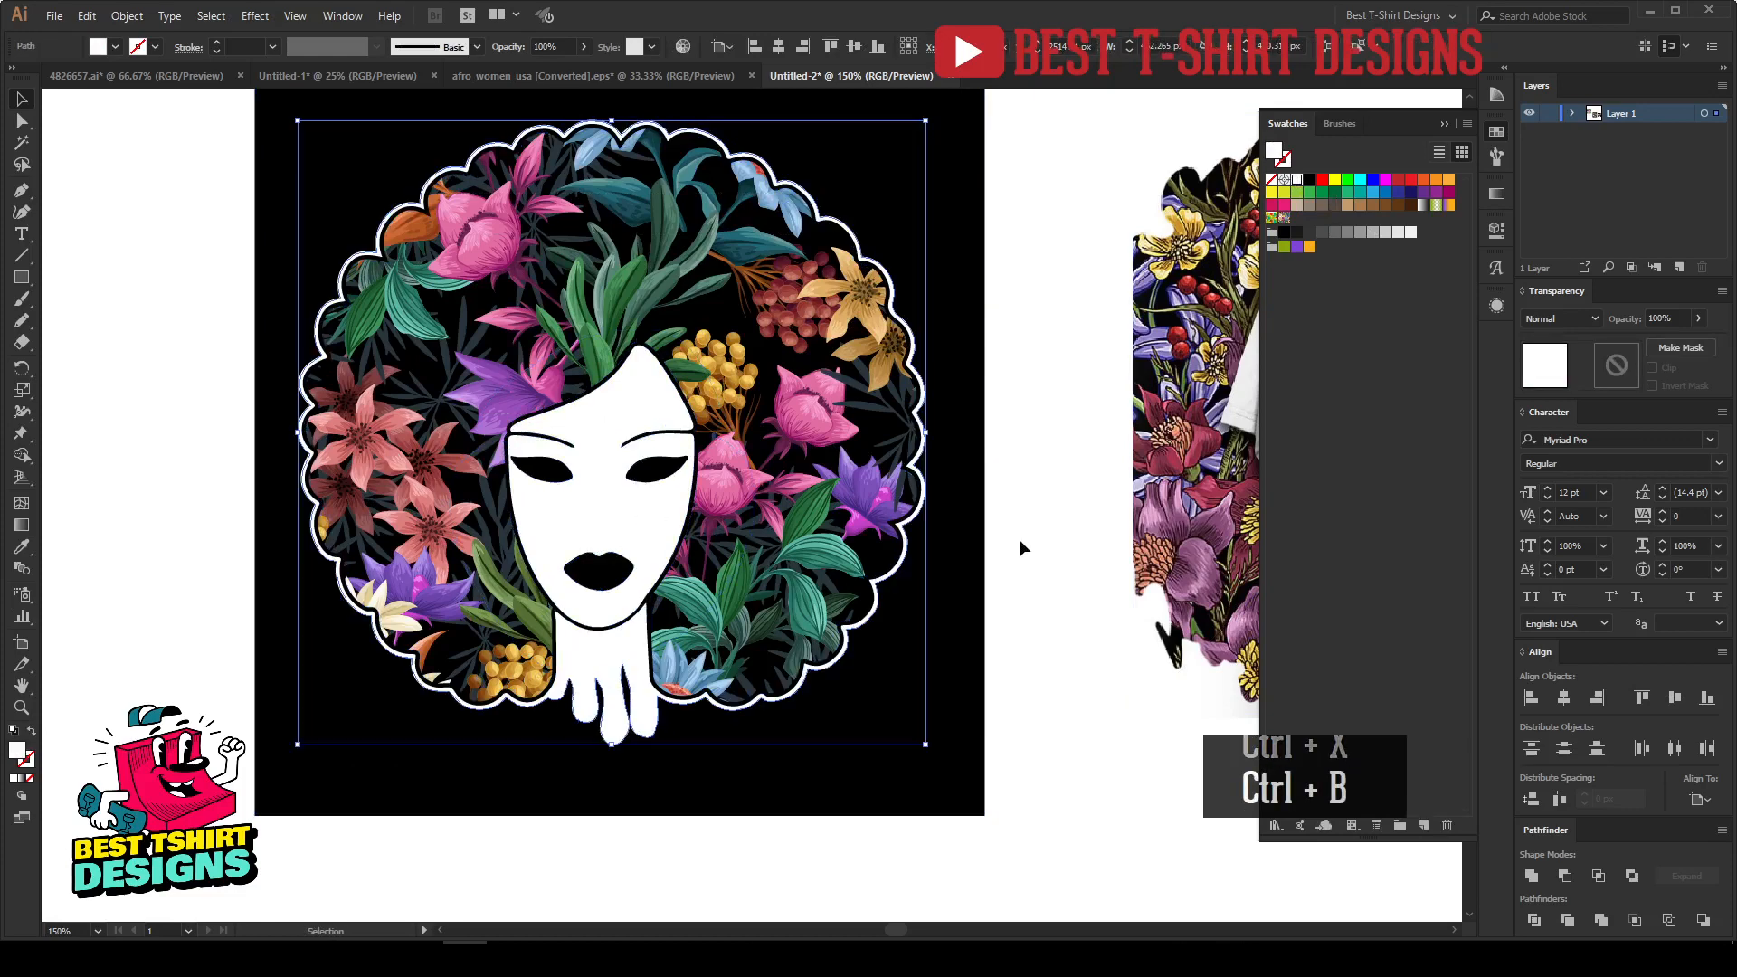
key(ctrl+minus)
click(953, 610)
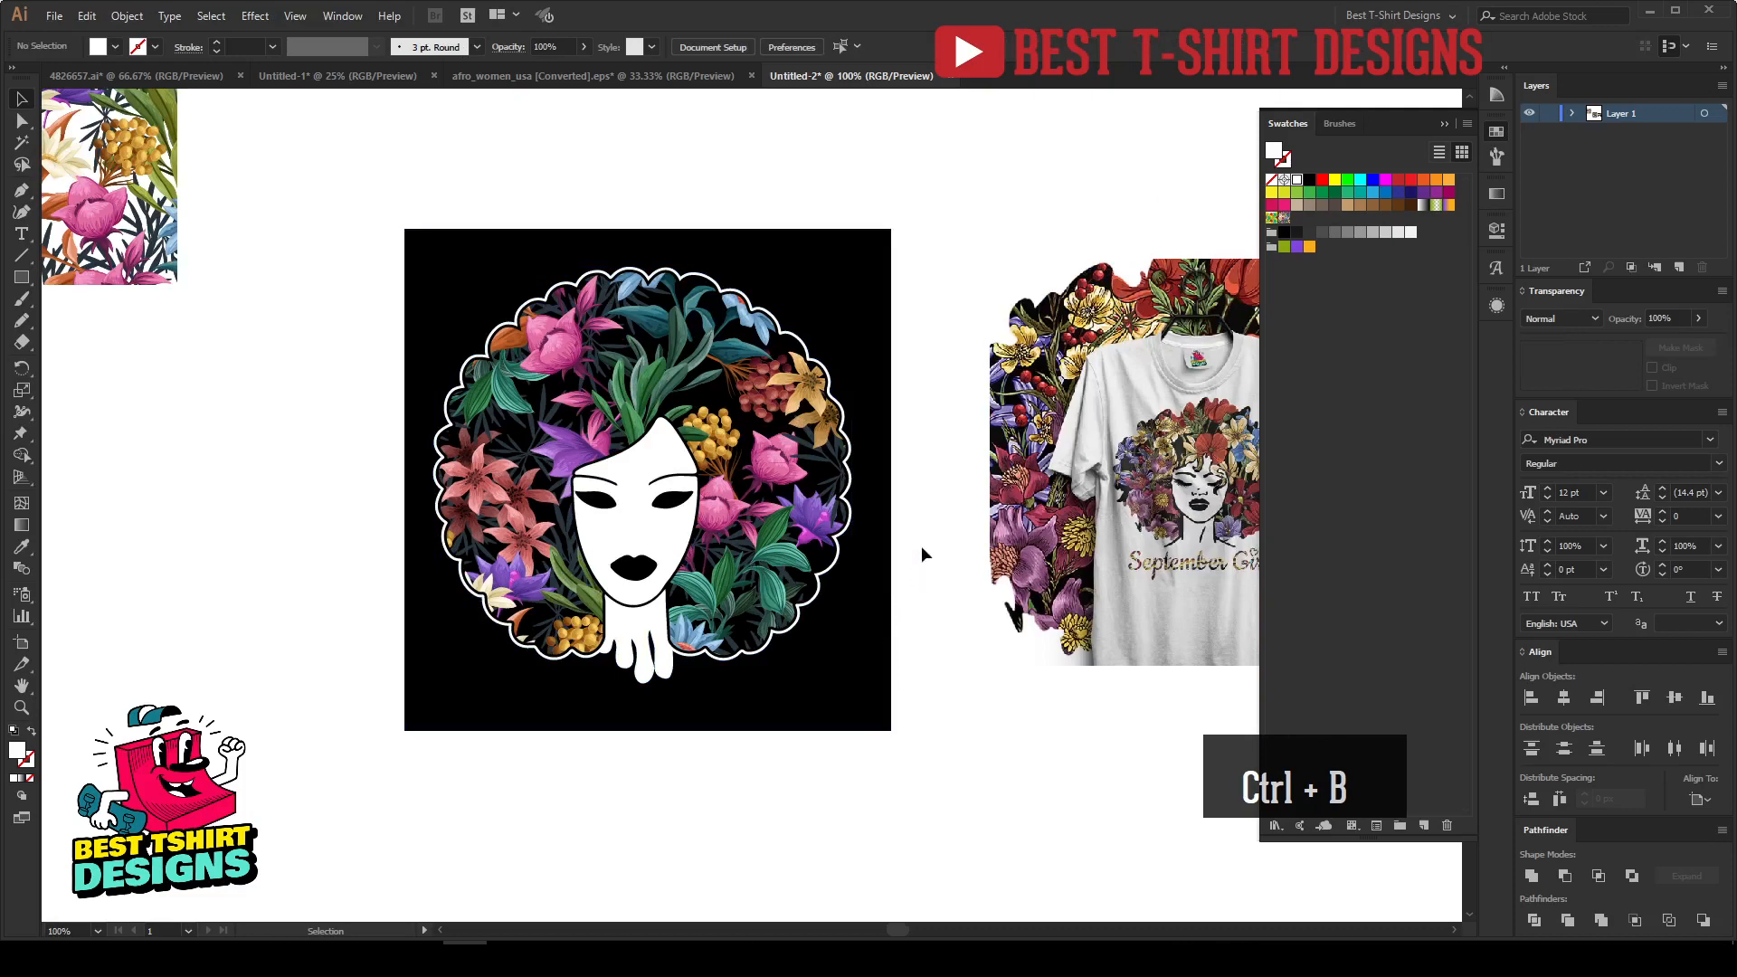
Delete the white outline silhouette behind the floral head.
scroll(821, 597, up, 1)
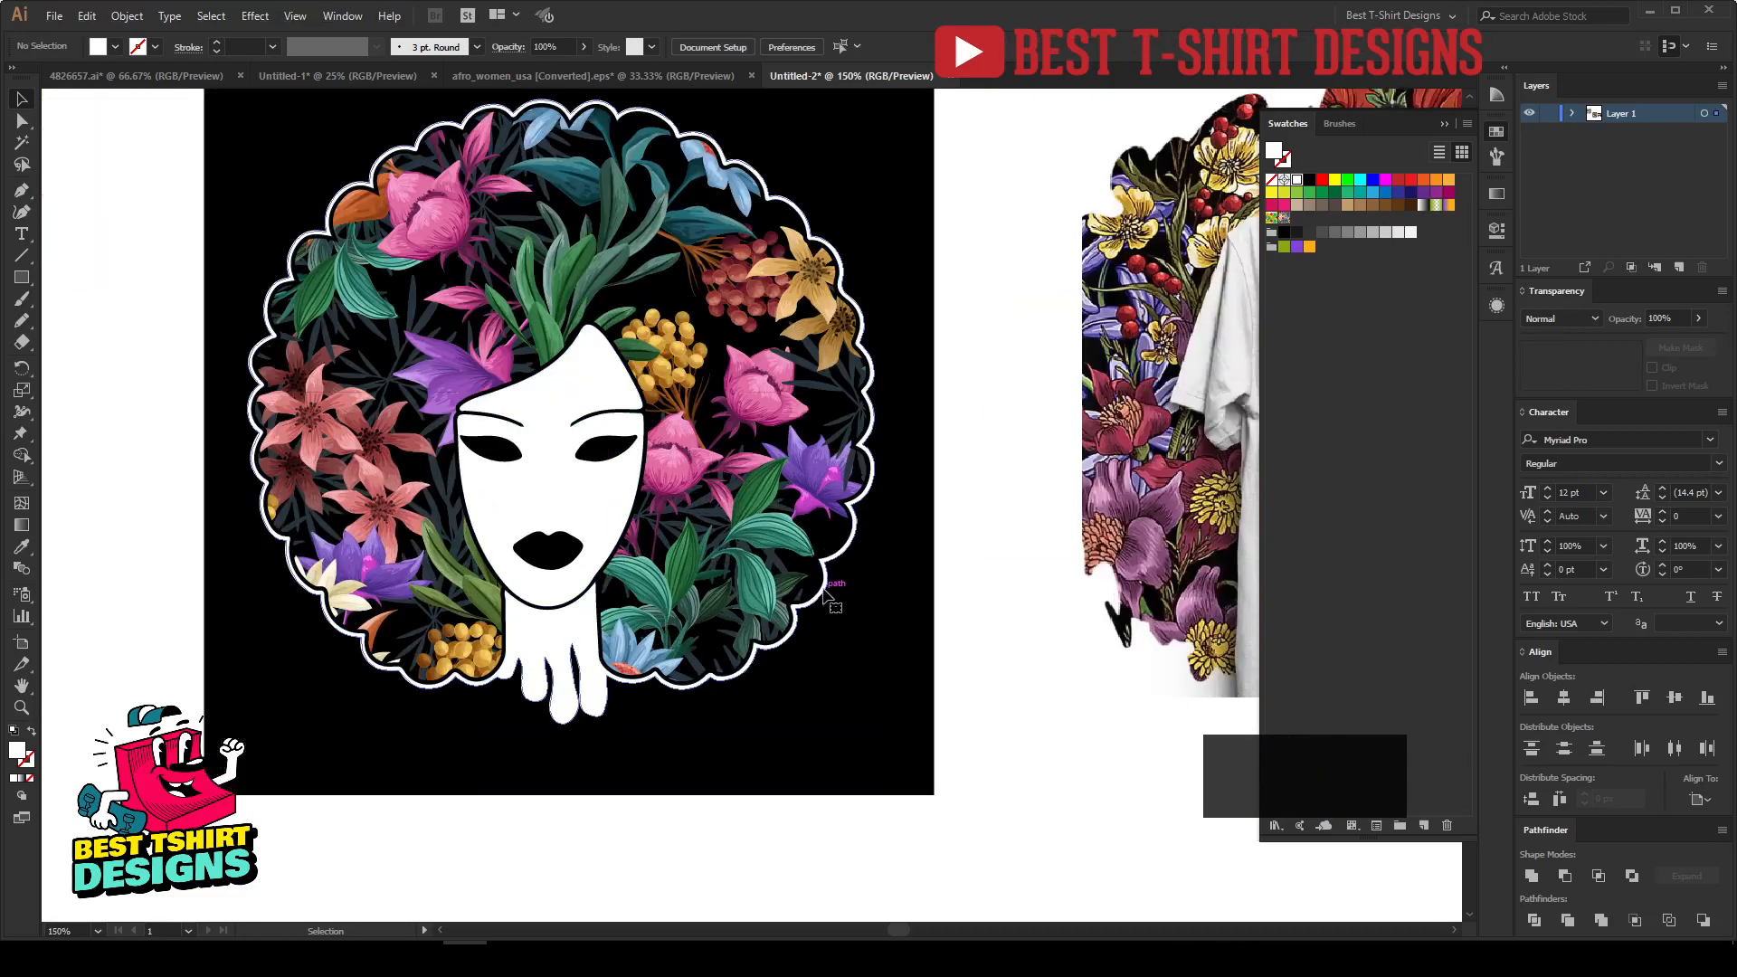
click(825, 597)
key(Delete)
scroll(819, 595, down, 1)
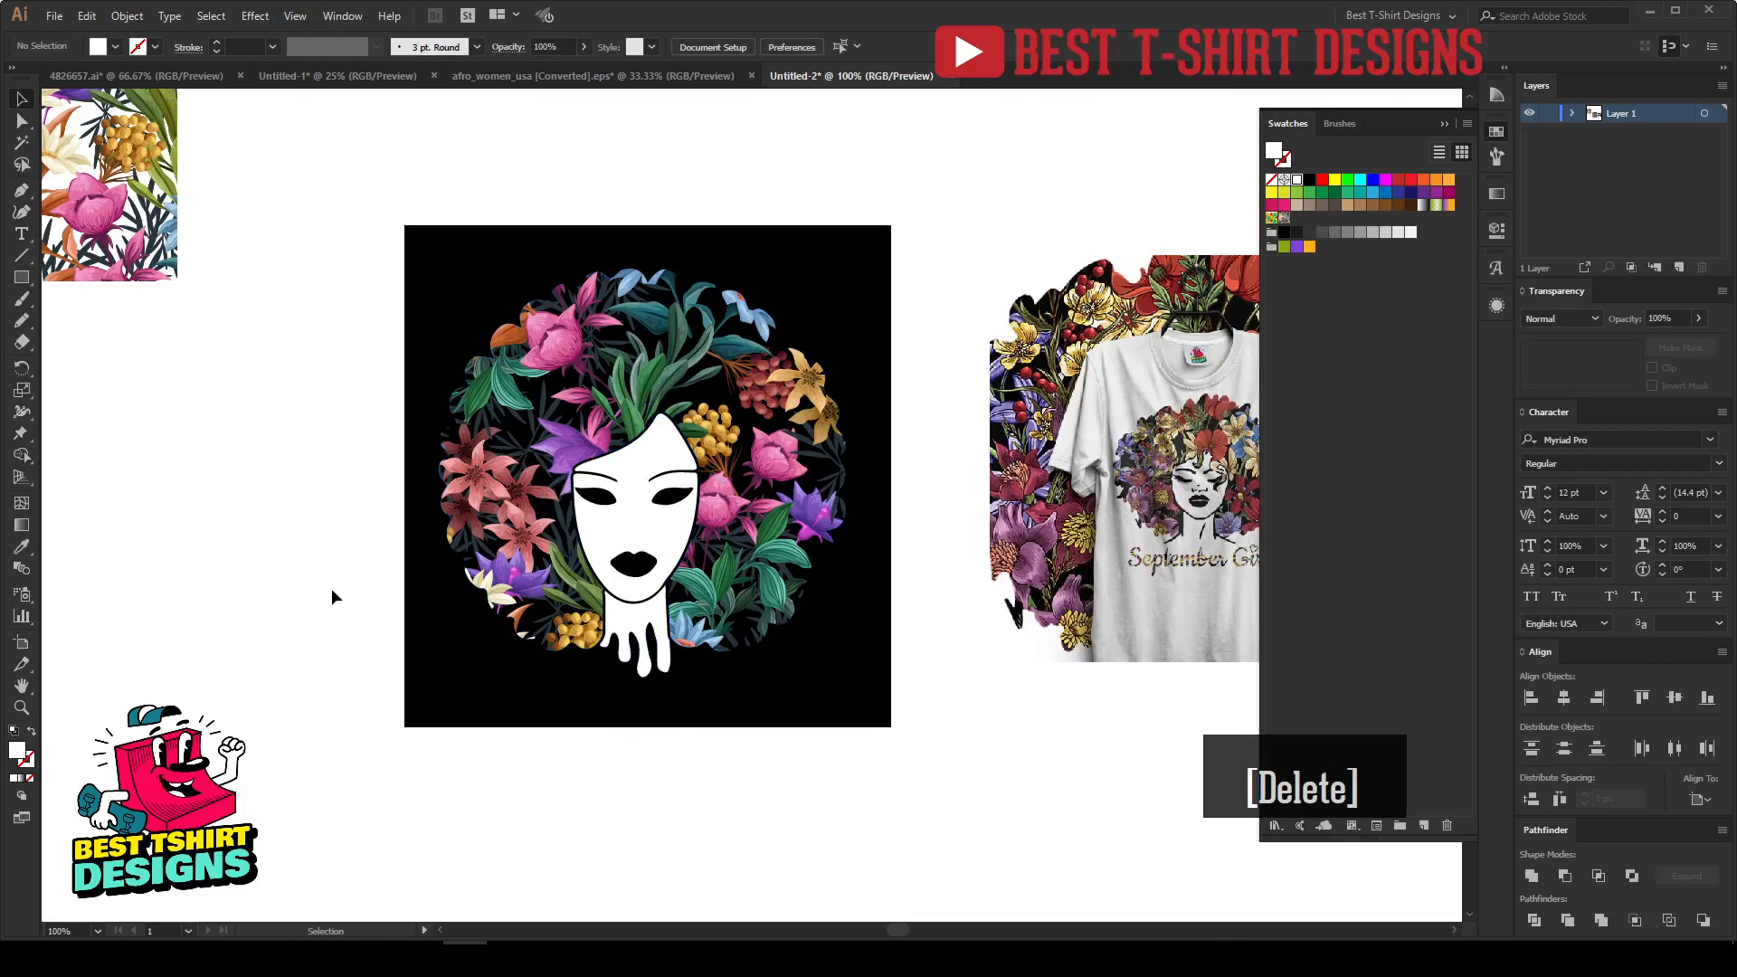
Move the finished floral head with its black background and the floral pattern swatch up to the artboard's upper area.
key(alt)
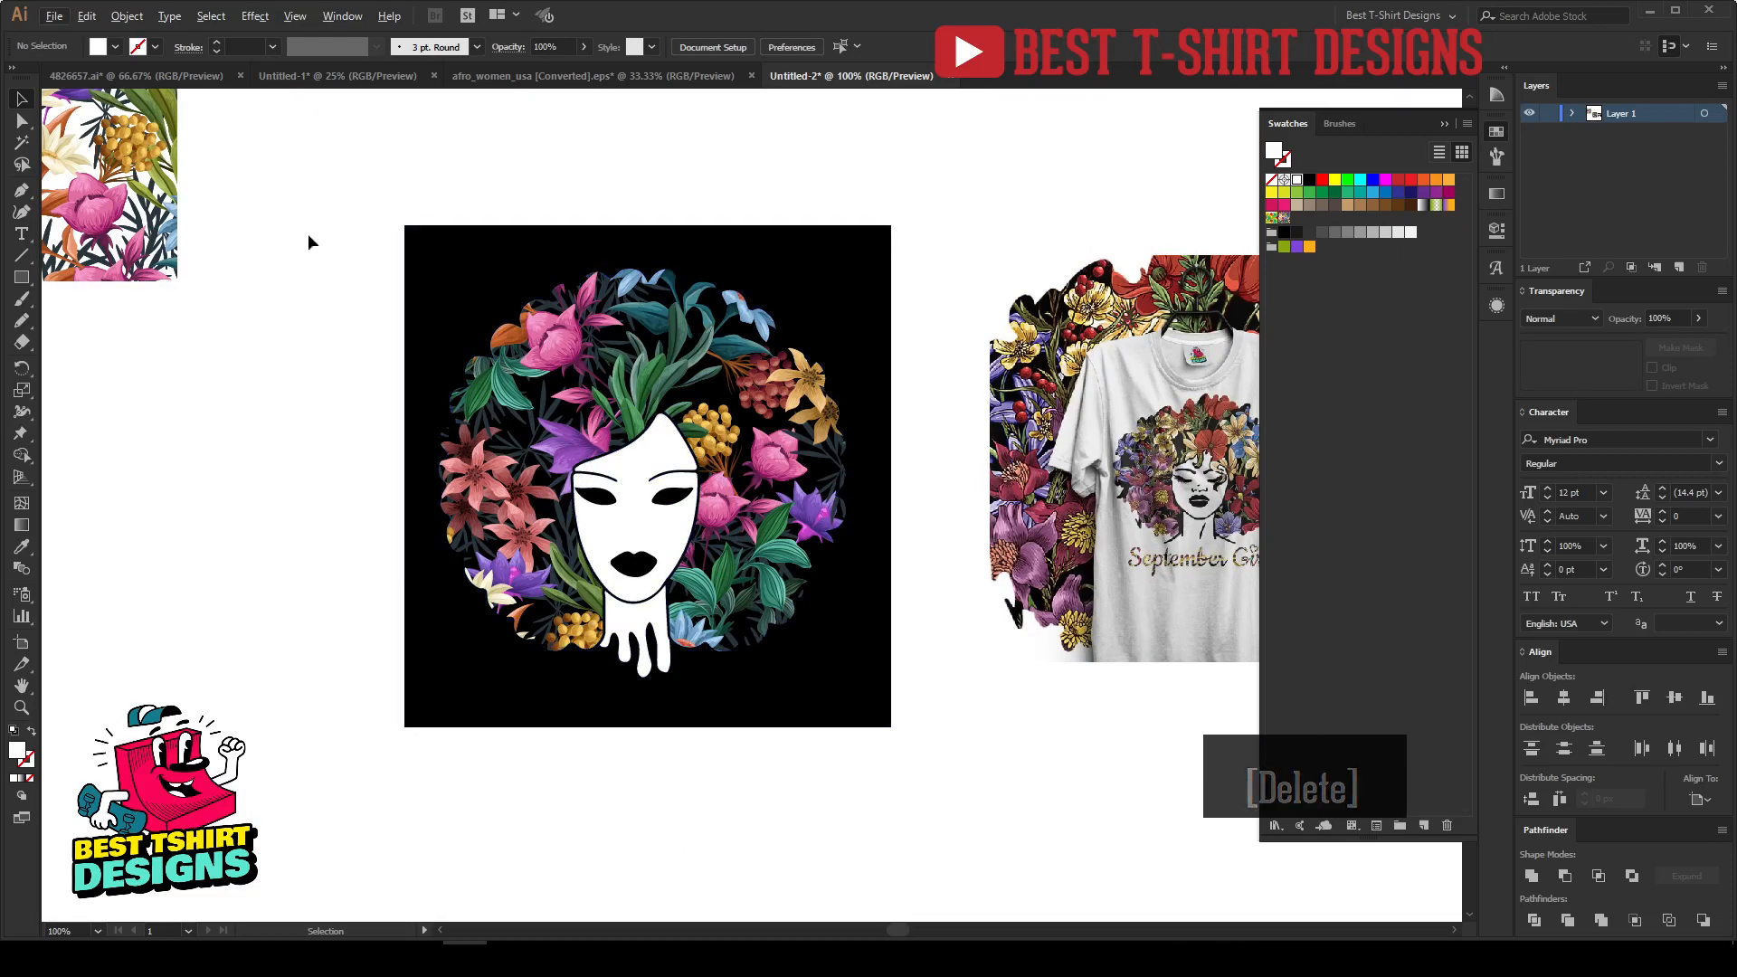
drag(349, 184, 955, 814)
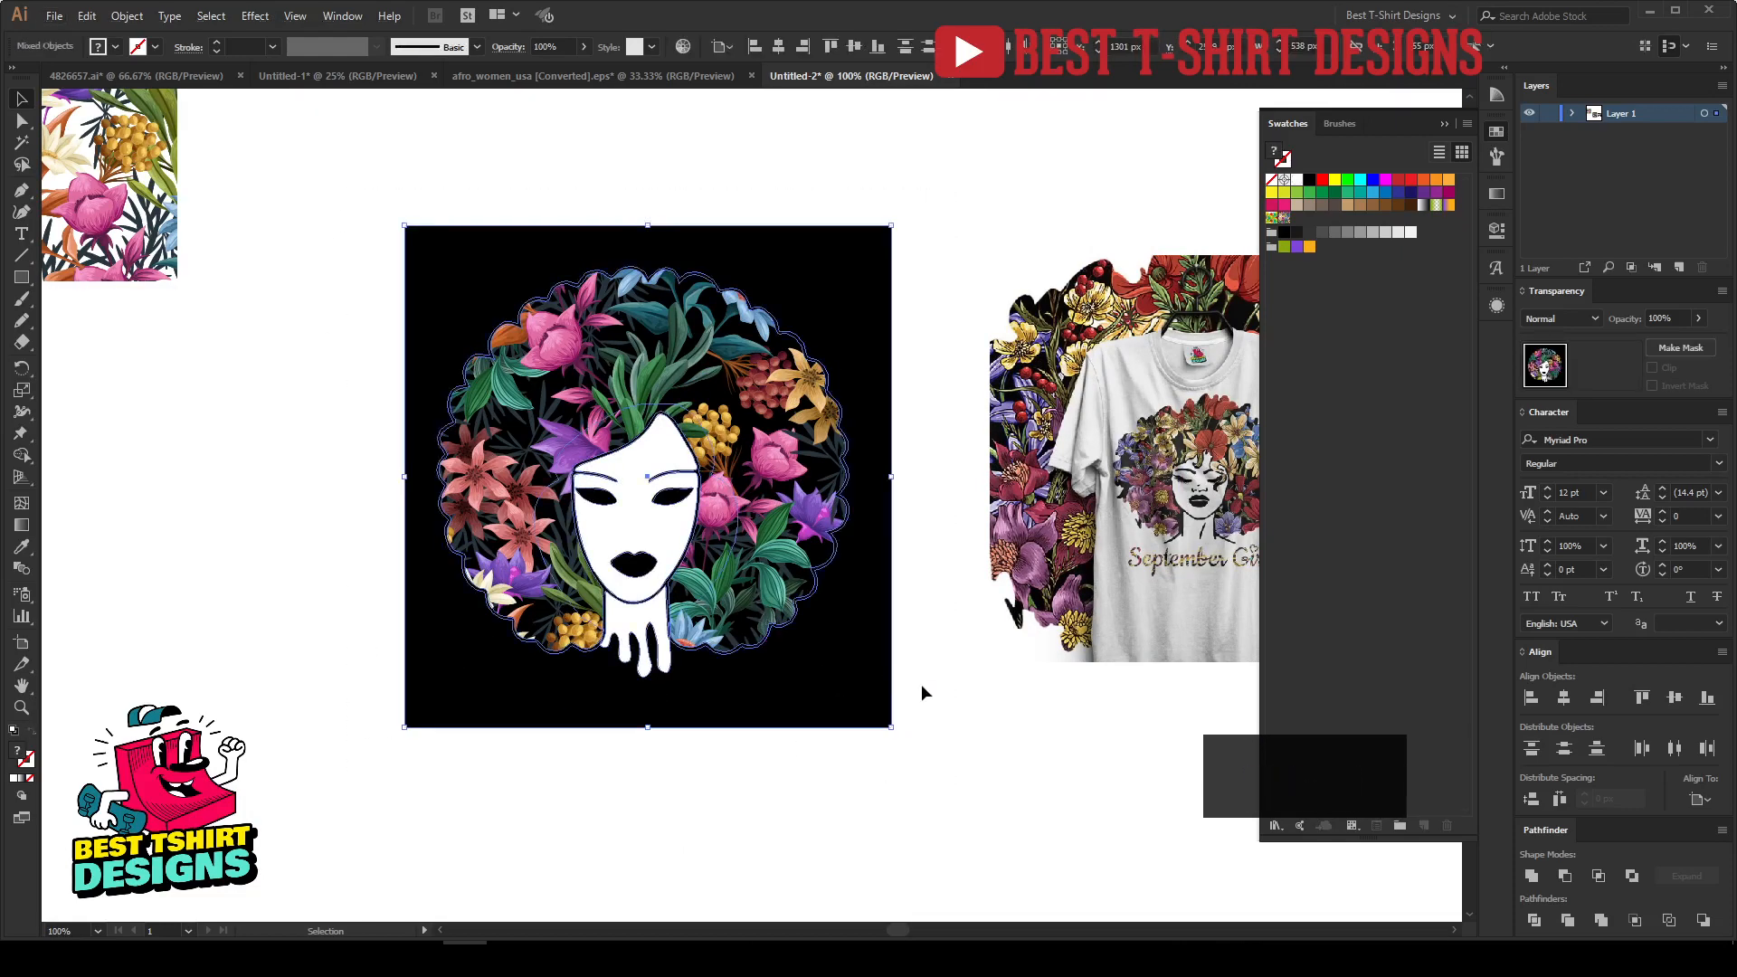
click(926, 684)
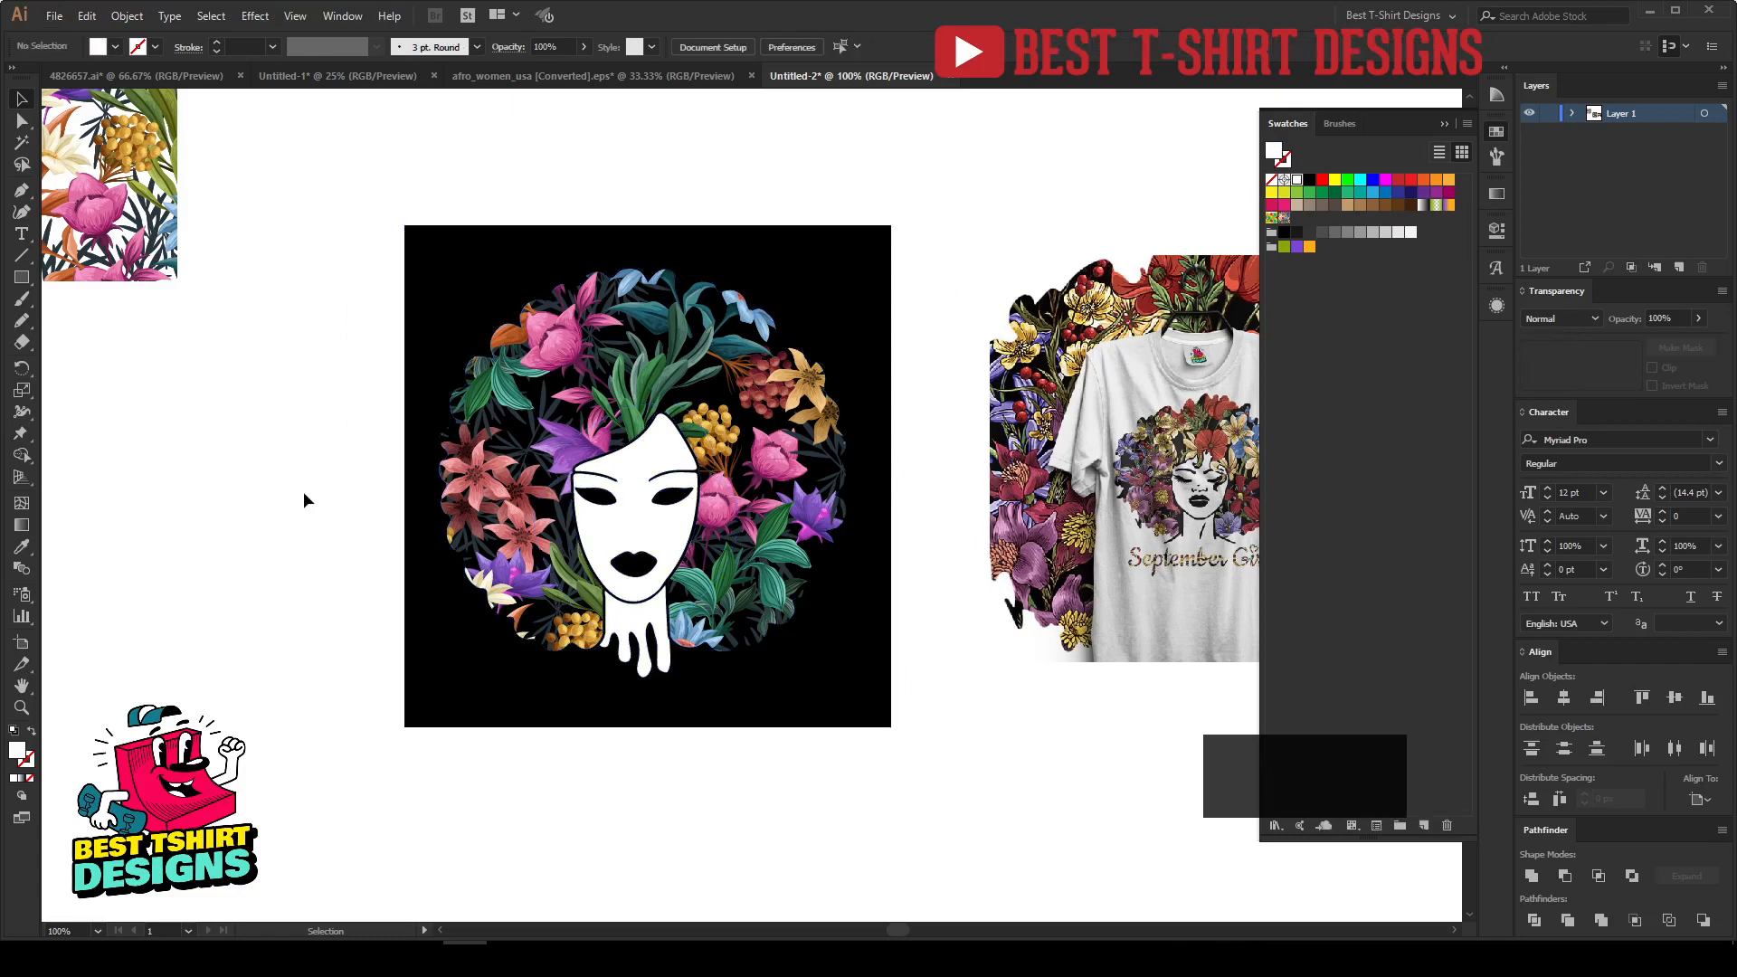
key(ctrl+minus)
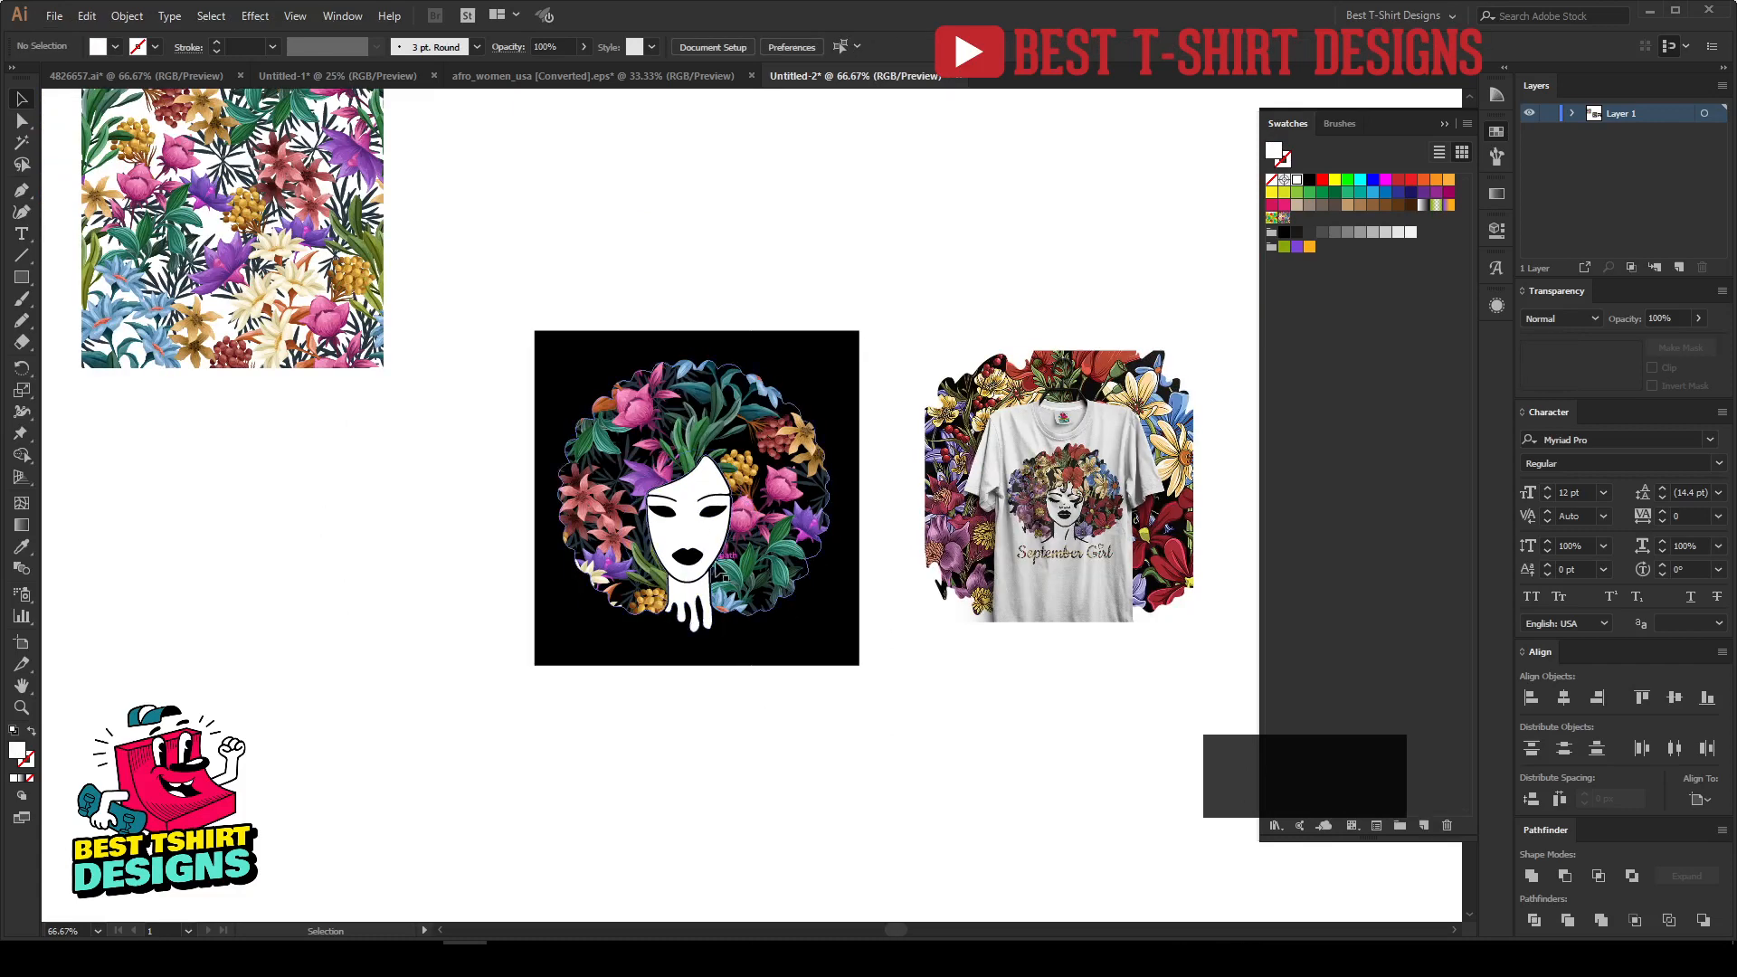
key(ctrl+minus)
key(ctrl+minus)
drag(597, 407, 796, 667)
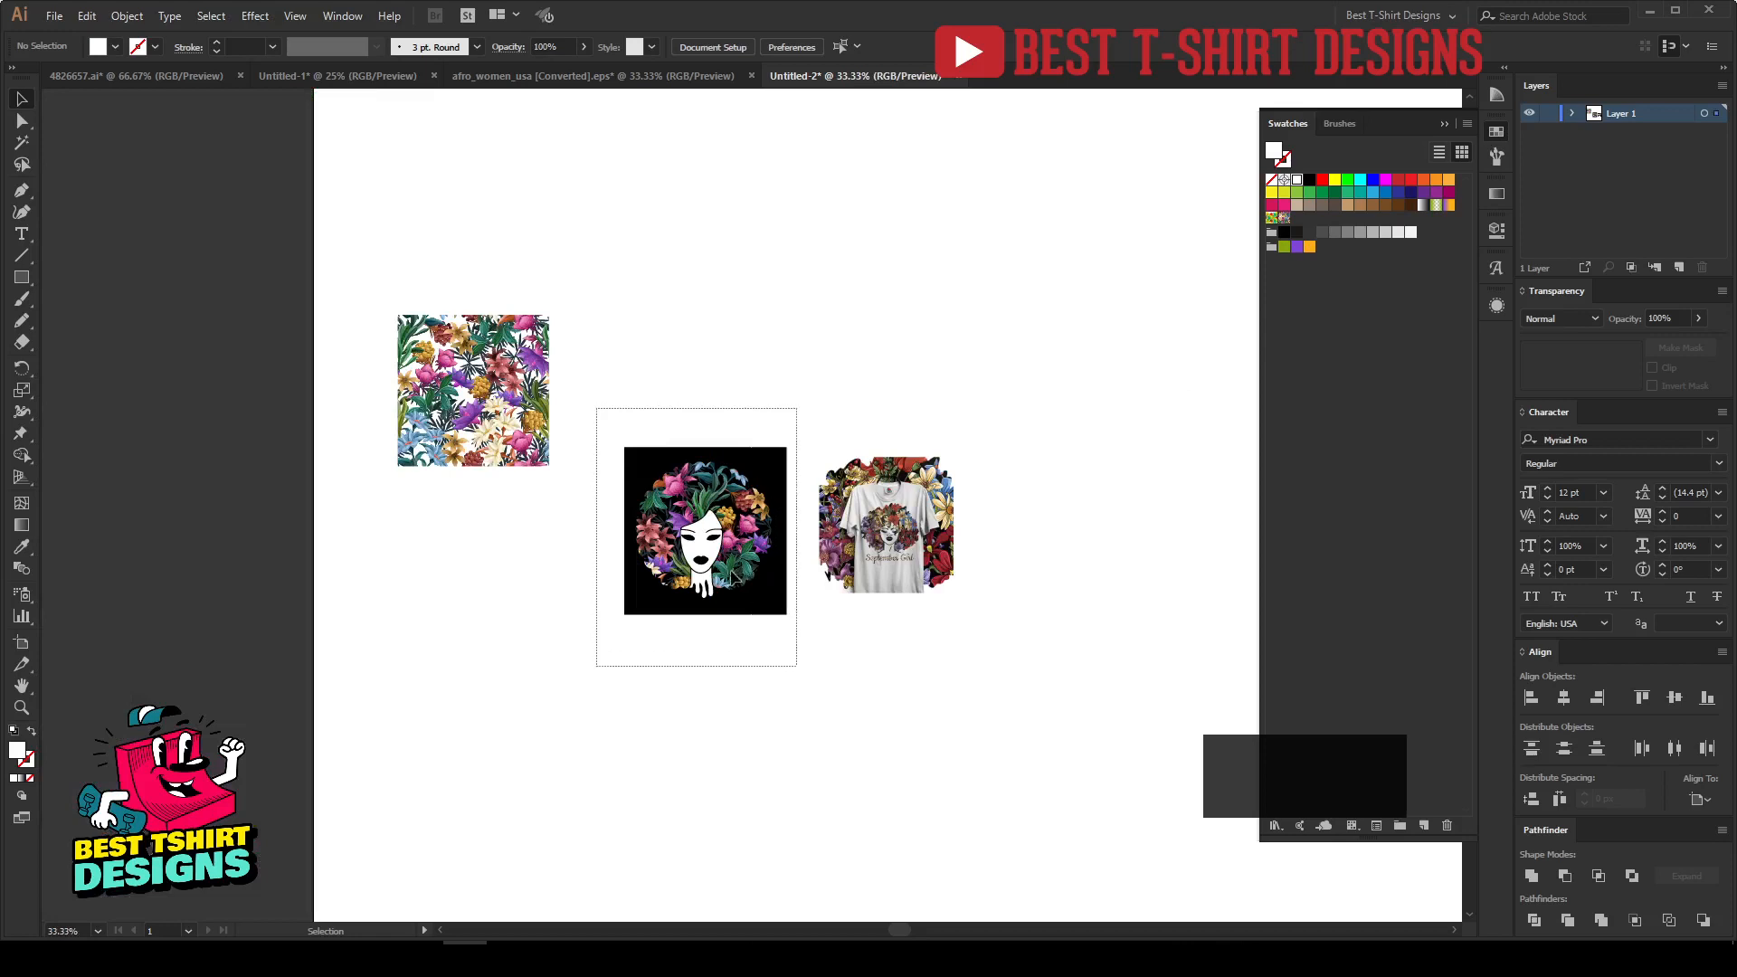
drag(734, 539, 693, 226)
drag(541, 363, 512, 226)
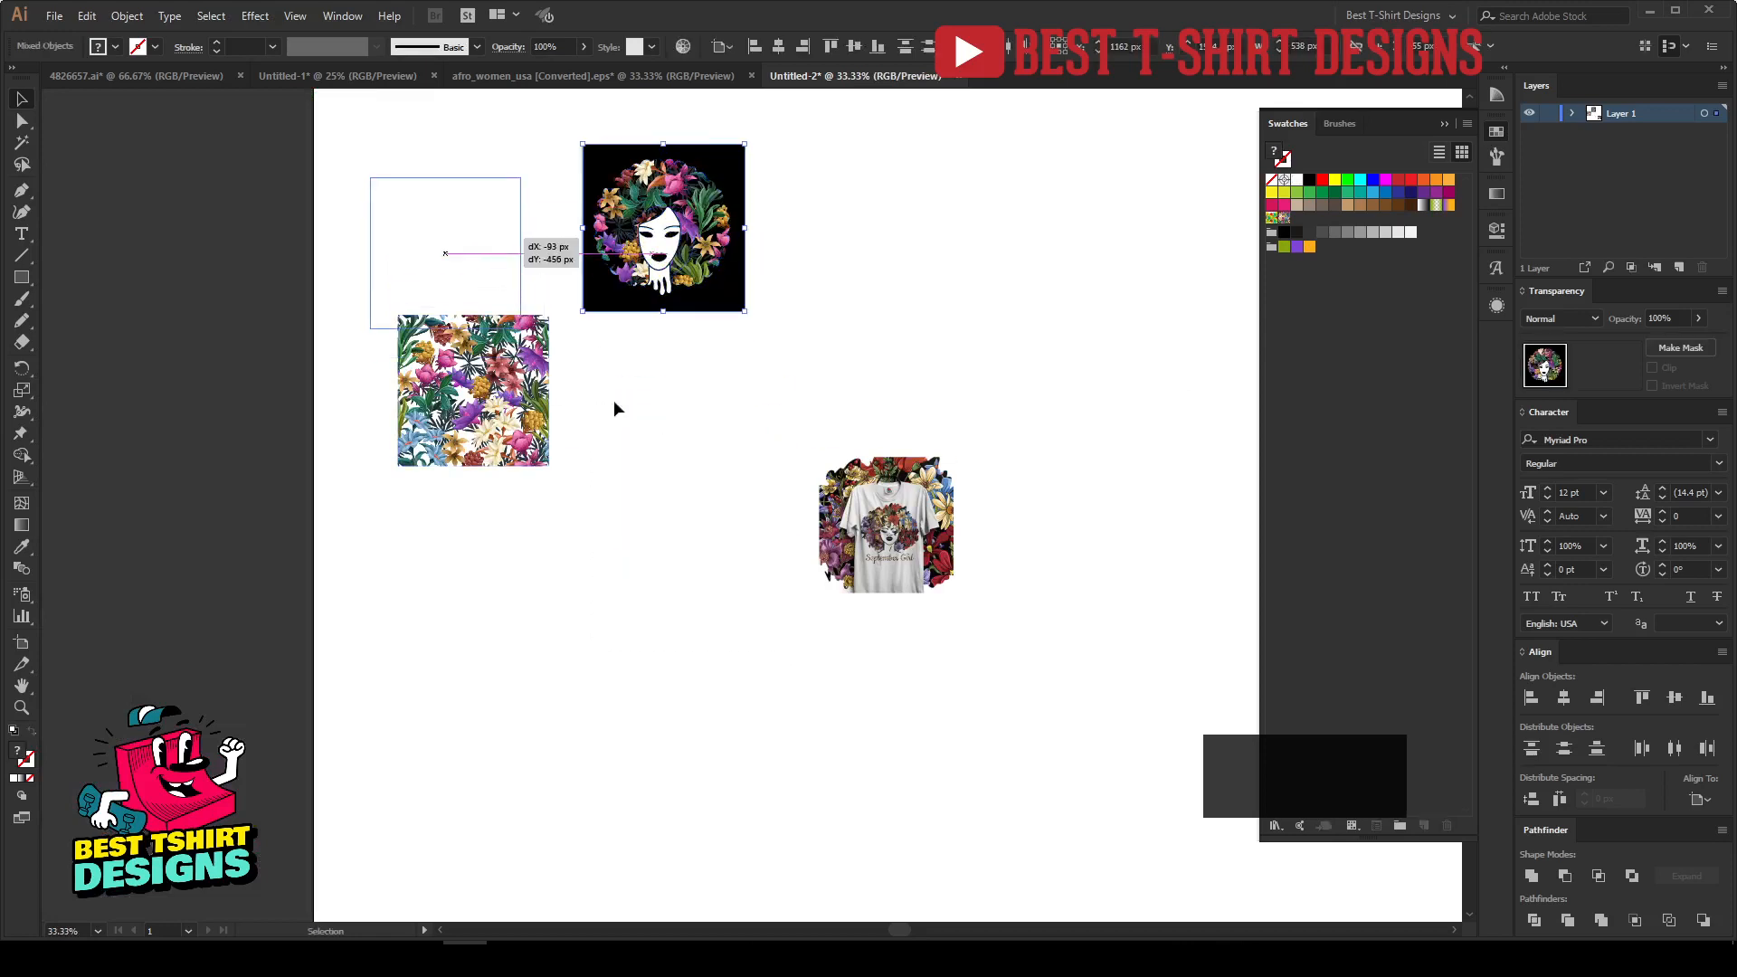
drag(613, 409, 613, 409)
Delete the September Girl T-shirt reference image from the artboard.
drag(706, 419, 969, 639)
key(Delete)
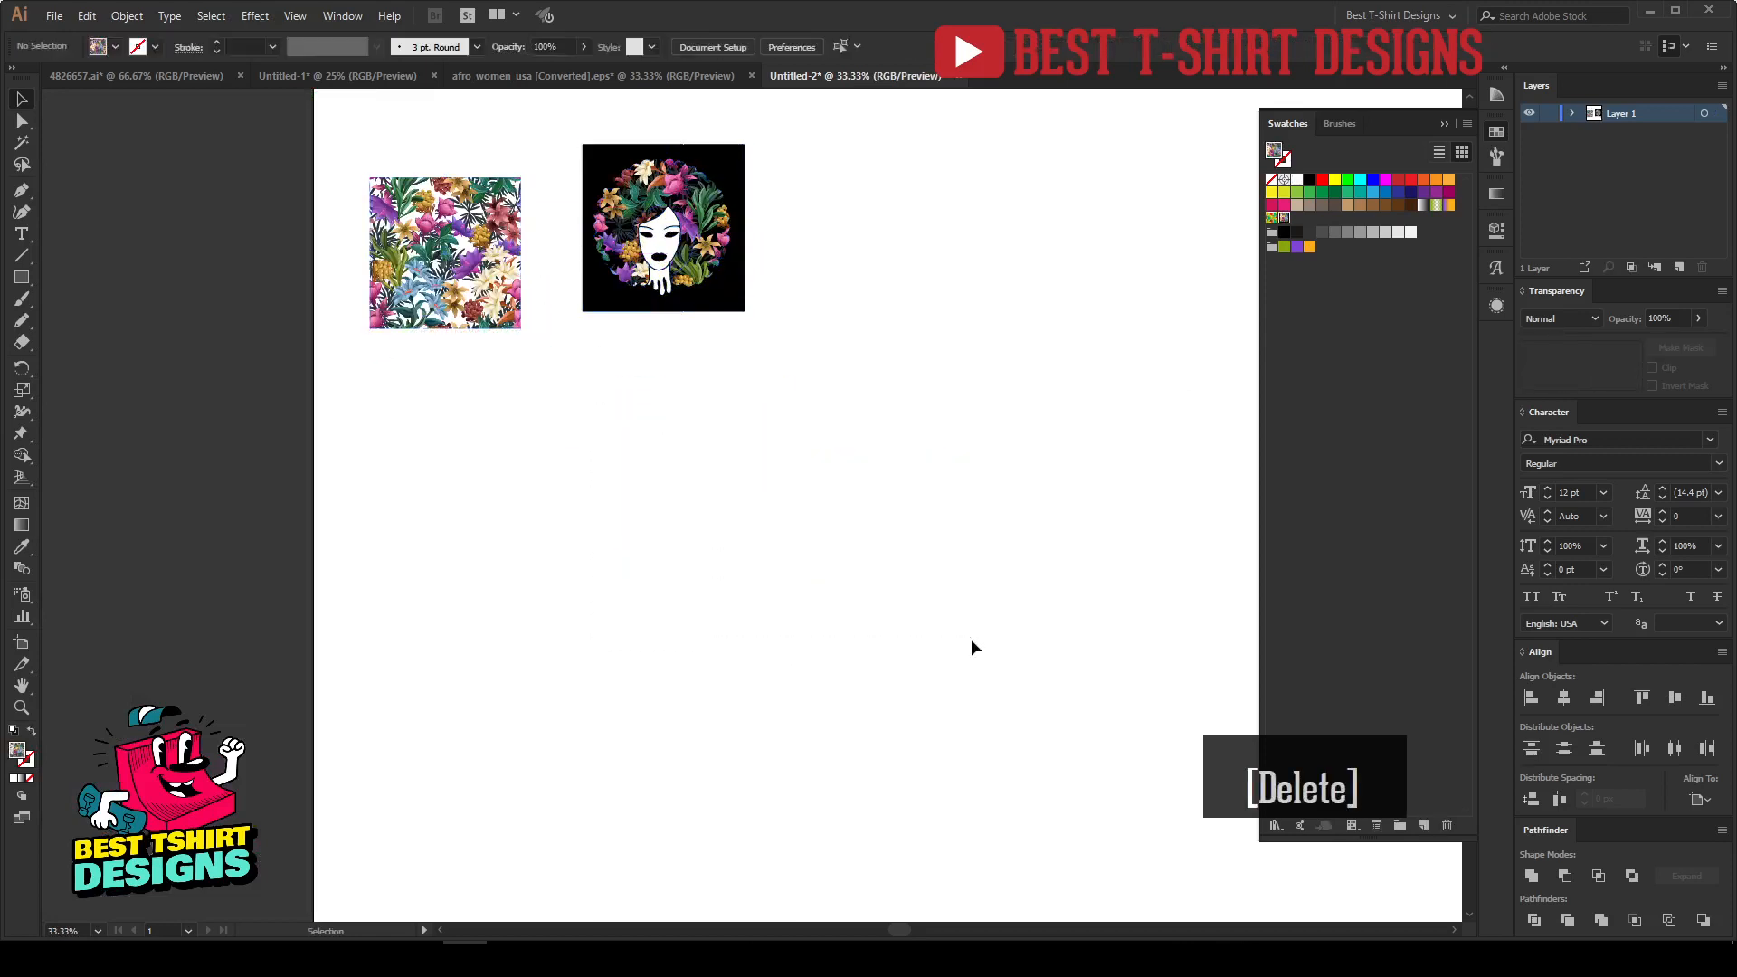
key(F10)
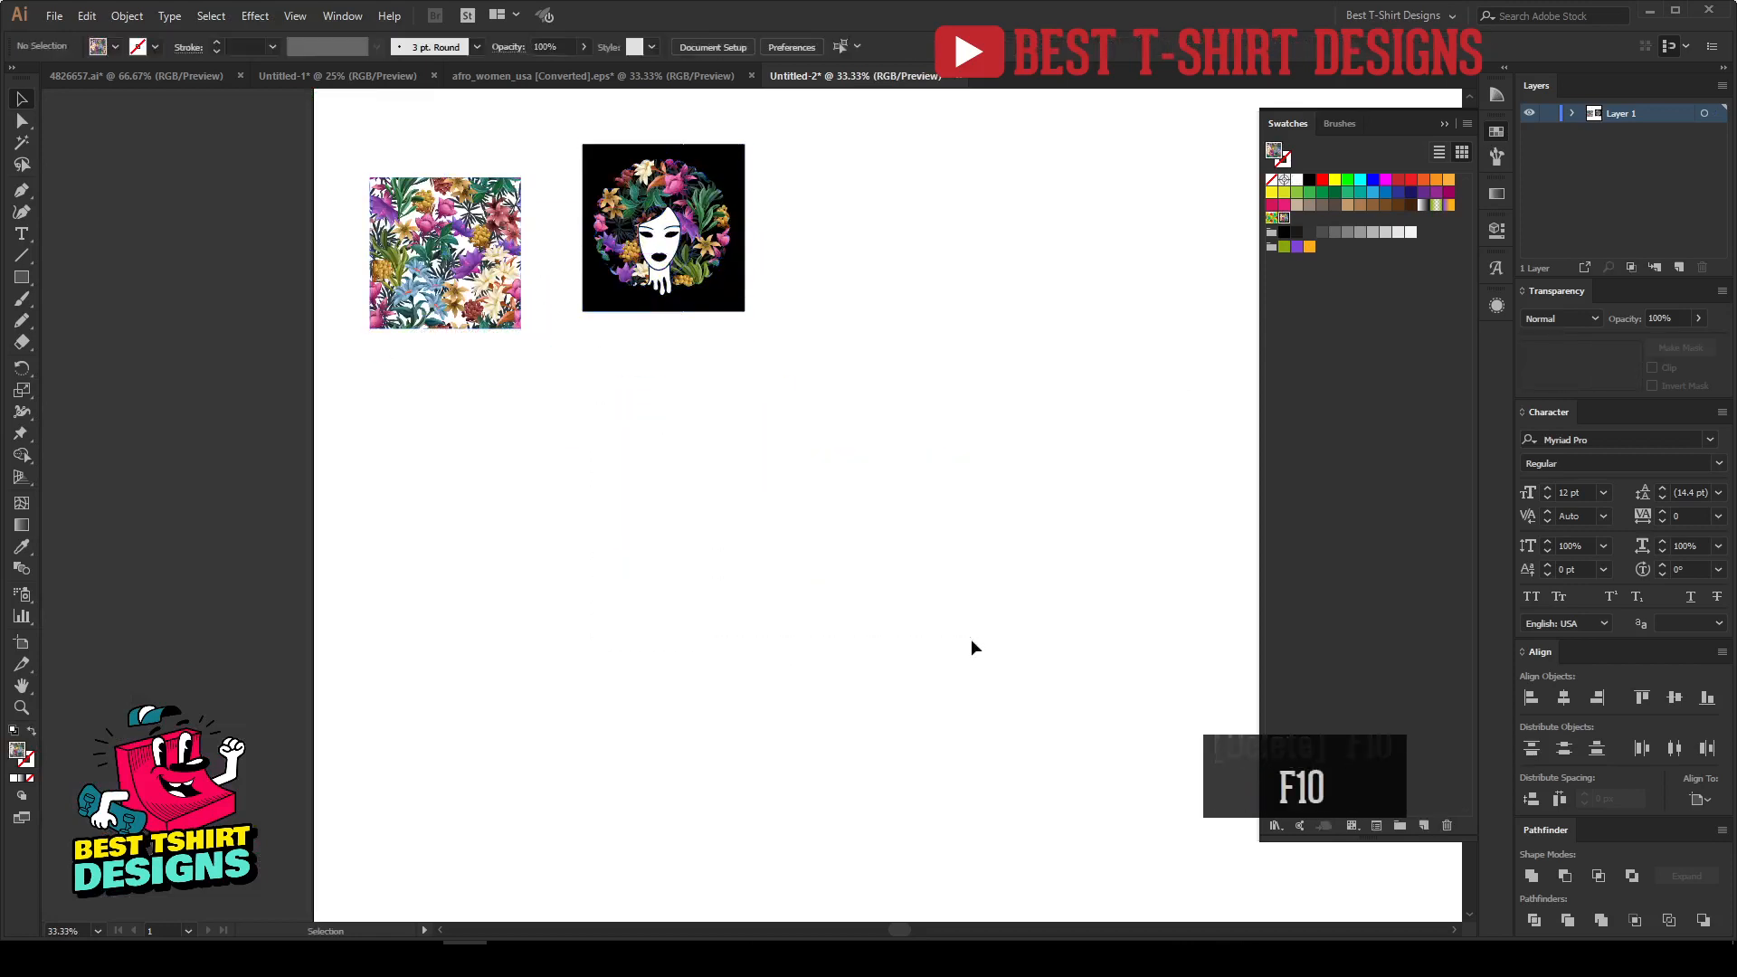
Unlock the artwork layer in afro_women_usa [Converted].eps and copy the afro woman with flag sunglasses into Untitled-2, below the floral design.
click(572, 80)
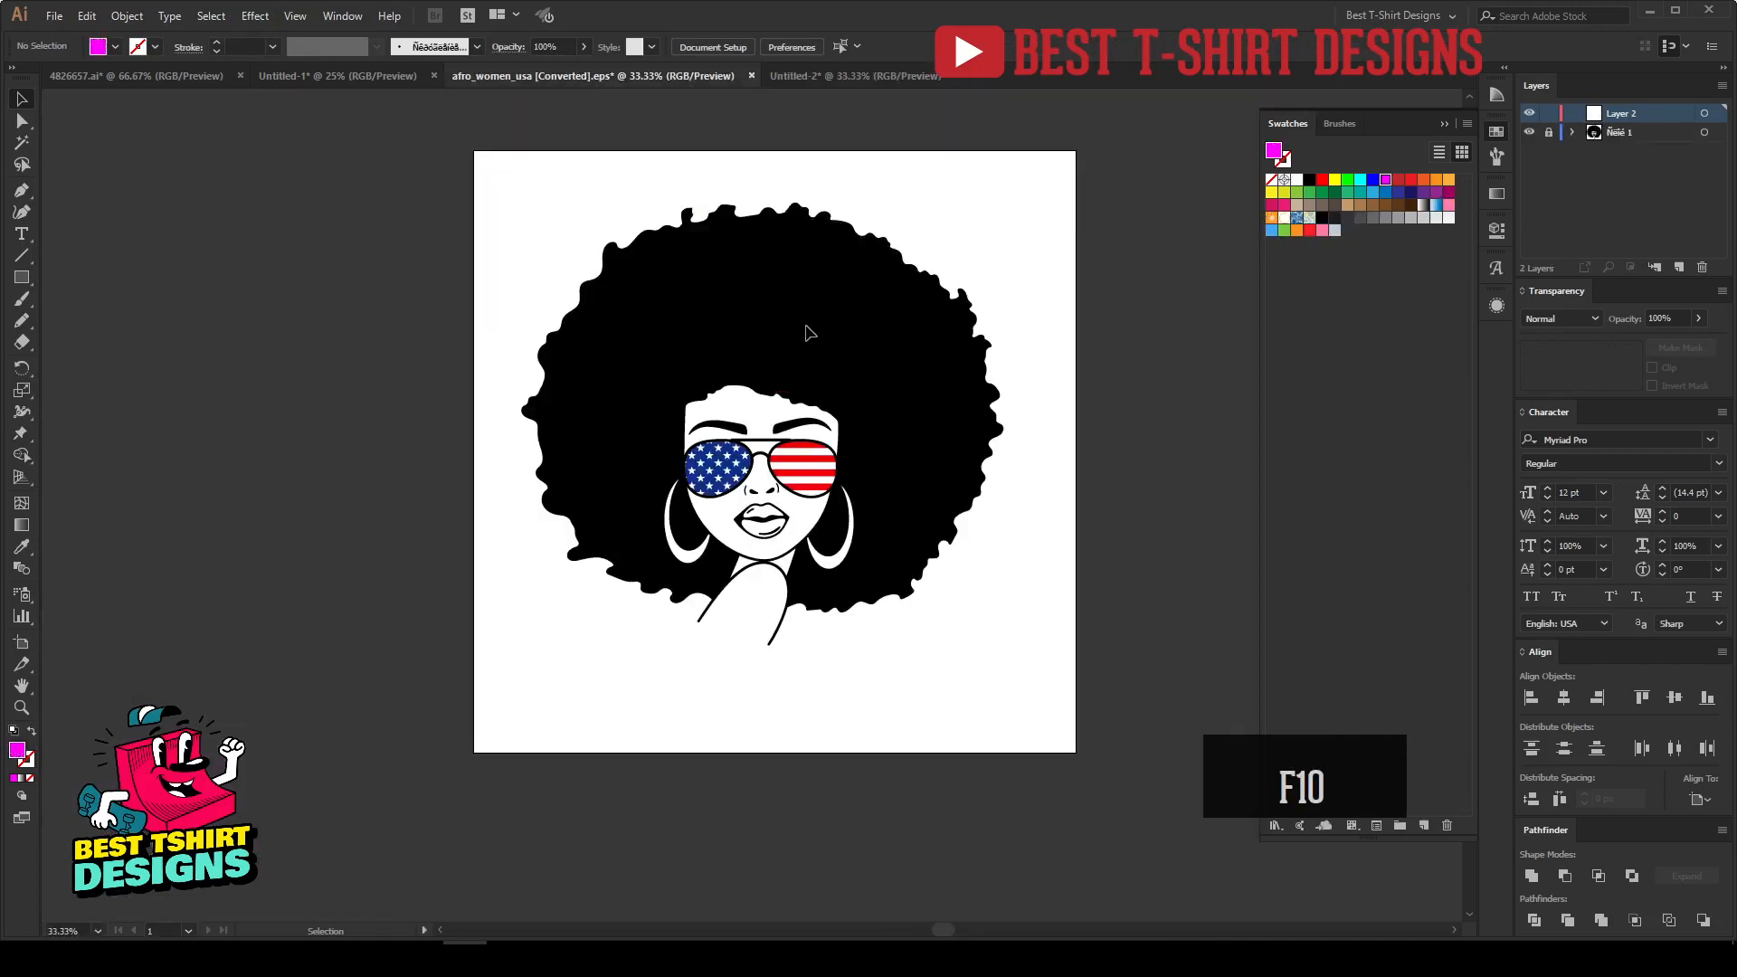
key(v)
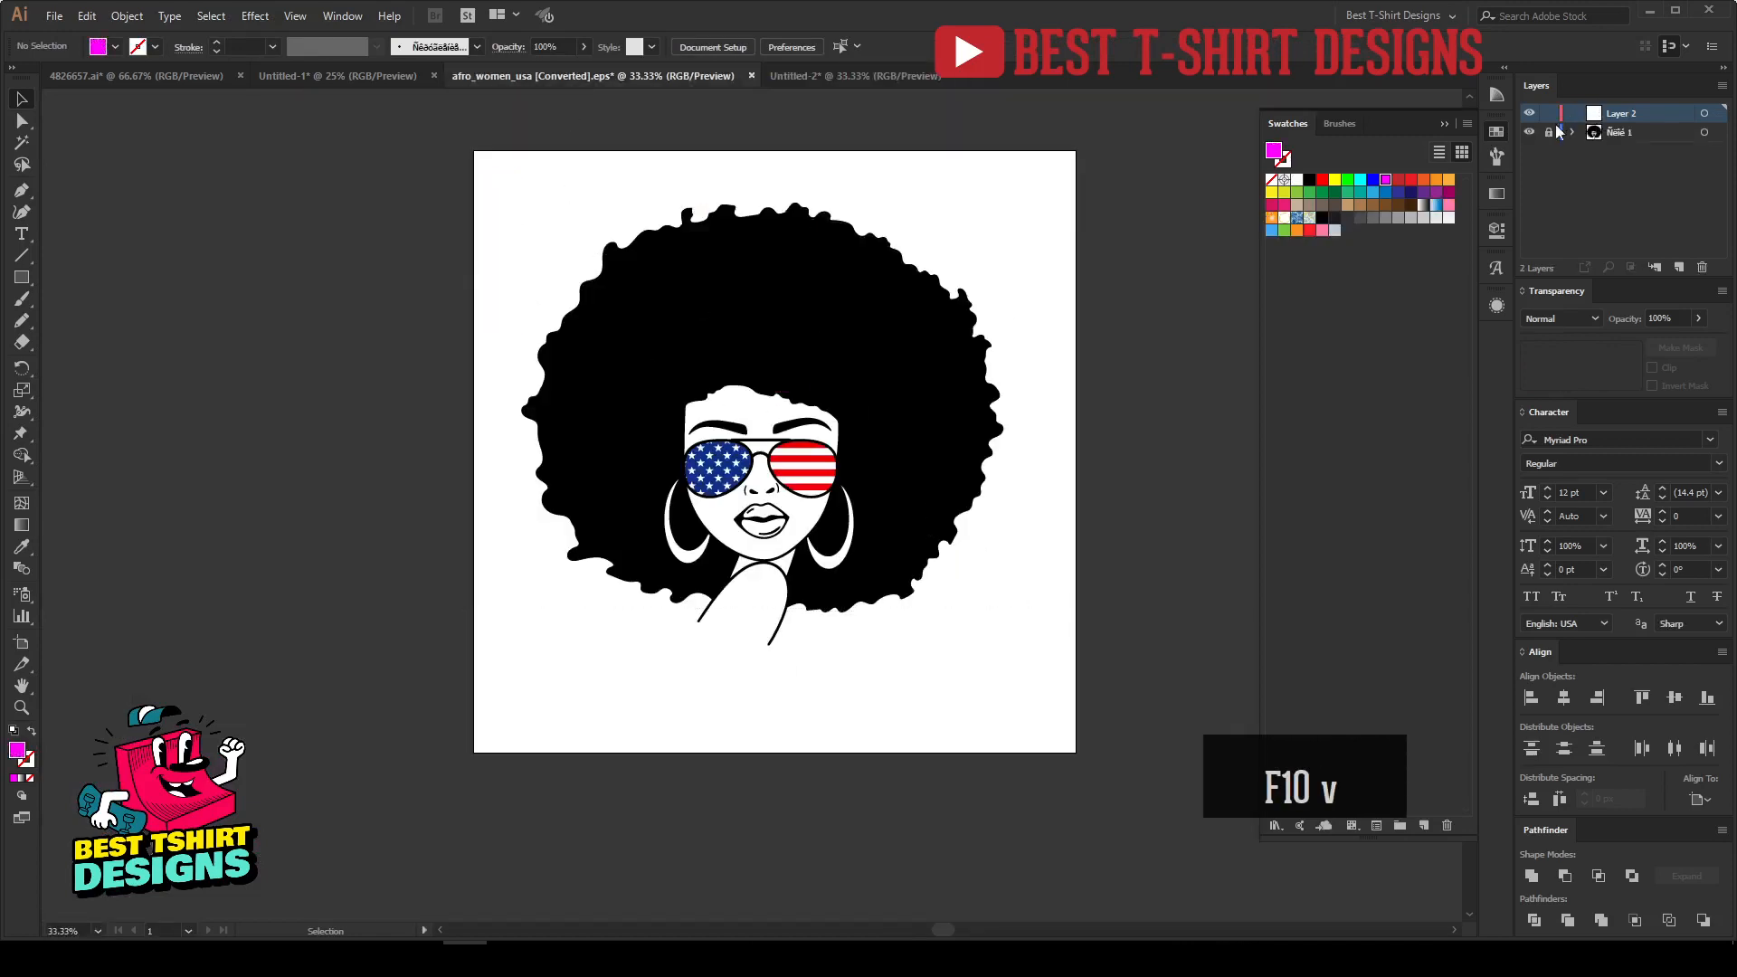
click(896, 437)
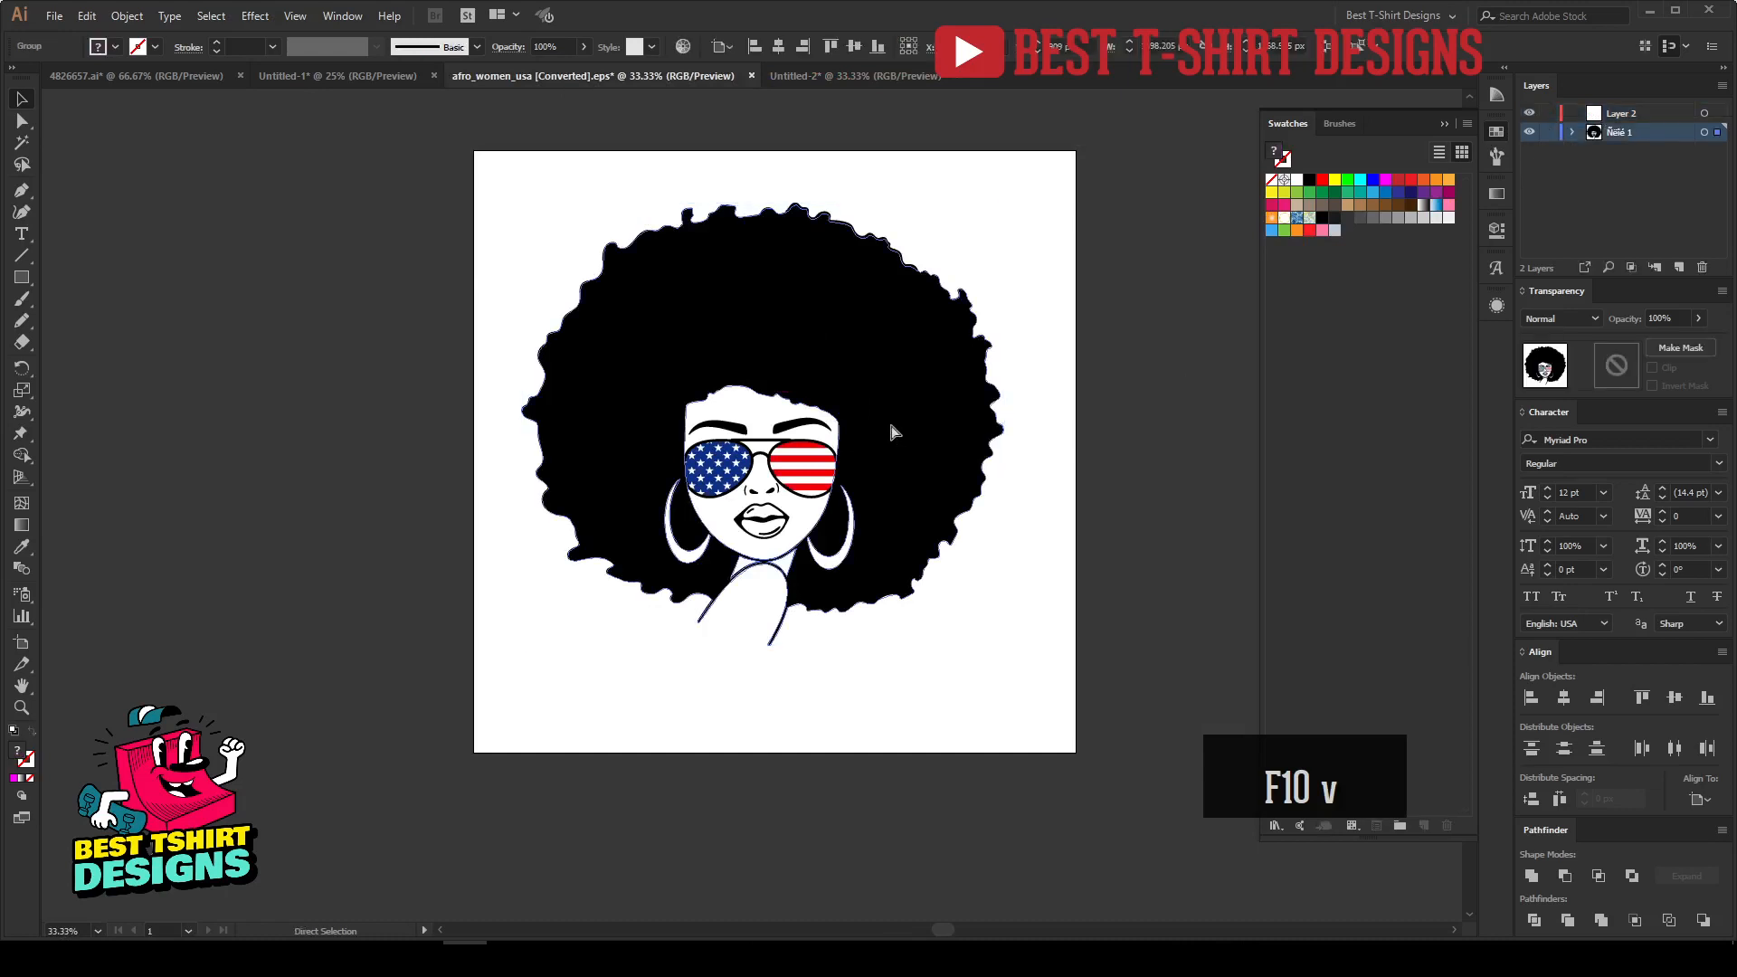
key(ctrl+c)
click(818, 74)
key(ctrl+v)
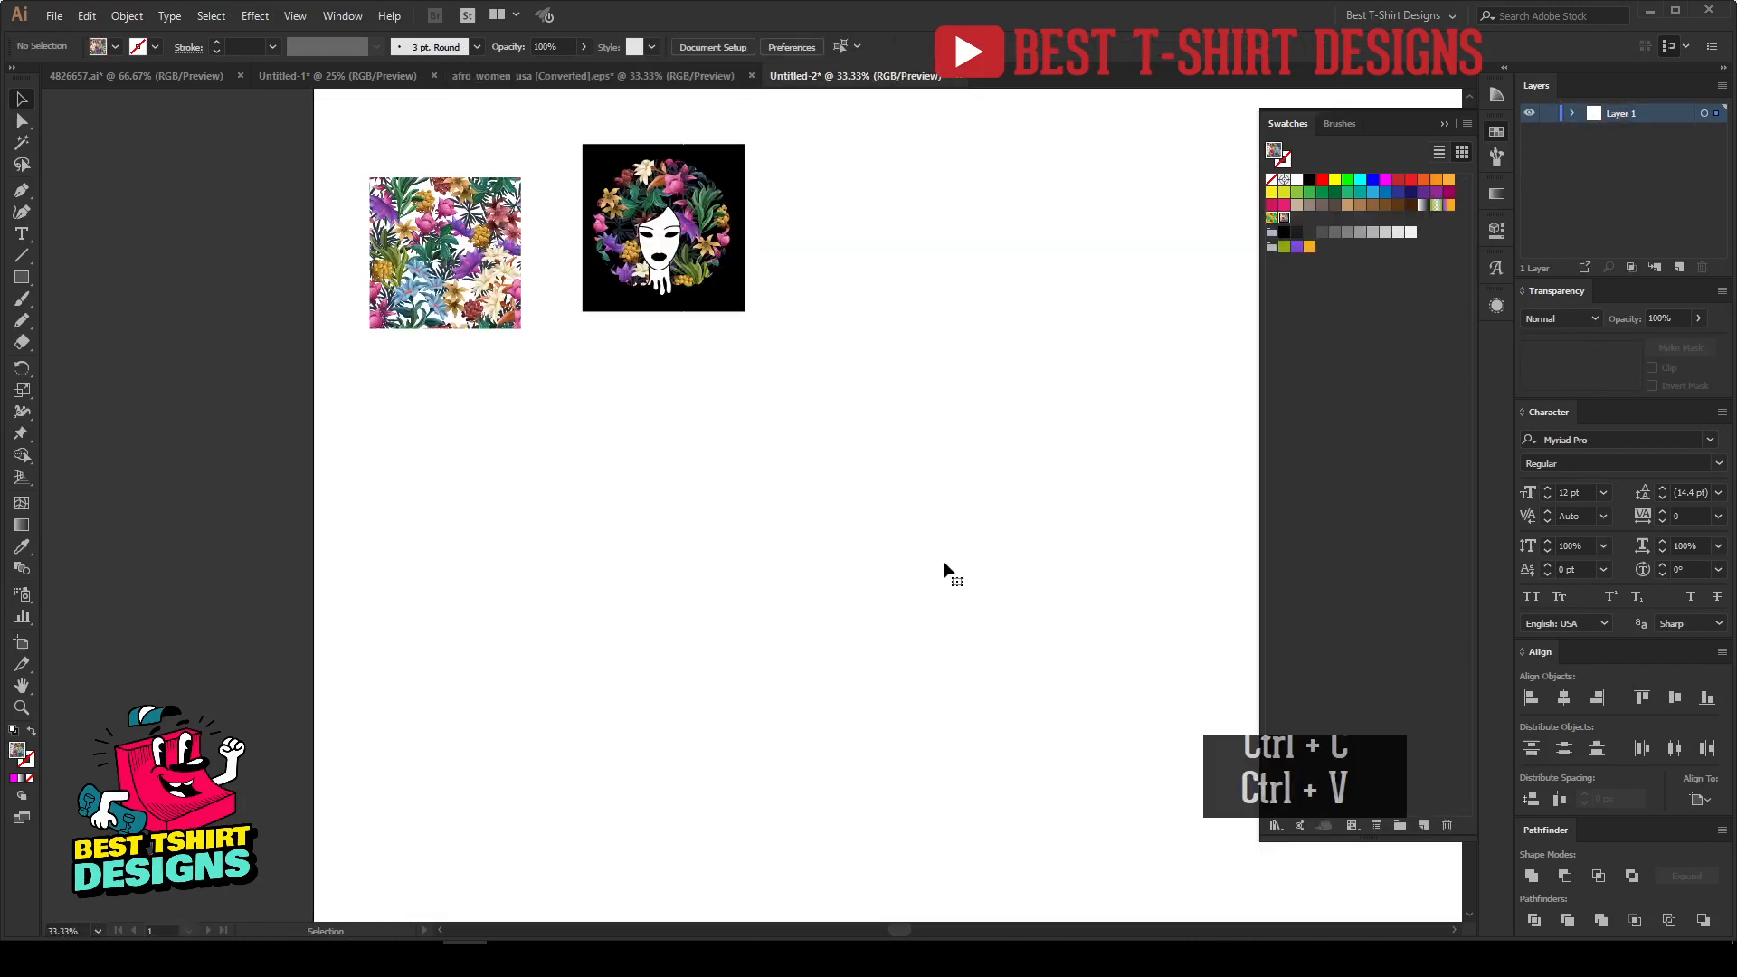
drag(955, 508, 872, 506)
scroll(783, 601, up, 1)
click(754, 781)
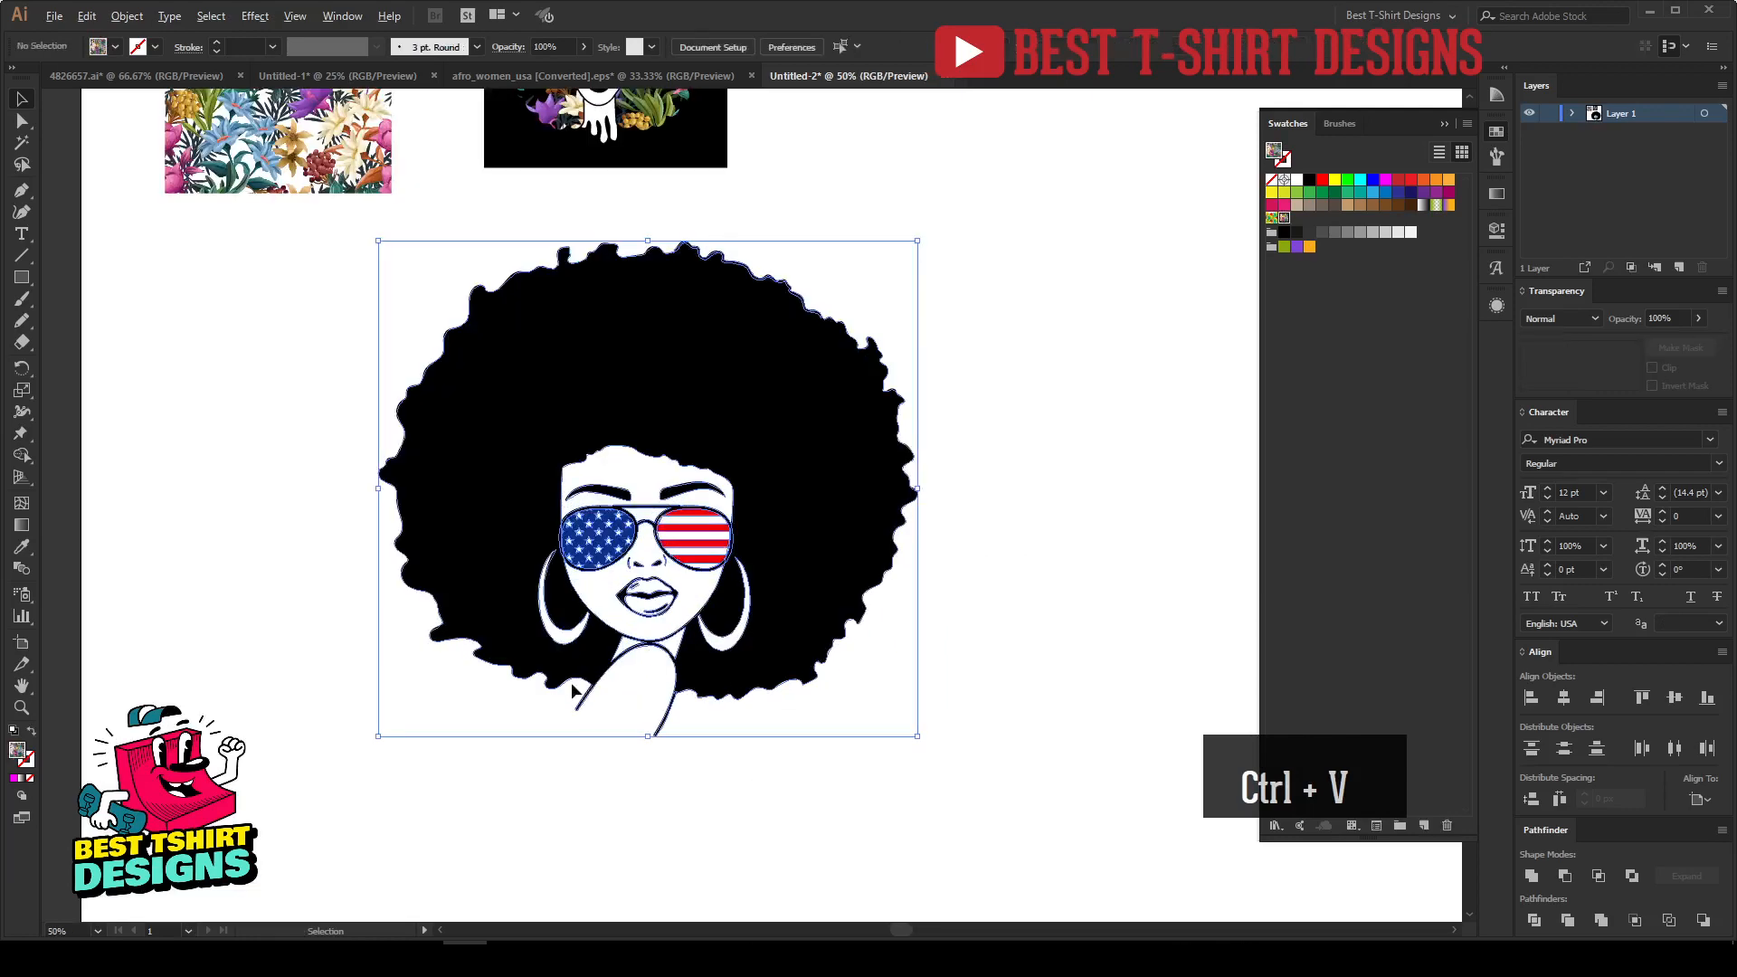
Set up the Pen tool with no fill and a black 5 pt stroke for outlining the shoulder's open bottom.
scroll(874, 800, up, 1)
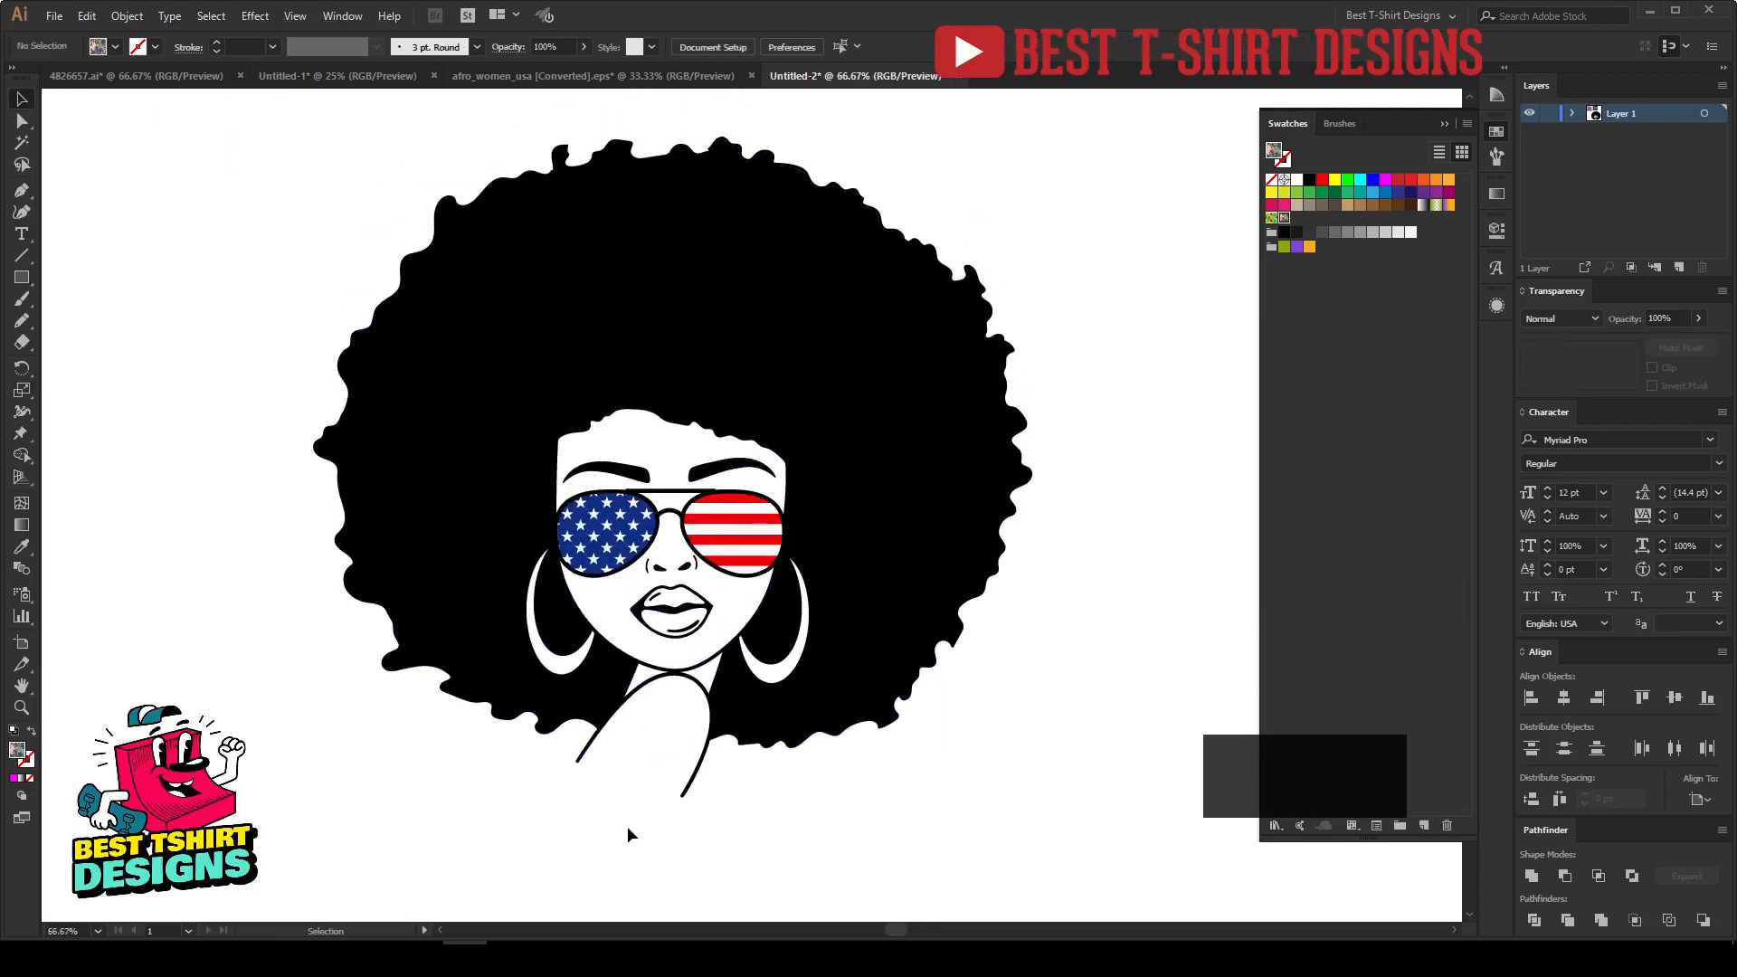
scroll(643, 814, up, 2)
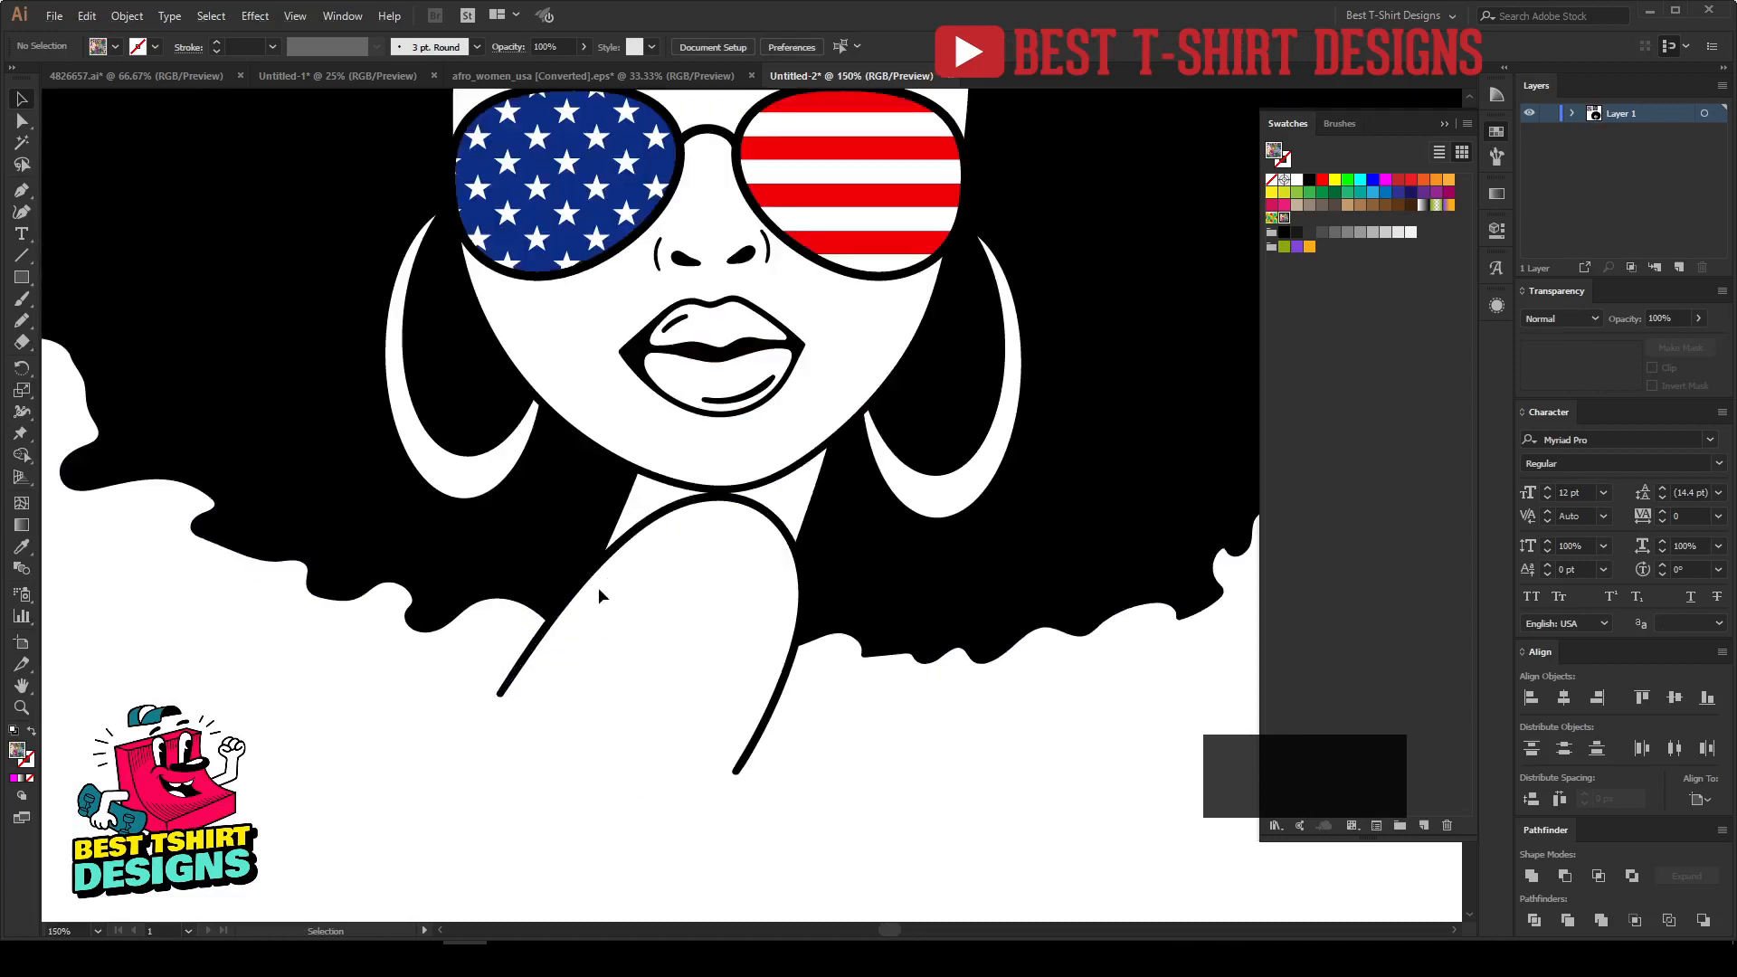
scroll(535, 878, up, 1)
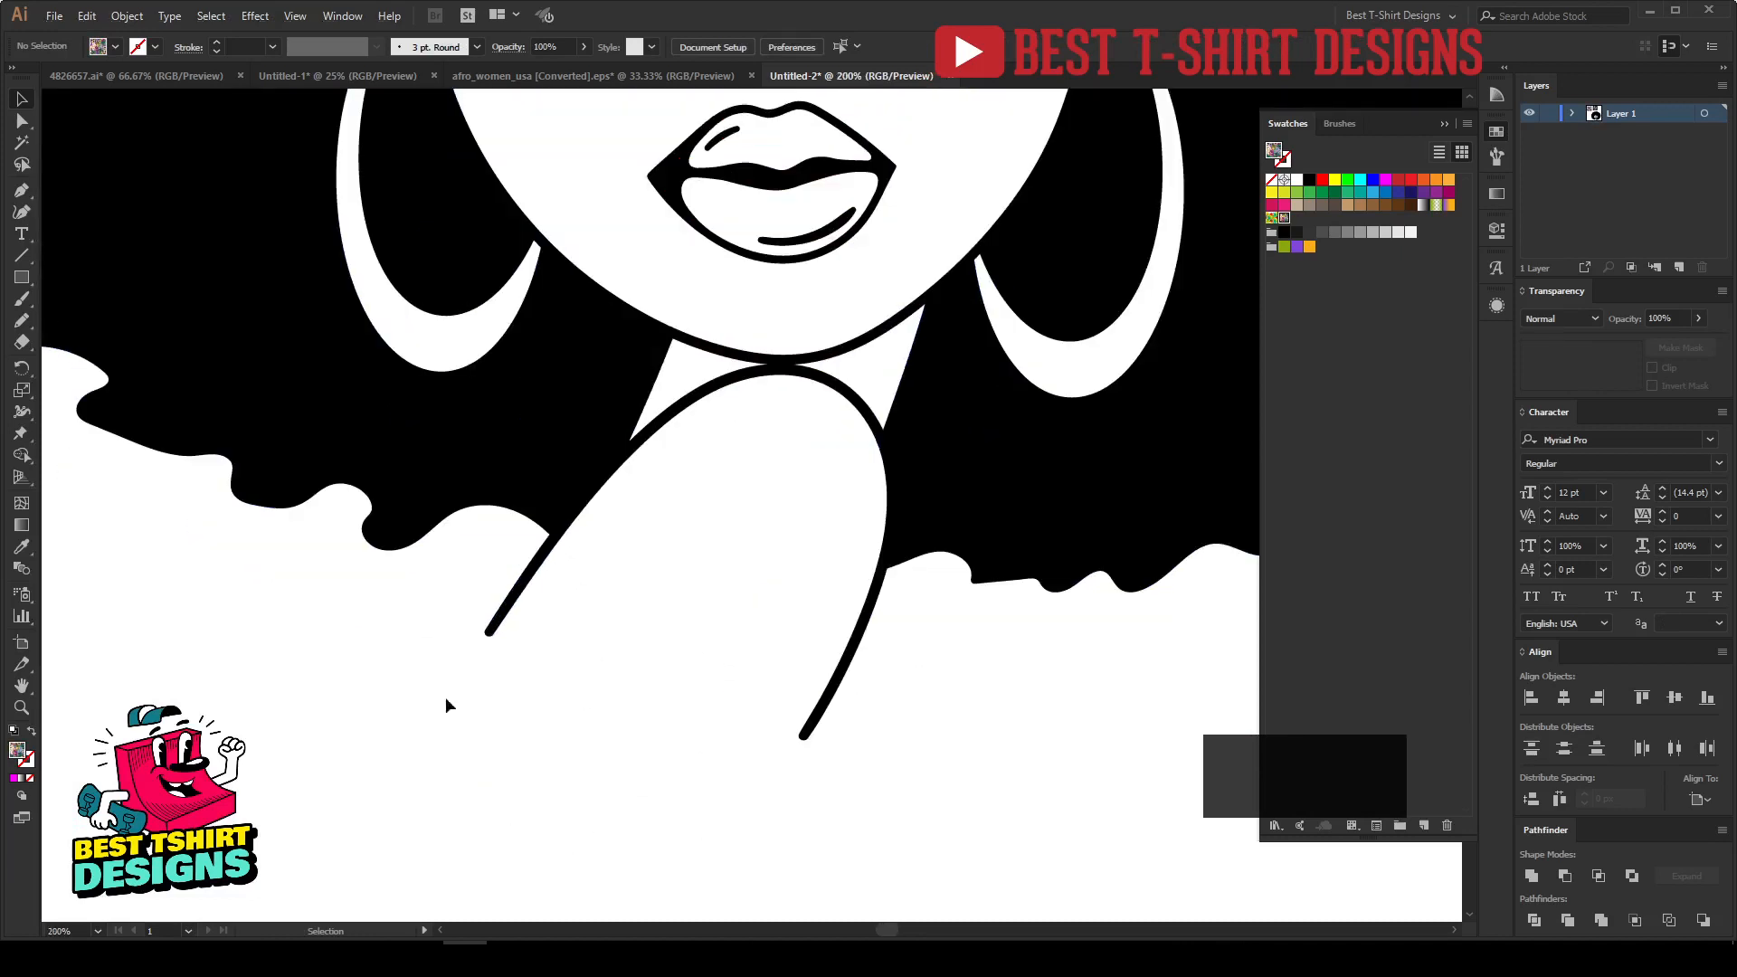
key(ctrl+a)
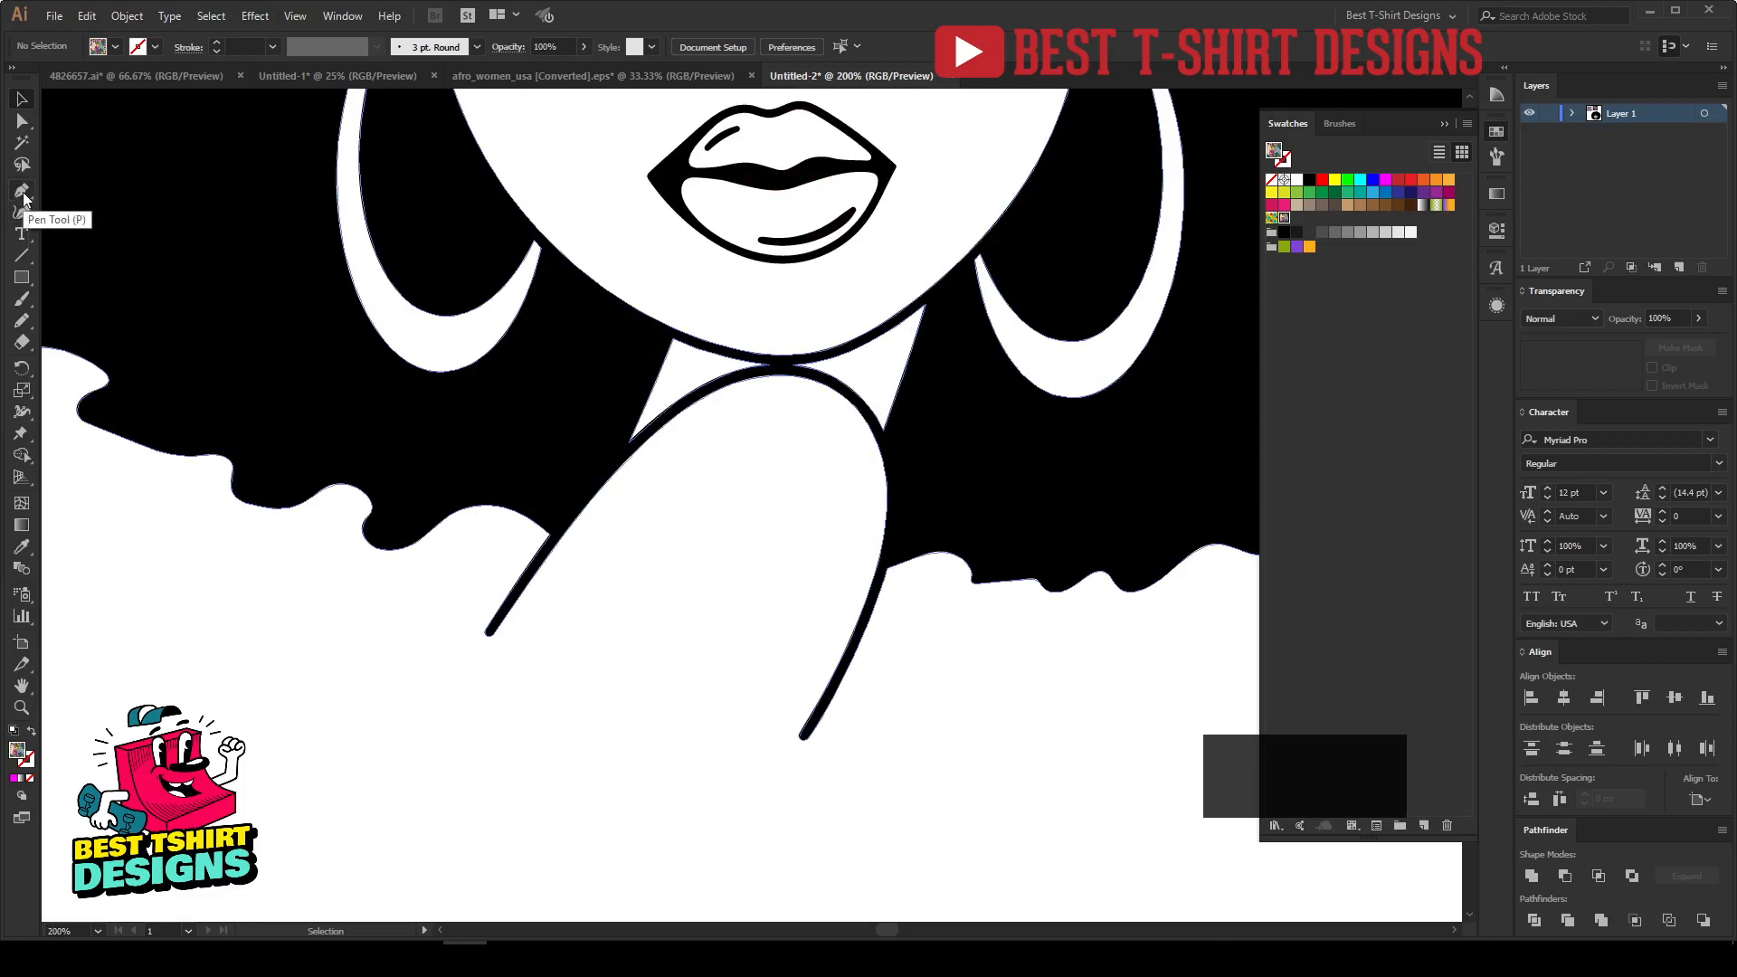
click(22, 191)
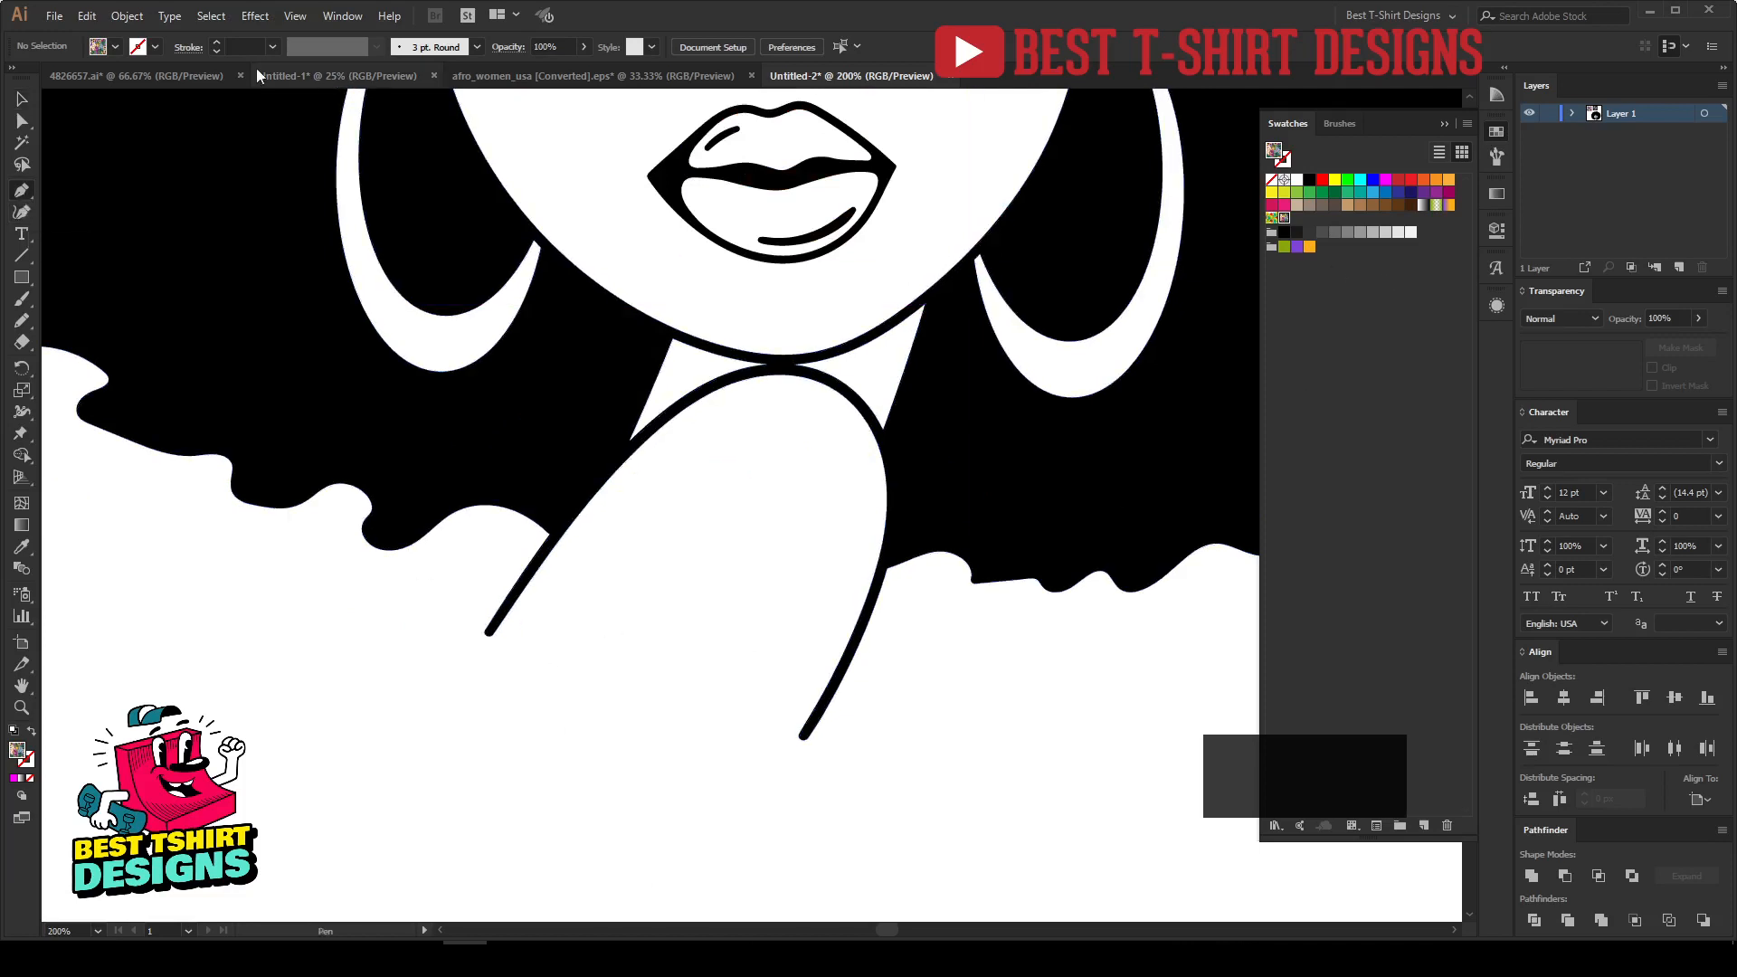
key(shift+x)
click(145, 47)
click(50, 79)
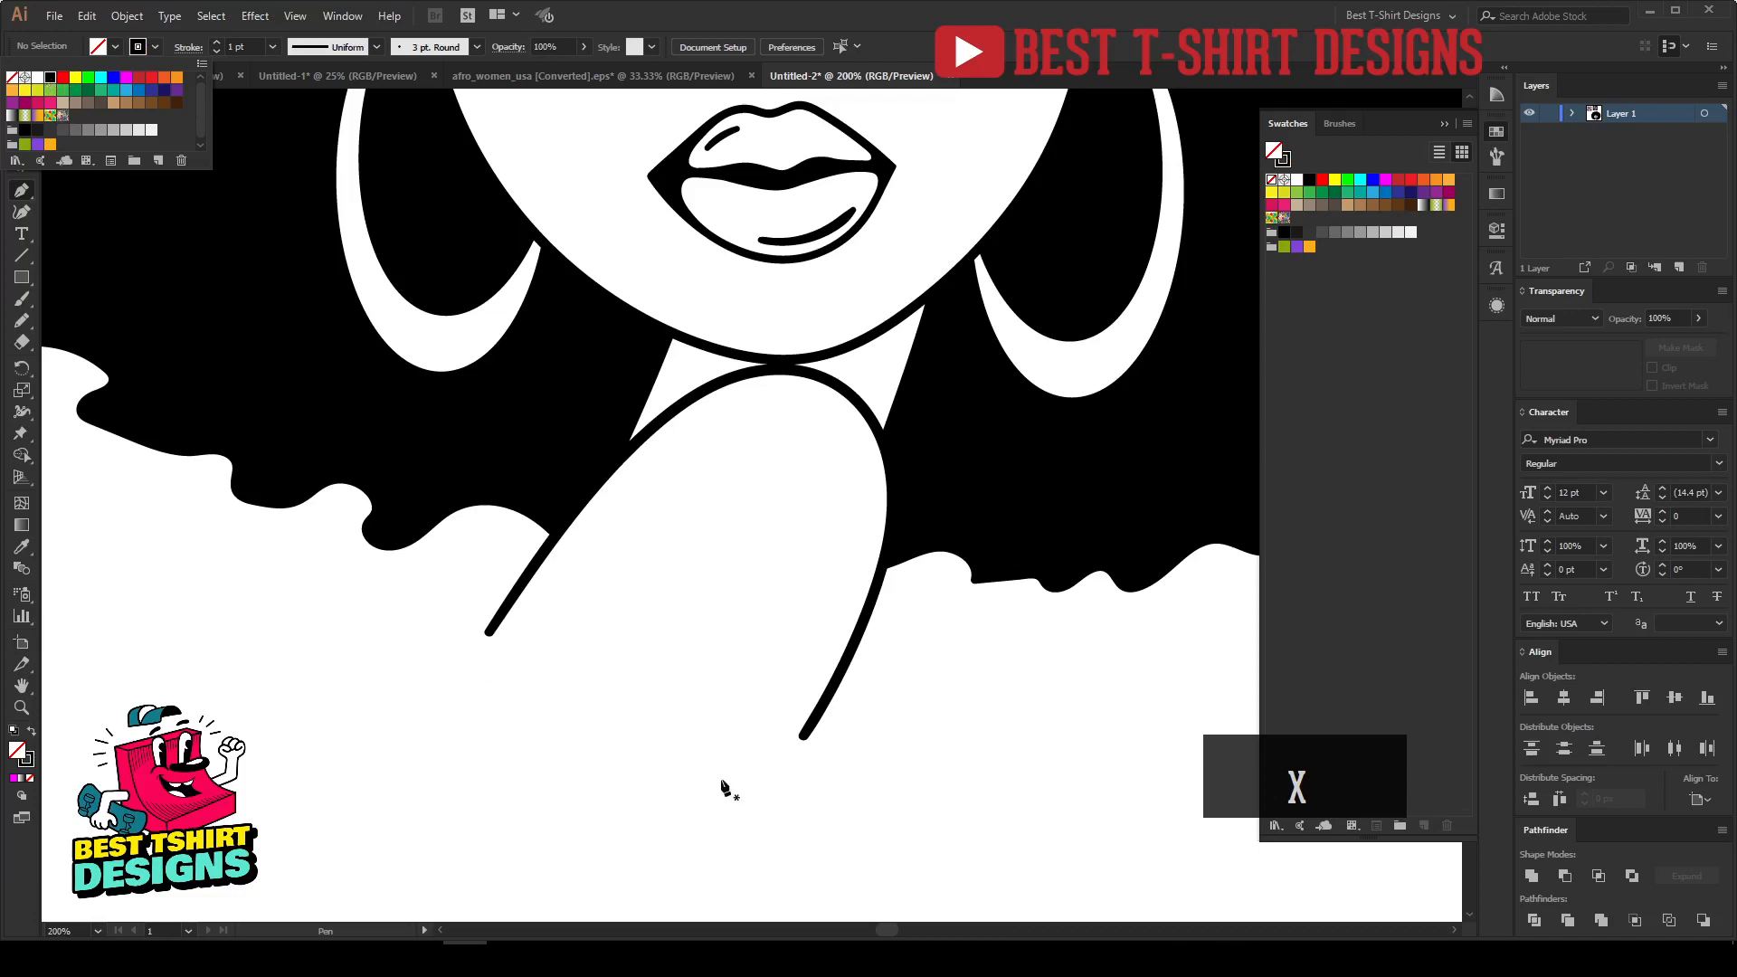
scroll(255, 49, down, 5)
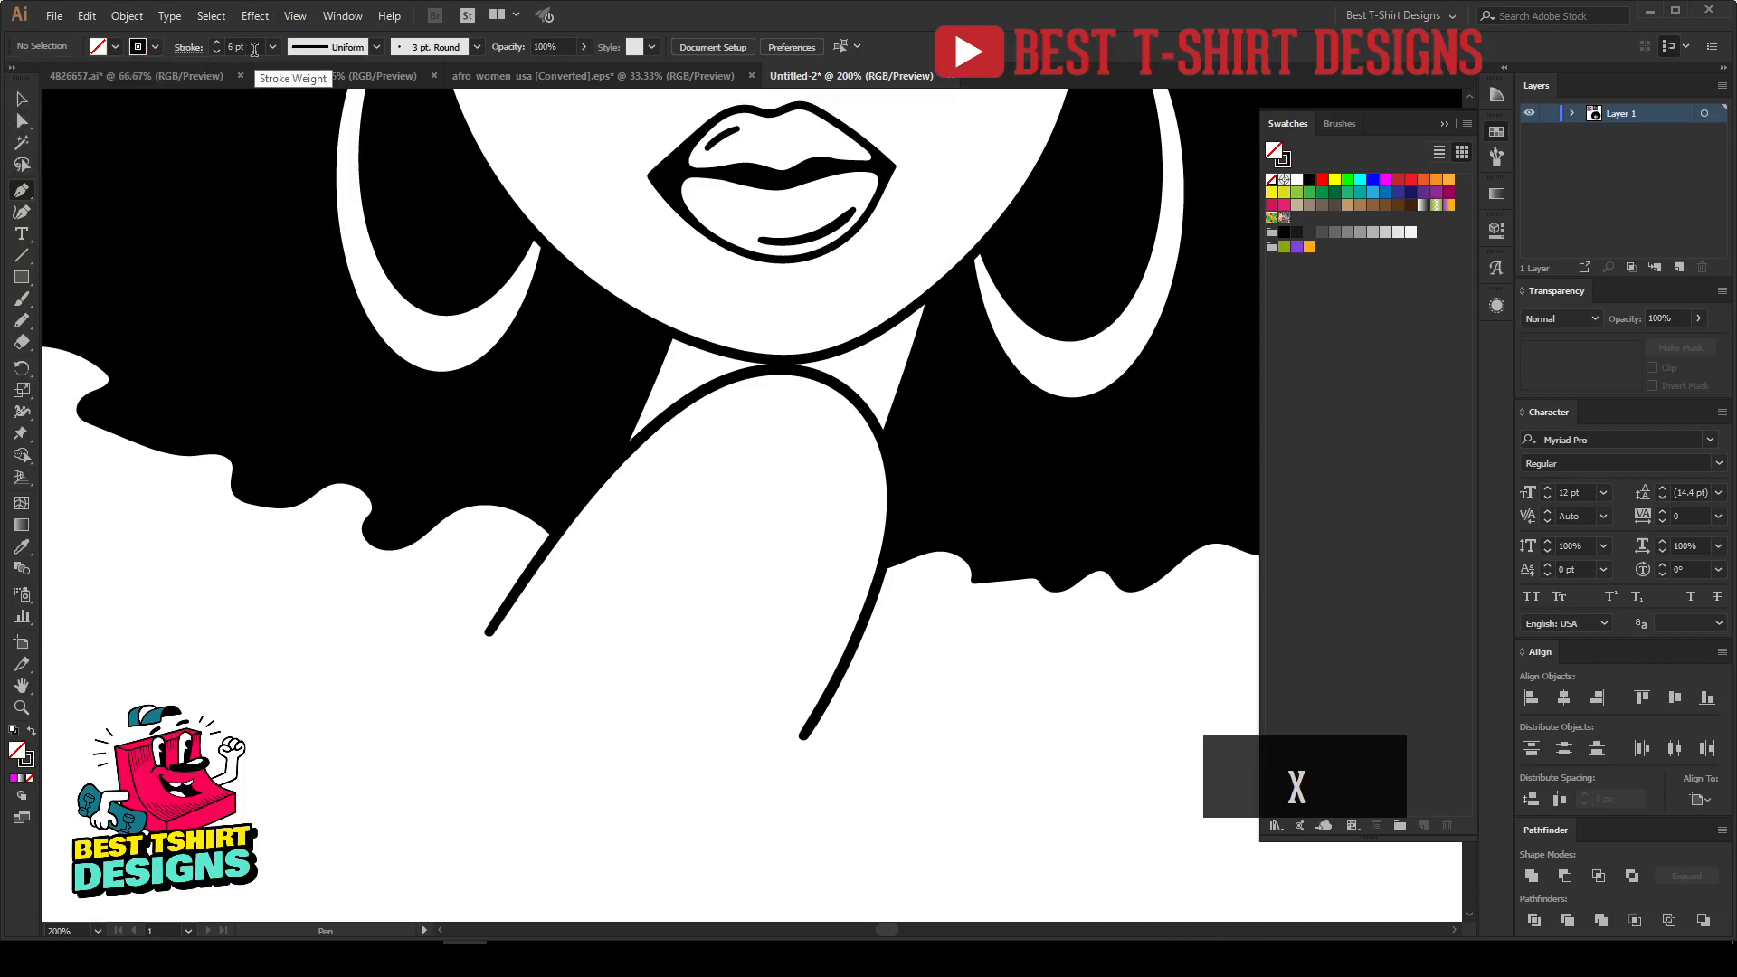
Draw a rounded curve with the Pen tool joining the two open ends of the shoulder lines below the neck.
click(498, 626)
drag(559, 833, 715, 825)
key(ctrl+z)
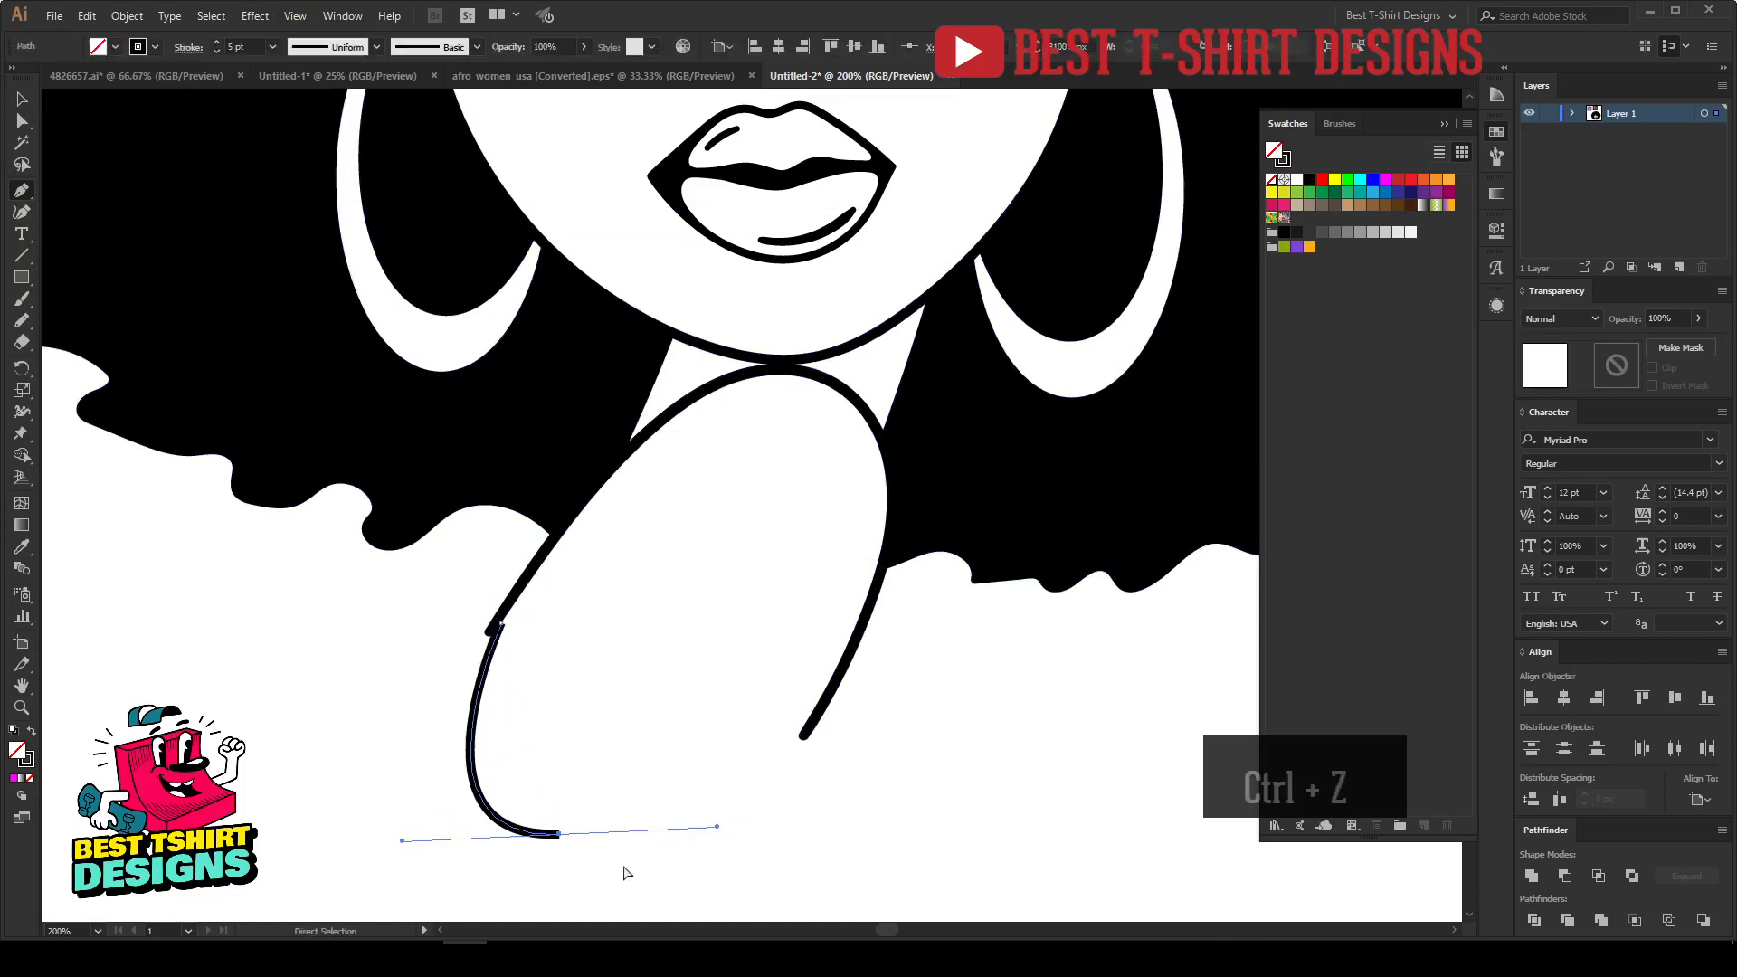
drag(576, 878, 751, 866)
key(F10)
key(F10)
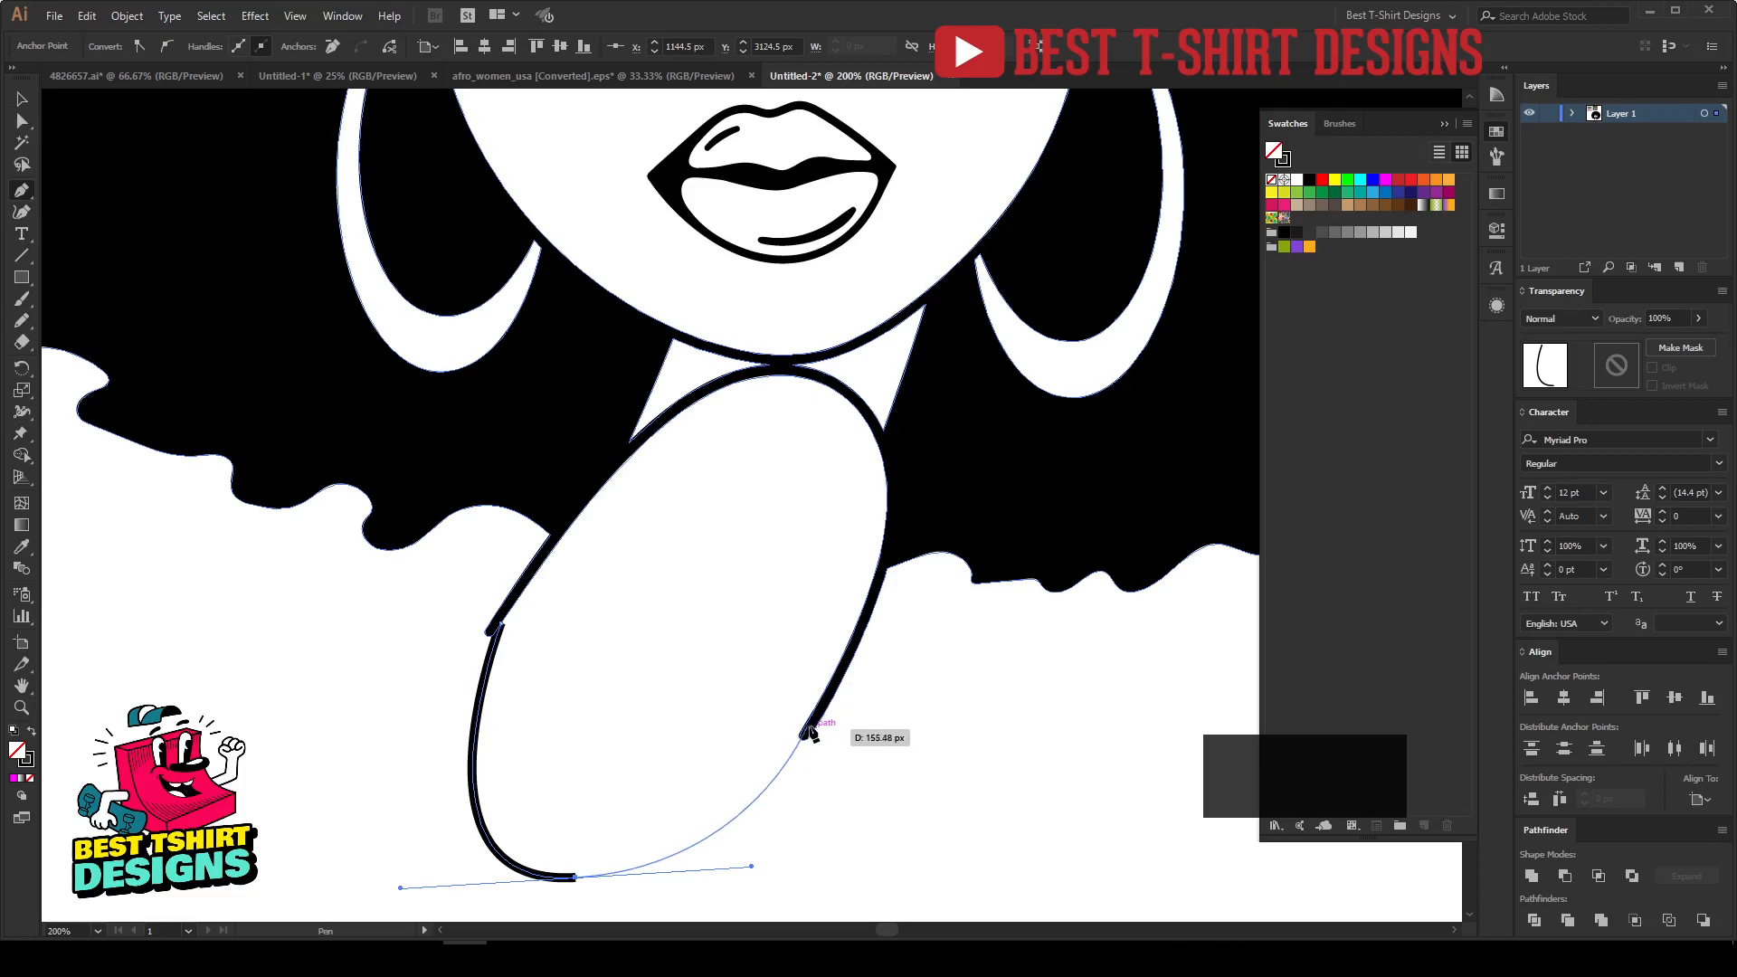
mouse_move(806, 726)
mouse_down()
mouse_move(860, 778)
mouse_move(811, 808)
mouse_move(546, 729)
mouse_move(860, 814)
mouse_move(897, 654)
mouse_up()
Move the new curve's left endpoint onto the end of the left shoulder line.
scroll(887, 729, down, 3)
key(a)
click(500, 517)
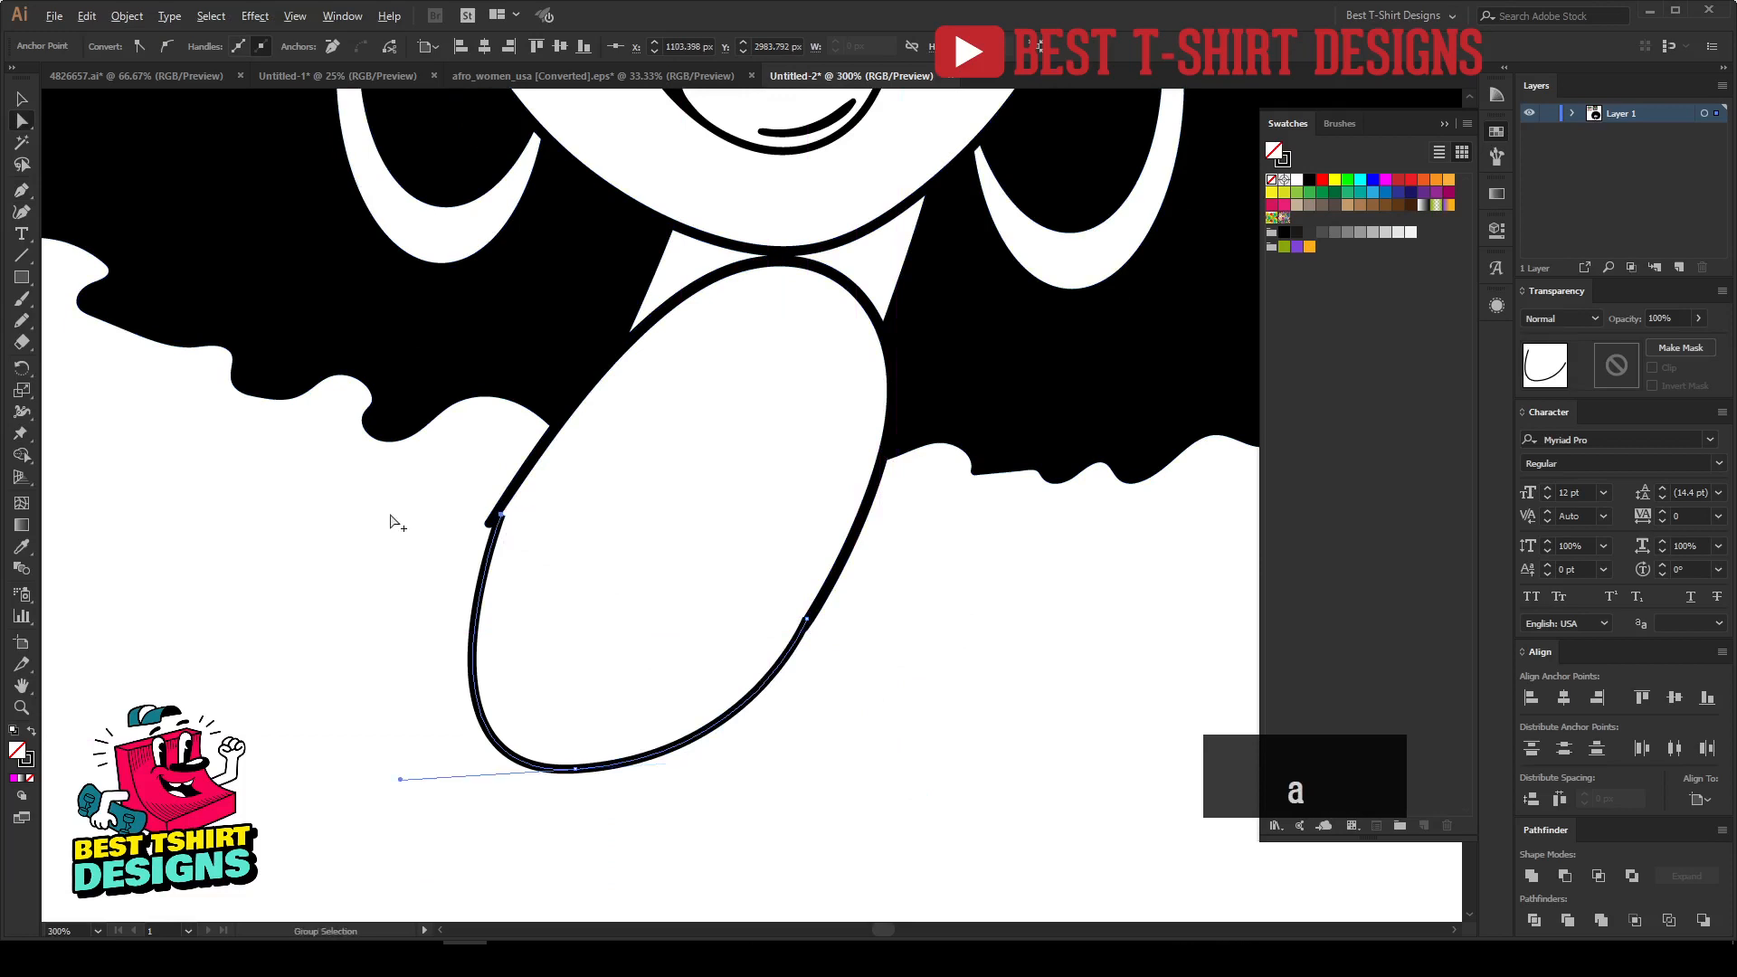
scroll(392, 514, up, 3)
drag(721, 523, 694, 527)
scroll(634, 520, down, 3)
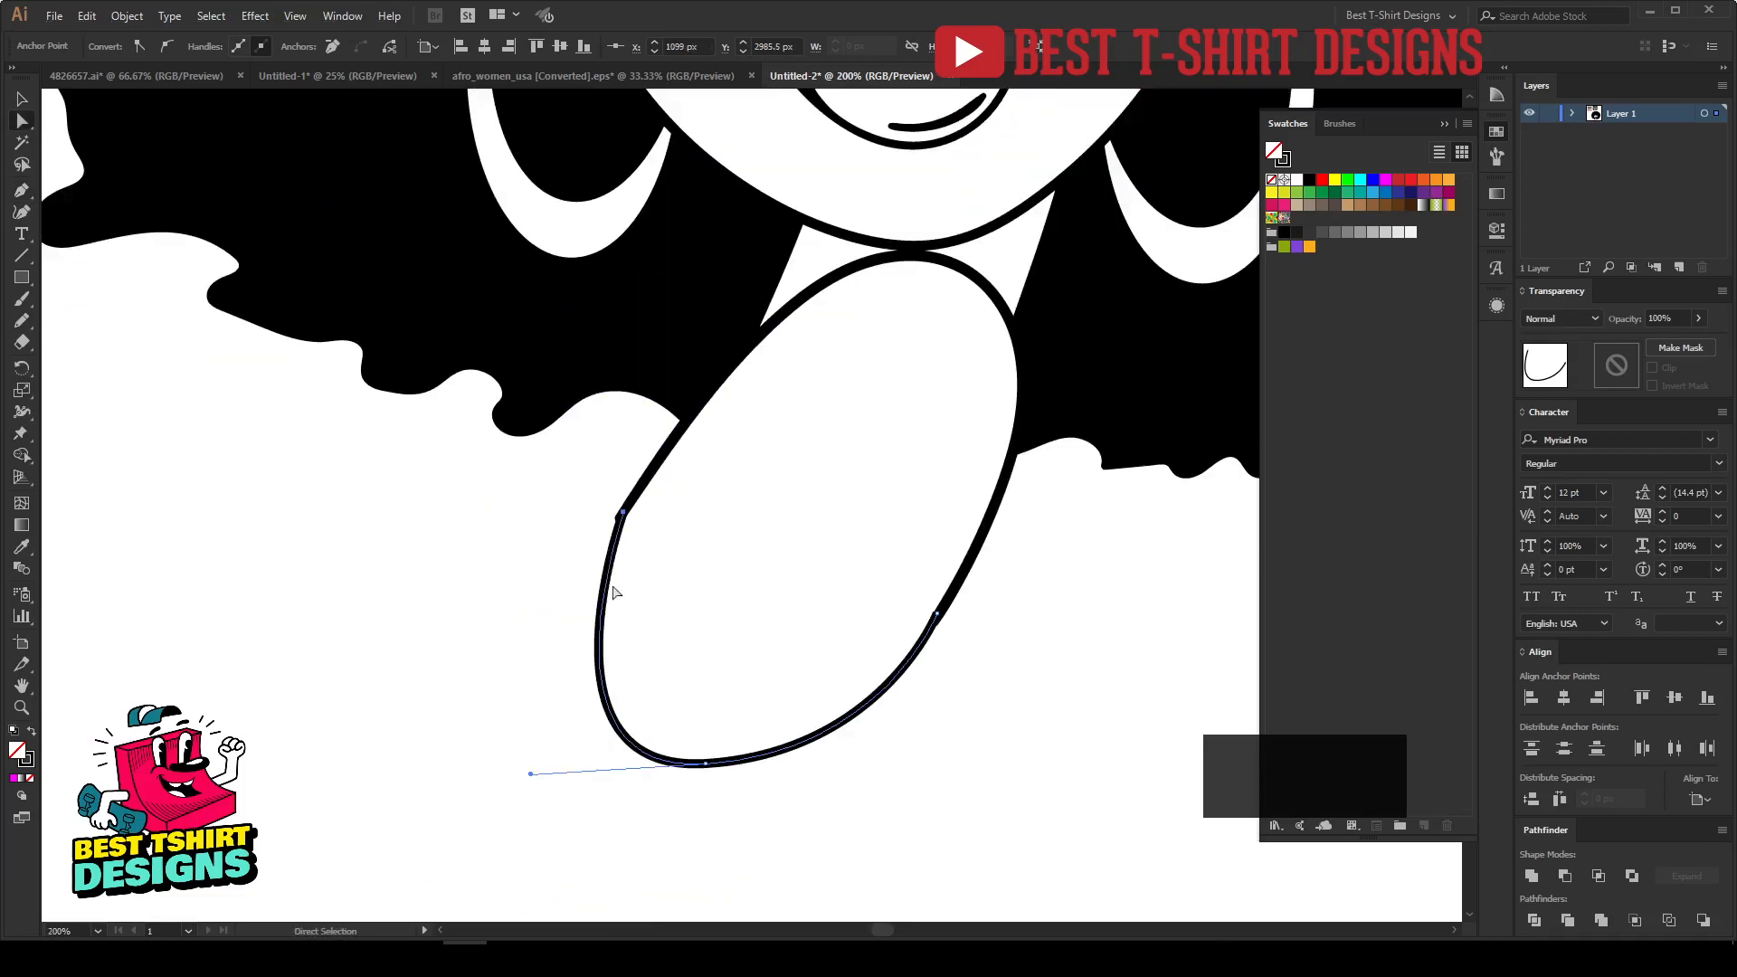
scroll(659, 573, up, 1)
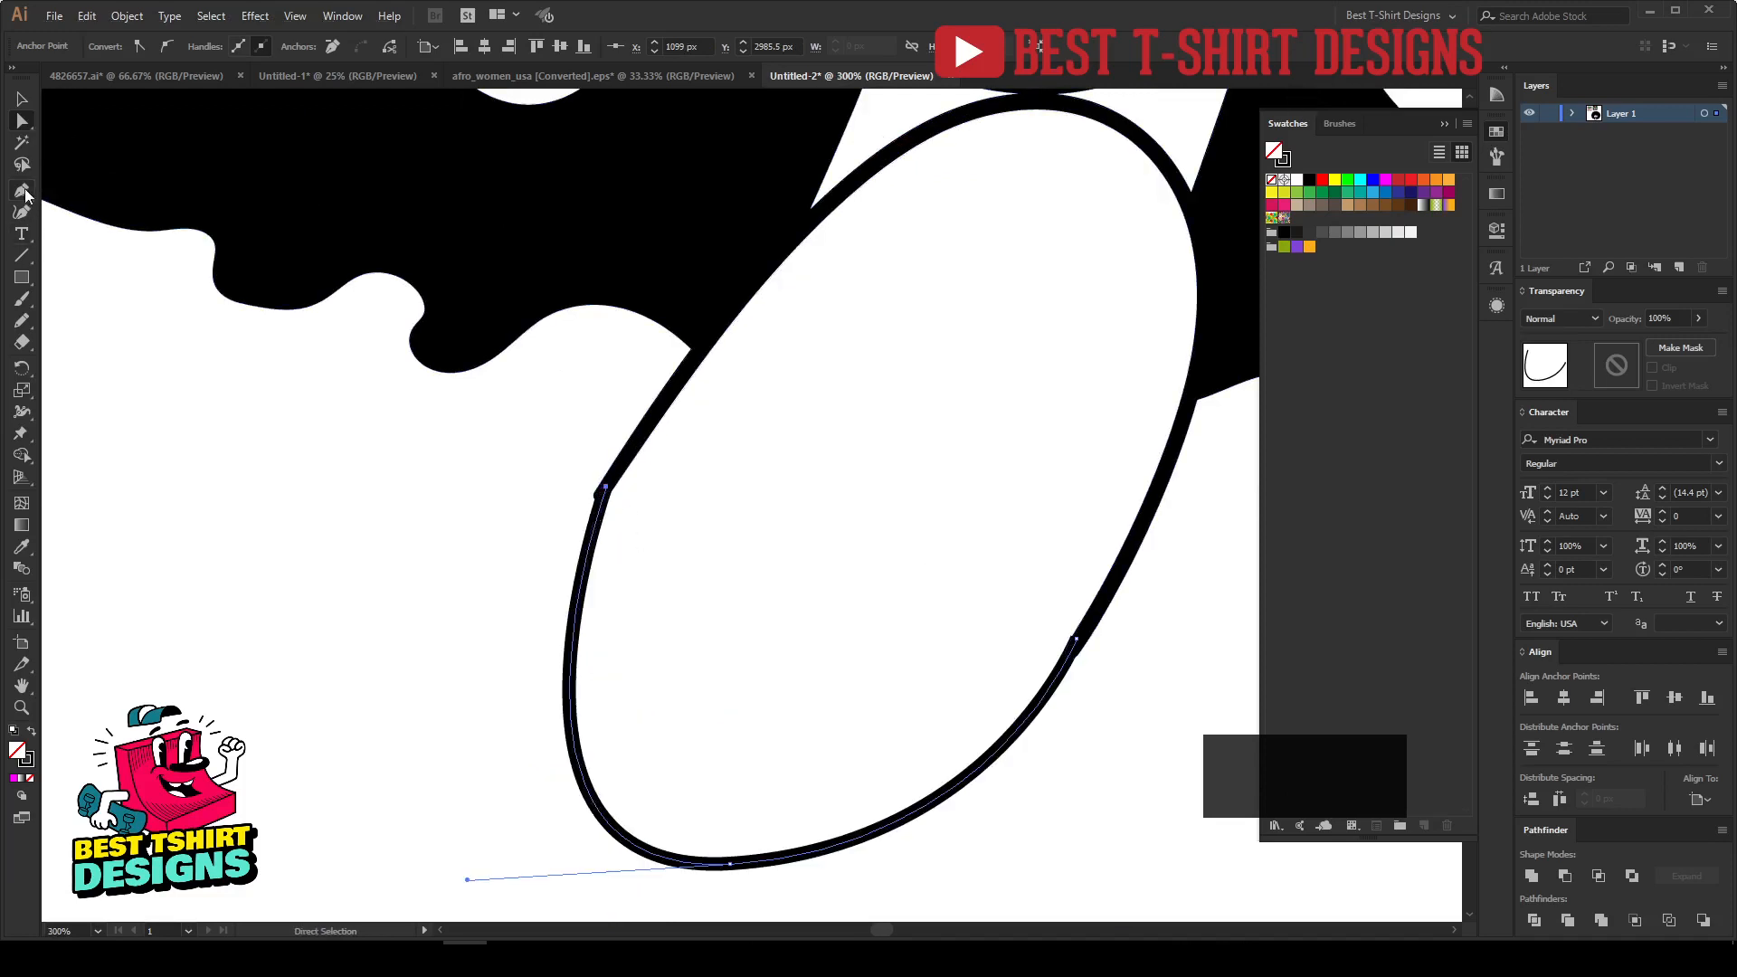
Convert the curve's left endpoint to a smooth point and align its handle and position with the shoulder line.
drag(24, 190, 106, 255)
scroll(615, 486, up, 2)
drag(594, 493, 477, 632)
scroll(598, 502, up, 2)
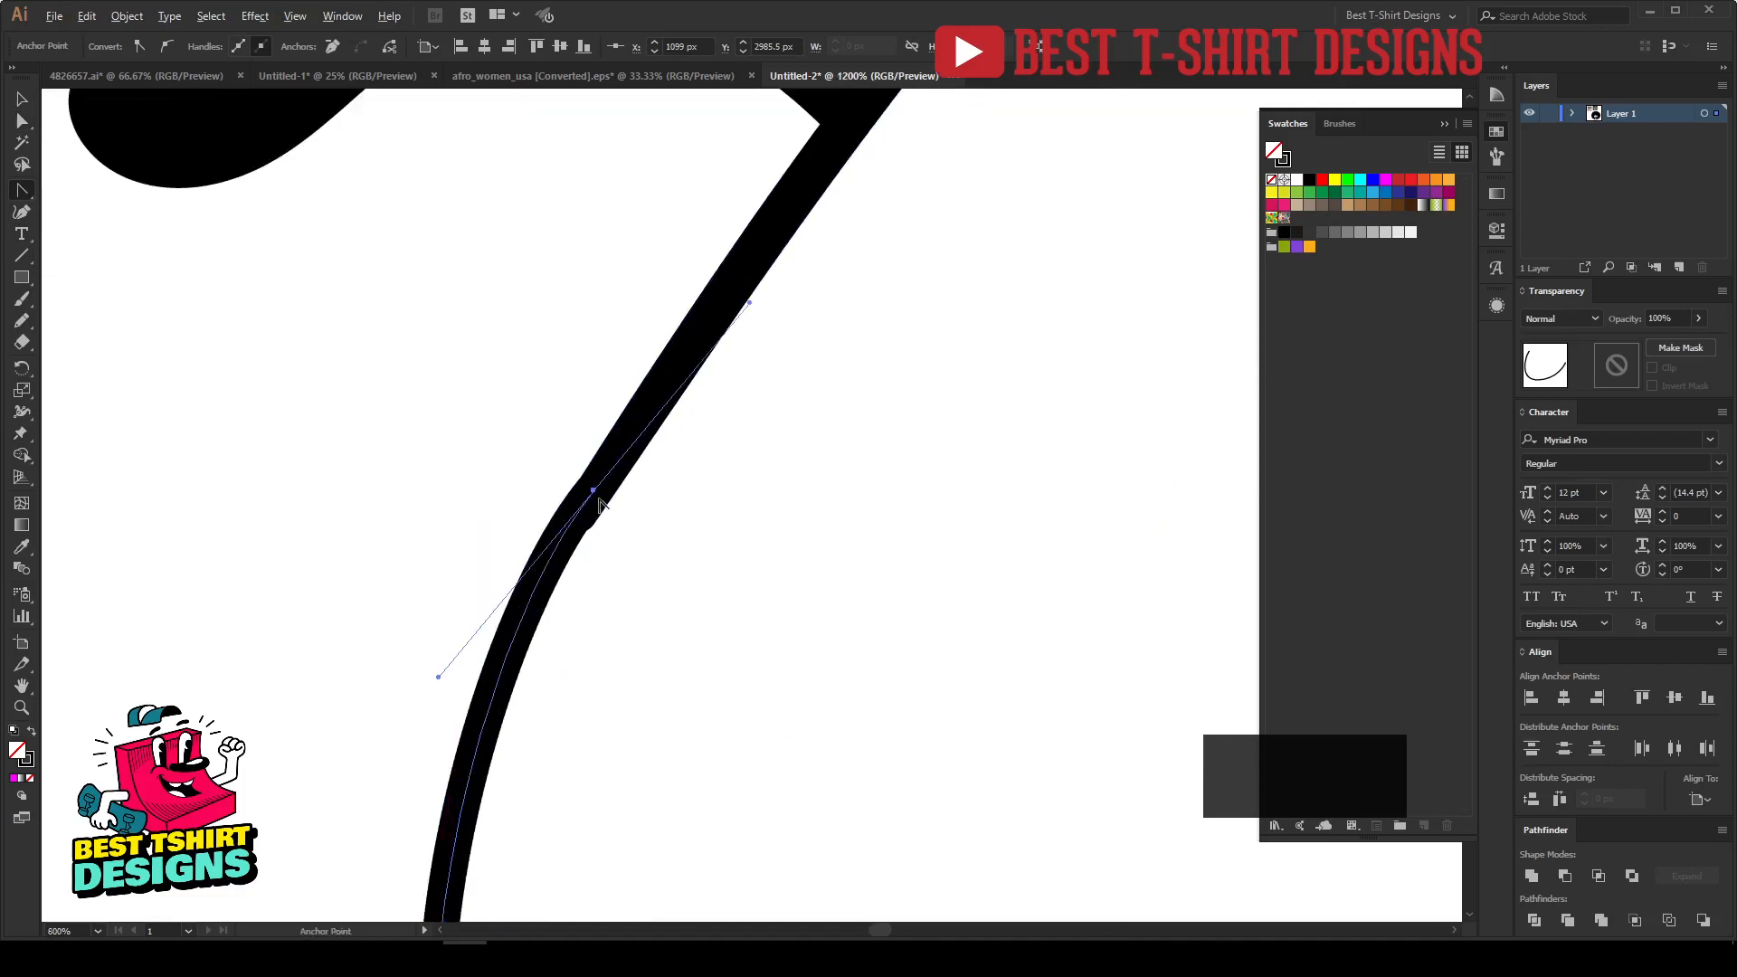
drag(823, 206, 814, 167)
key(a)
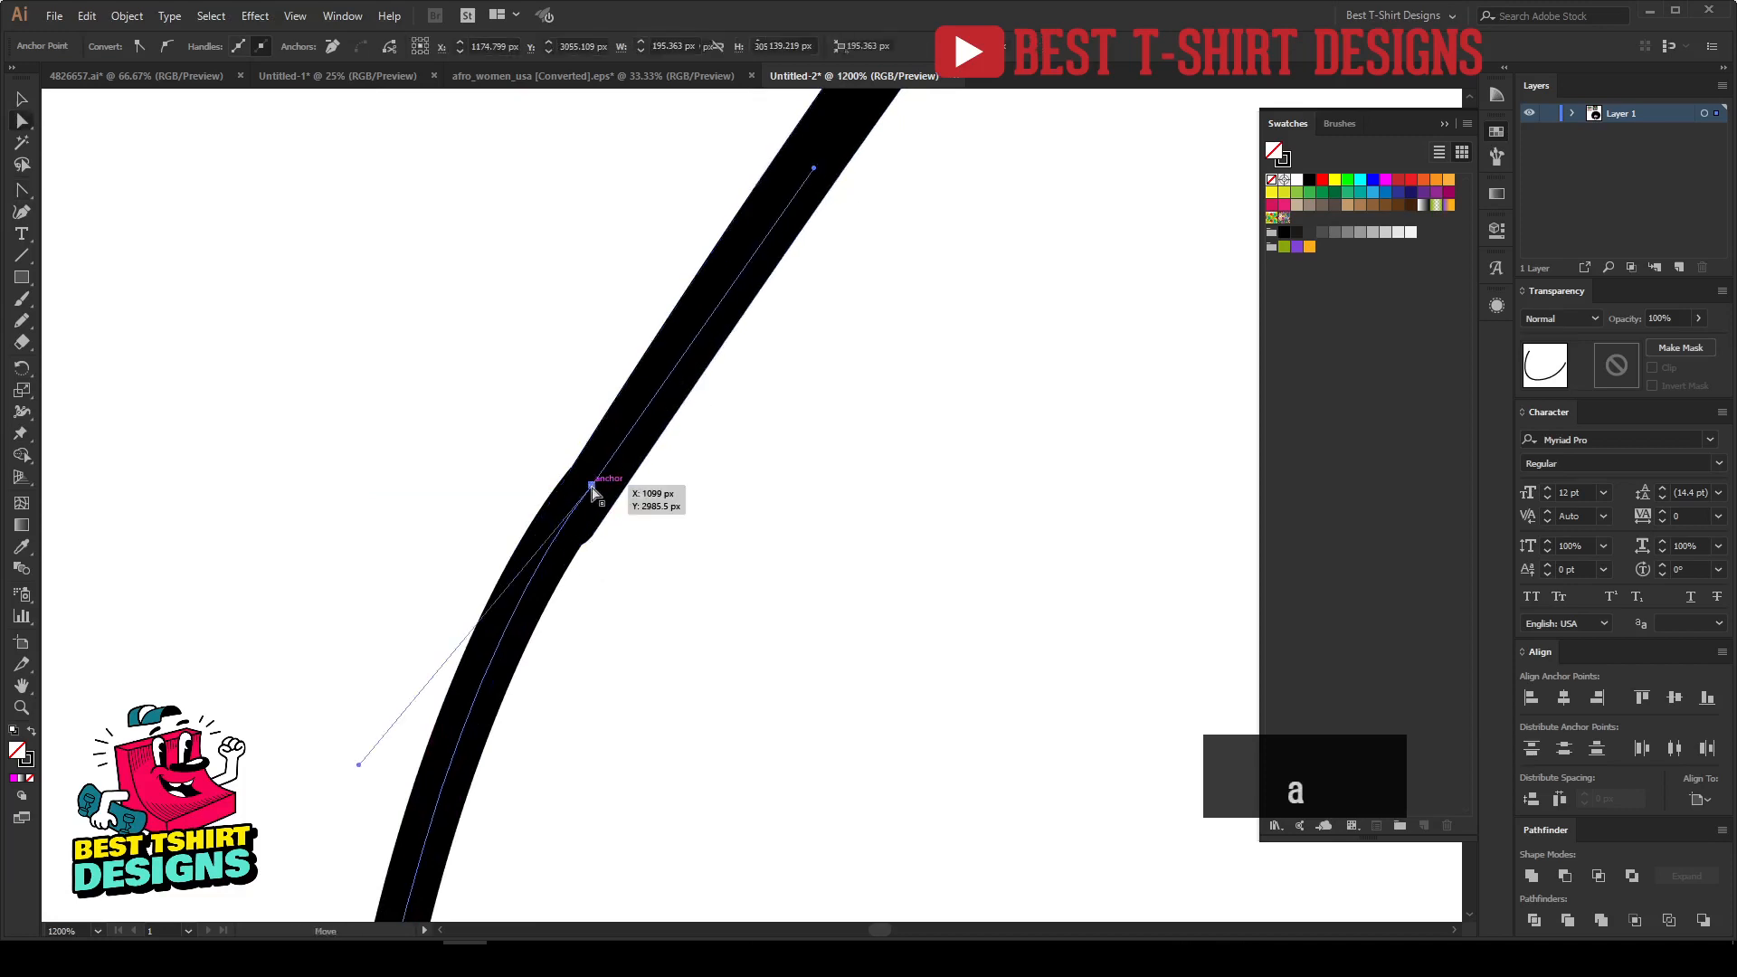
click(596, 490)
drag(596, 491, 599, 492)
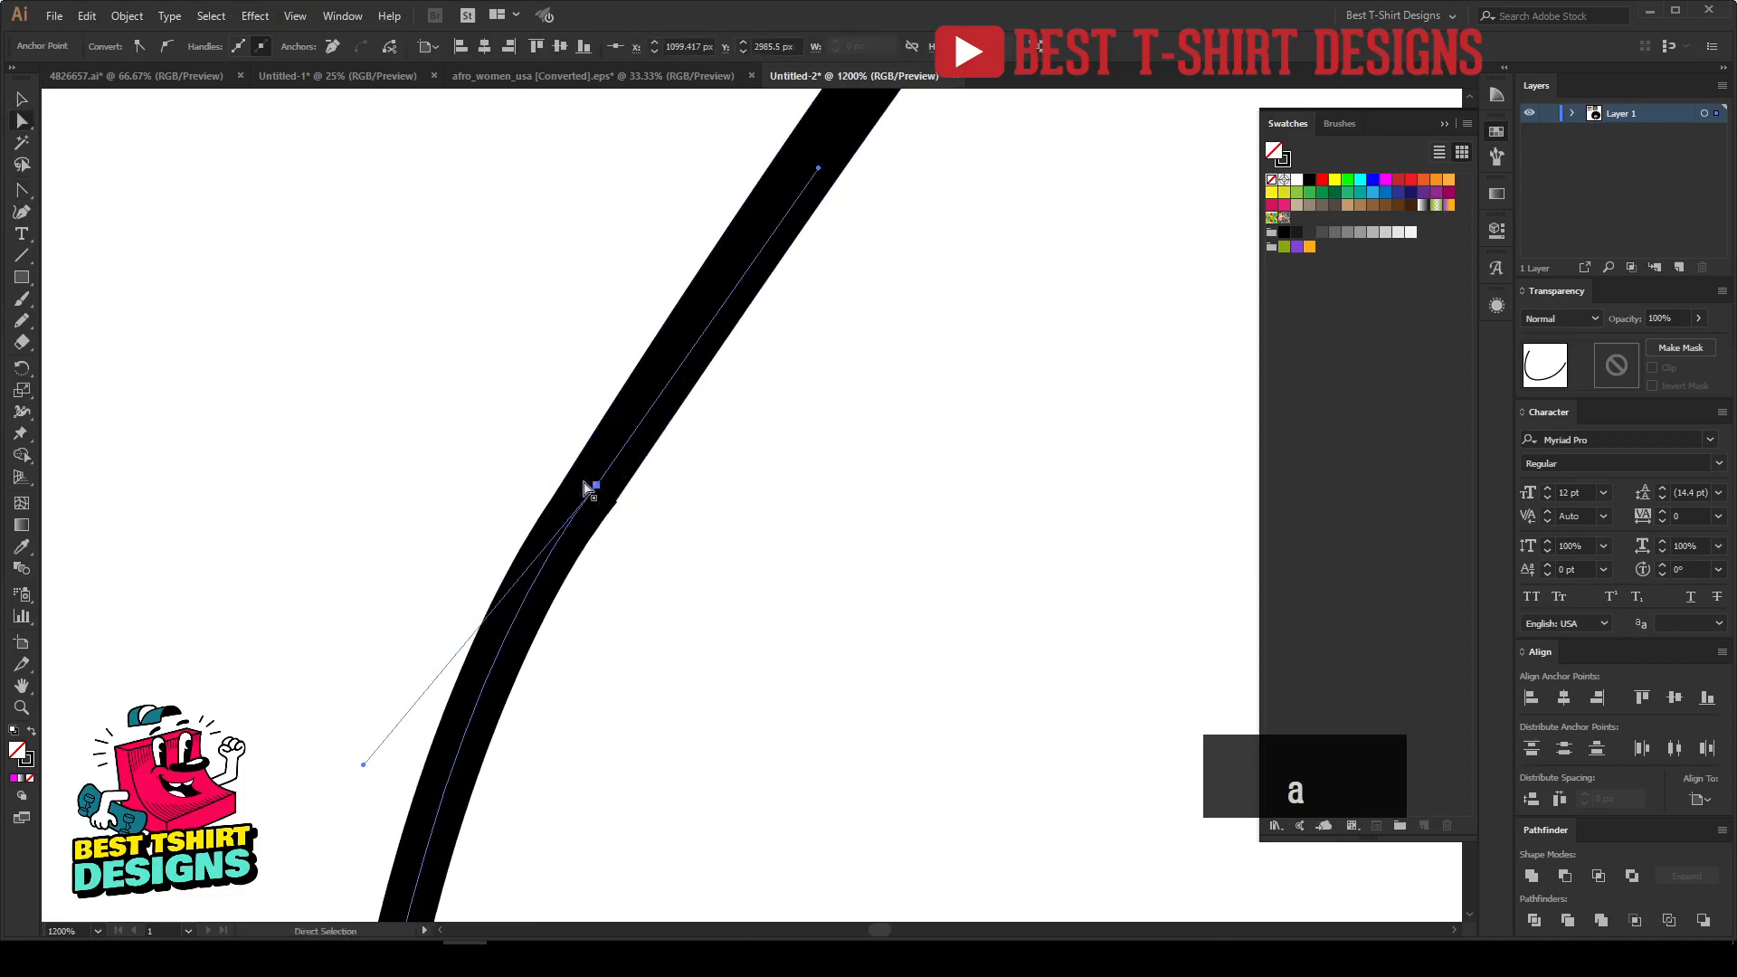
Align the curve's right endpoint with the right shoulder line and tilt the bottom anchor's handle upward to refine the curve.
scroll(579, 480, down, 5)
click(858, 555)
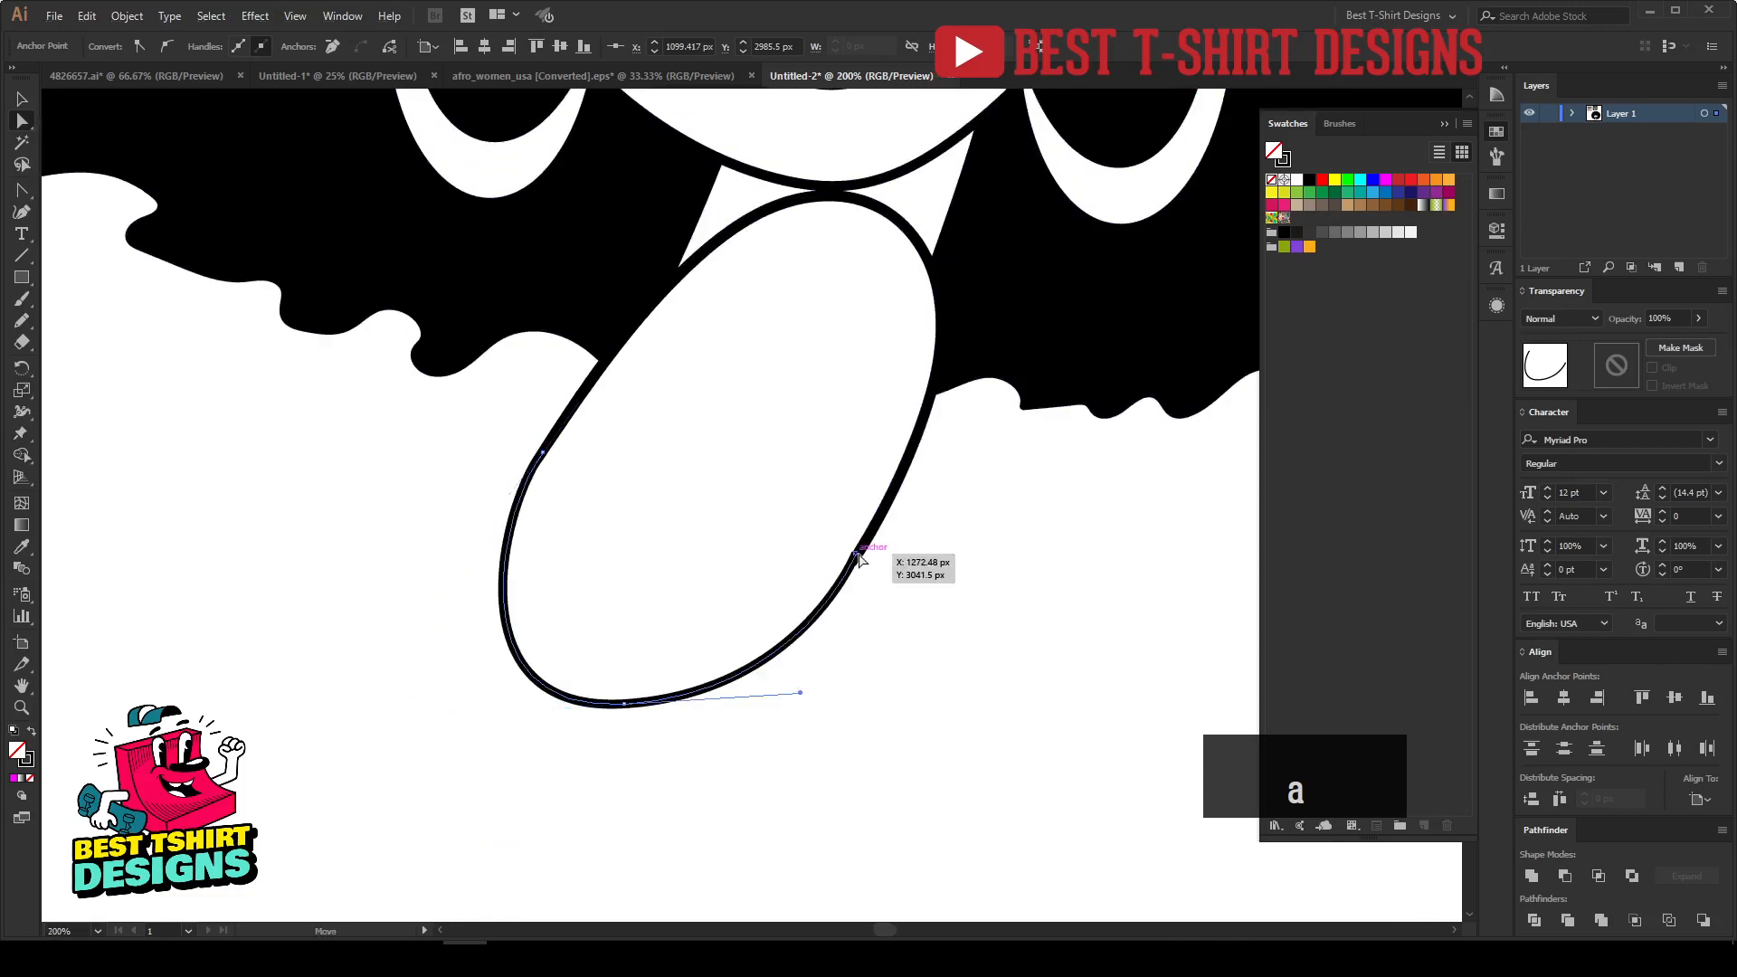
scroll(850, 561, up, 4)
drag(850, 561, 849, 545)
scroll(843, 460, down, 3)
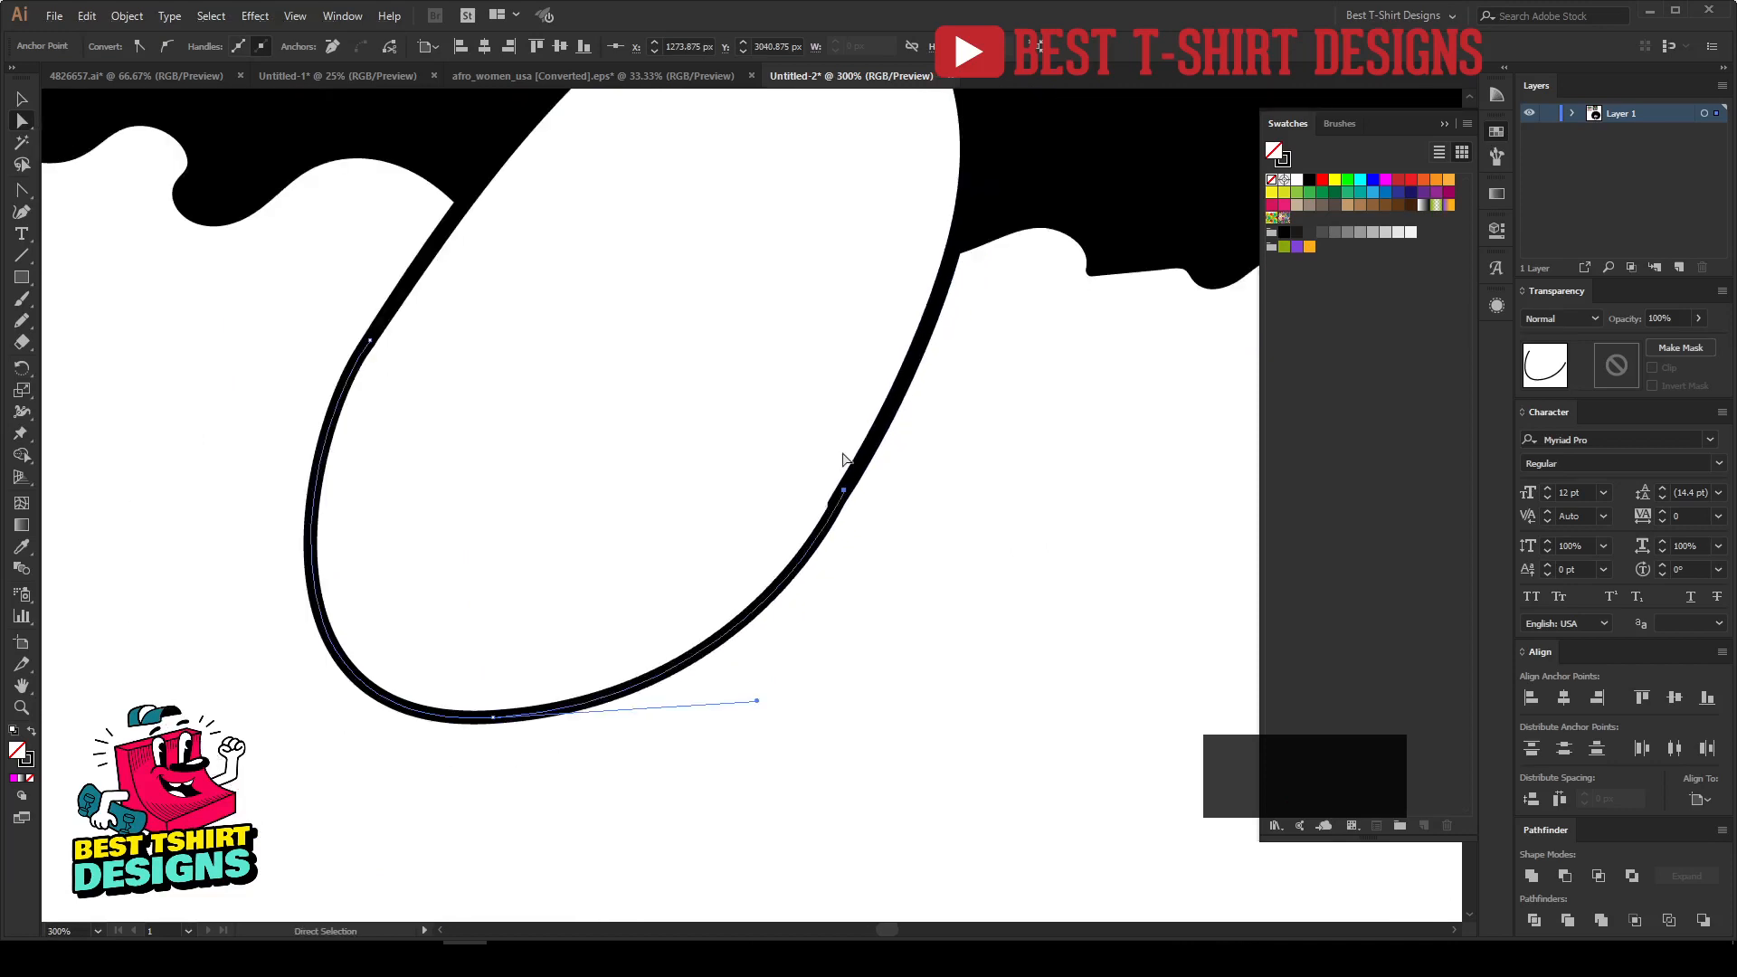
drag(757, 702, 768, 653)
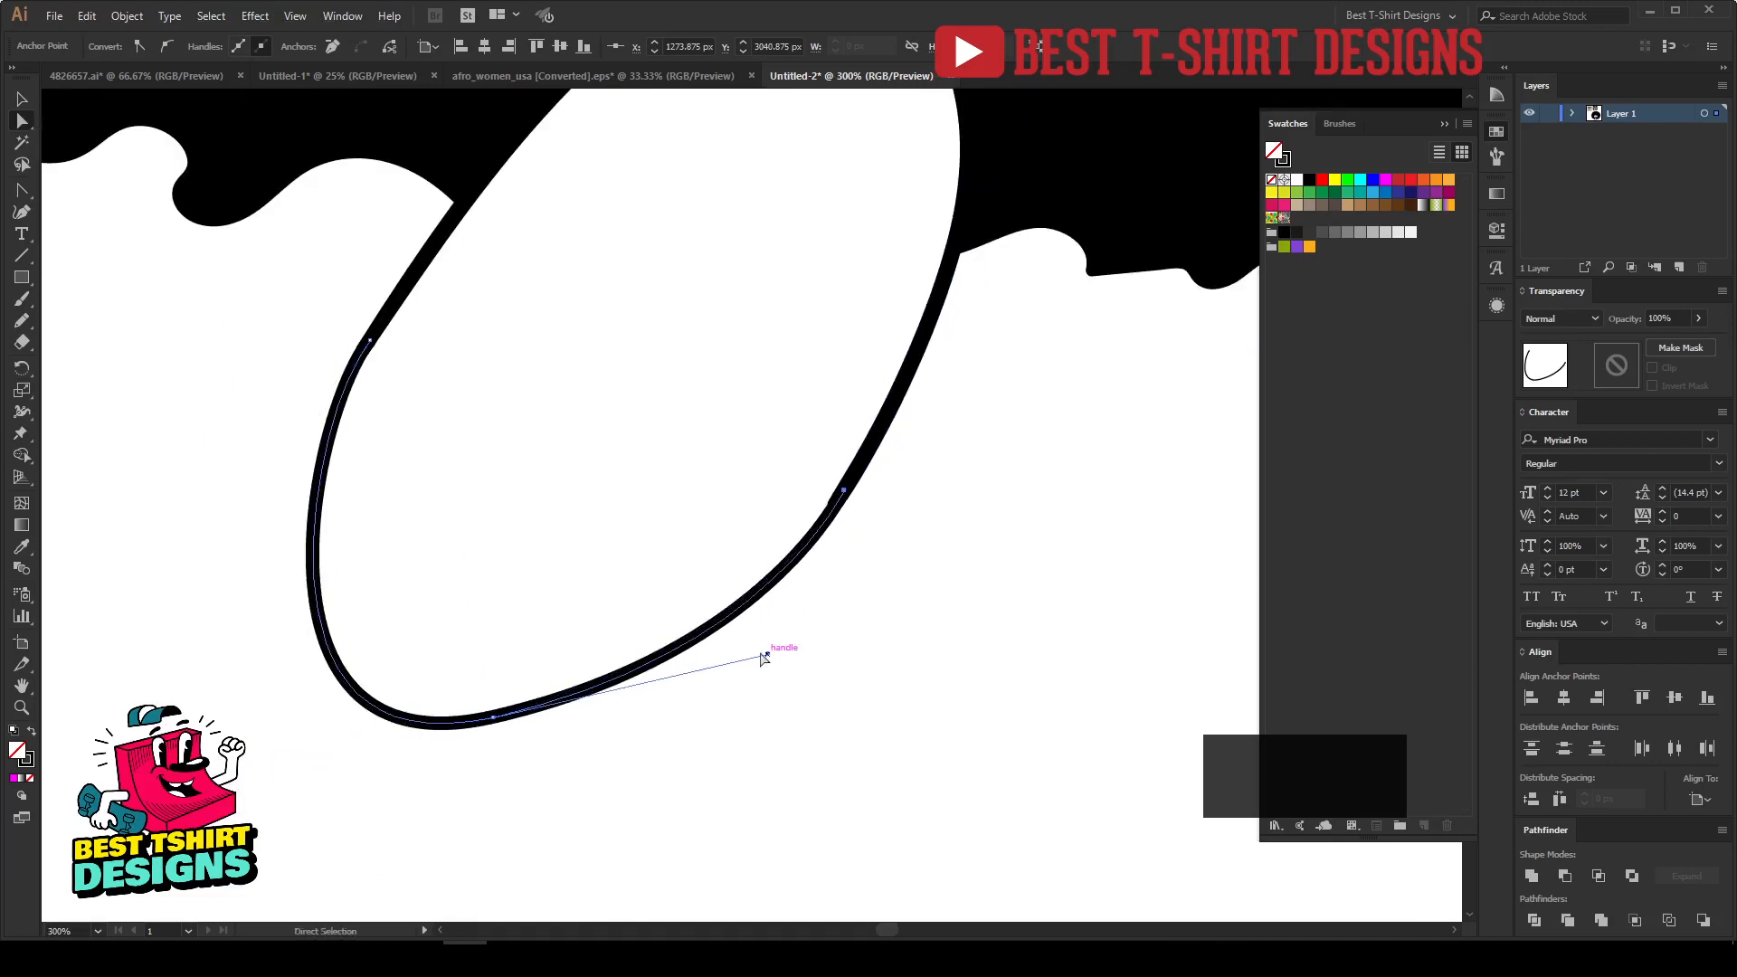
scroll(622, 648, down, 3)
key(v)
click(784, 645)
scroll(575, 748, down, 1)
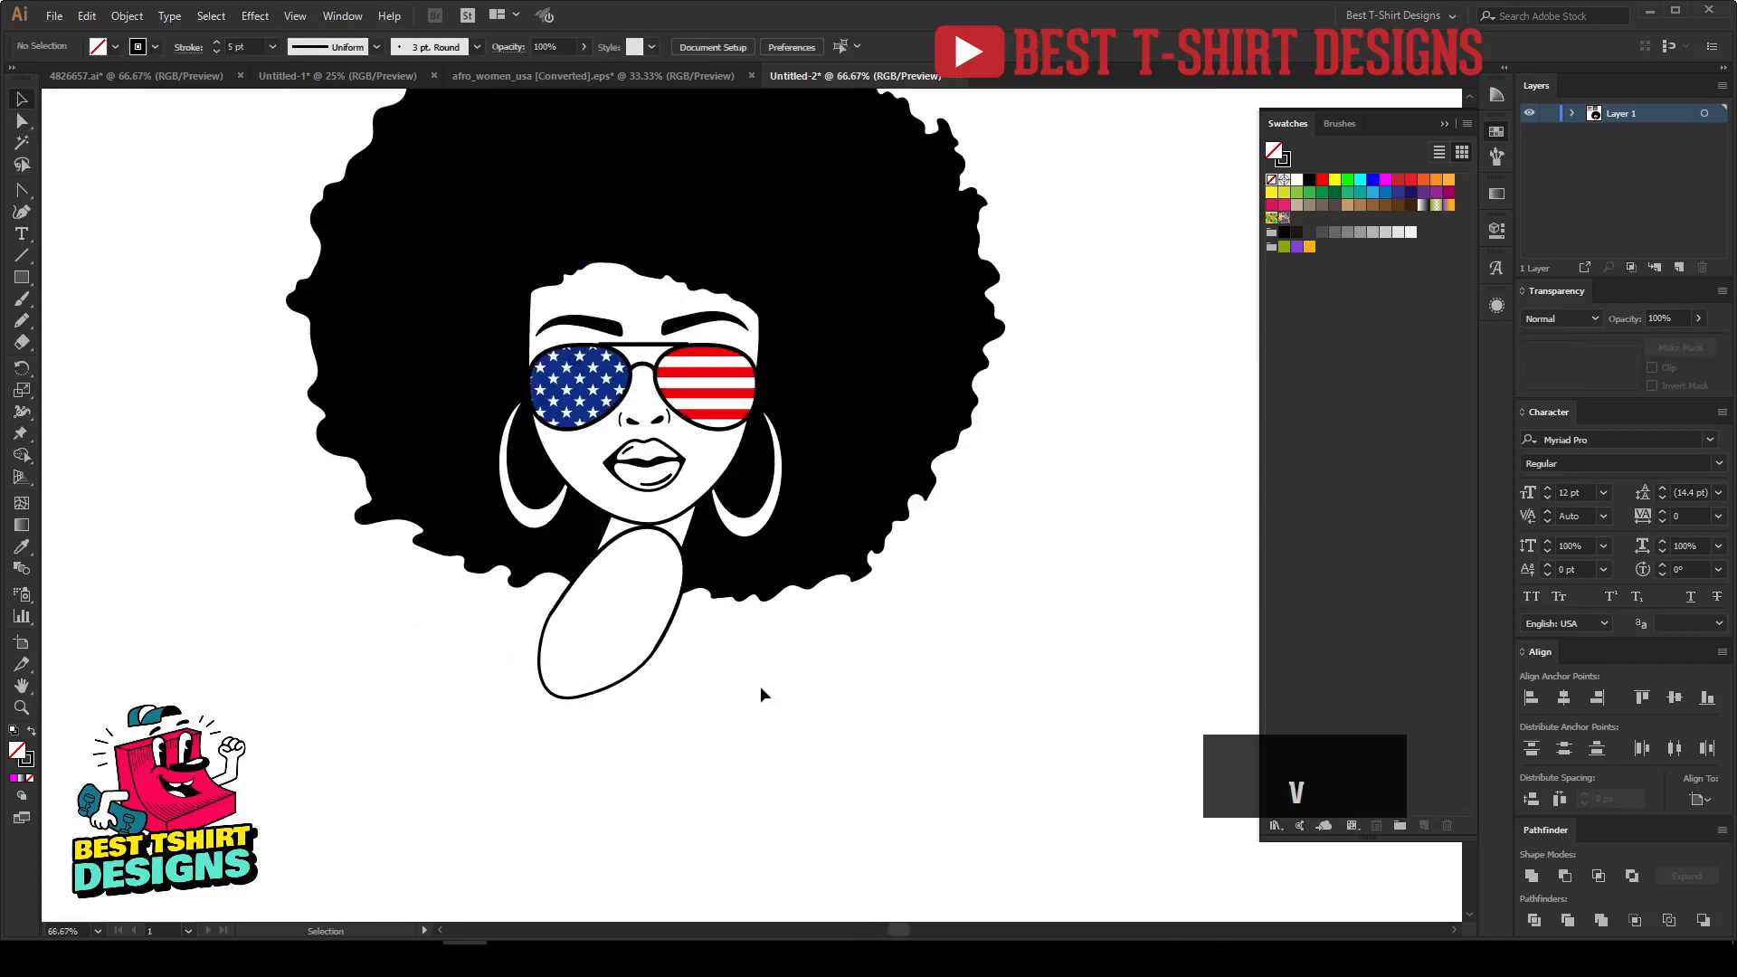
Expand the new shoulder curve's stroke into a filled shape.
scroll(662, 648, up, 1)
drag(603, 796, 632, 795)
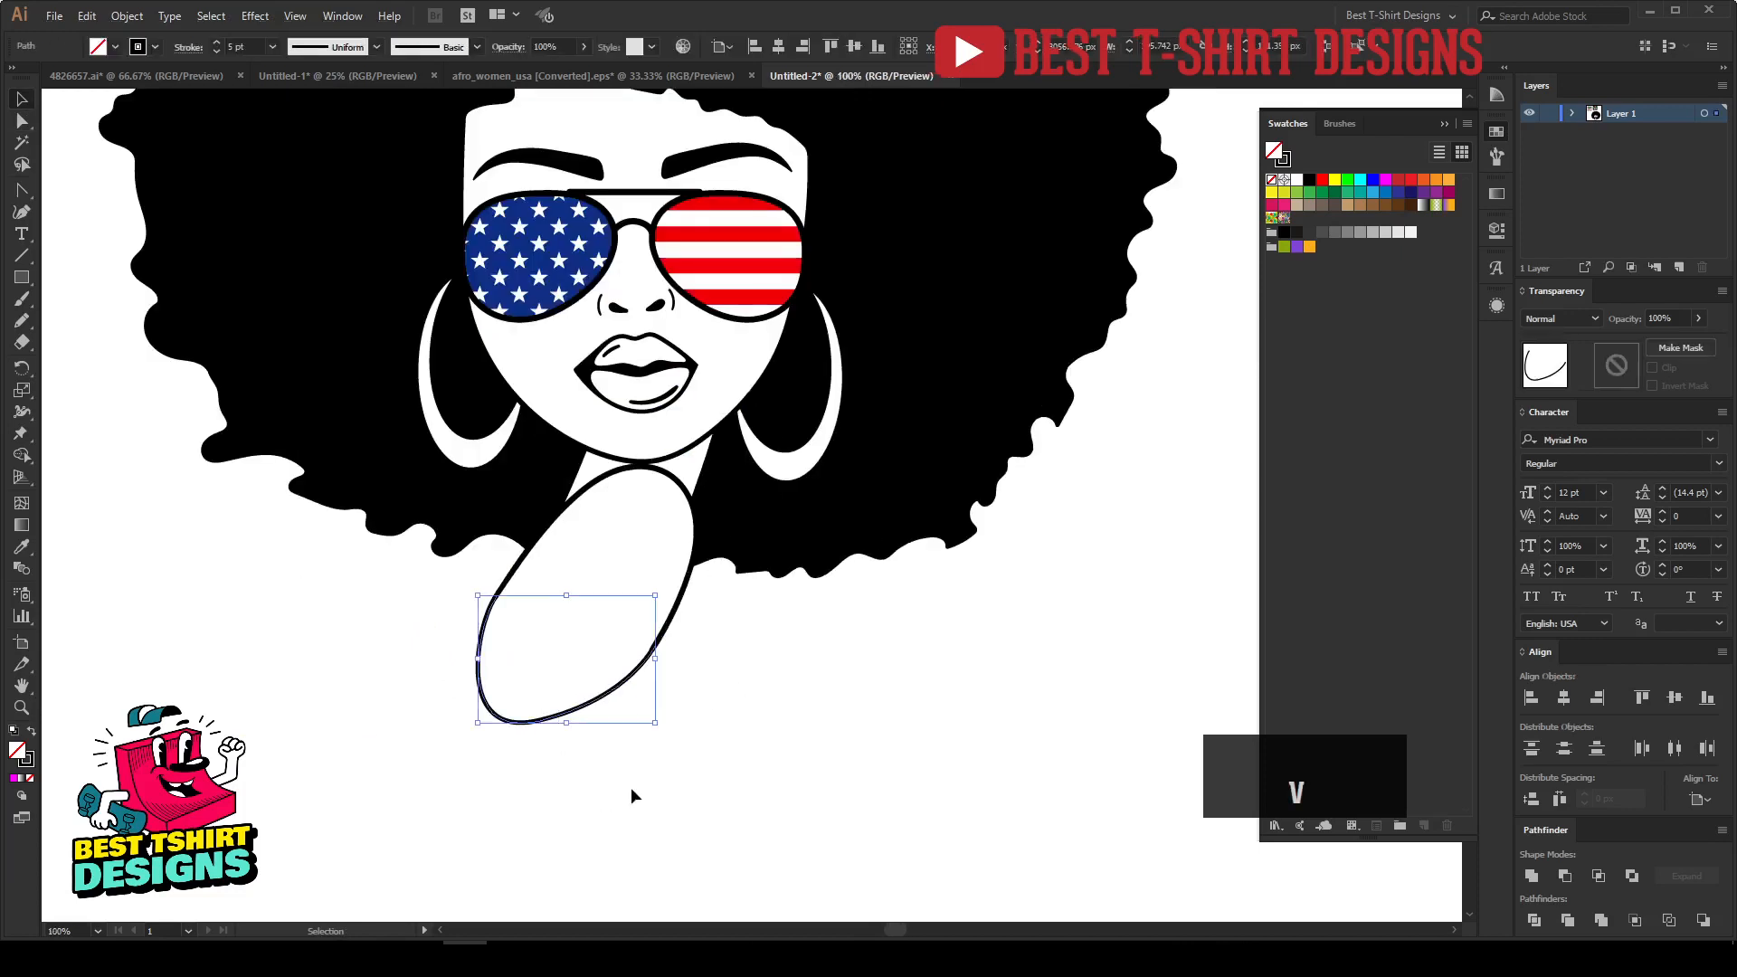
click(133, 20)
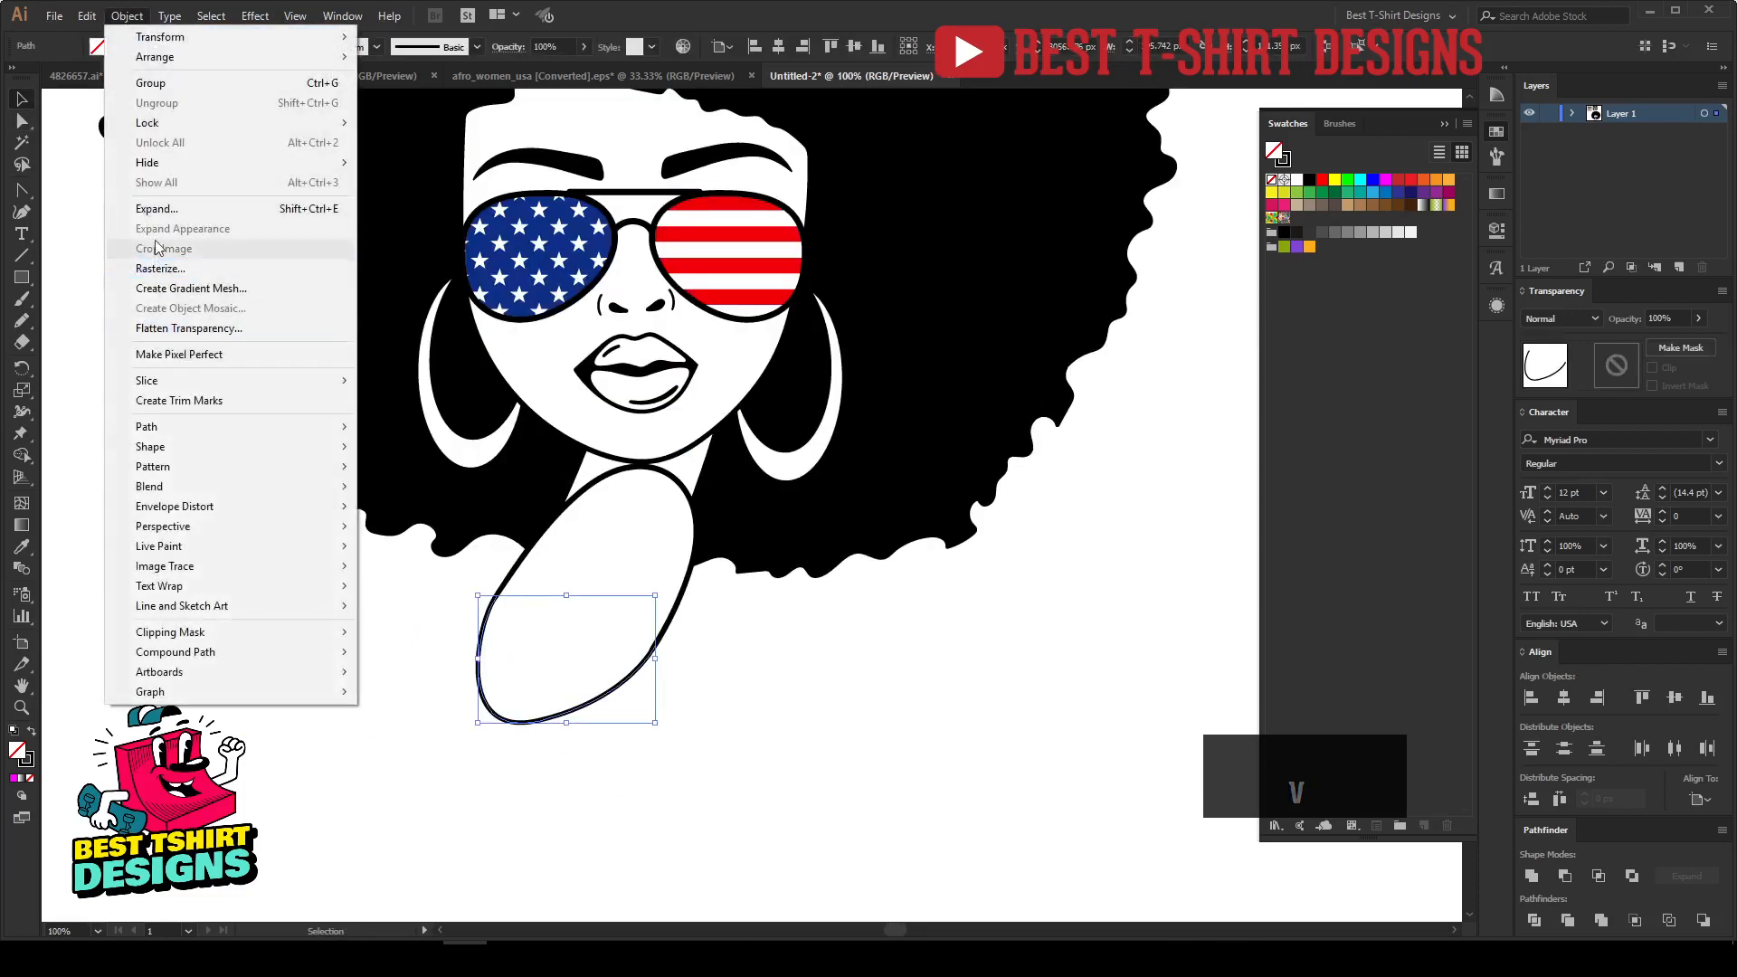
click(145, 209)
click(834, 570)
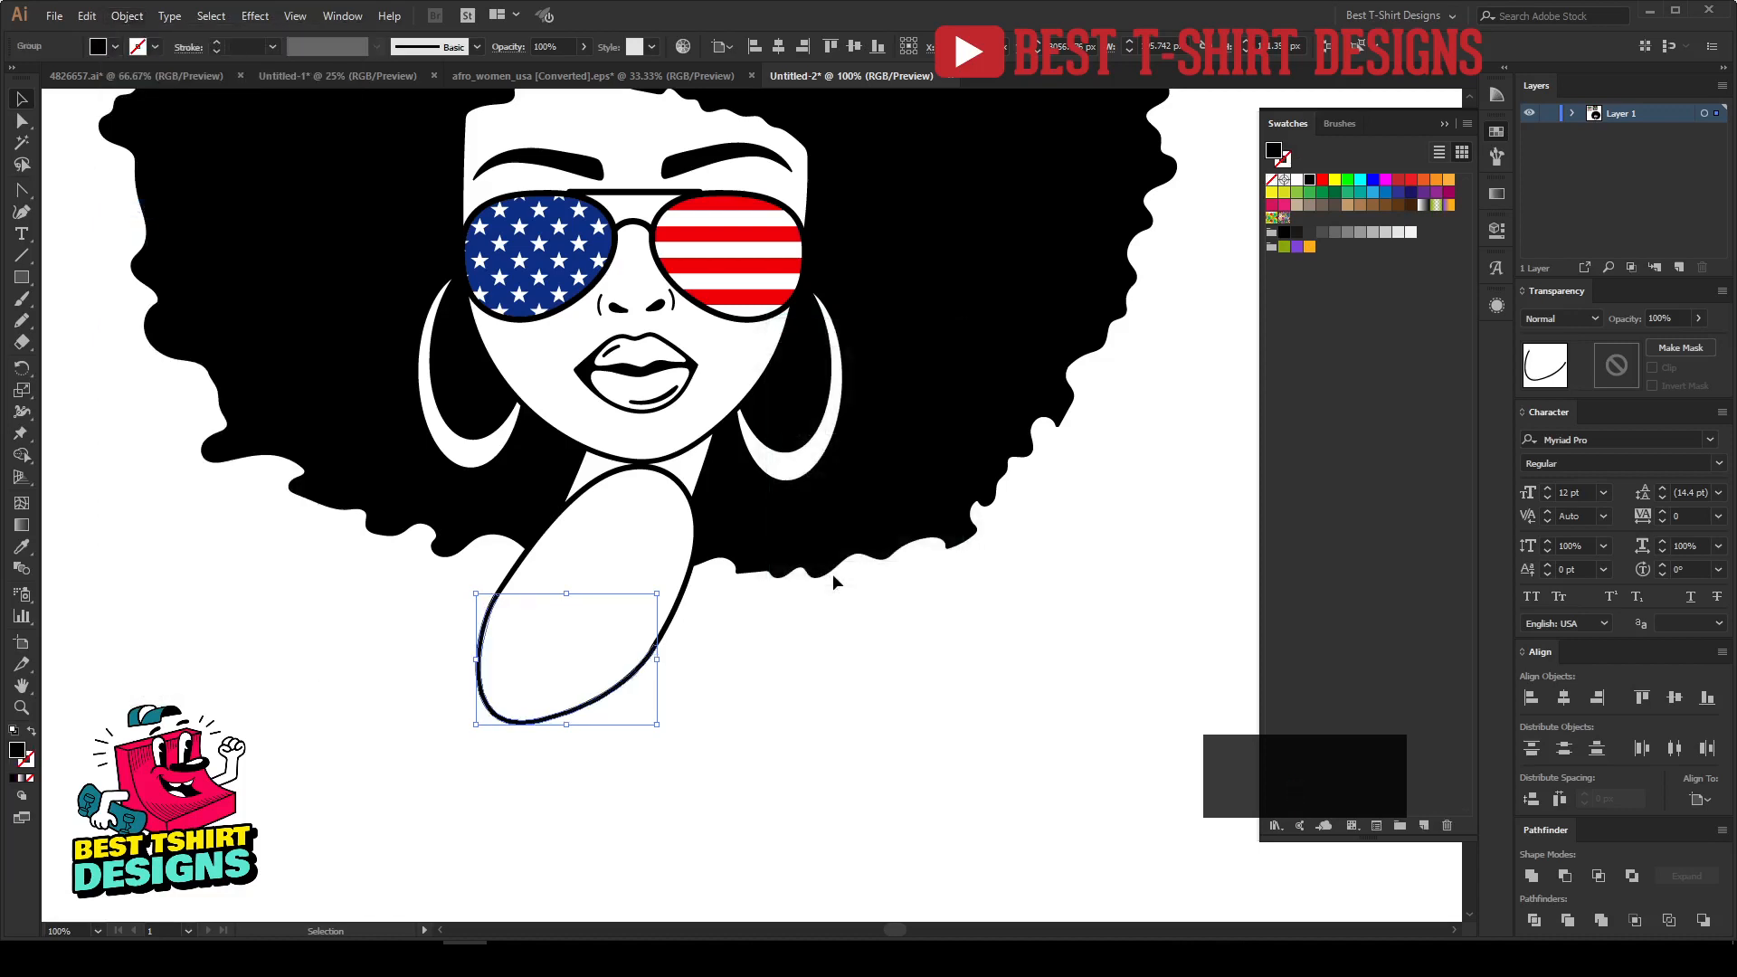
click(828, 594)
drag(432, 600, 834, 797)
scroll(513, 646, up, 1)
click(746, 751)
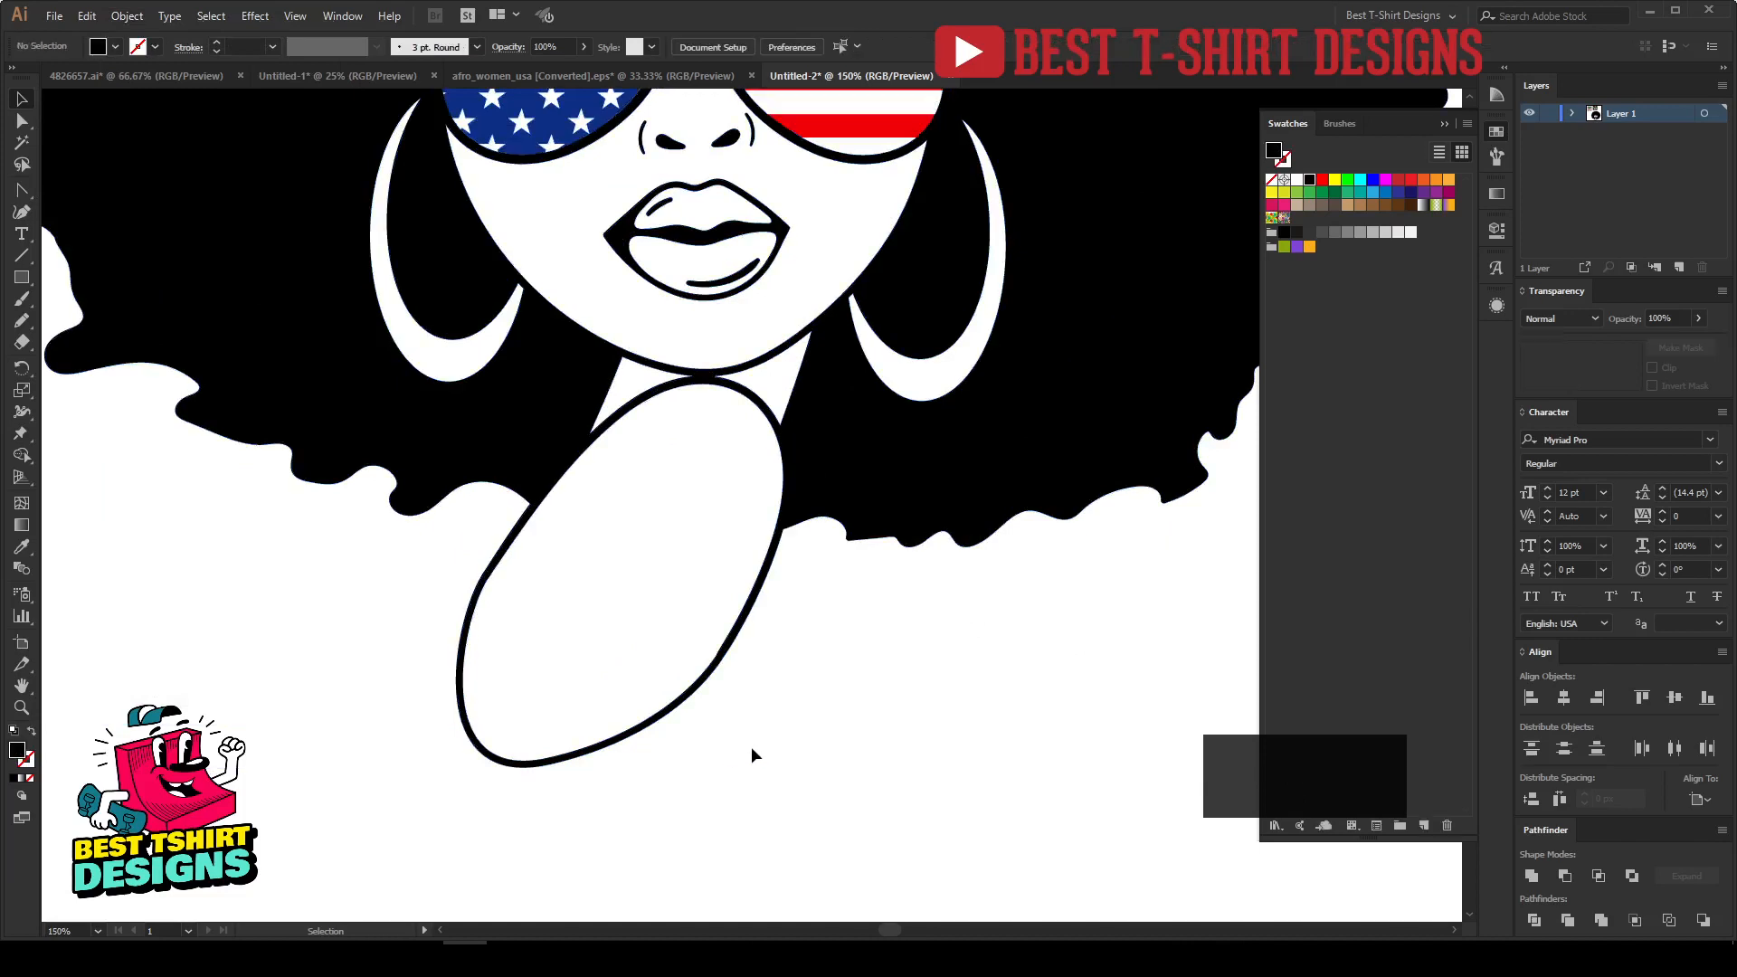
scroll(751, 747, down, 1)
scroll(856, 731, up, 1)
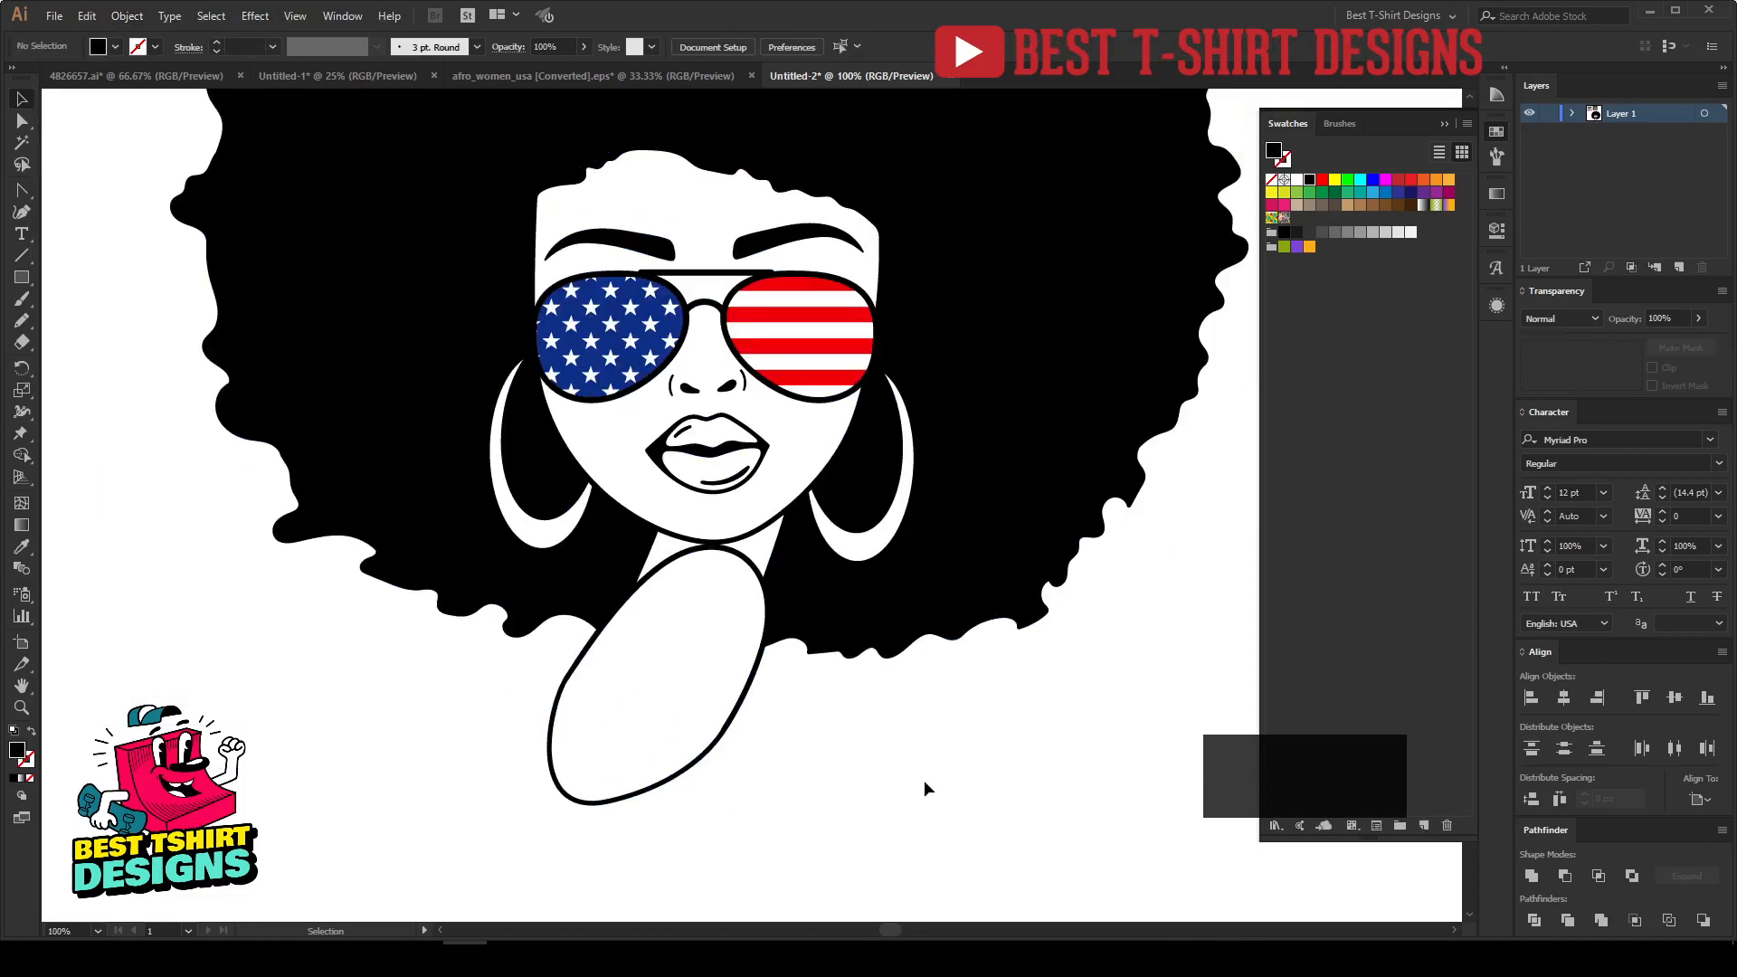
scroll(914, 783, up, 1)
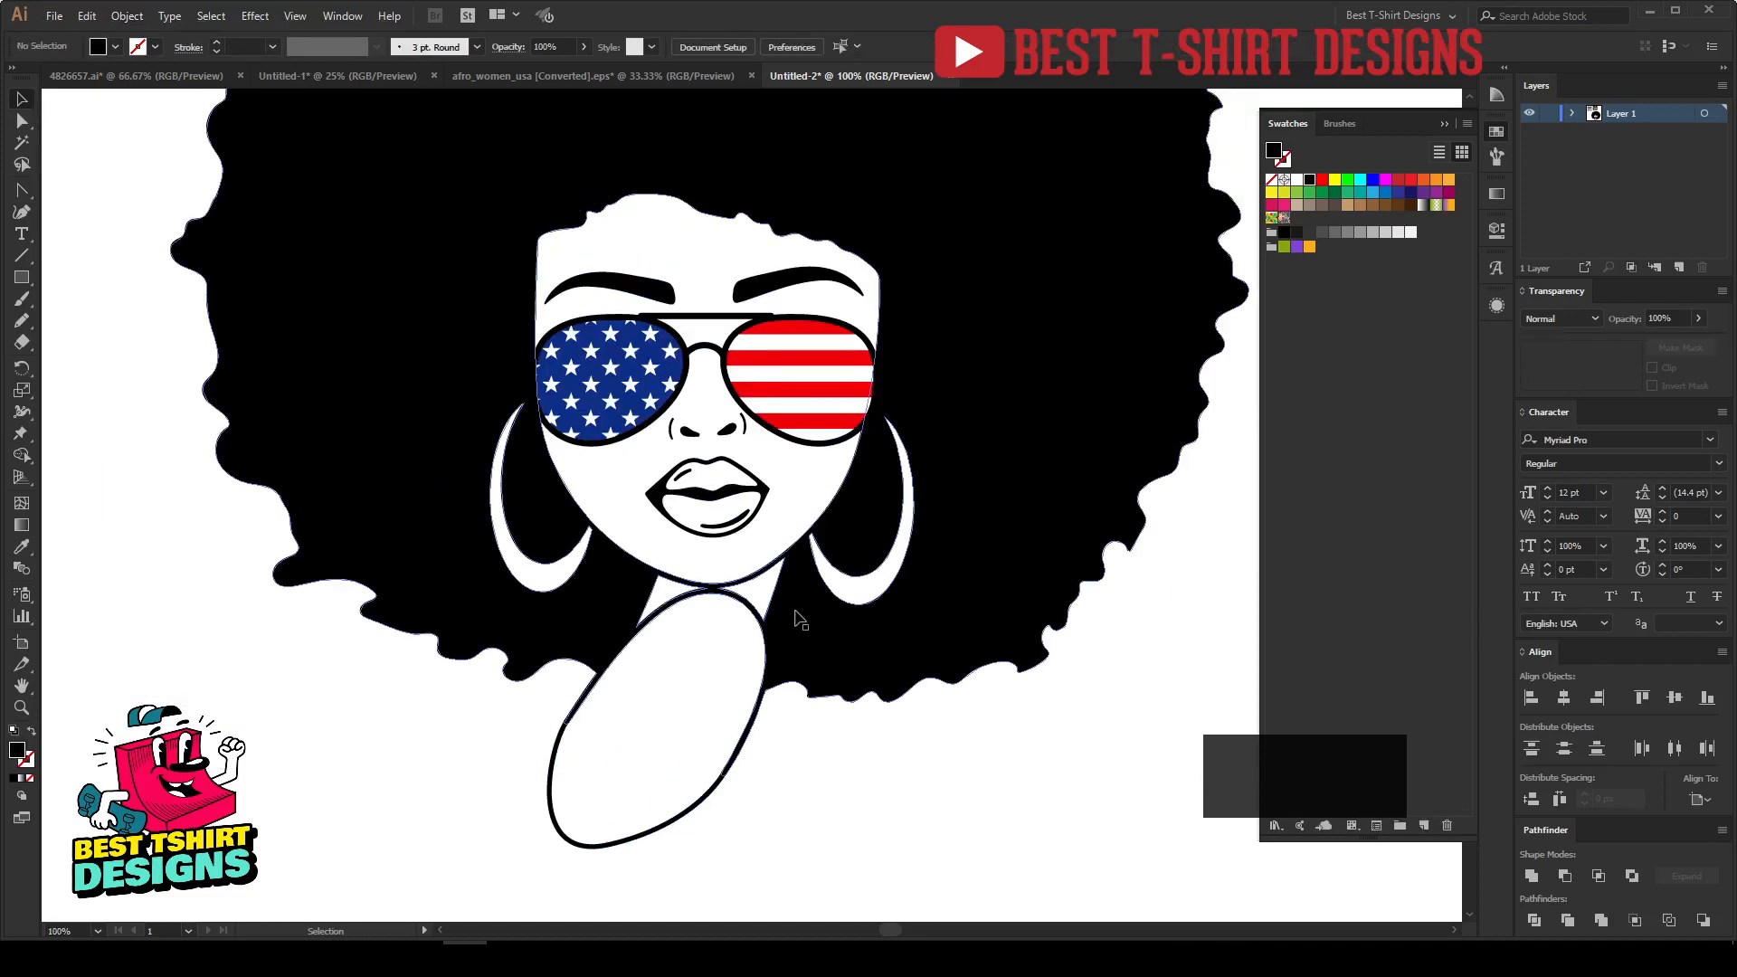
Isolate the sunglasses group and delete the white stars from the left lens.
click(692, 371)
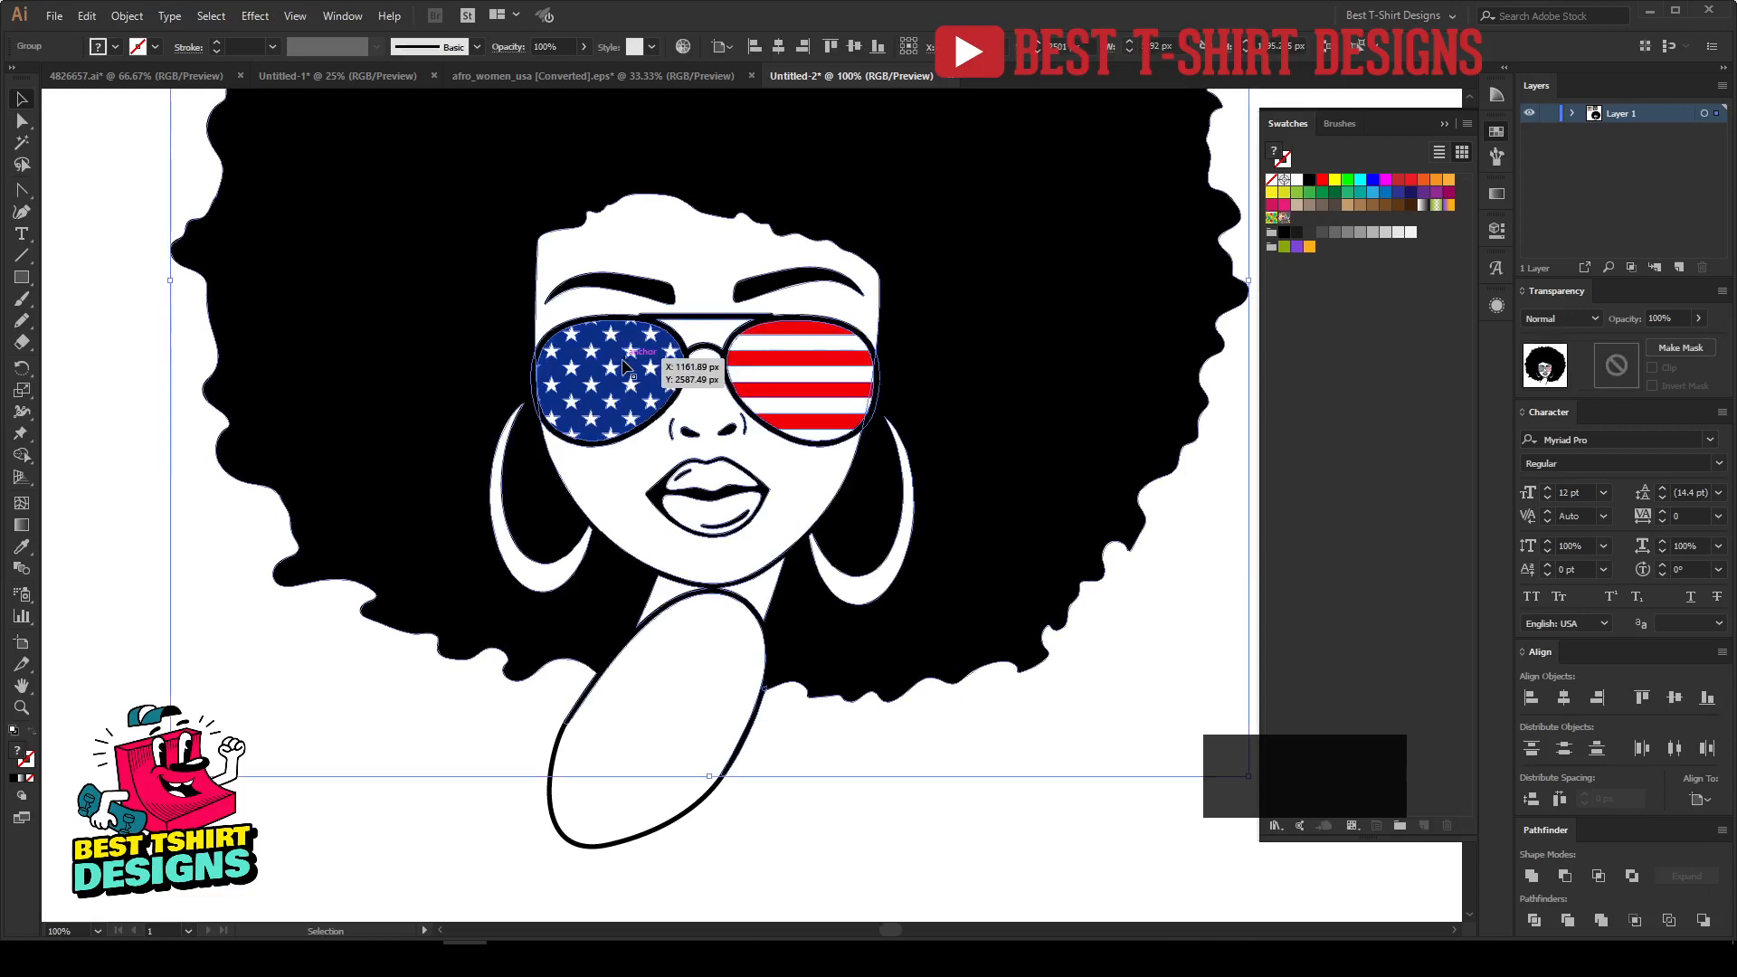
double_click(819, 367)
scroll(570, 358, up, 3)
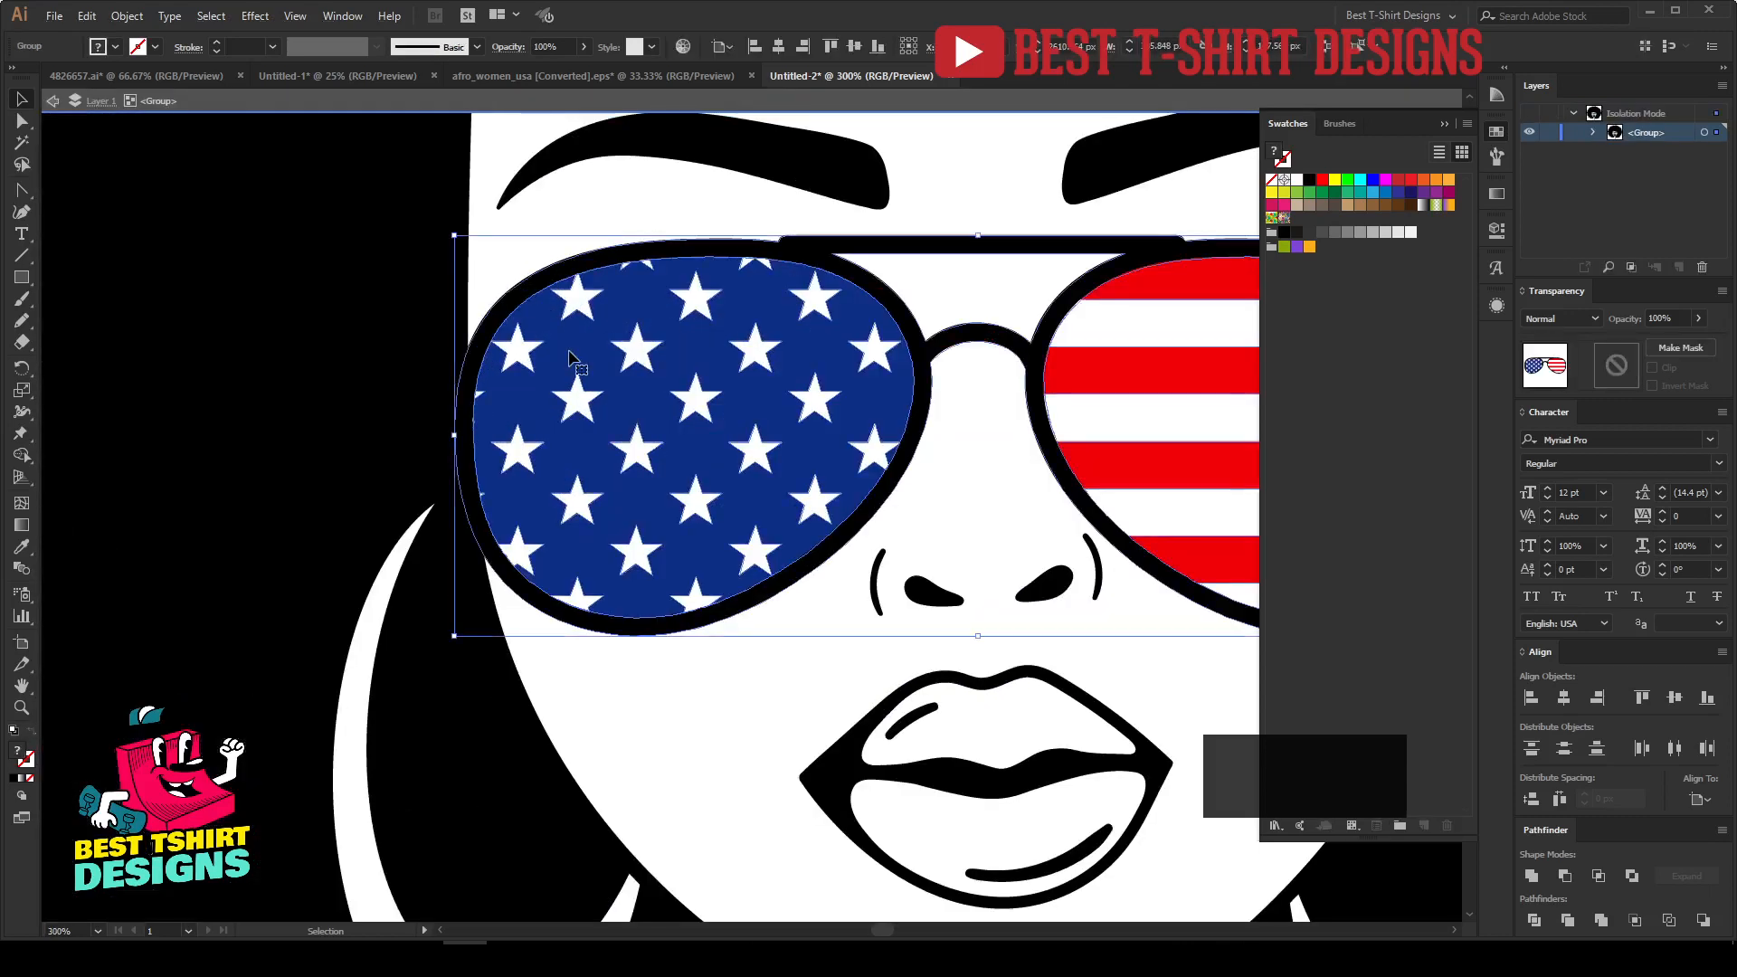
double_click(570, 357)
click(570, 358)
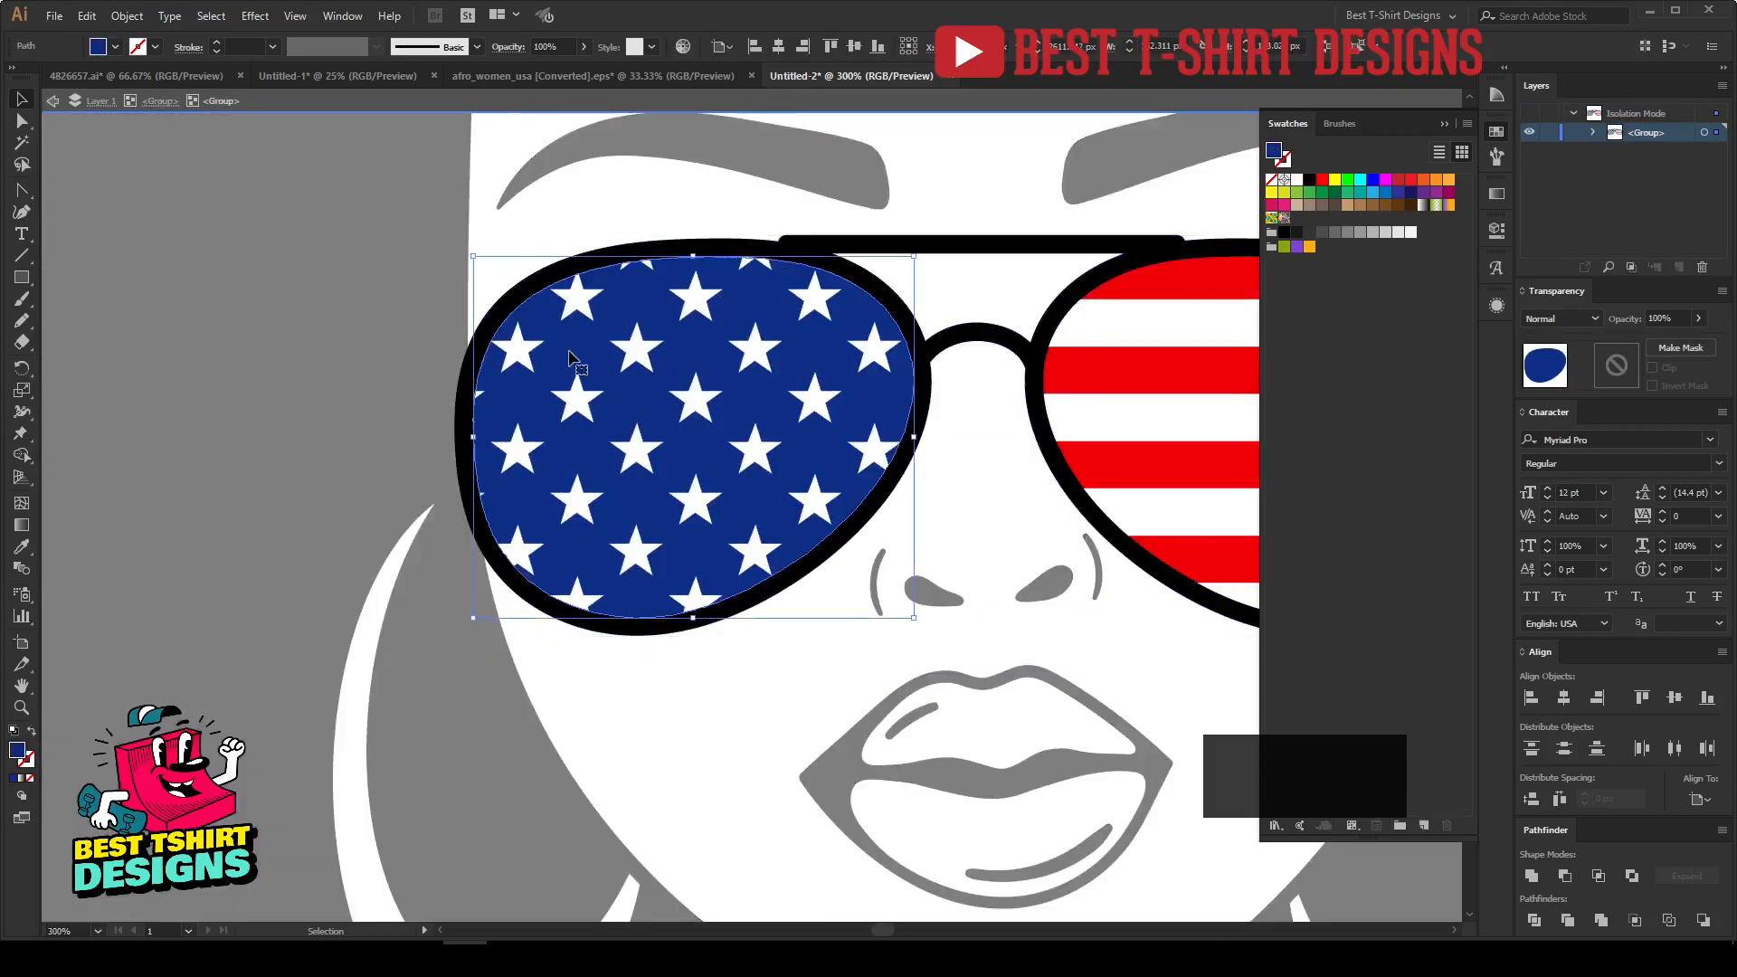
scroll(619, 403, down, 3)
click(637, 409)
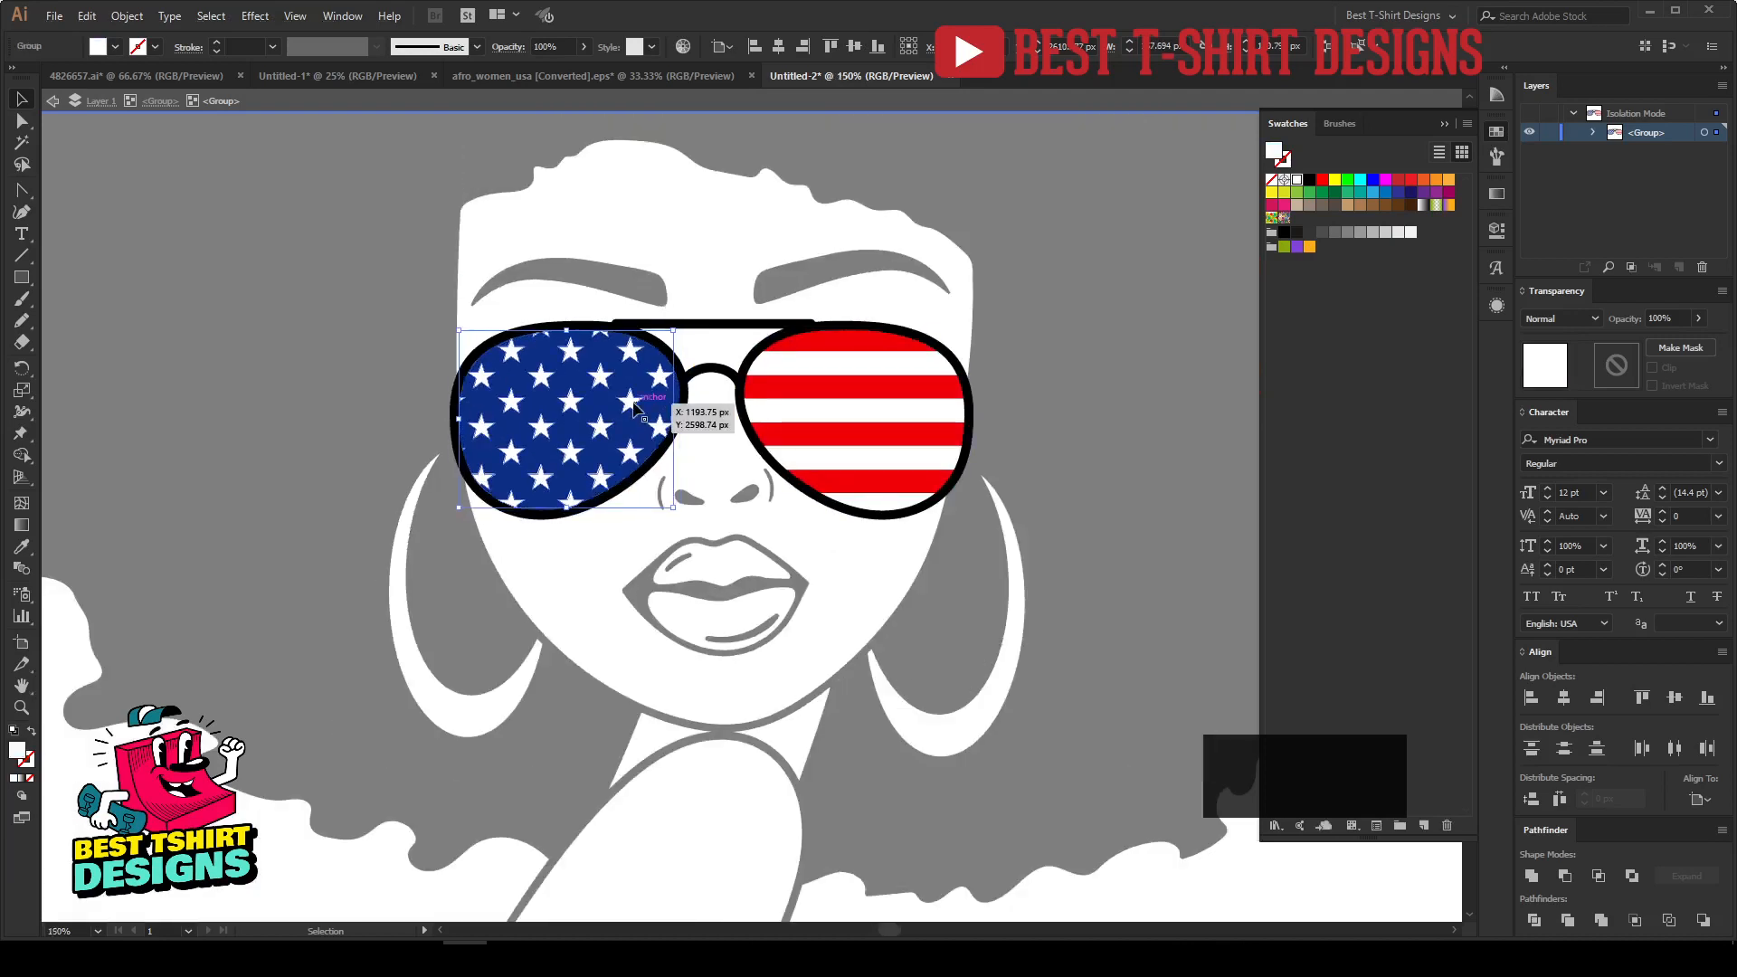
key(Delete)
click(636, 409)
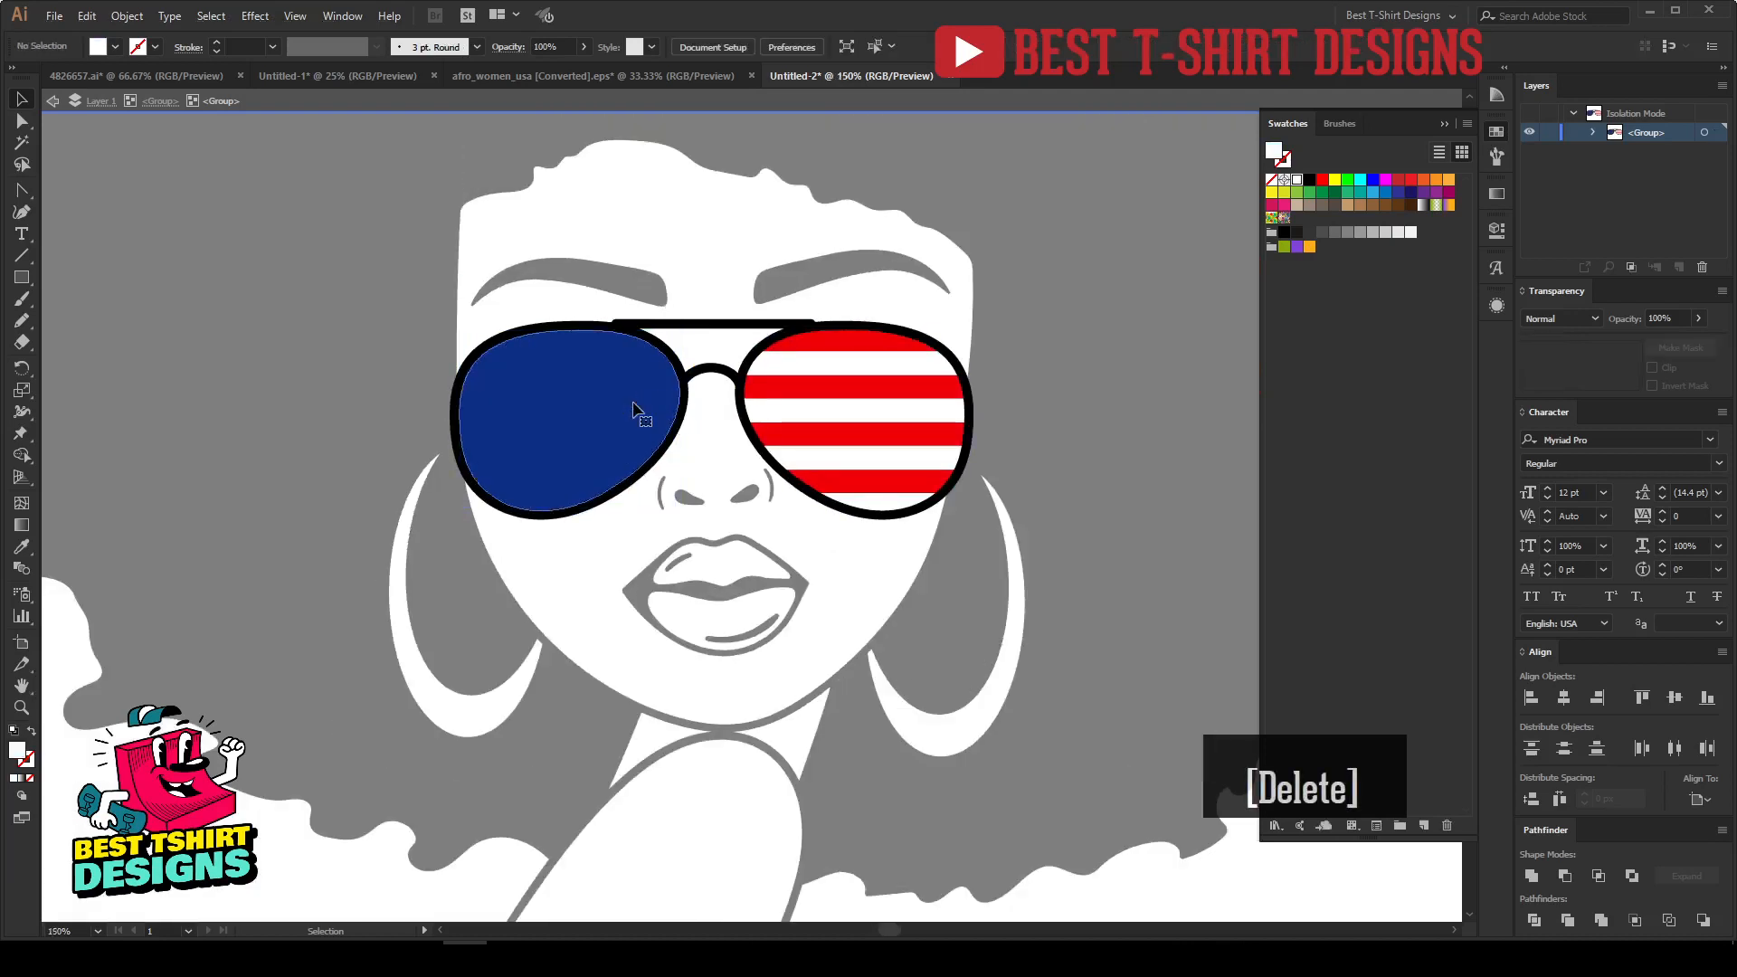
Unite the red and white stripes of the right lens into a single shape.
click(898, 418)
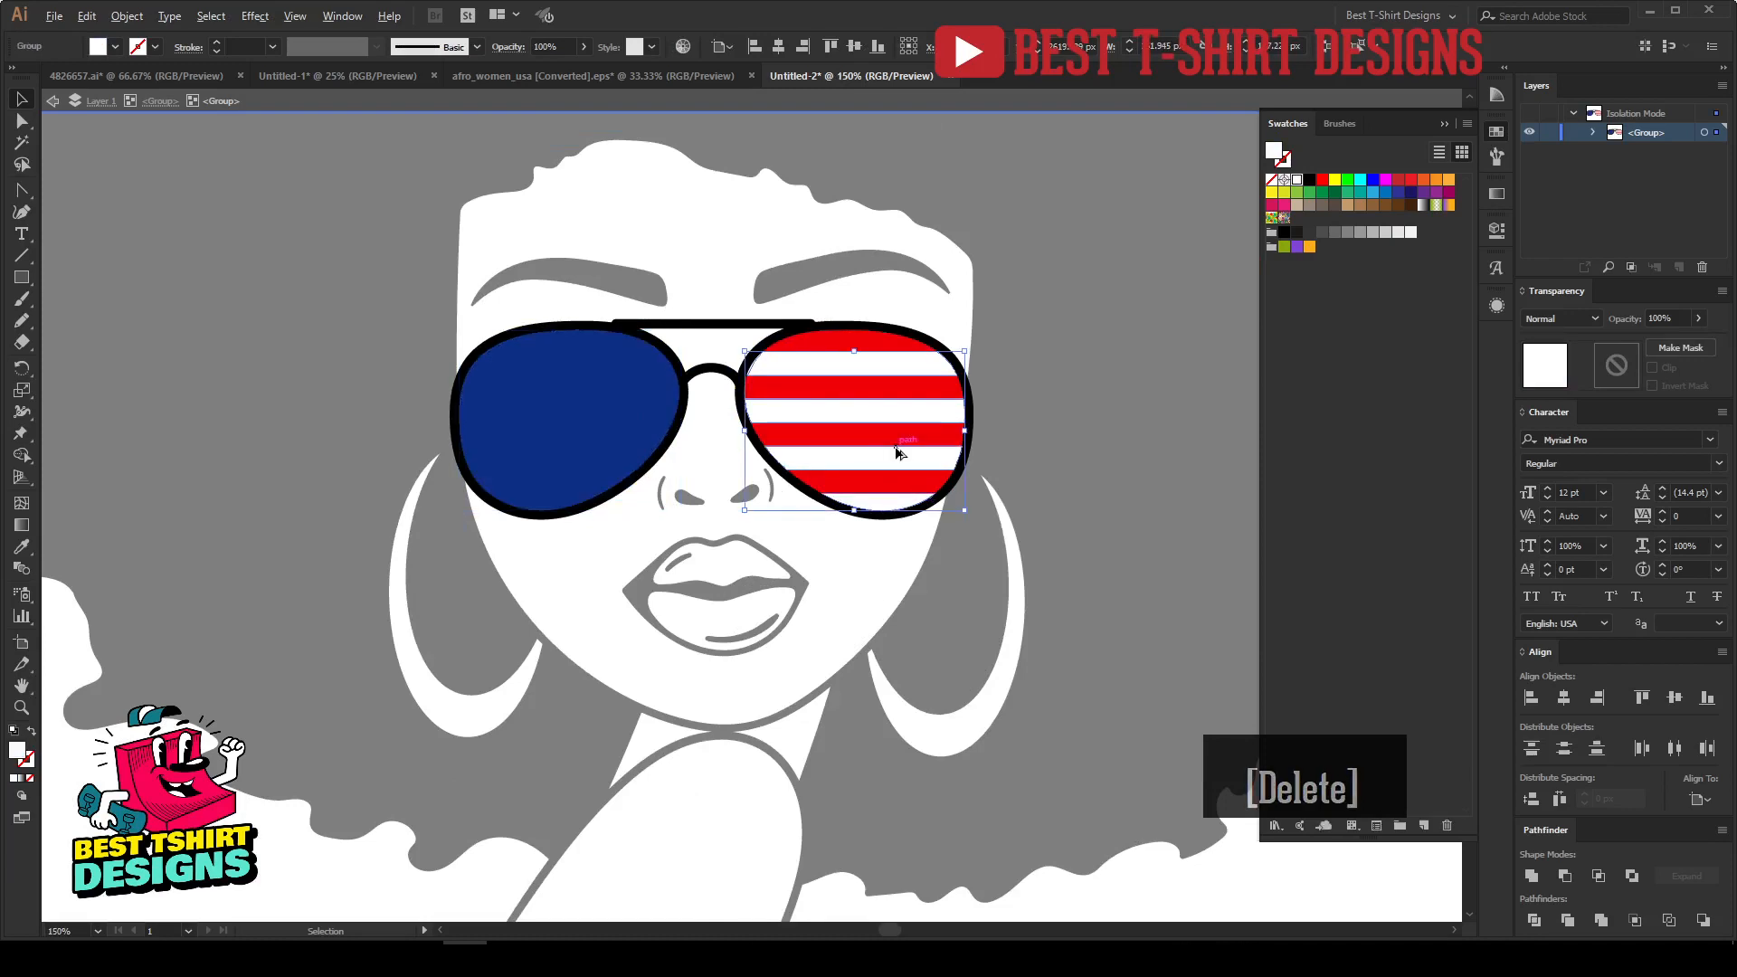
scroll(899, 450, up, 1)
drag(1064, 255, 846, 588)
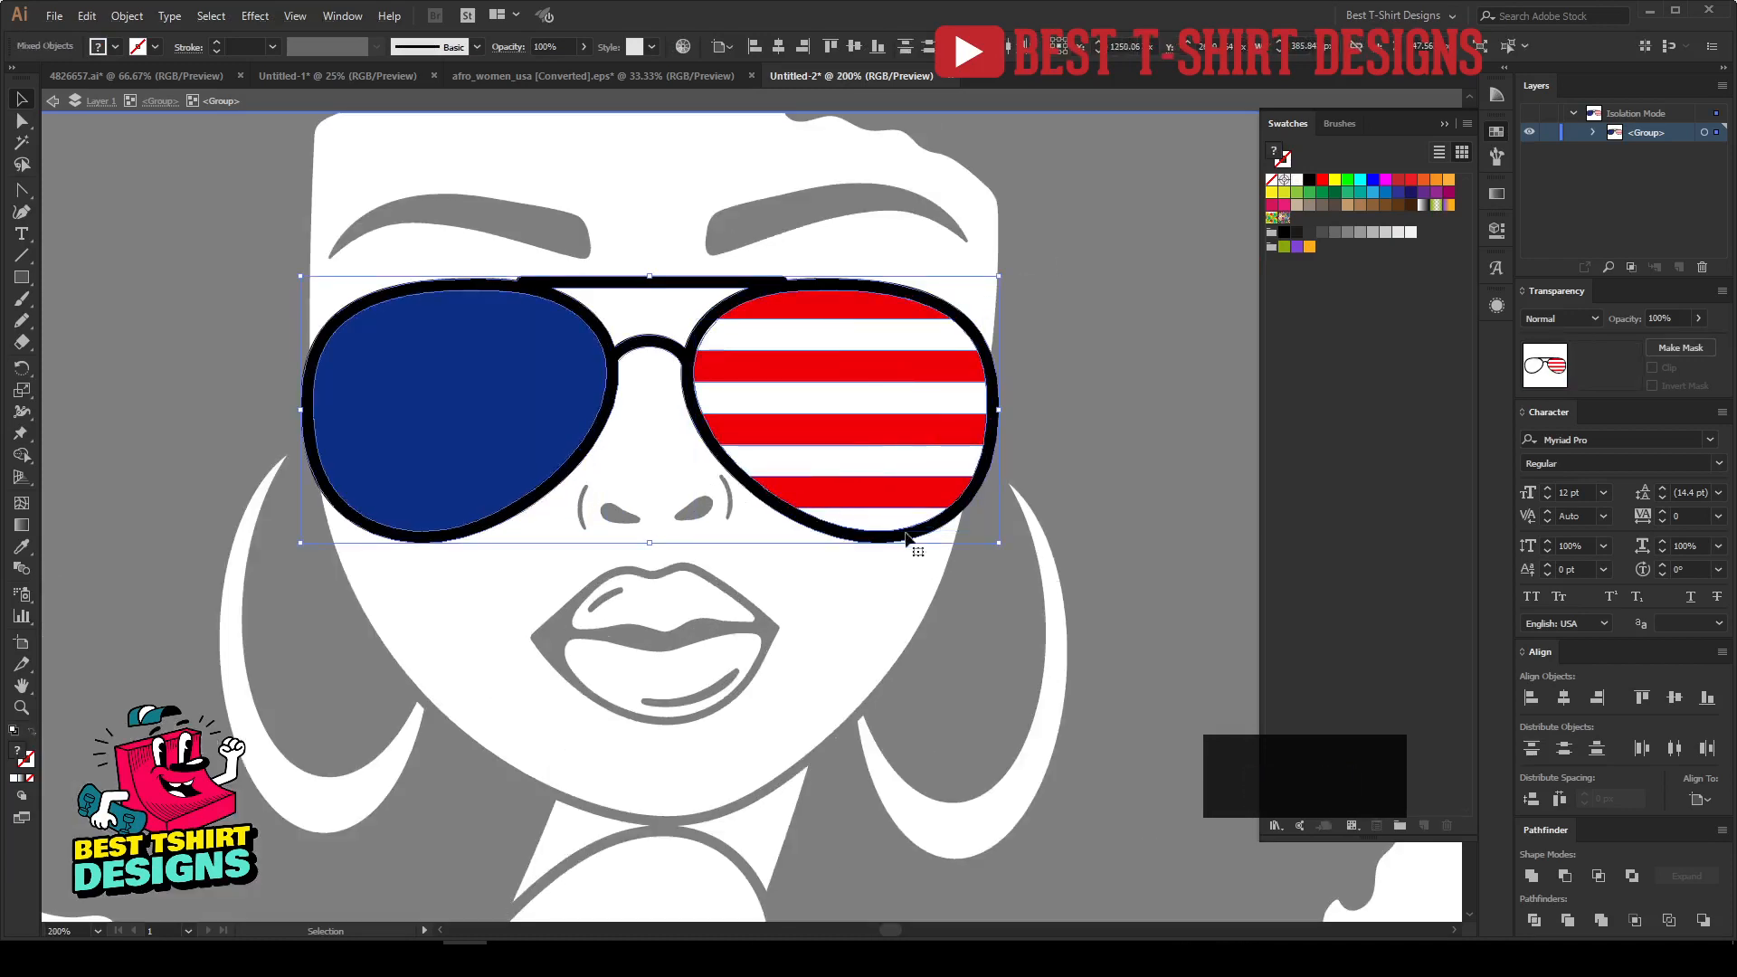
click(765, 291)
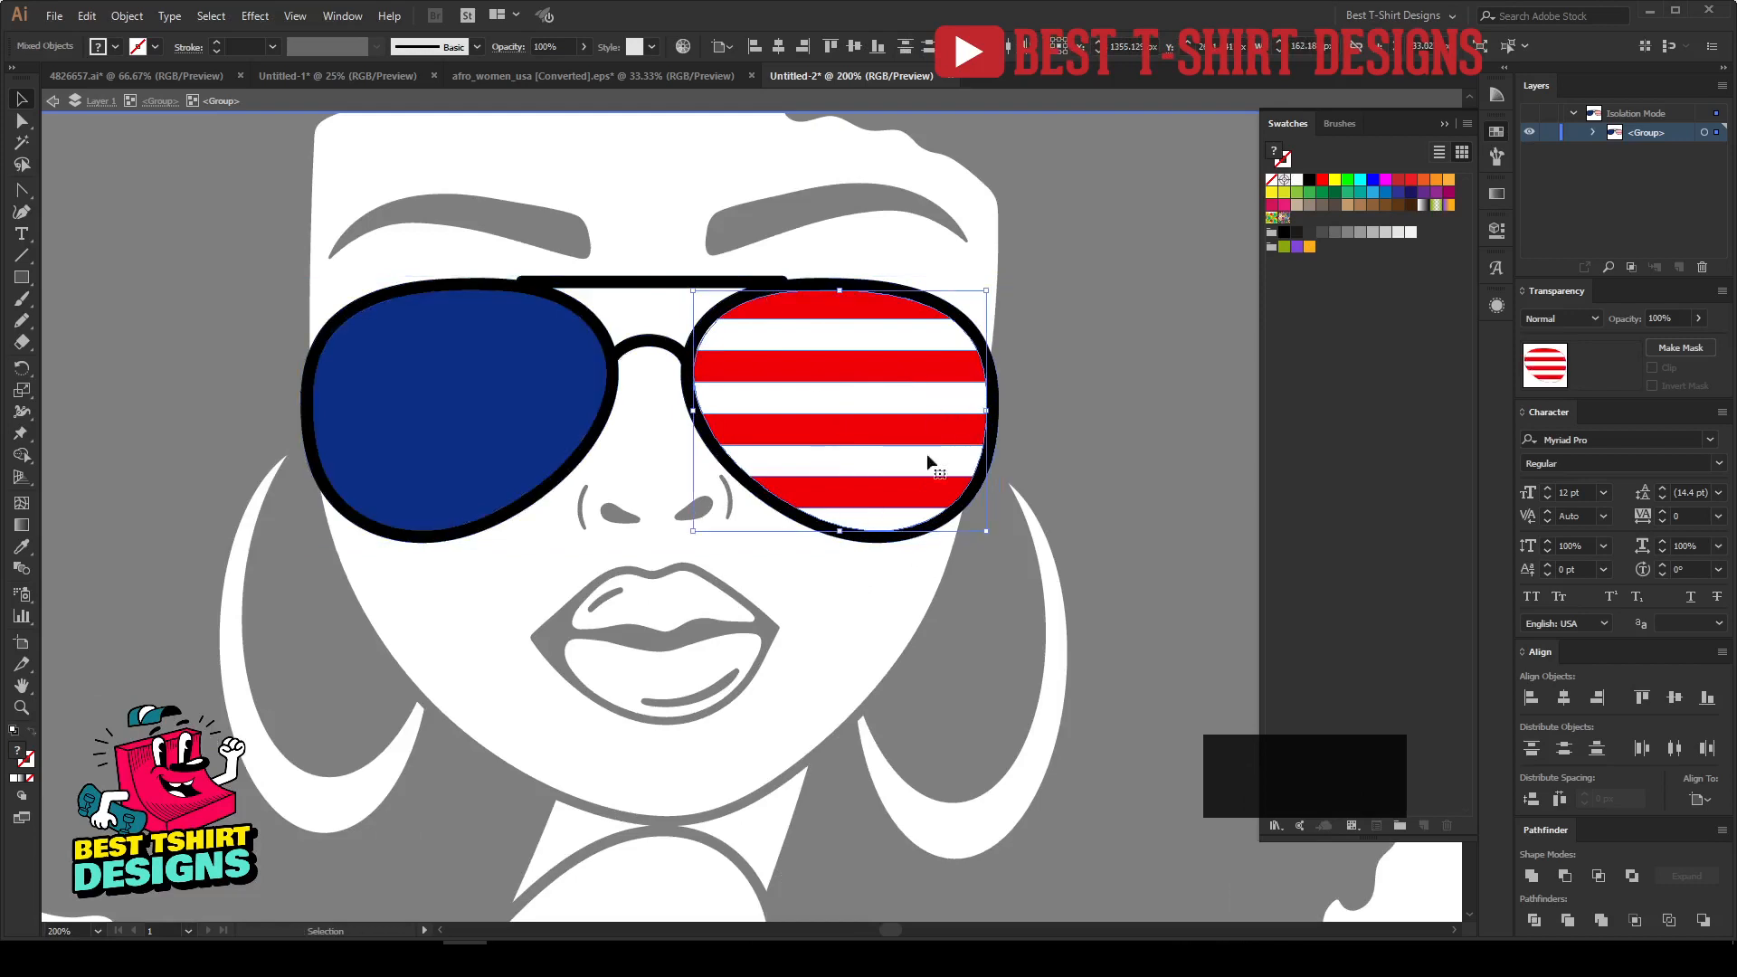
click(1531, 876)
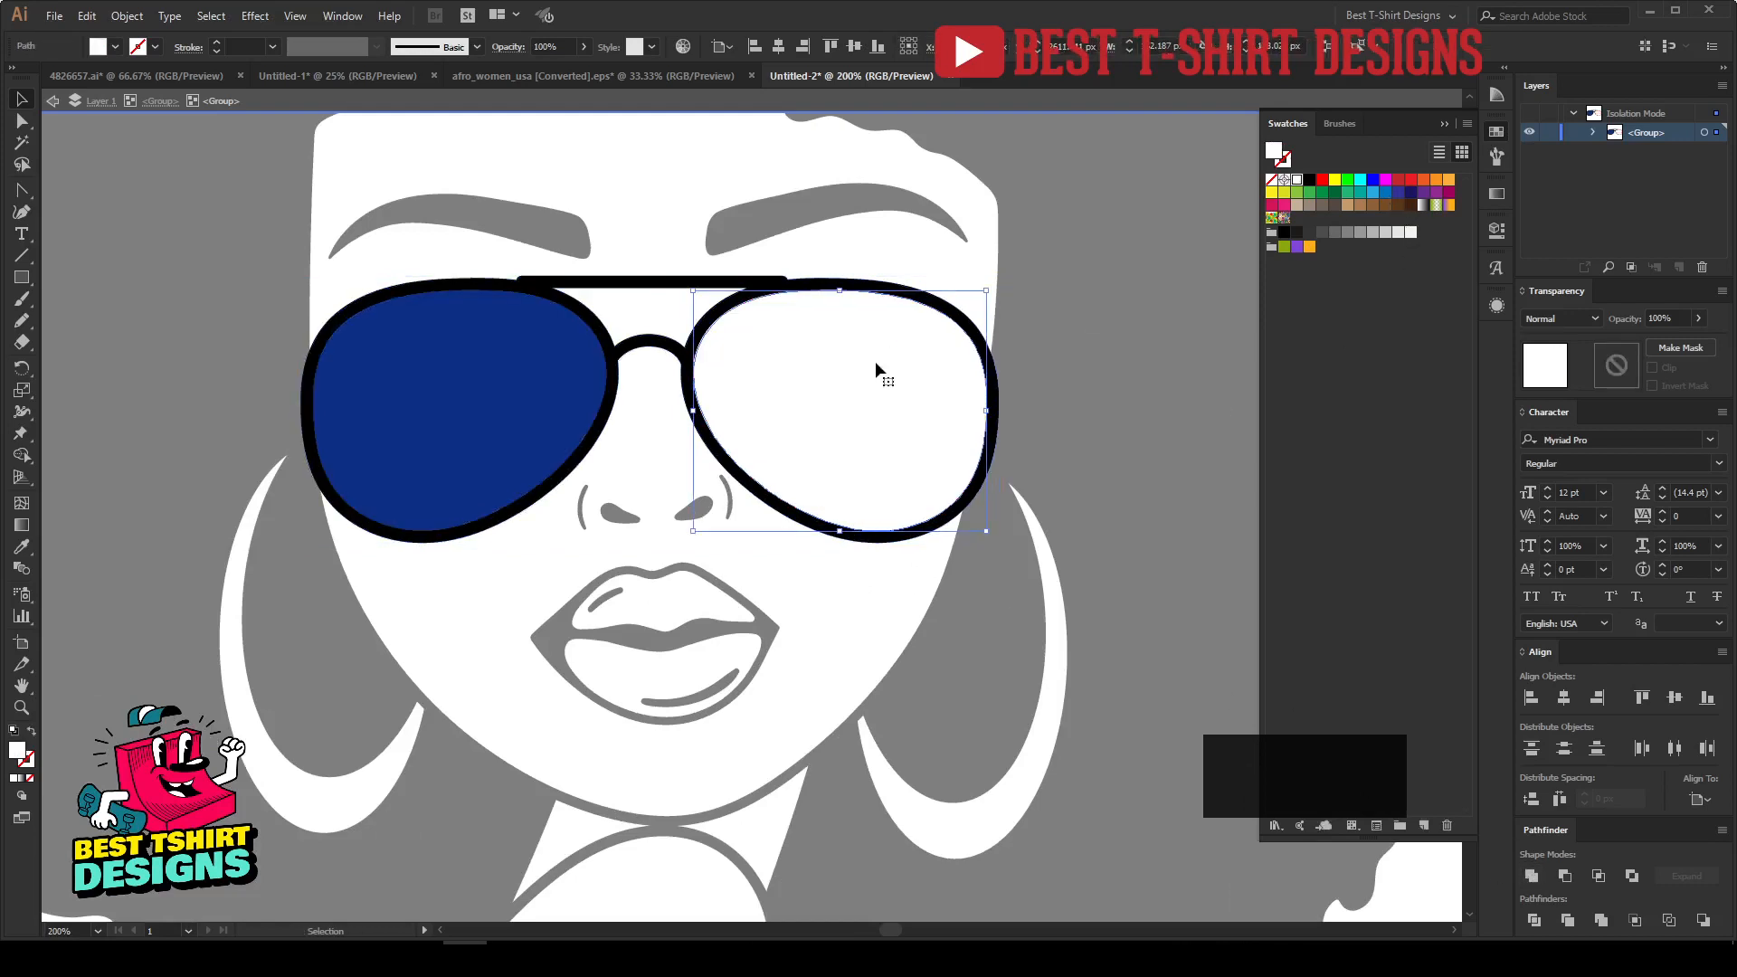
Fill the right lens with the blue sampled from the left lens using the Eyedropper.
key(i)
click(543, 380)
key(v)
scroll(710, 489, down, 2)
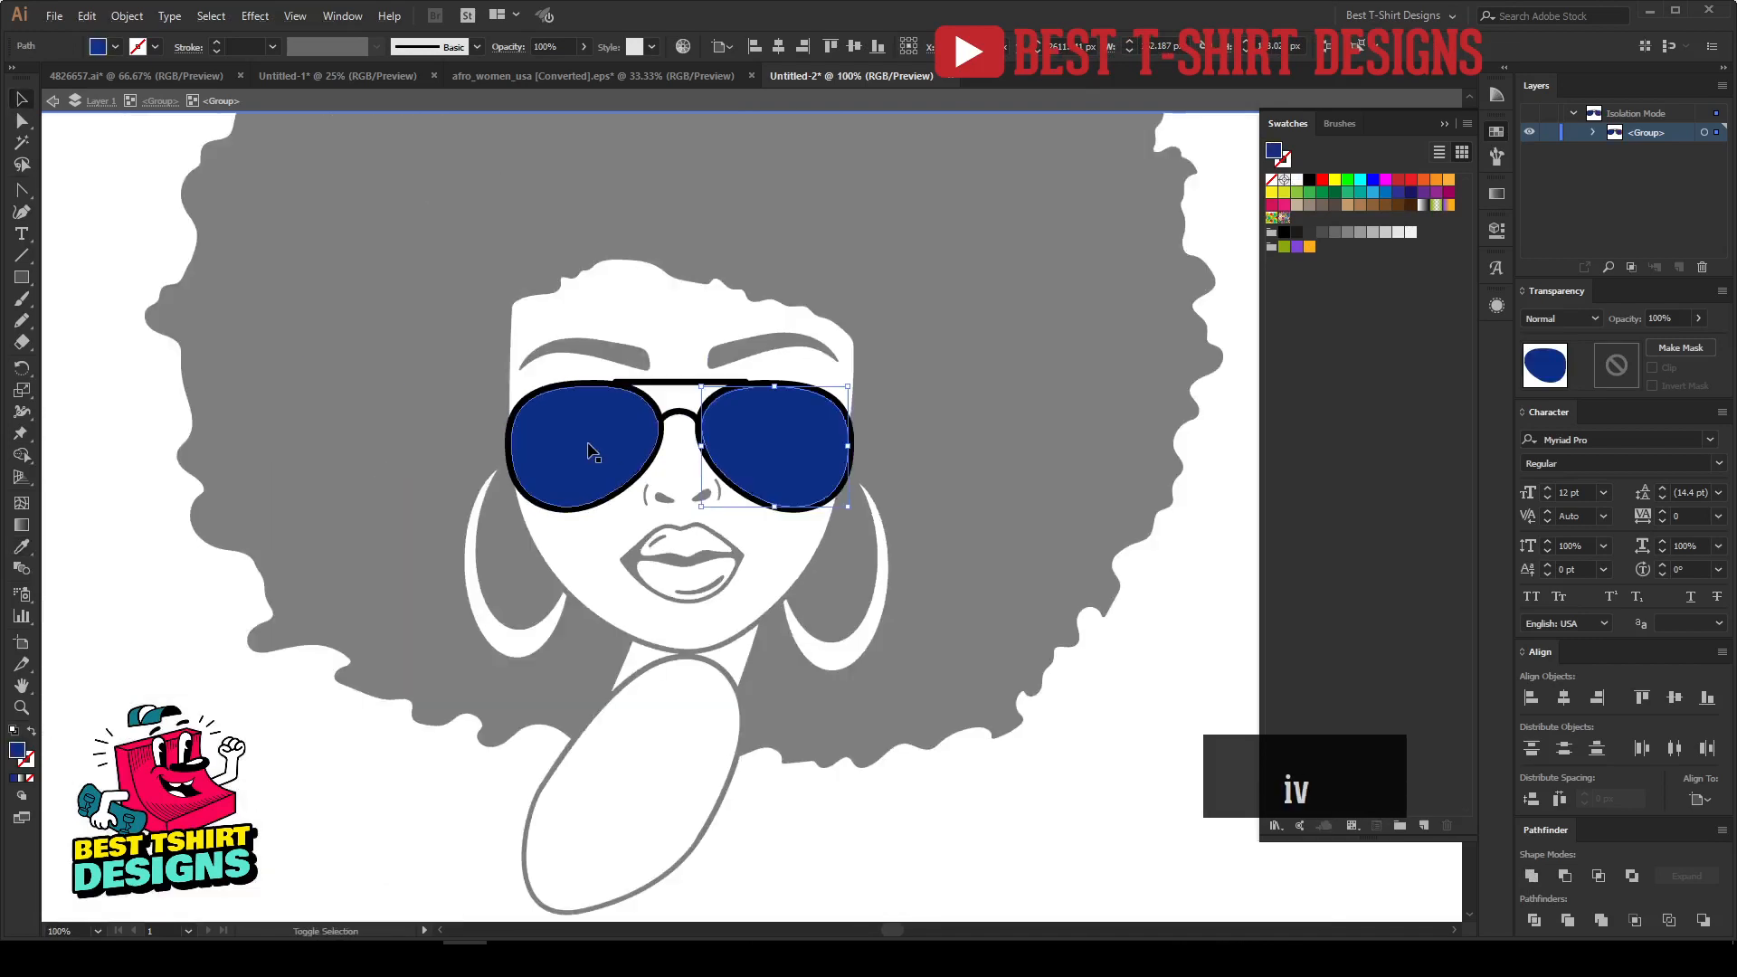
Move both blue lenses out of the isolated sunglasses group by cutting them and pasting them in front in the same place.
shift+click(593, 450)
key(a)
key(ctrl+x)
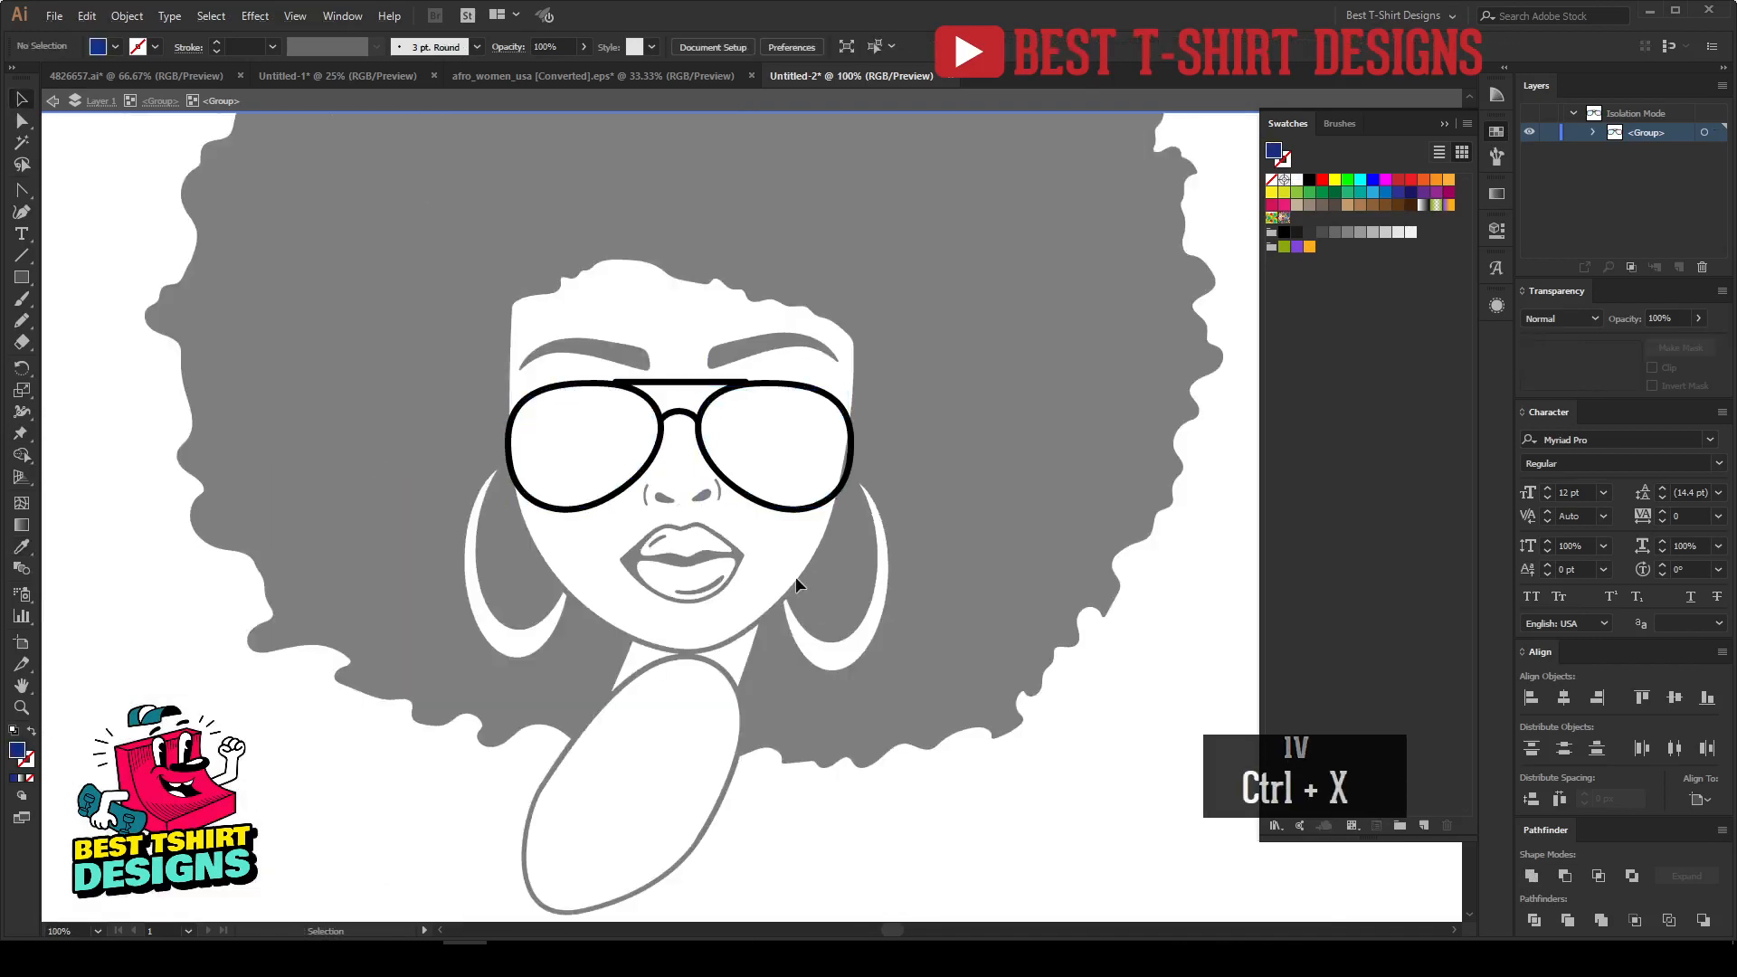
scroll(814, 588, down, 1)
double_click(888, 699)
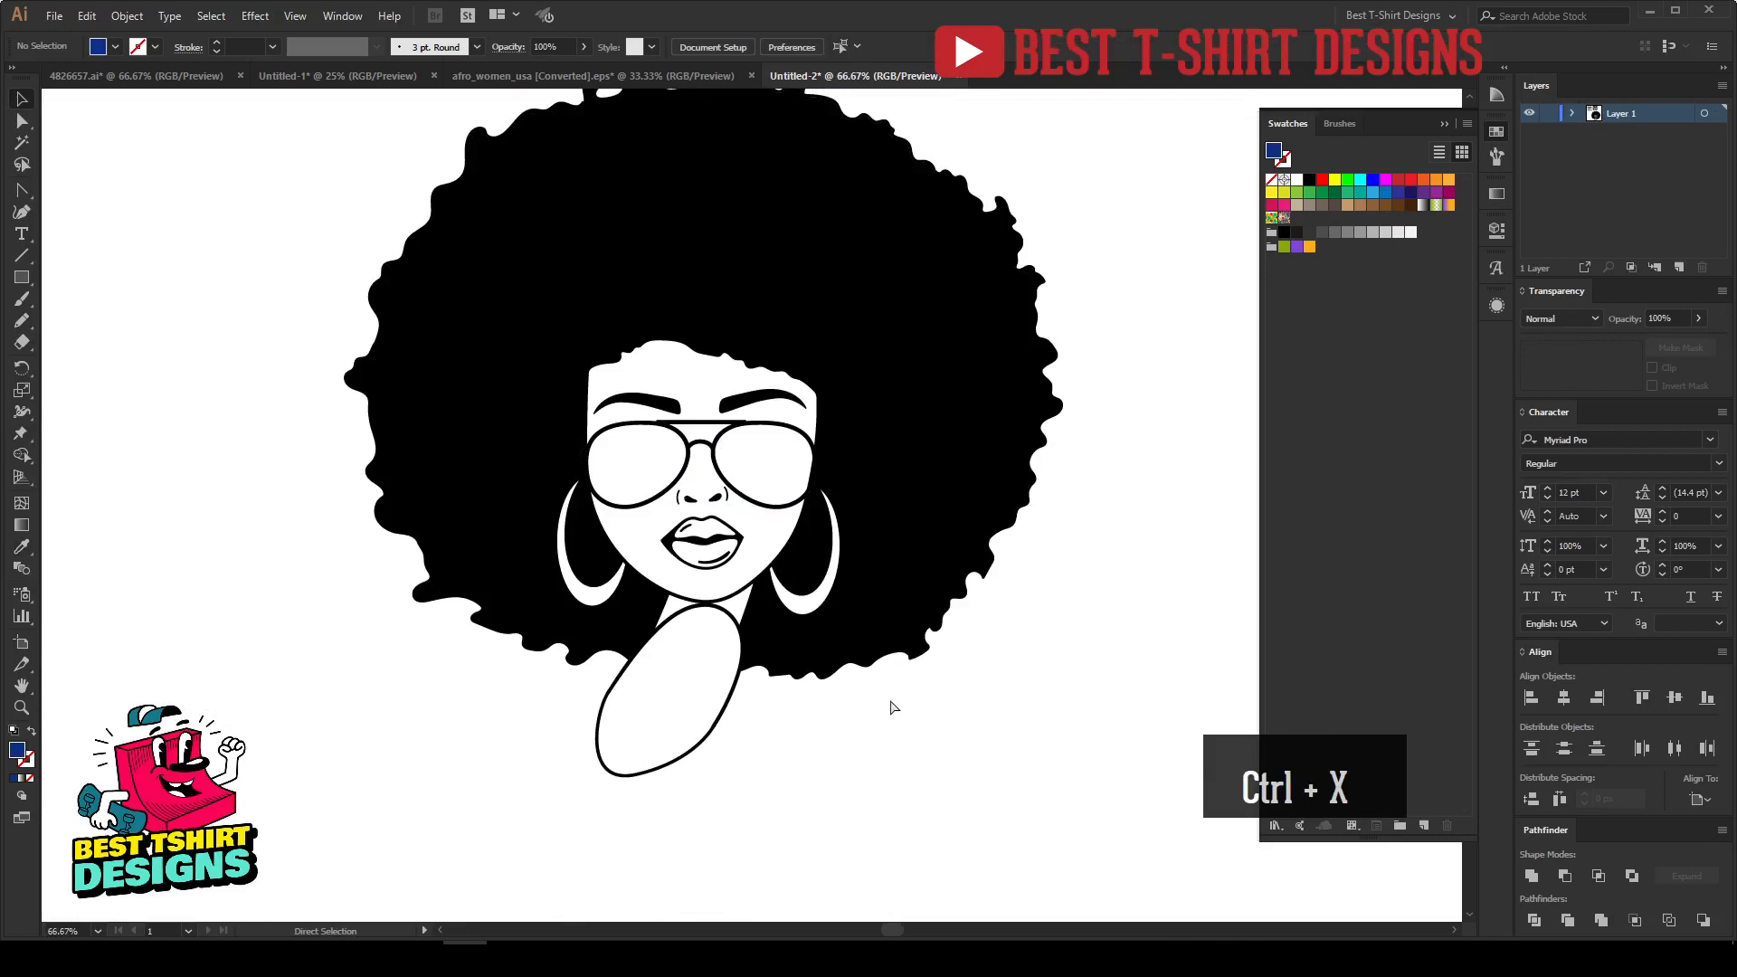
key(ctrl+f)
scroll(850, 715, down, 1)
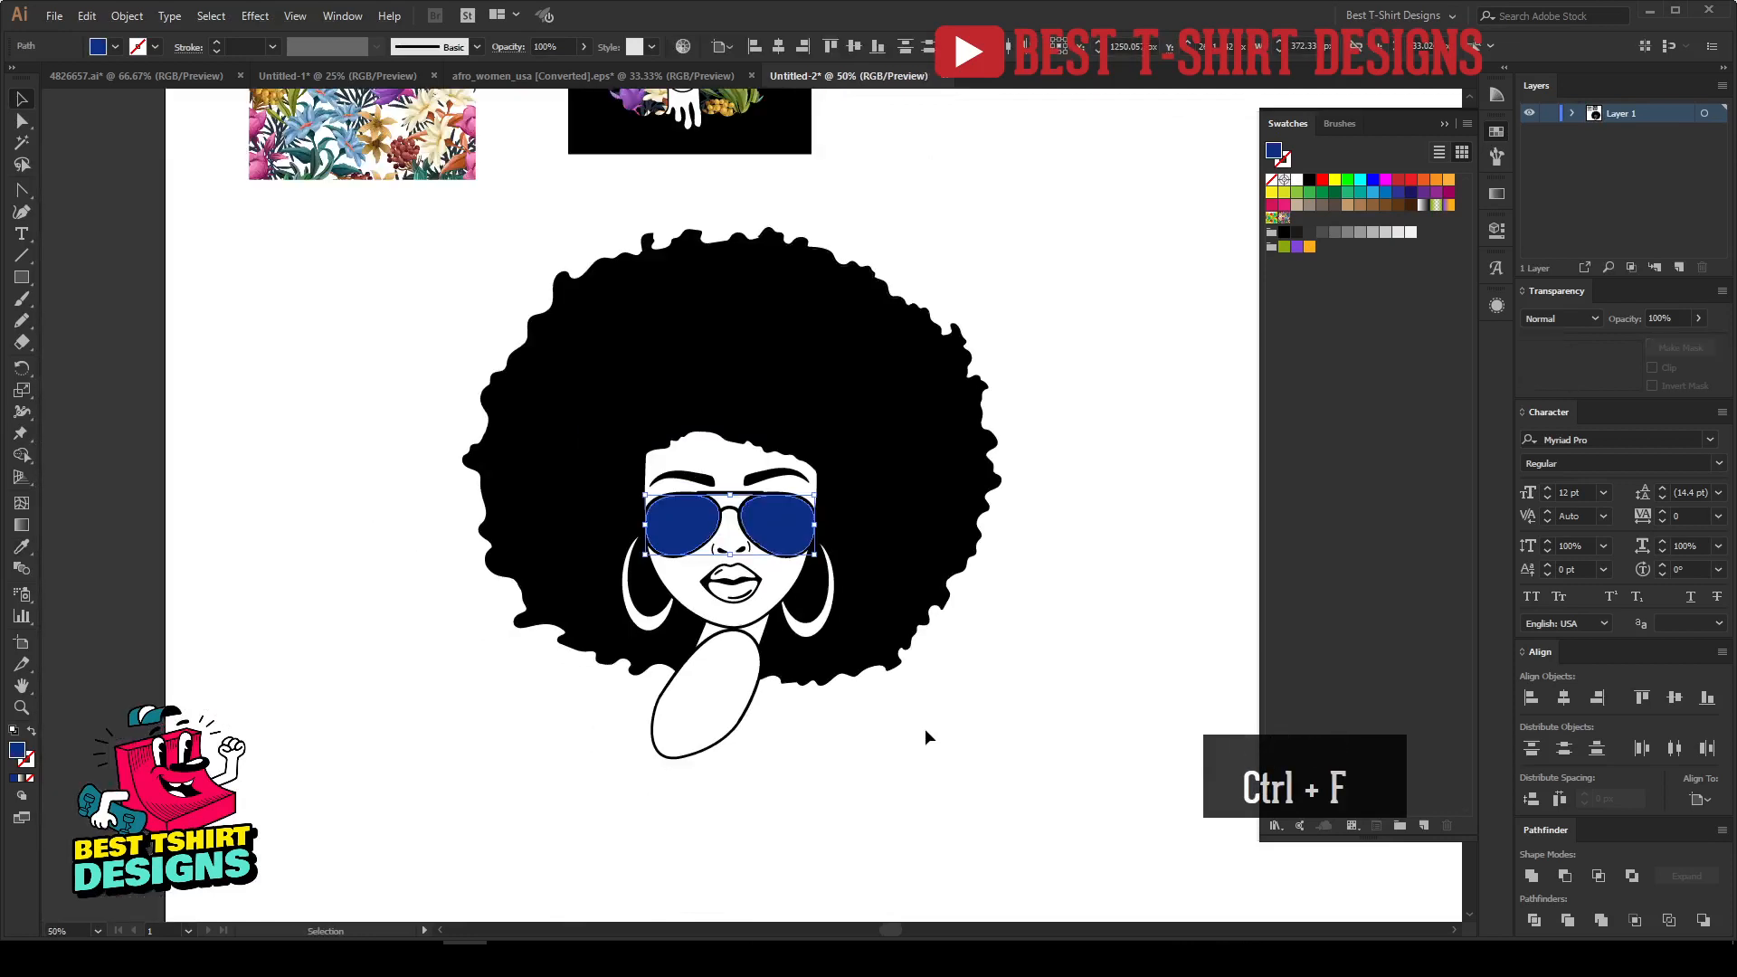
click(924, 729)
Unite all the woman's black line artwork, including the shoulder outline but excluding the two blue lenses, into one object.
drag(1010, 791, 465, 213)
shift+click(683, 531)
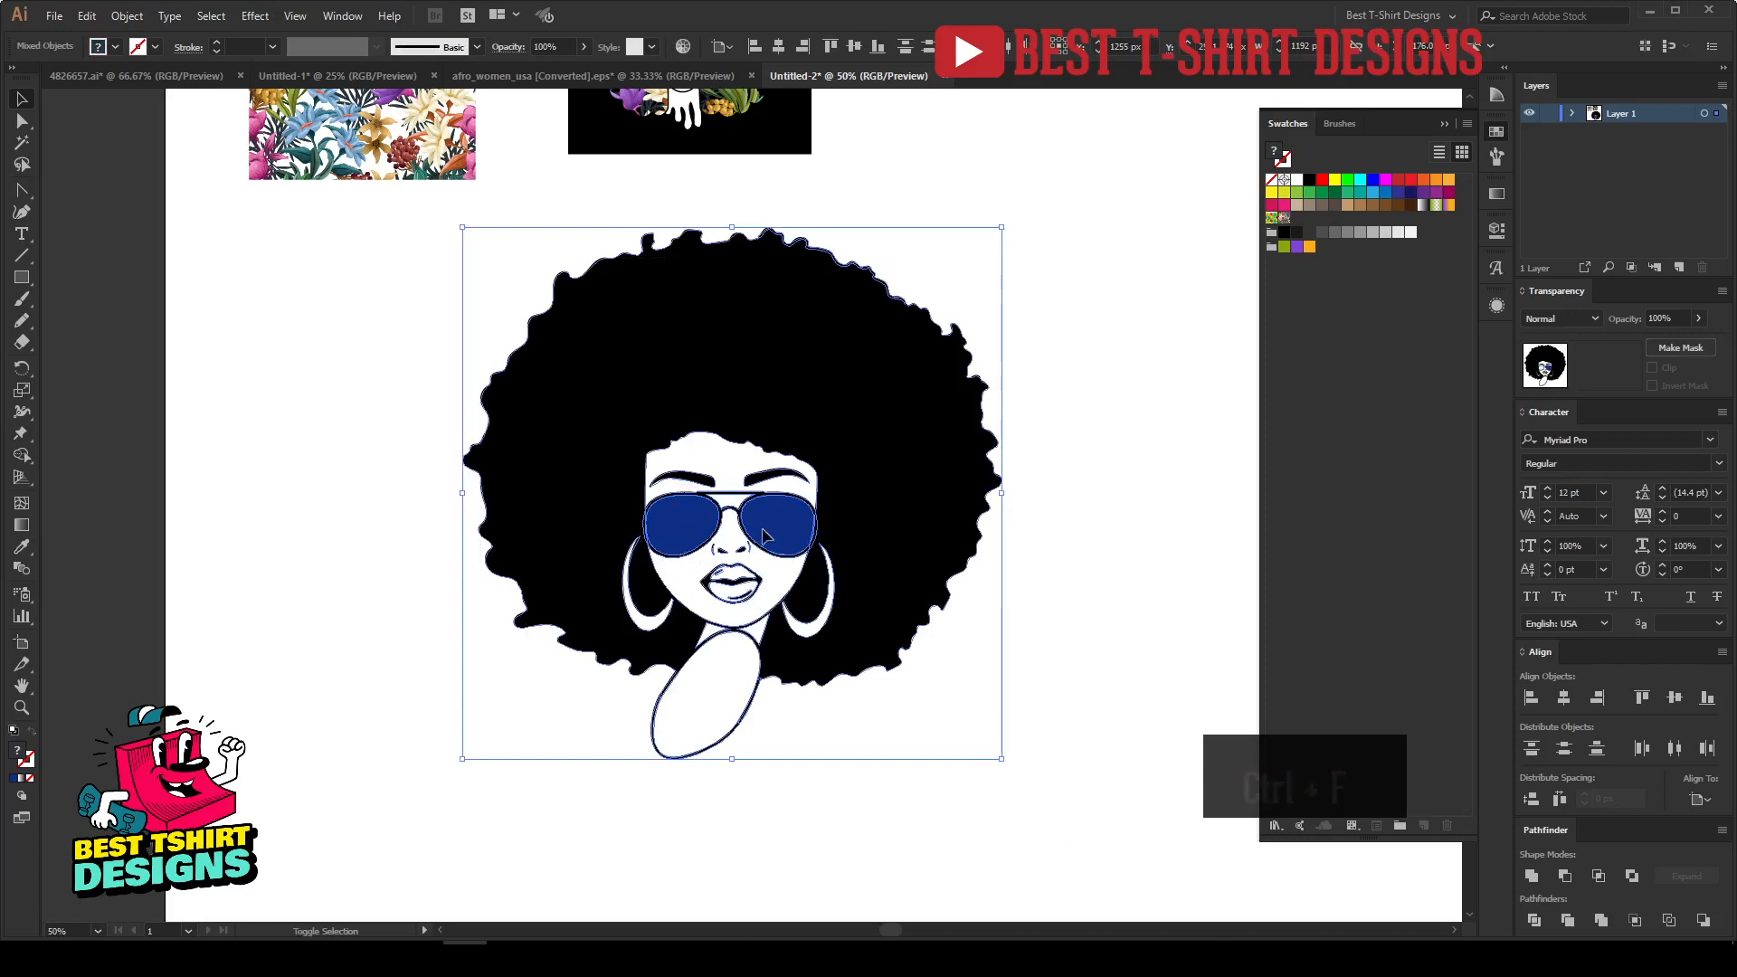
shift+click(789, 540)
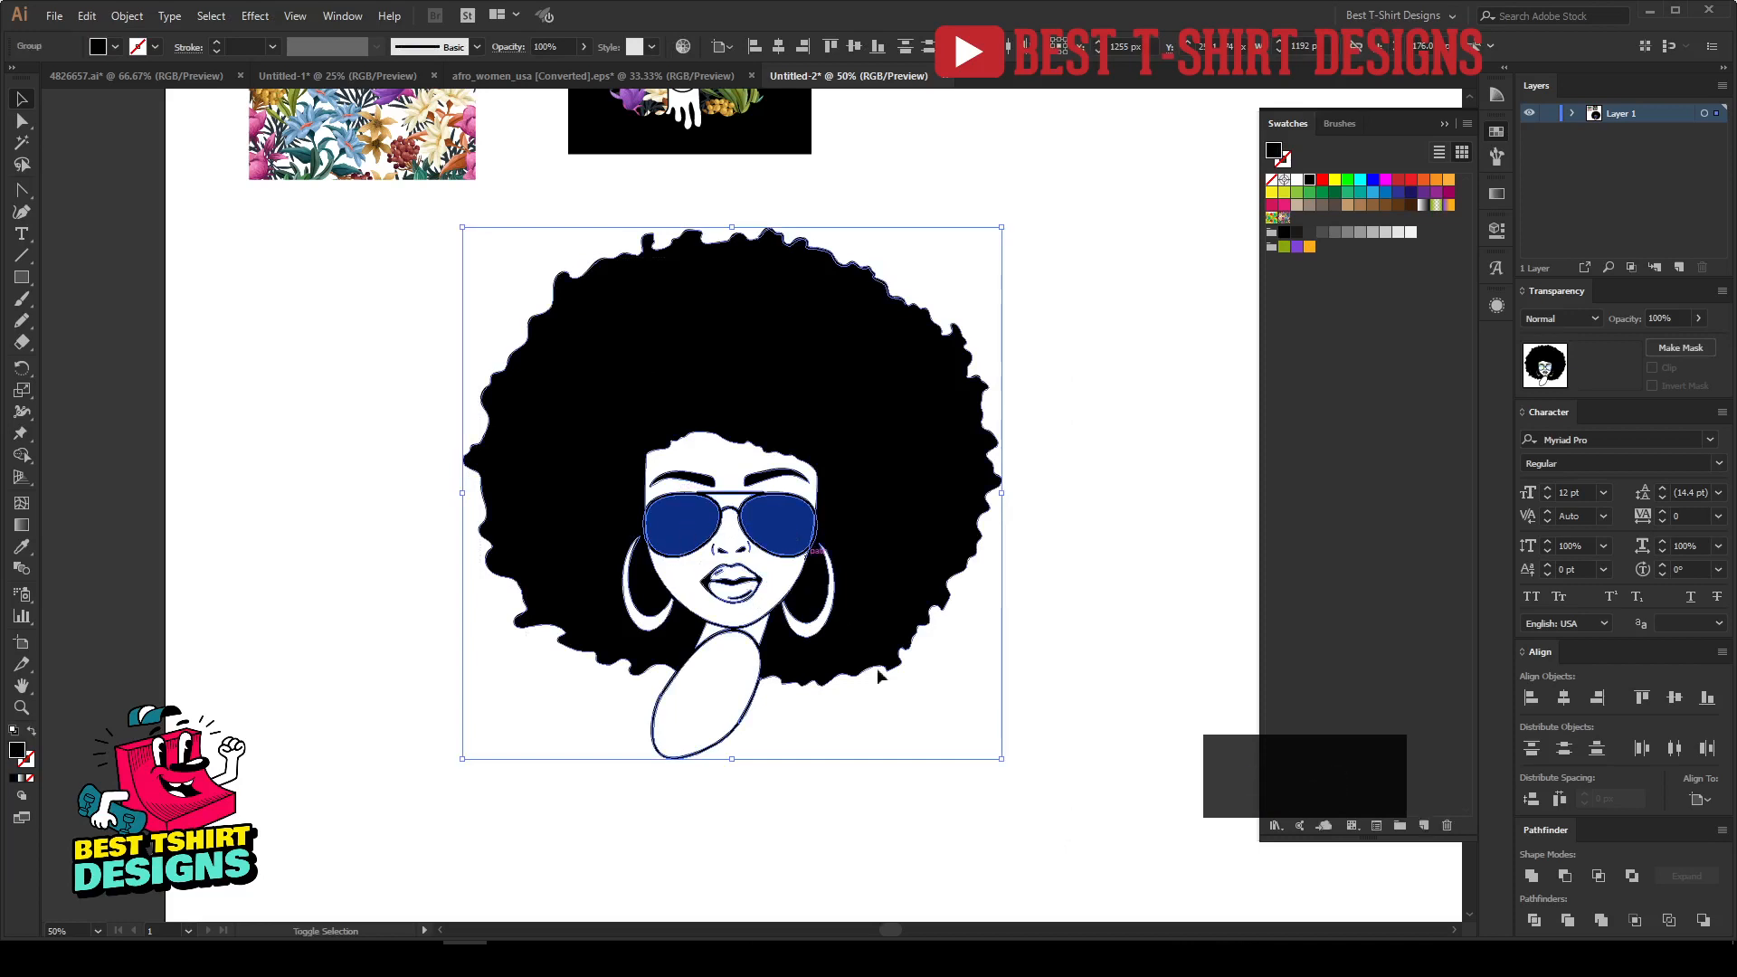
click(1529, 876)
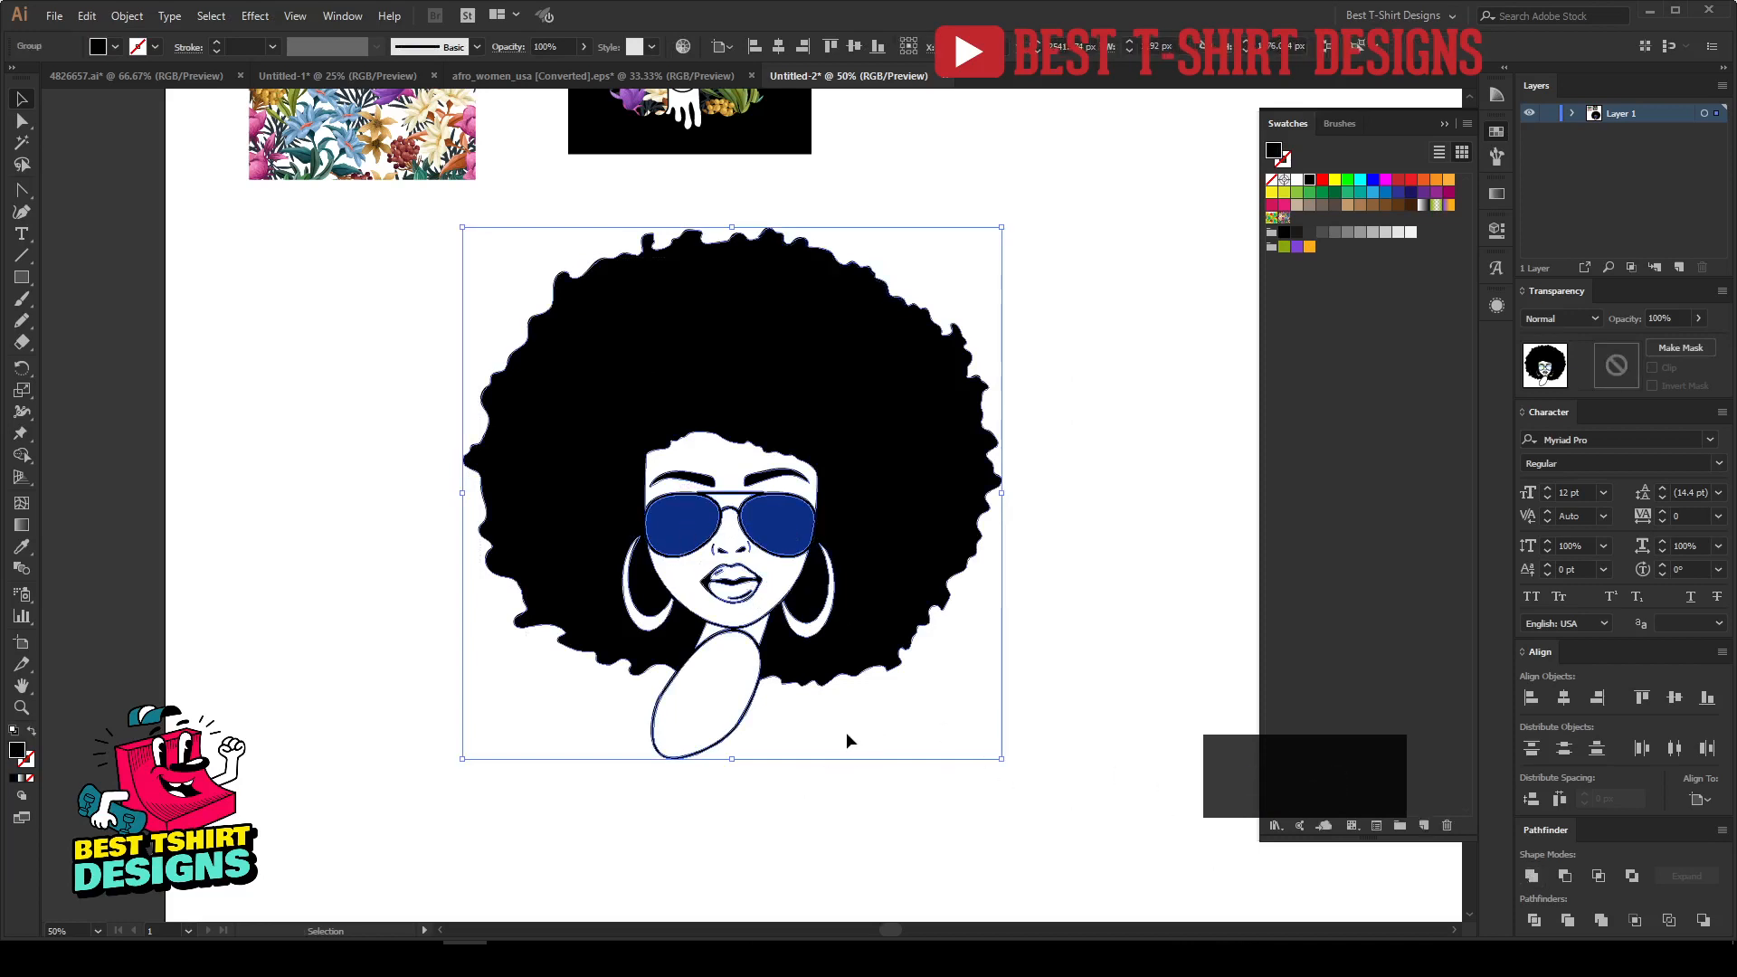
click(702, 779)
scroll(702, 779, up, 4)
drag(865, 780, 580, 492)
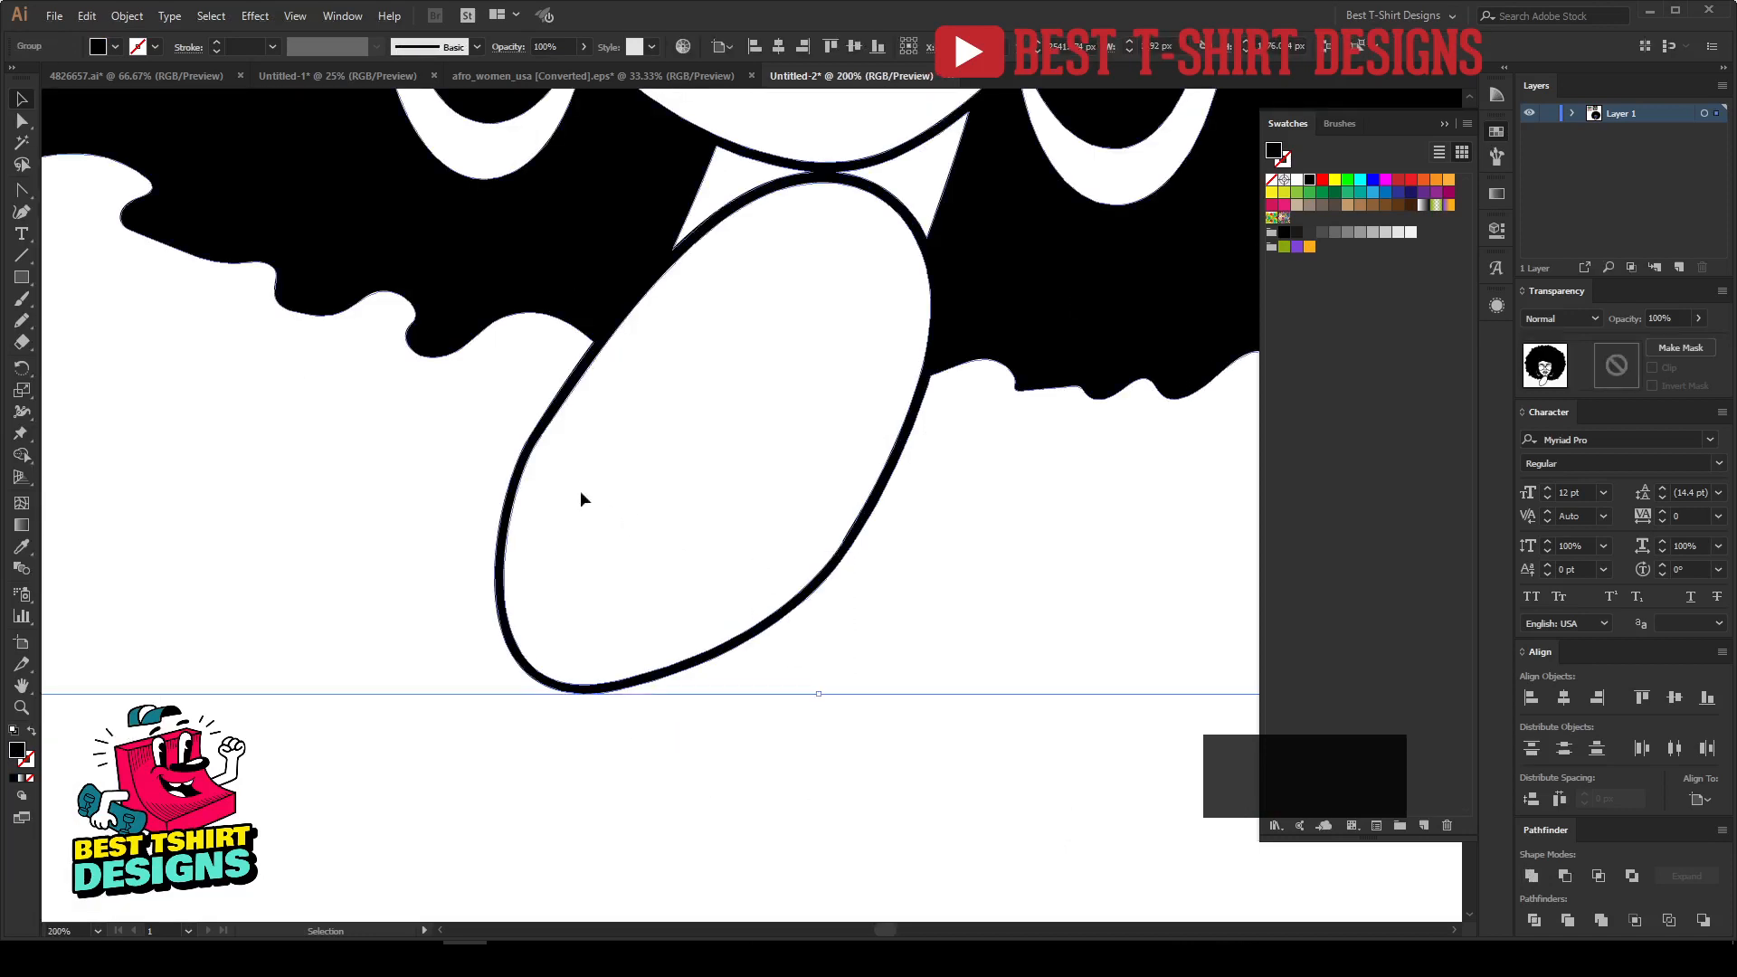
click(664, 697)
scroll(726, 676, down, 4)
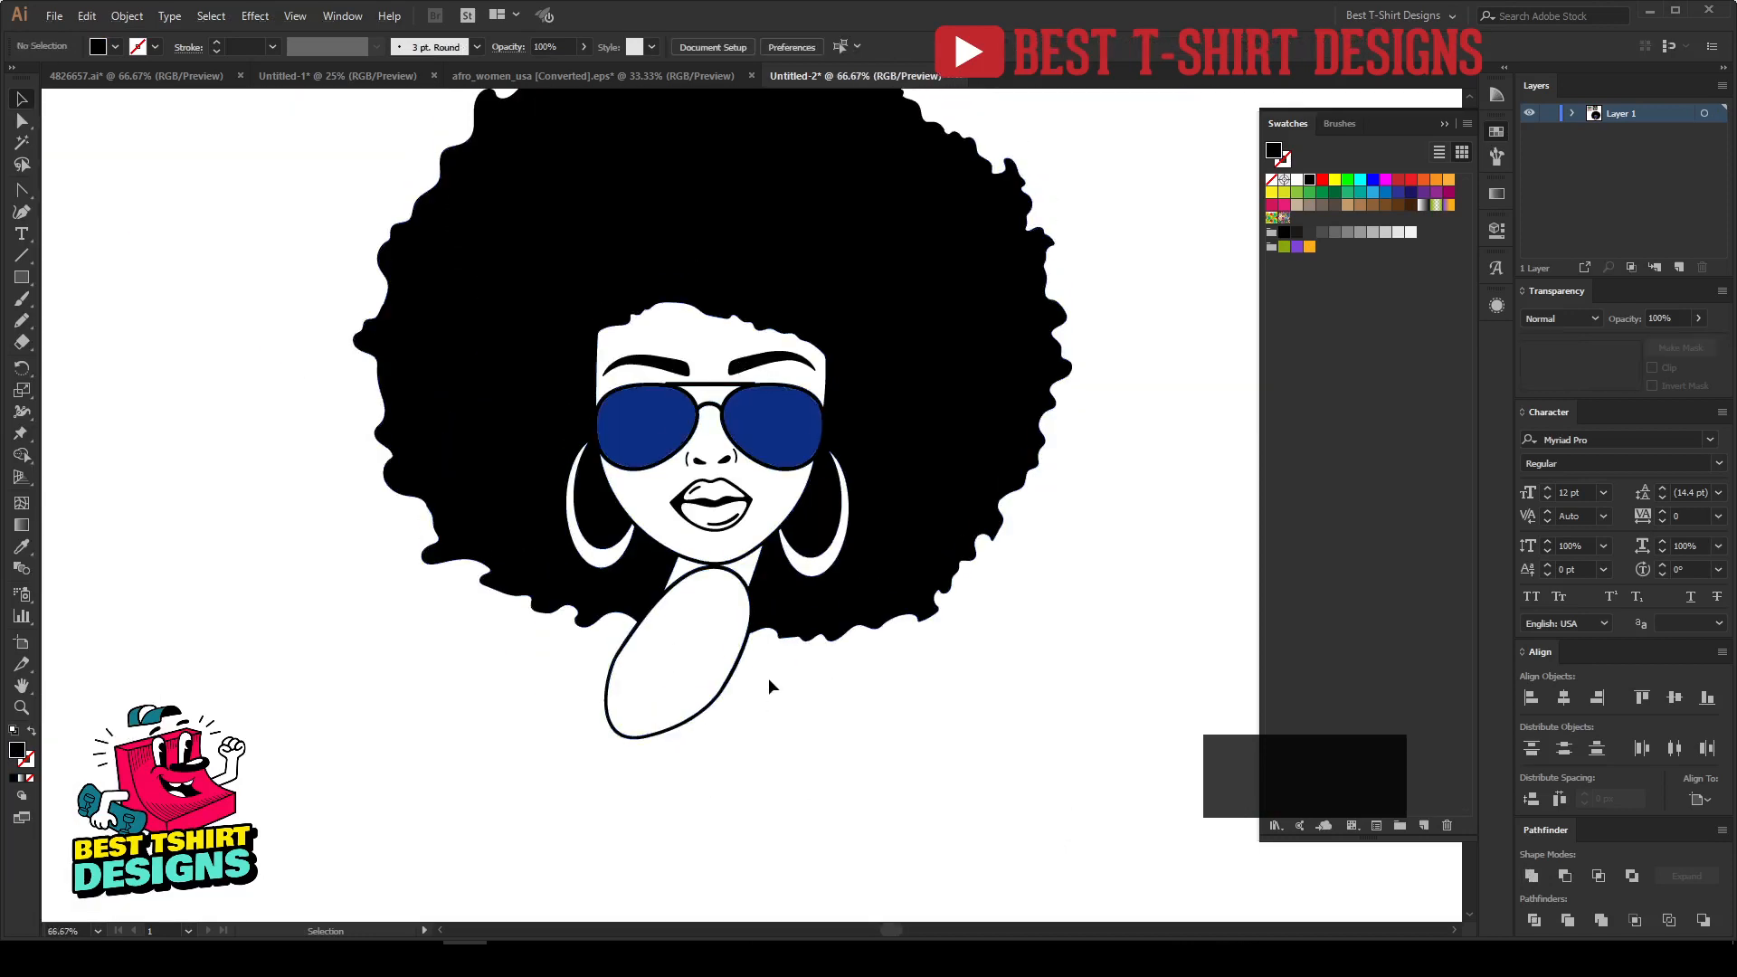
Create an inward offset path of -6 px from the united black artwork, keeping miter joins.
drag(801, 696, 807, 748)
click(739, 666)
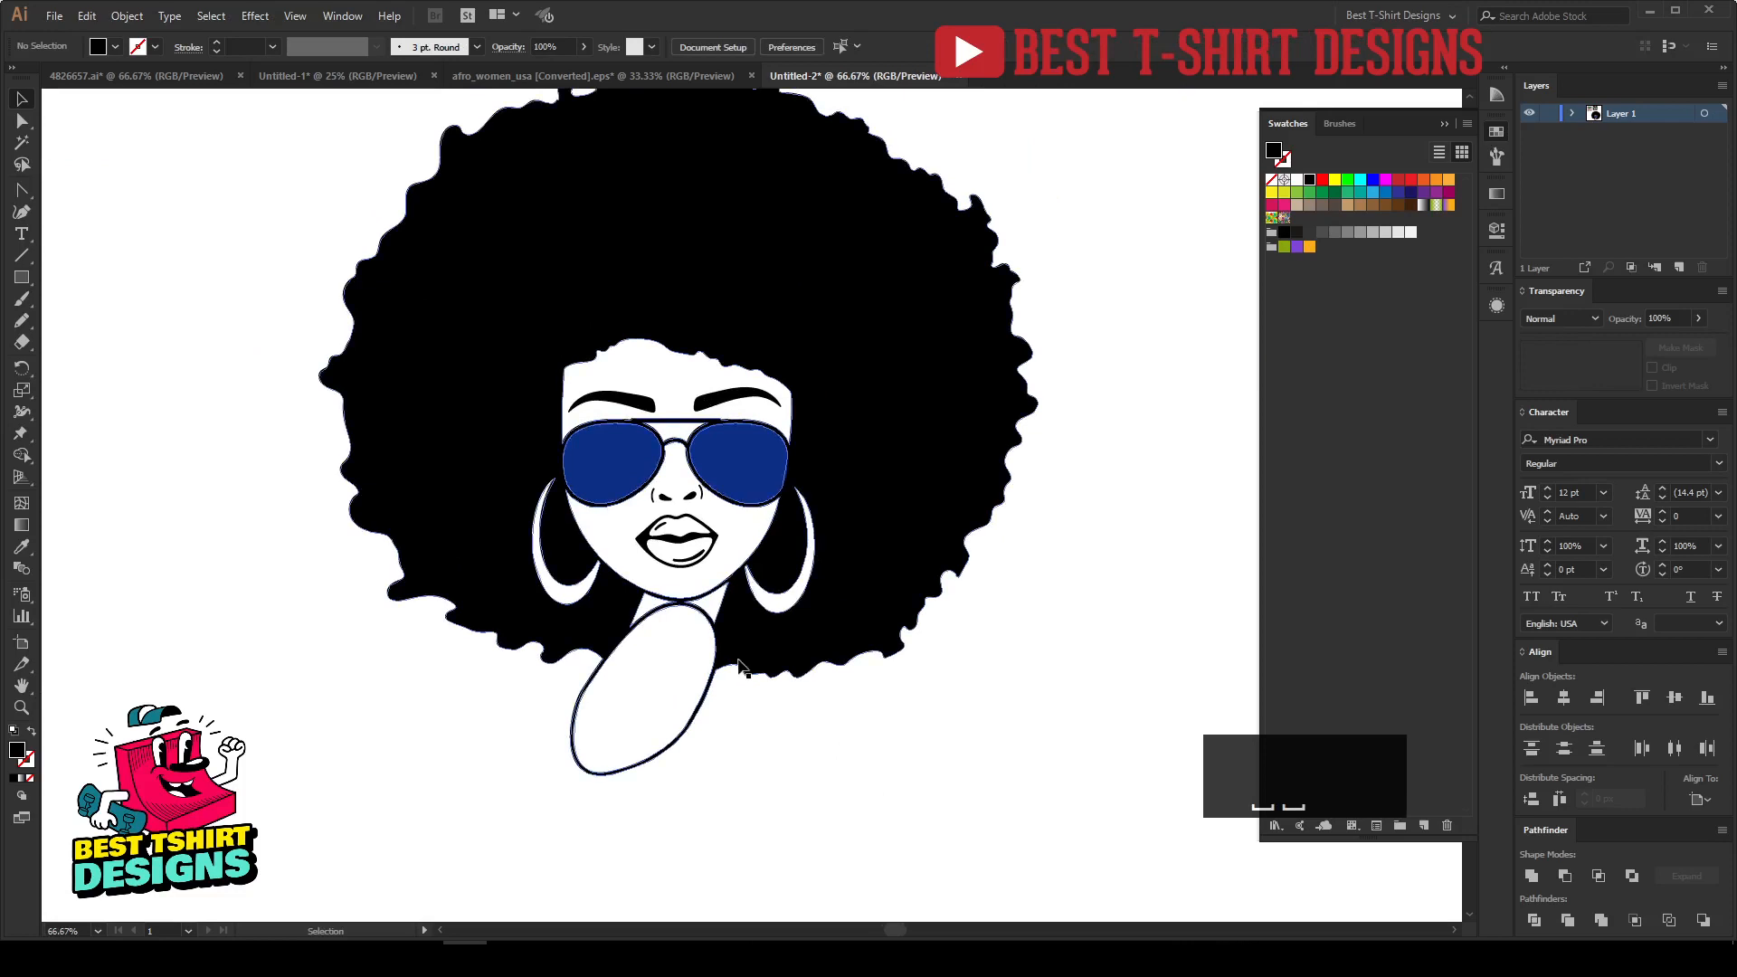
scroll(1030, 665, up, 2)
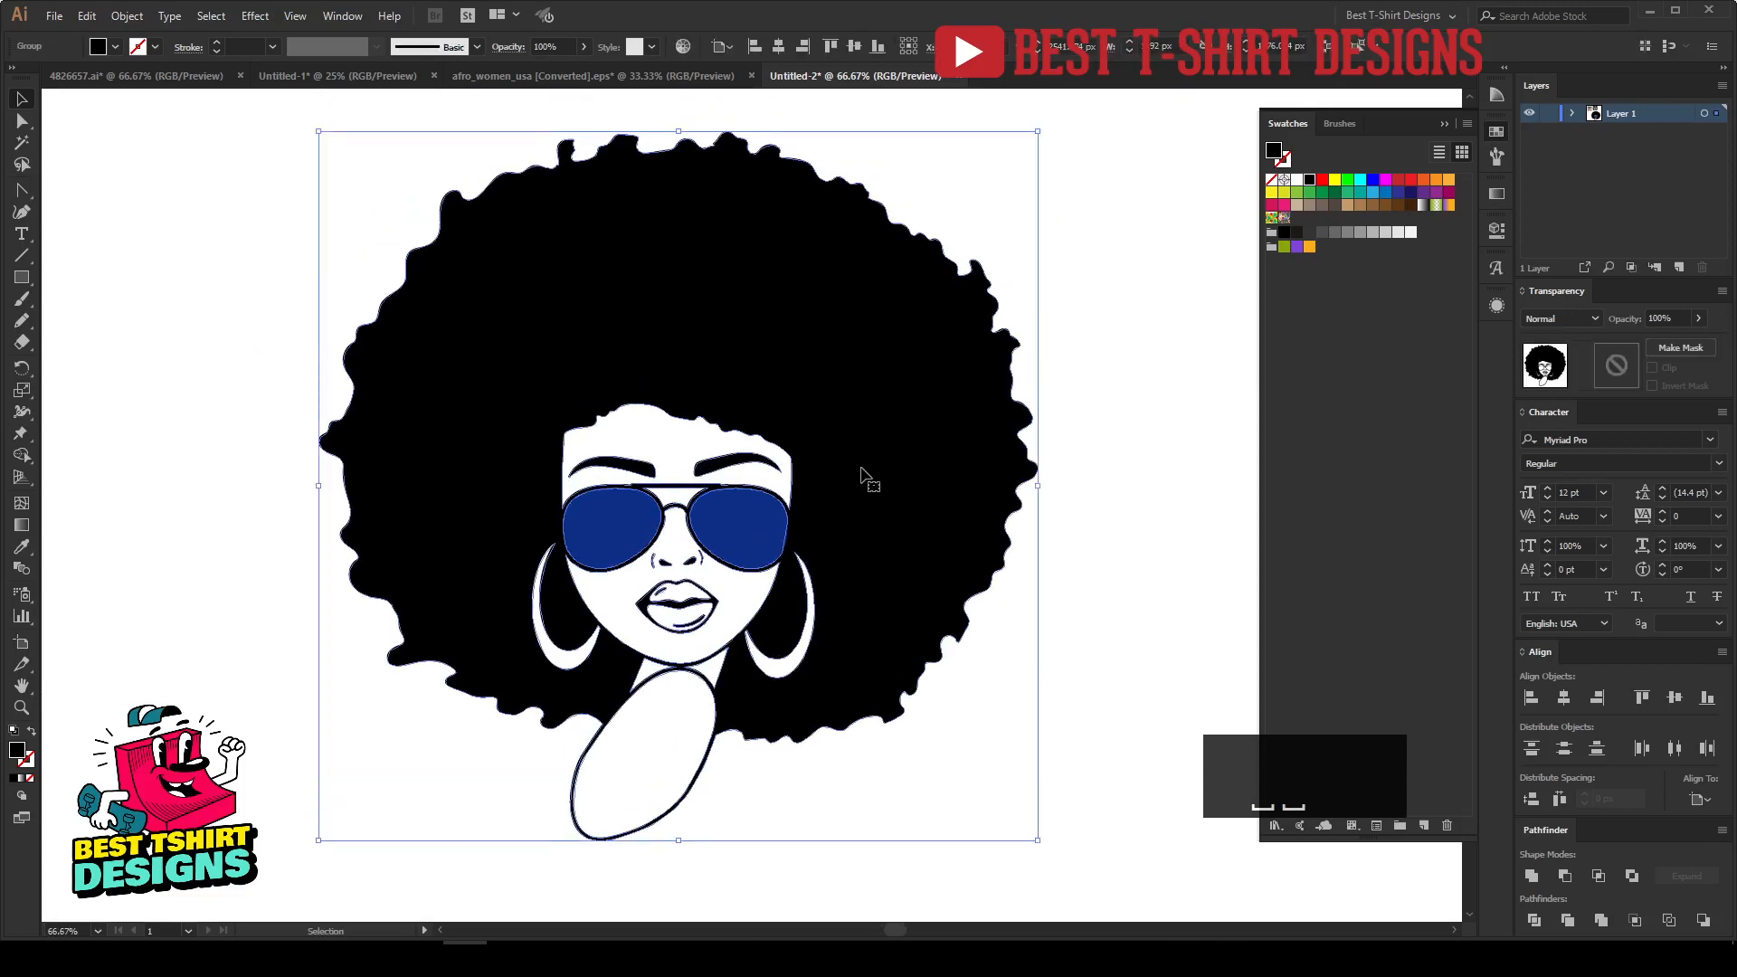
key(a)
key(ctrl+alt+f)
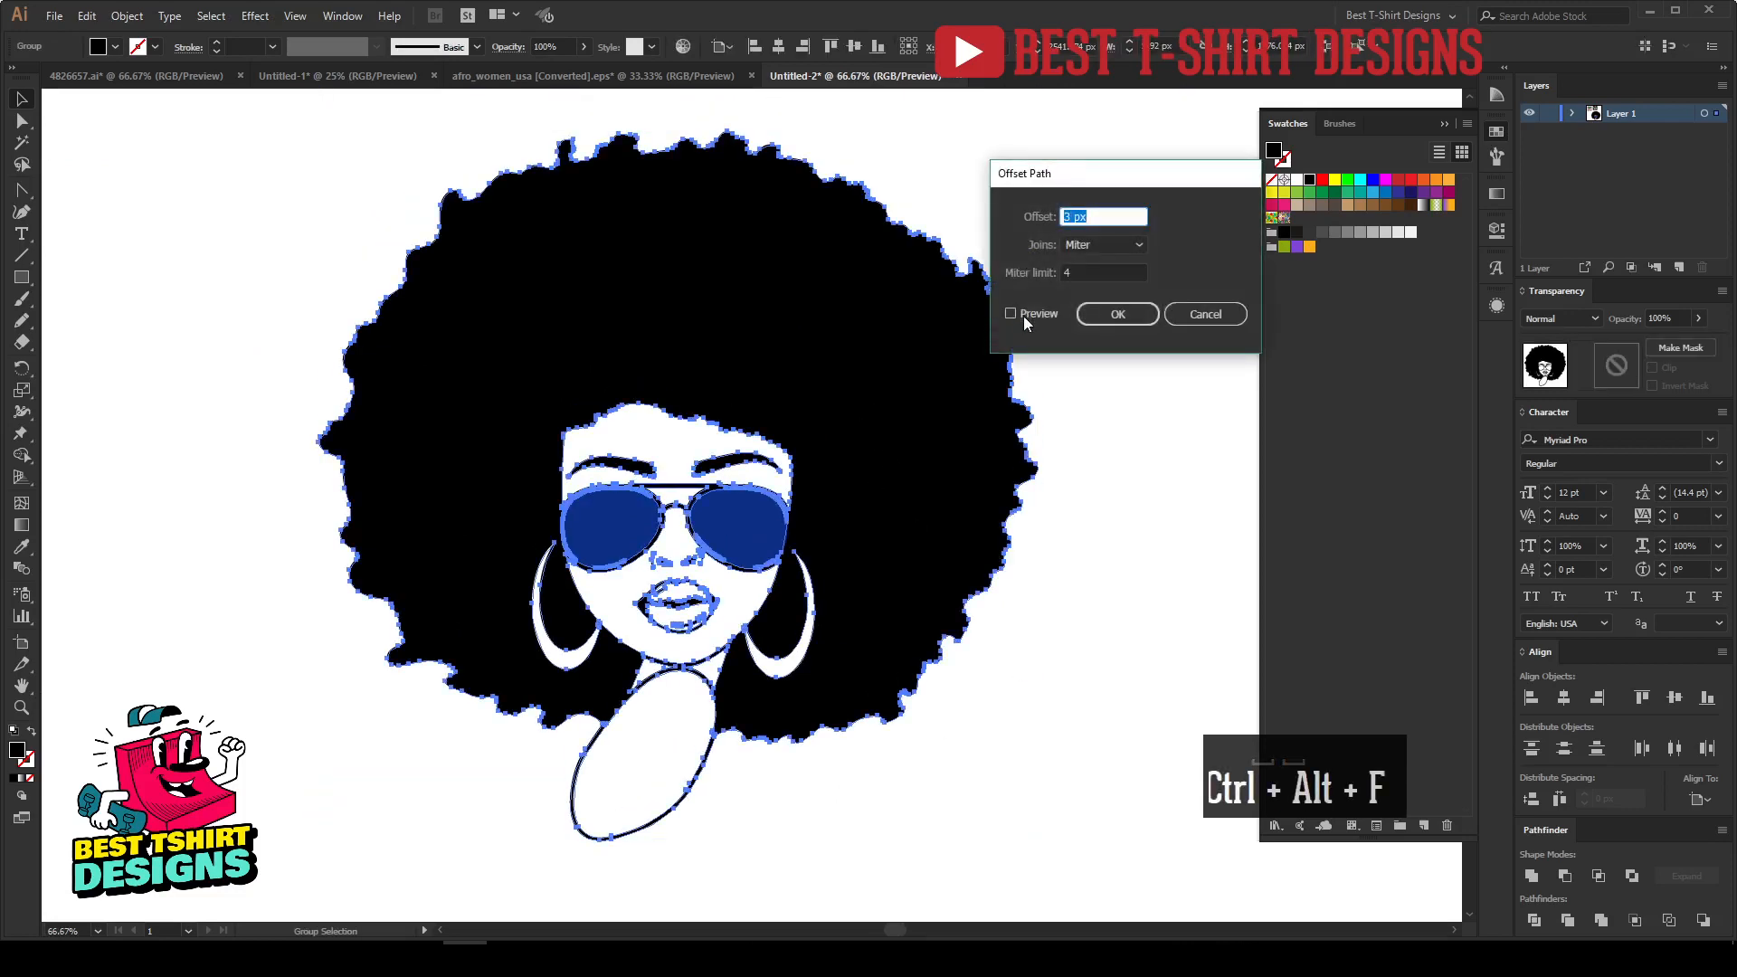
click(1032, 313)
scroll(1094, 217, down, 3)
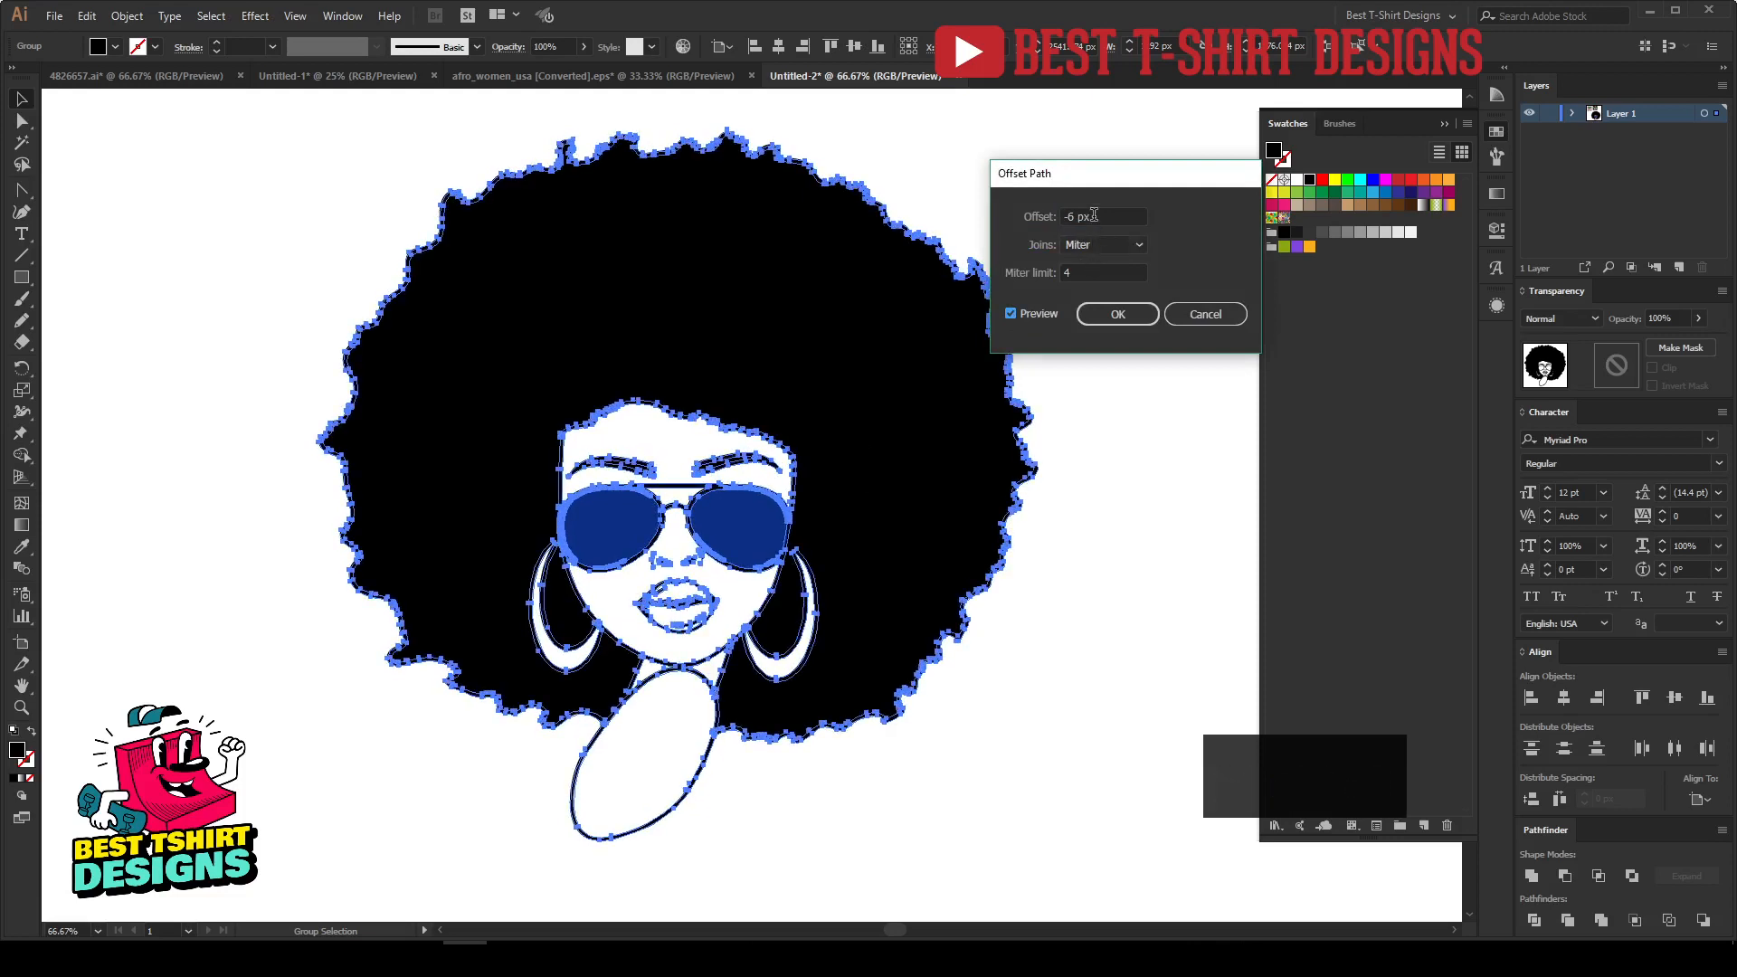
click(1117, 313)
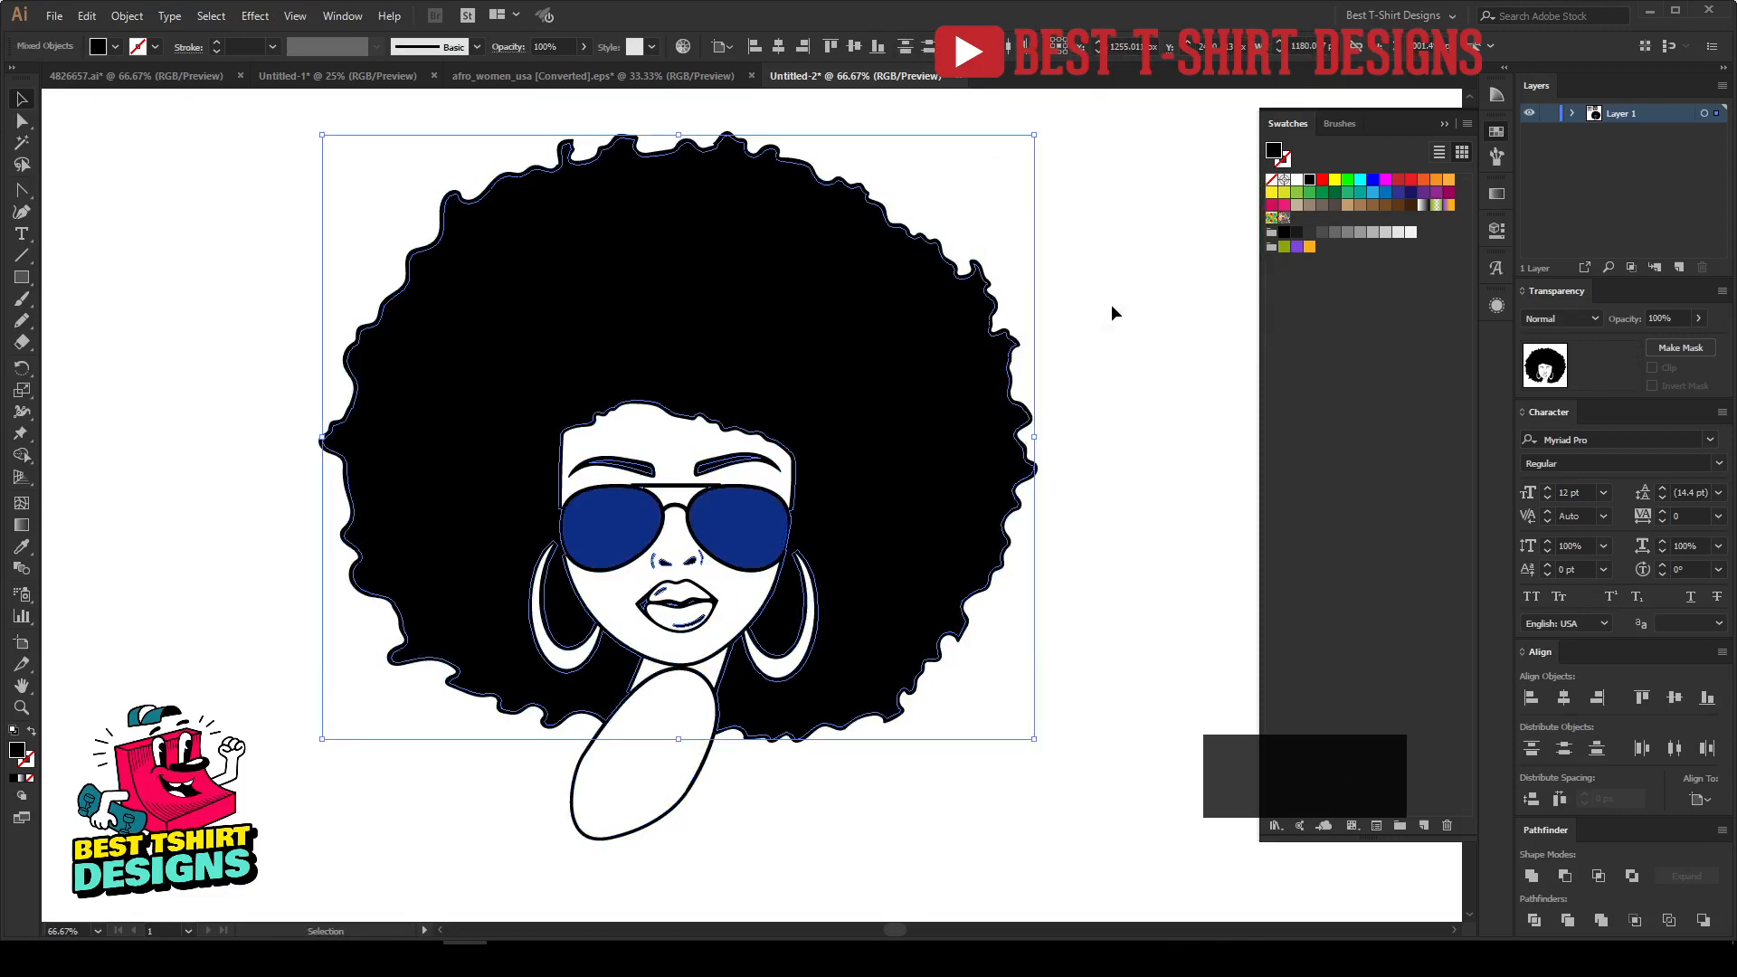
Fill the offset shapes with magenta, then cut and paste them in front of the black artwork in the same place.
click(1385, 180)
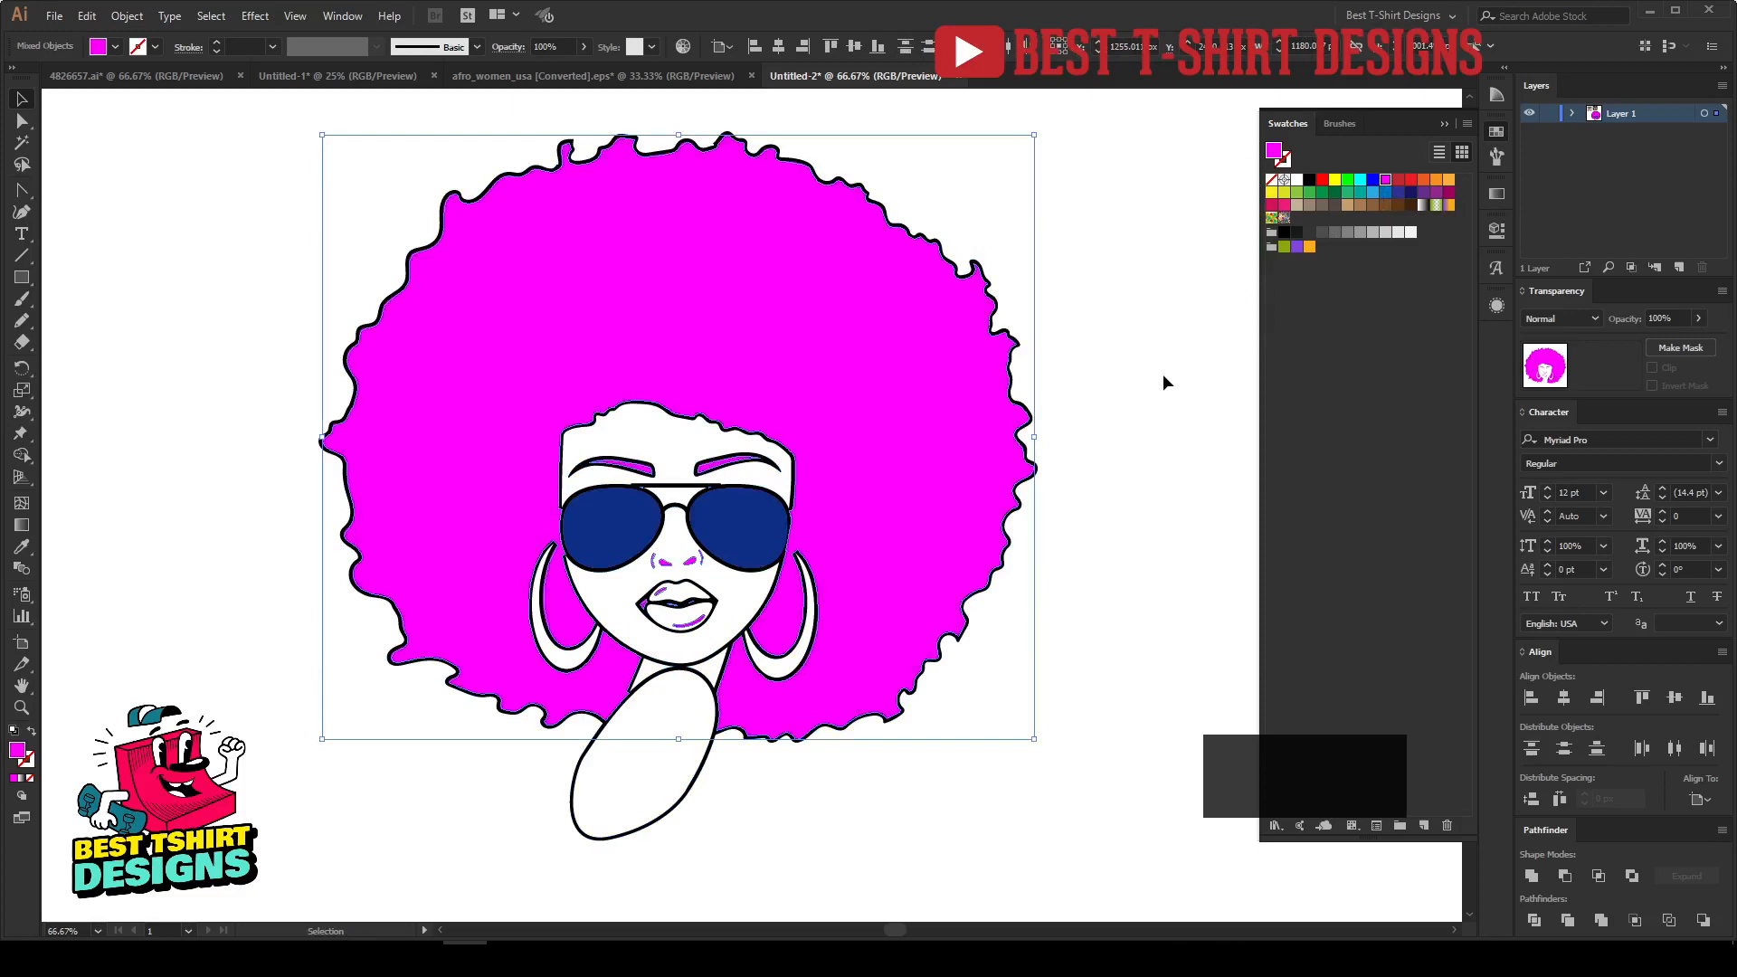
key(ctrl+x)
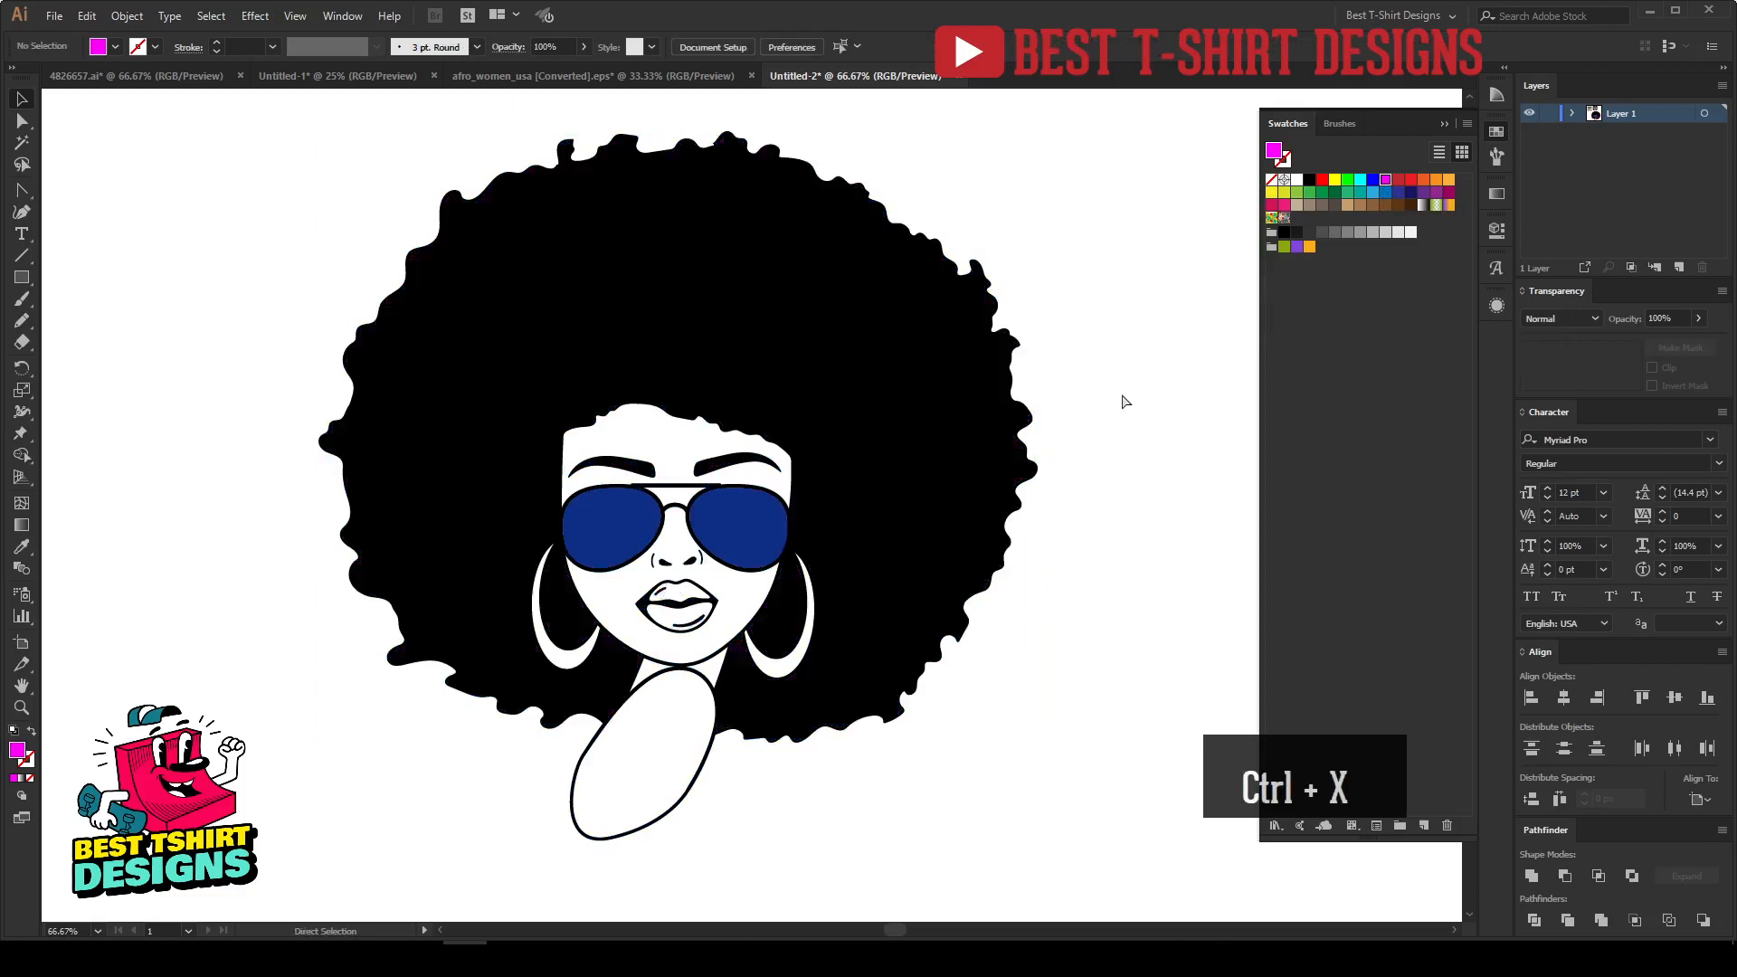
key(ctrl+f)
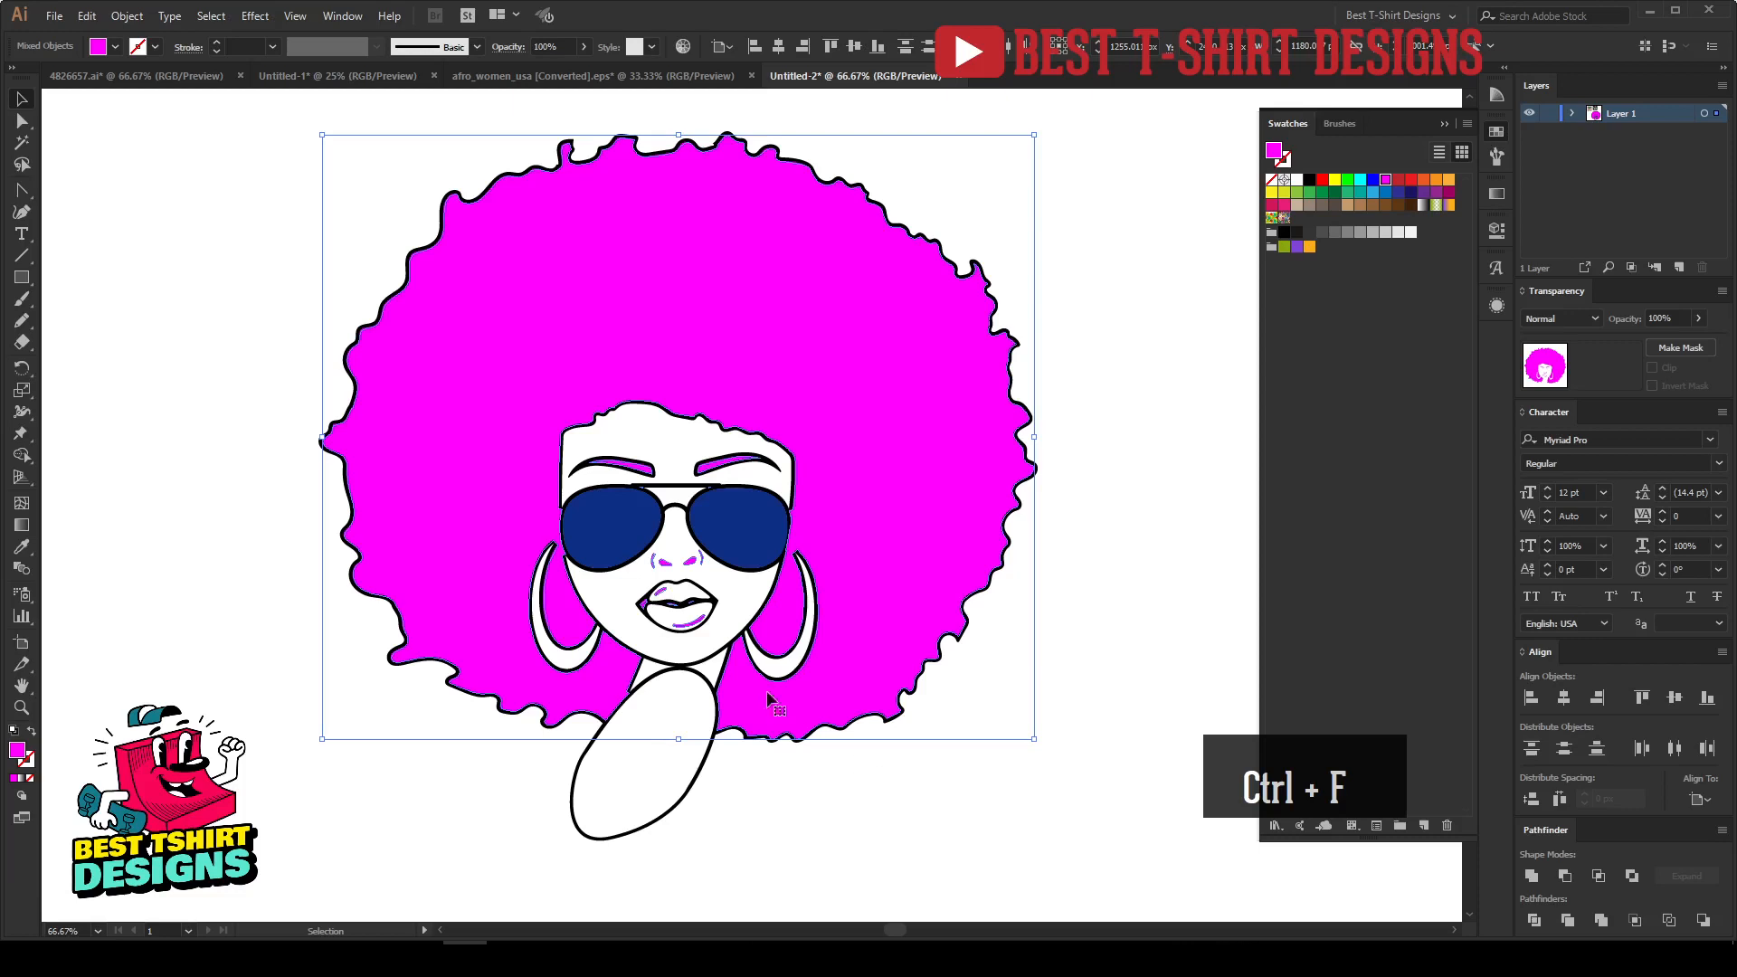
scroll(789, 624, up, 1)
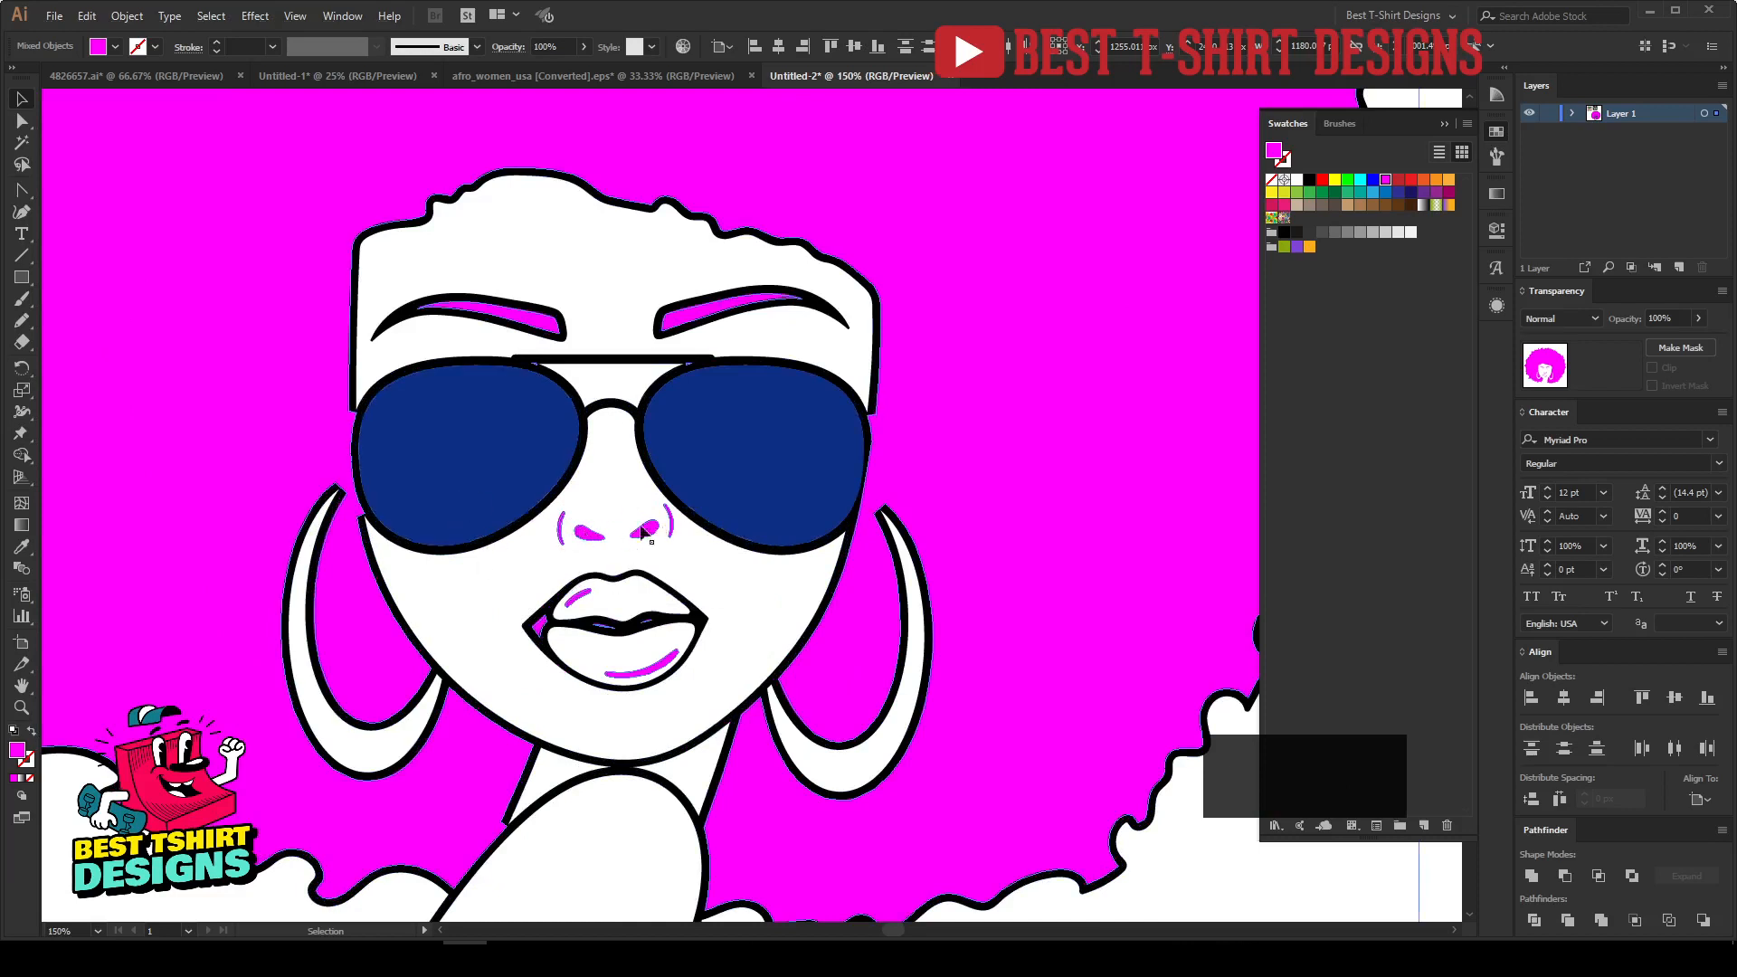
Erase the magenta offset pieces over the nose, lips and eyebrows with the Eraser, leaving the magenta hair shape.
key(e)
mouse_move(525, 467)
mouse_down()
mouse_move(633, 543)
mouse_move(707, 693)
mouse_up()
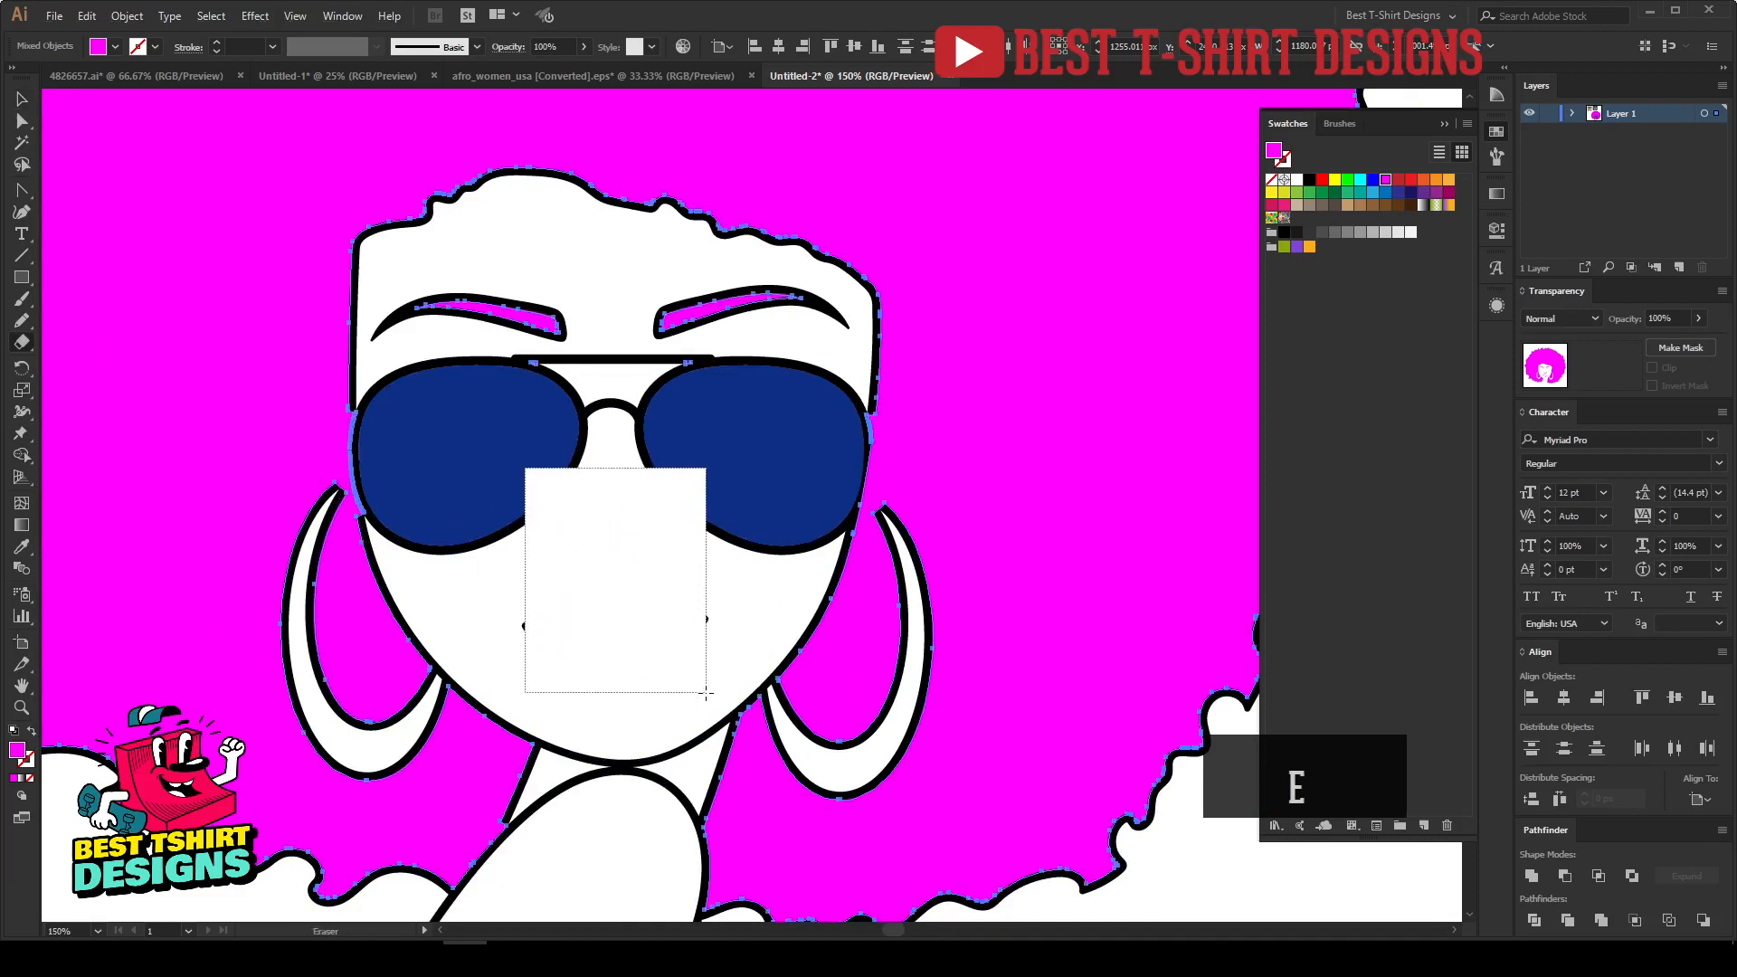
mouse_move(393, 287)
mouse_down()
mouse_move(700, 439)
mouse_move(833, 457)
mouse_up()
alt+scroll(661, 455, down, 2)
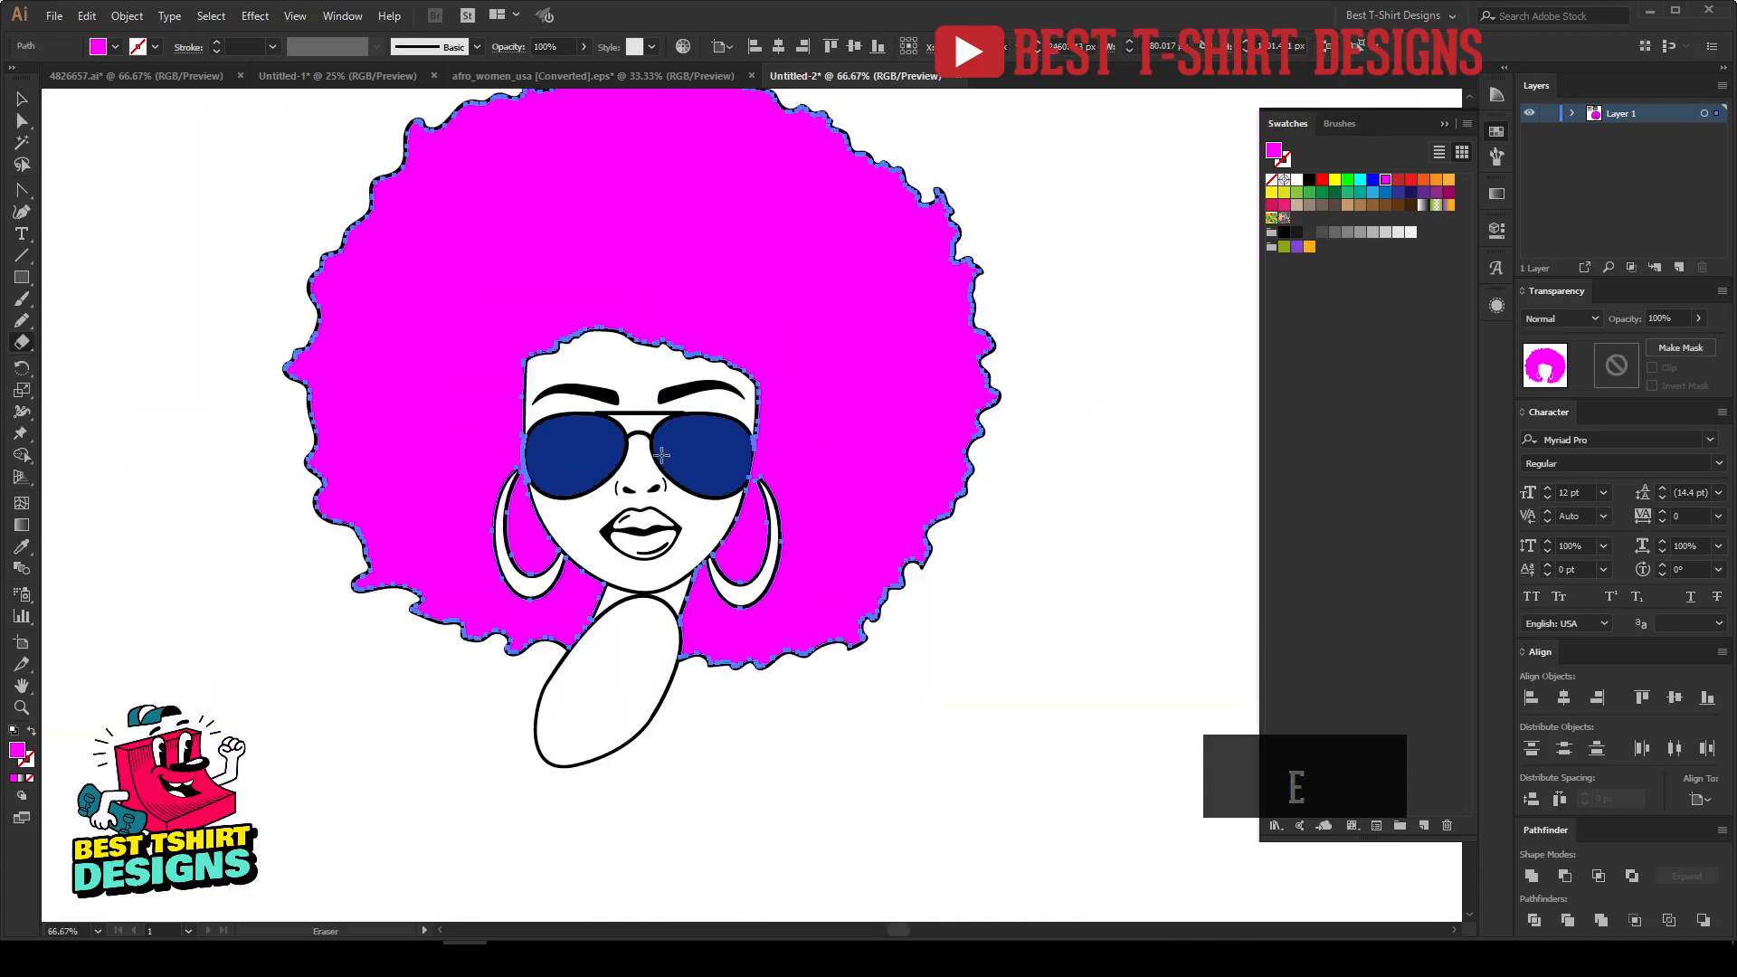
key(v)
click(800, 757)
scroll(597, 621, up, 1)
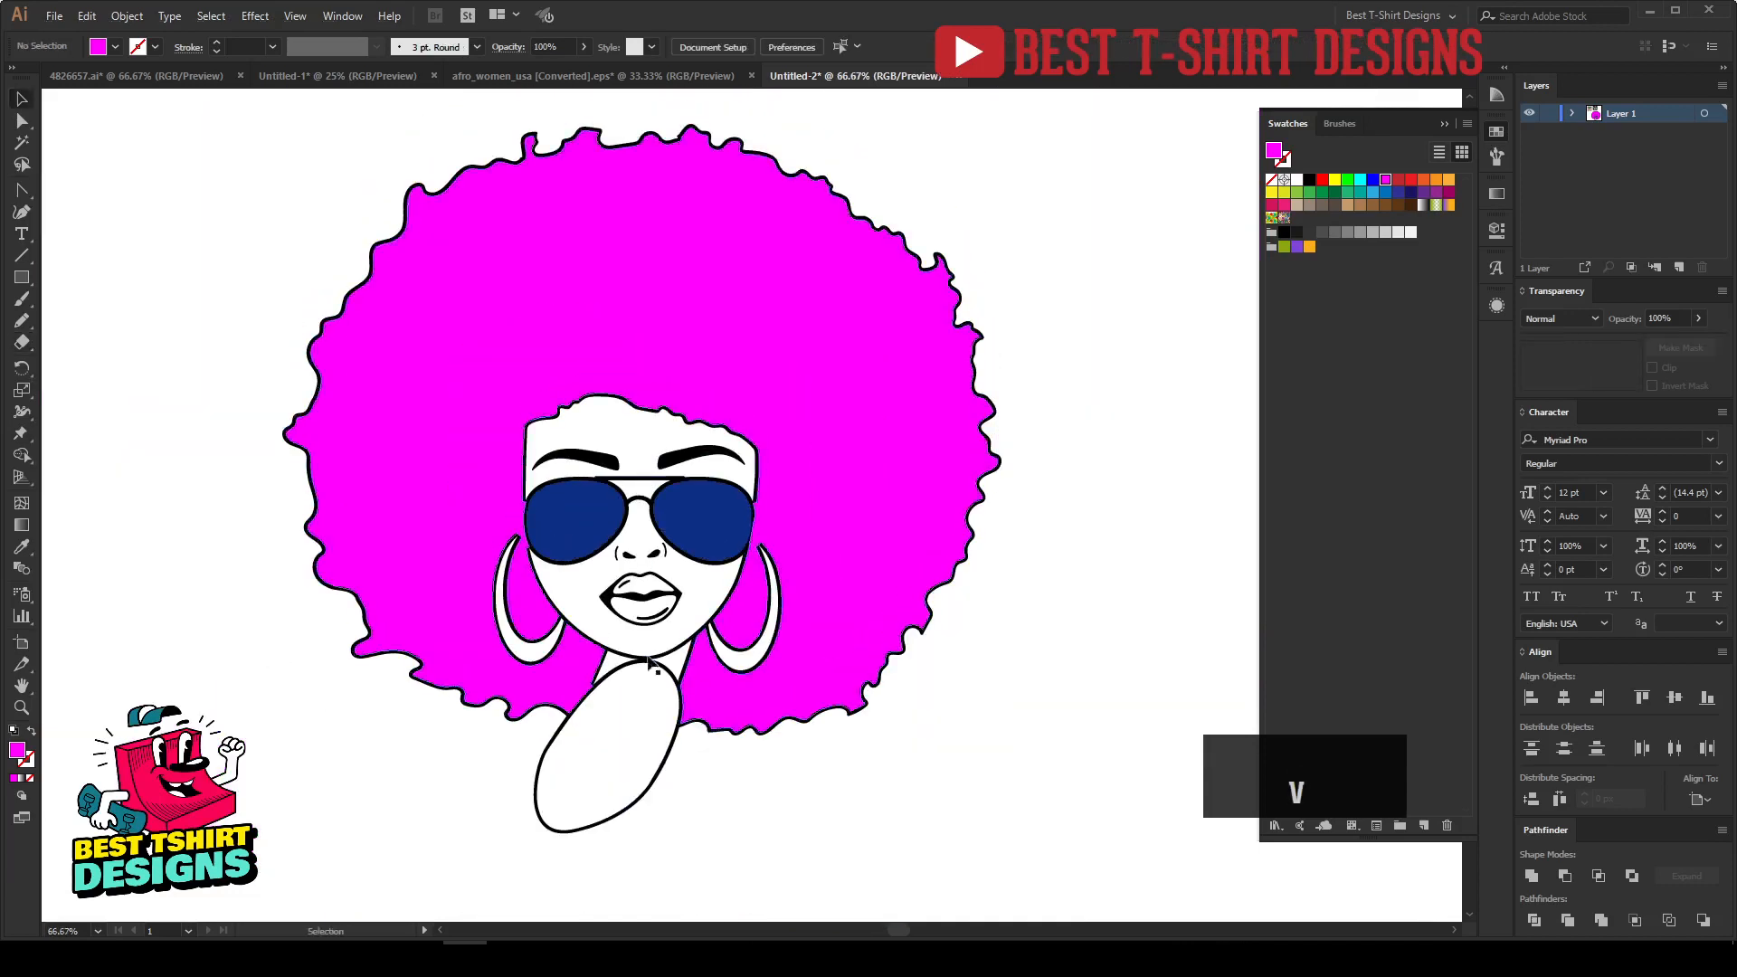
alt+scroll(597, 621, up, 2)
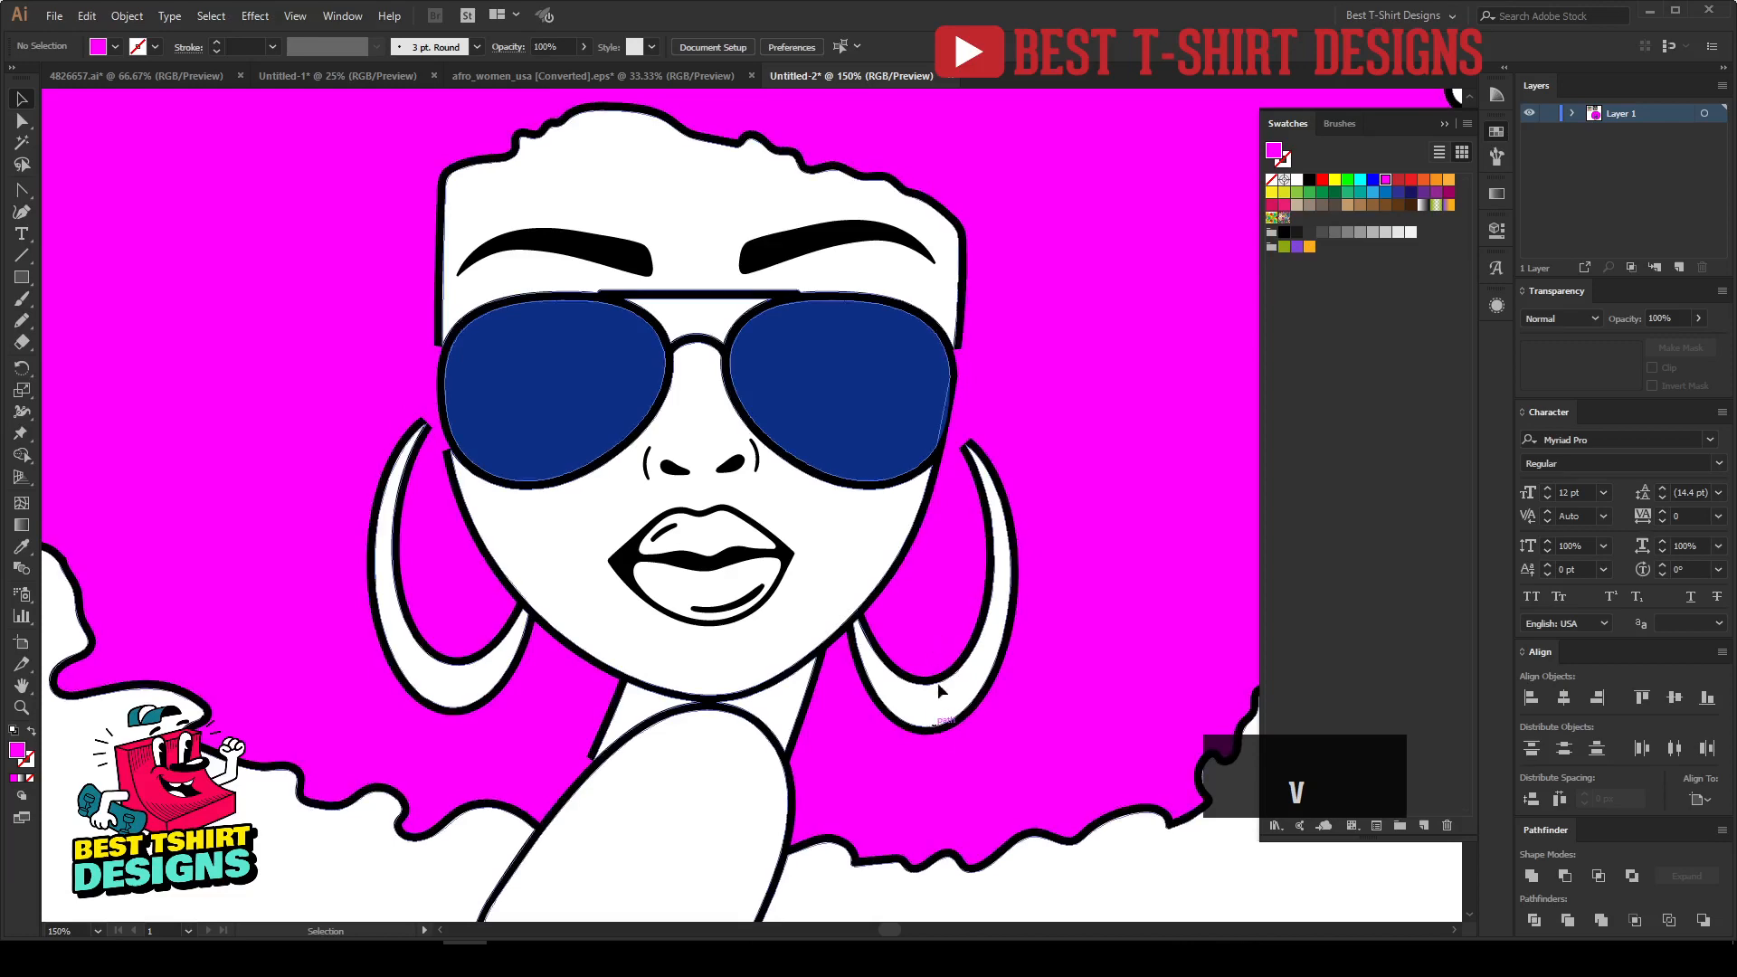
alt+scroll(405, 644, down, 2)
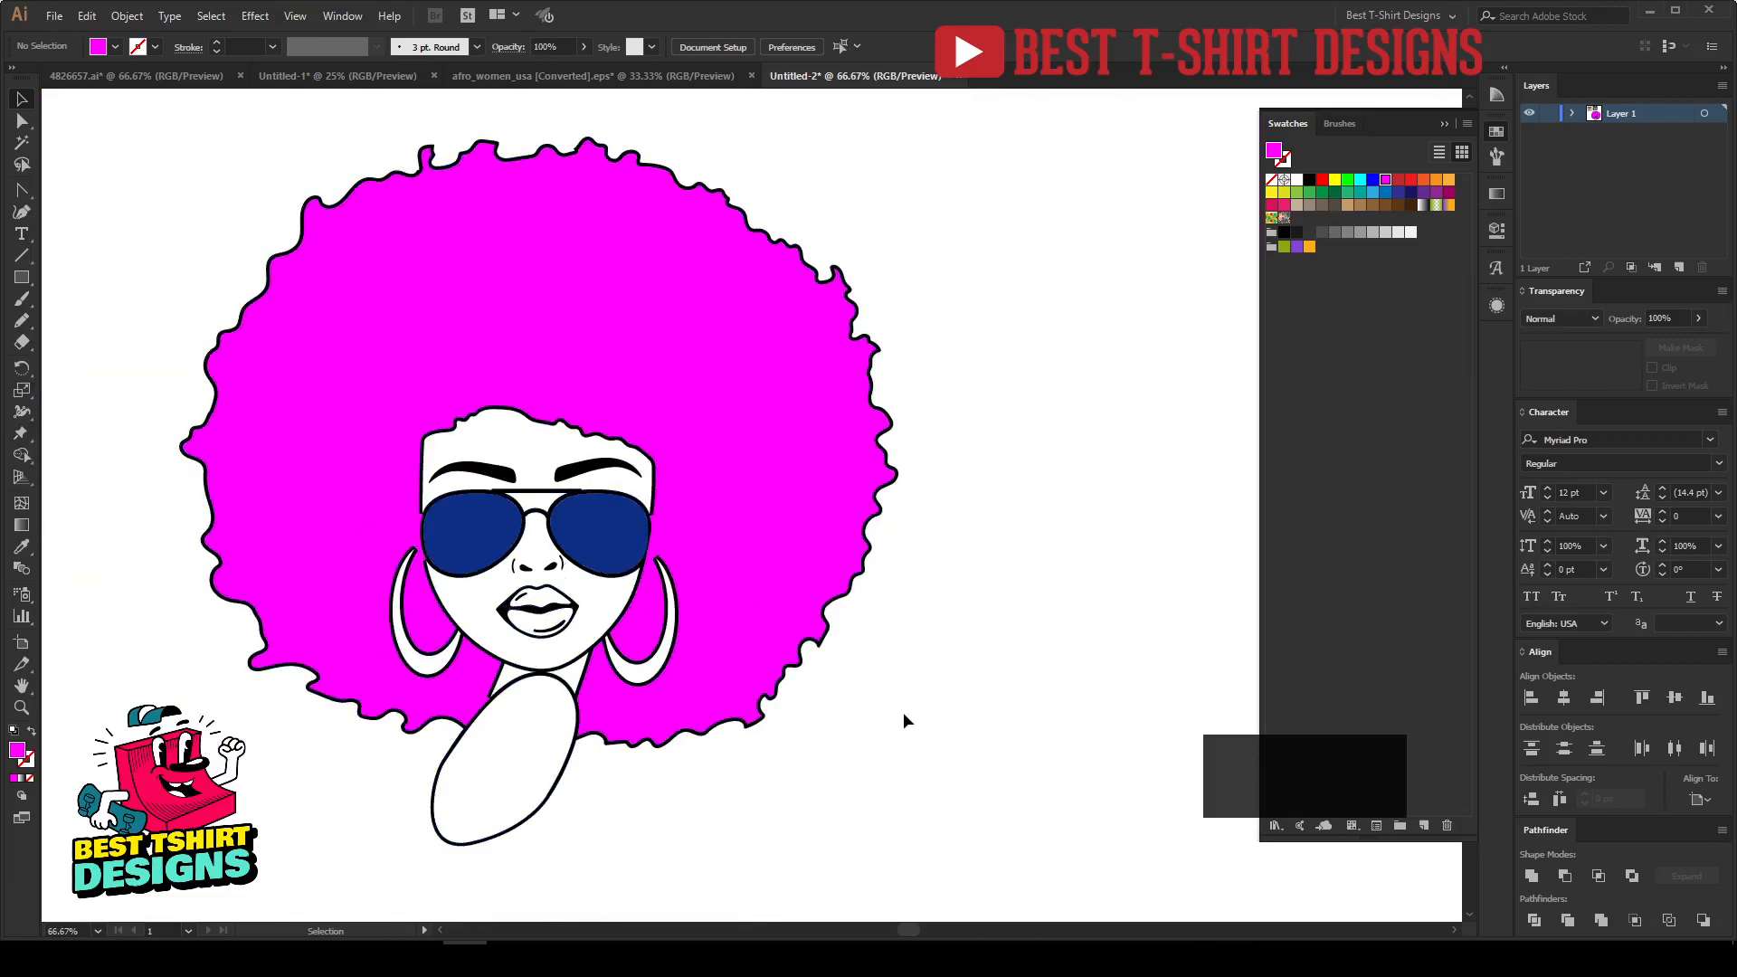
Fill the magenta hair shape with the floral pattern swatch.
alt+scroll(903, 713, down, 1)
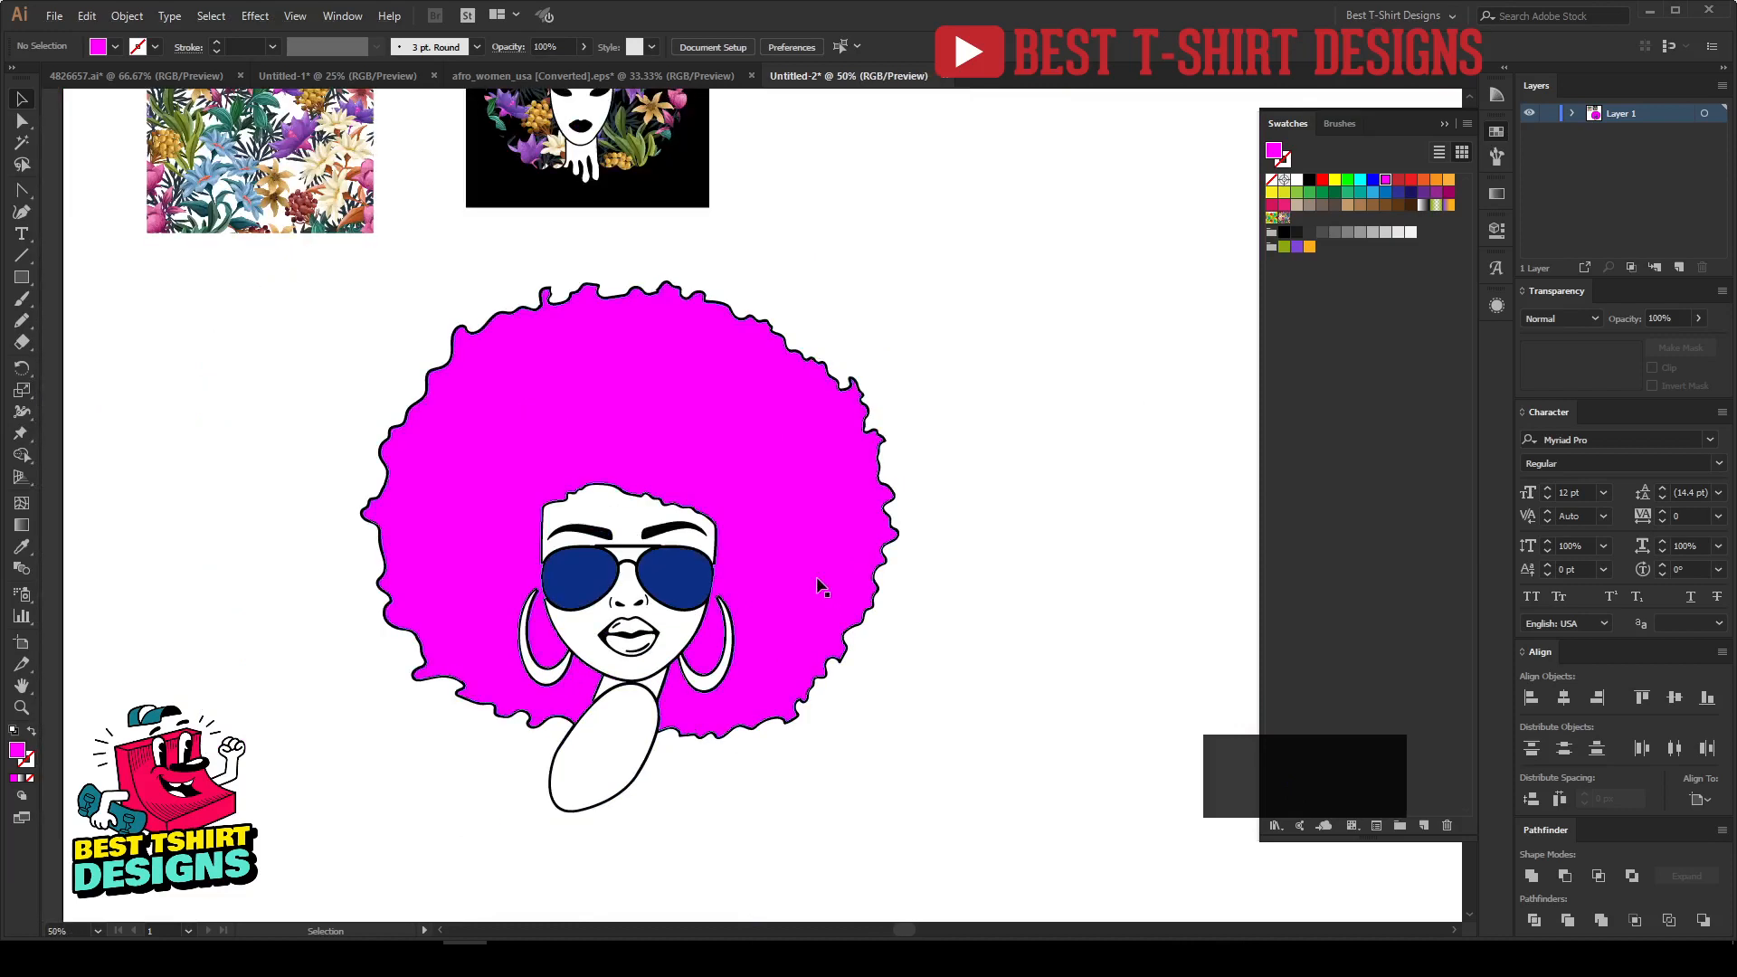
click(817, 578)
click(1010, 663)
click(816, 530)
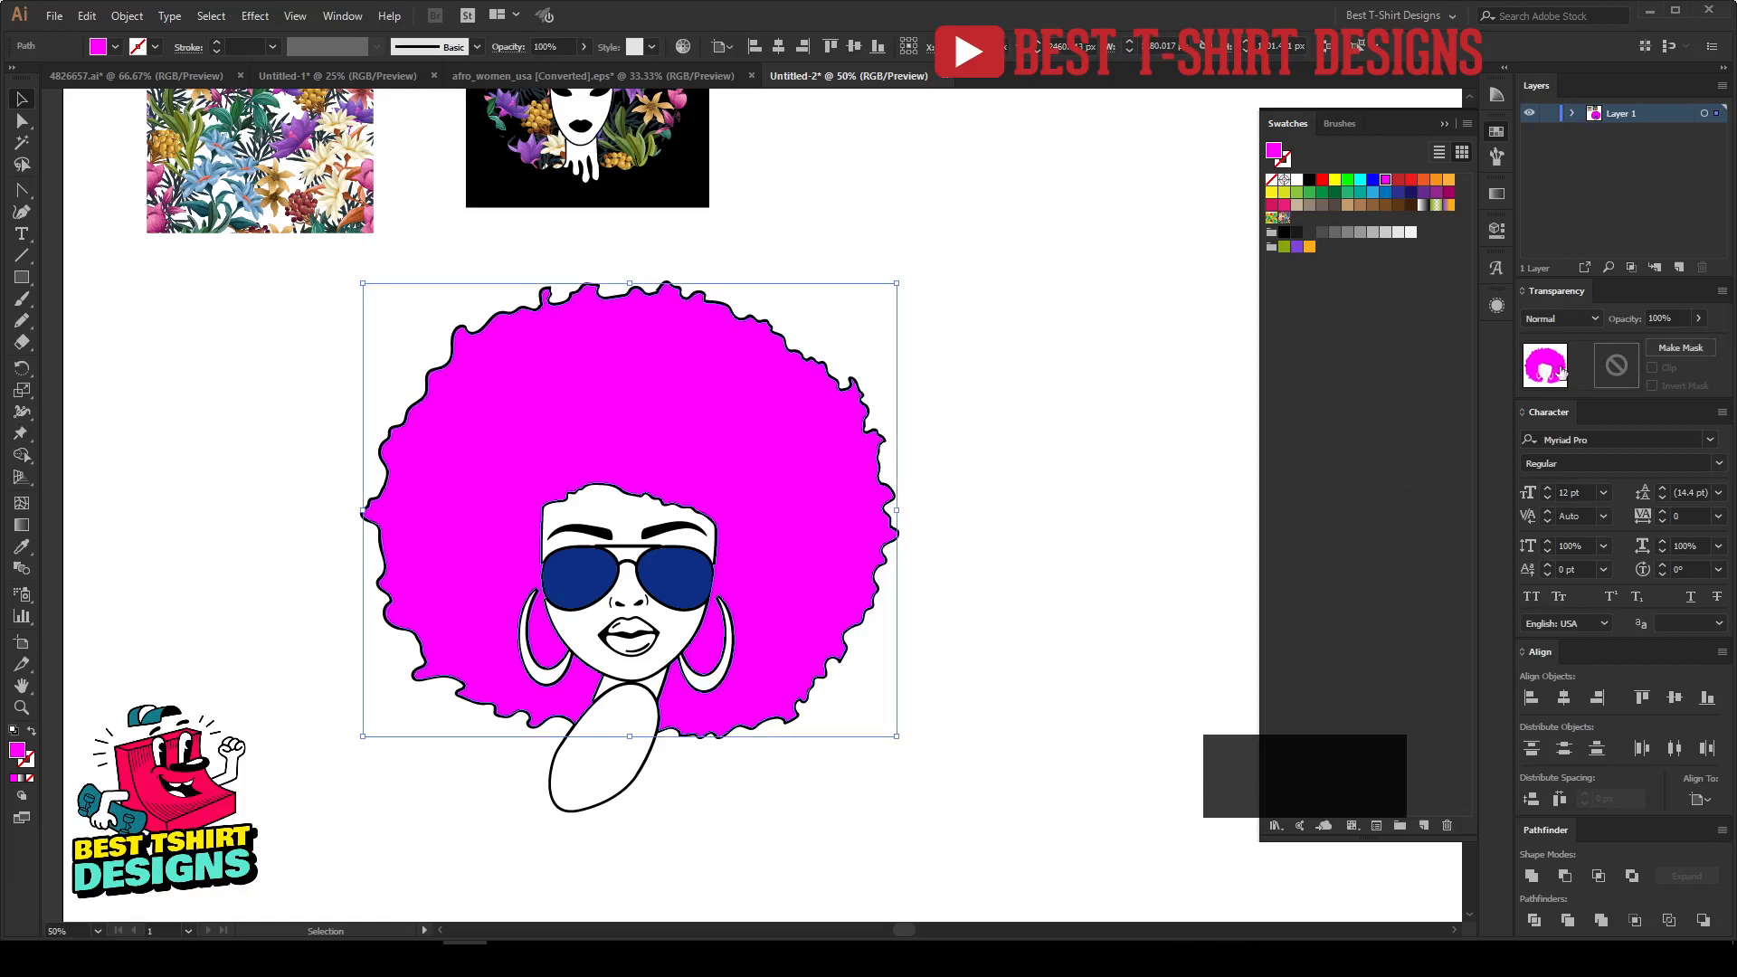
click(974, 623)
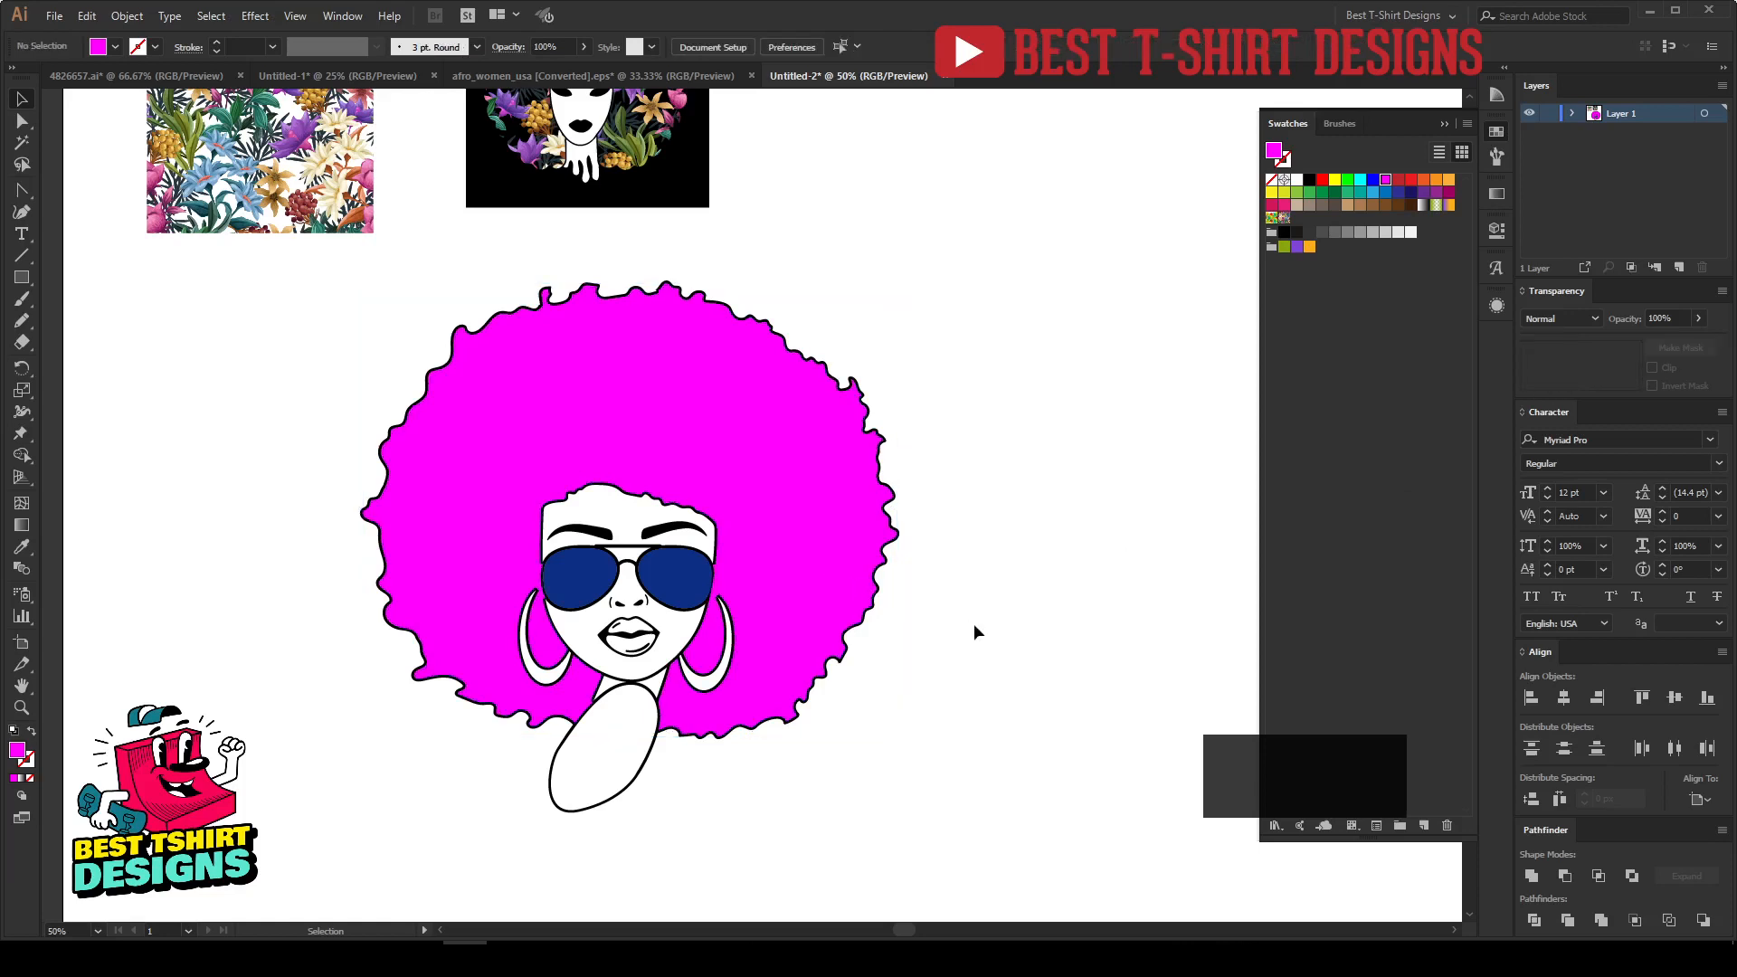
scroll(974, 623, up, 1)
click(714, 513)
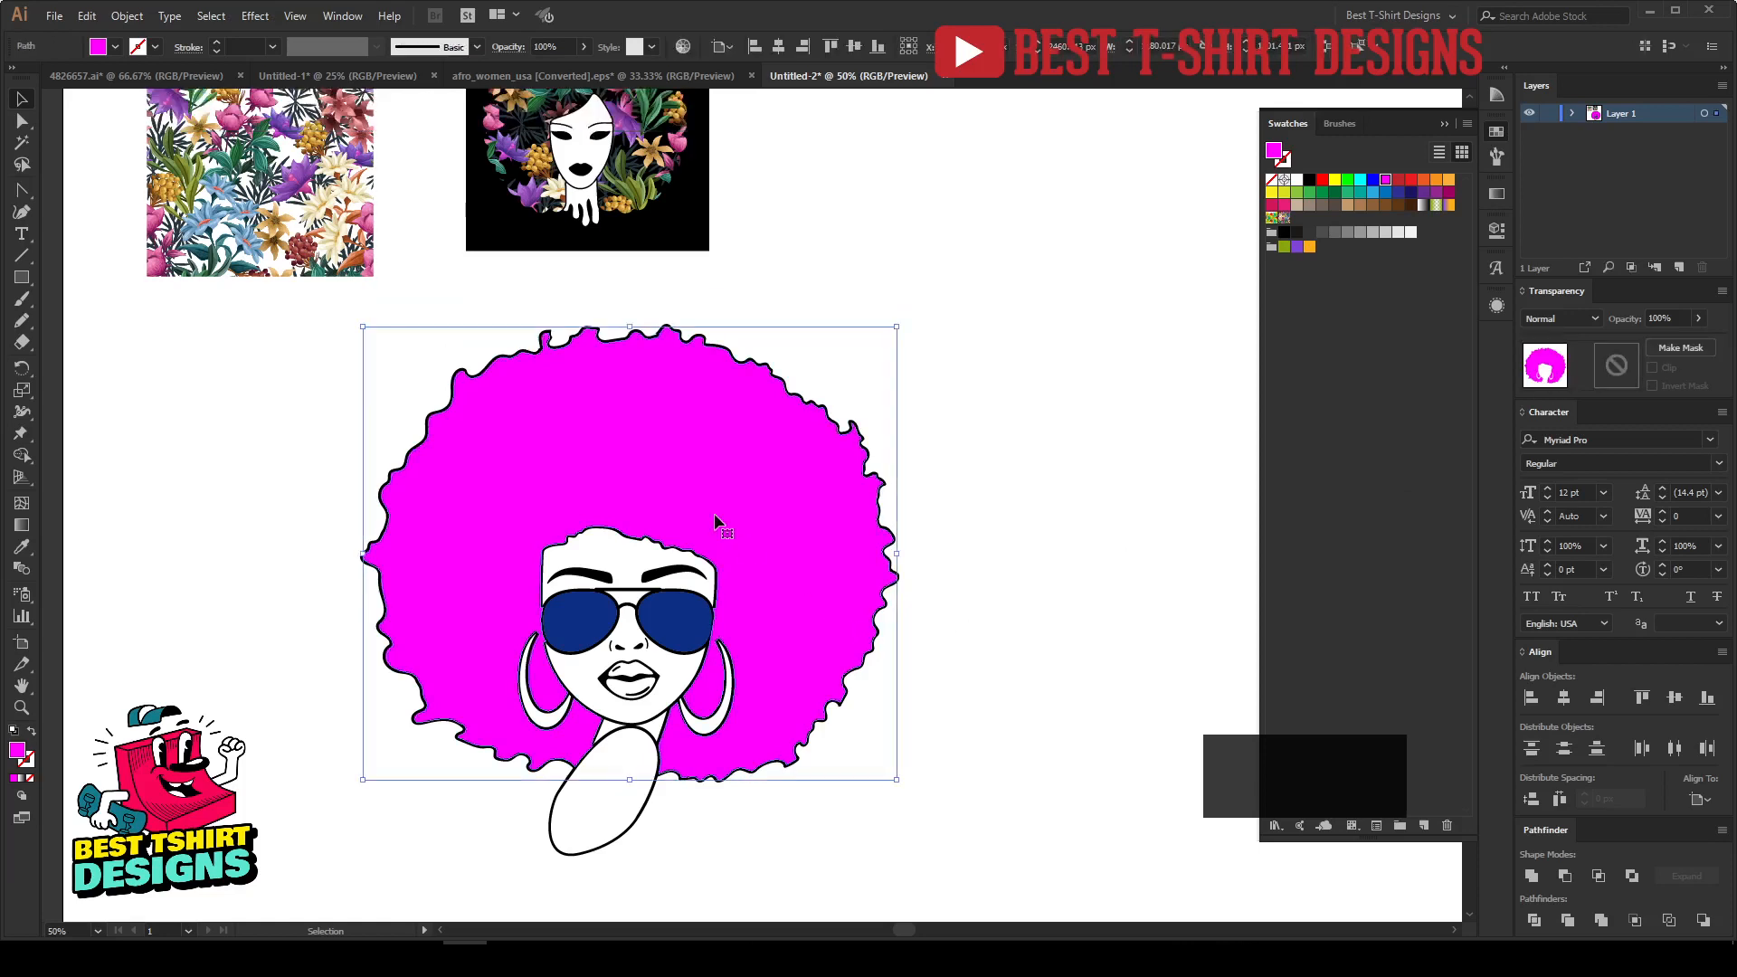
click(1284, 218)
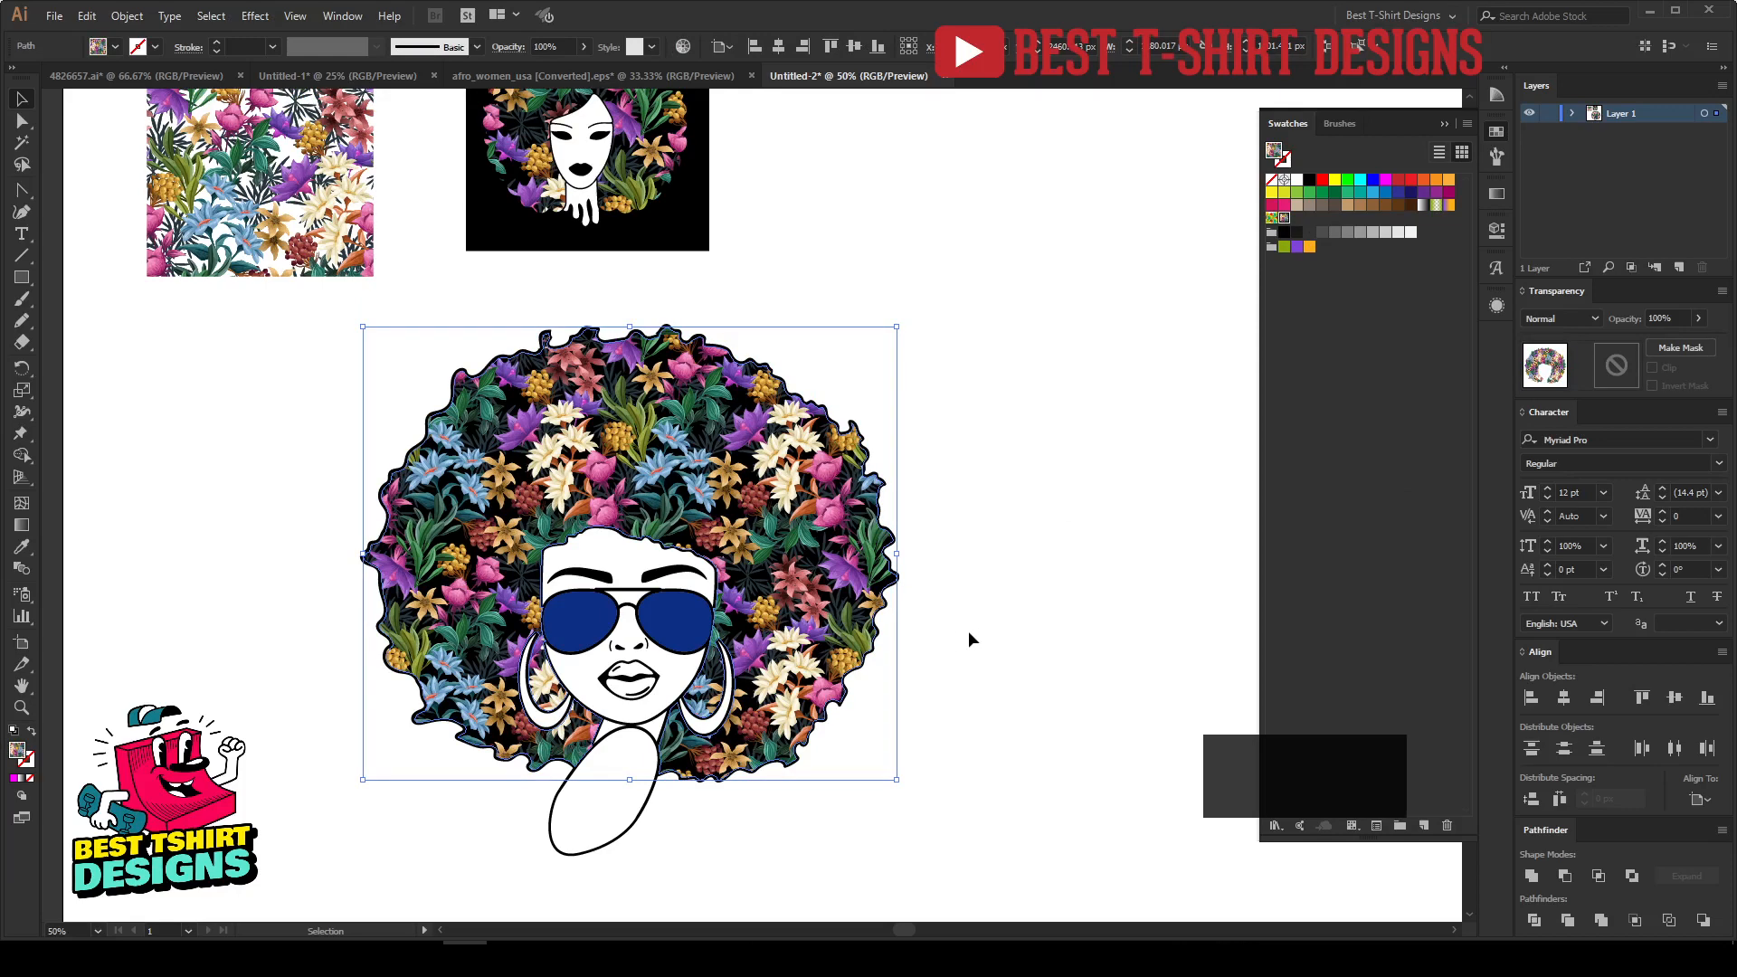
click(969, 639)
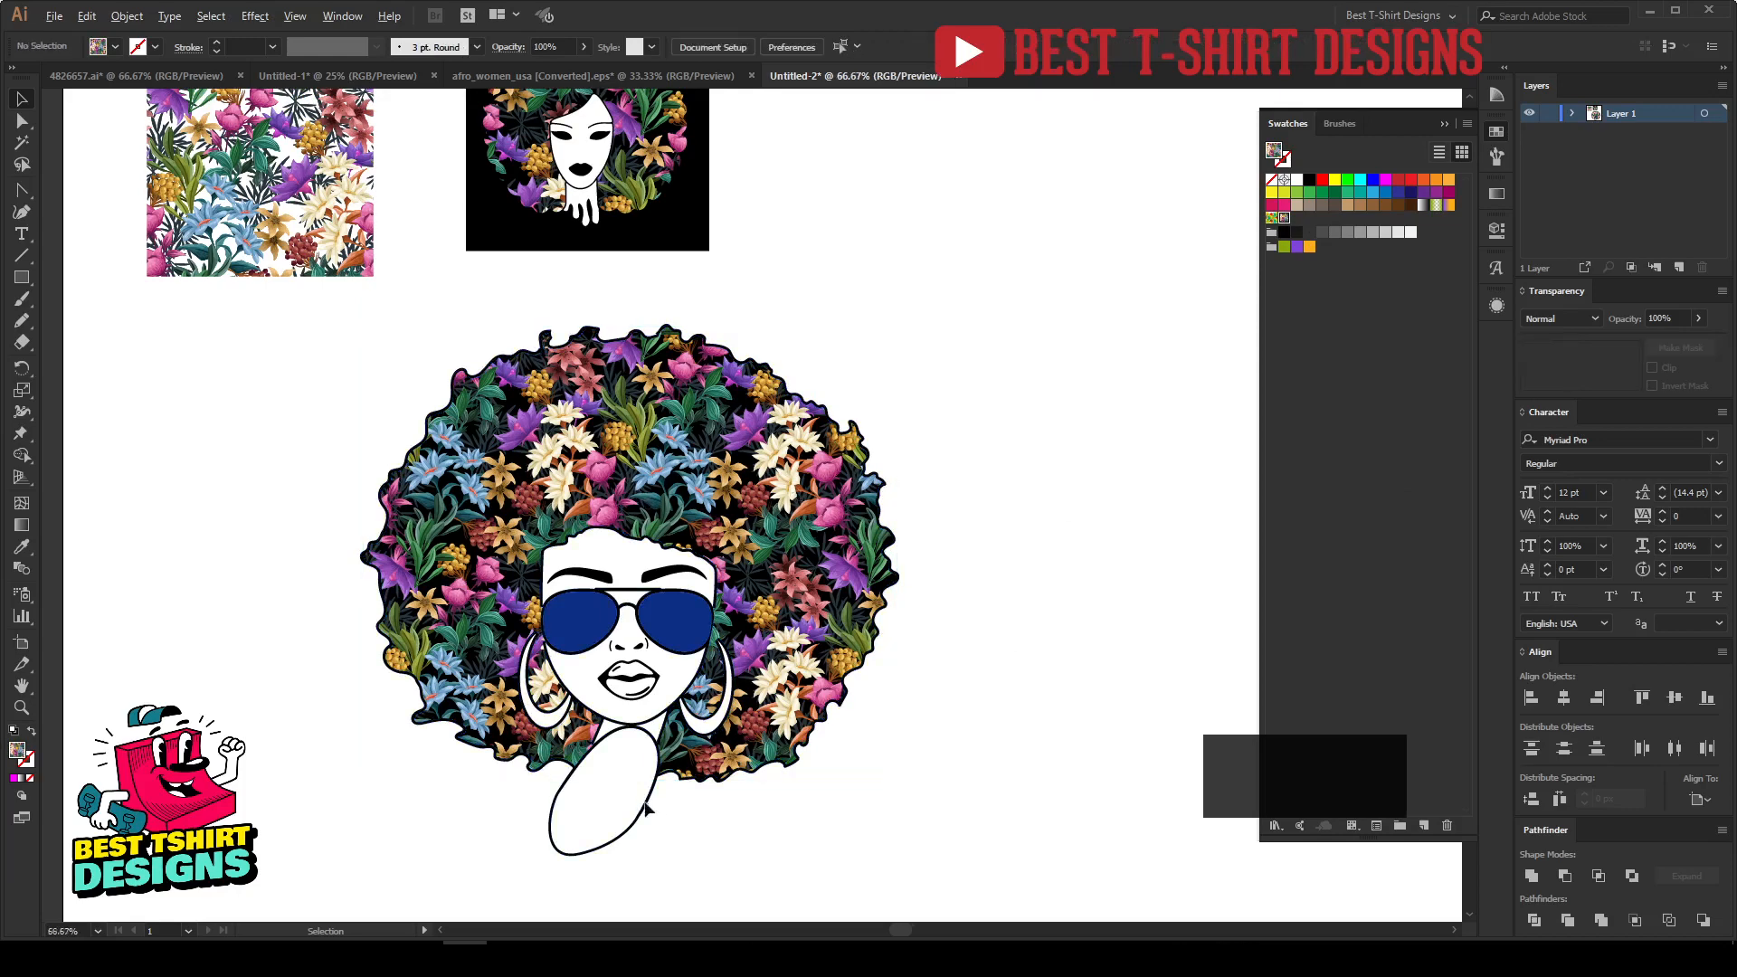
Fill both sunglasses lenses with the floral pattern swatch.
scroll(651, 808, up, 1)
scroll(1008, 726, down, 1)
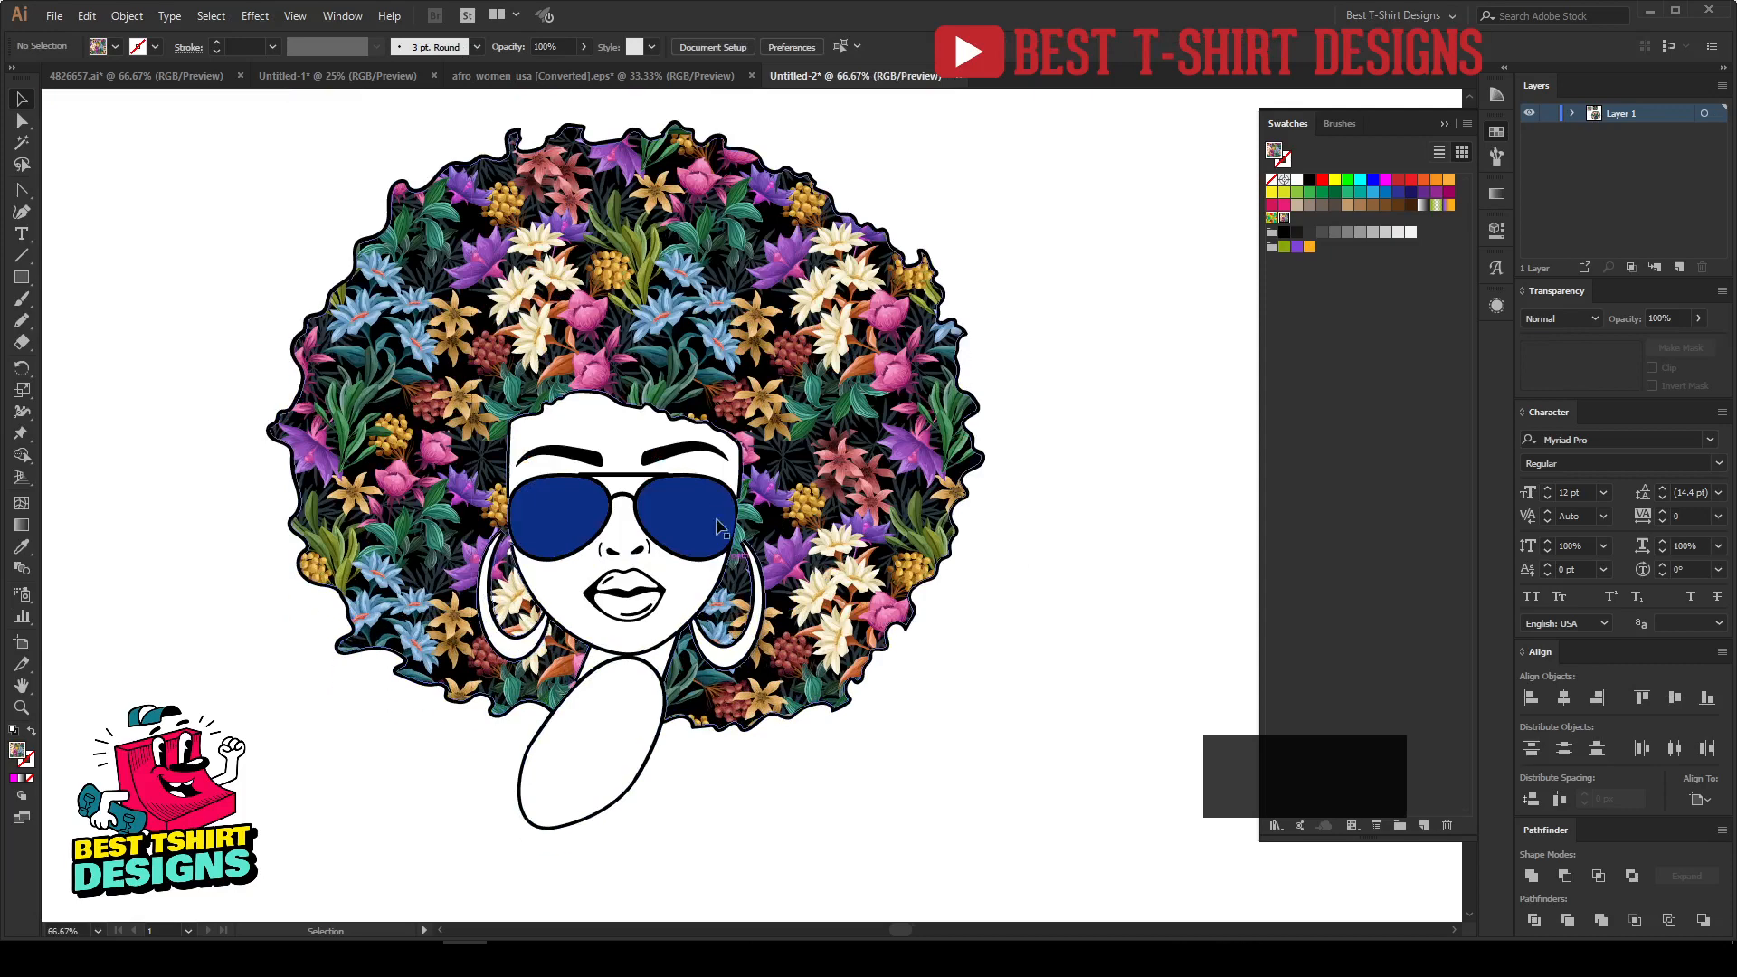
click(611, 523)
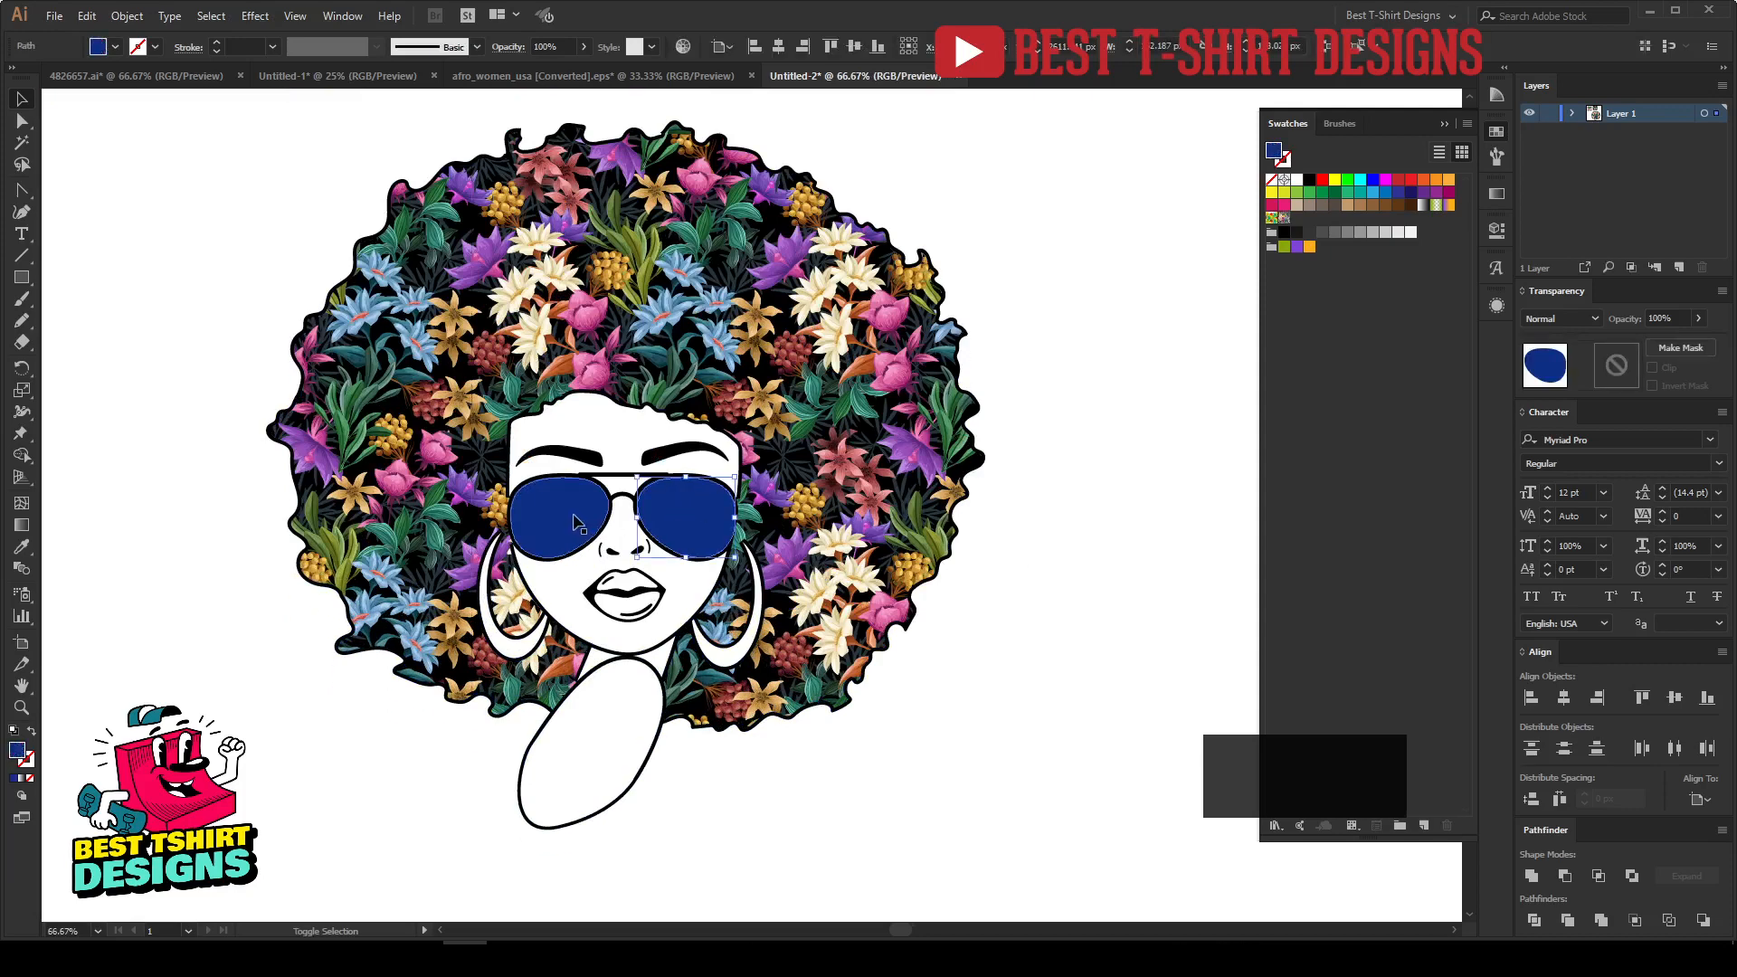
click(1283, 219)
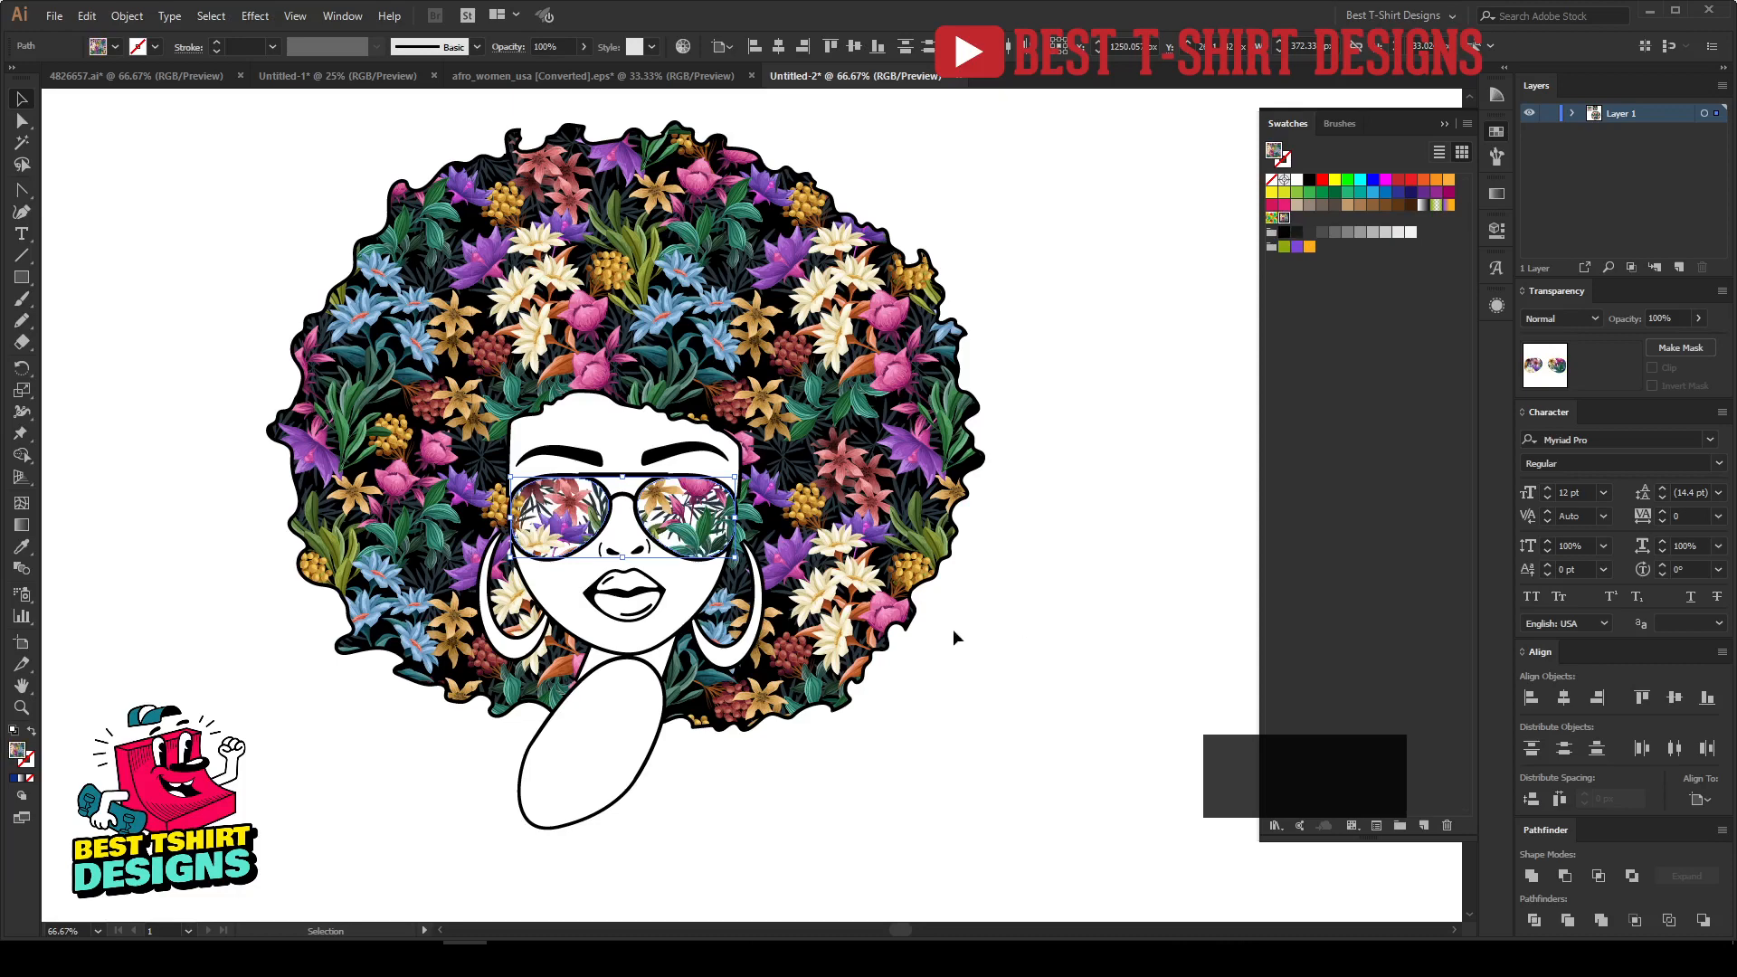
Paste a copy of both lenses directly behind the floral ones and fill the copy with black.
key(a)
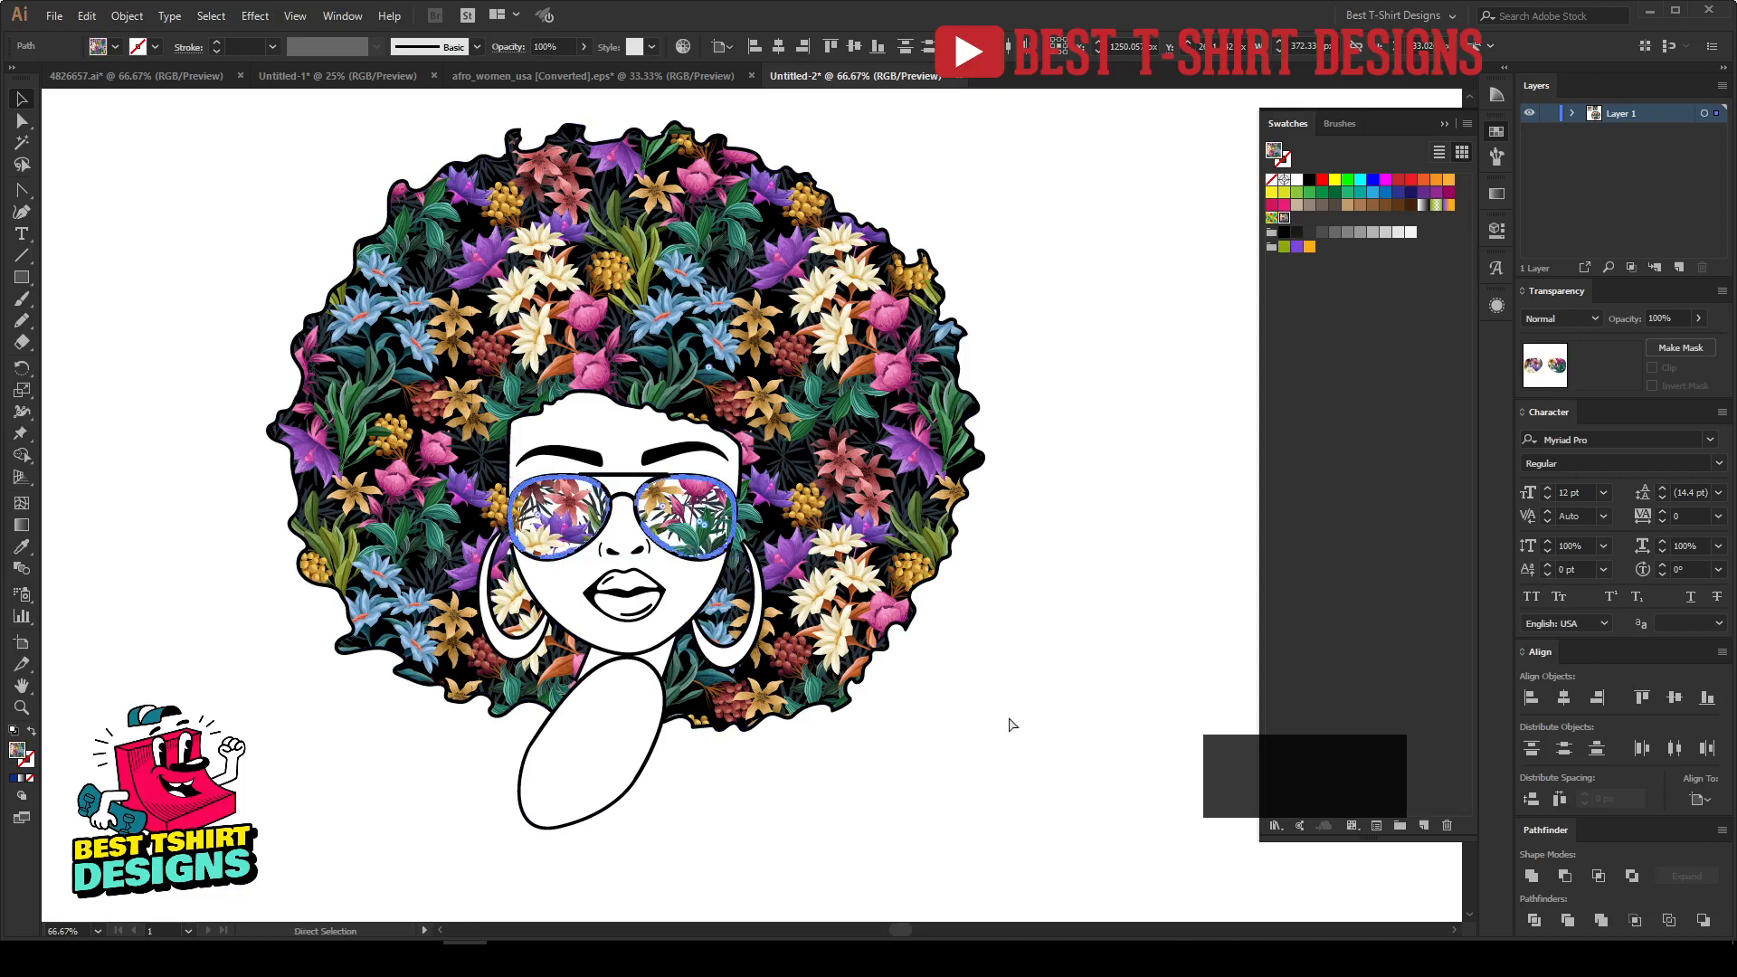
key(ctrl+c)
key(ctrl+b)
key(v)
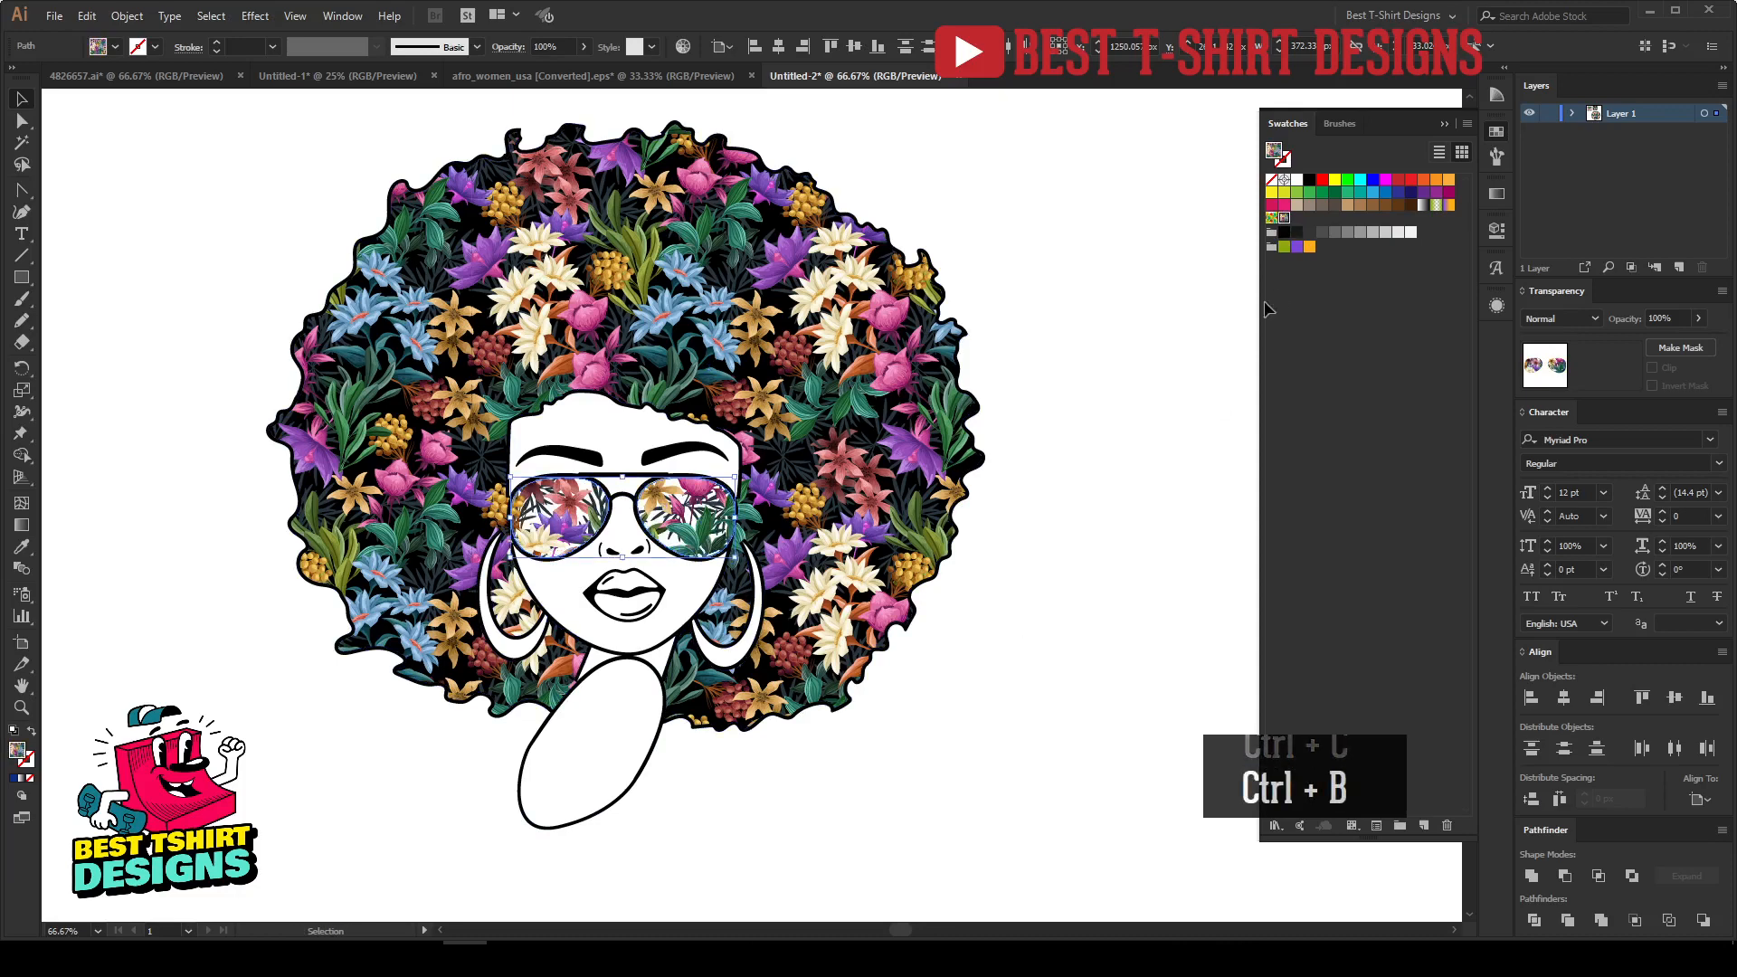
click(1309, 180)
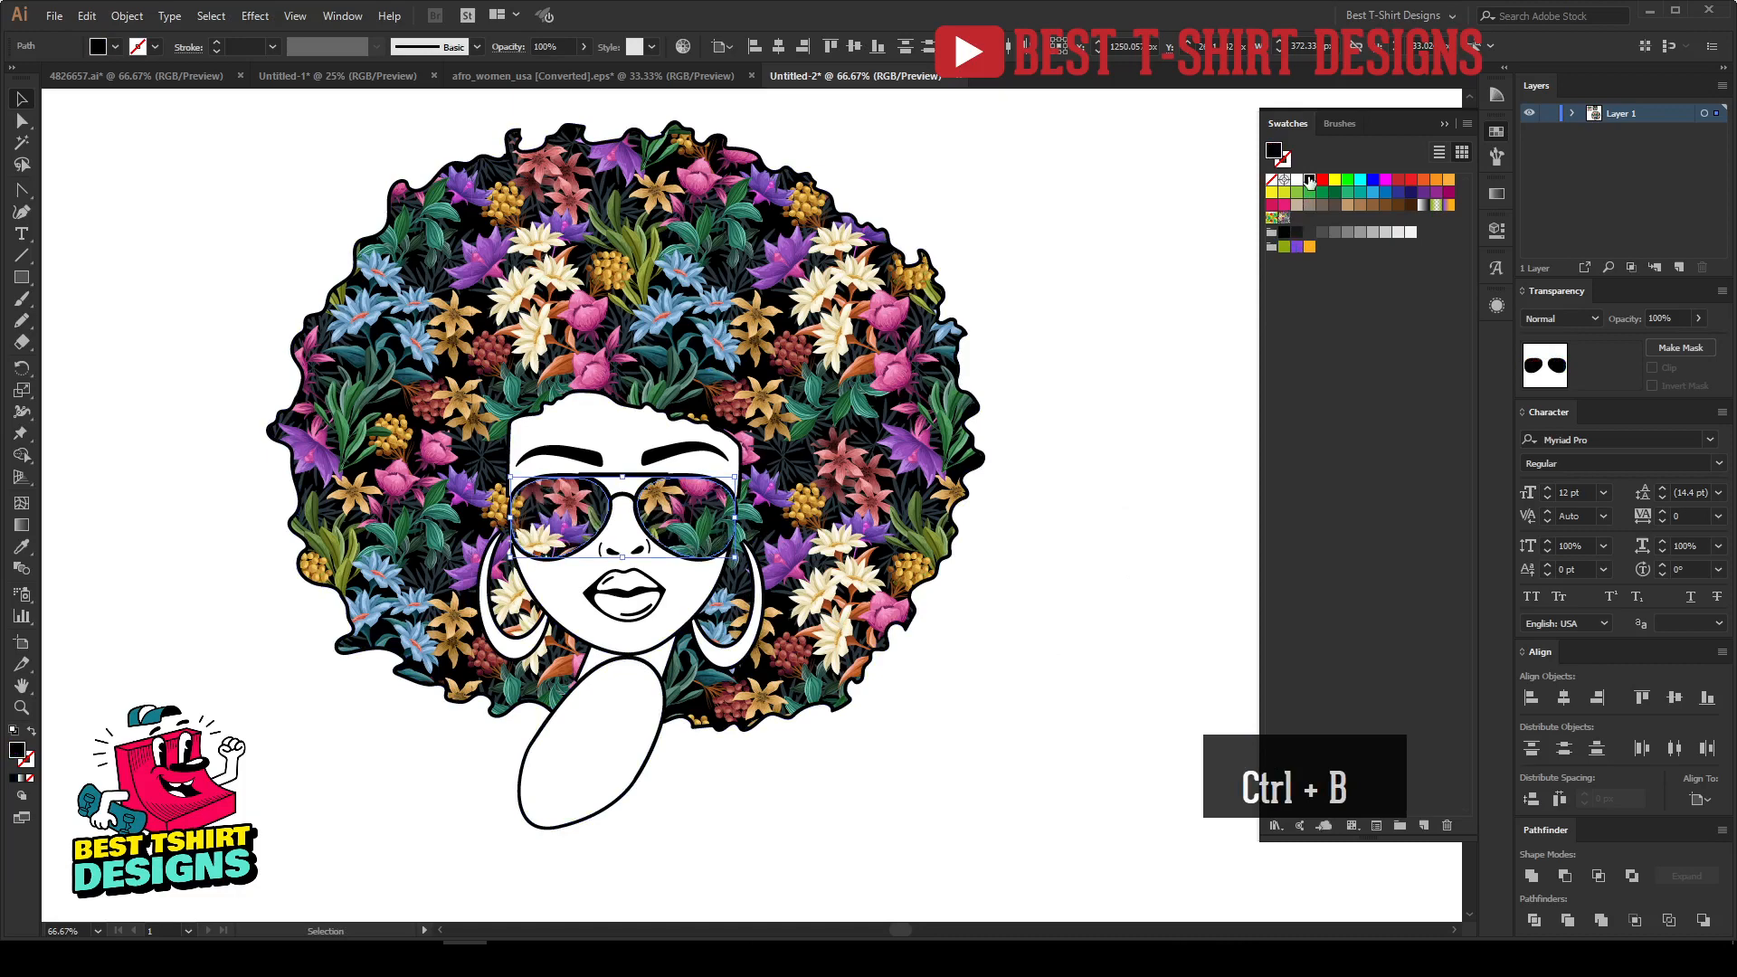
click(983, 762)
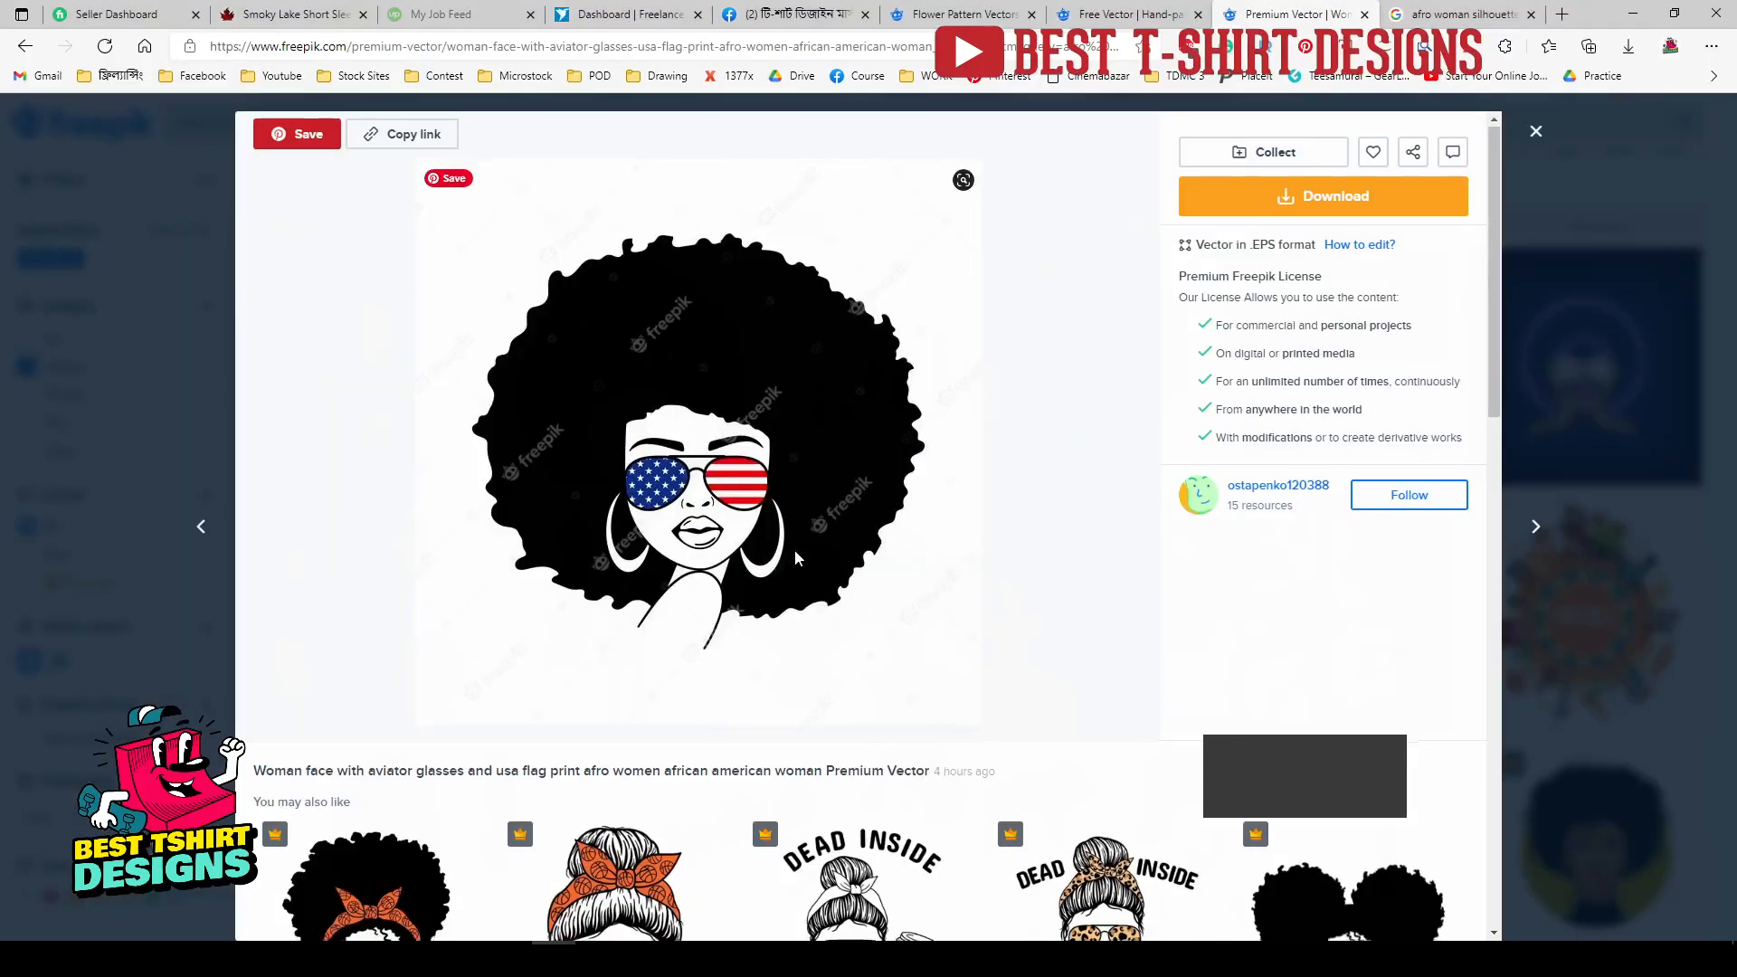
Look through the related afro-woman and messy-bun vectors on the Freepik page for T-shirt design ideas.
scroll(793, 556, down, 4)
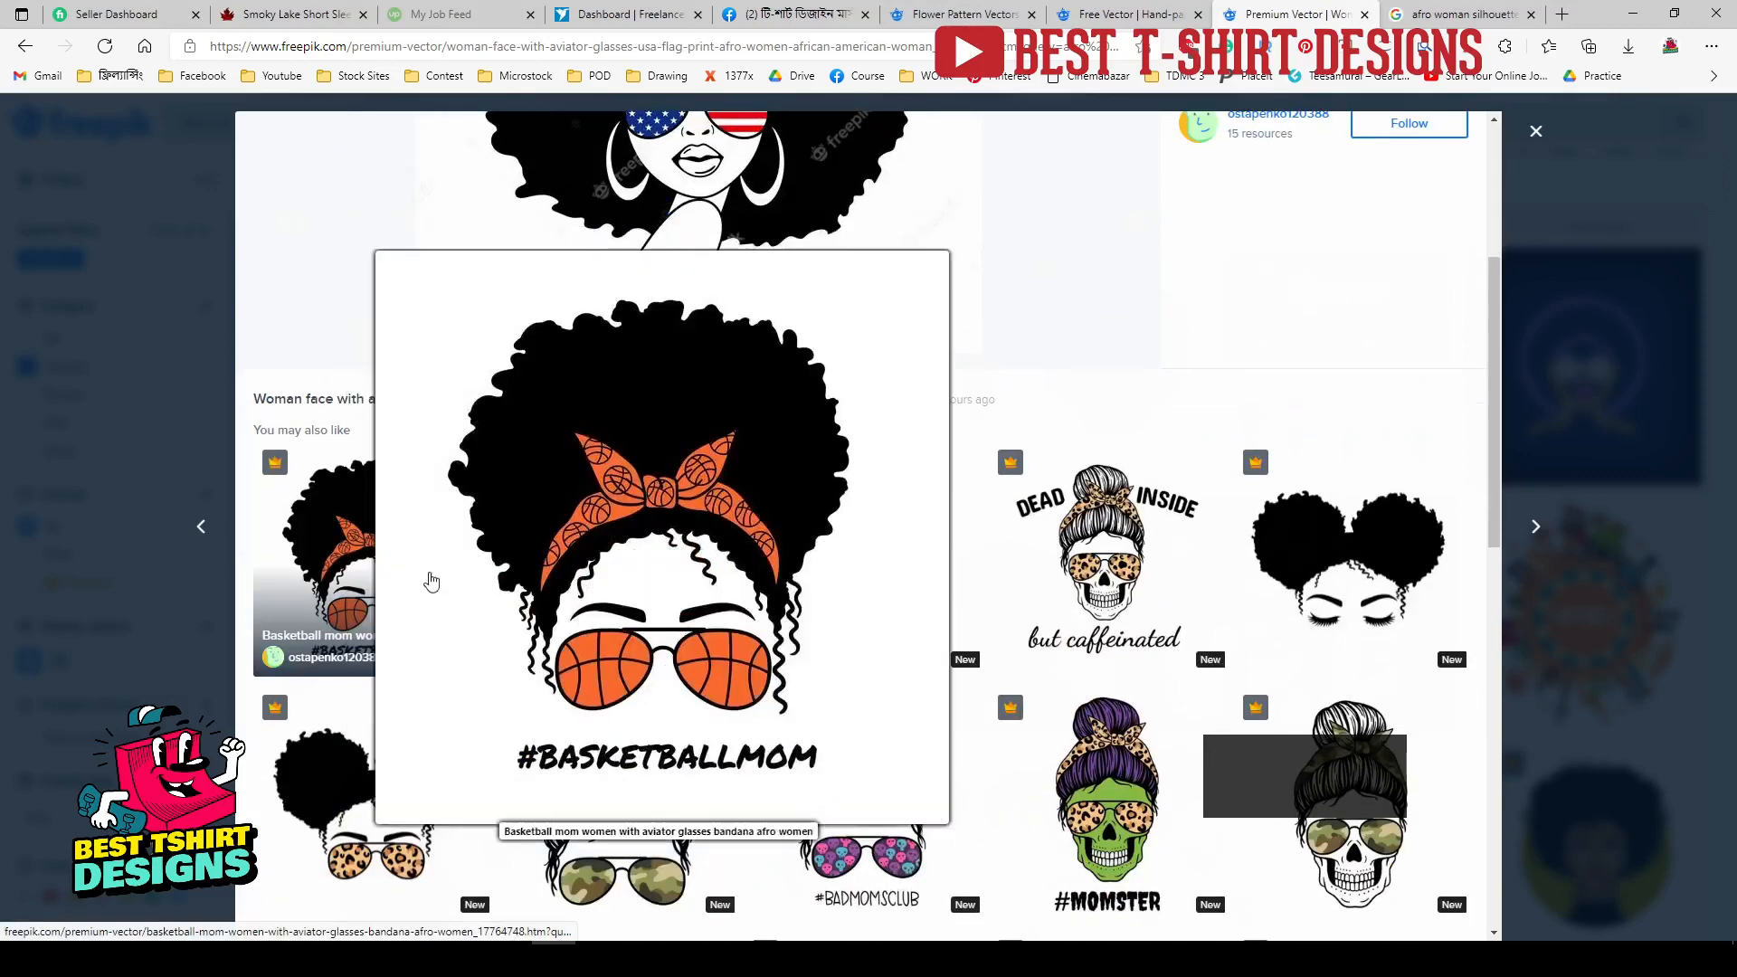
mouse_move(628, 546)
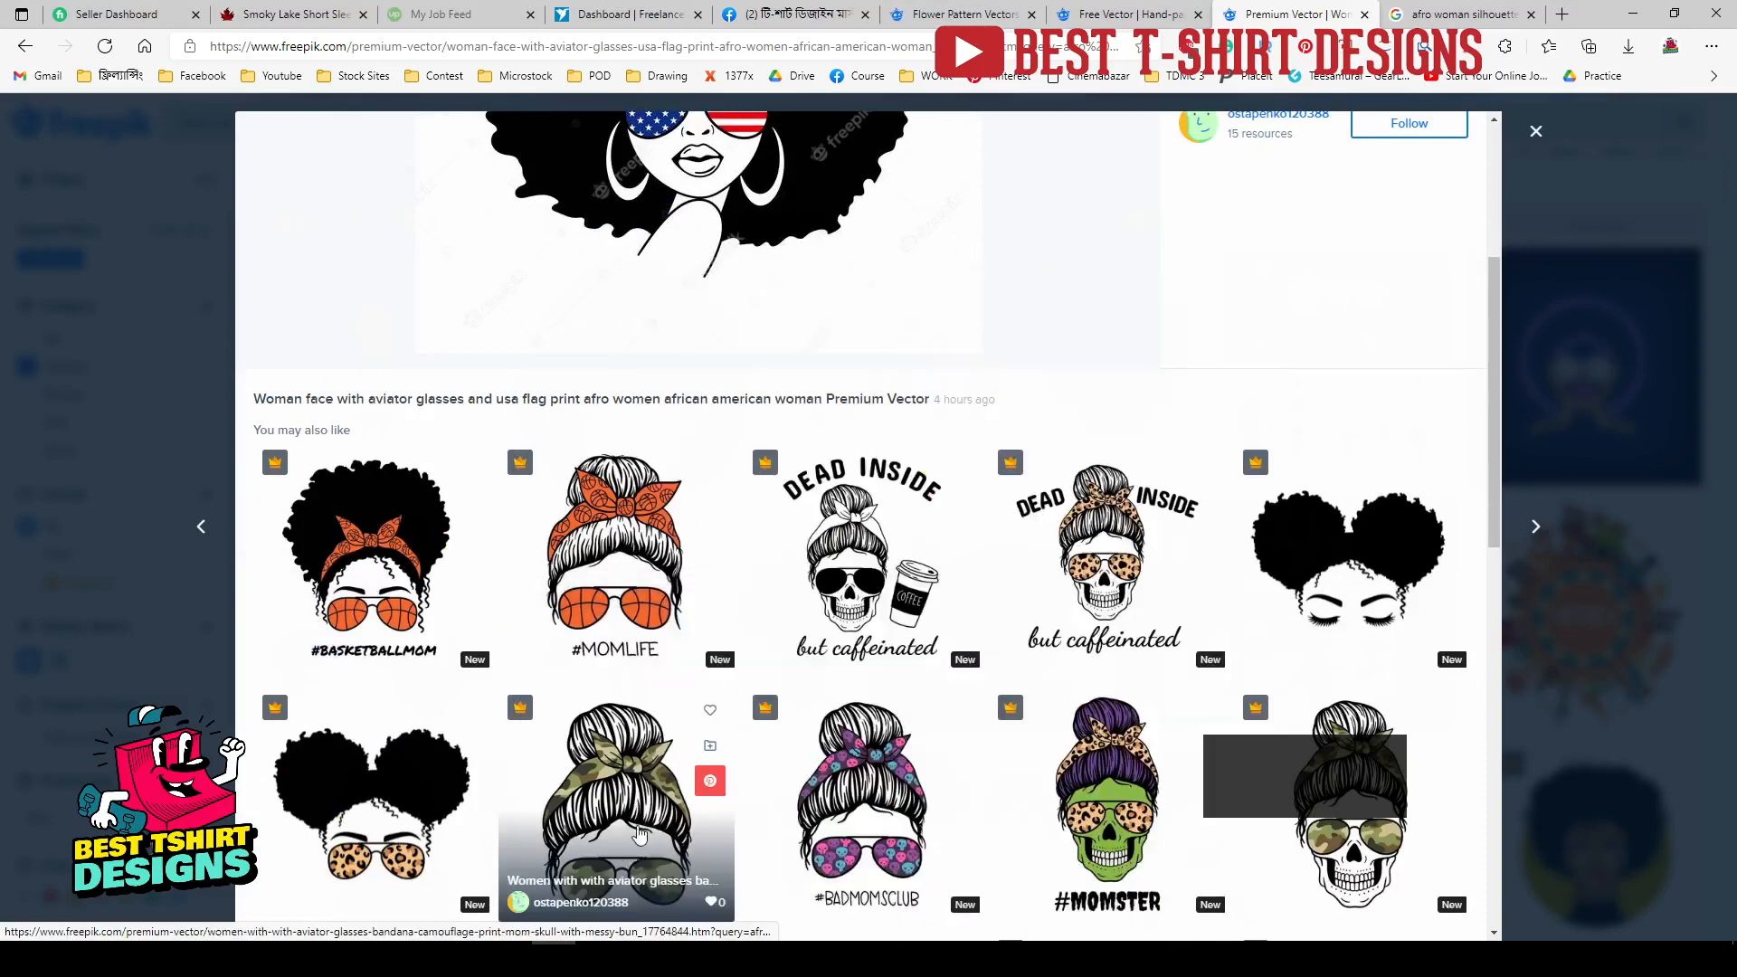
mouse_move(635, 830)
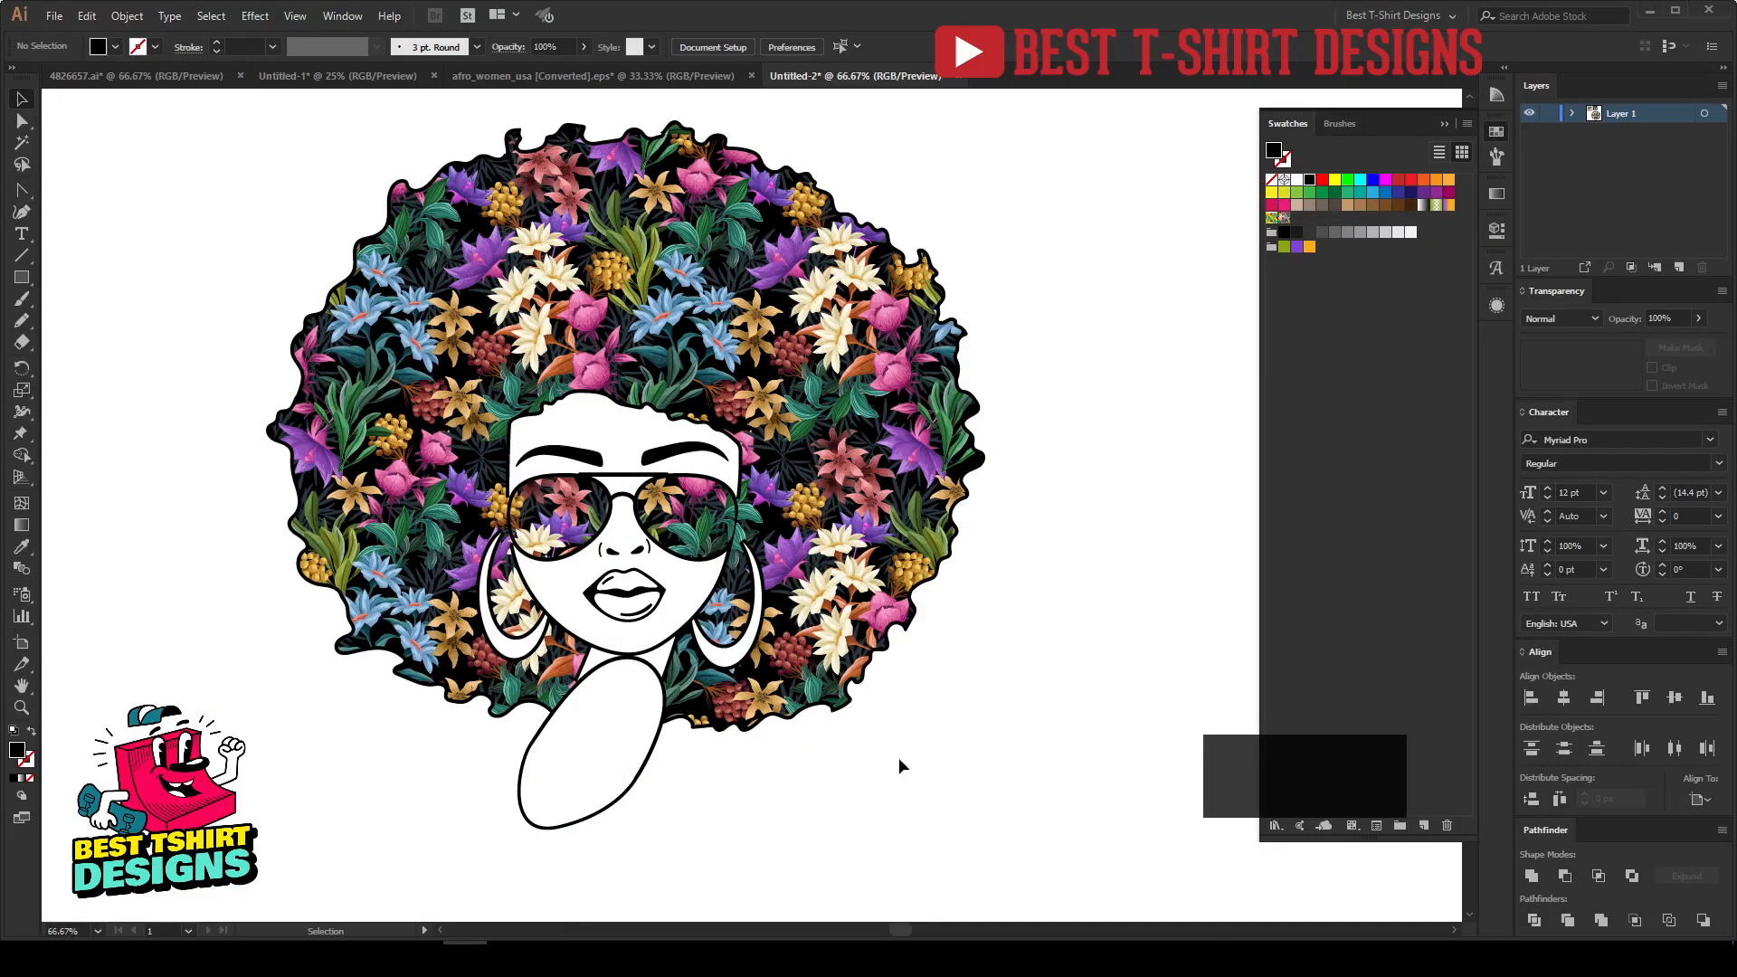
Draw a closed white-filled Pencil shape around the woman's face, earrings and shoulder, extending below the hair.
key(ctrl+minus)
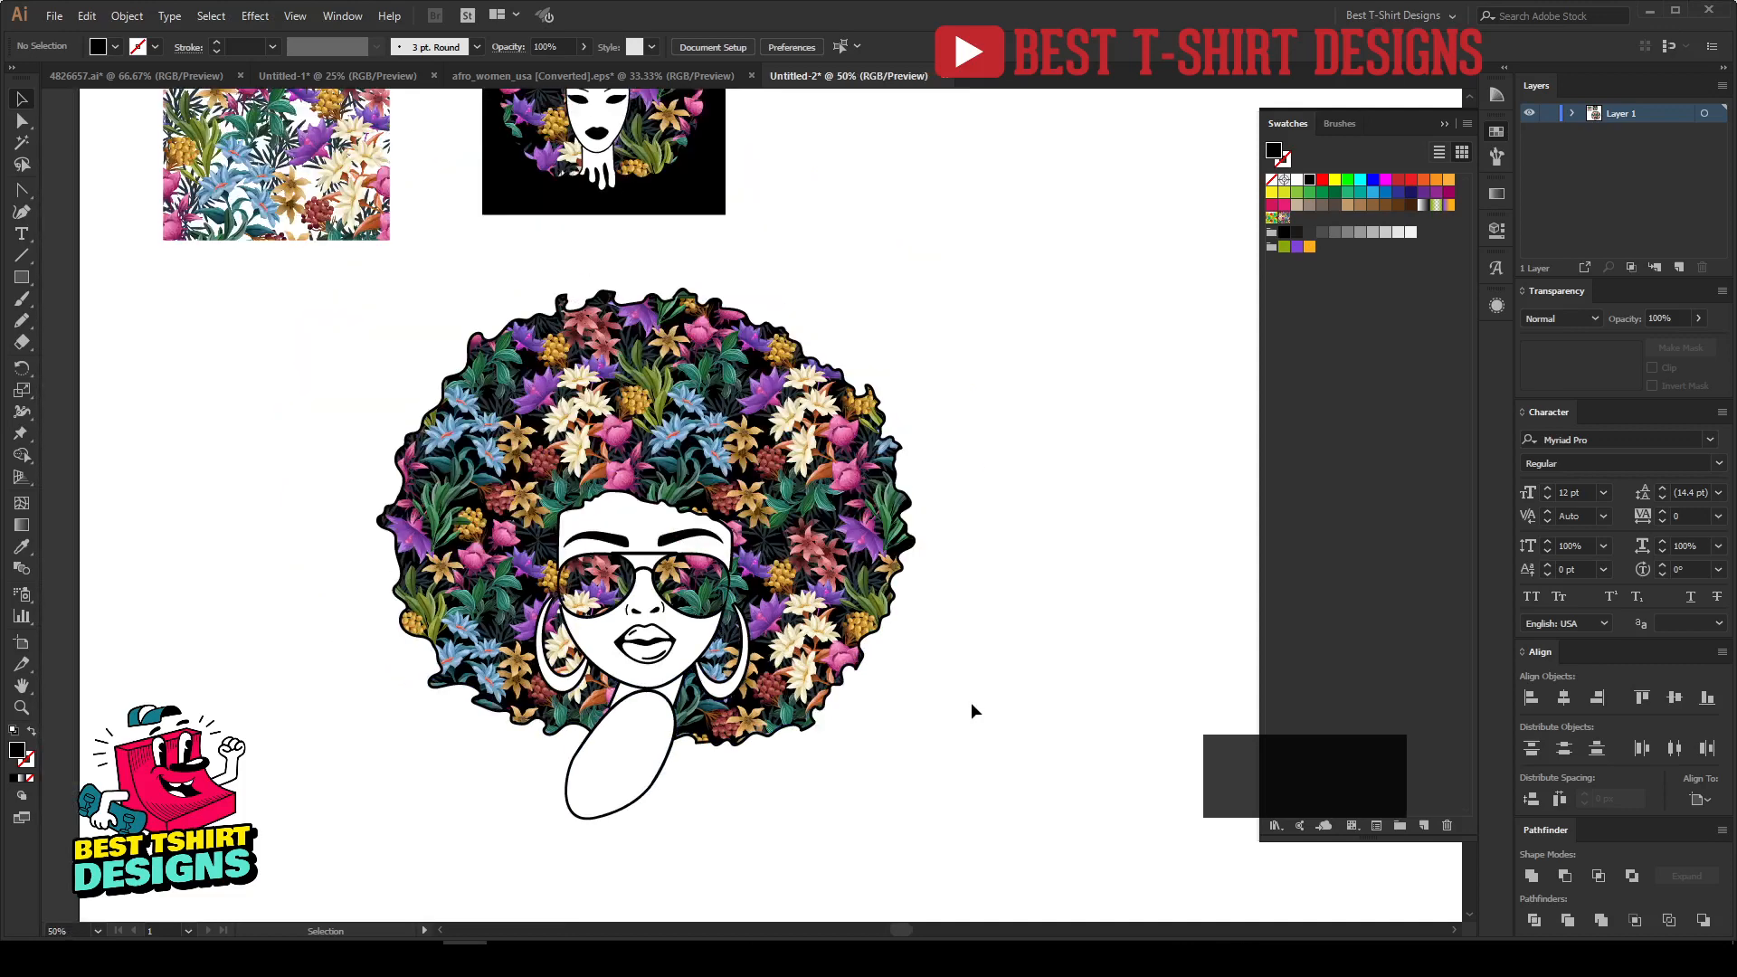
scroll(703, 811, up, 1)
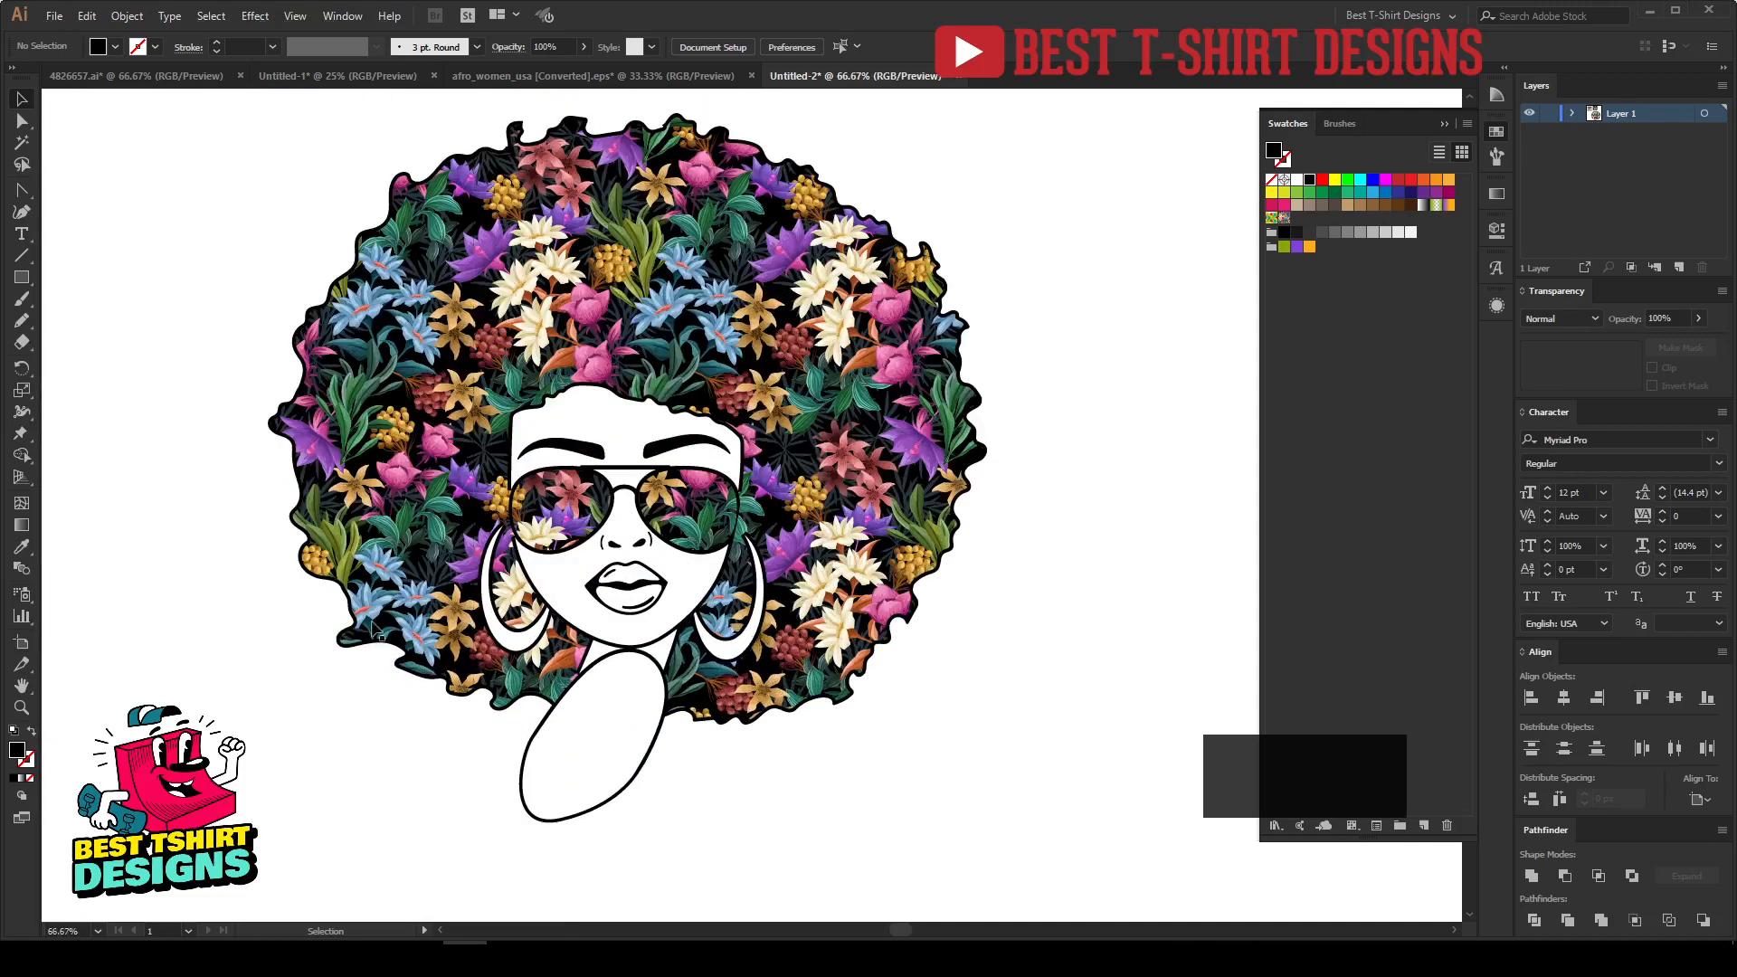
scroll(519, 825, up, 2)
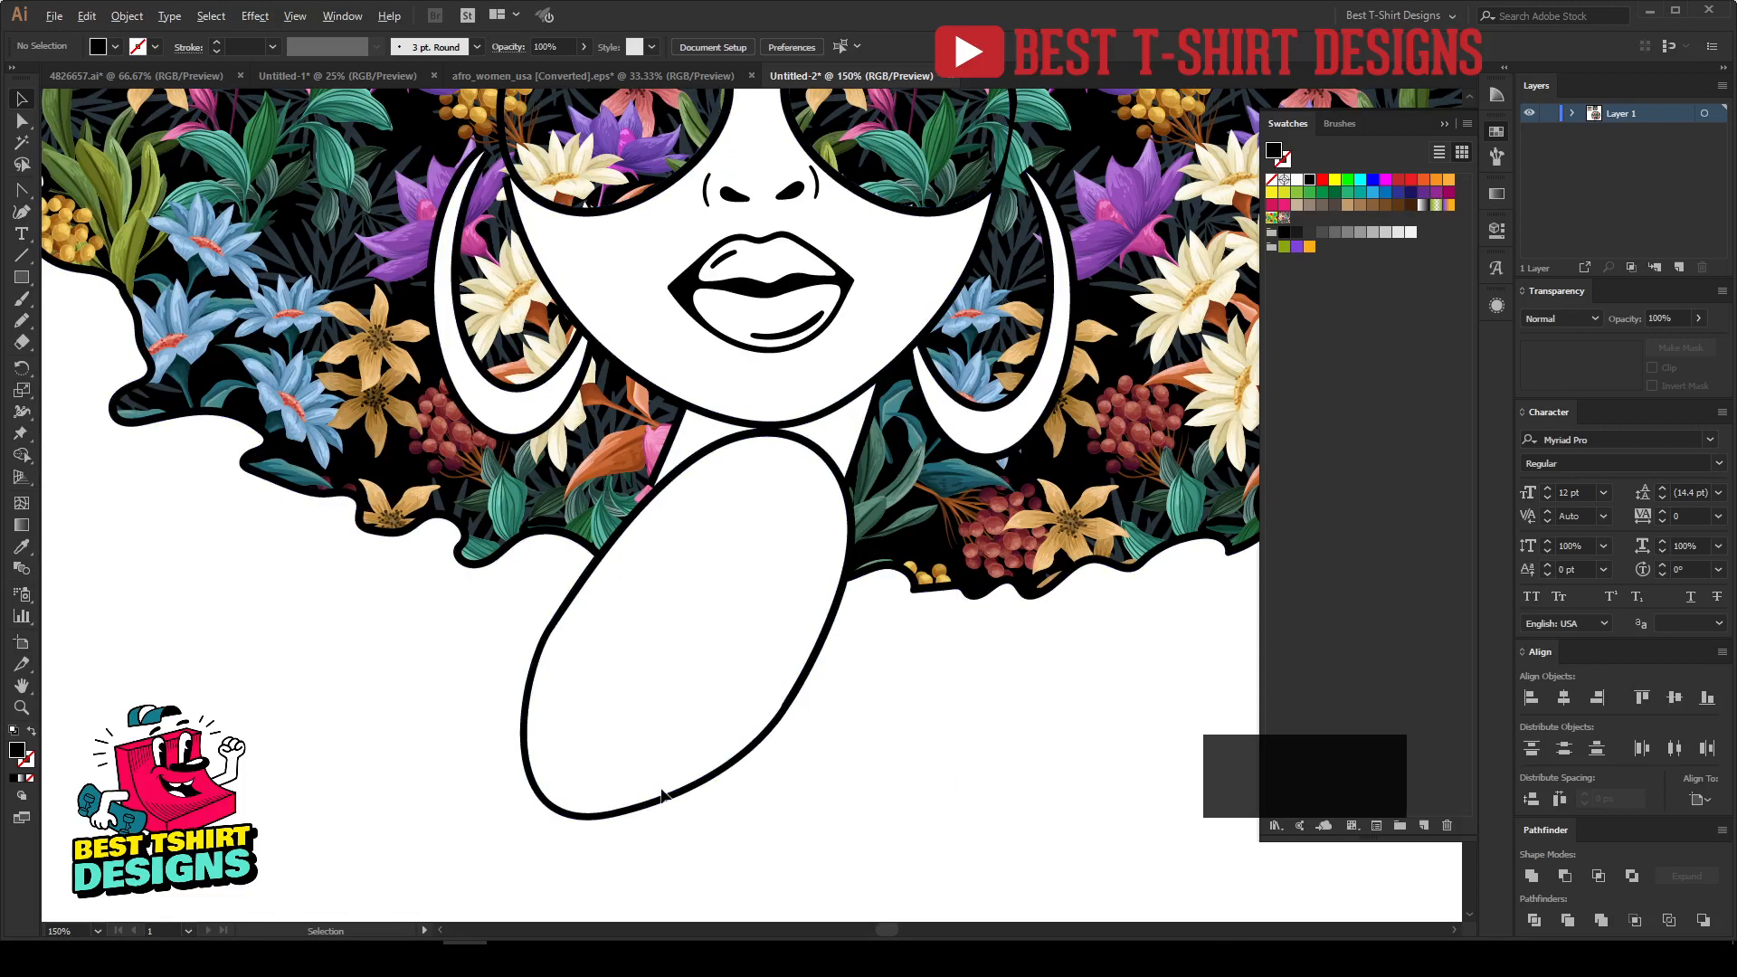
scroll(662, 794, down, 1)
key(n)
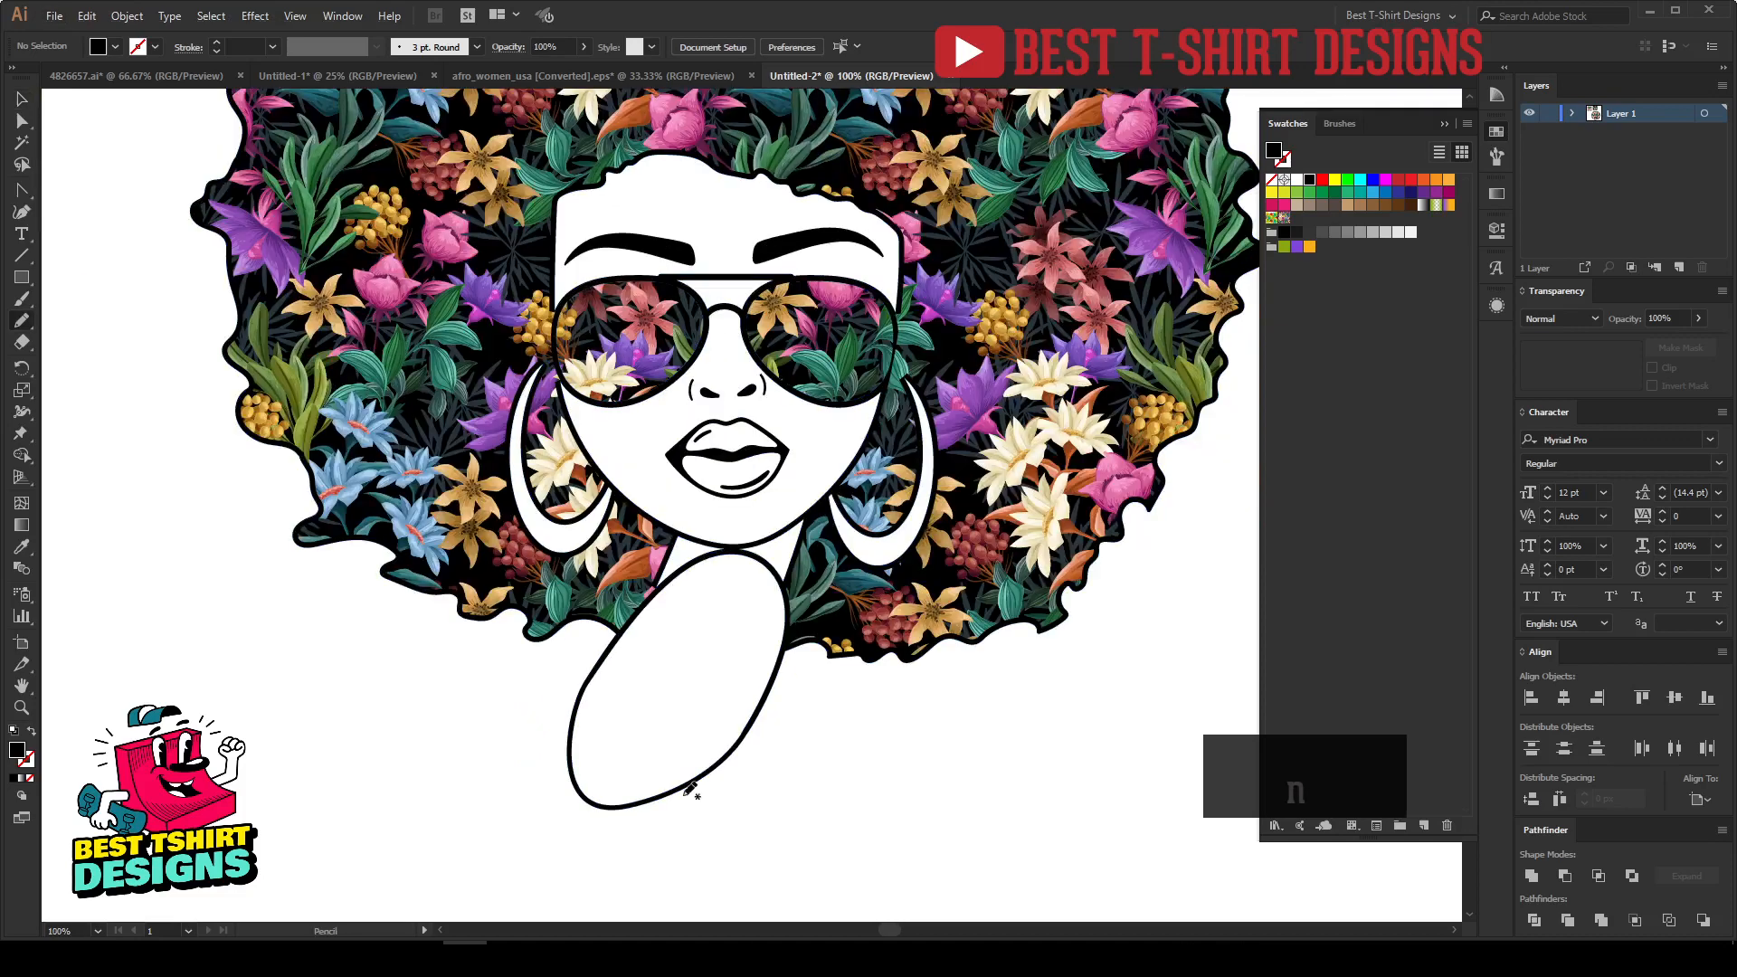
scroll(603, 742, down, 1)
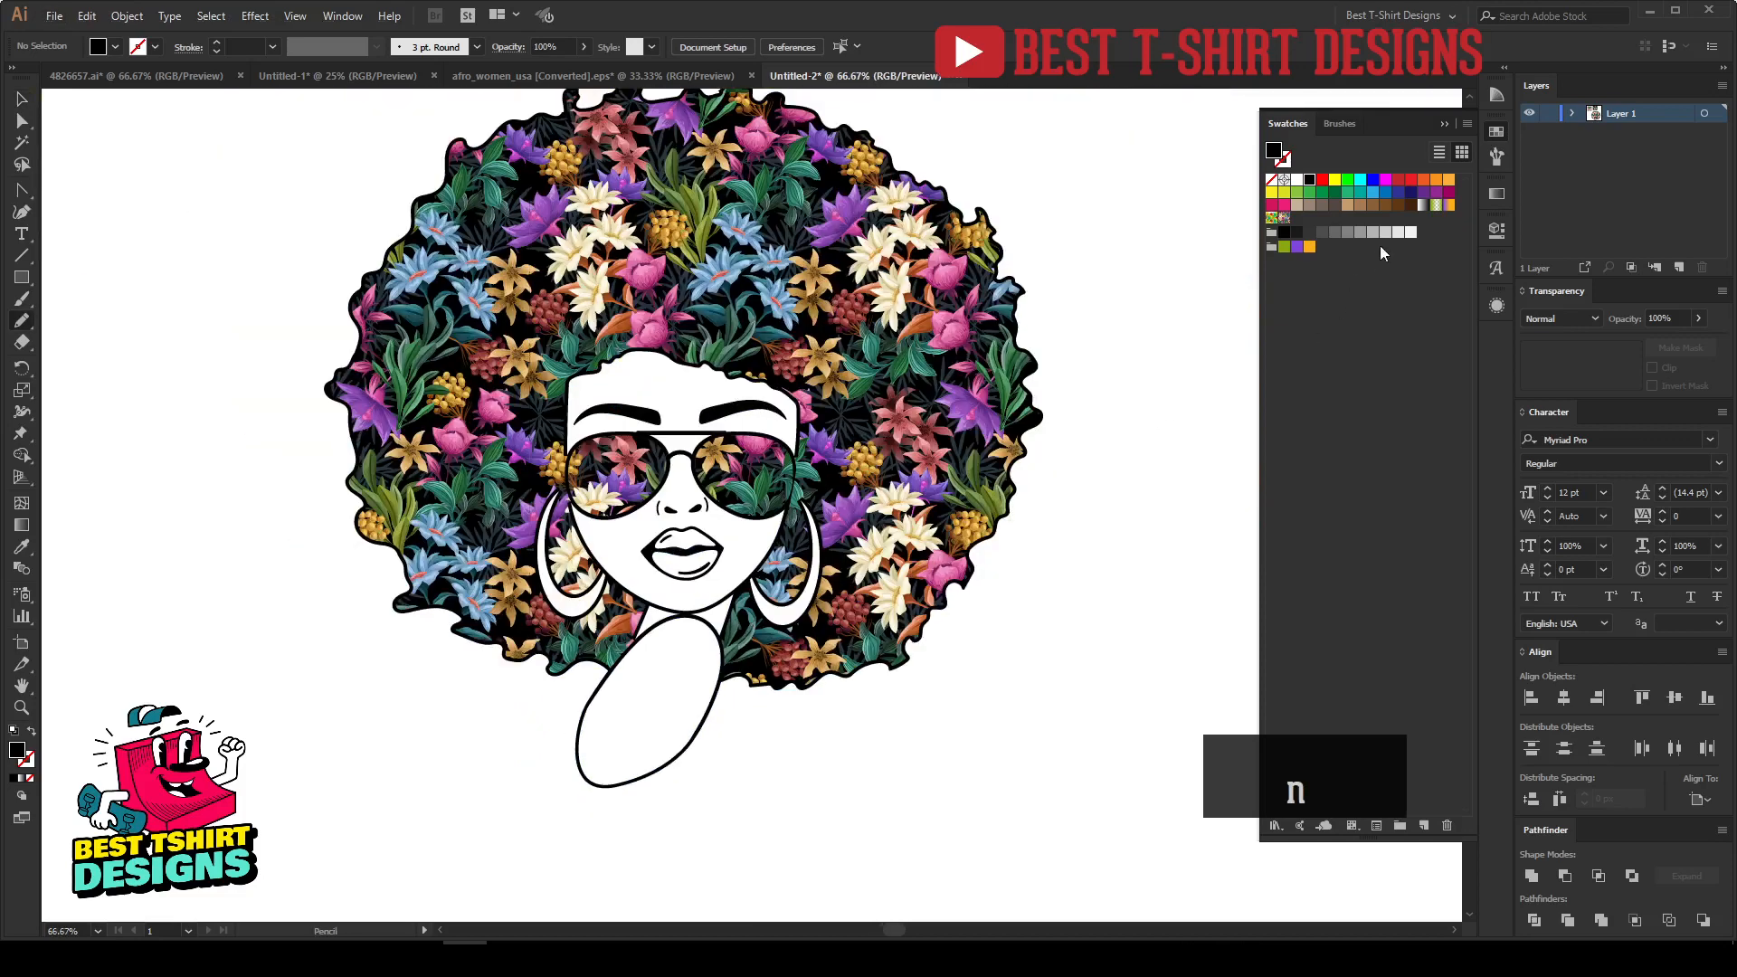
click(1297, 180)
drag(837, 339, 641, 300)
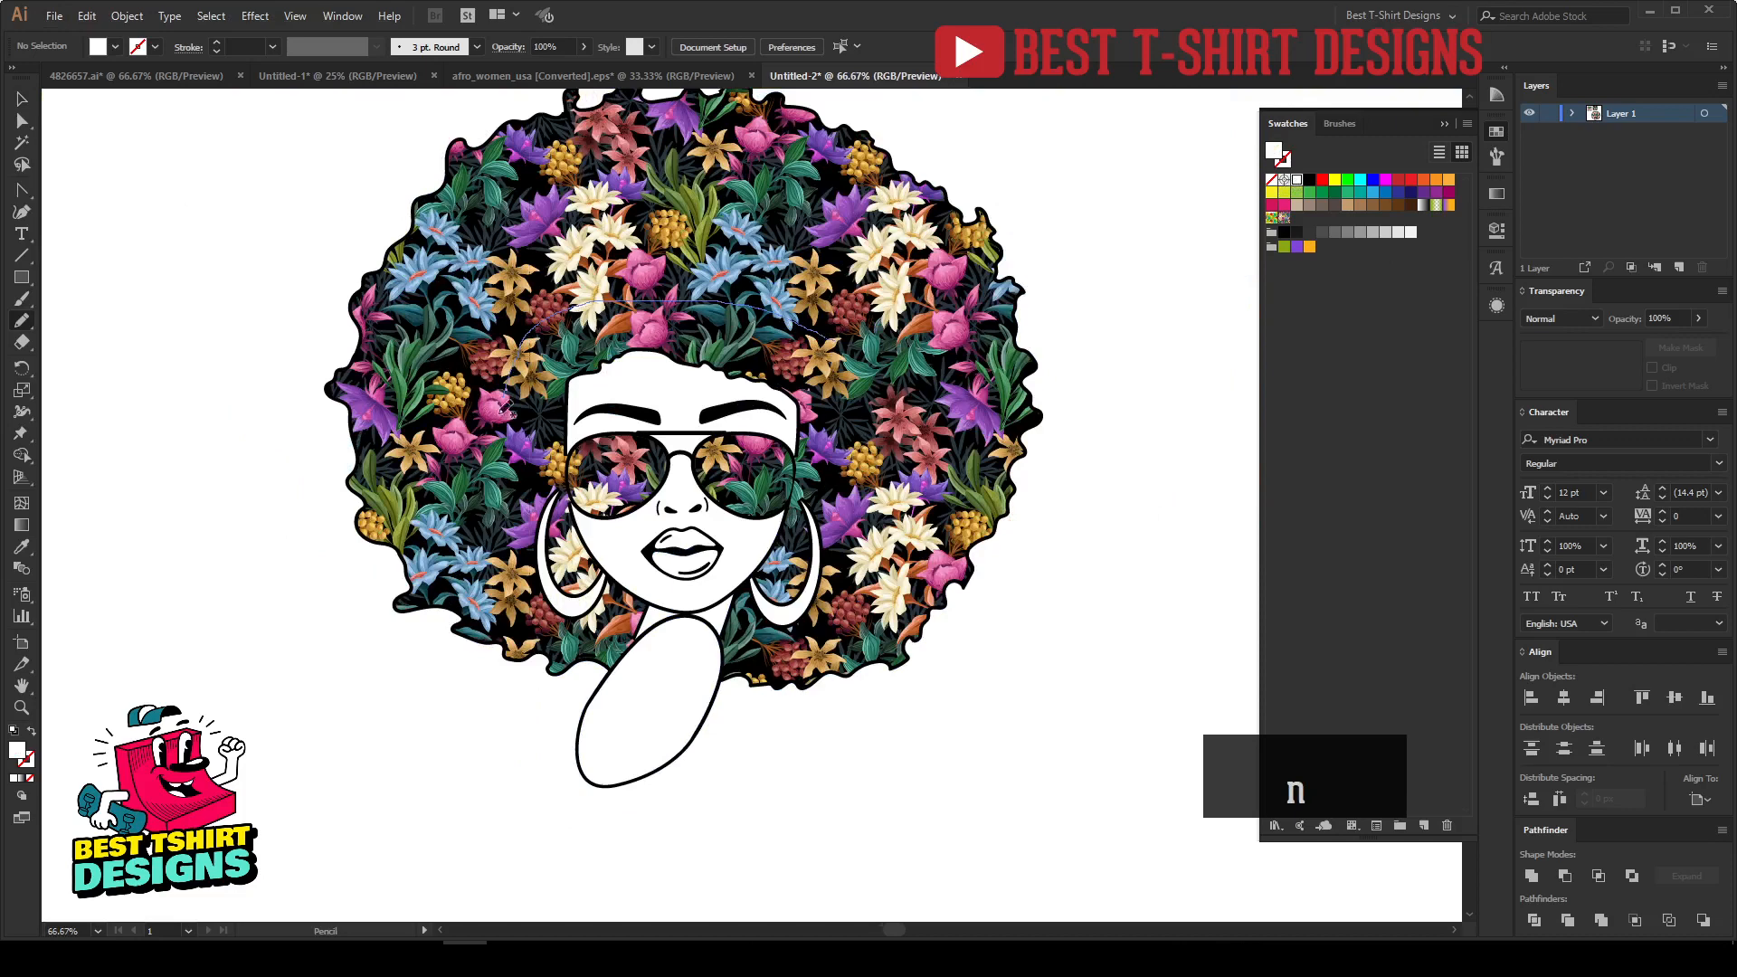
mouse_move(502, 409)
mouse_down()
mouse_move(495, 716)
mouse_move(559, 810)
mouse_move(771, 822)
mouse_move(879, 658)
mouse_move(864, 385)
mouse_up()
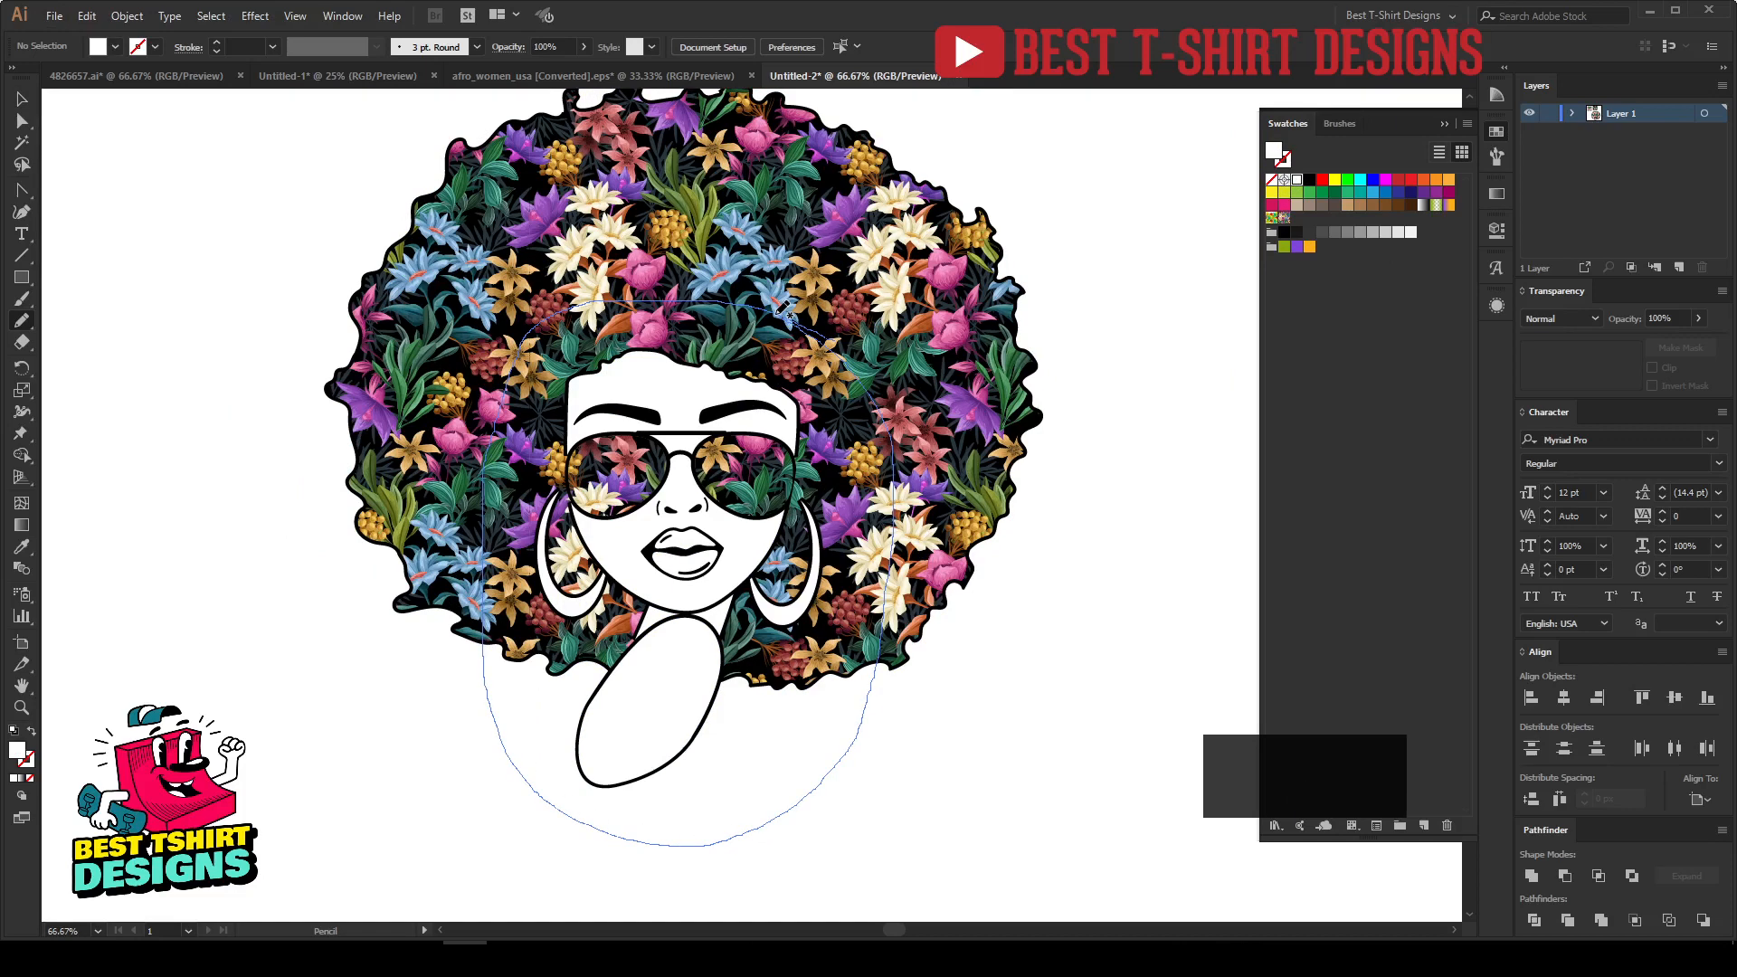
drag(783, 308, 789, 313)
Remove the part of the white shape lying outside the hair and shoulder outline with the Shape Builder tool.
key(v)
click(783, 580)
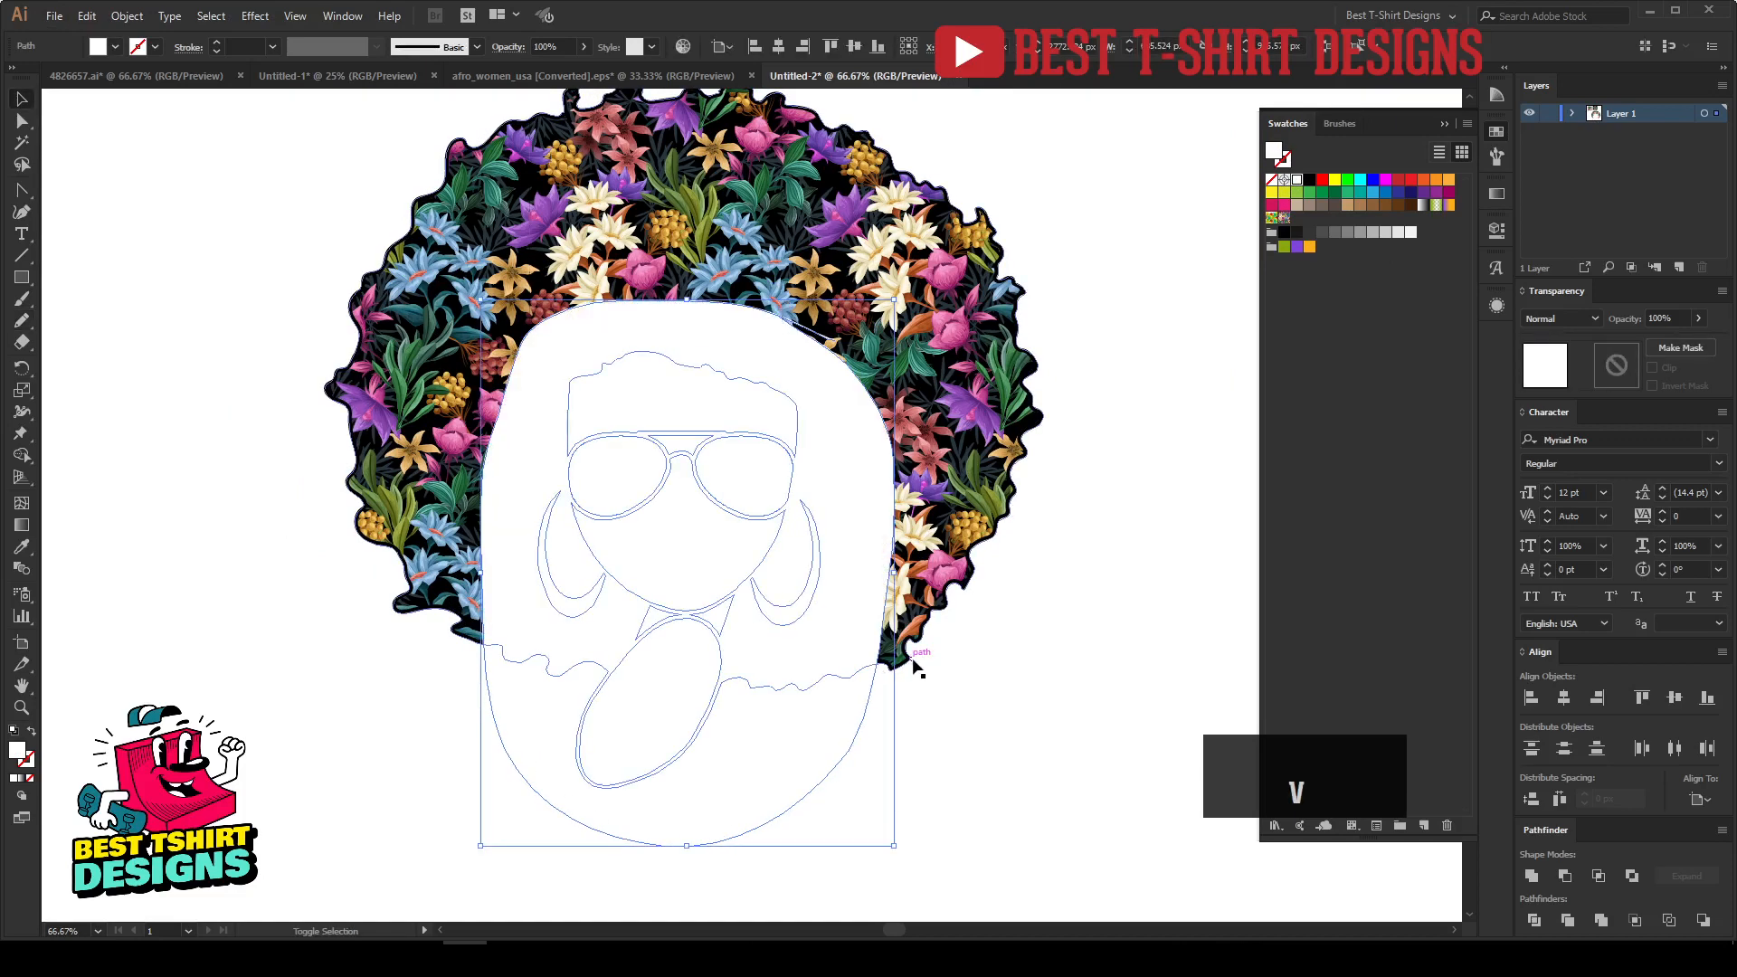
shift+click(914, 665)
key(shift+m)
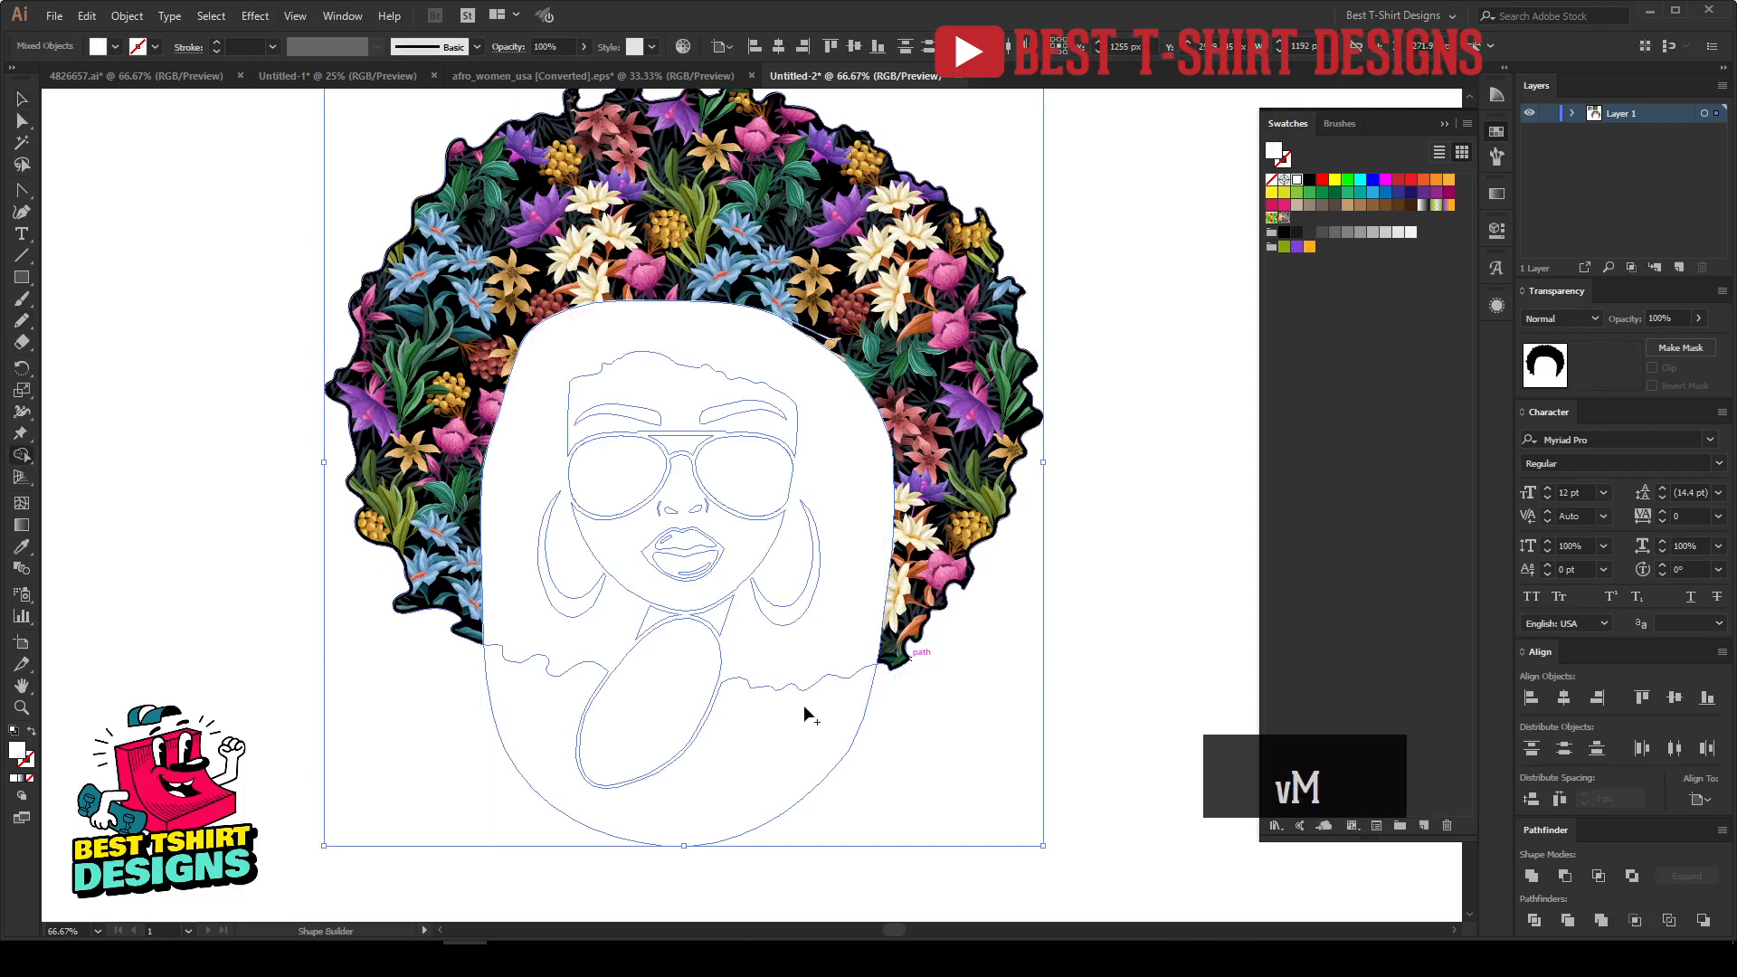
alt+click(759, 728)
key(v)
click(898, 763)
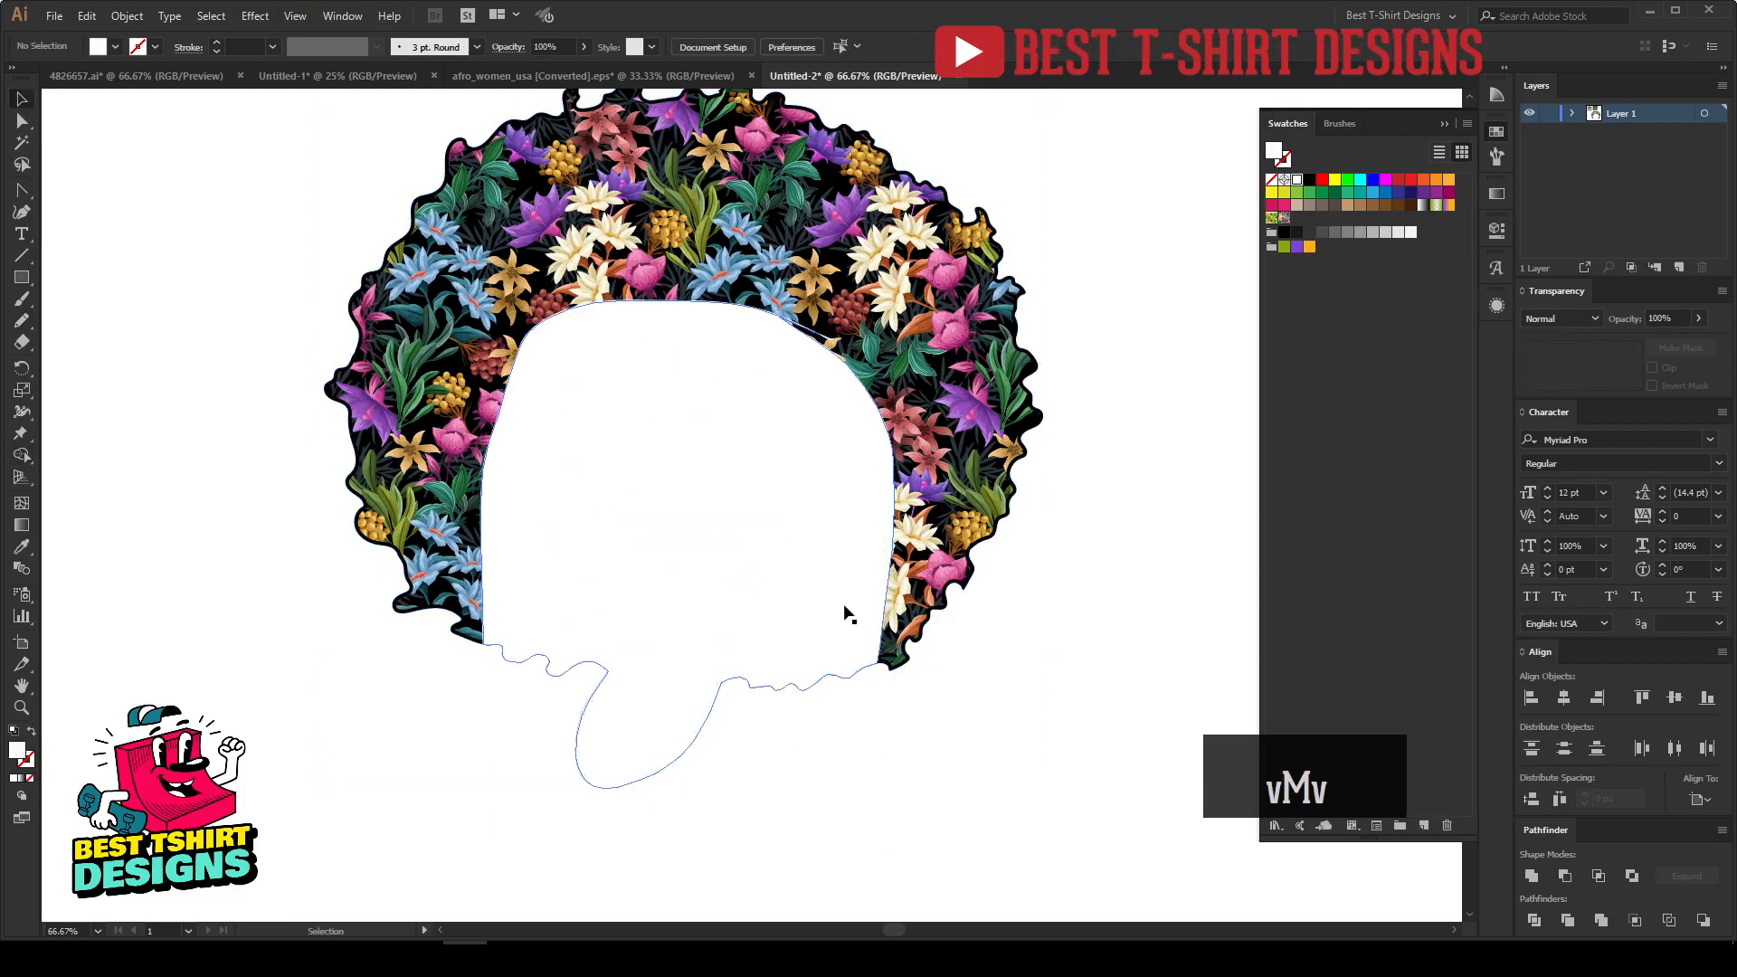
Cut the trimmed white shape and paste it at the back, behind the woman artwork.
click(844, 606)
key(a)
key(ctrl+x)
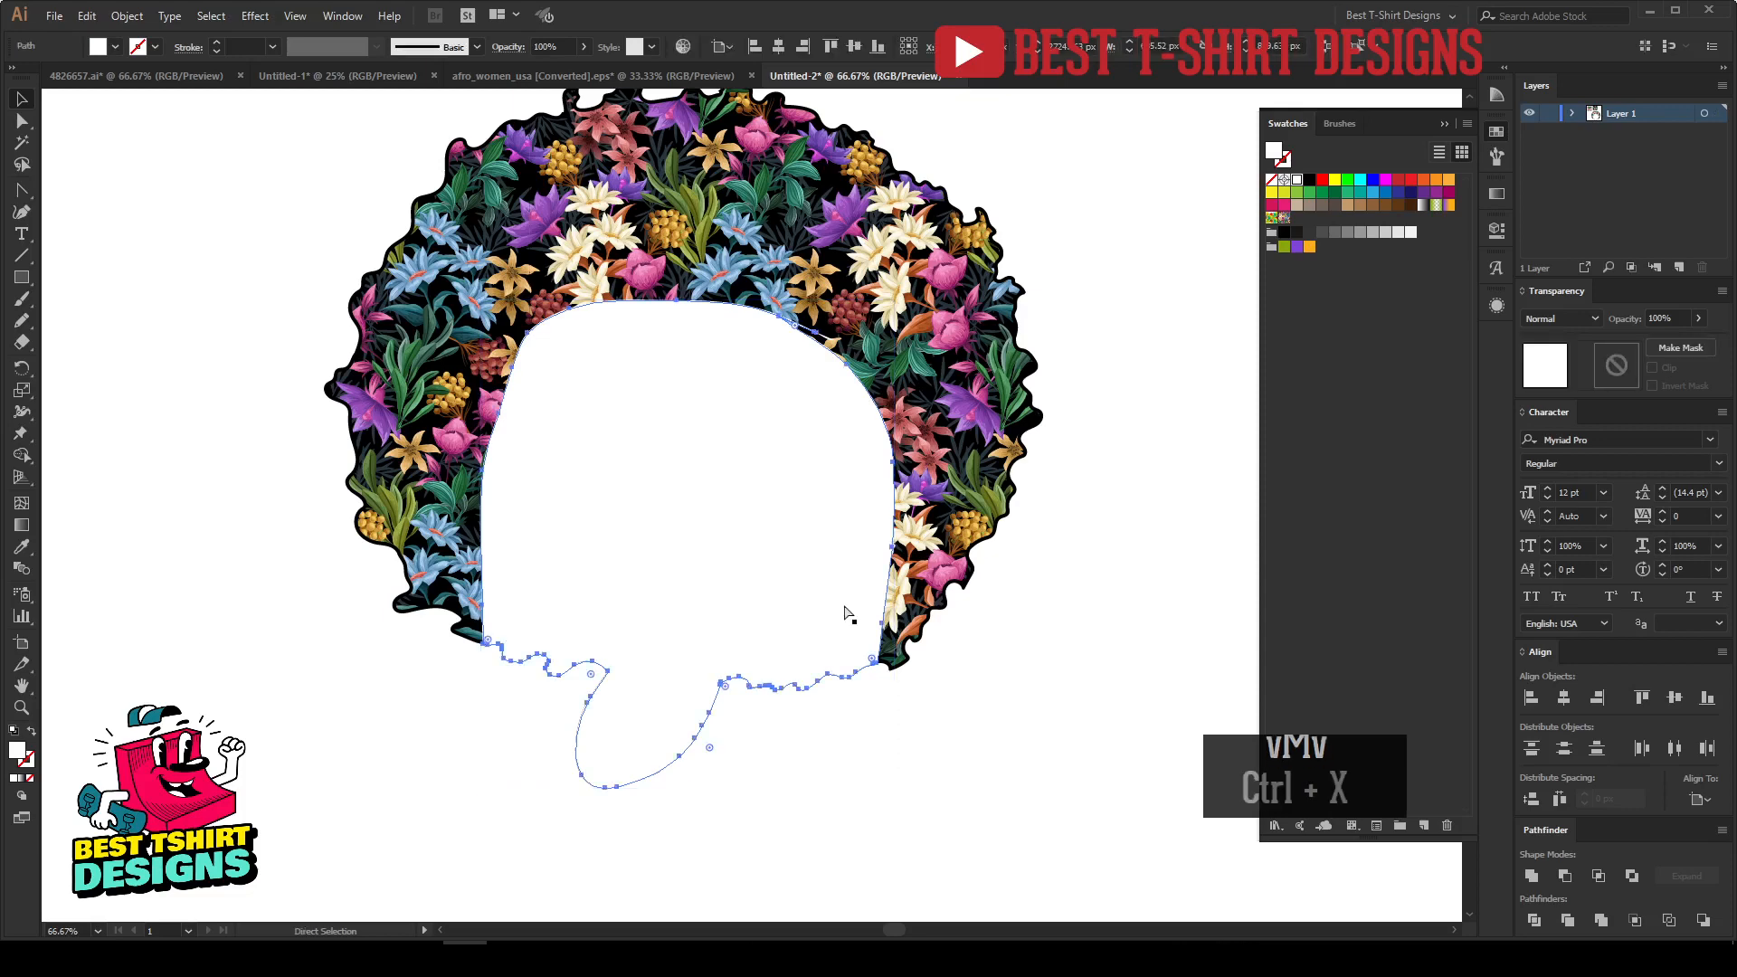
key(ctrl+b)
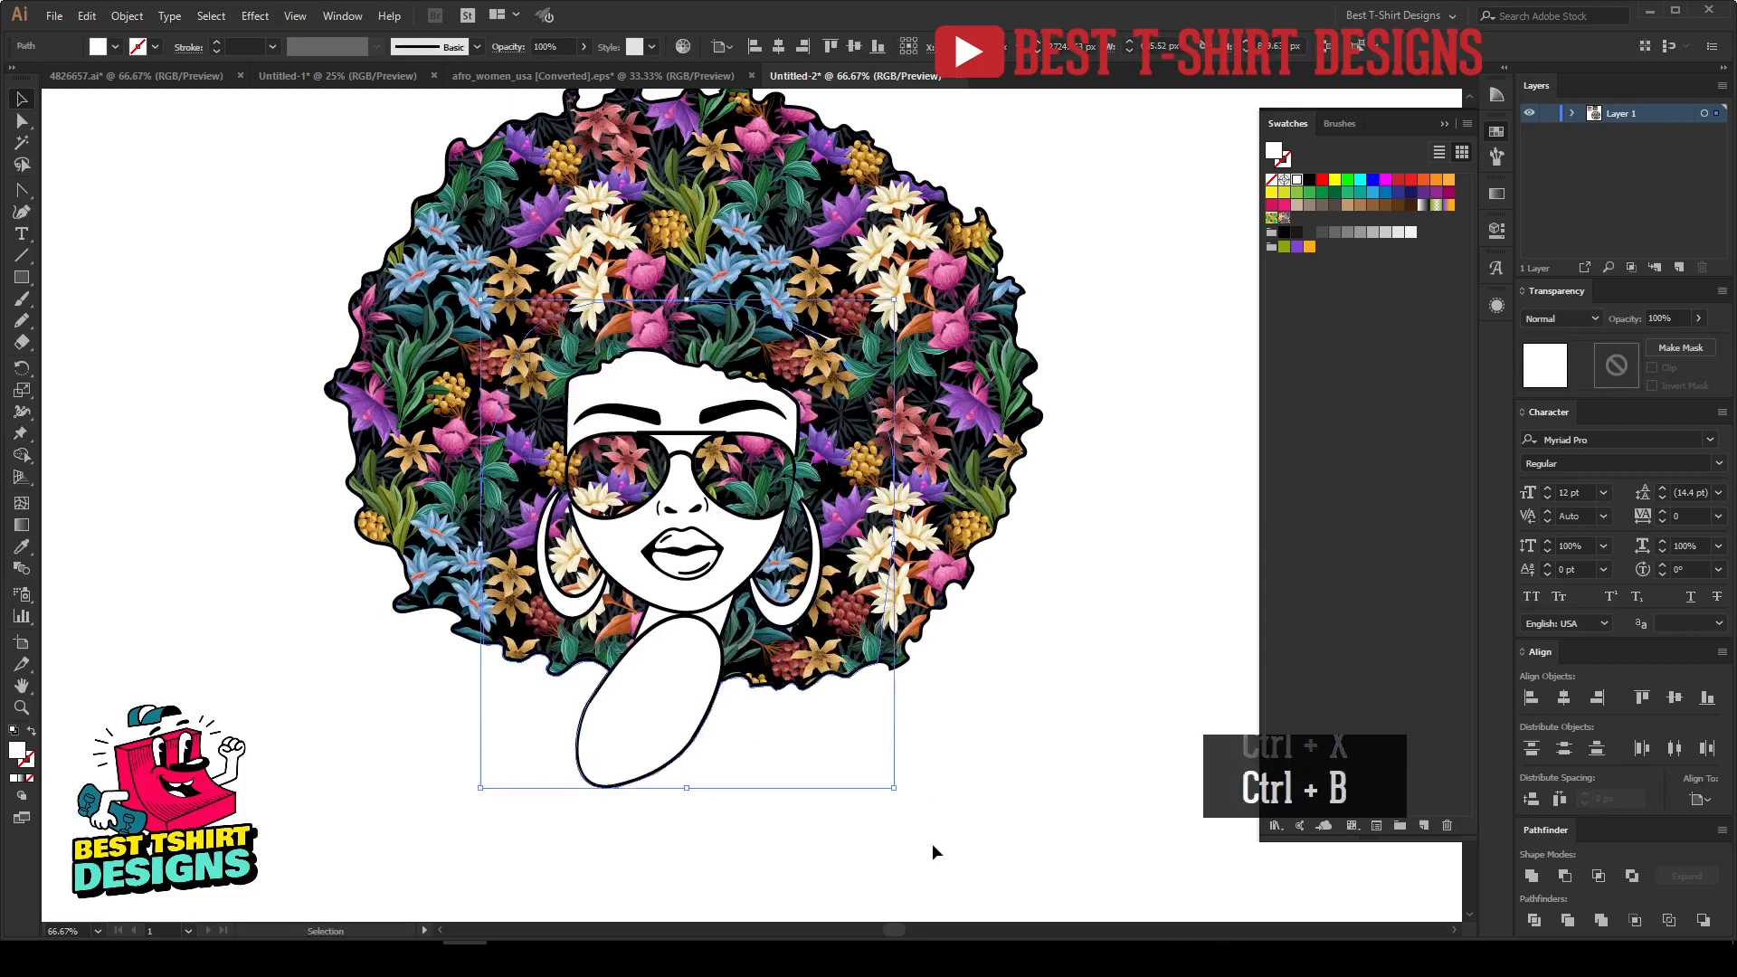
click(927, 789)
alt+scroll(776, 771, down, 1)
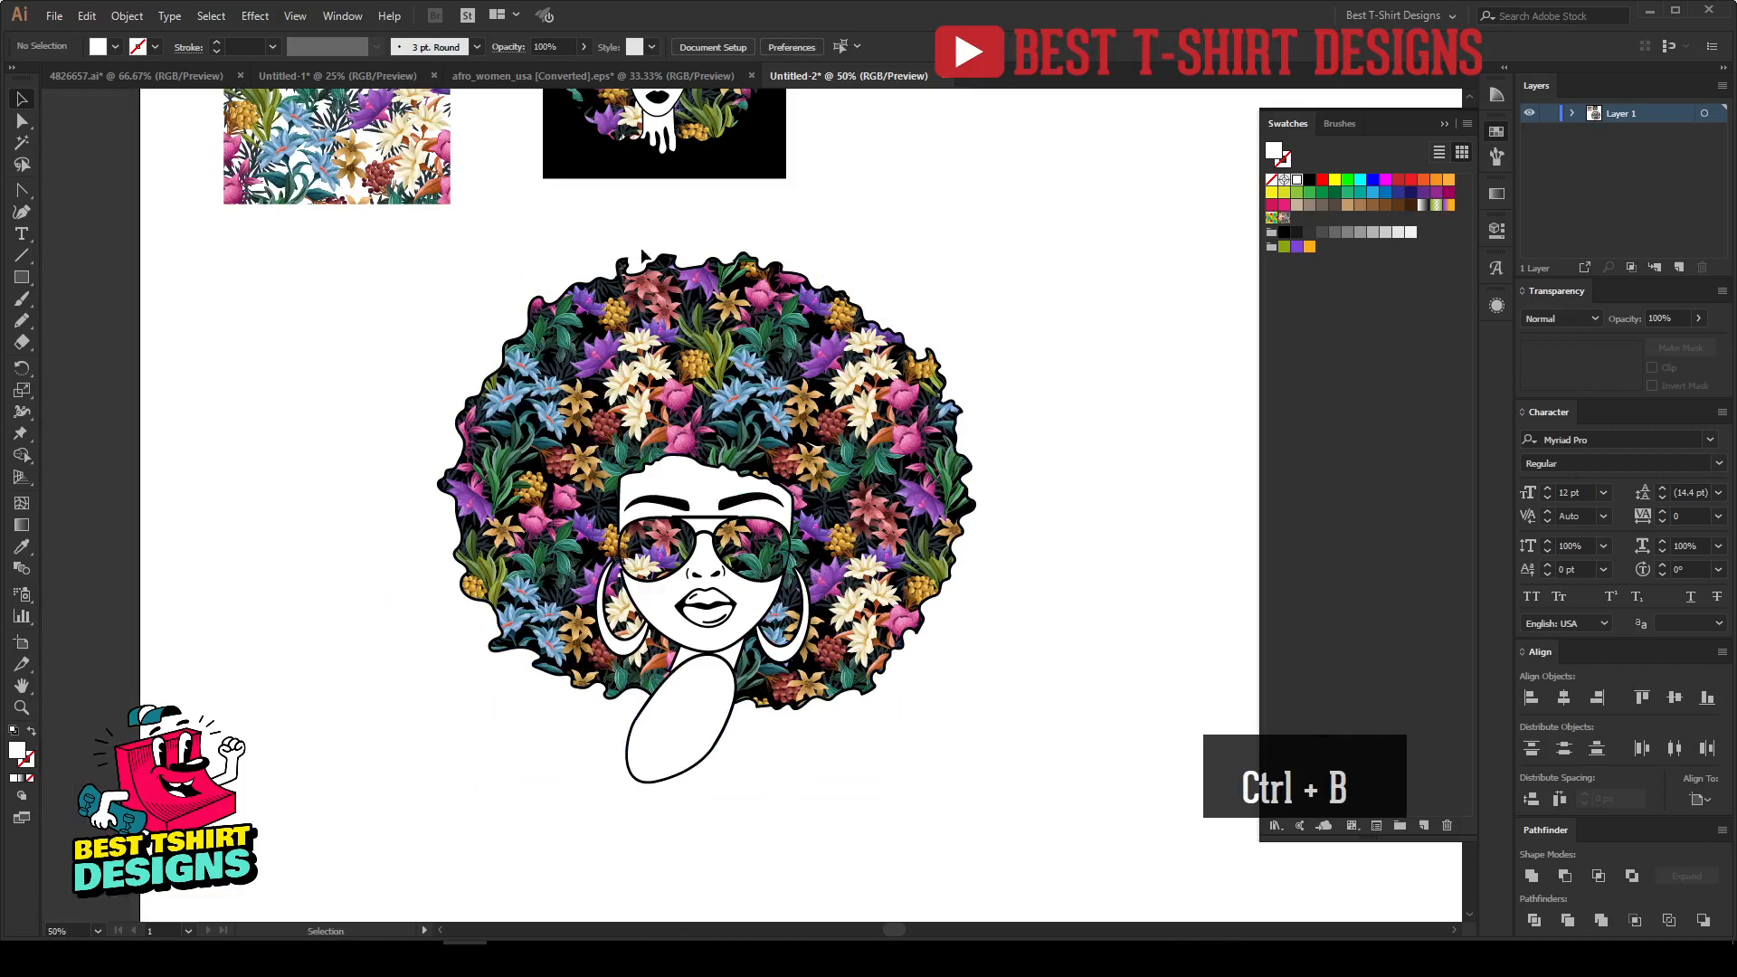
Place a black rectangle behind the whole afro woman design as a preview background.
drag(785, 179, 1044, 829)
key(ctrl+shift+bracketleft)
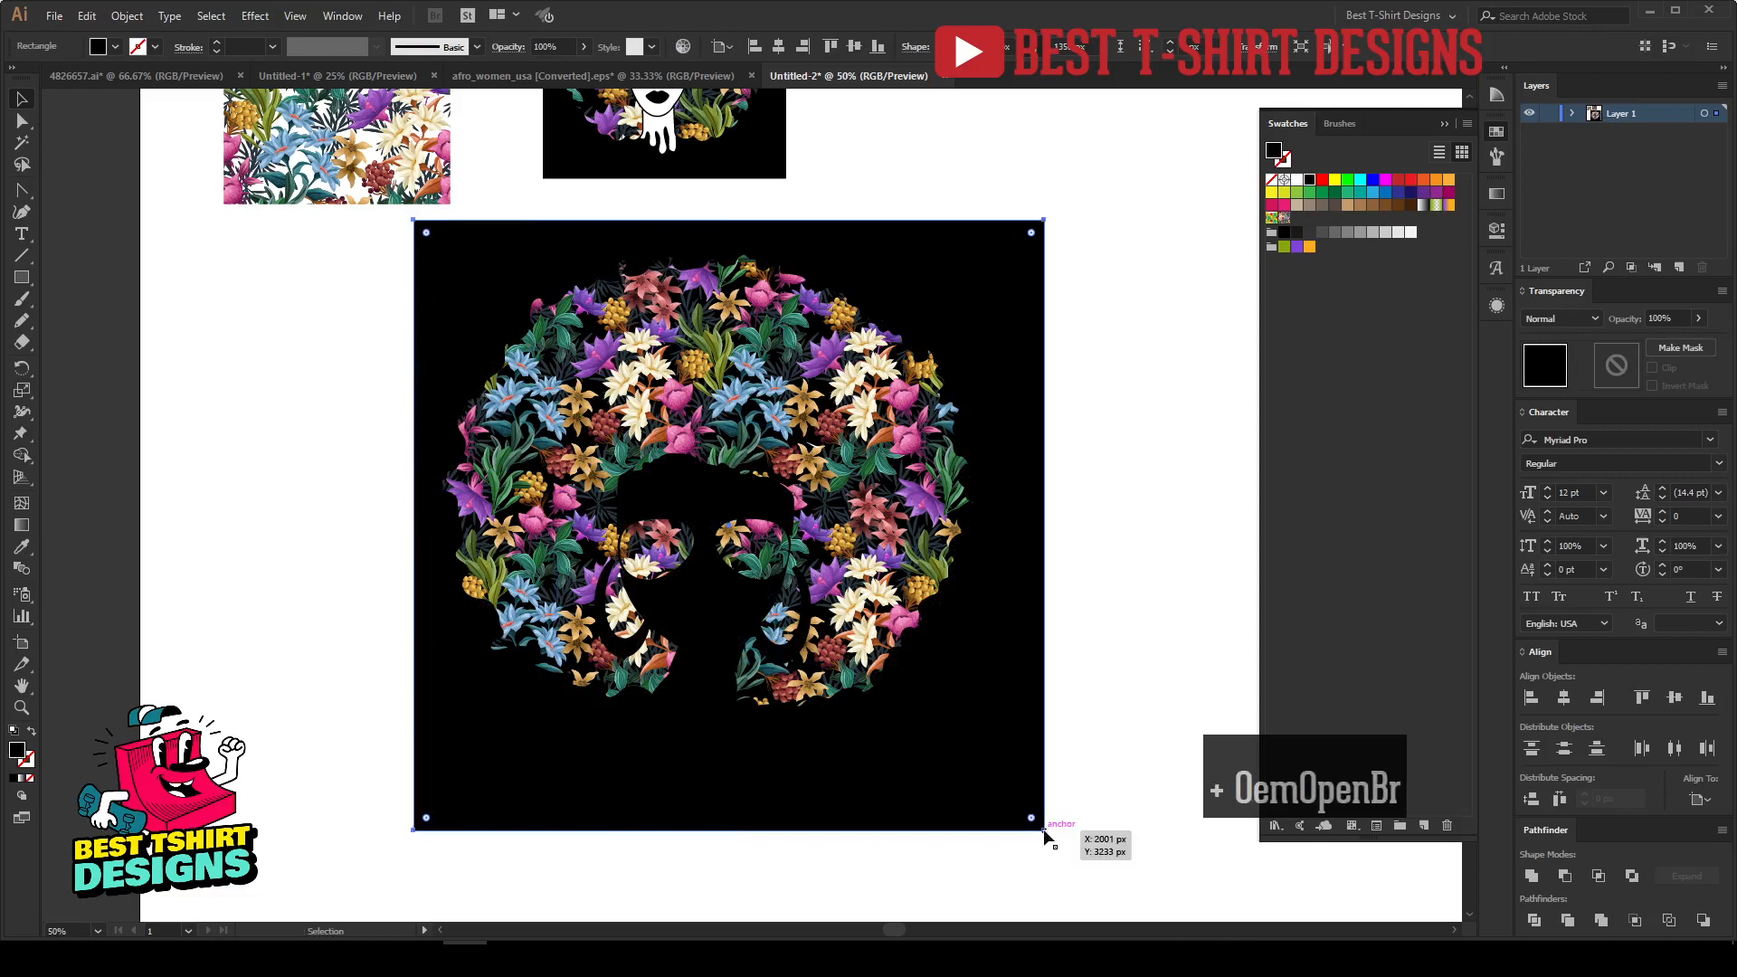
click(1150, 642)
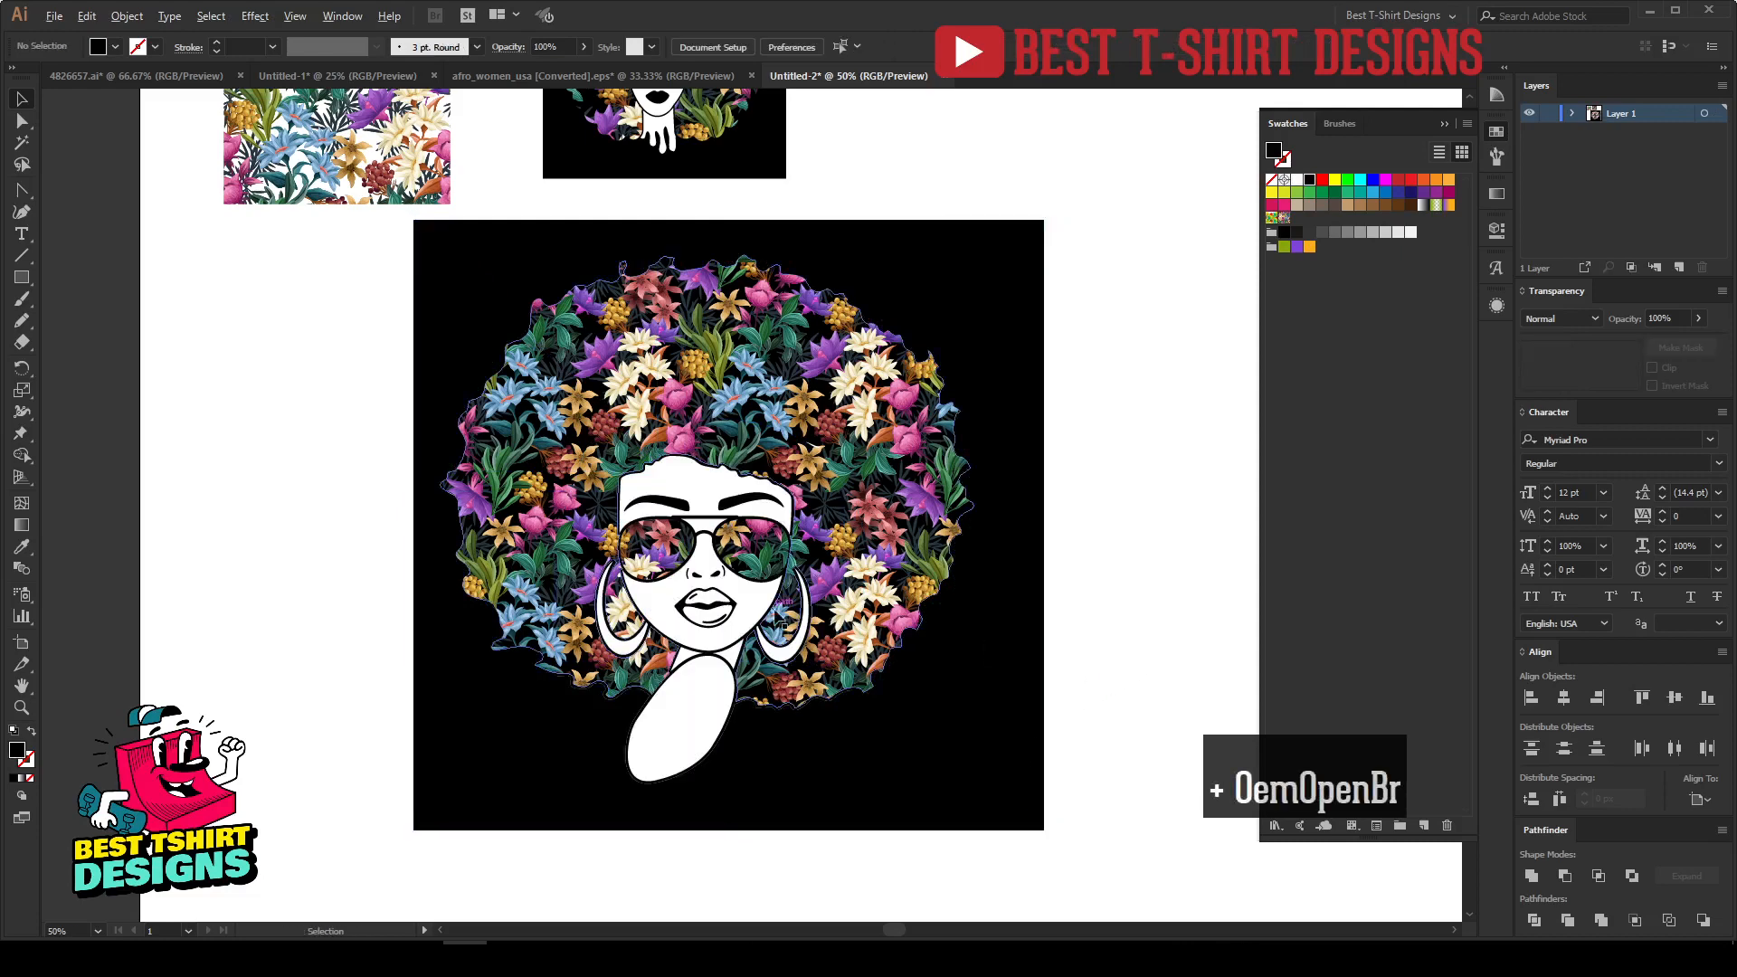
scroll(775, 608, up, 1)
scroll(1148, 546, up, 1)
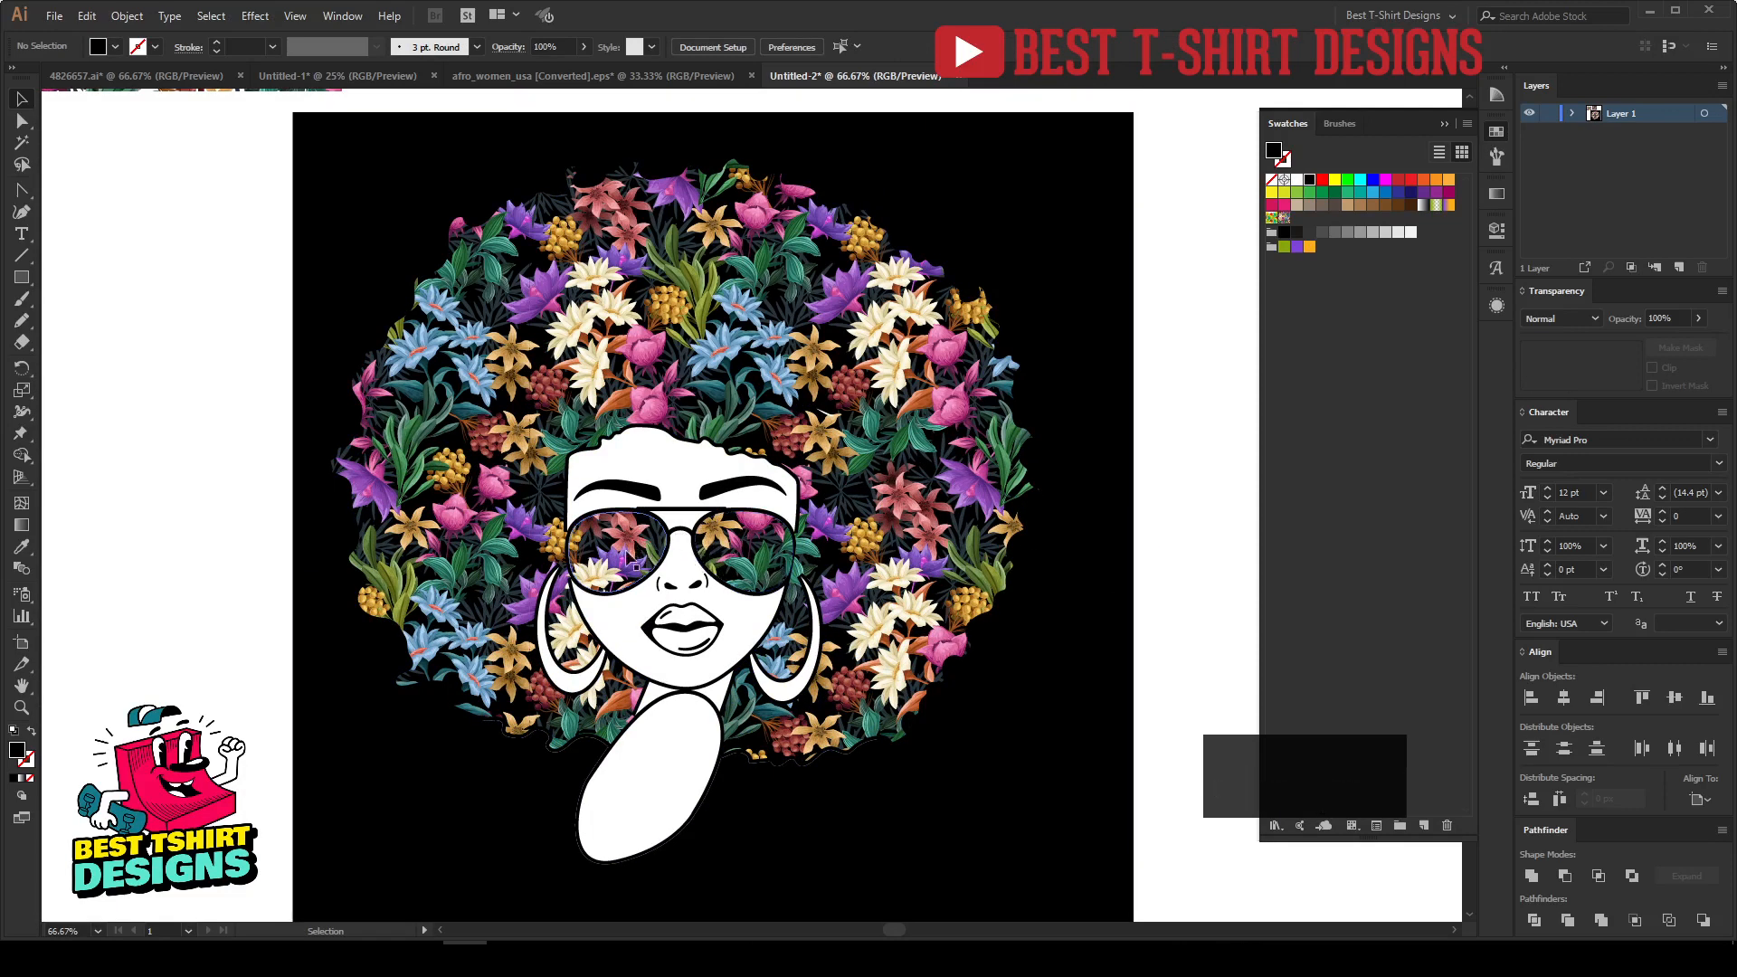
Try filling the sunglasses lenses with white sampled from the shoulder and undo the fill.
click(743, 550)
key(i)
click(684, 731)
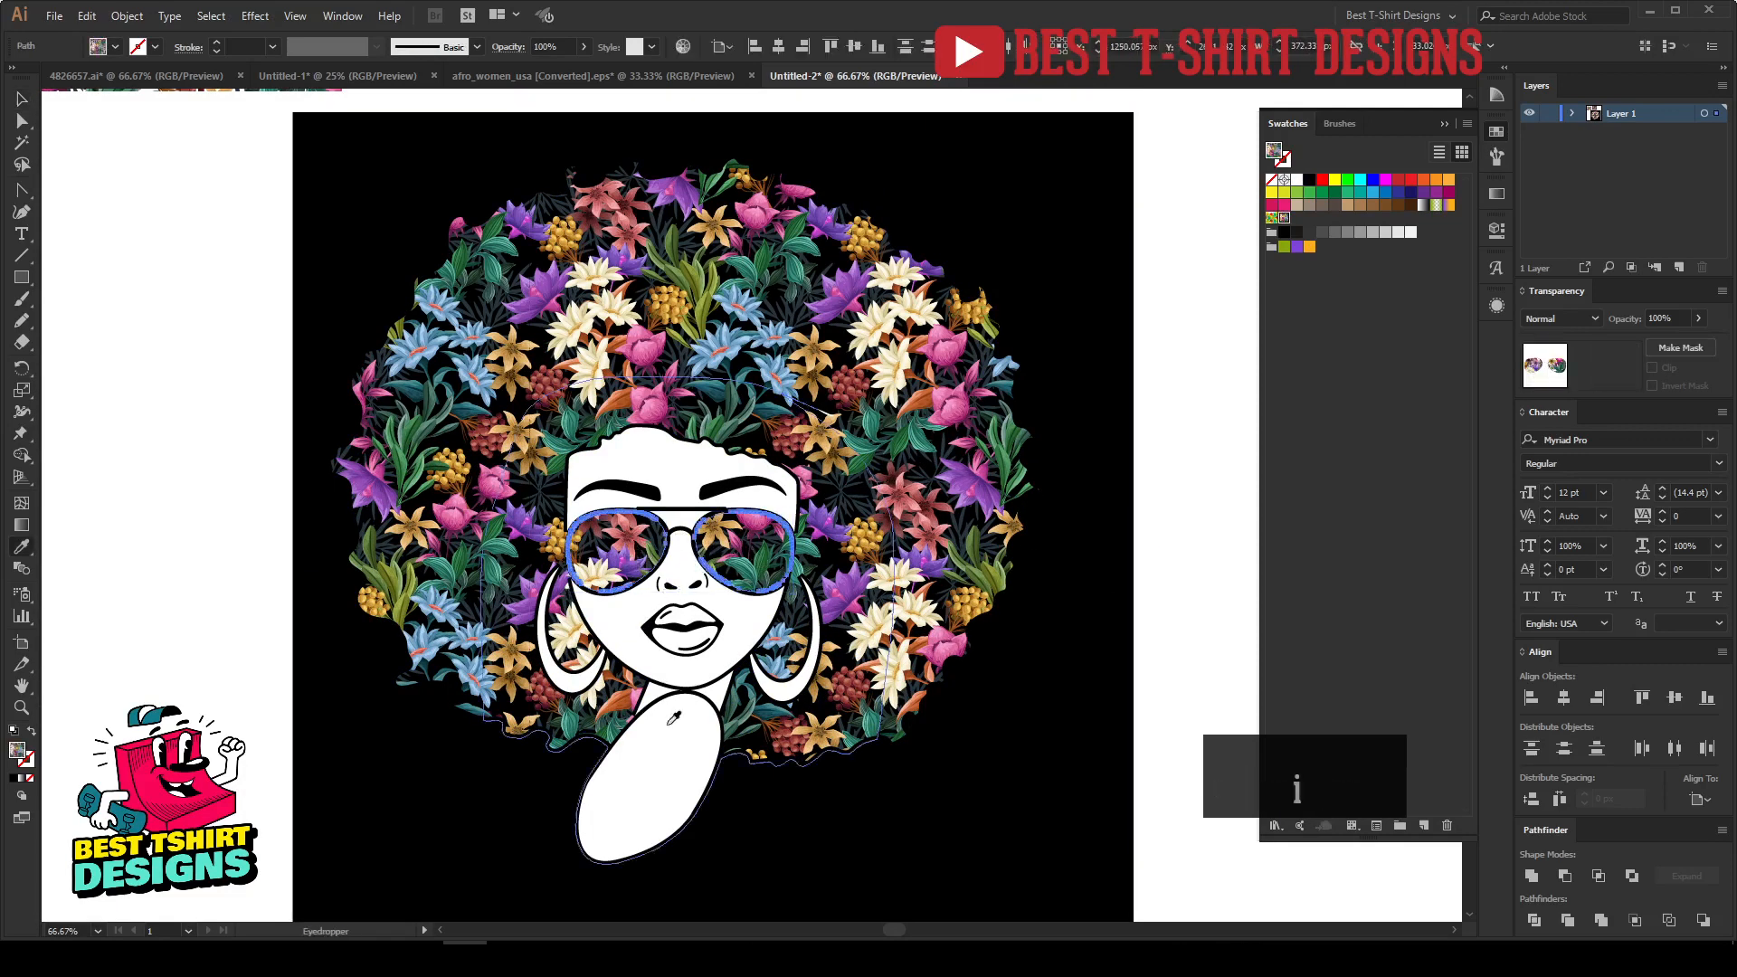
key(v)
scroll(738, 645, down, 1)
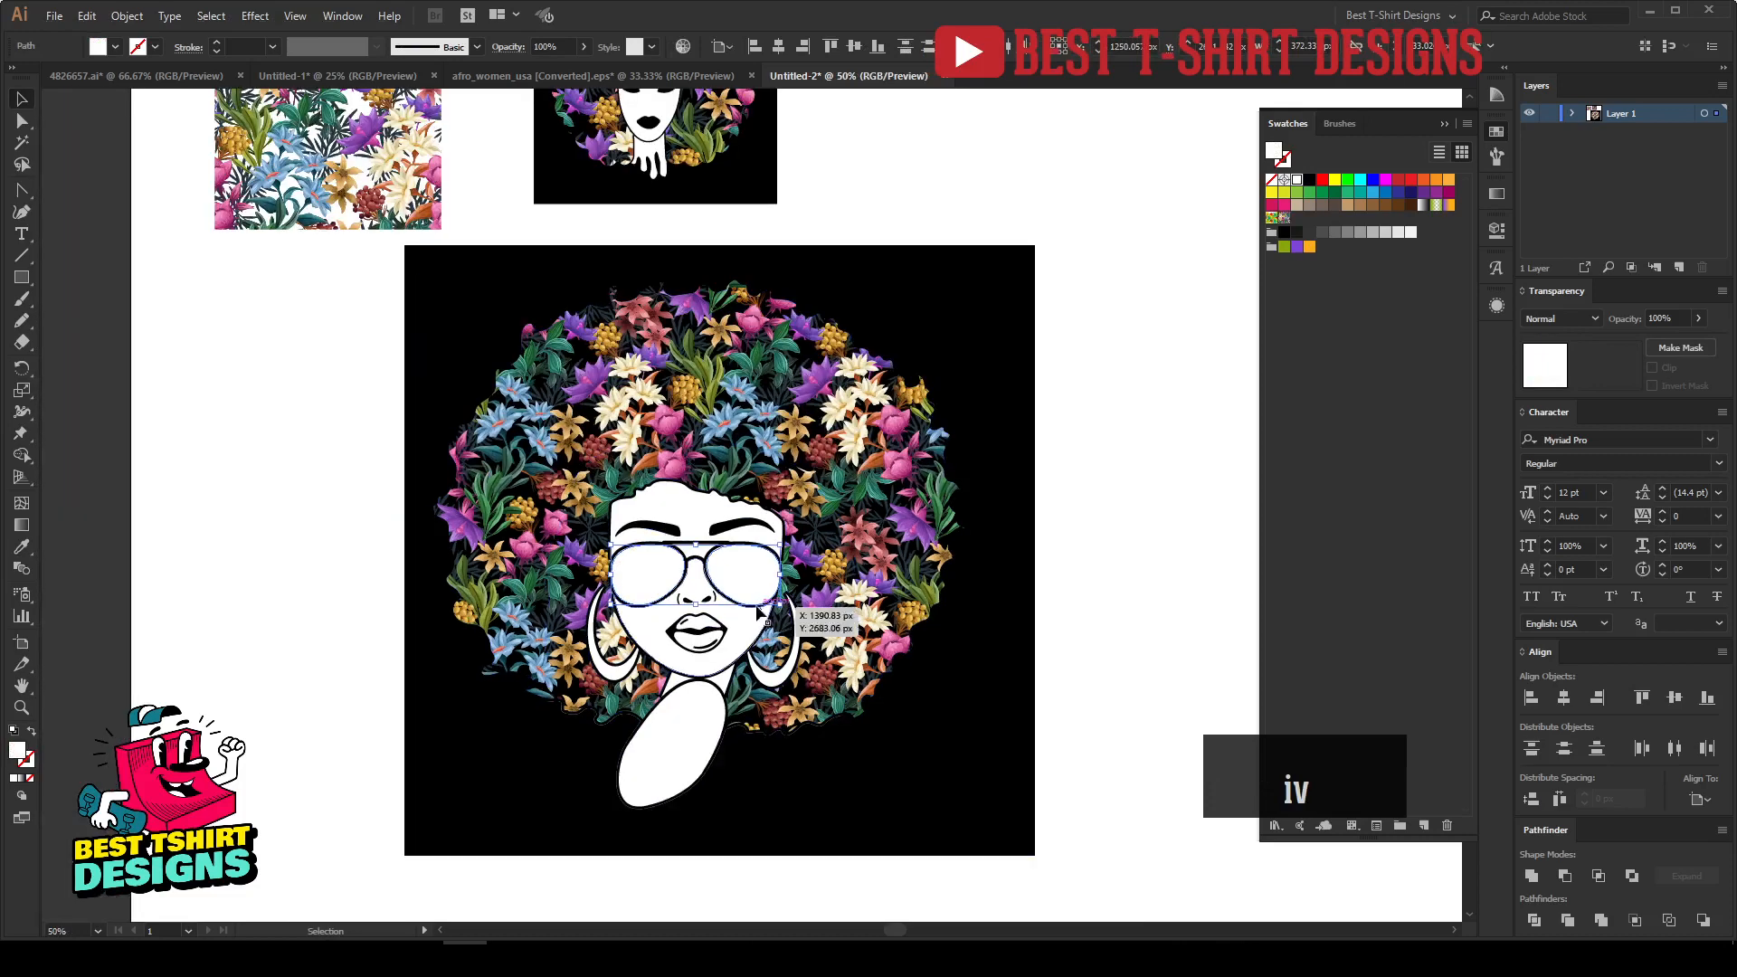
key(ctrl+z)
click(1089, 644)
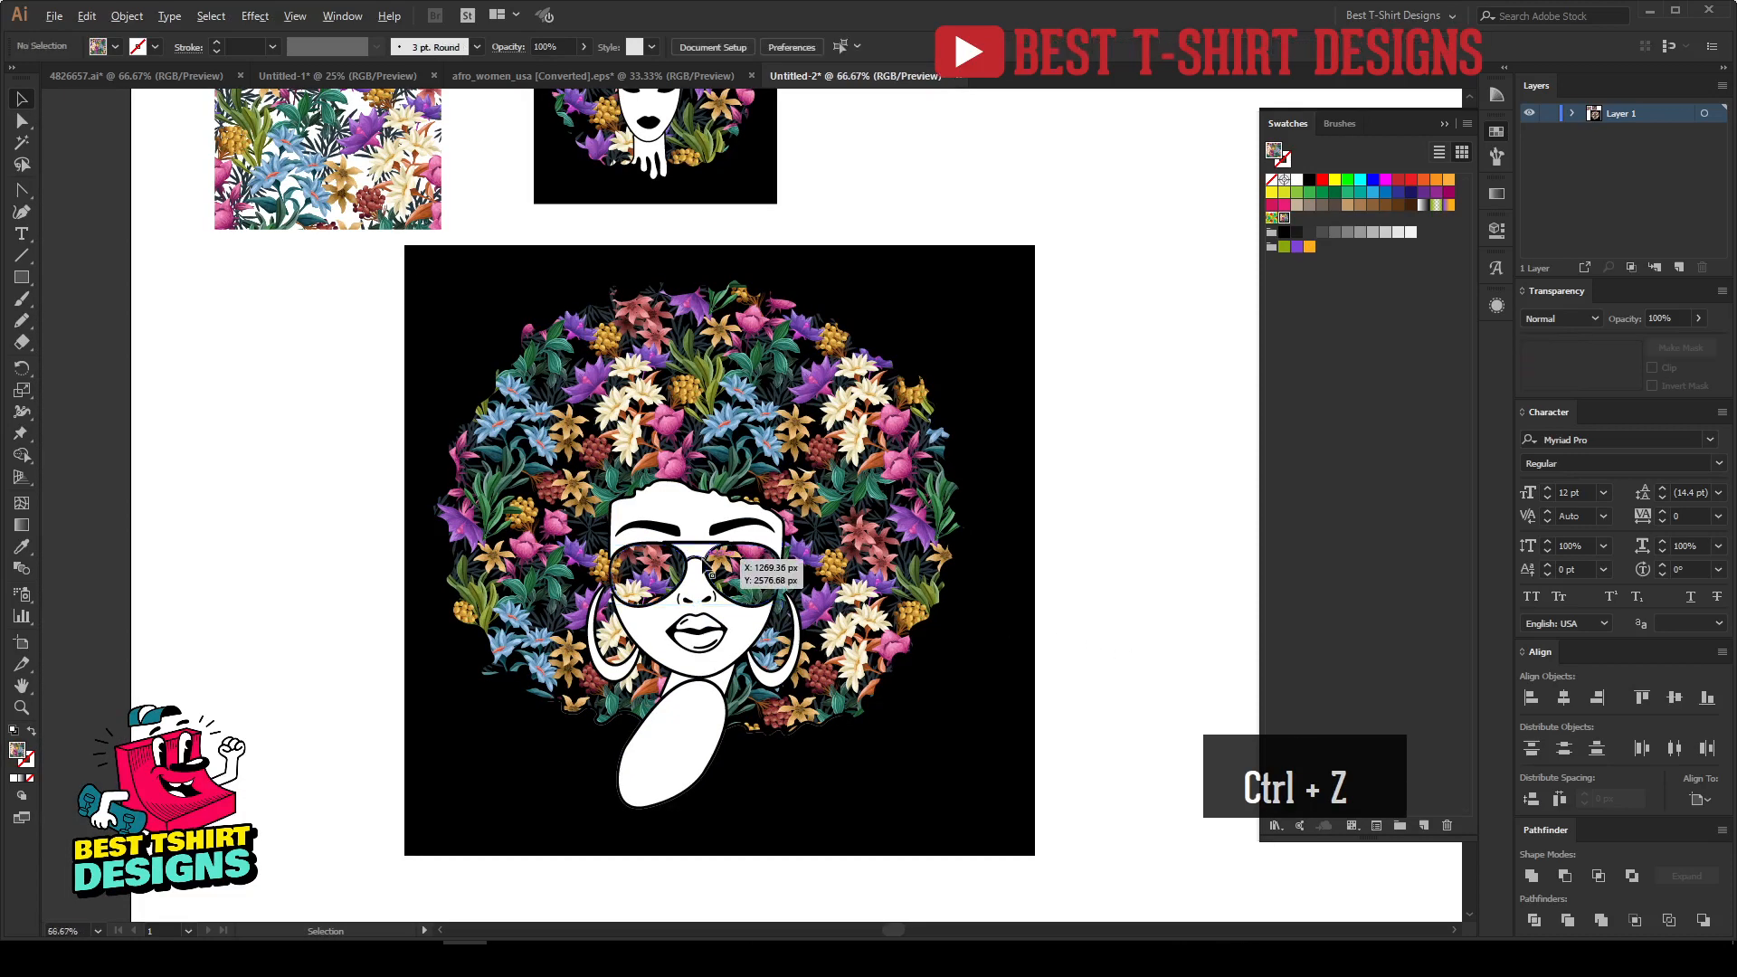
Examine the outer edges of the floral hair against the black background.
scroll(700, 558, up, 1)
scroll(194, 429, up, 3)
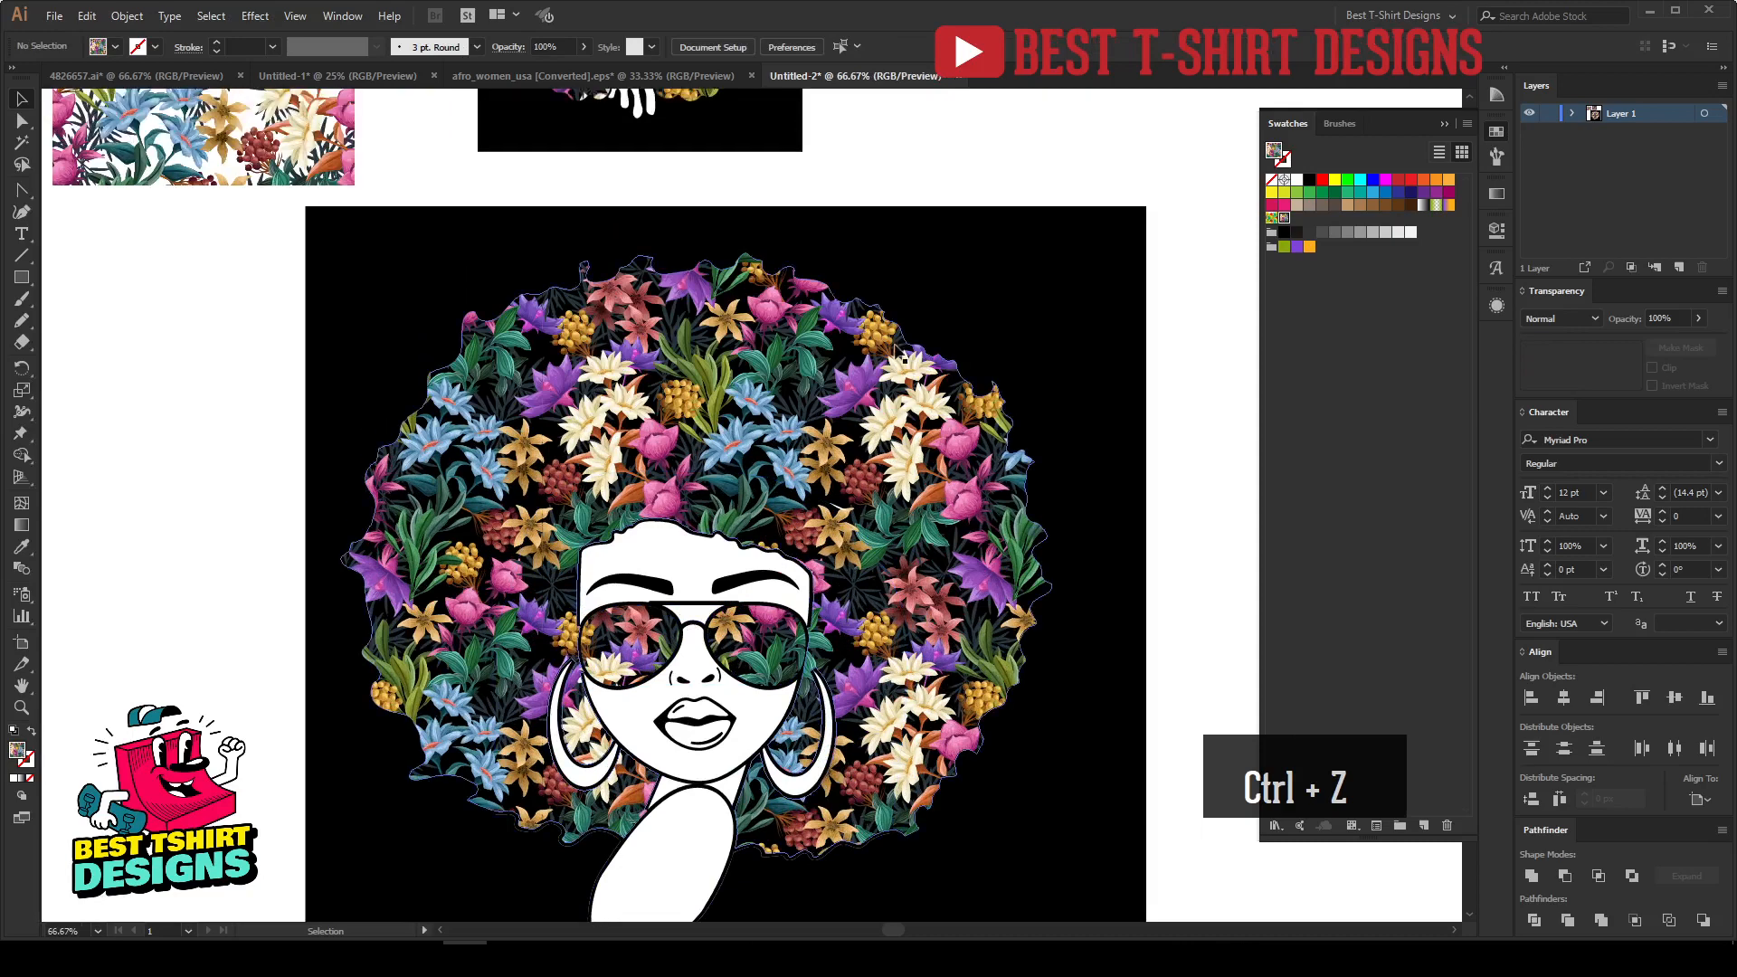
scroll(986, 379, up, 2)
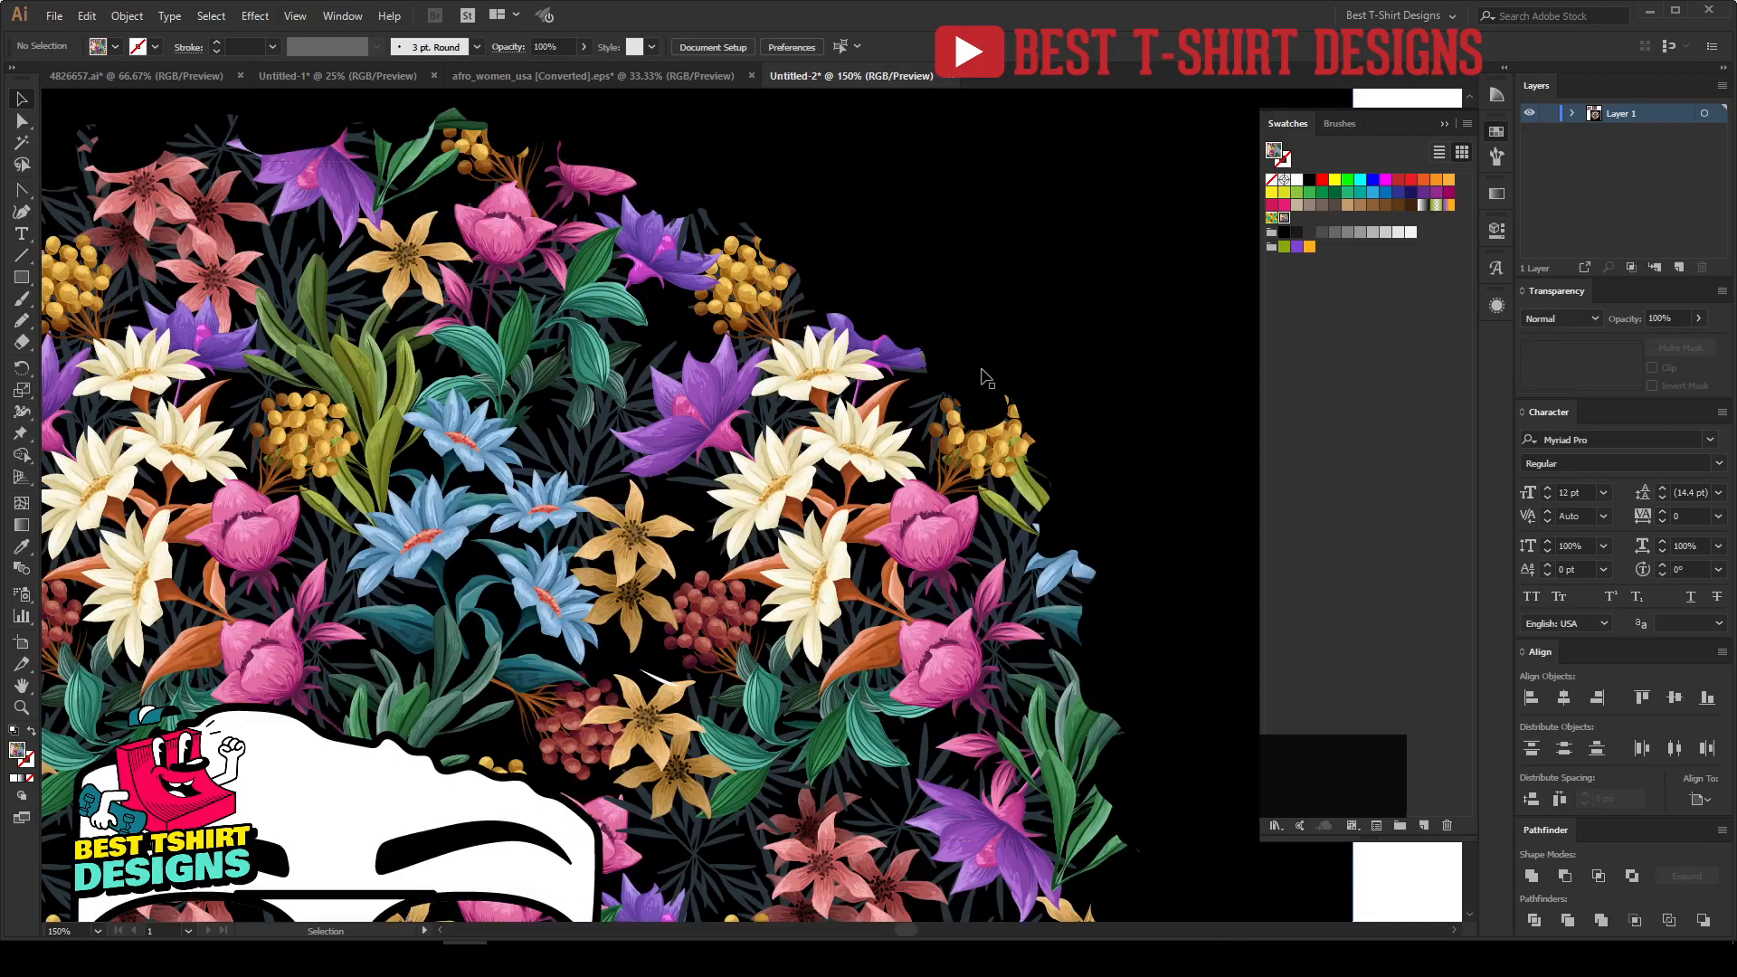
scroll(944, 487, down, 1)
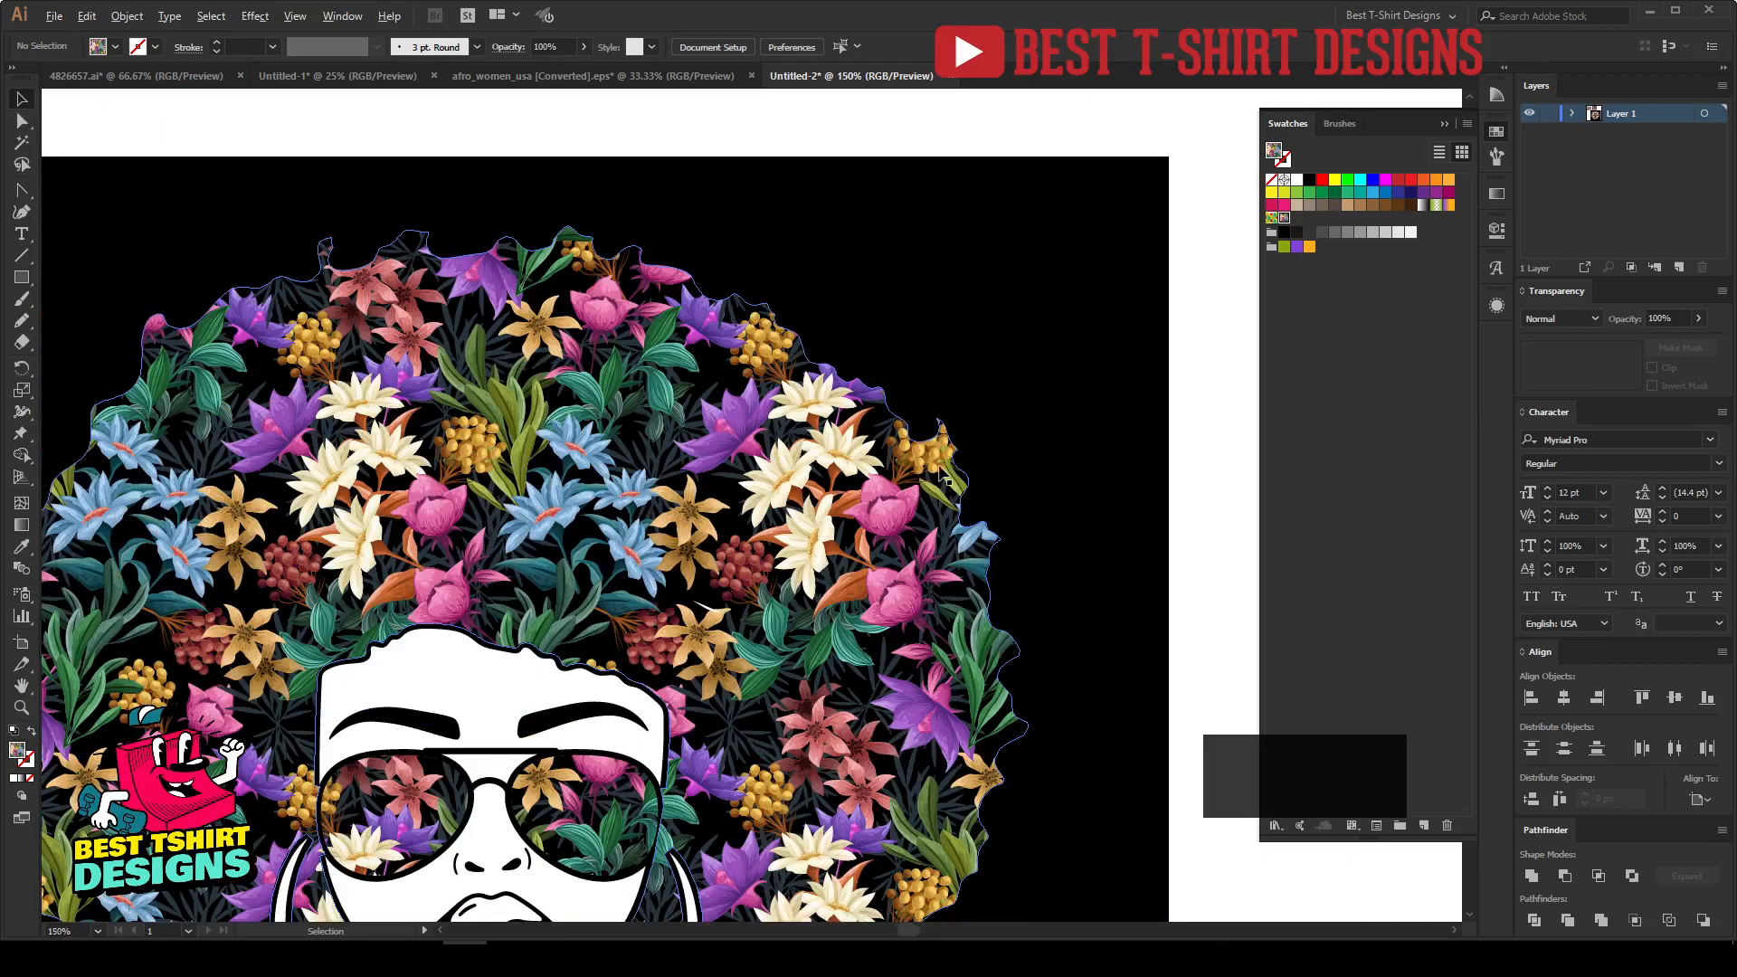
scroll(944, 477, up, 1)
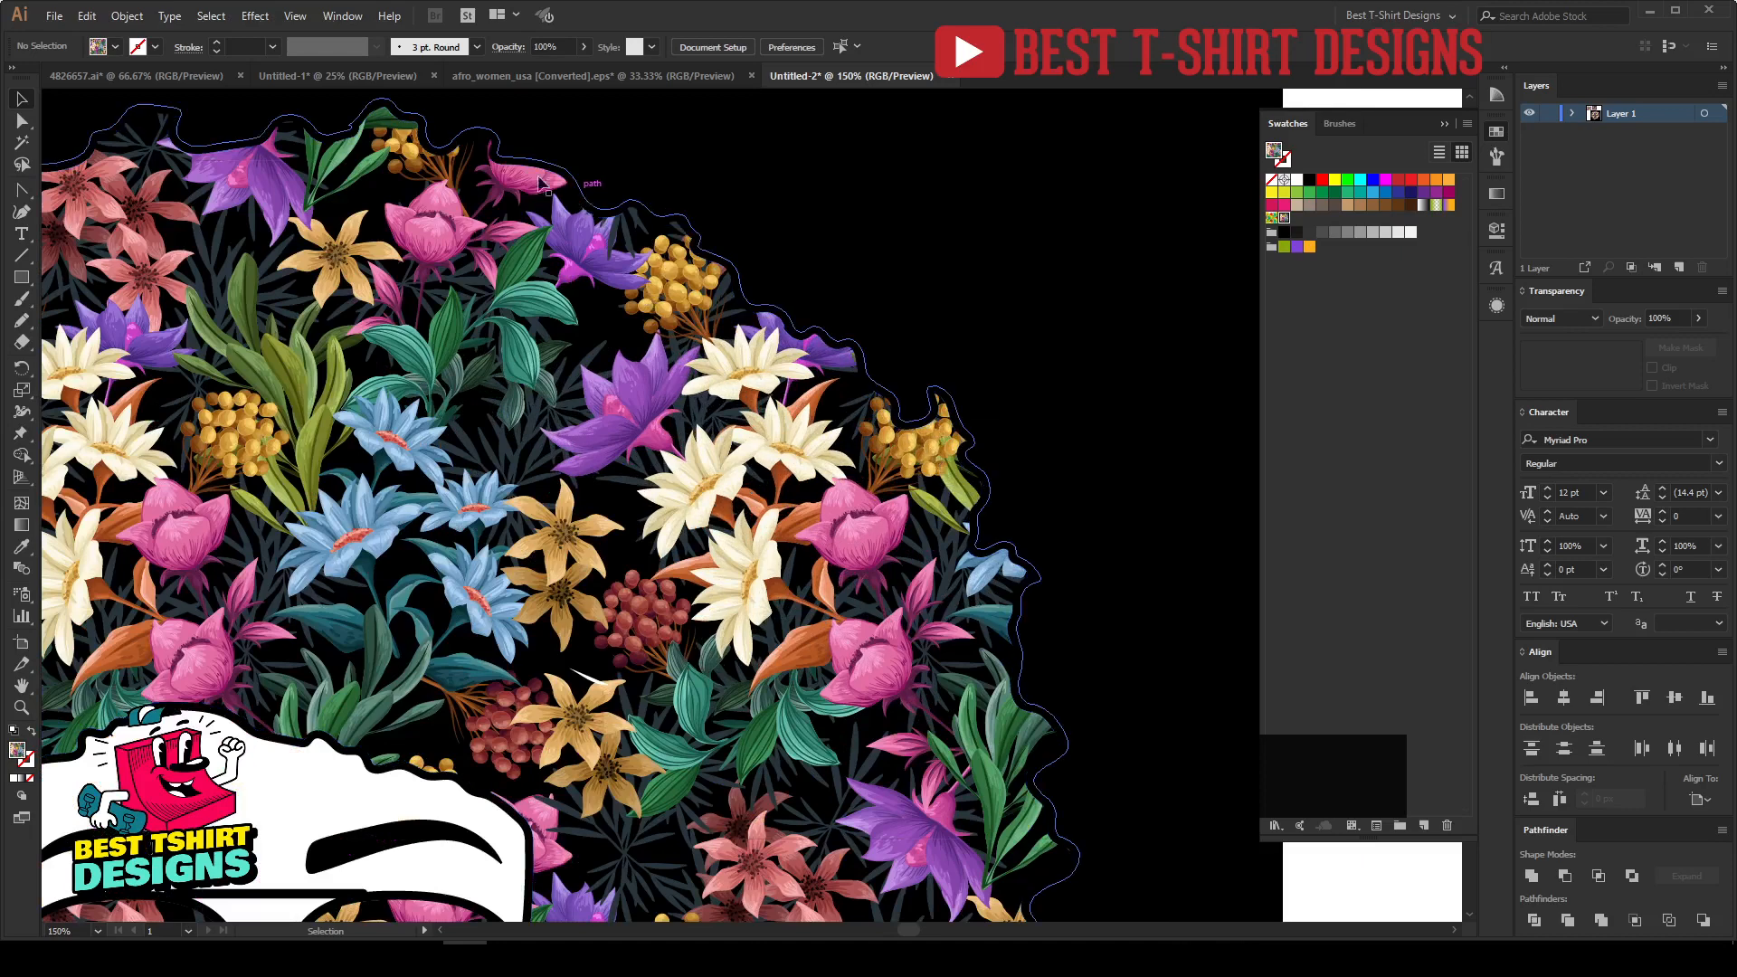
scroll(950, 647, down, 1)
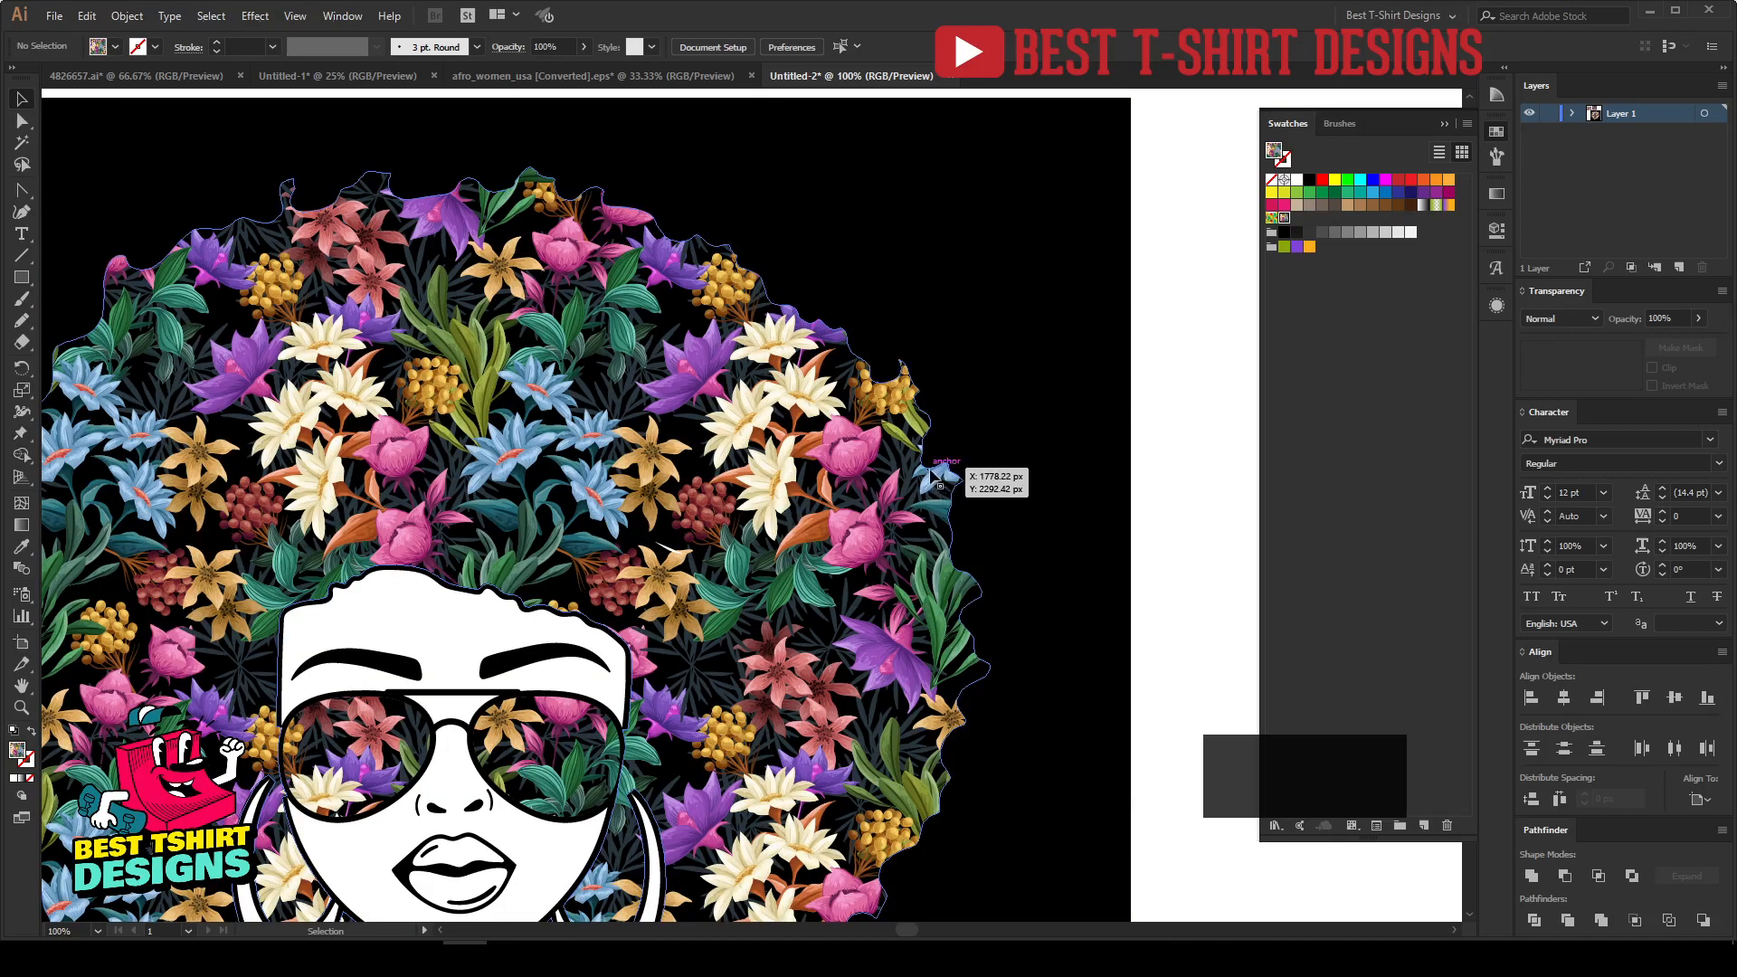
scroll(941, 480, down, 2)
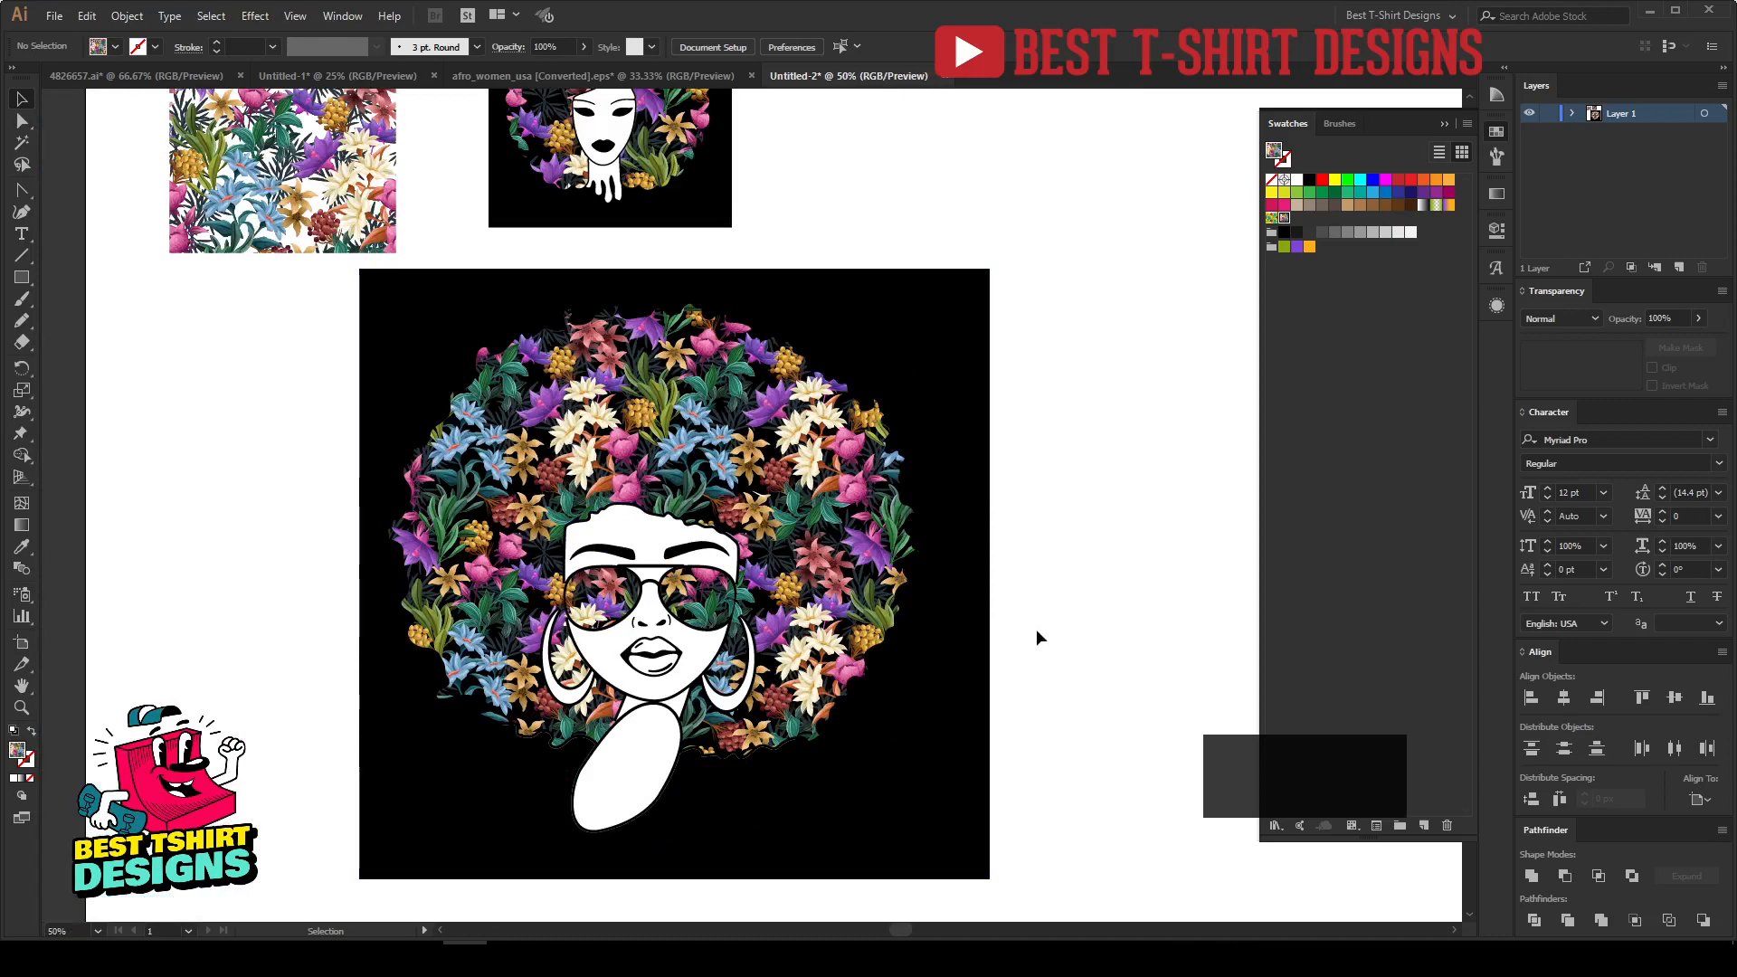
Leave the hair shape's isolation mode and delete the black background rectangle.
click(914, 570)
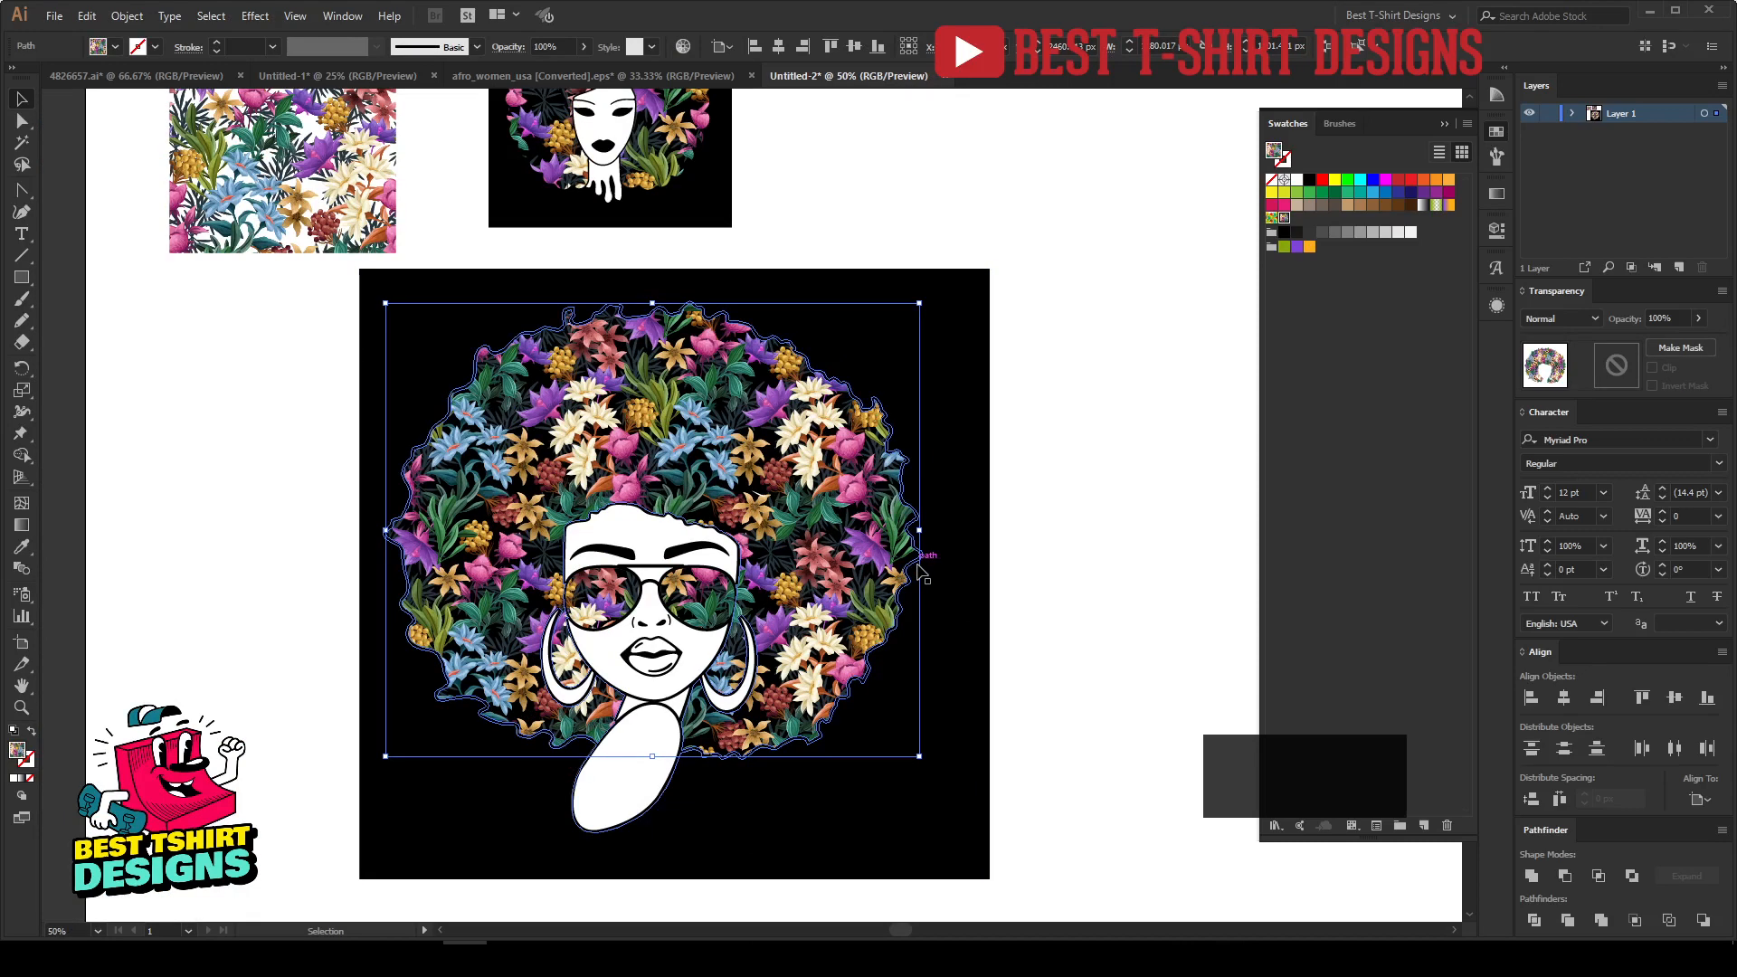
double_click(918, 570)
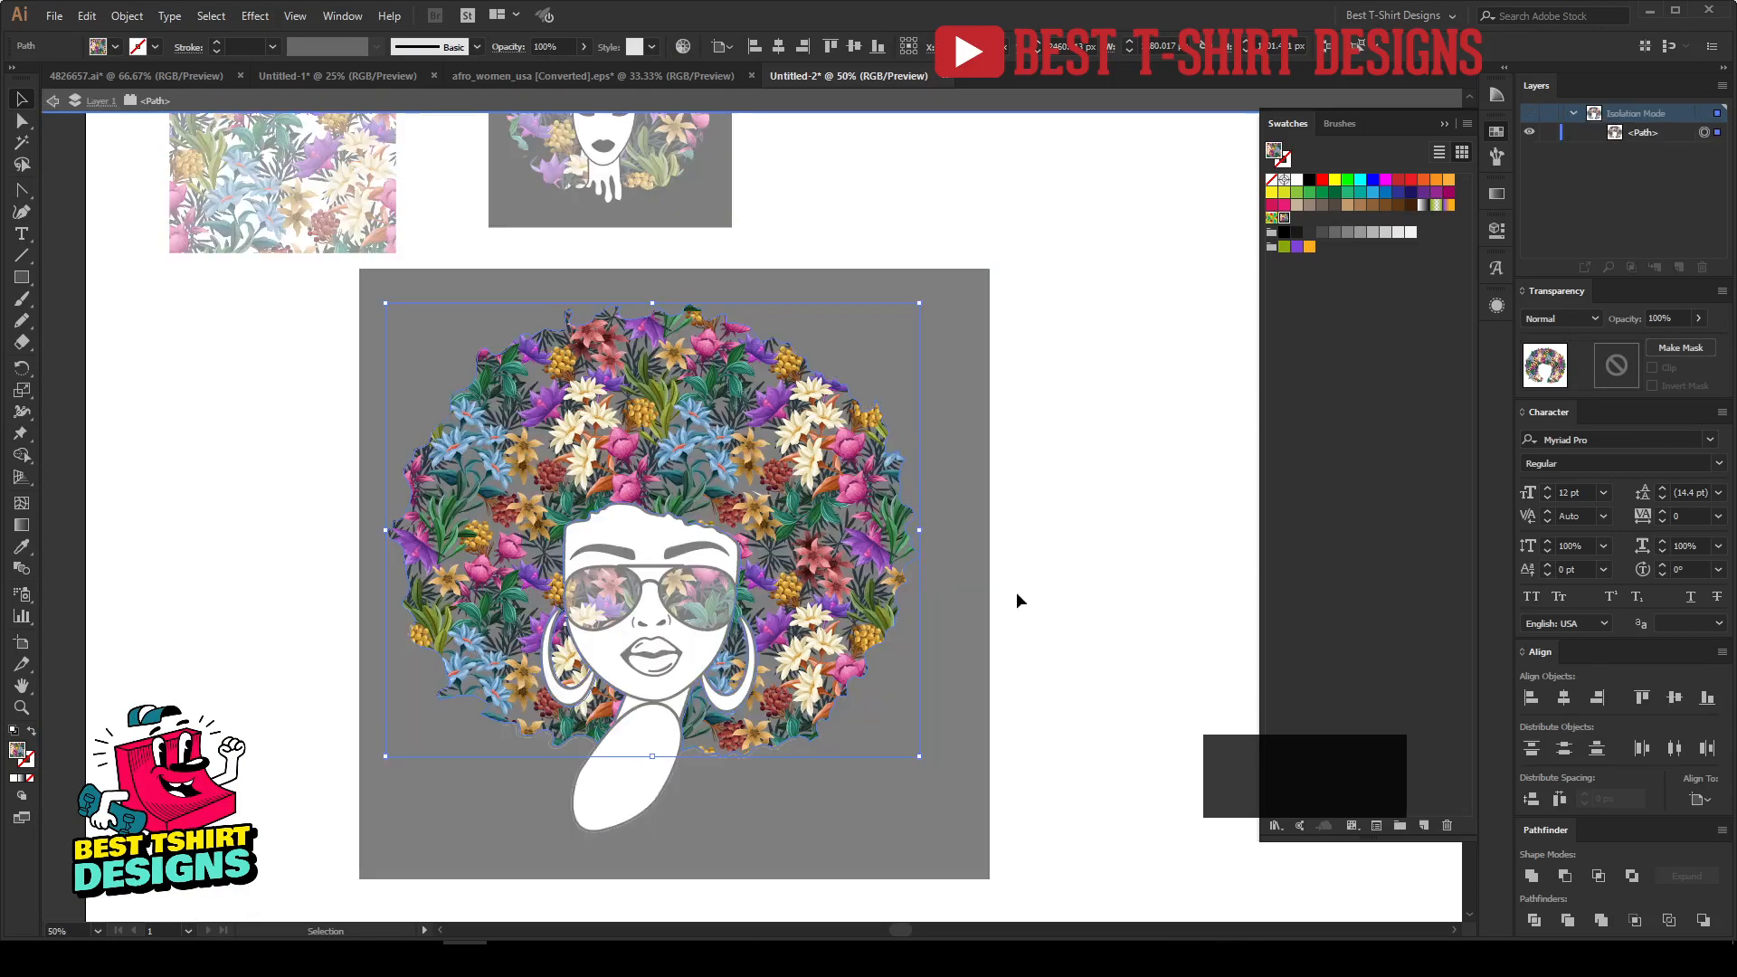
double_click(1017, 592)
click(925, 680)
key(Delete)
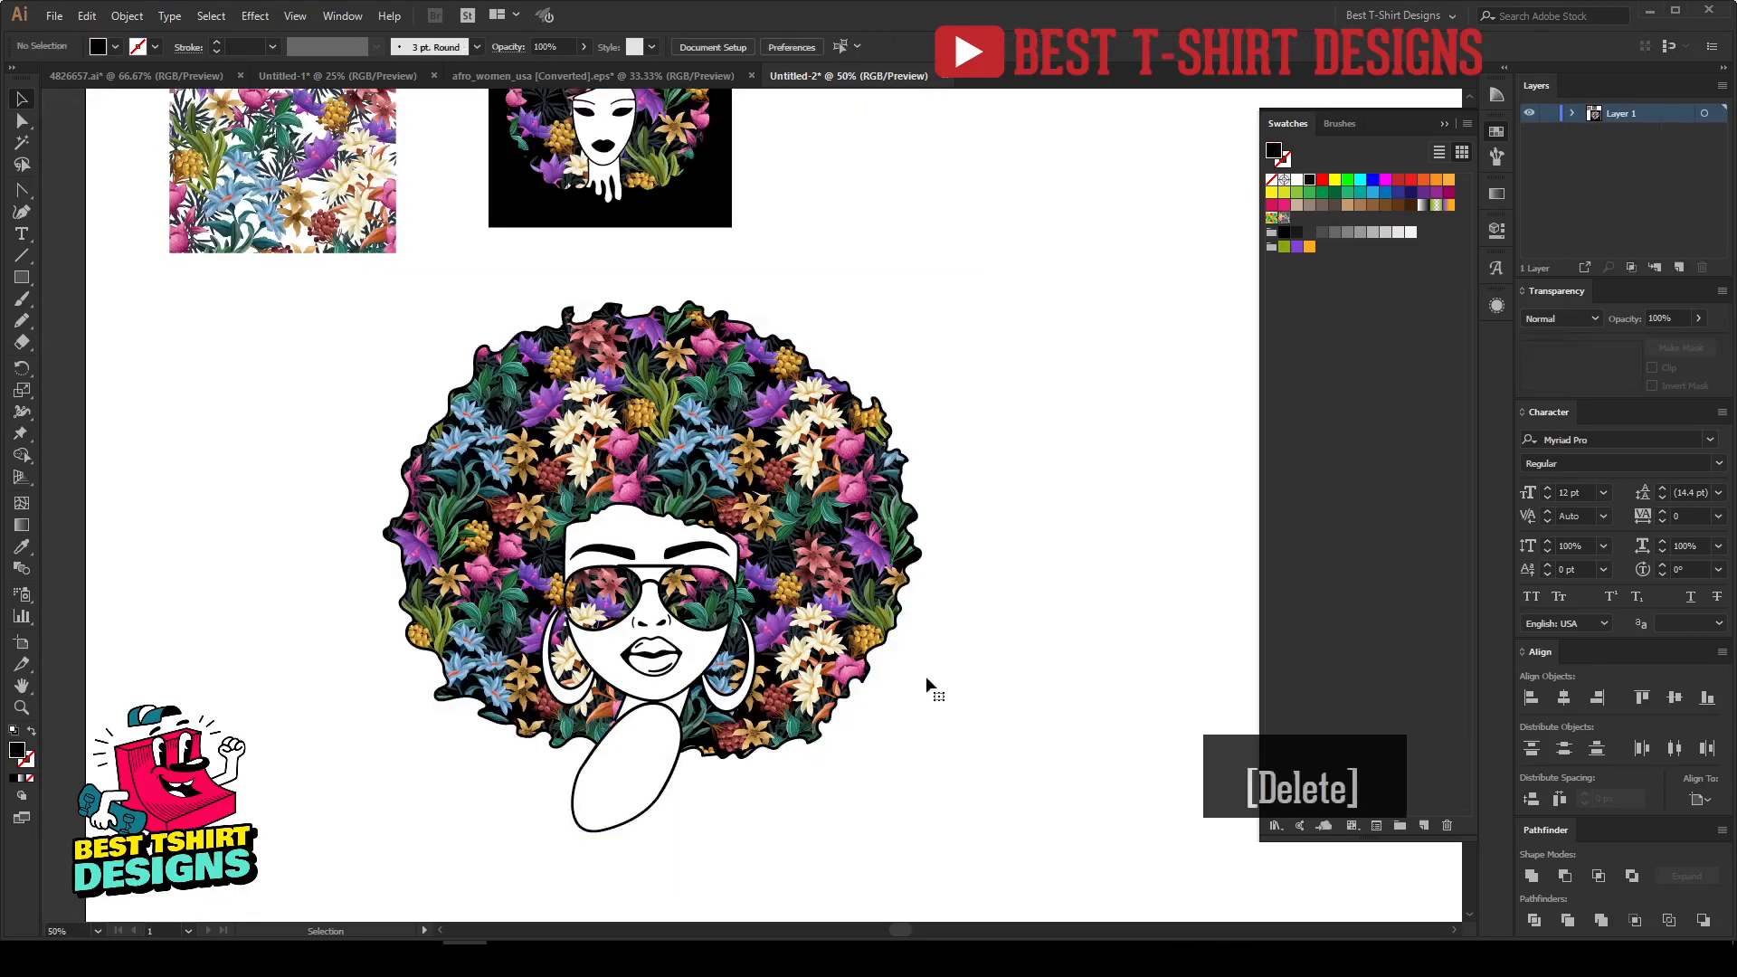
Isolate the black line-art group of the woman and delete all of its contents.
scroll(784, 777, up, 3)
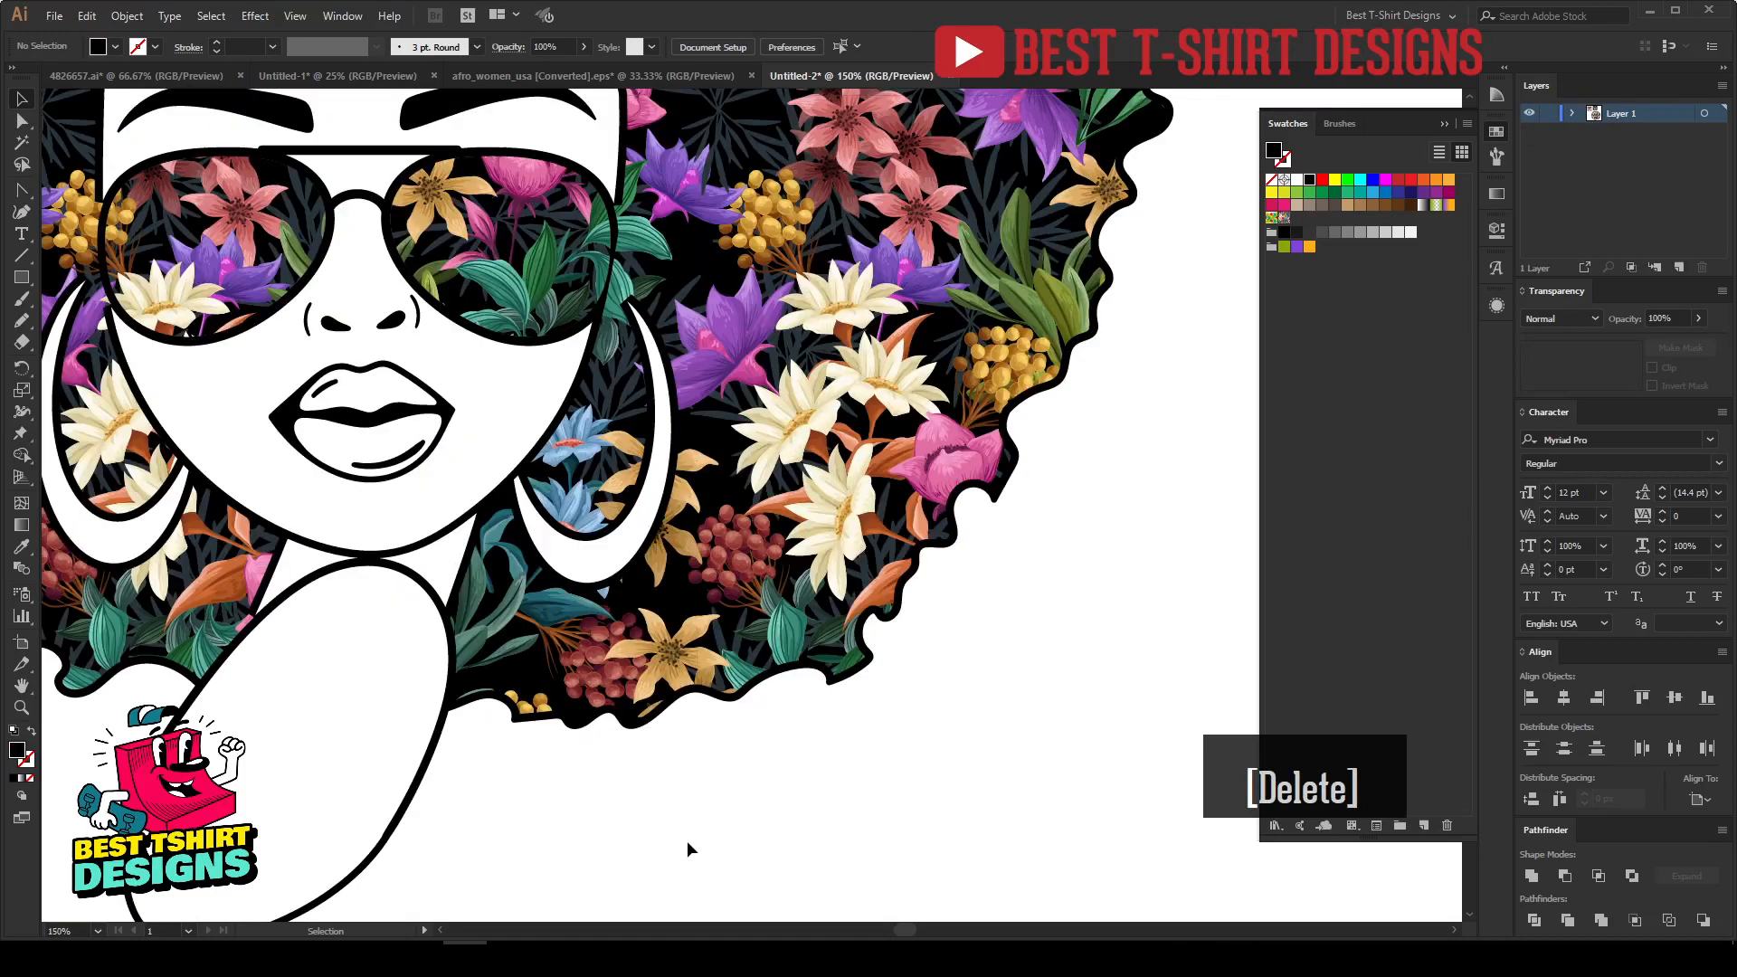
double_click(731, 706)
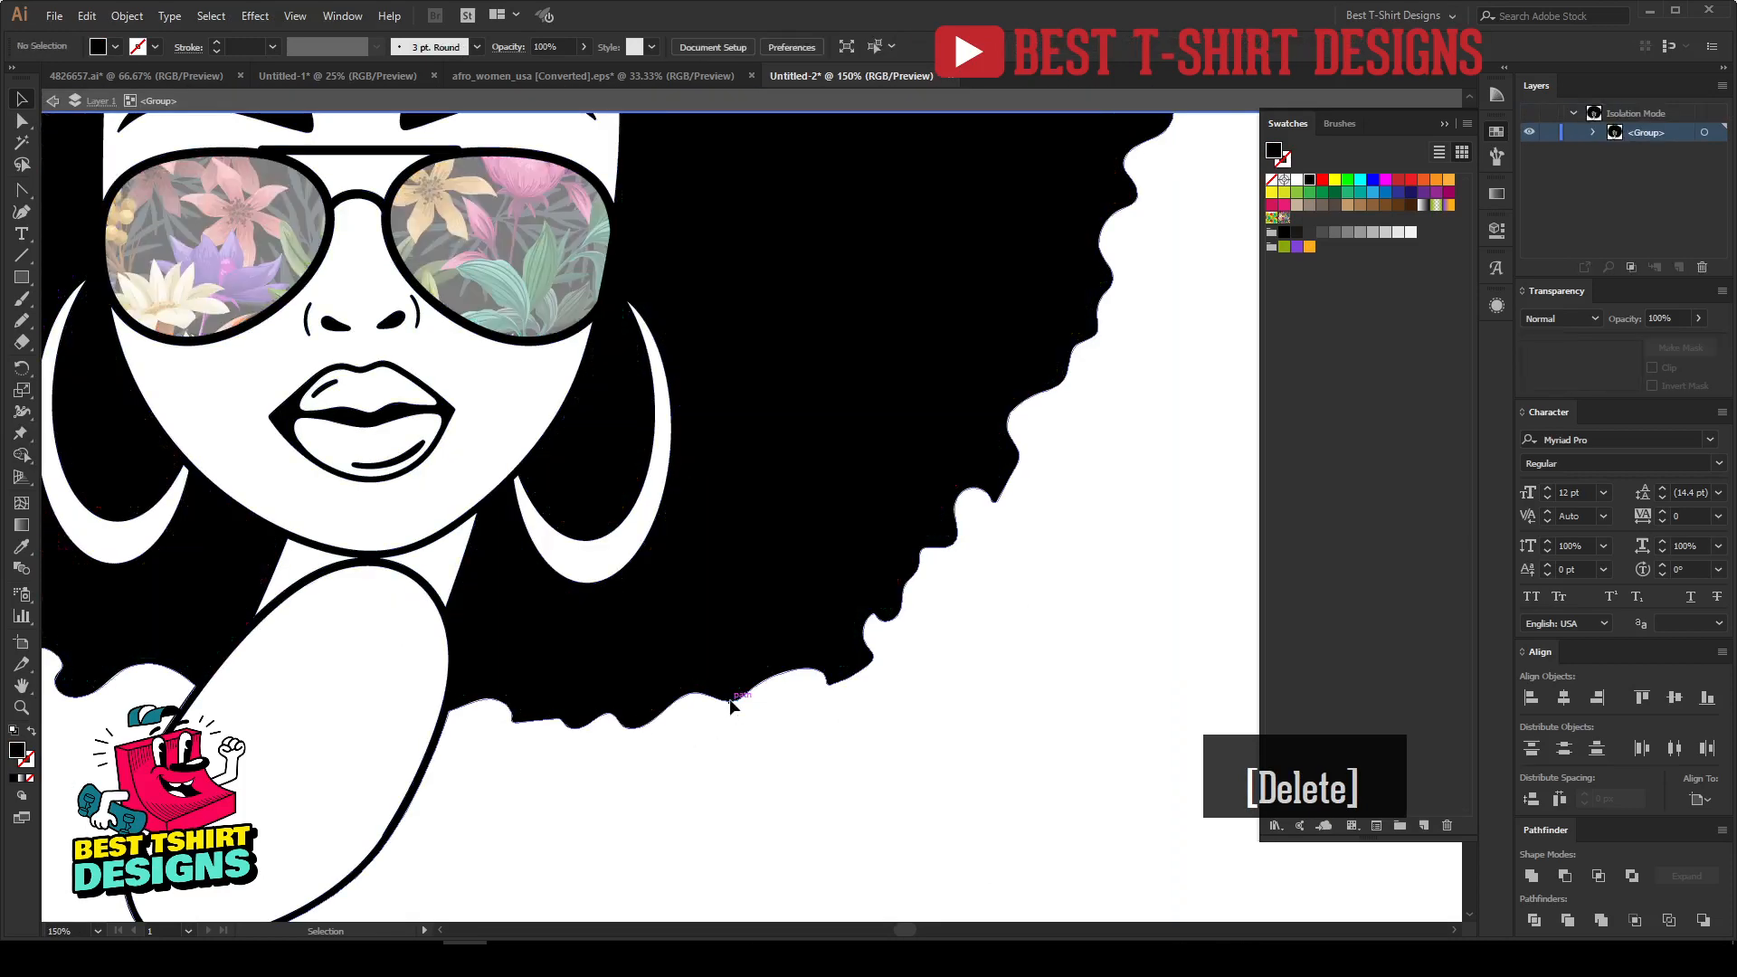
key(ctrl+0)
key(ctrl+a)
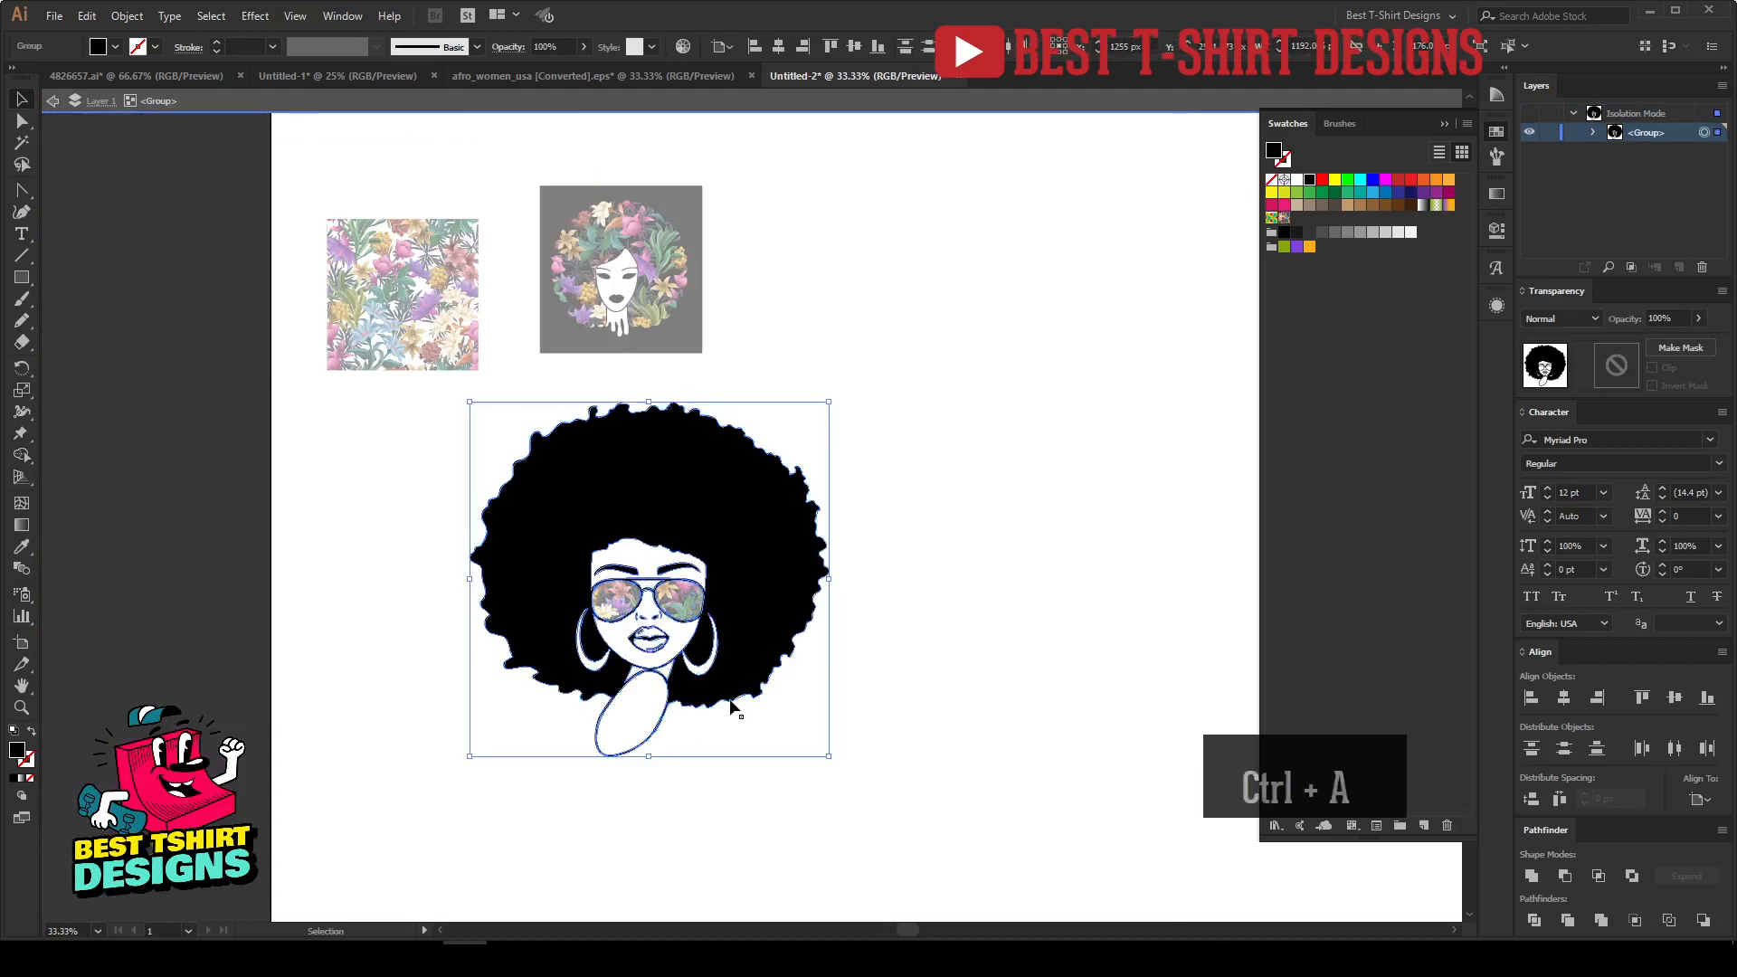
key(Delete)
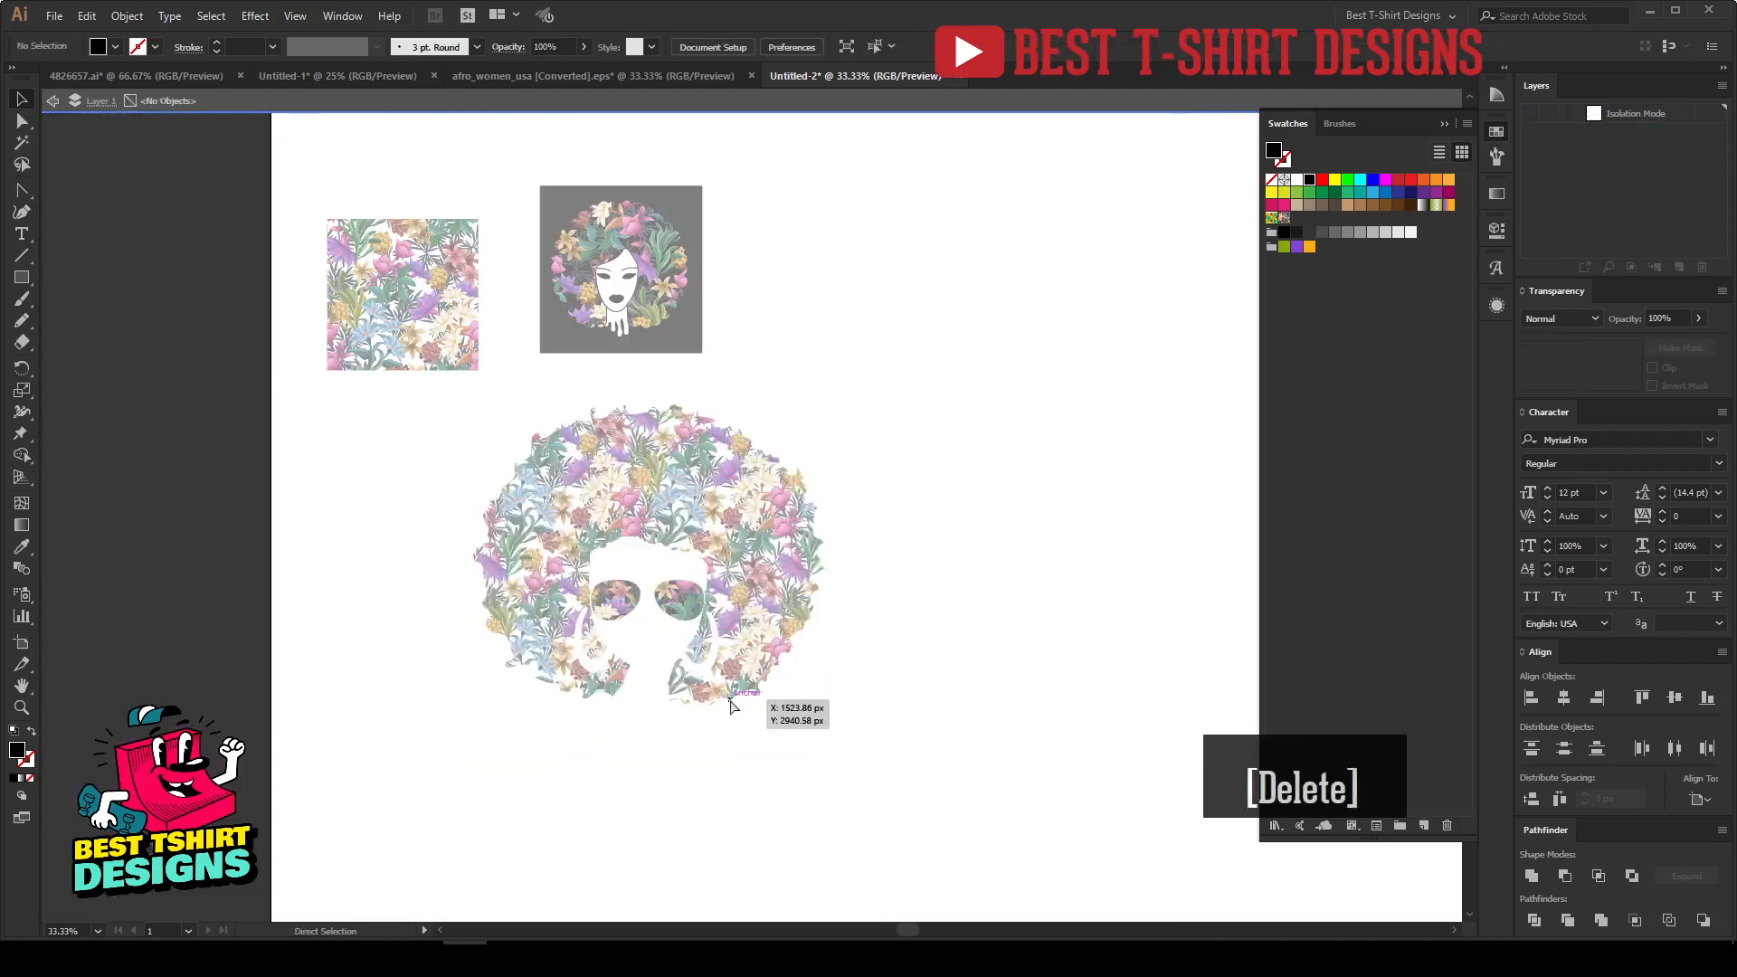
Undo the deletion of the woman's black line-art group and leave its isolation mode.
key(ctrl+z)
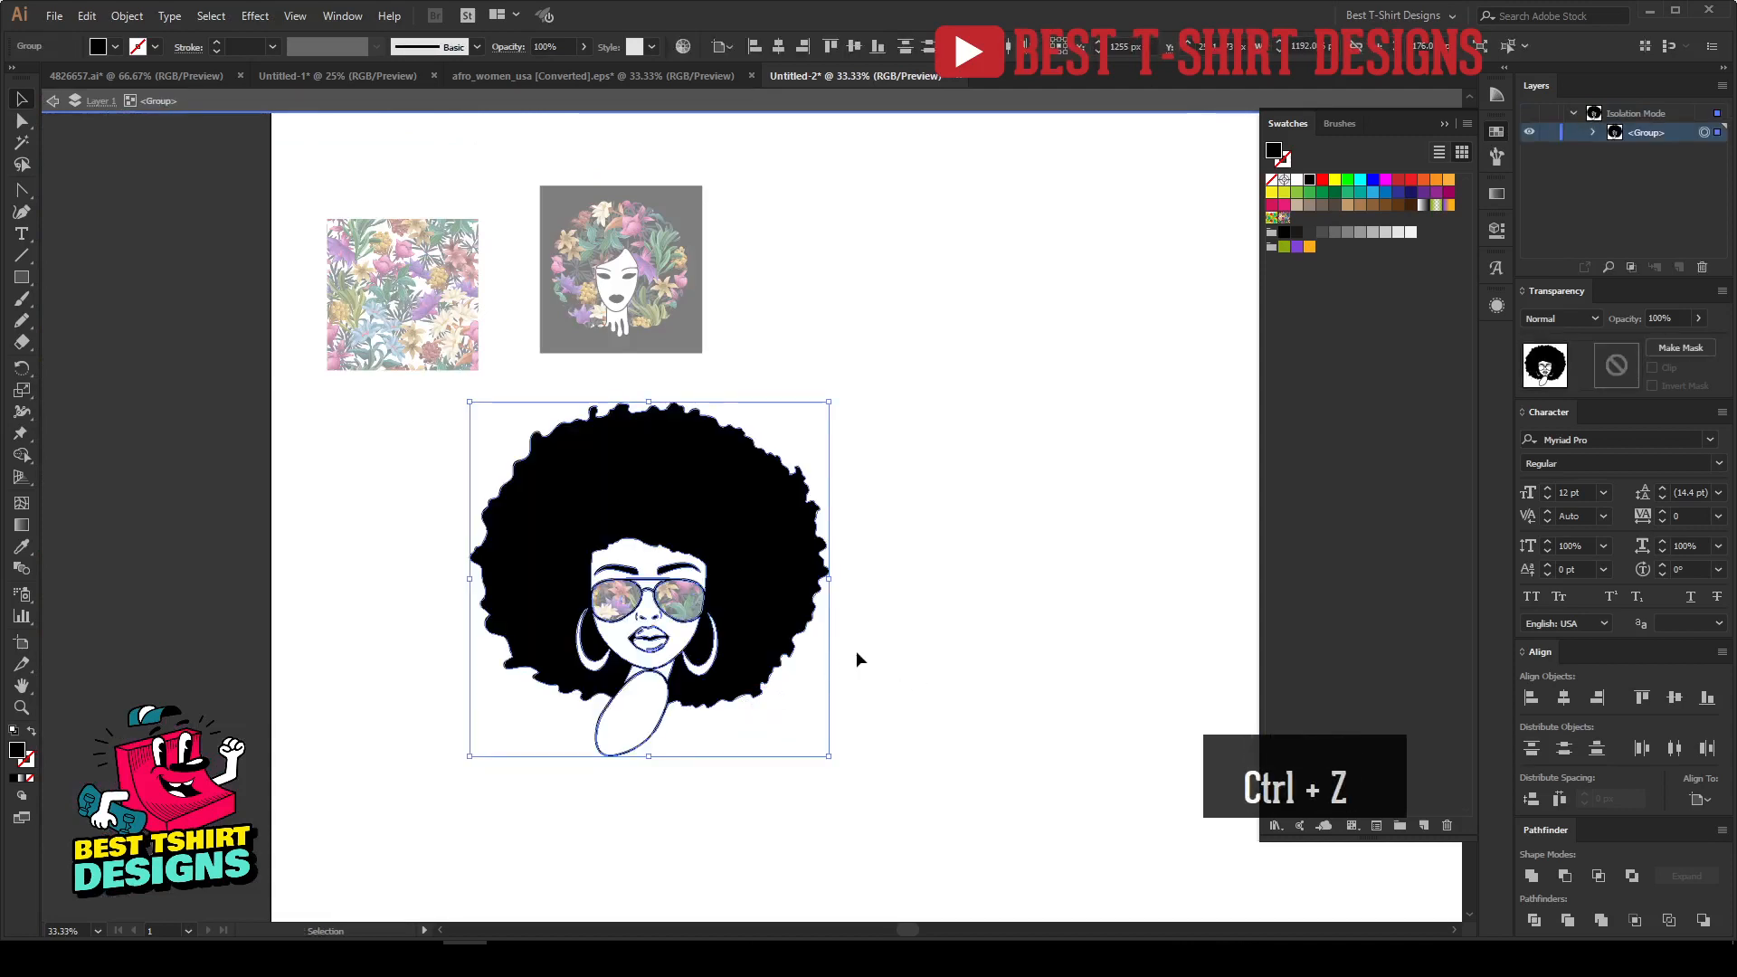
double_click(856, 650)
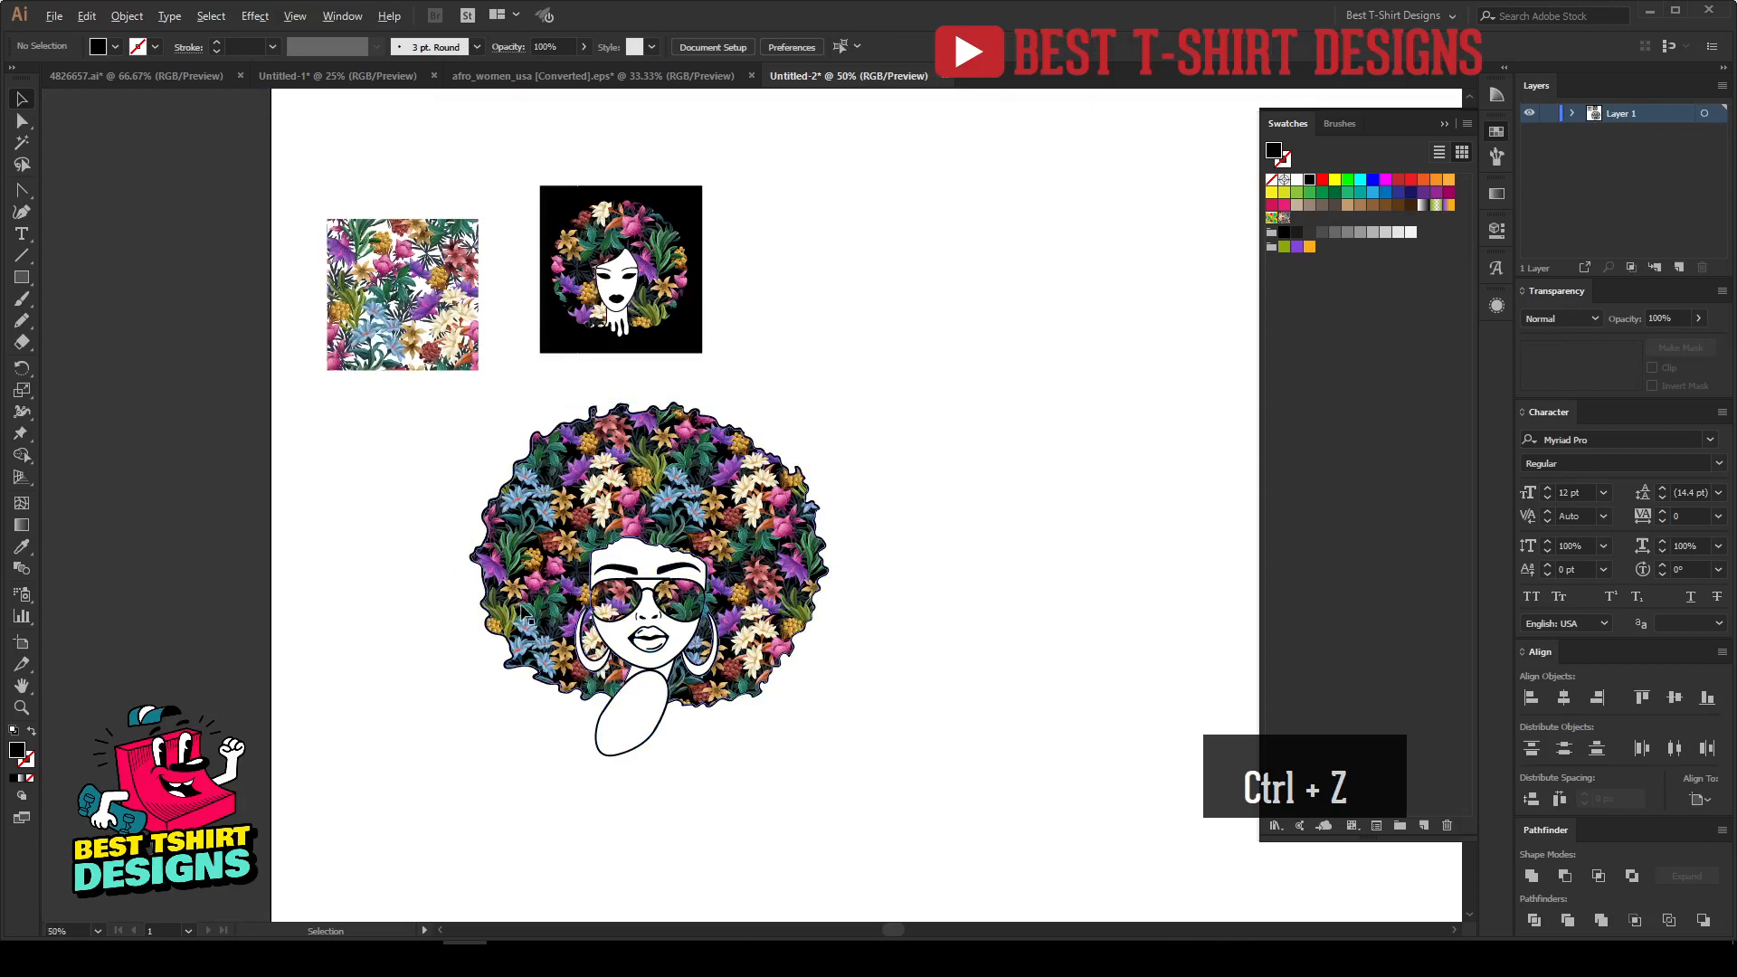
Open the floral pattern swatch for editing, copy its flower artwork group, and cancel the pattern editing.
scroll(521, 606, up, 1)
scroll(1032, 663, up, 2)
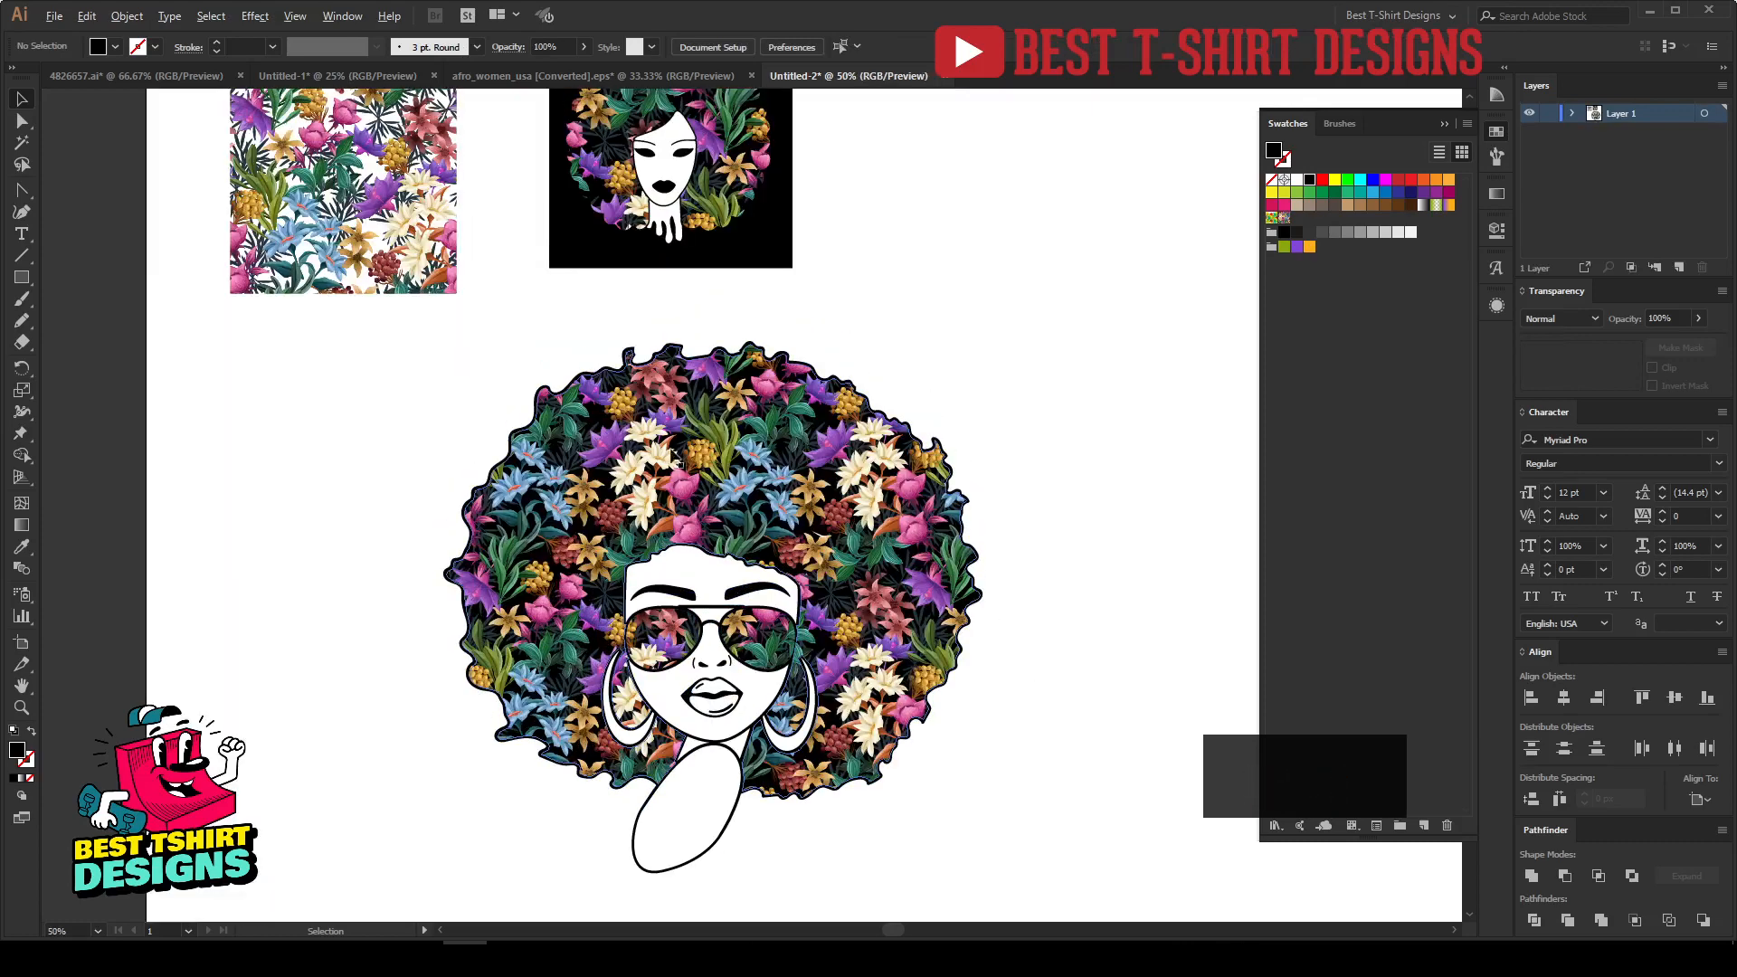
scroll(633, 425, up, 1)
scroll(507, 426, up, 2)
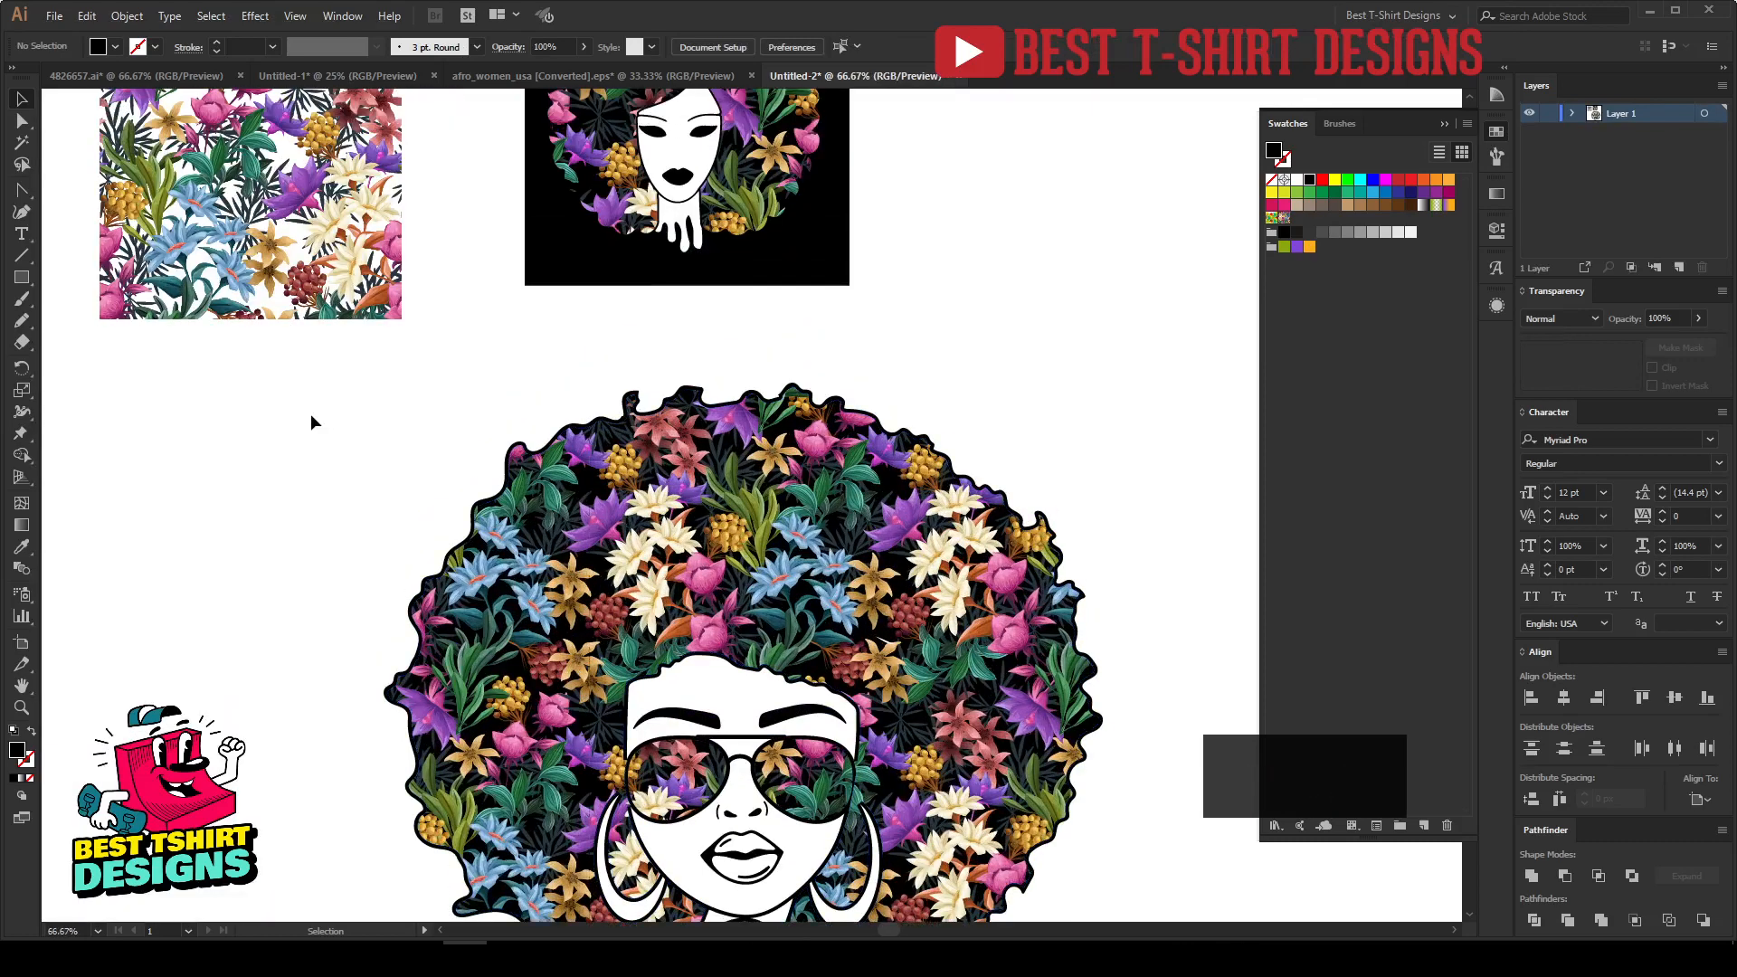
scroll(234, 264, up, 3)
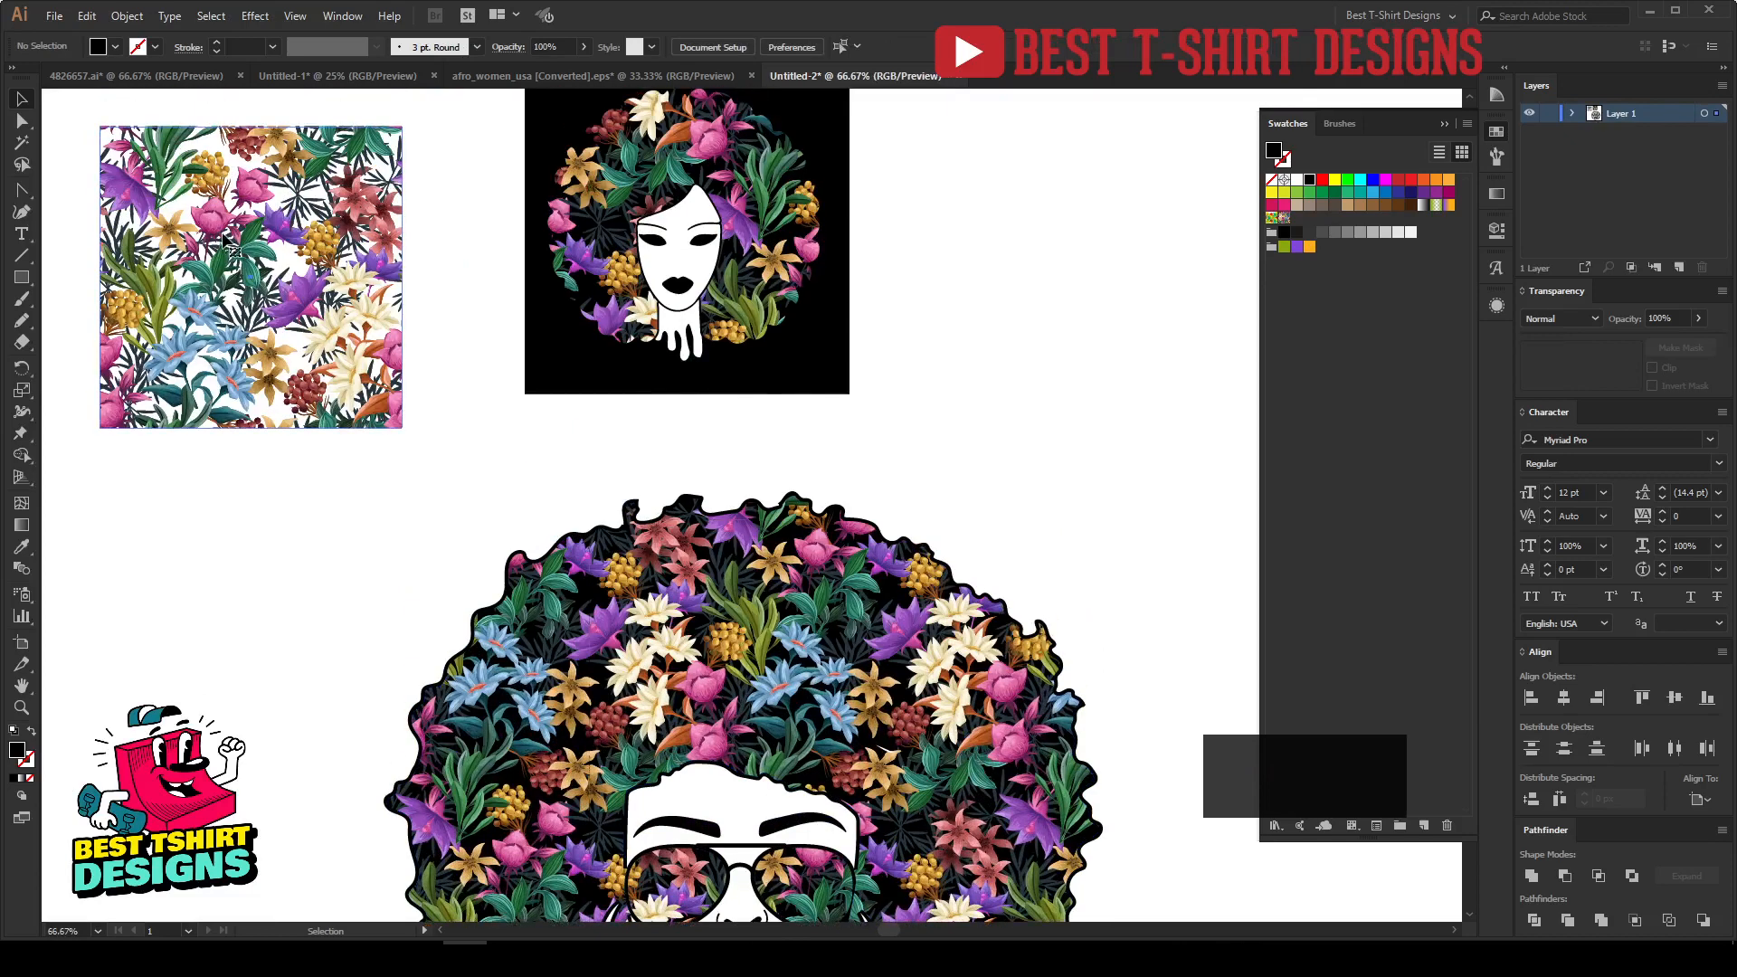
click(552, 397)
double_click(1285, 219)
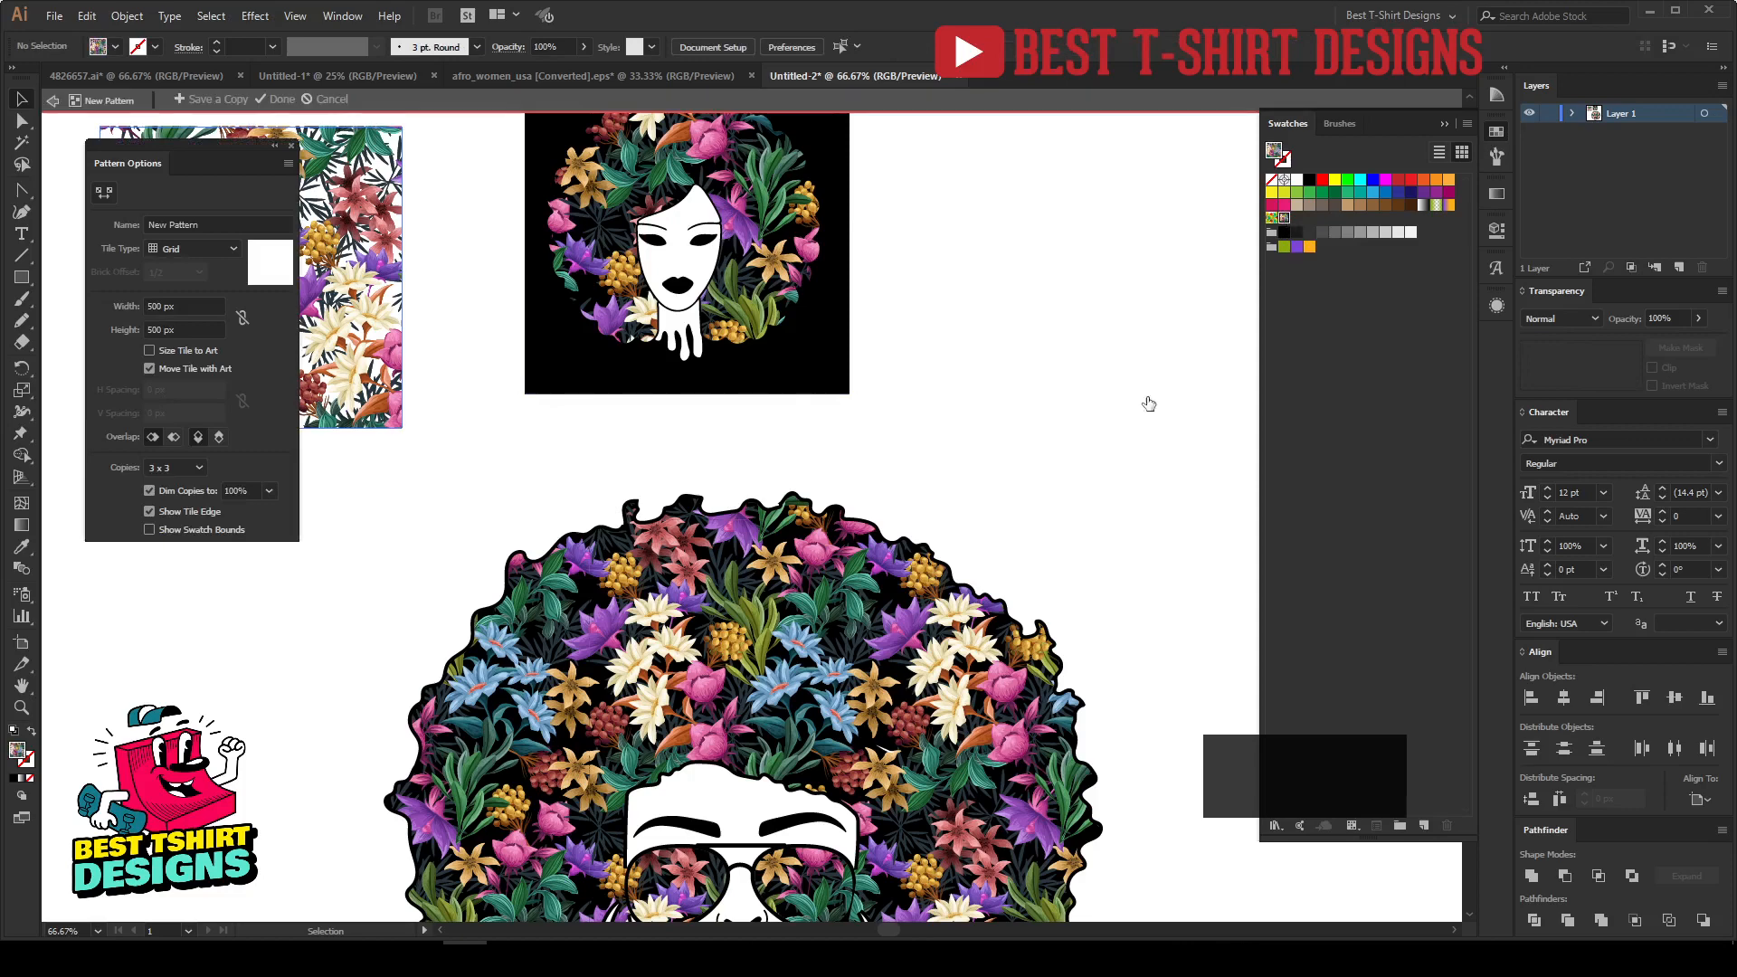
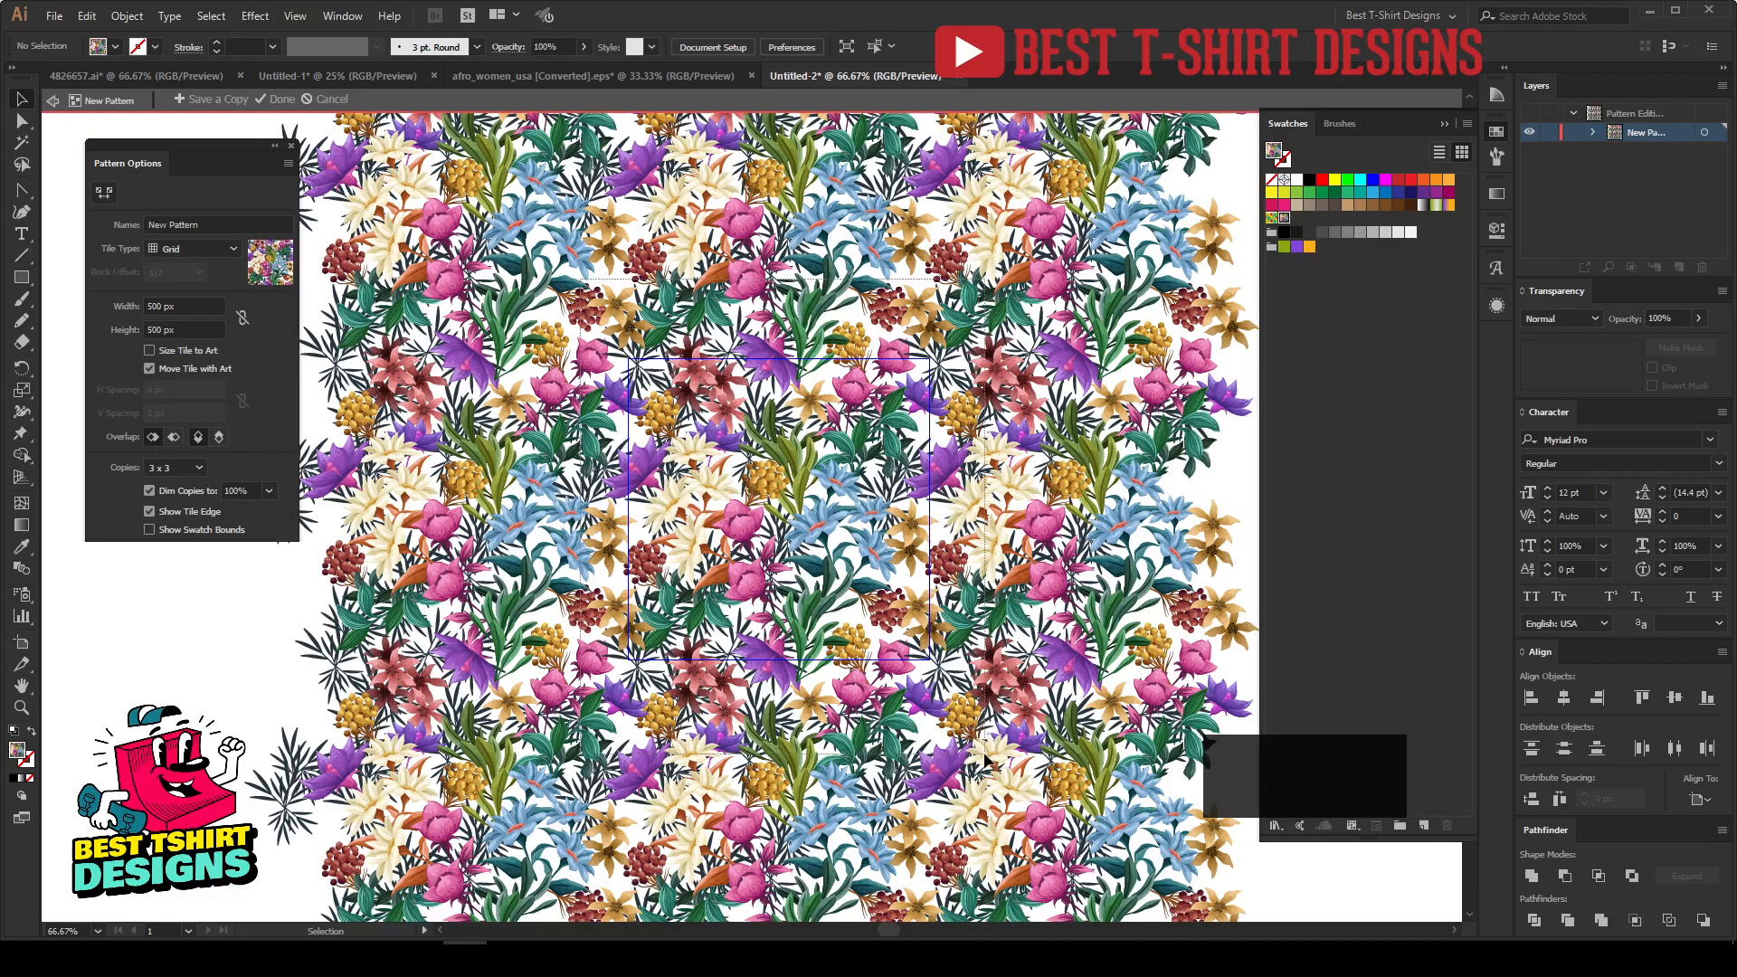
click(918, 638)
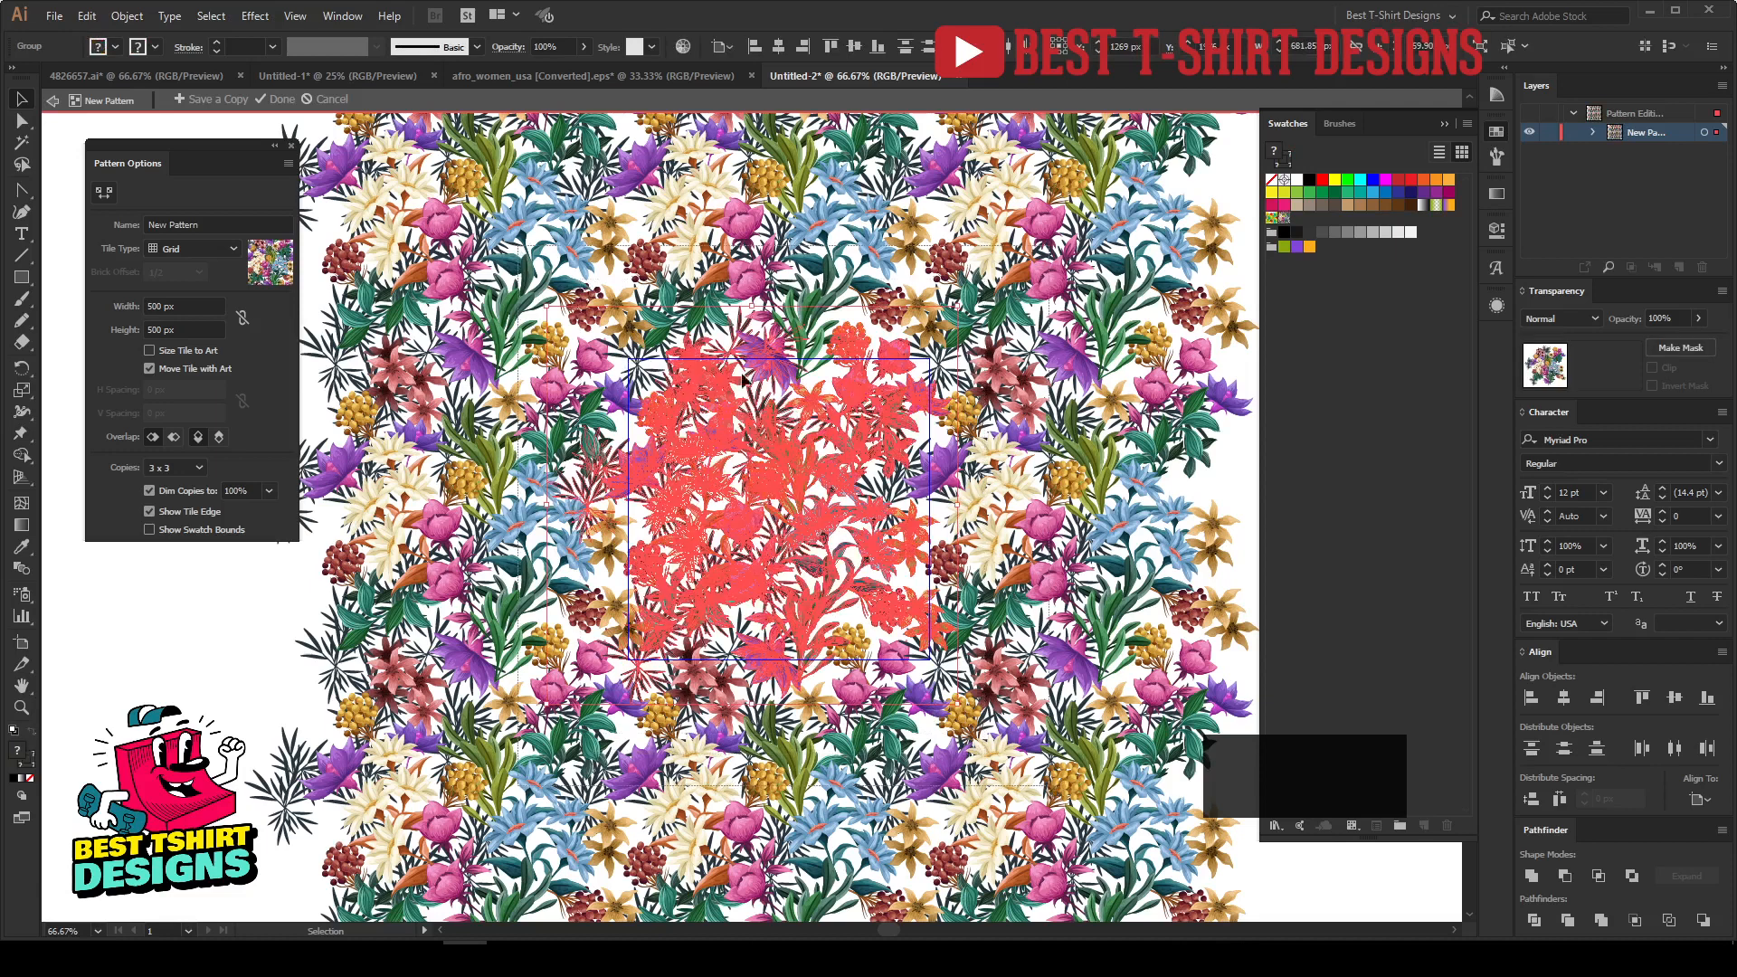
scroll(755, 445, up, 3)
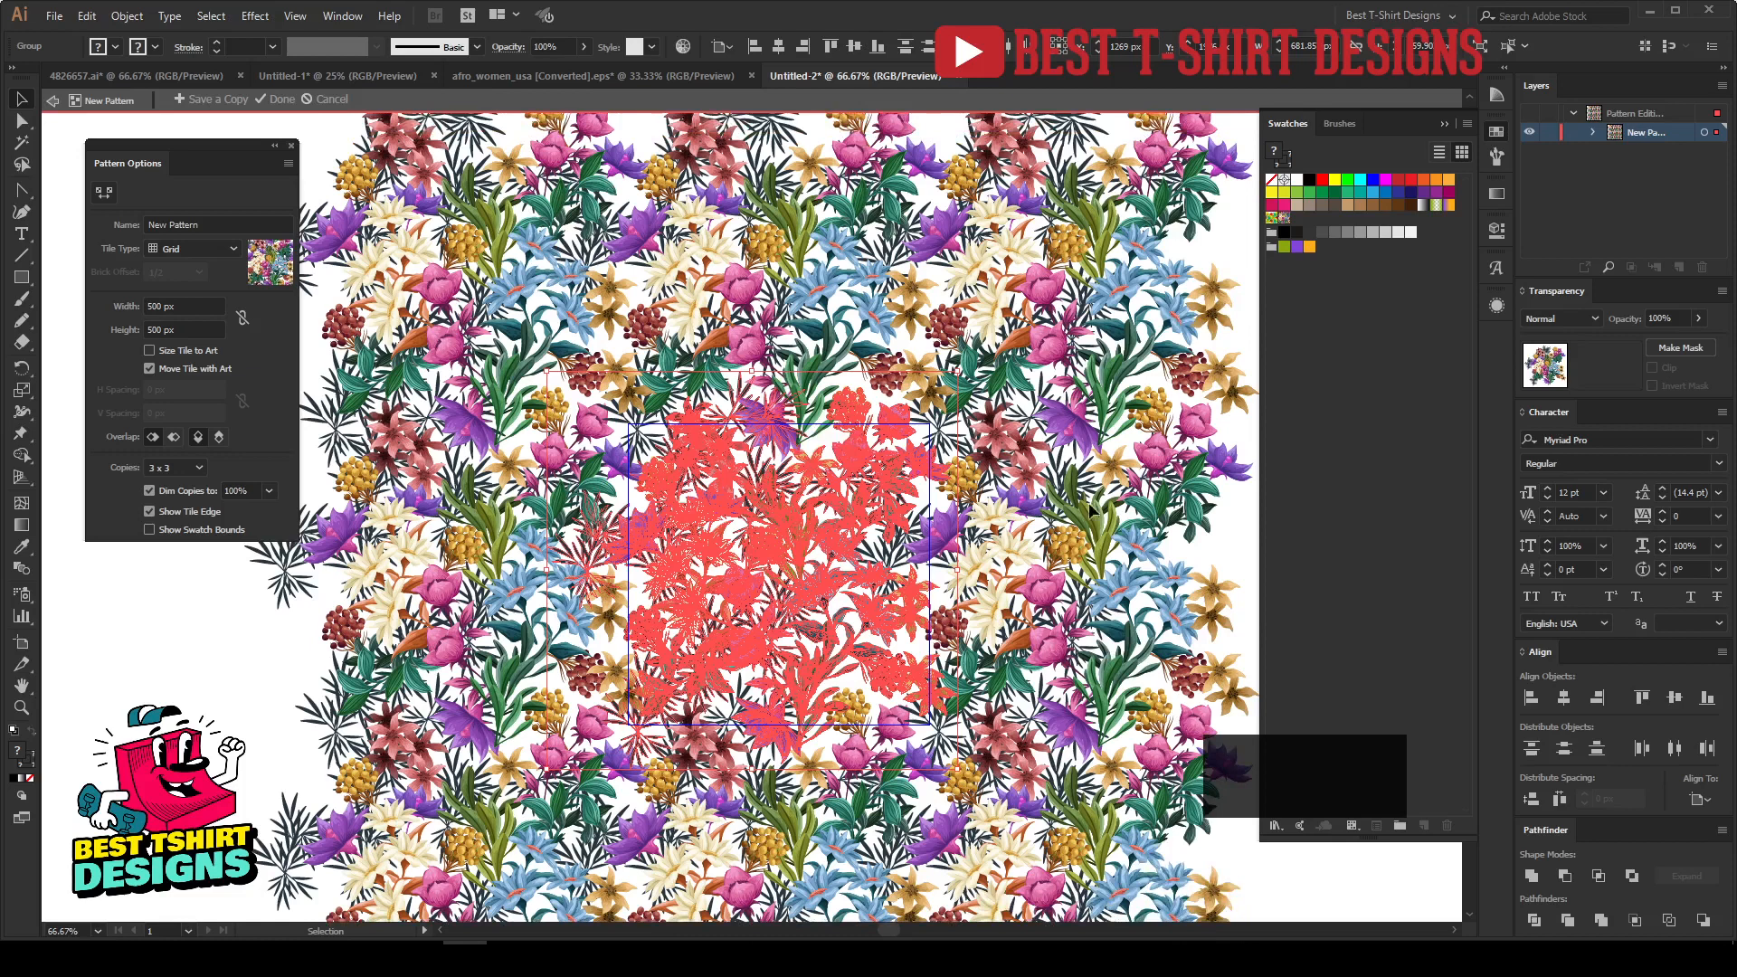
key(ctrl+c)
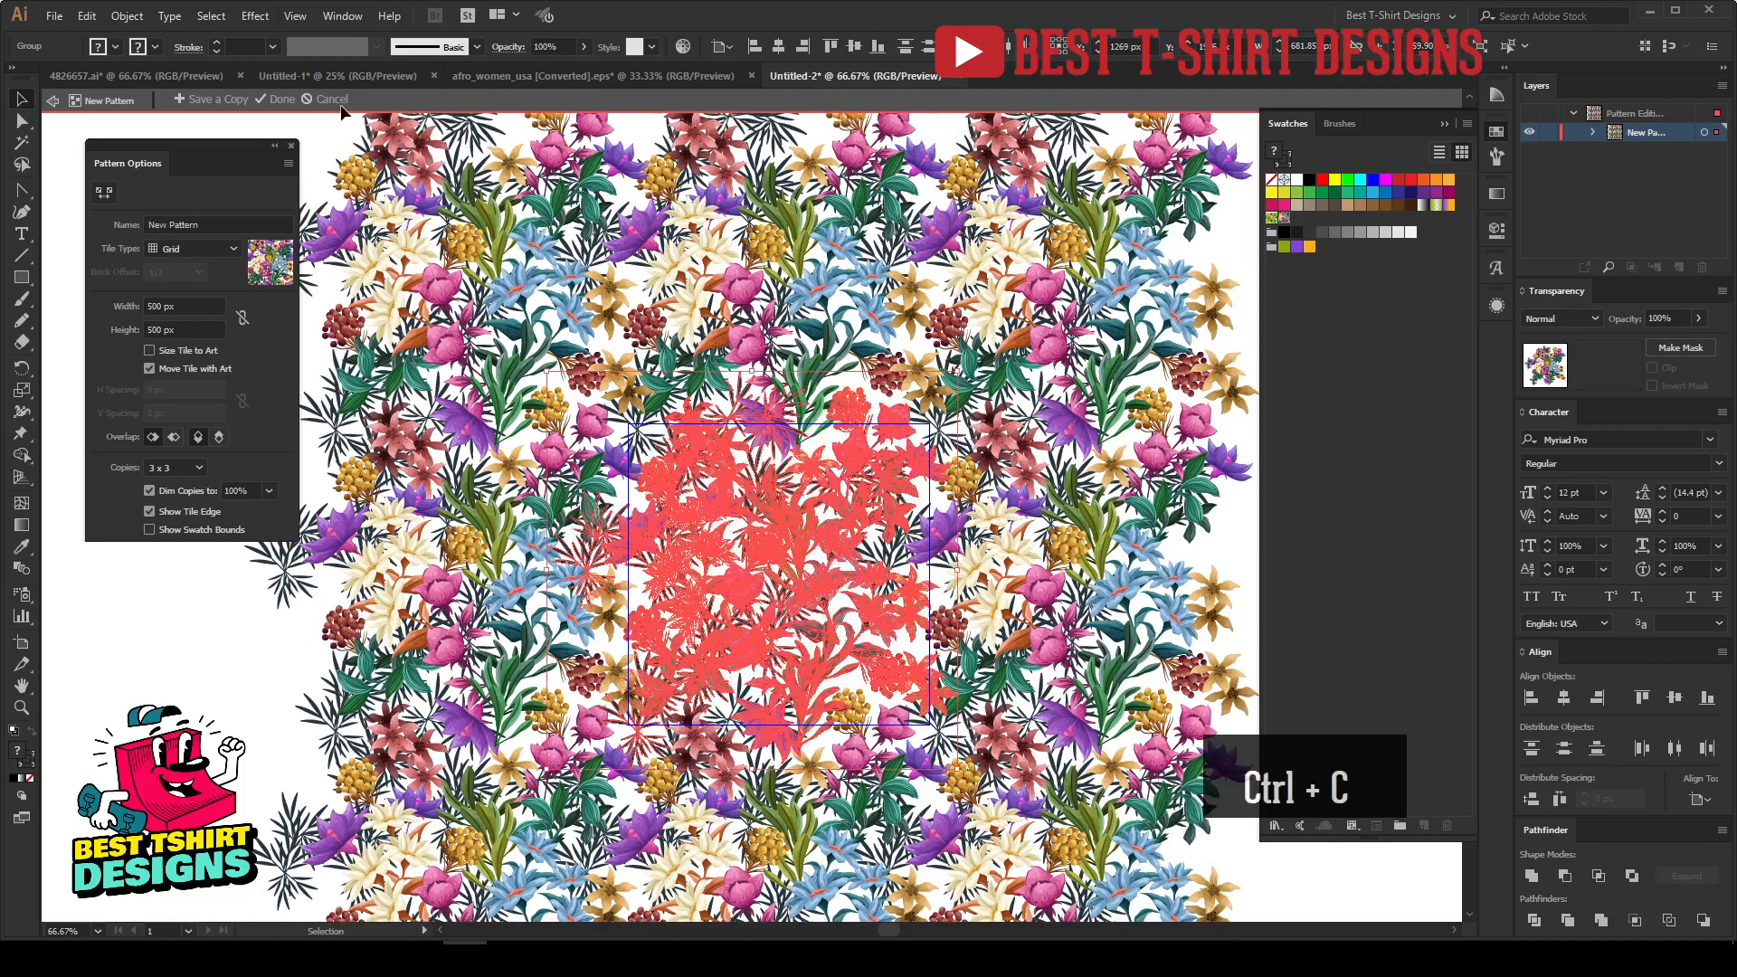
click(331, 100)
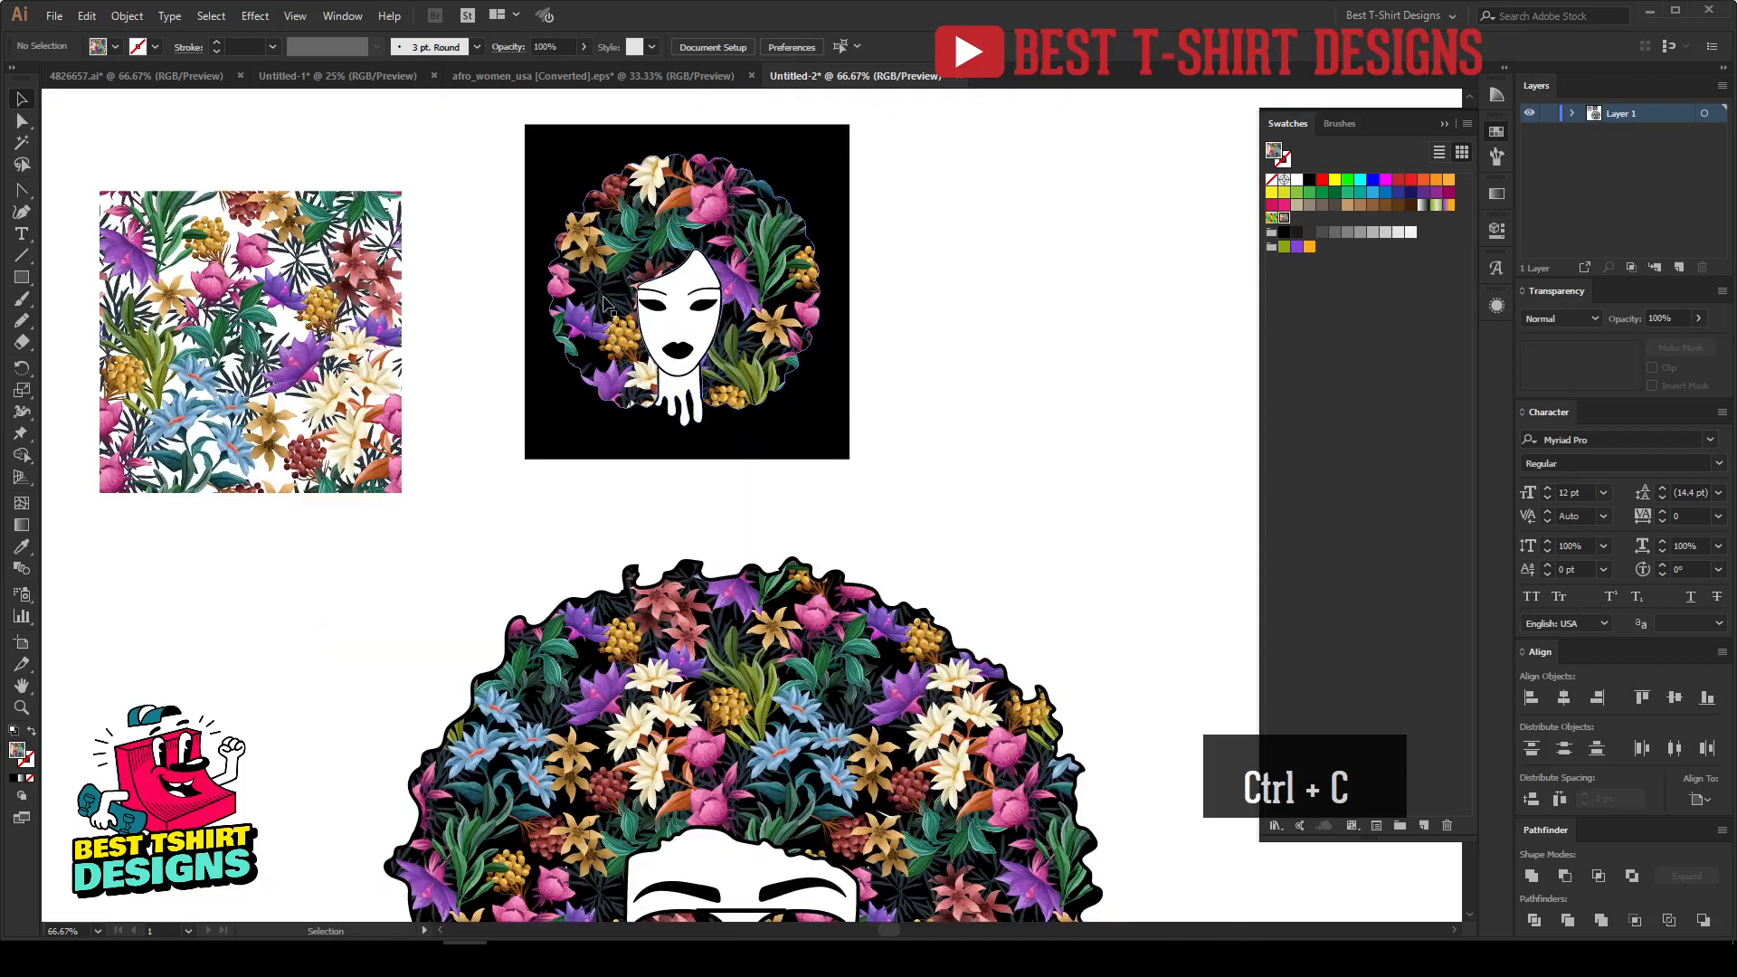
Paste the copied flower artwork and place it on the empty canvas to the right of the afro woman.
scroll(418, 239, down, 1)
key(ctrl+v)
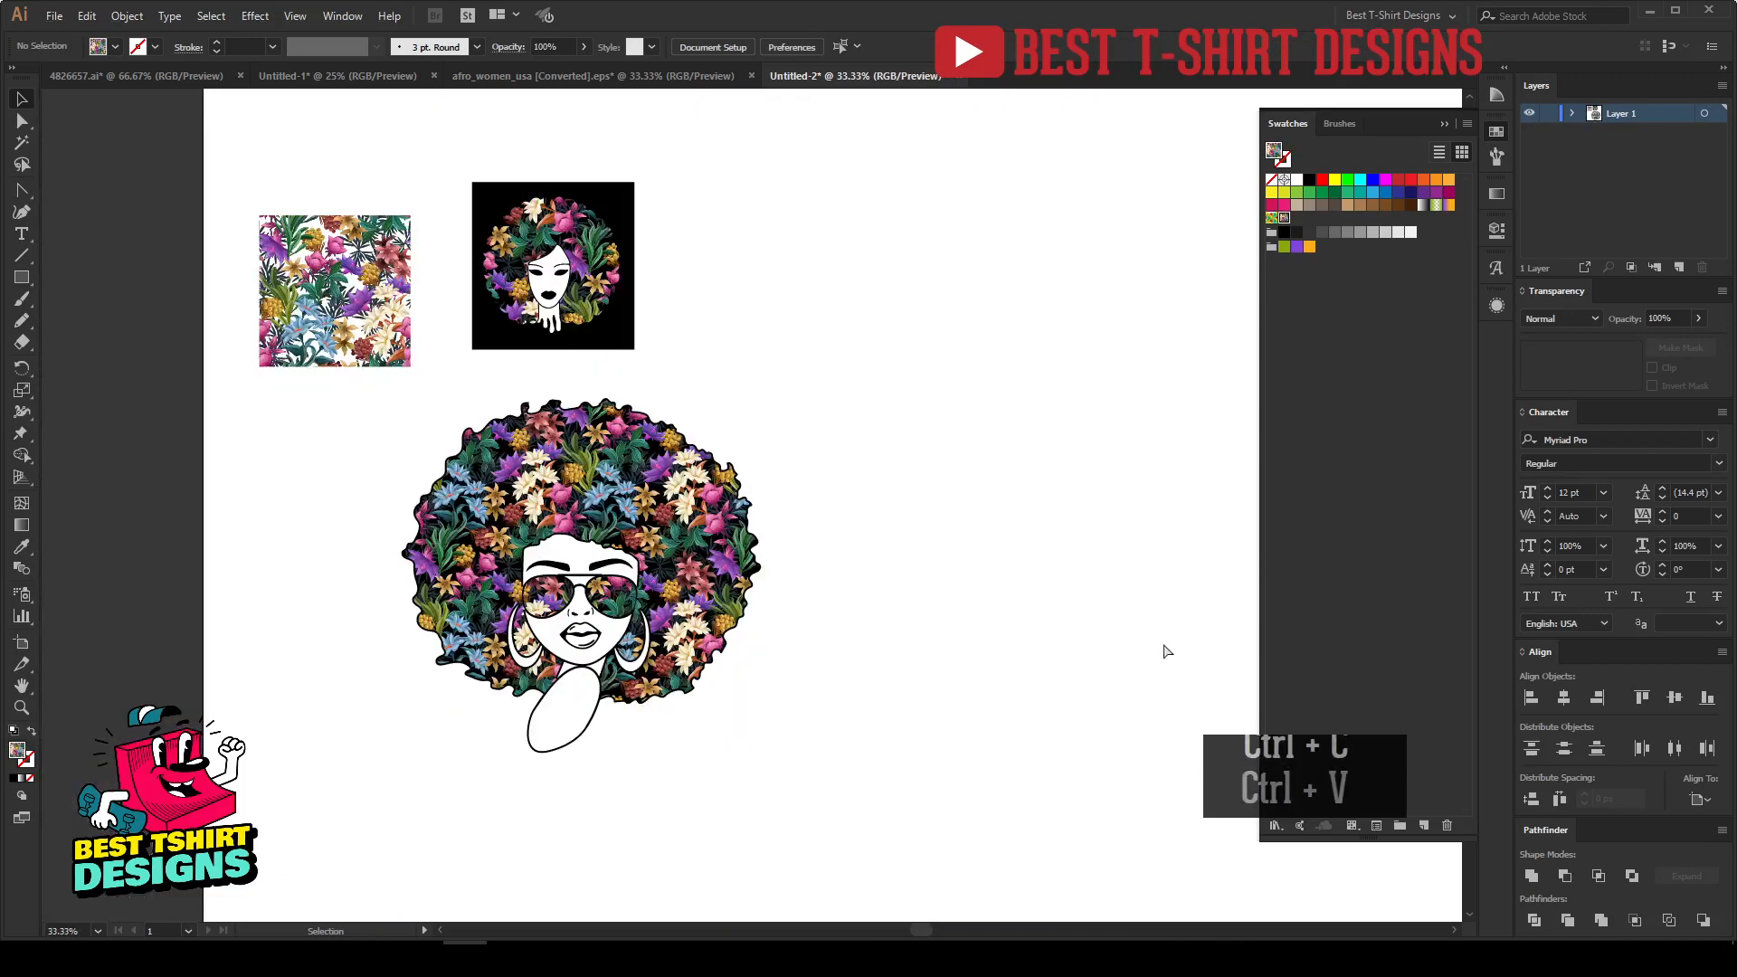
drag(768, 483, 991, 396)
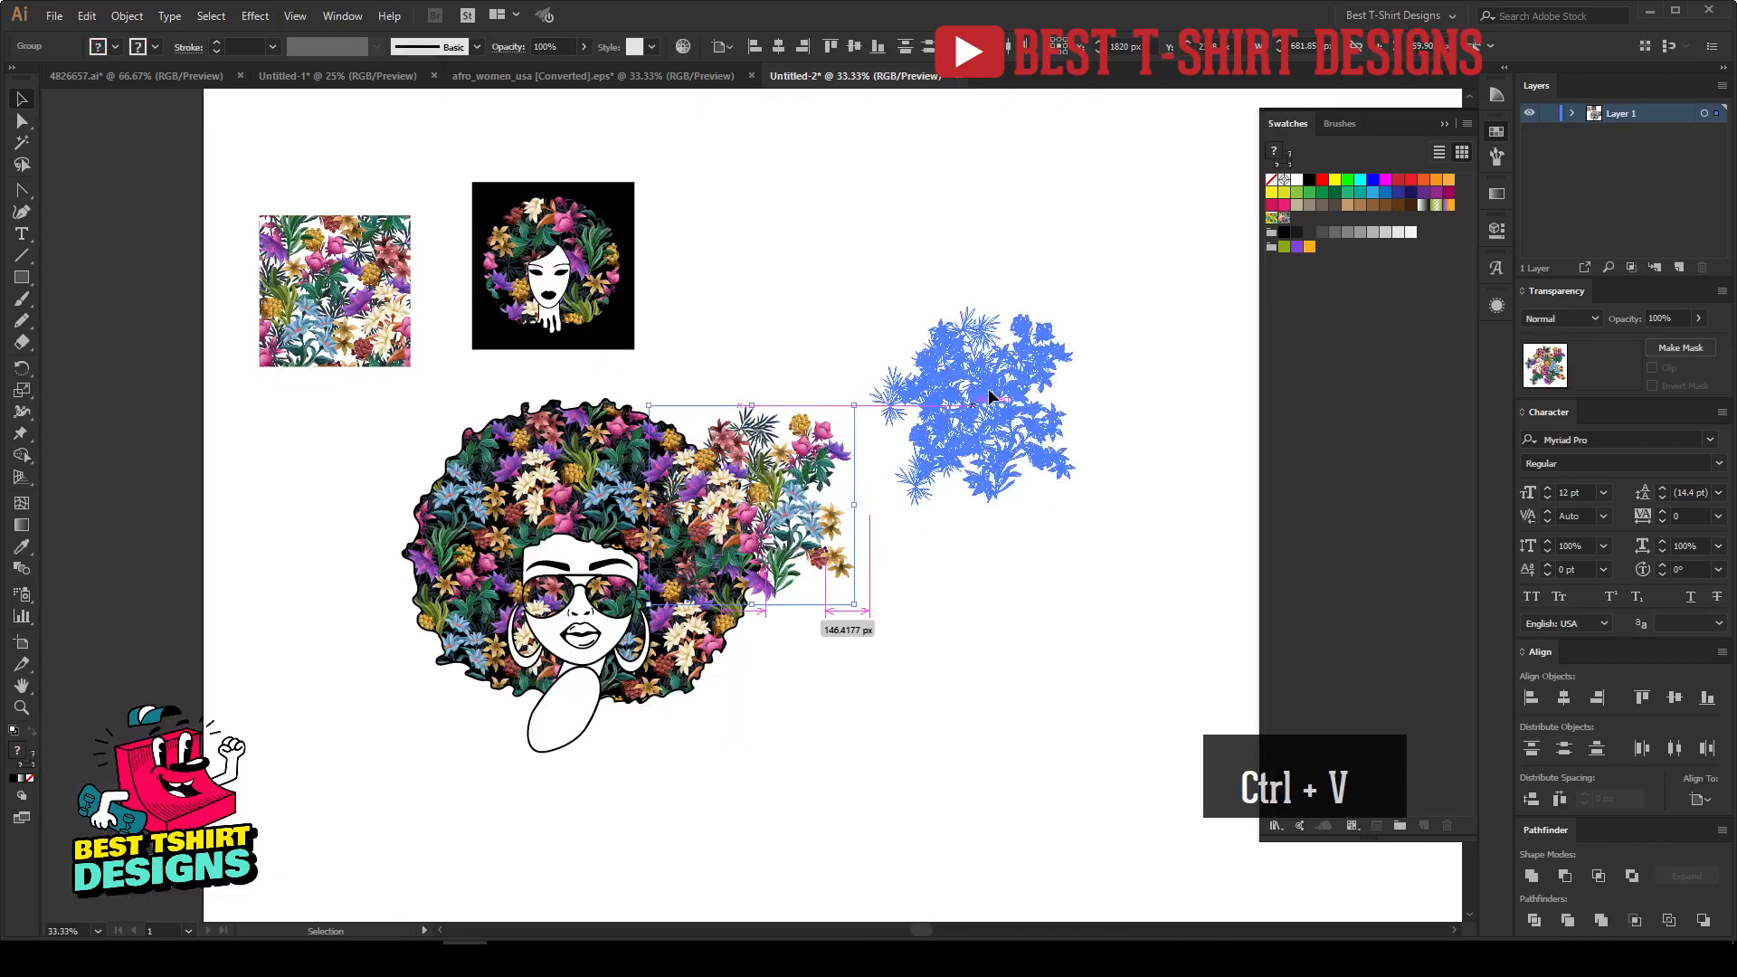
drag(993, 480, 993, 479)
click(1020, 611)
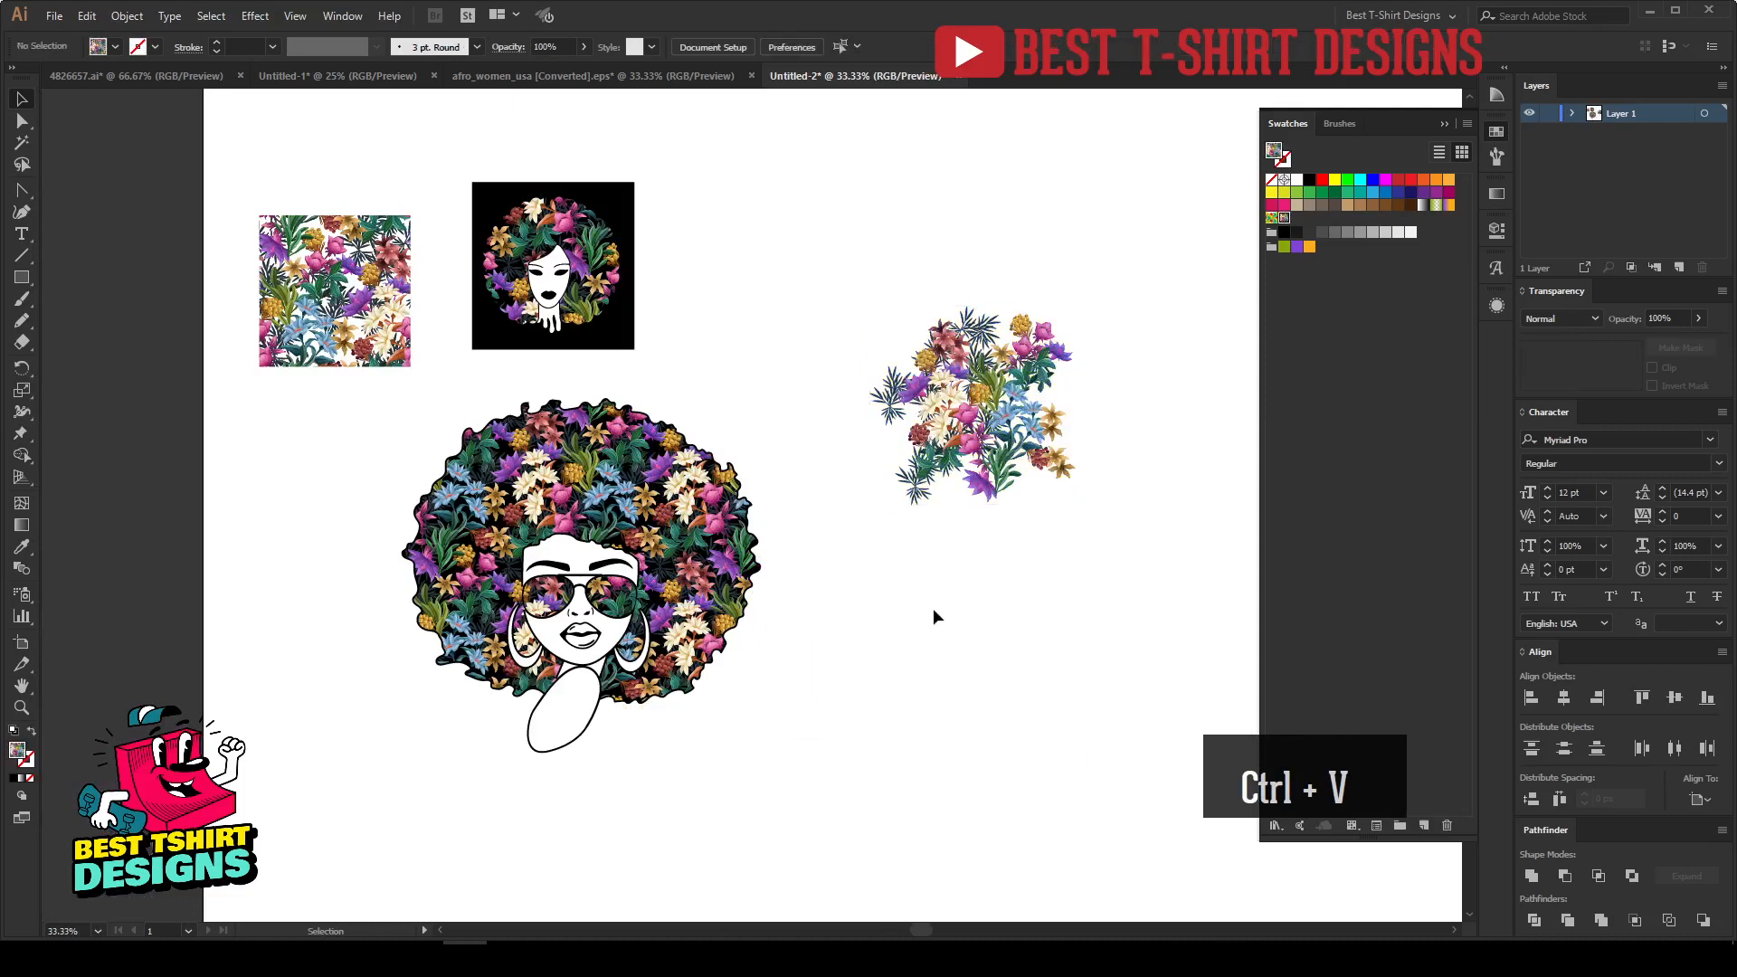
Place the green leafy sprig from the loose flower artwork over the right edge of the hair, rotated to extend past the outline.
scroll(991, 443, up, 2)
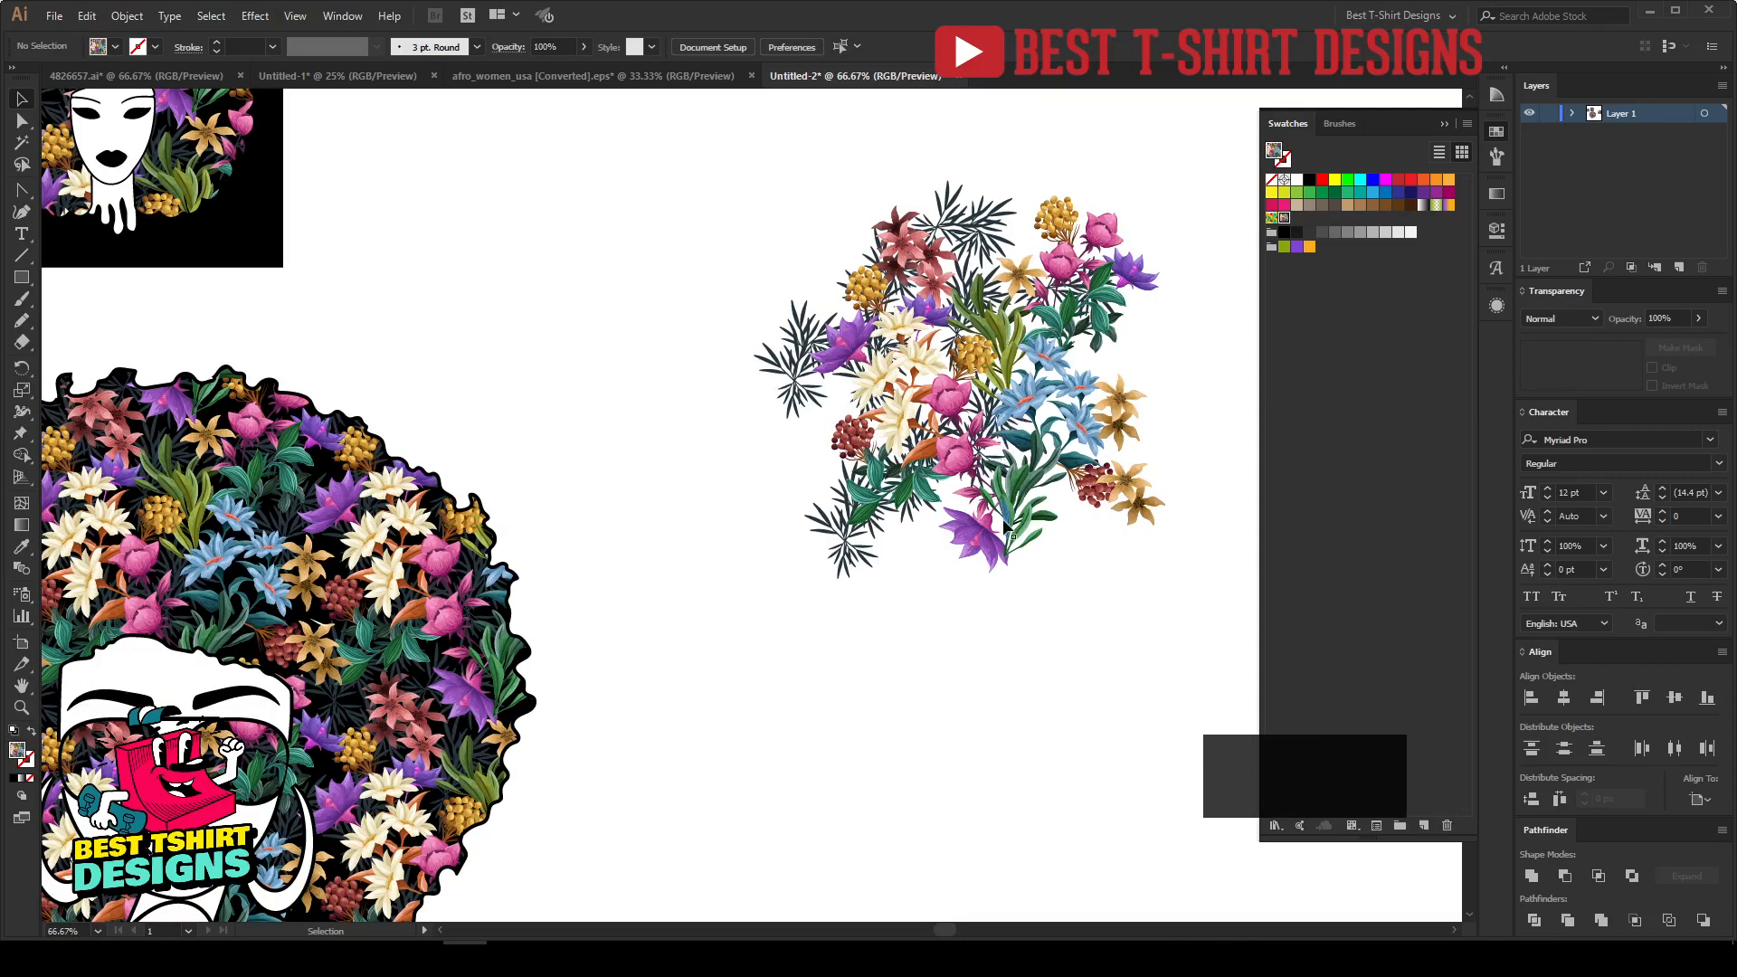
drag(1003, 519, 479, 679)
scroll(480, 674, up, 3)
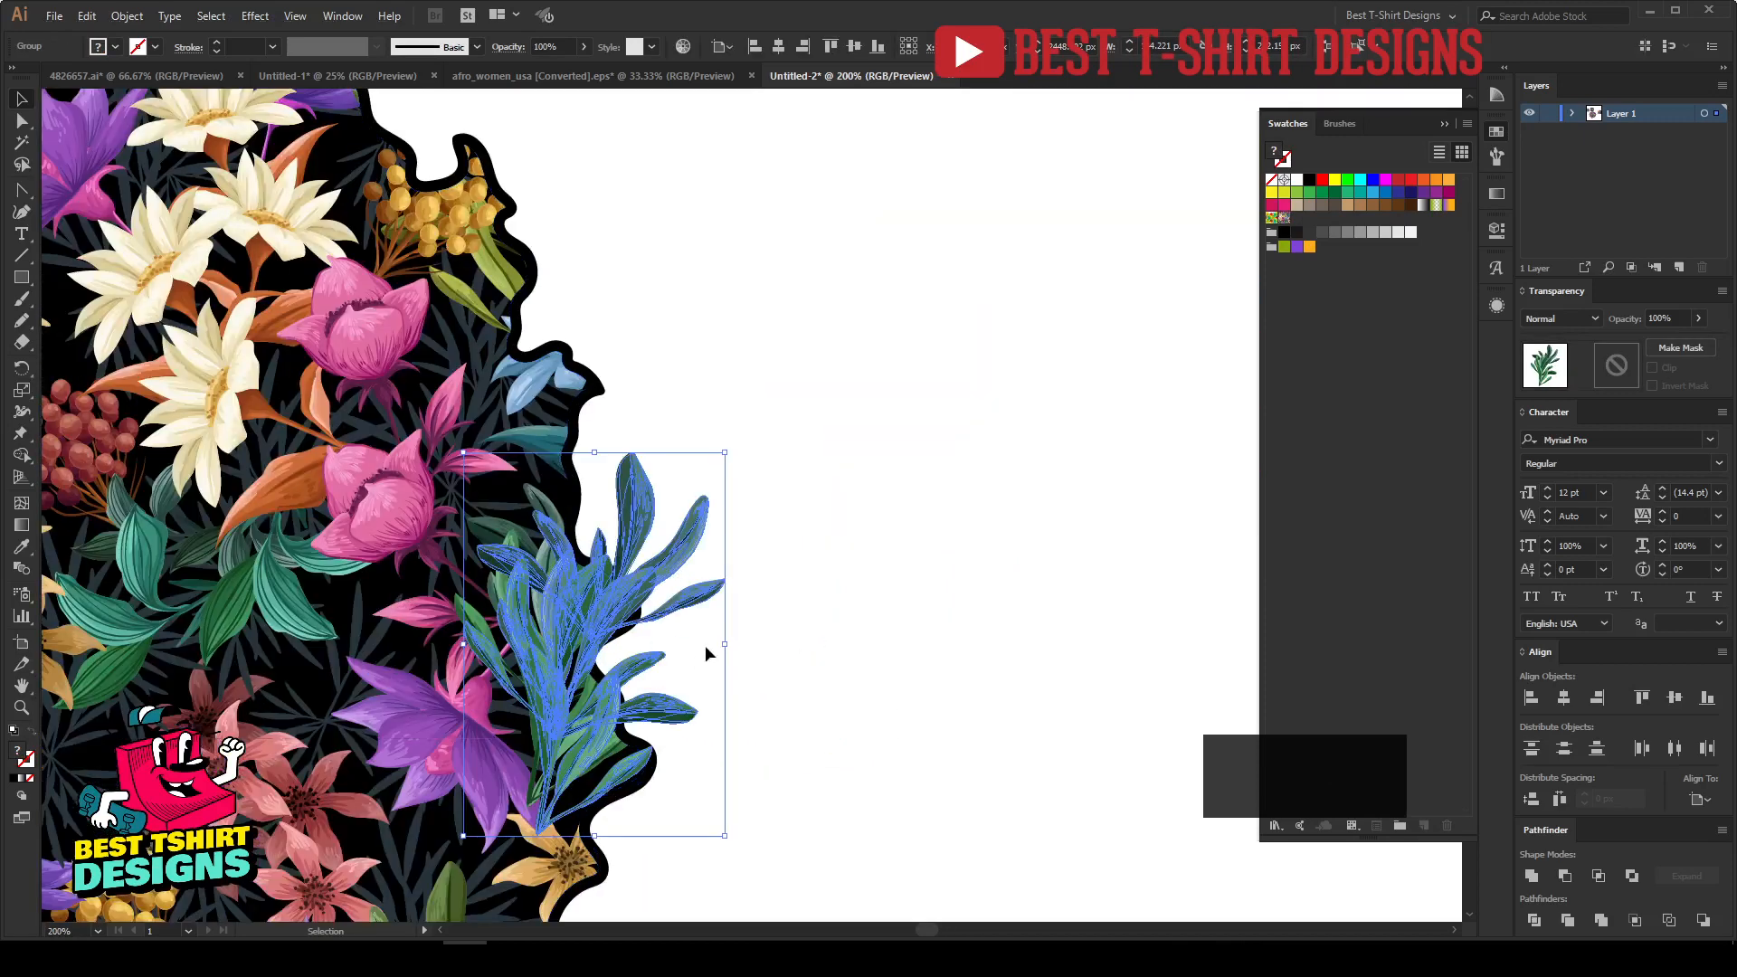
drag(733, 644, 731, 622)
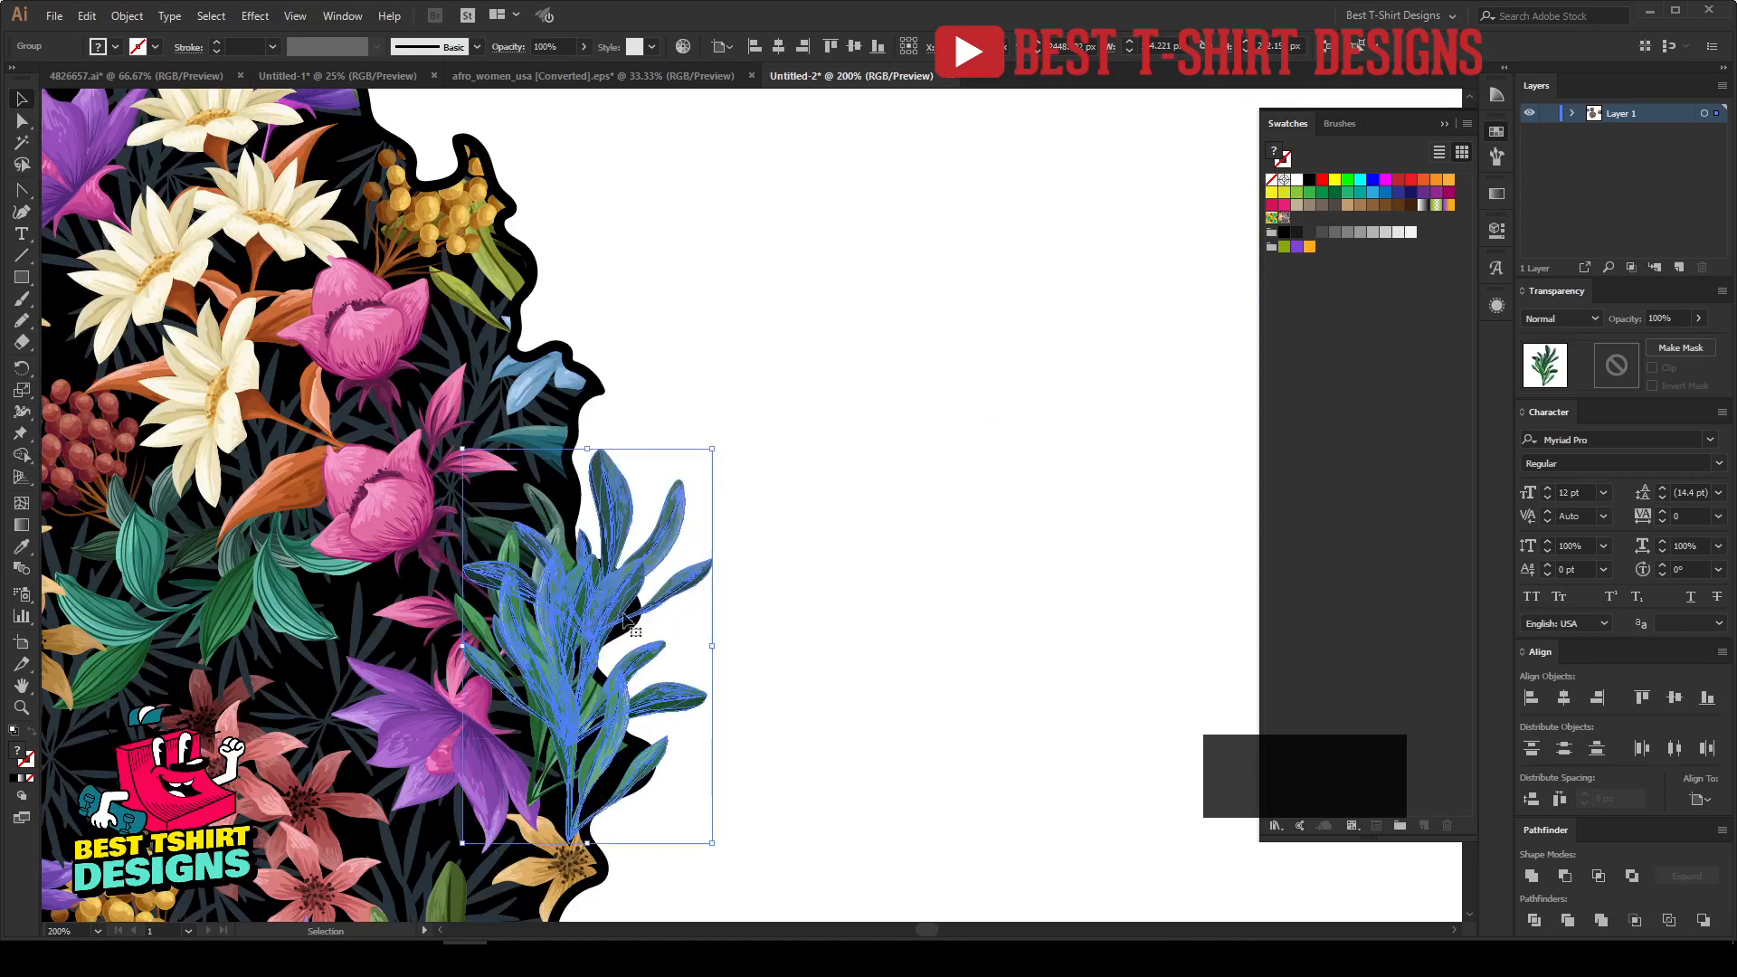
drag(593, 599, 606, 572)
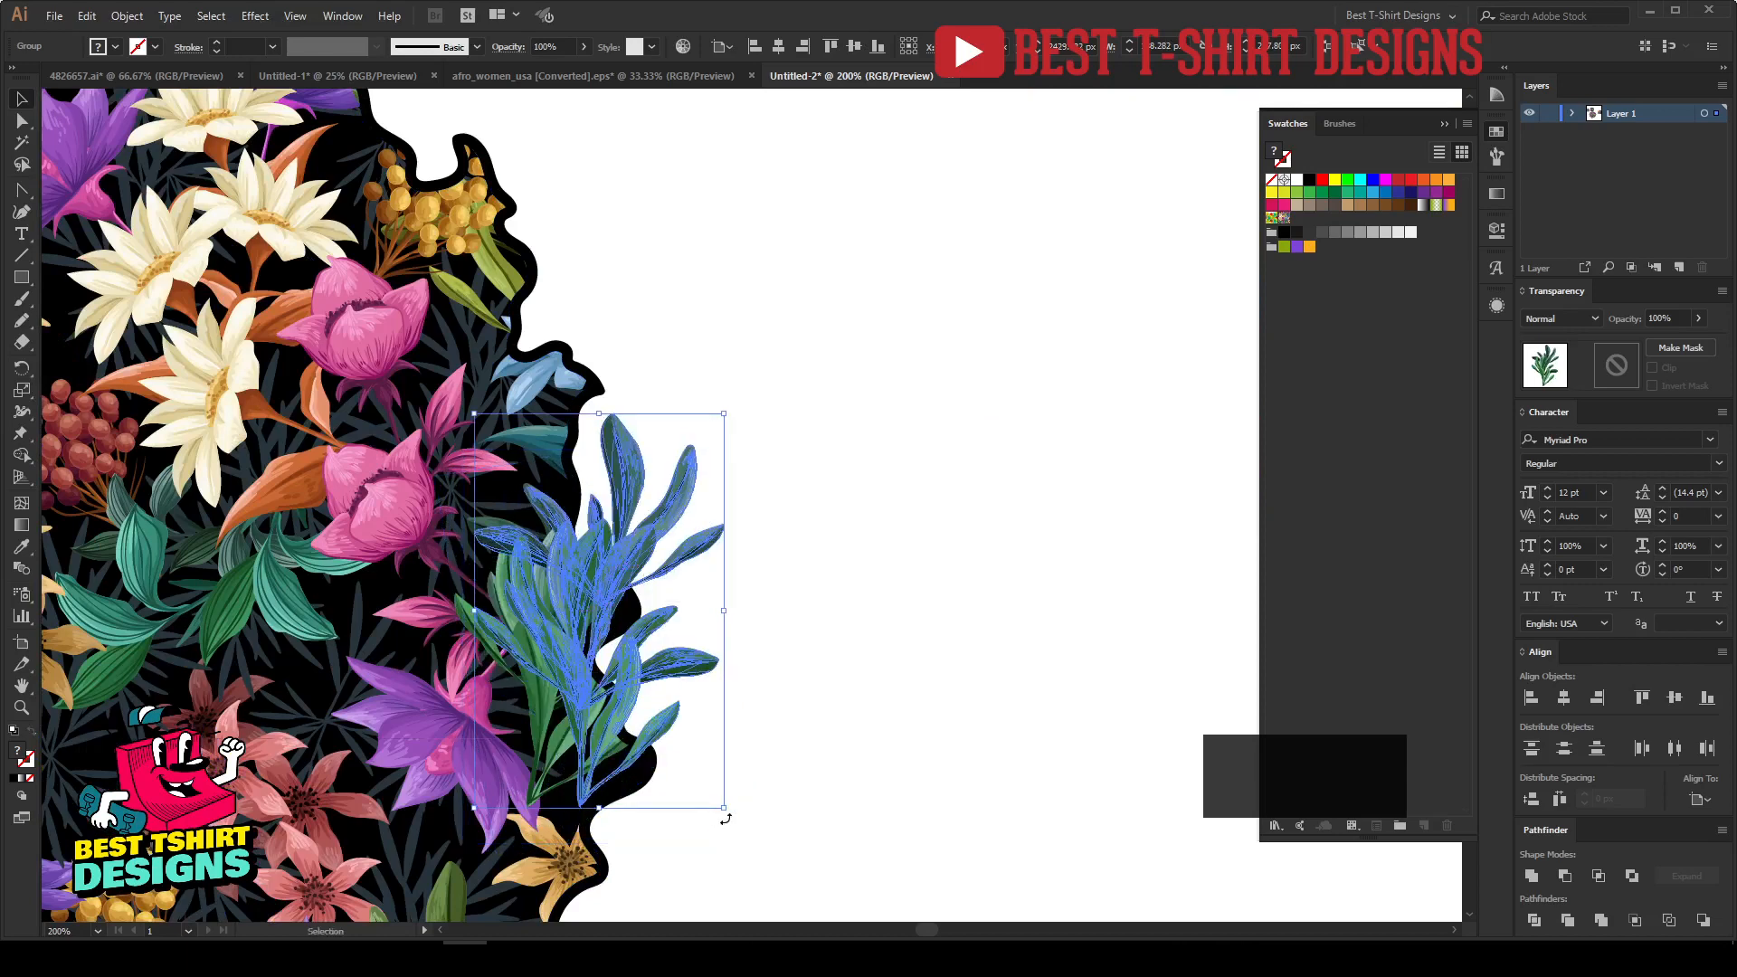
drag(719, 824, 694, 827)
drag(659, 680, 640, 683)
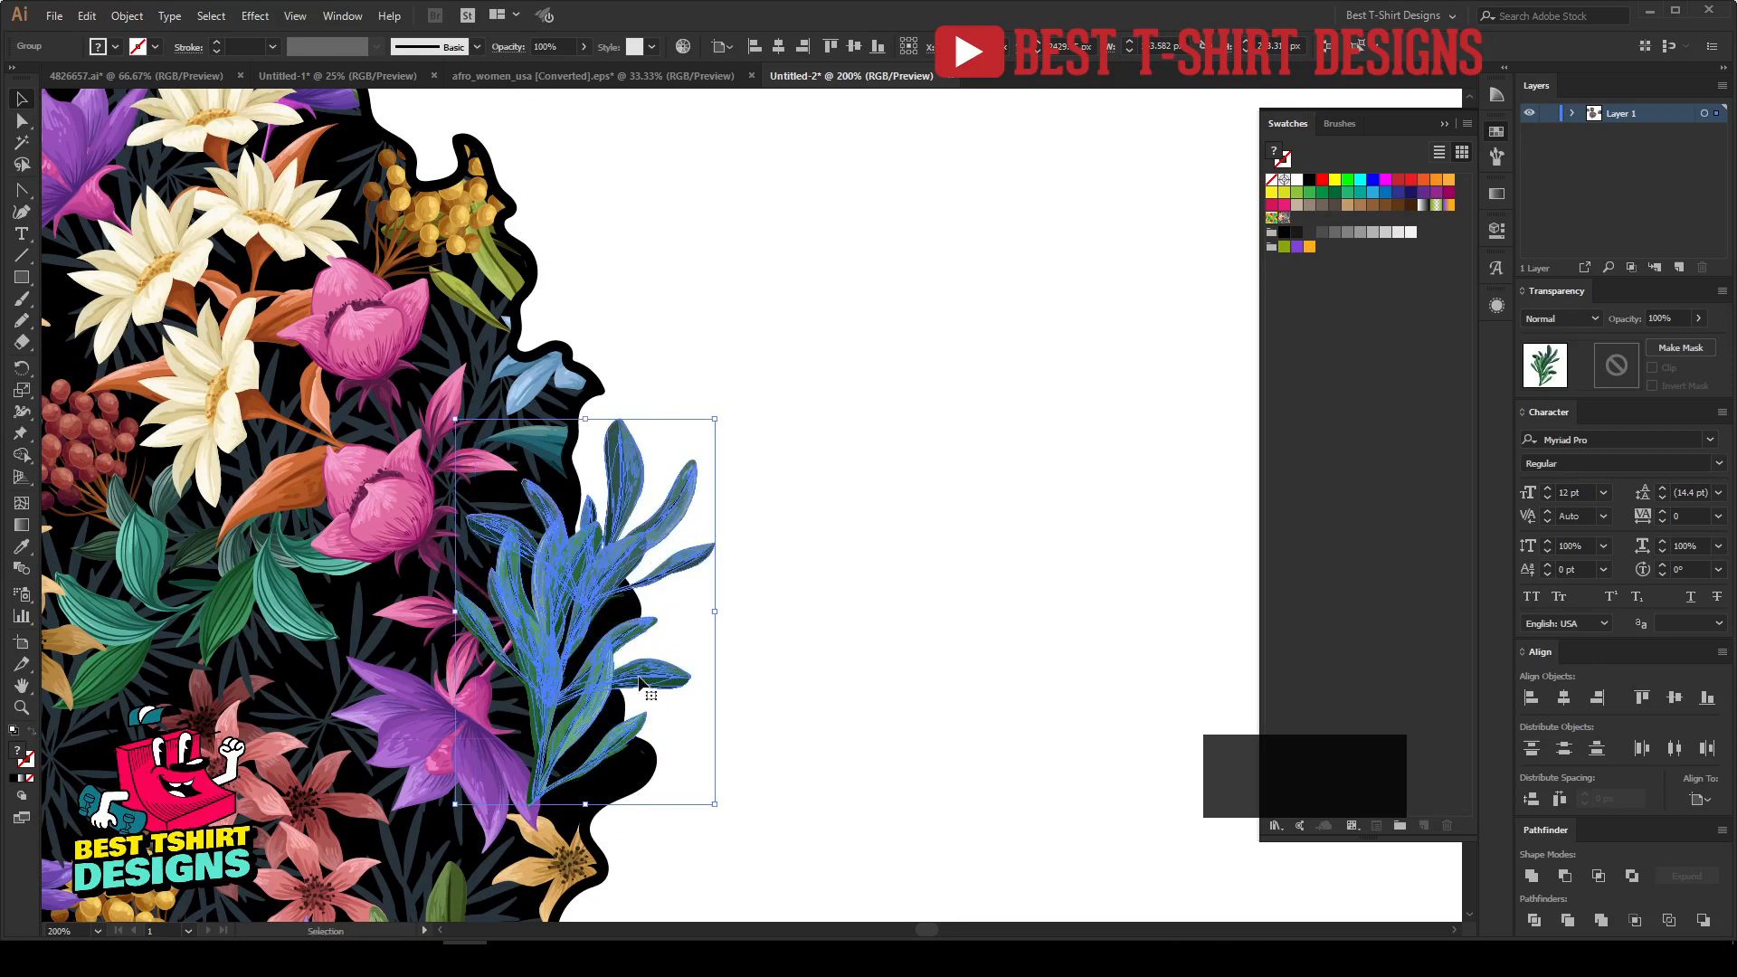
click(796, 716)
Move a yellow berry cluster onto the hair's upper-right edge, rotating it to cover the cut-off berries there.
key(ctrl+minus)
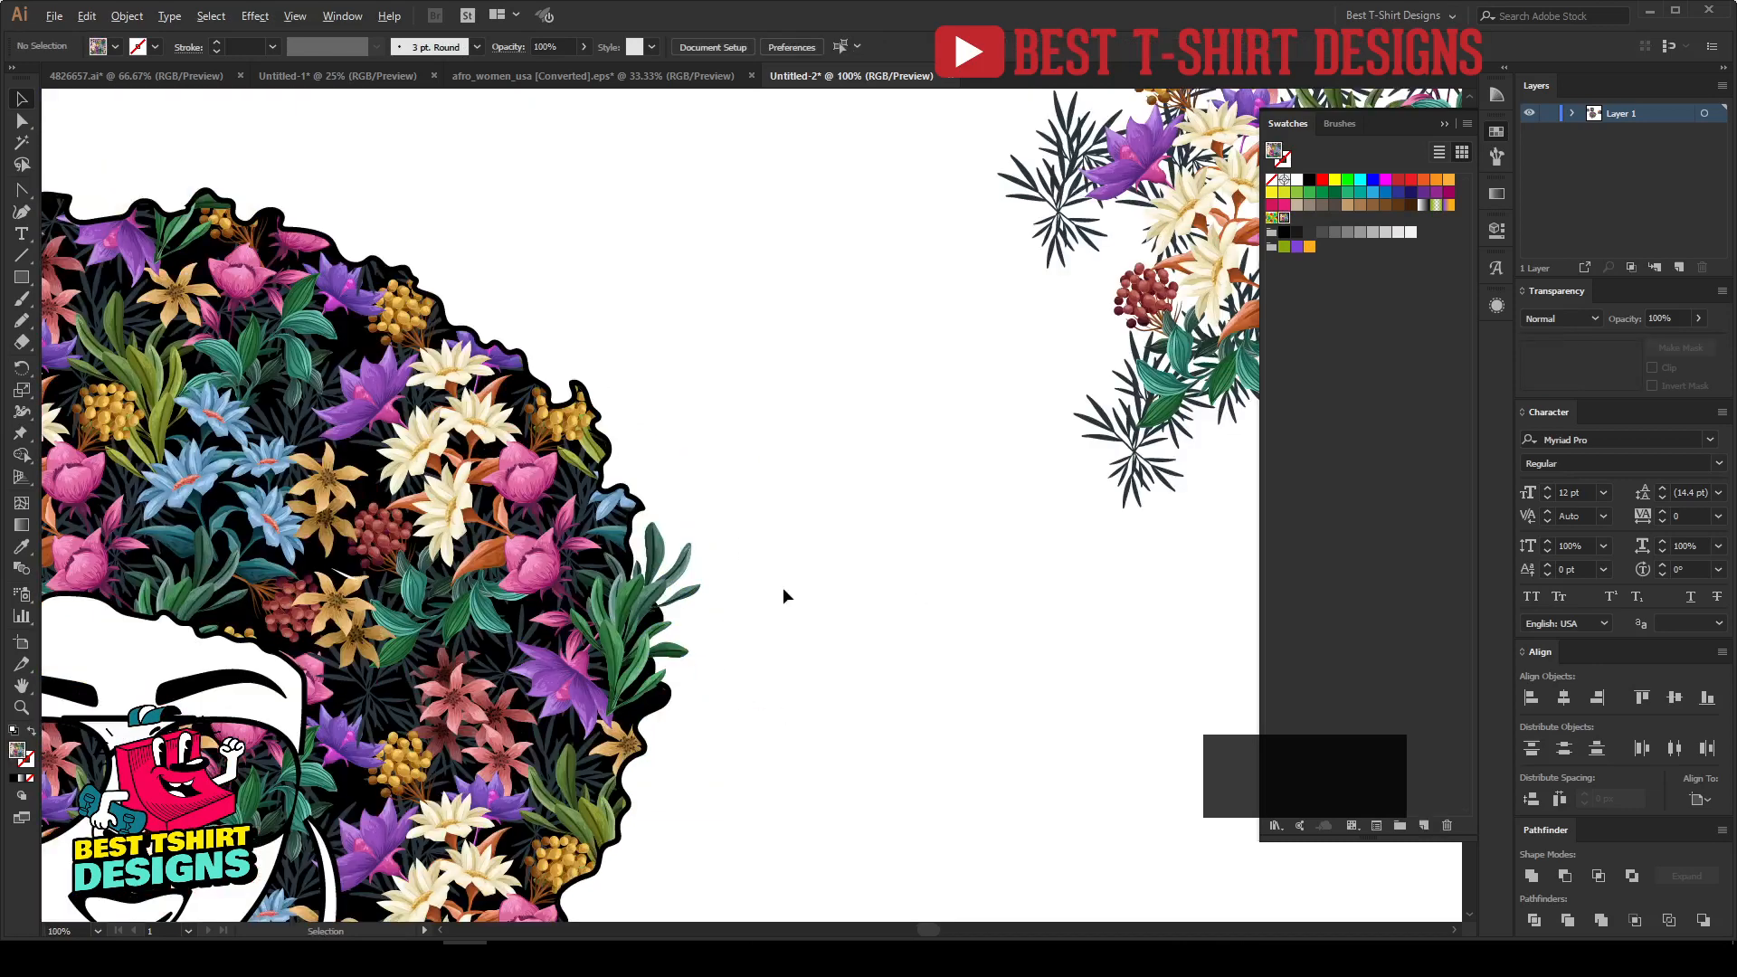
scroll(784, 588, down, 1)
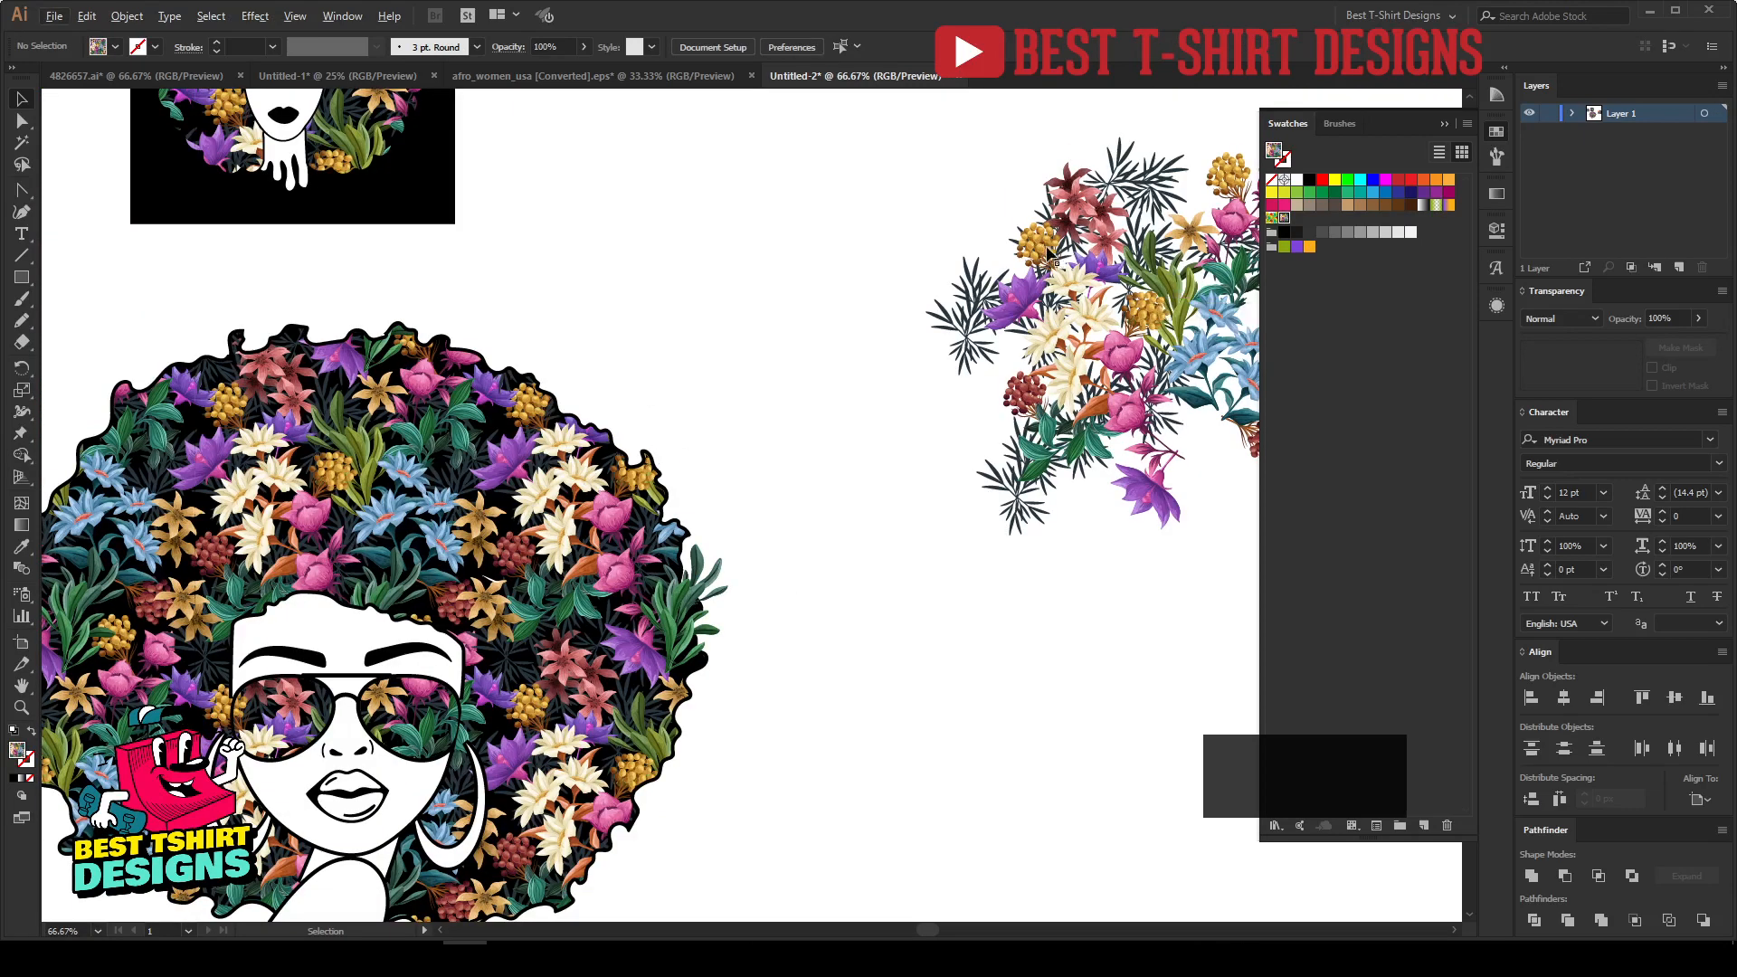
drag(1050, 257, 645, 473)
scroll(642, 470, up, 2)
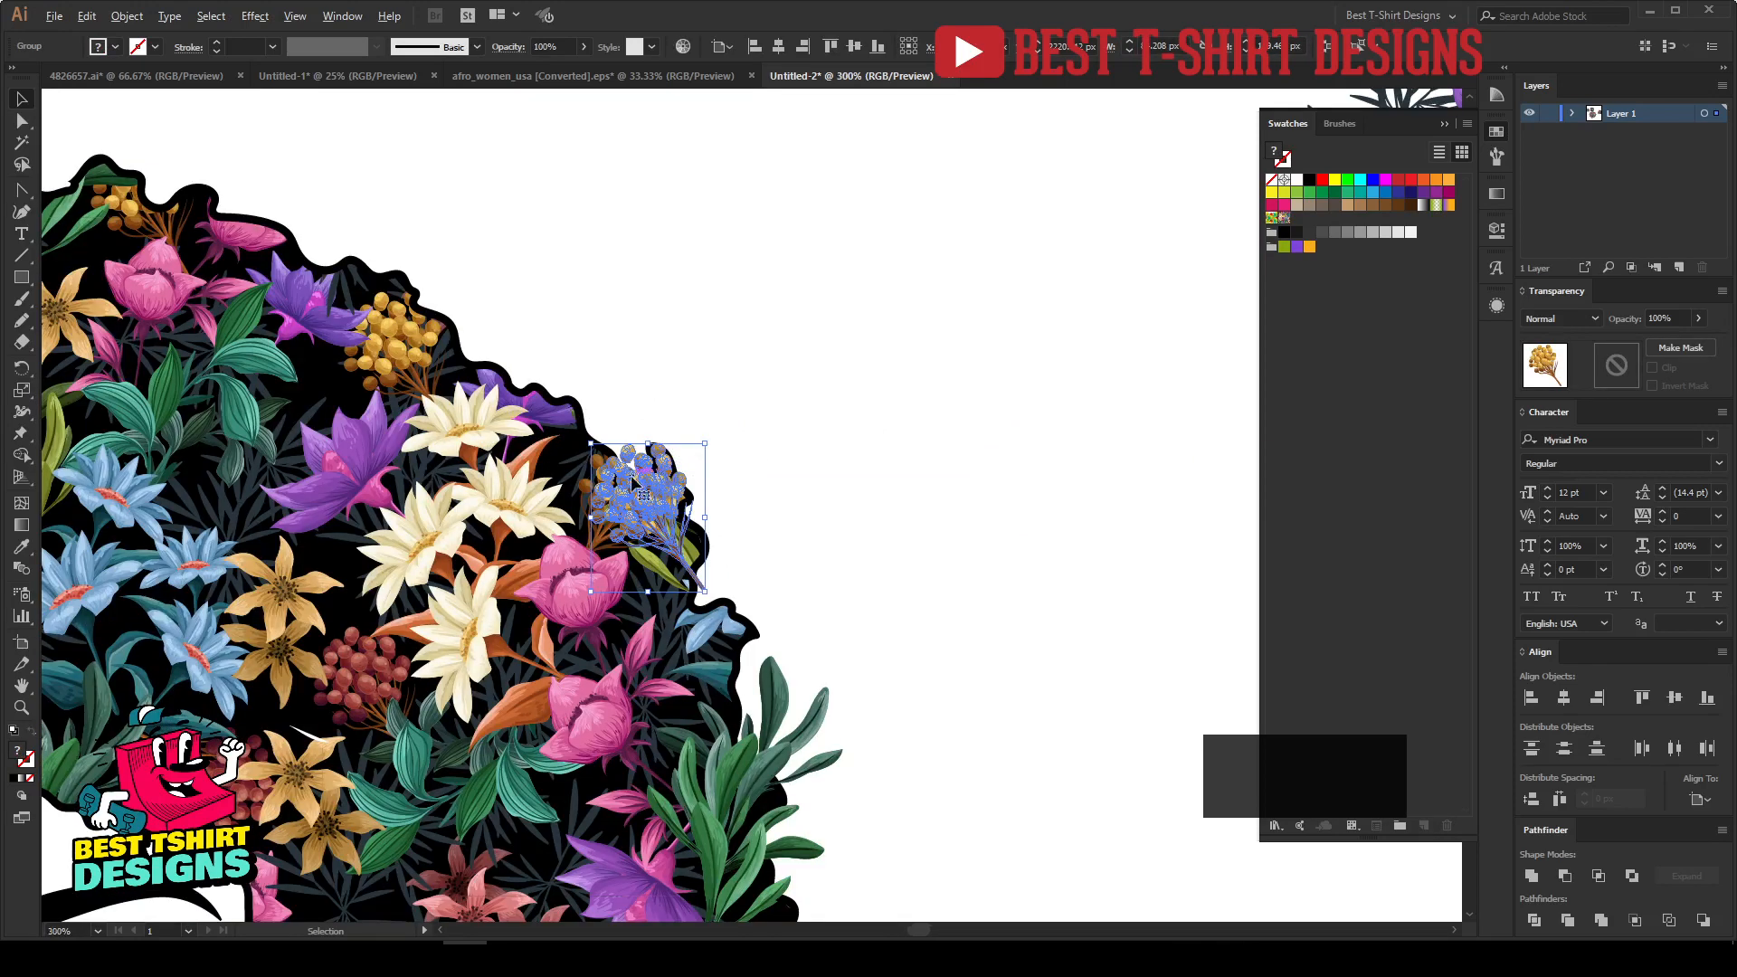
scroll(642, 471, up, 2)
click(763, 524)
click(689, 520)
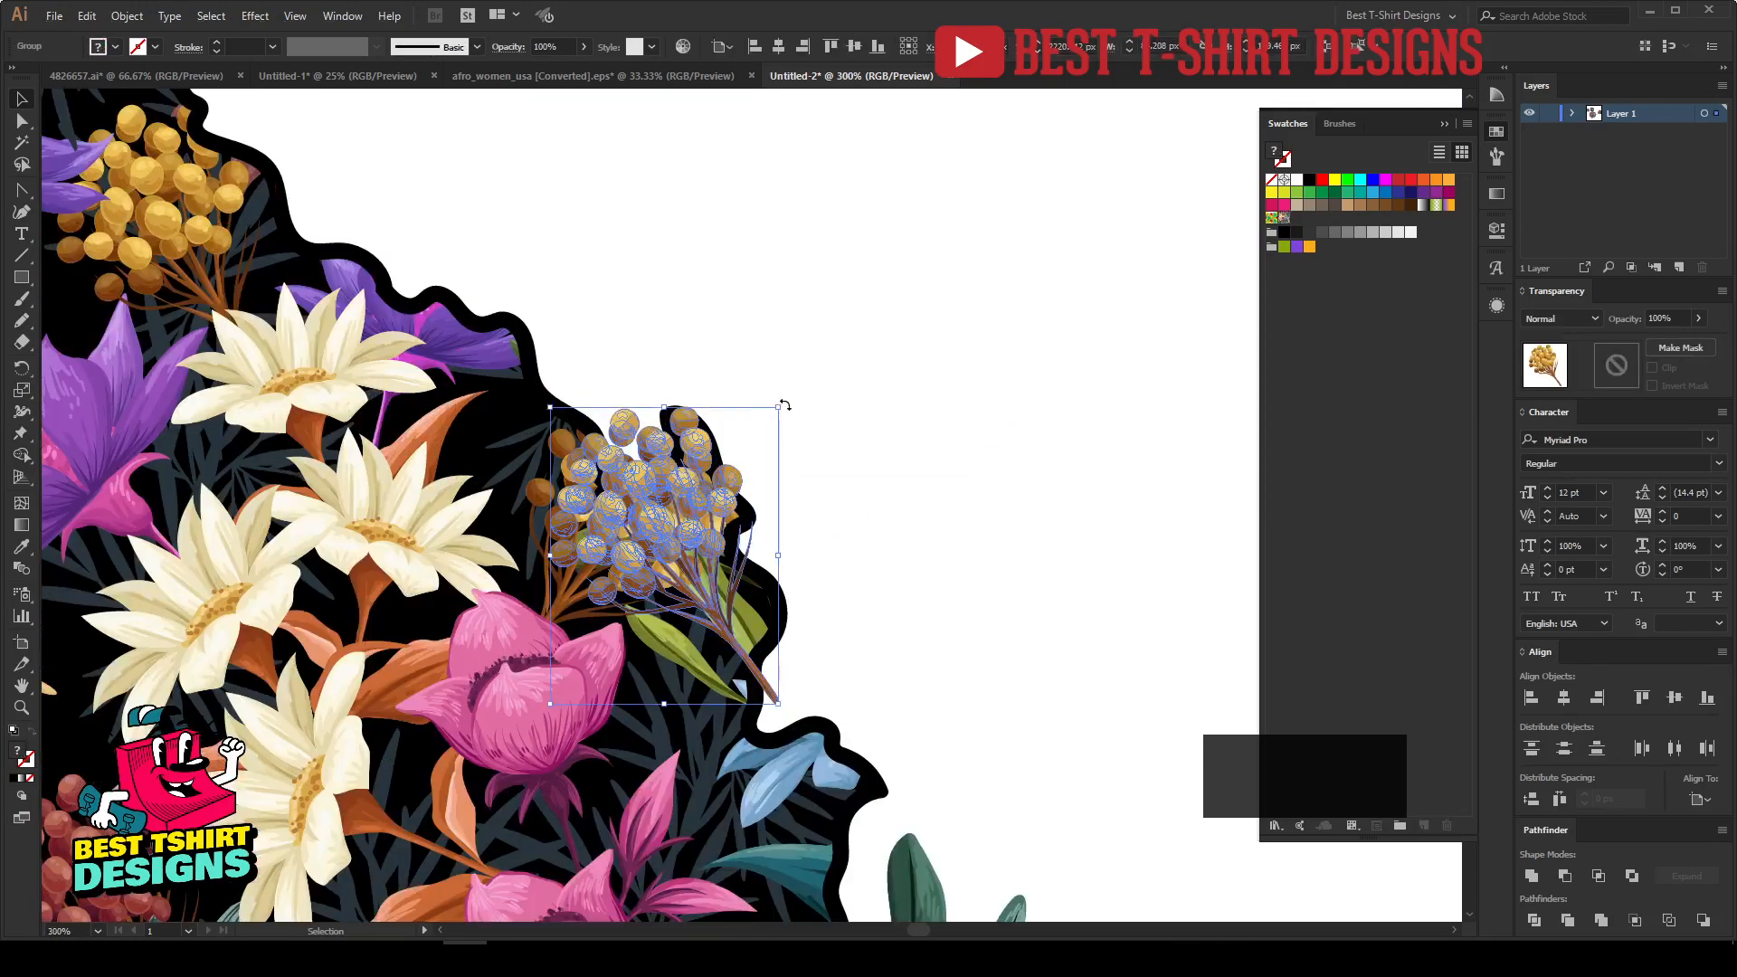
drag(786, 405, 900, 633)
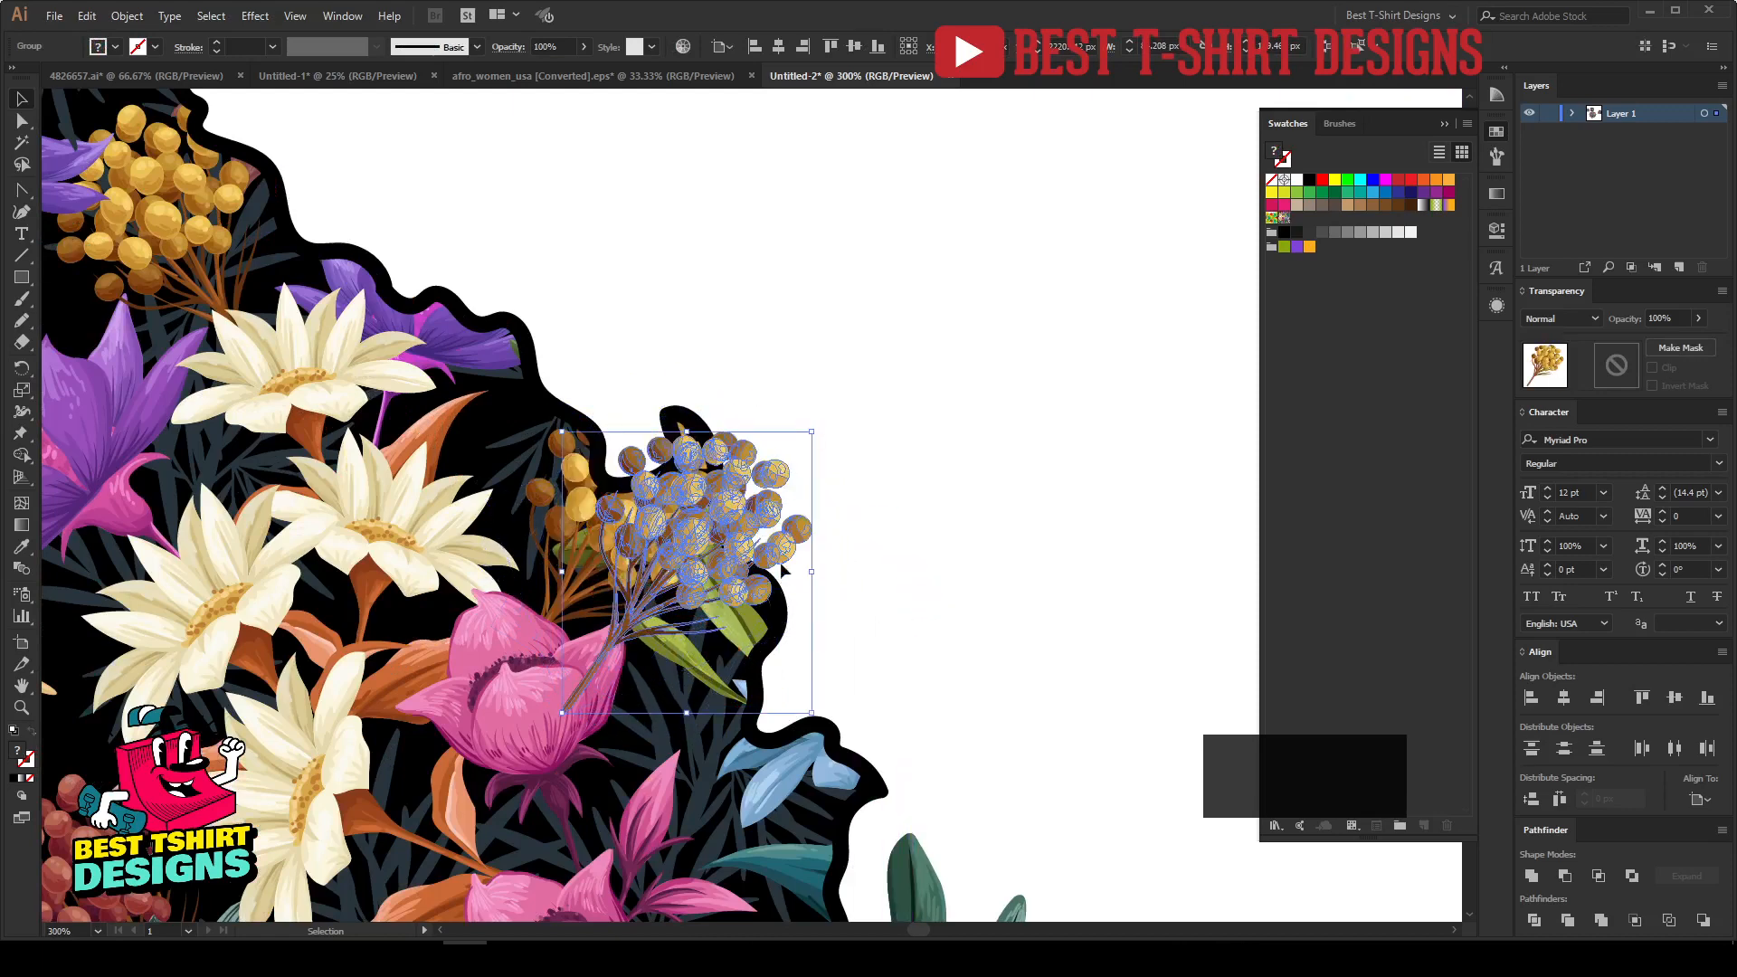
drag(716, 510, 661, 491)
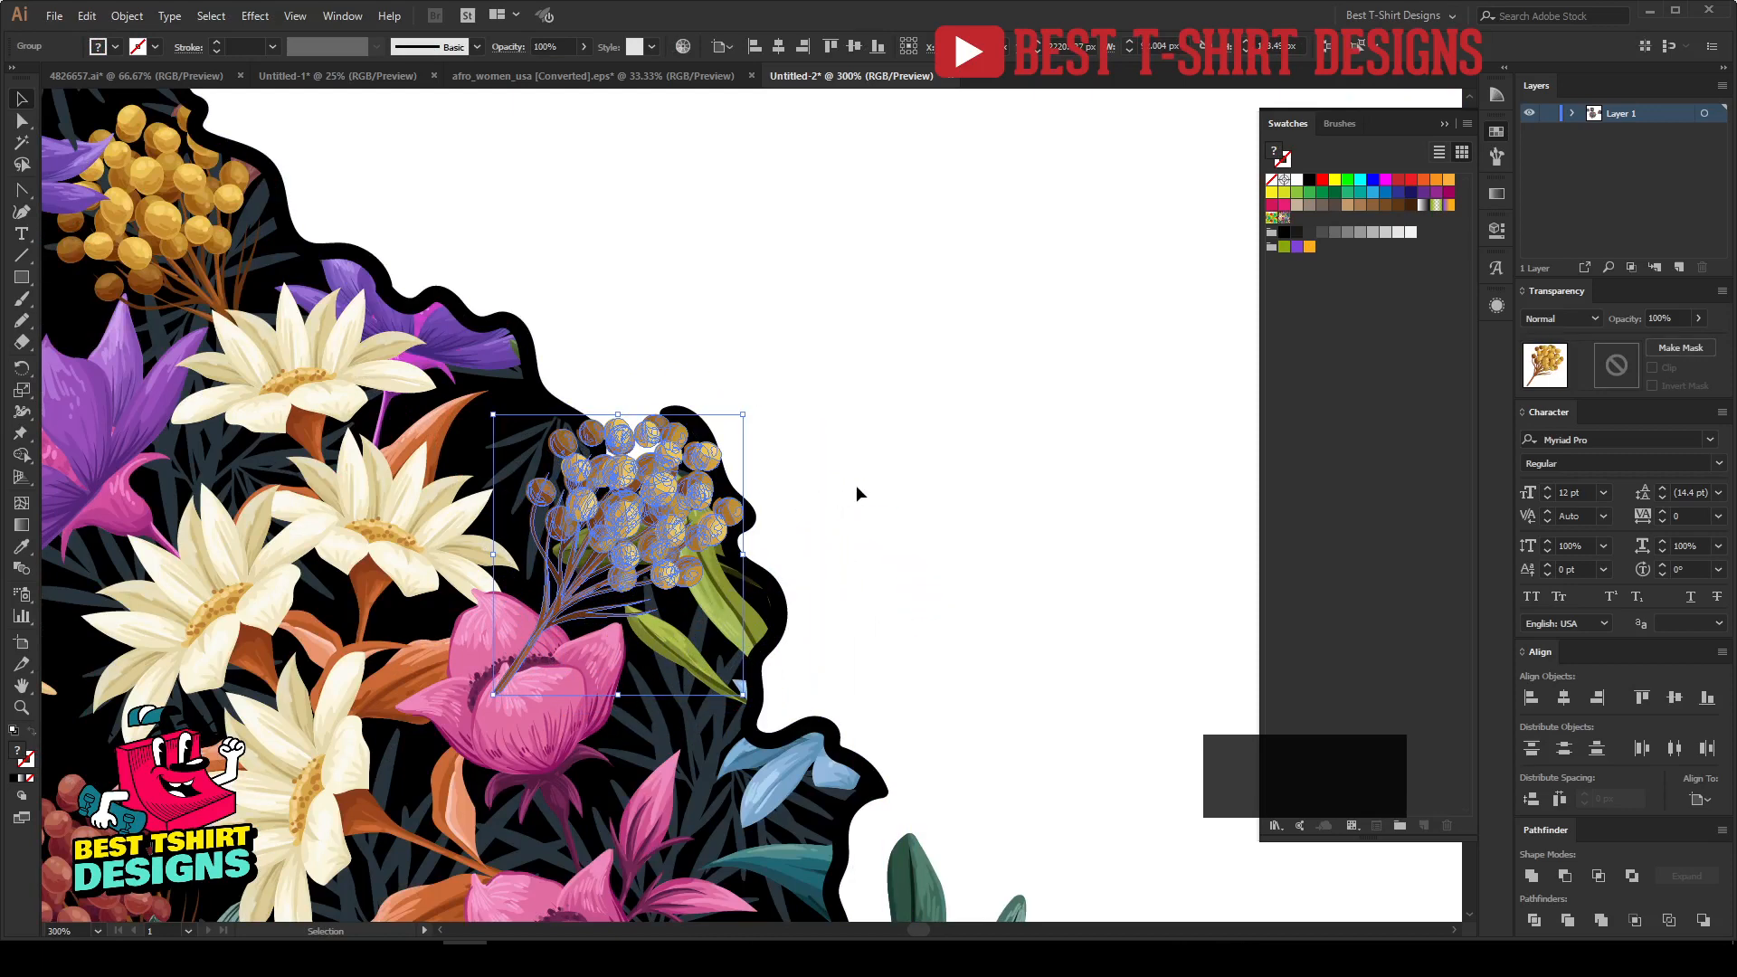
click(856, 485)
Position the pair of pink flowers over the hair's top edge, rotated so that one bloom protrudes beyond the outline.
scroll(850, 485, down, 2)
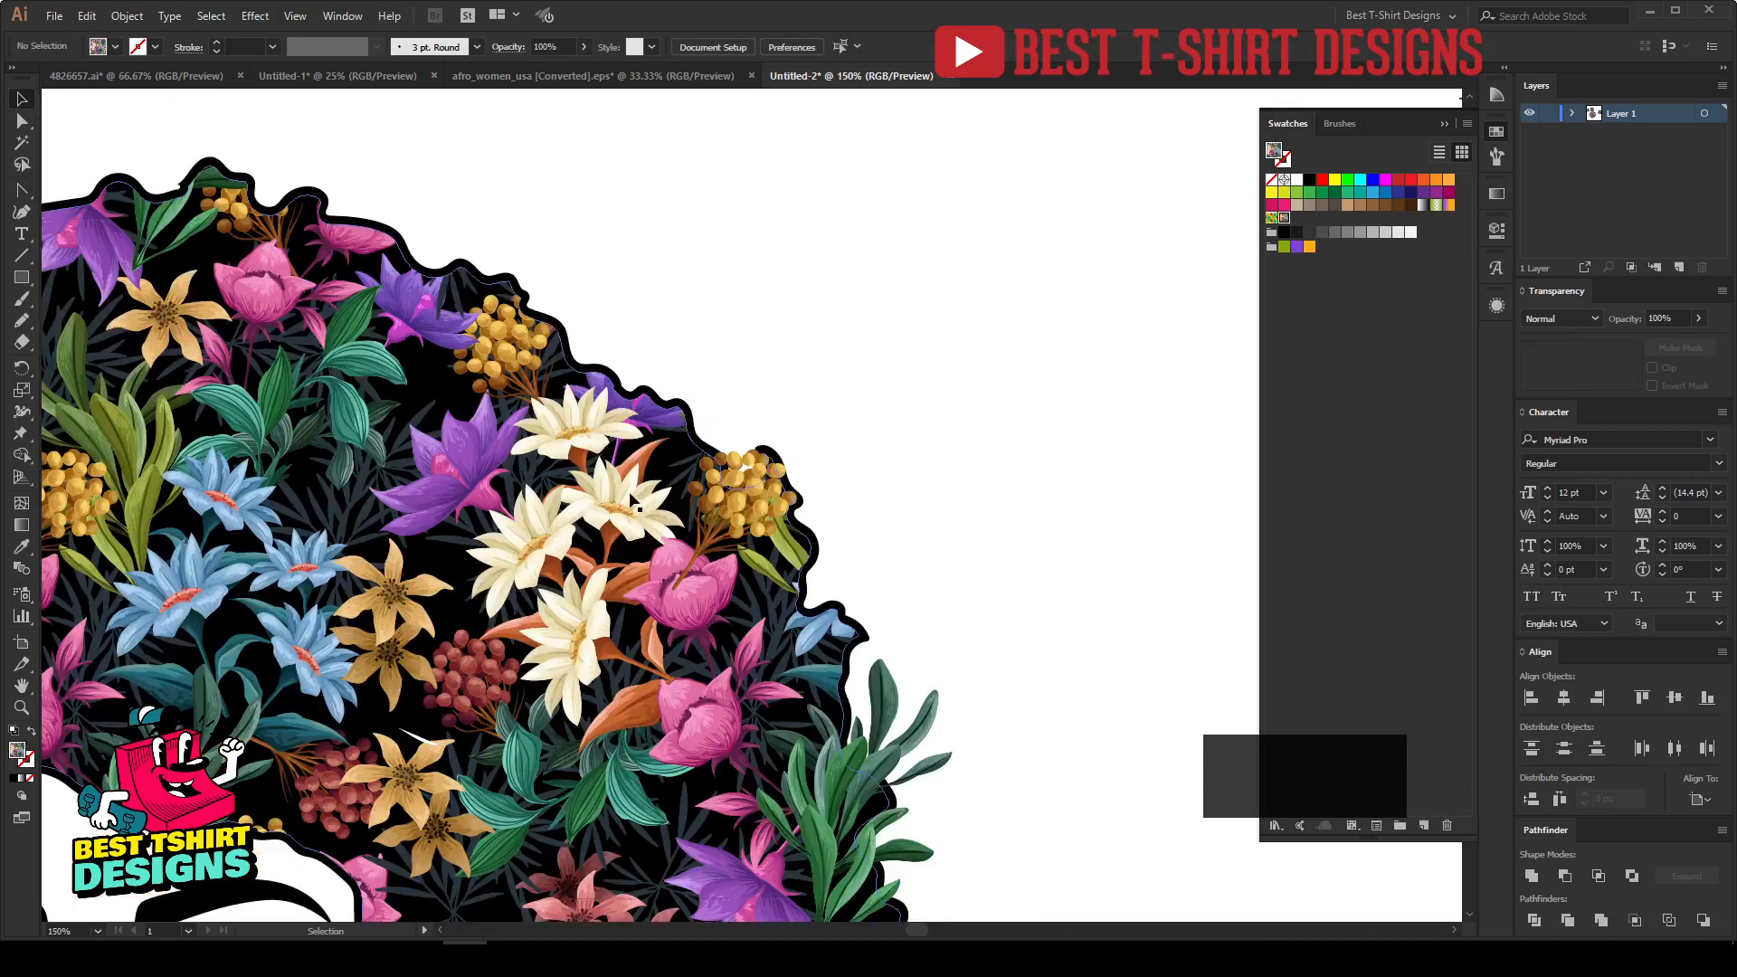
scroll(773, 411, down, 1)
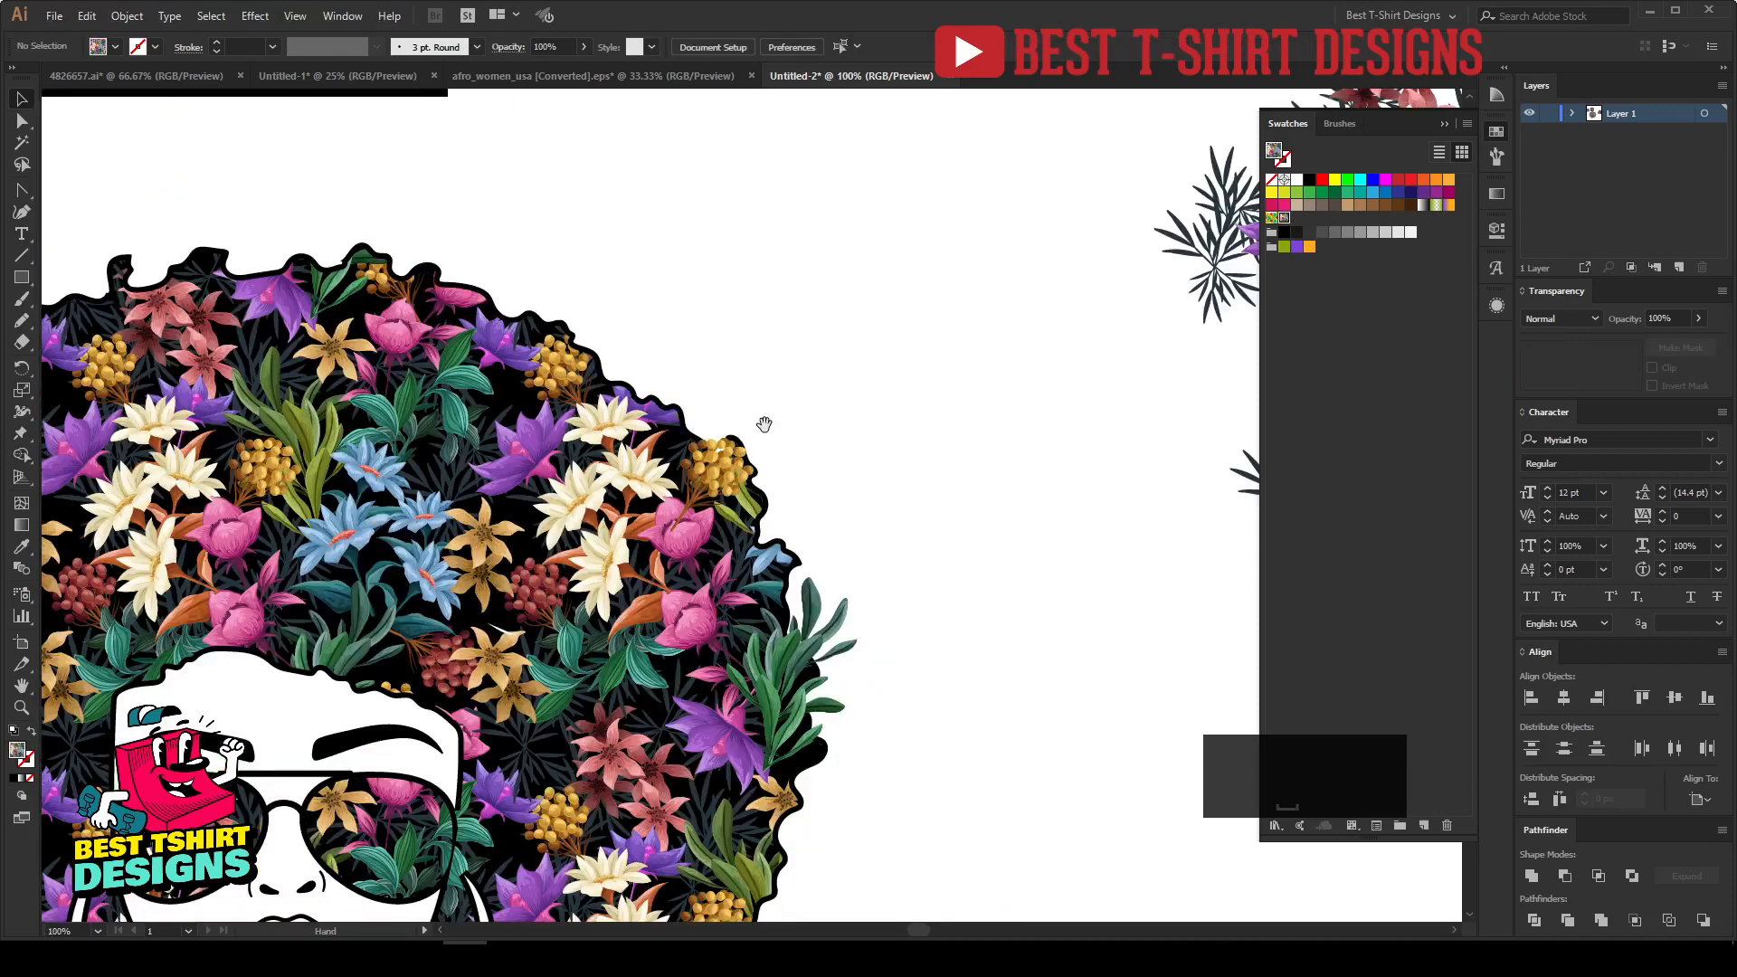
drag(760, 419, 668, 600)
scroll(760, 490, down, 1)
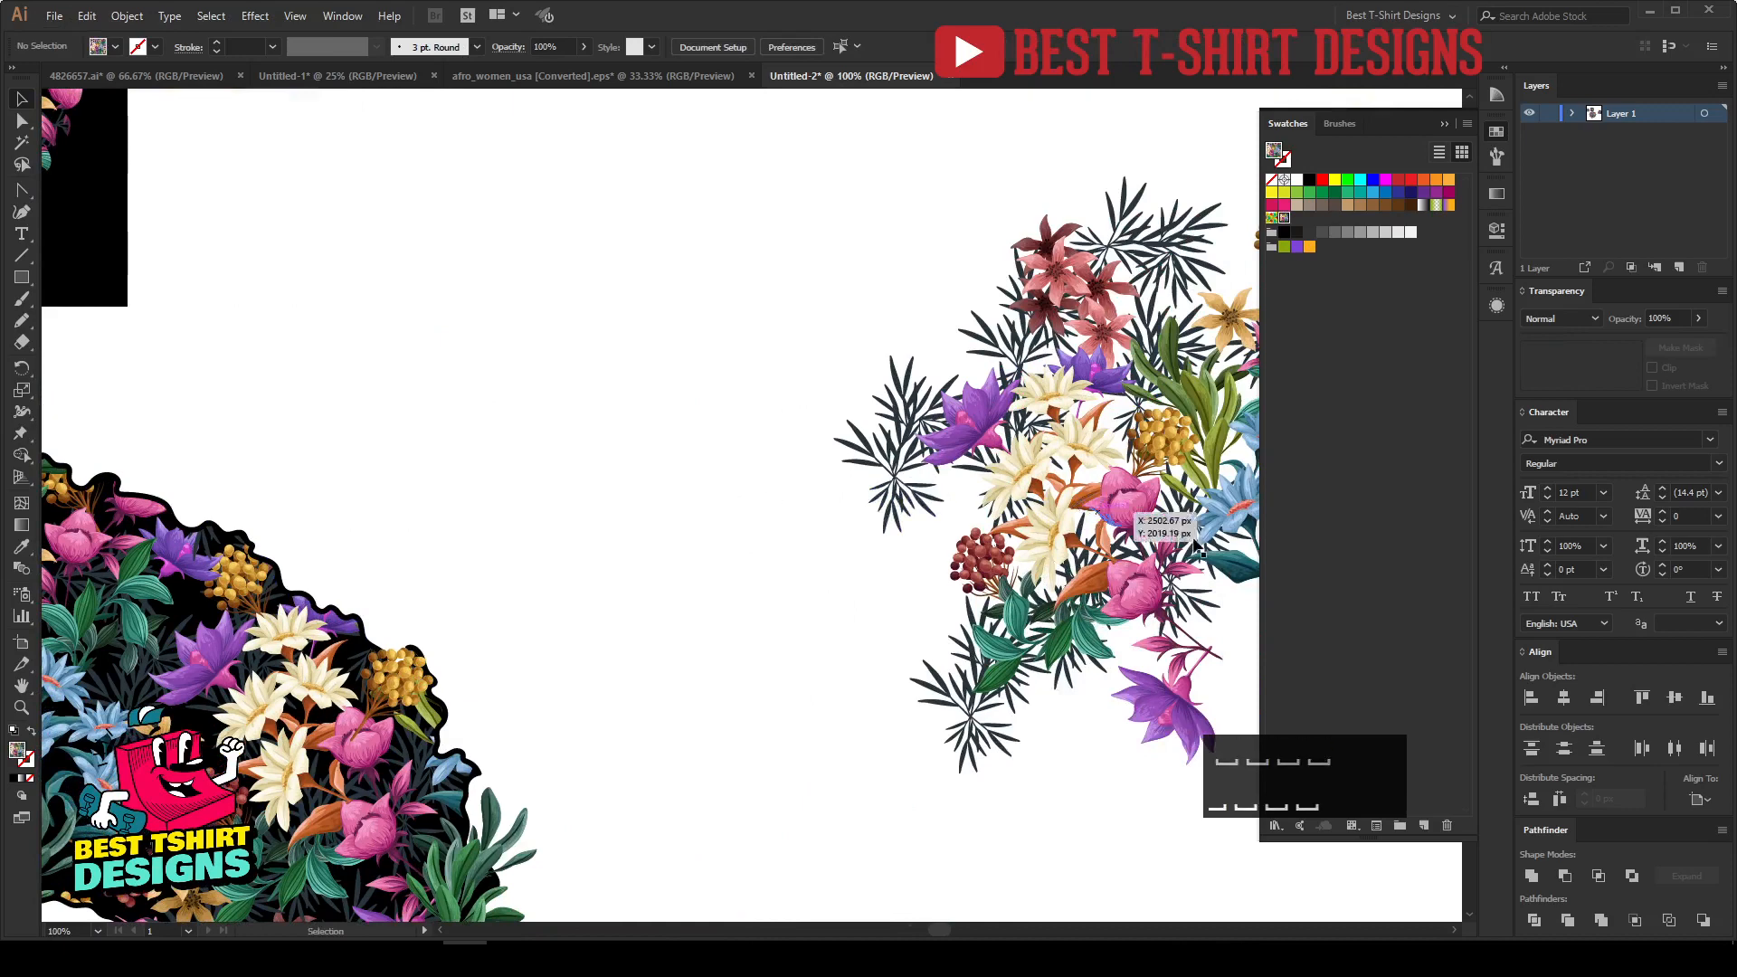
drag(1144, 570, 475, 515)
scroll(475, 515, up, 4)
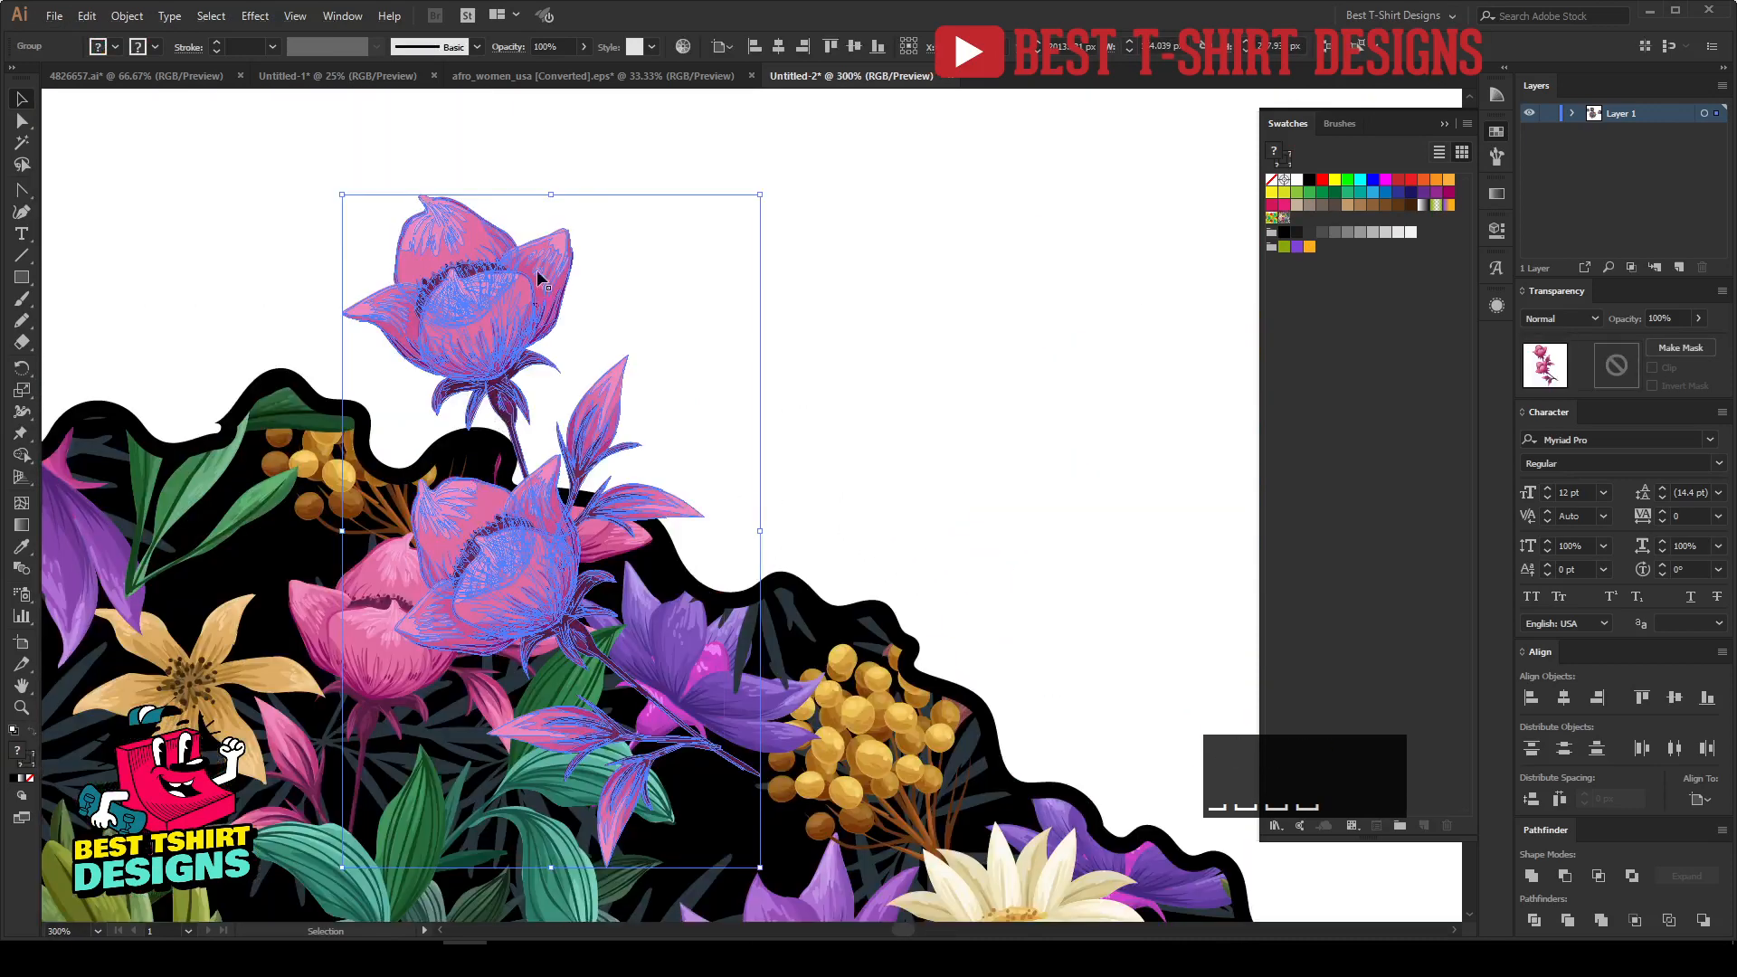
drag(546, 186, 597, 502)
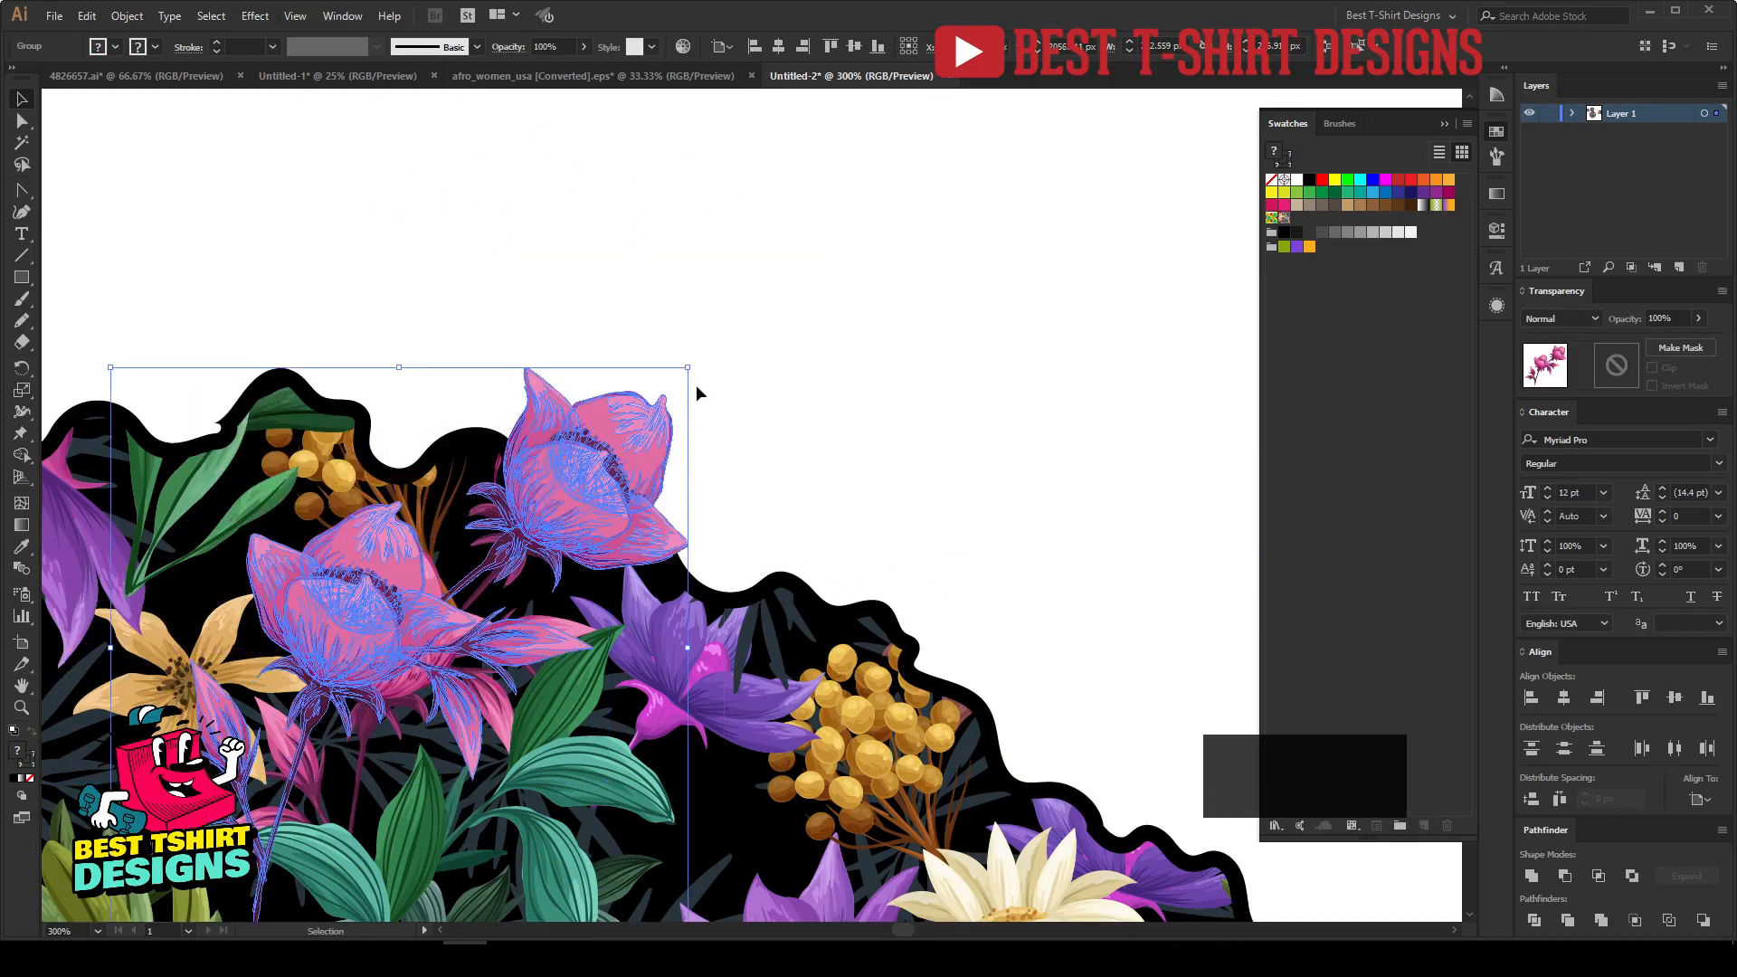
drag(696, 371, 686, 354)
drag(597, 441, 607, 454)
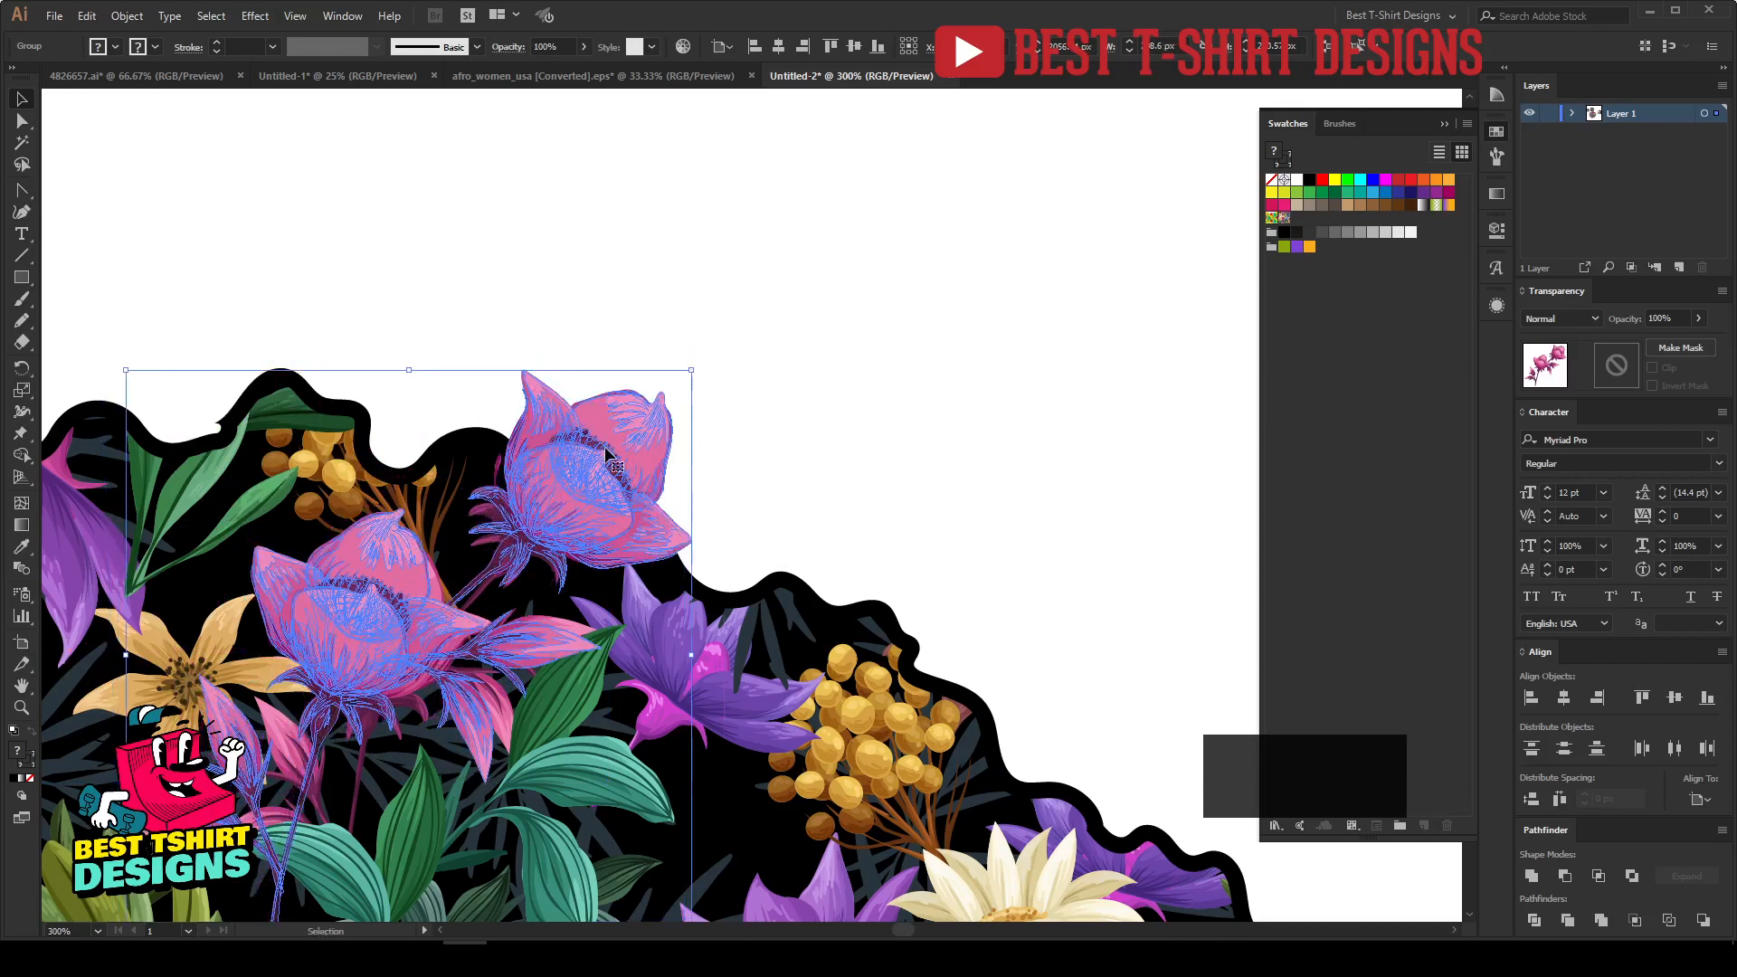
click(751, 429)
Move a purple flower from the loose flower artwork onto the hair's top edge, rotated so its stem points outward.
scroll(724, 303, down, 3)
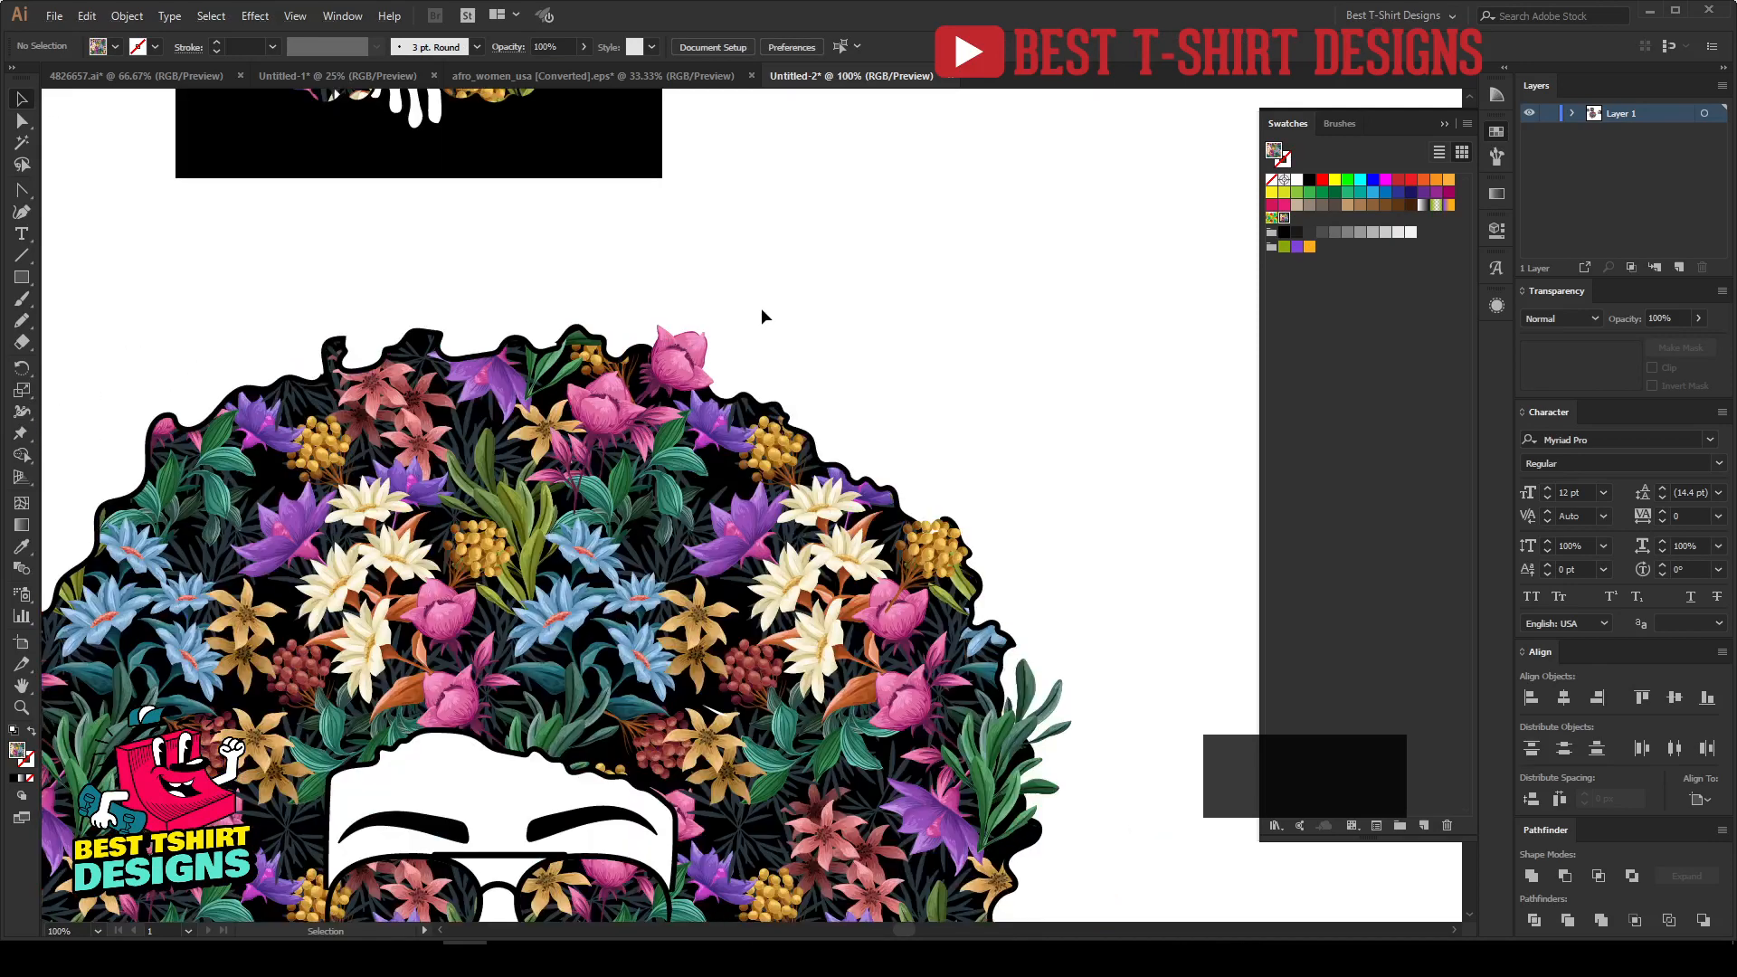
scroll(725, 321, down, 1)
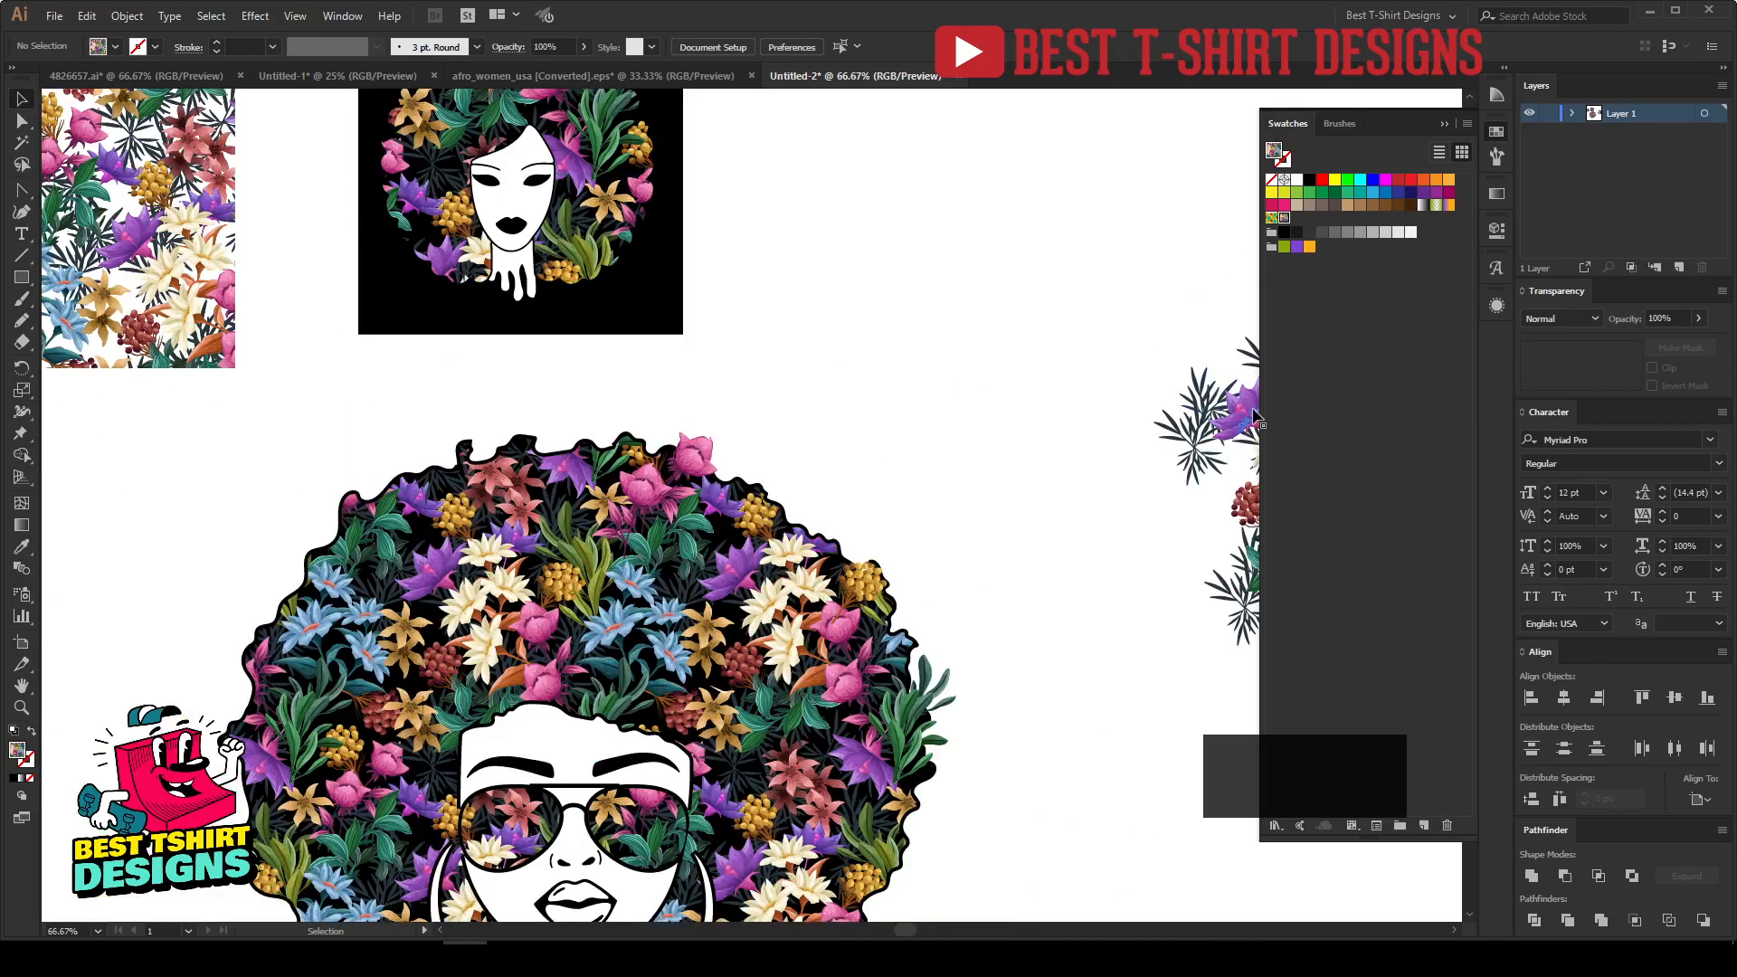
drag(1203, 423, 562, 451)
scroll(562, 450, up, 4)
drag(794, 585, 665, 264)
drag(719, 433, 661, 366)
drag(561, 485, 588, 486)
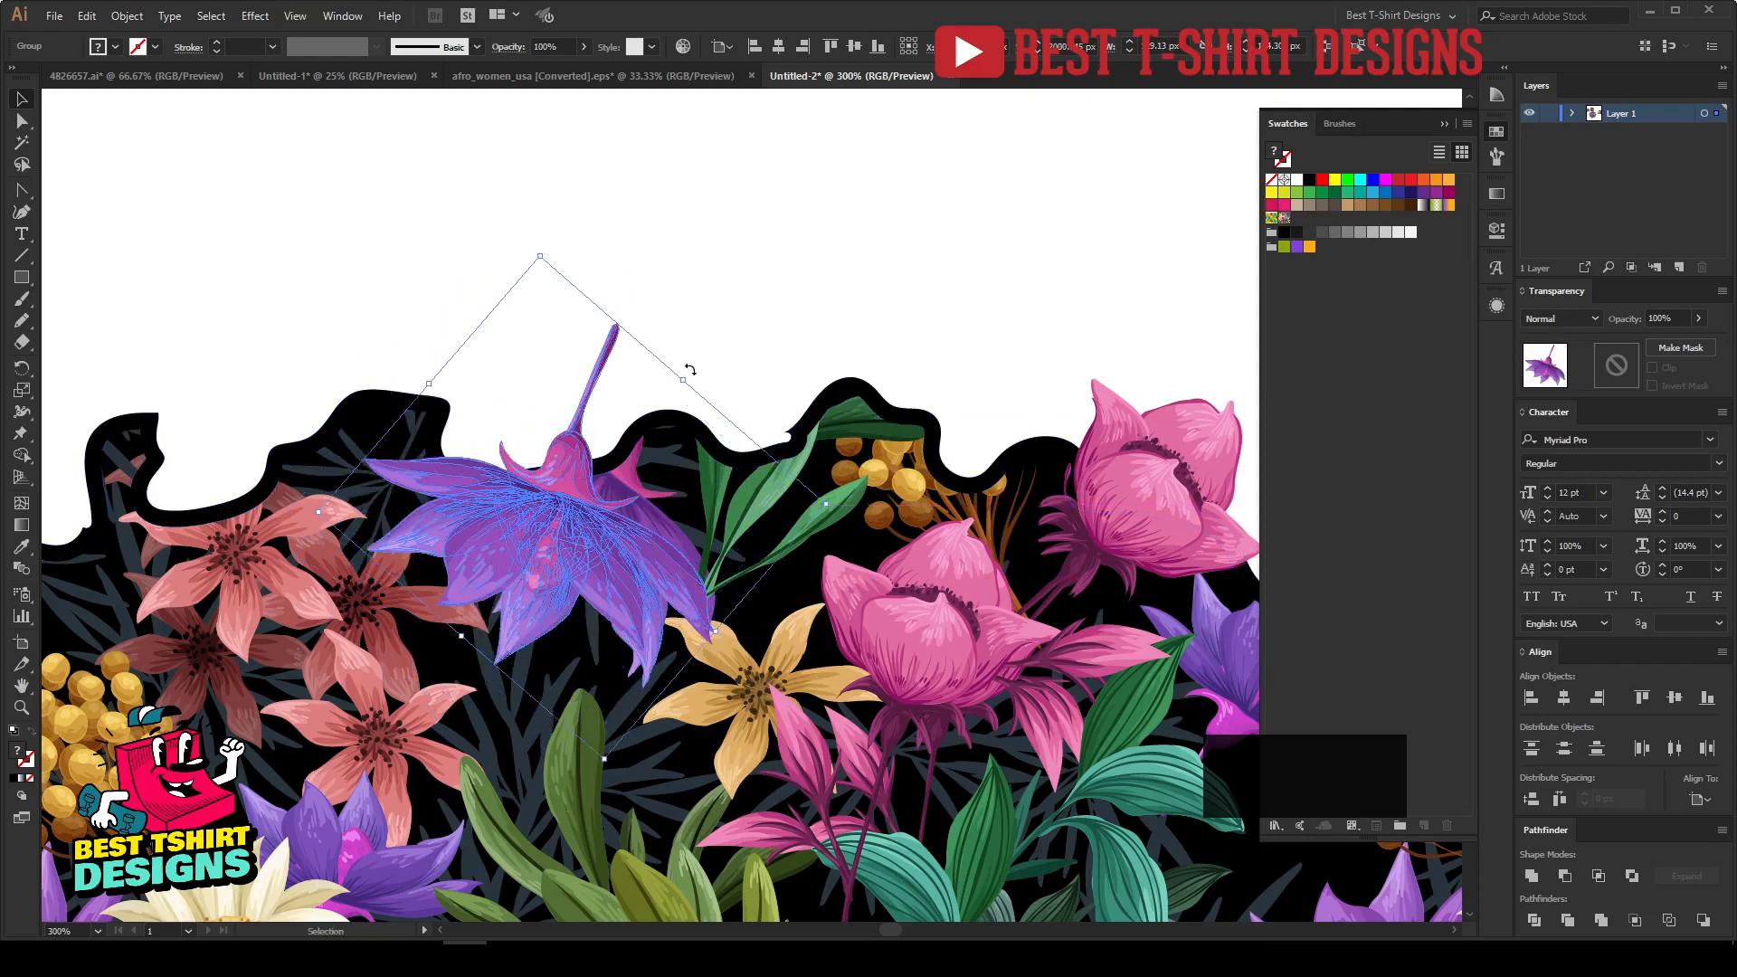
Fine-tune the purple flower's rotation and position so its stem and petals extend beyond the hair's top outline.
drag(690, 369, 738, 376)
drag(535, 494, 569, 485)
drag(733, 369, 755, 399)
drag(592, 490, 595, 483)
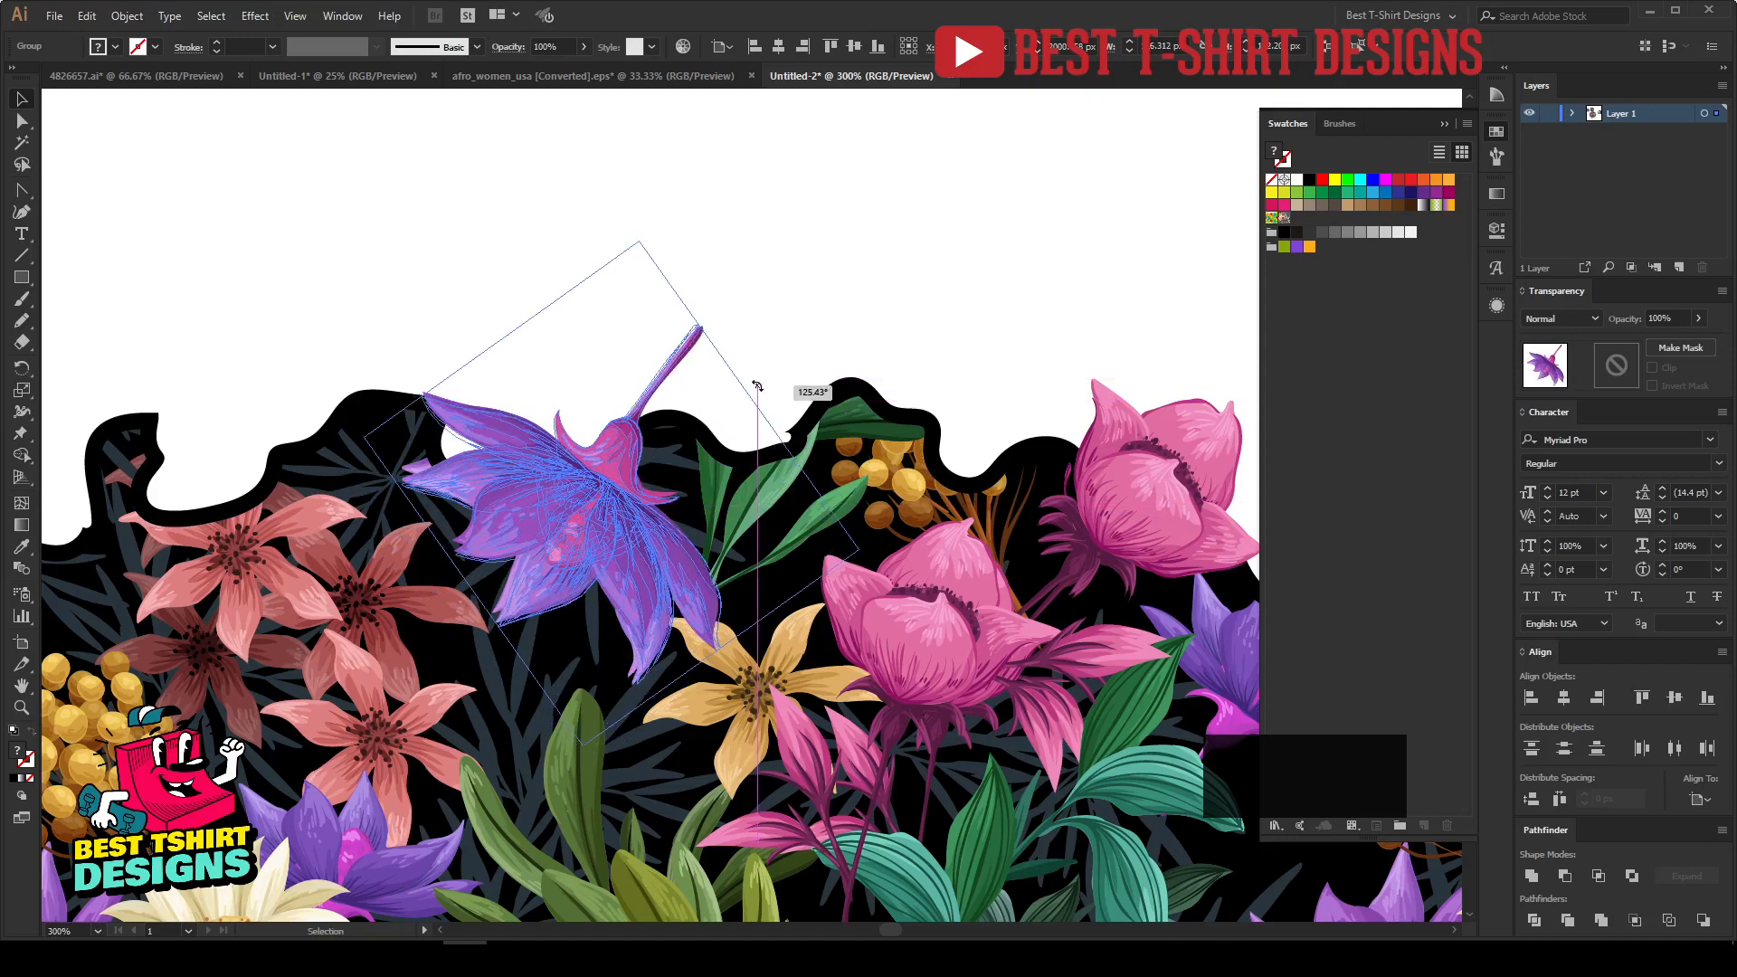
key(ctrl+plus)
drag(578, 533, 573, 527)
scroll(597, 491, down, 3)
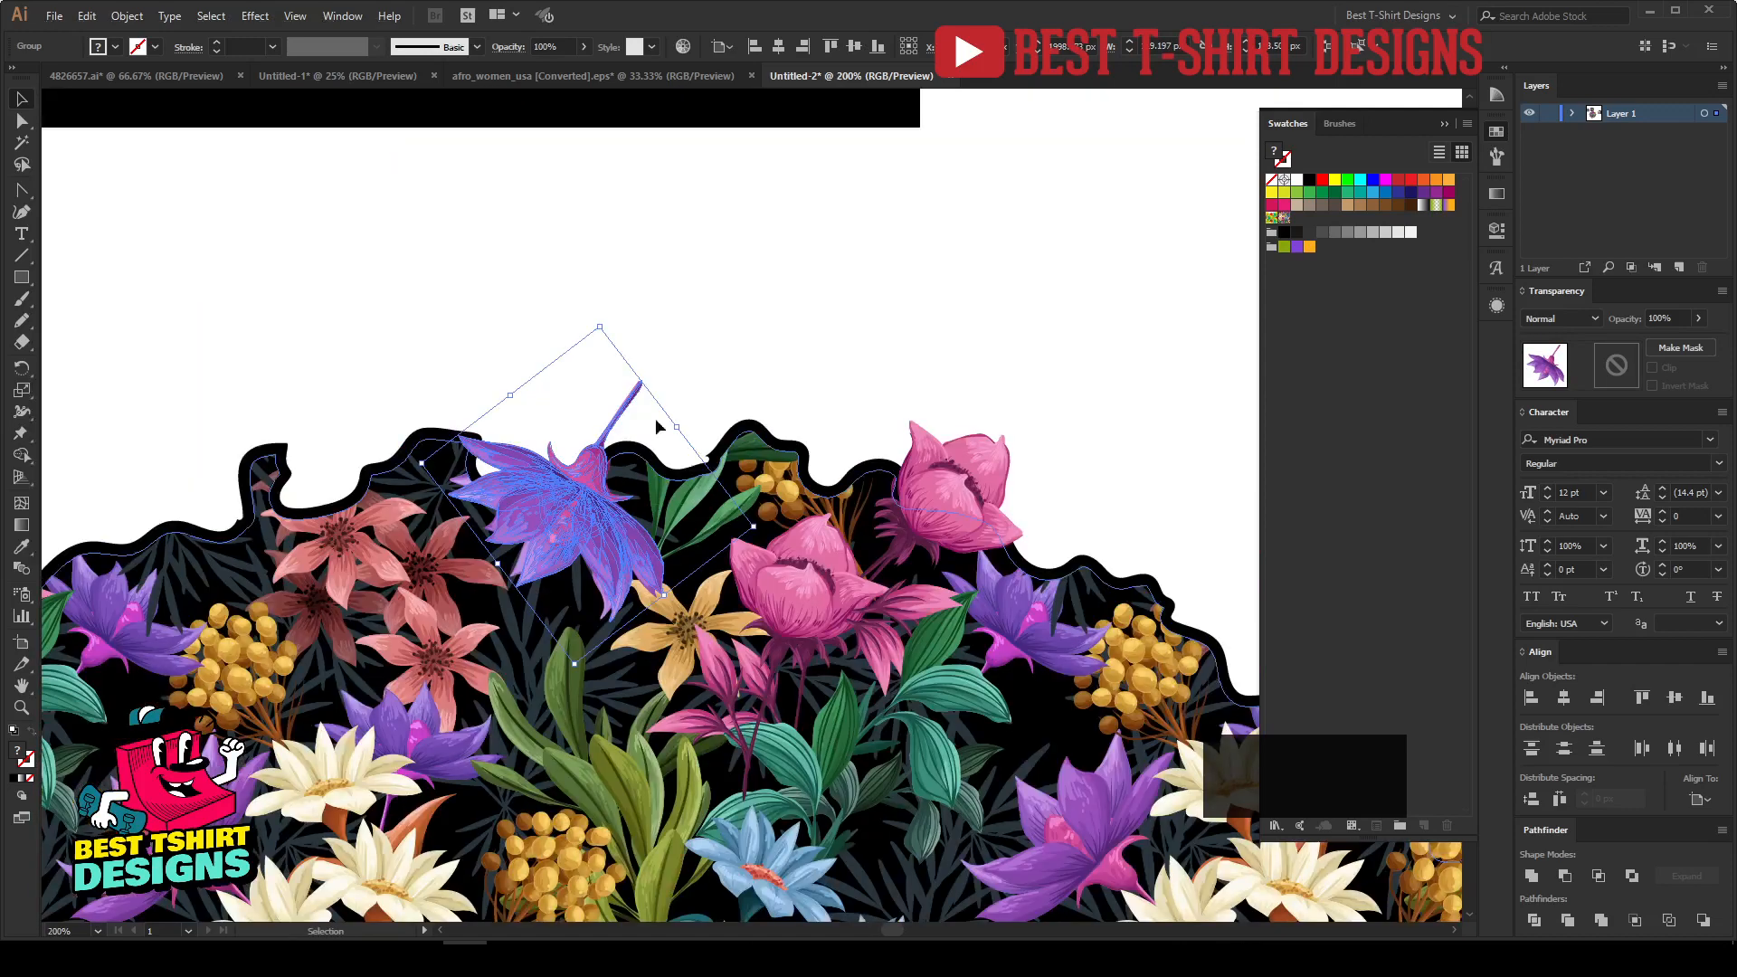
click(708, 350)
Place the cream flower cluster over the hair's upper-right edge and reflect it across the vertical axis.
scroll(708, 350, down, 2)
scroll(723, 332, down, 1)
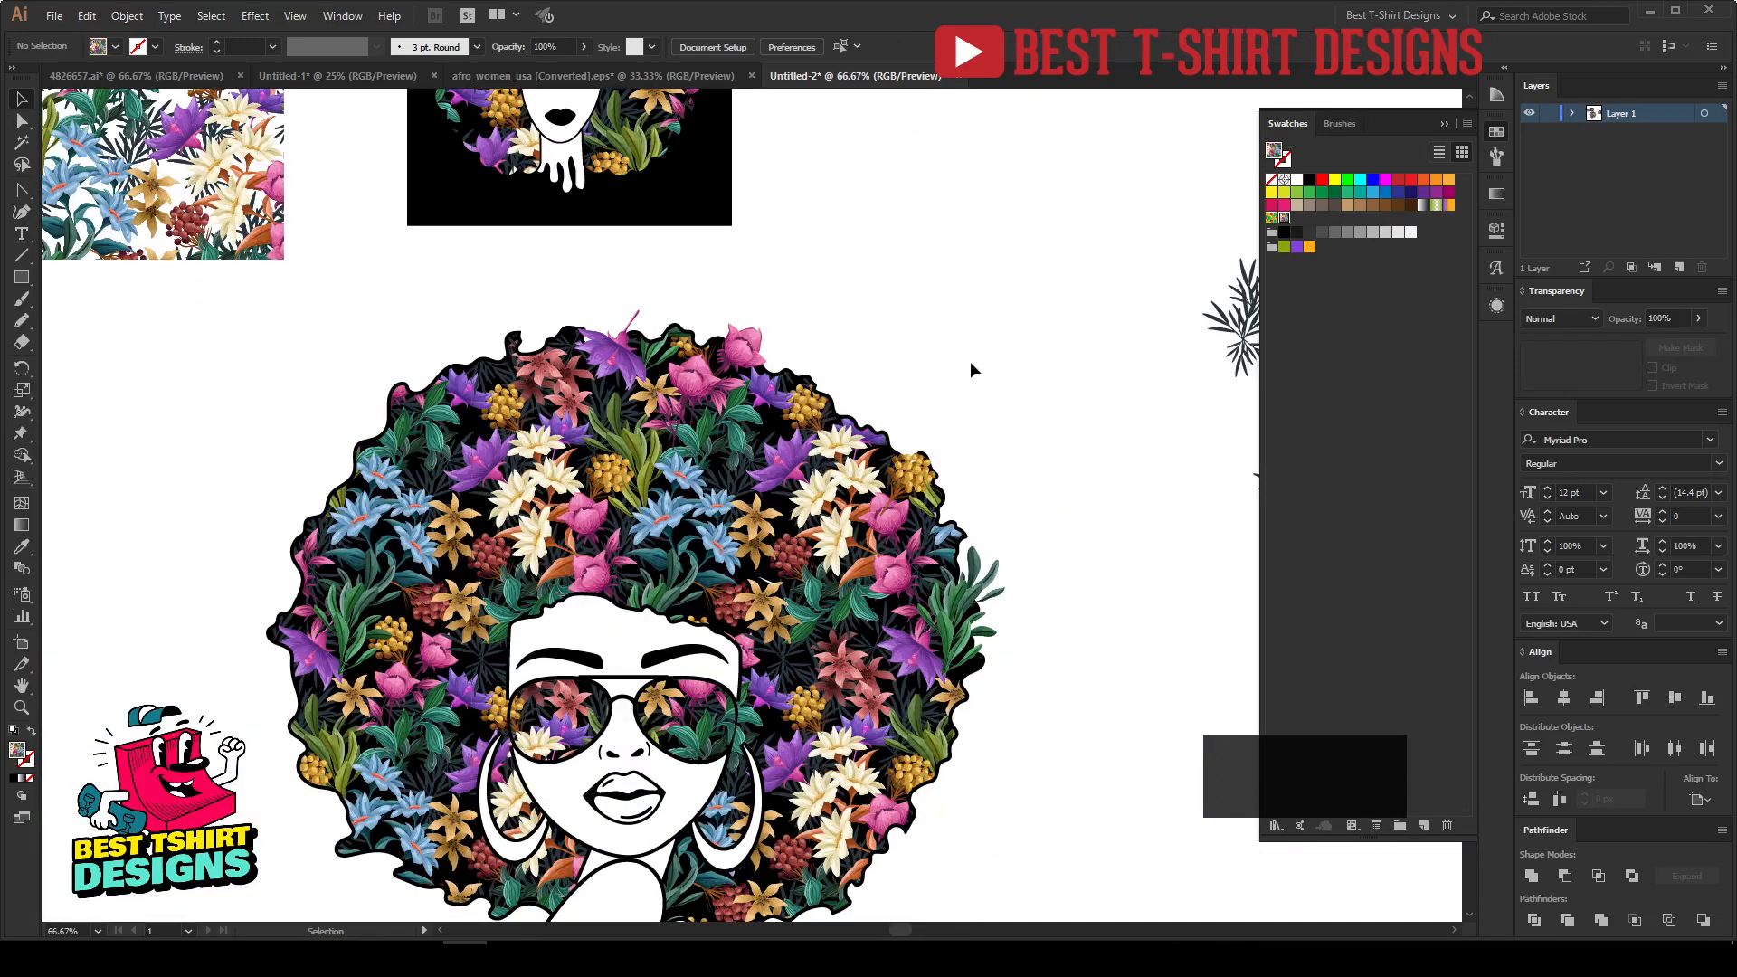
drag(958, 376, 885, 391)
click(1176, 359)
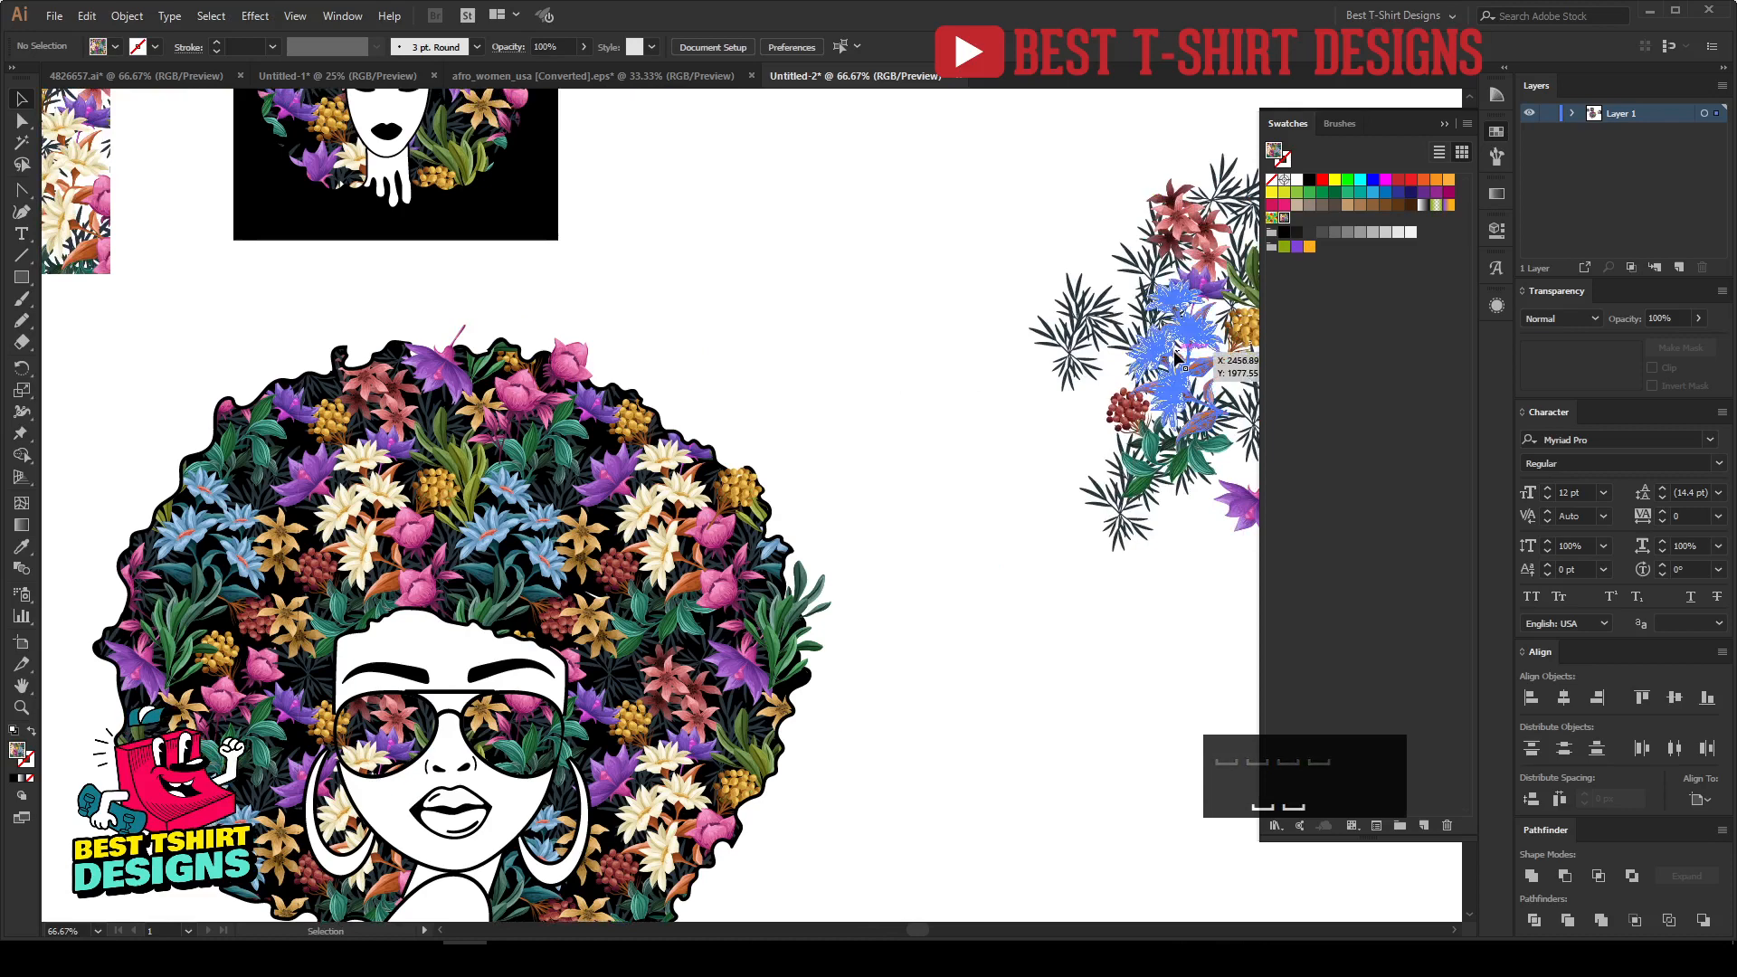
drag(1176, 359, 756, 528)
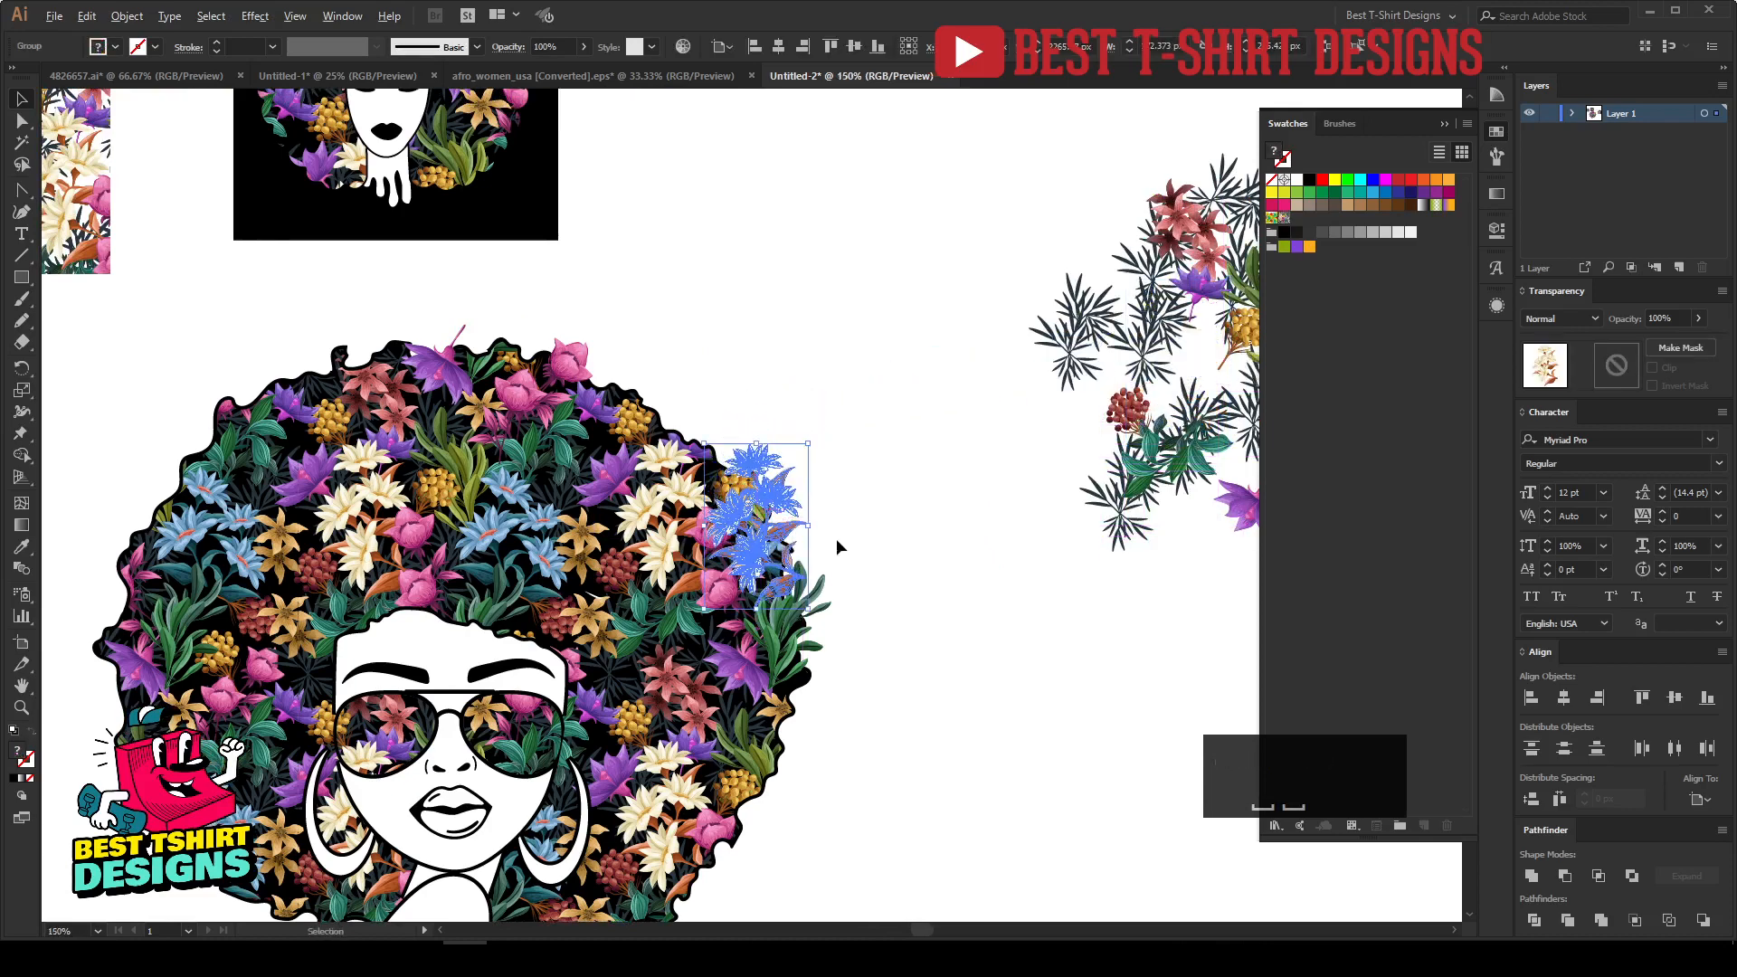
scroll(835, 539, up, 2)
key(ctrl+r)
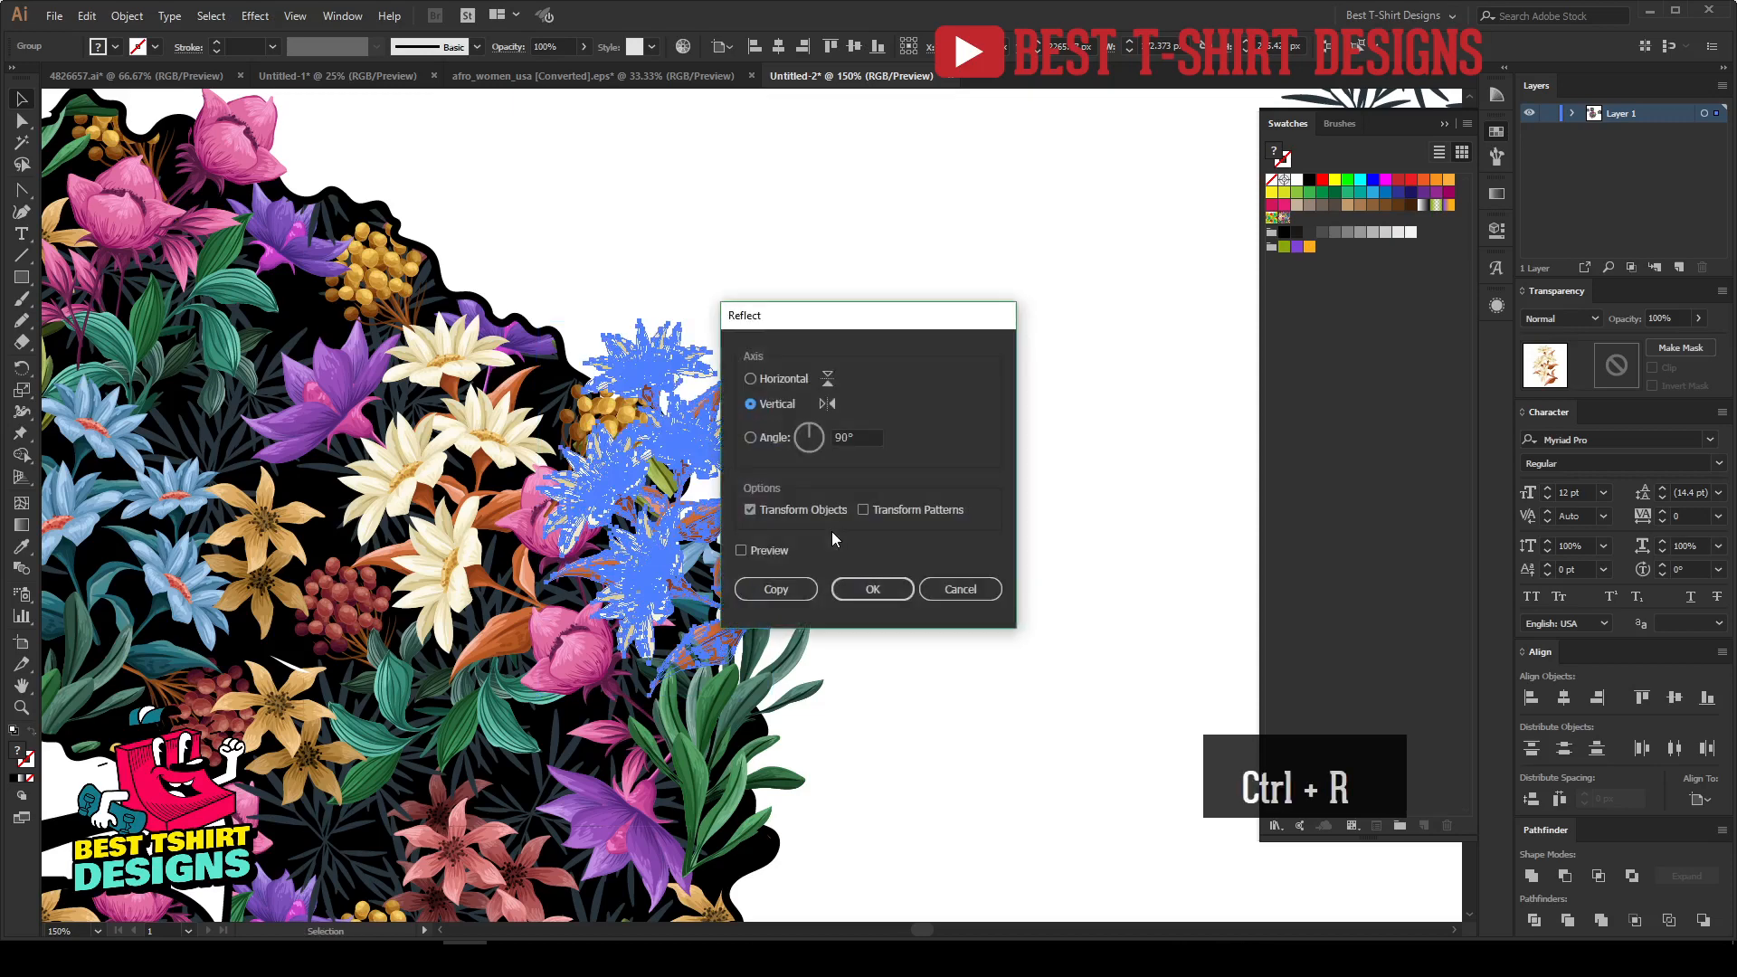
click(771, 551)
click(882, 592)
click(888, 491)
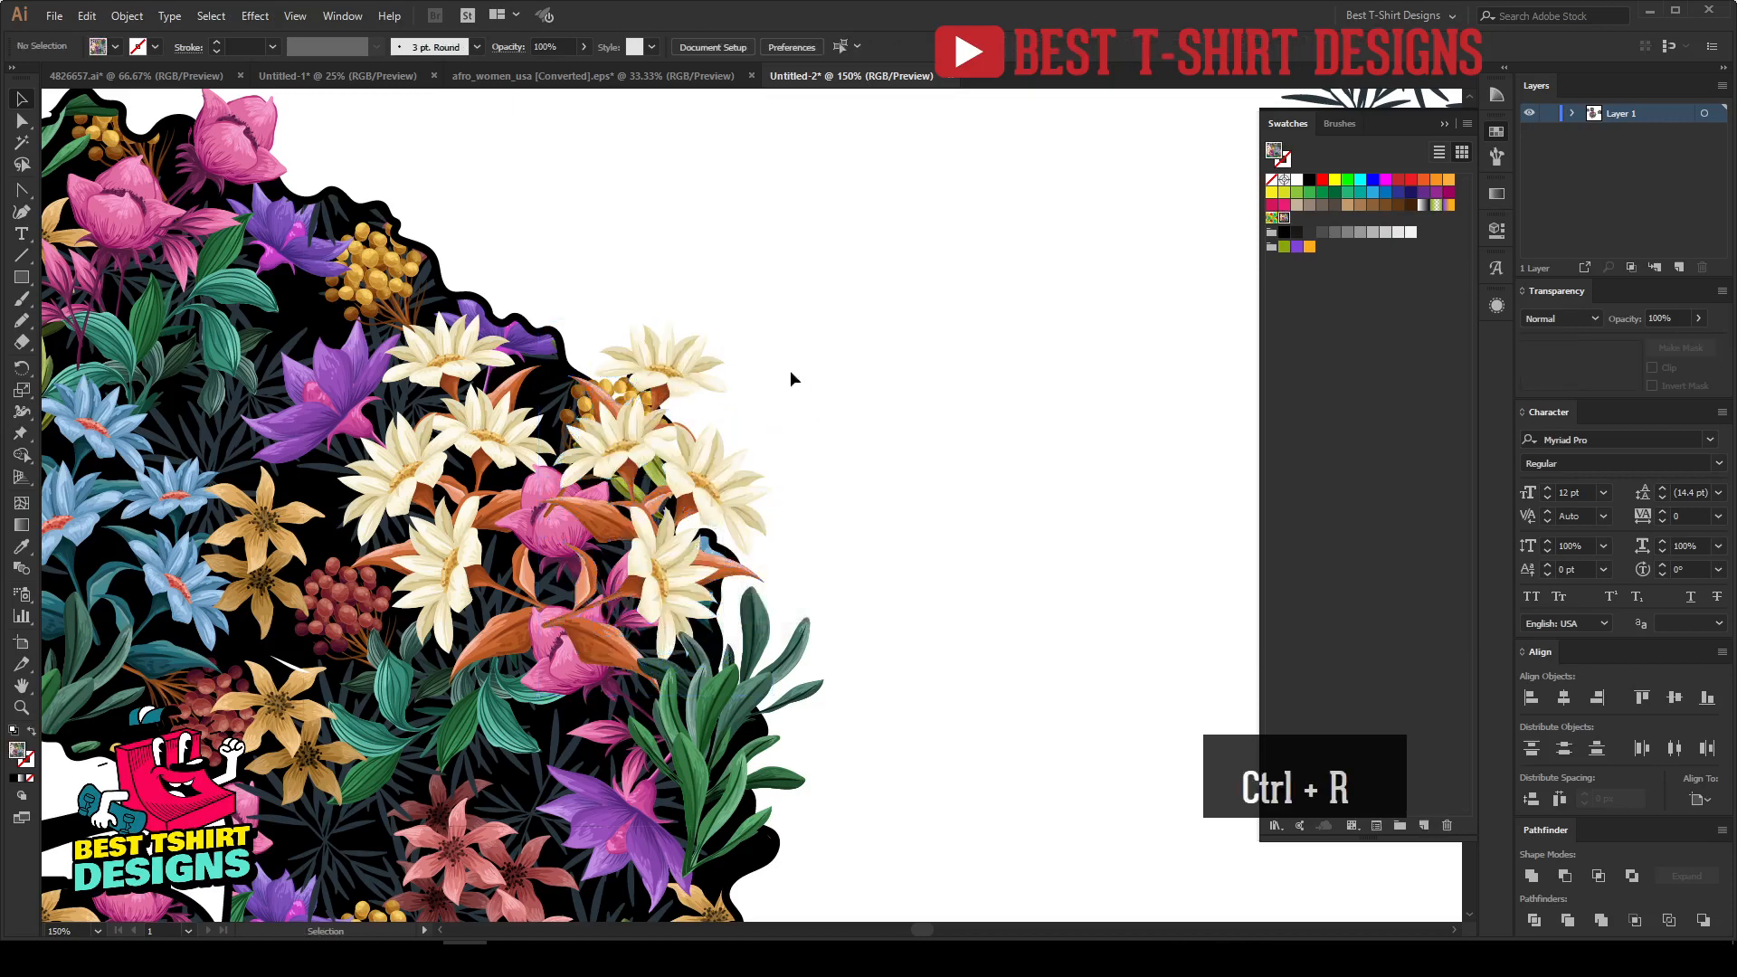
Copy the cream flower cluster to the hair's upper-left edge, reflecting it vertically and rotating it to follow the outline.
scroll(783, 367, down, 1)
scroll(874, 373, down, 1)
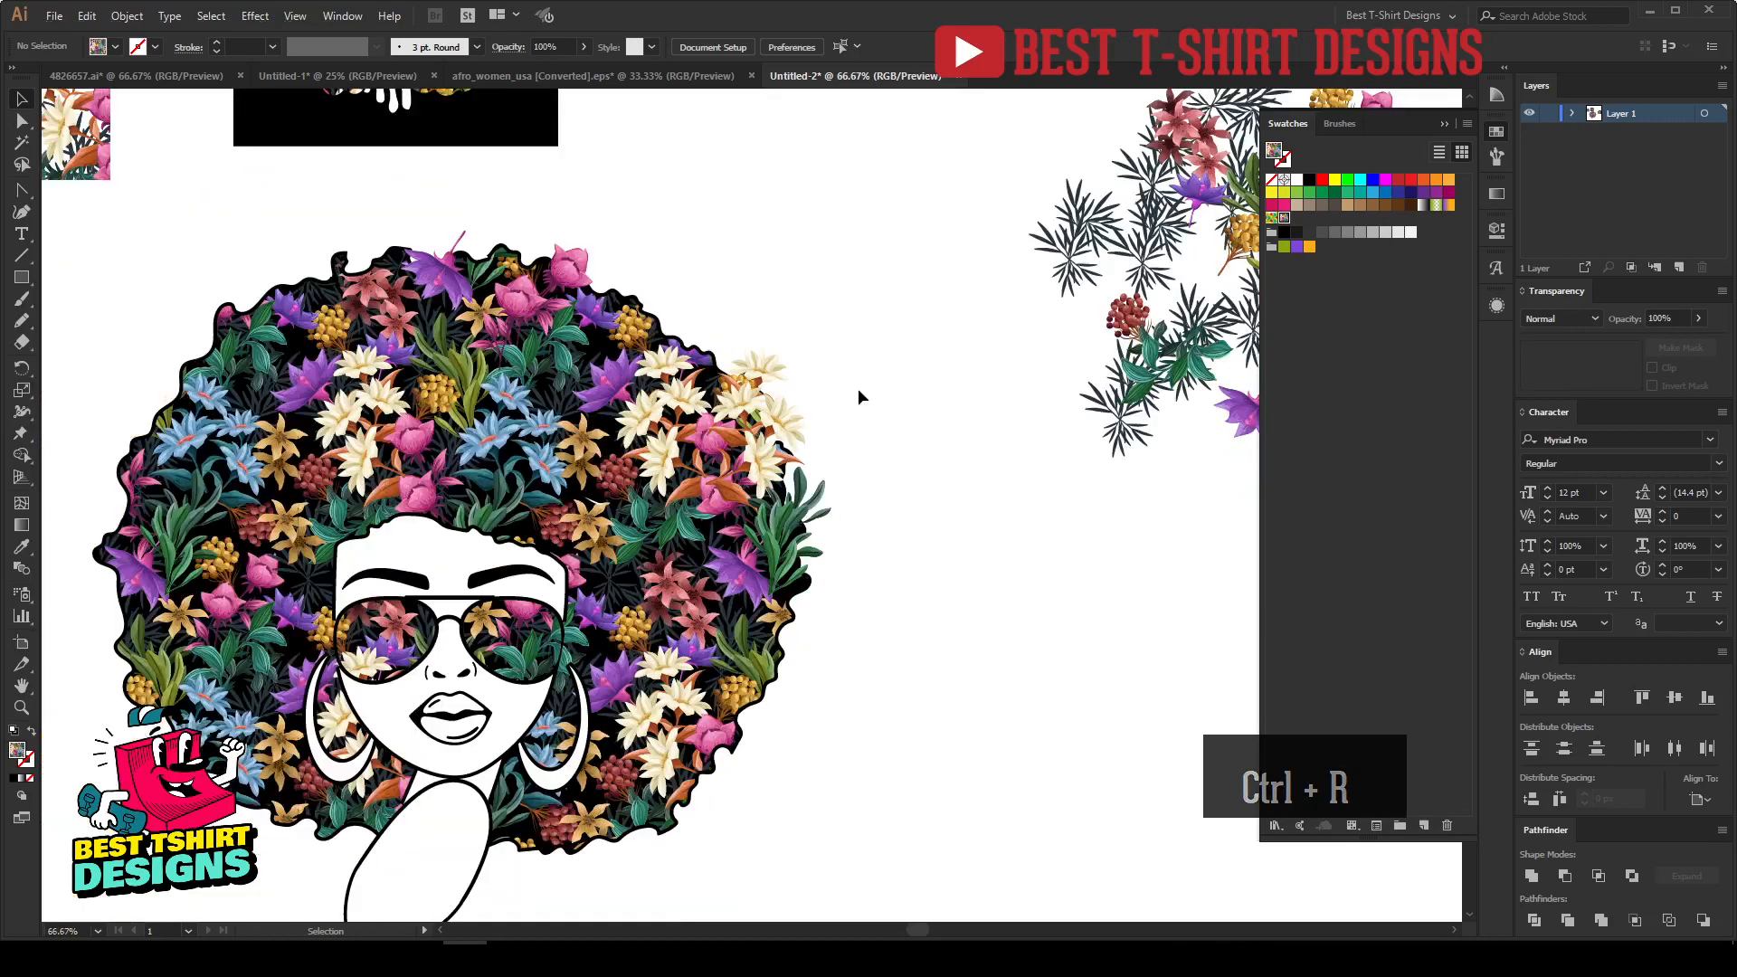
drag(786, 433, 262, 351)
key(ctrl+r)
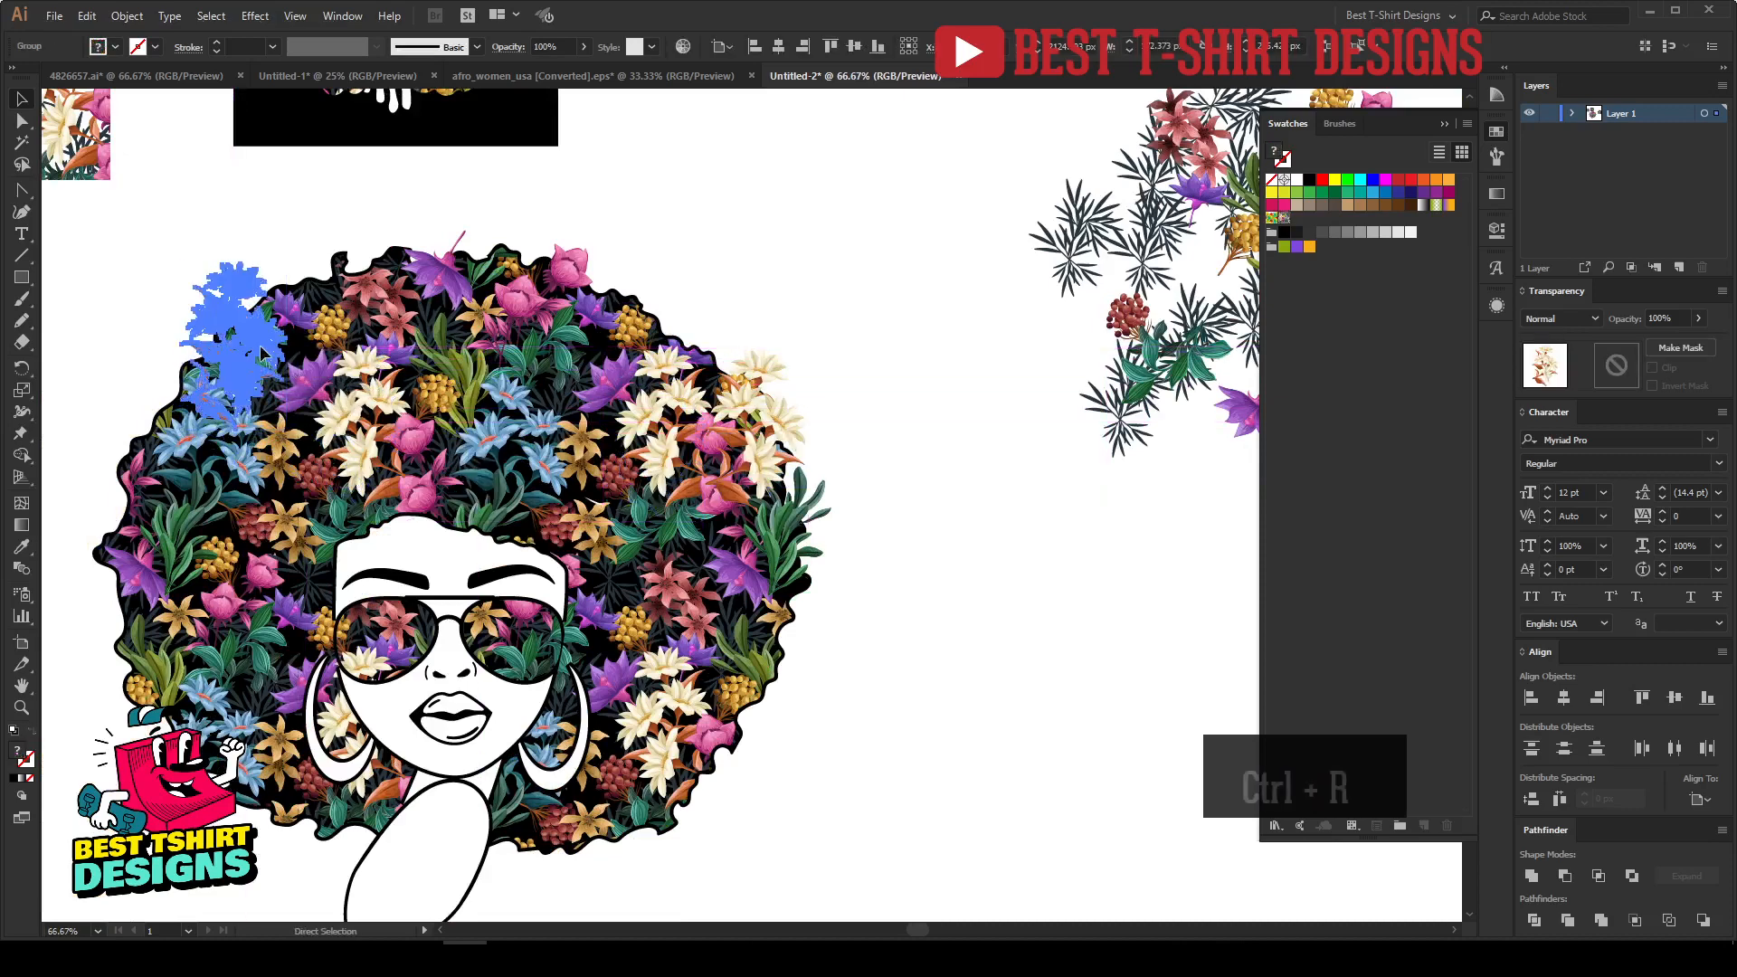
click(884, 597)
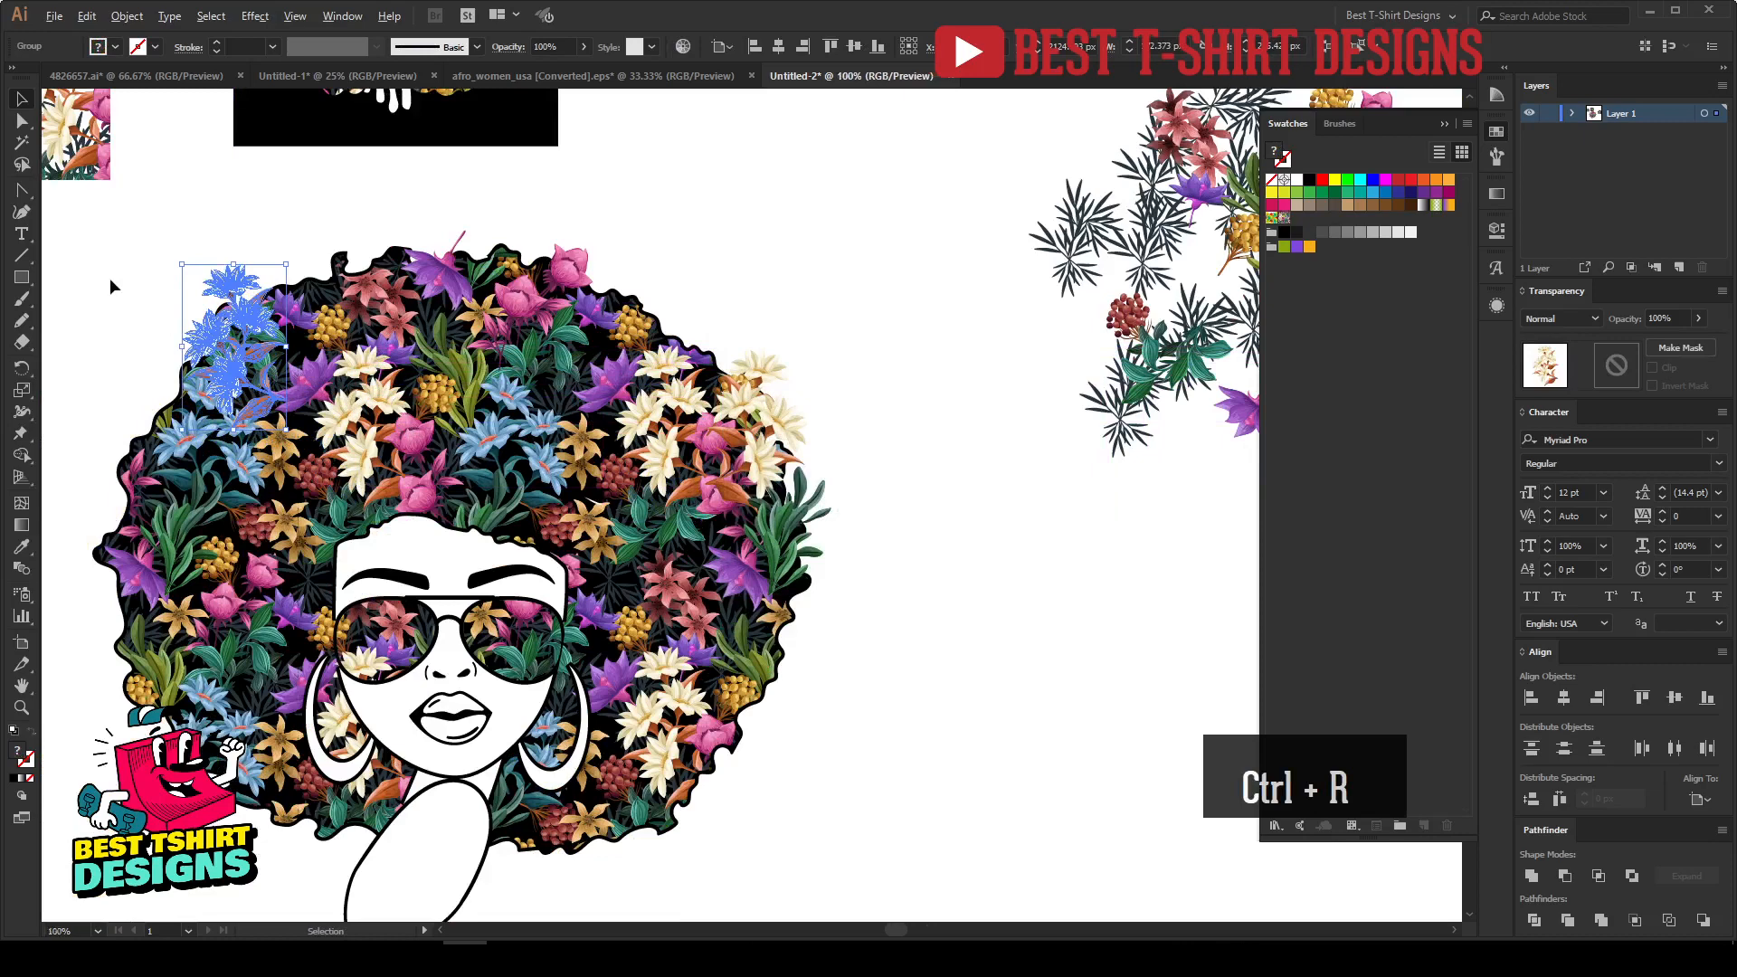
scroll(110, 279, up, 2)
drag(516, 437, 514, 507)
drag(449, 392, 424, 373)
click(539, 191)
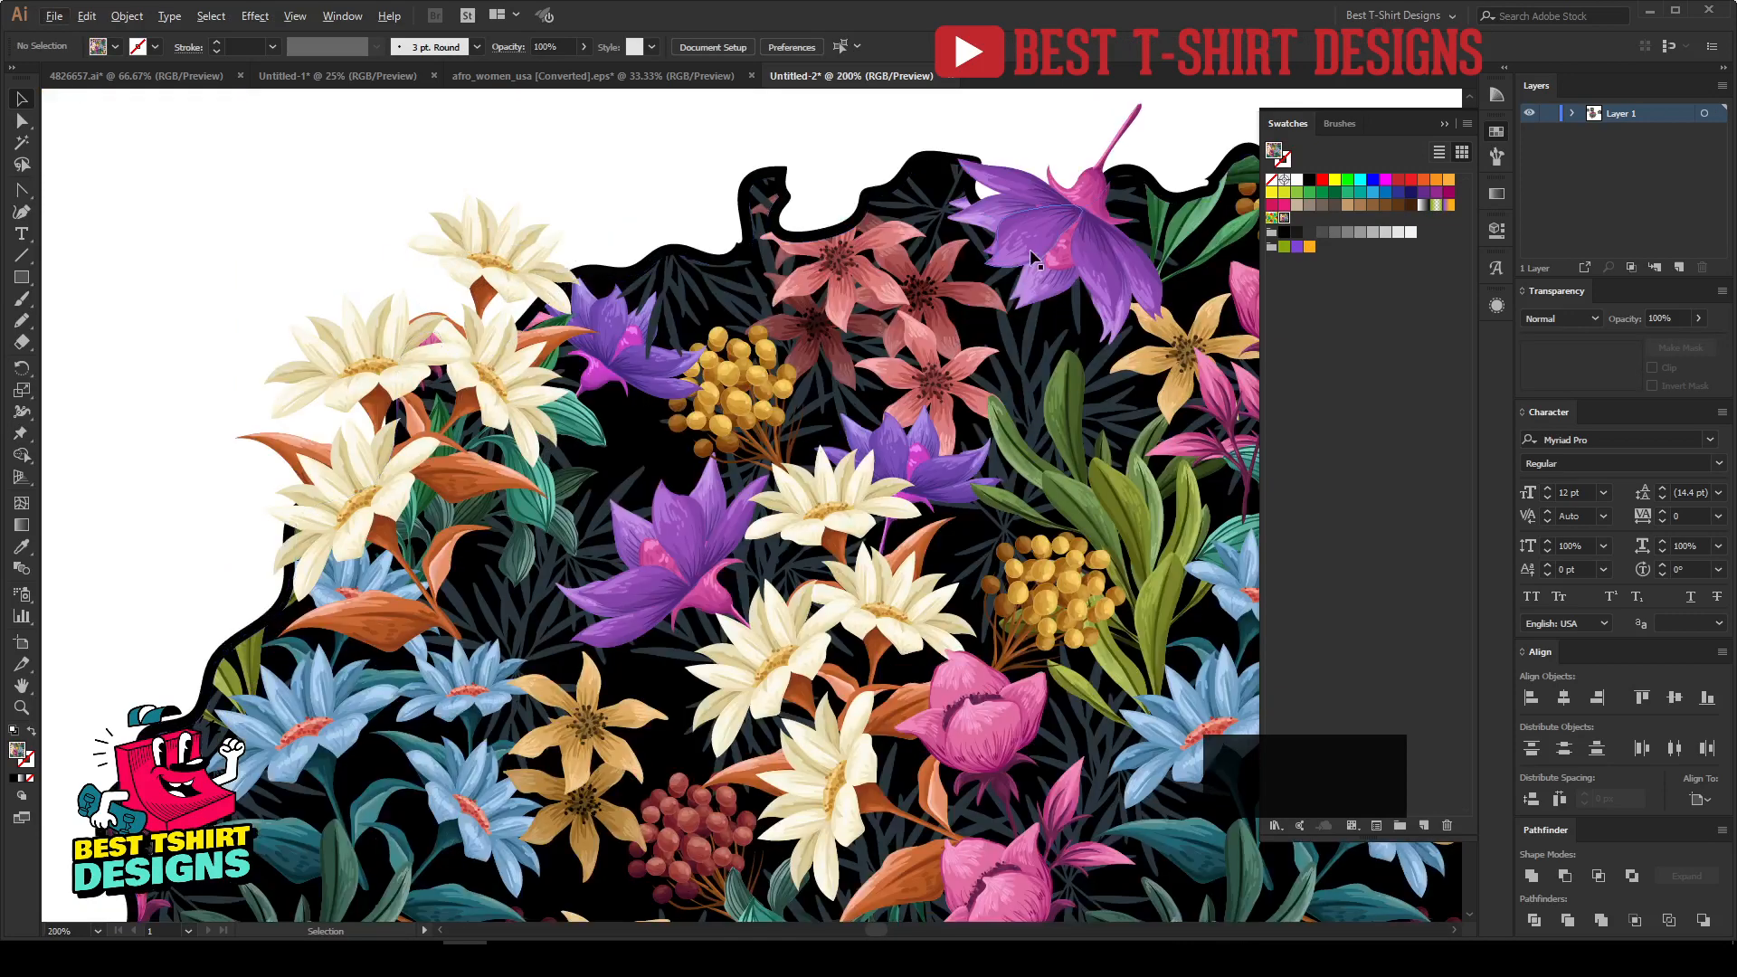
Copy the purple flower to the hair's left edge beside the cream cluster, rotated so its petals face outward.
drag(1030, 247, 298, 629)
drag(409, 518, 407, 650)
drag(297, 562, 278, 557)
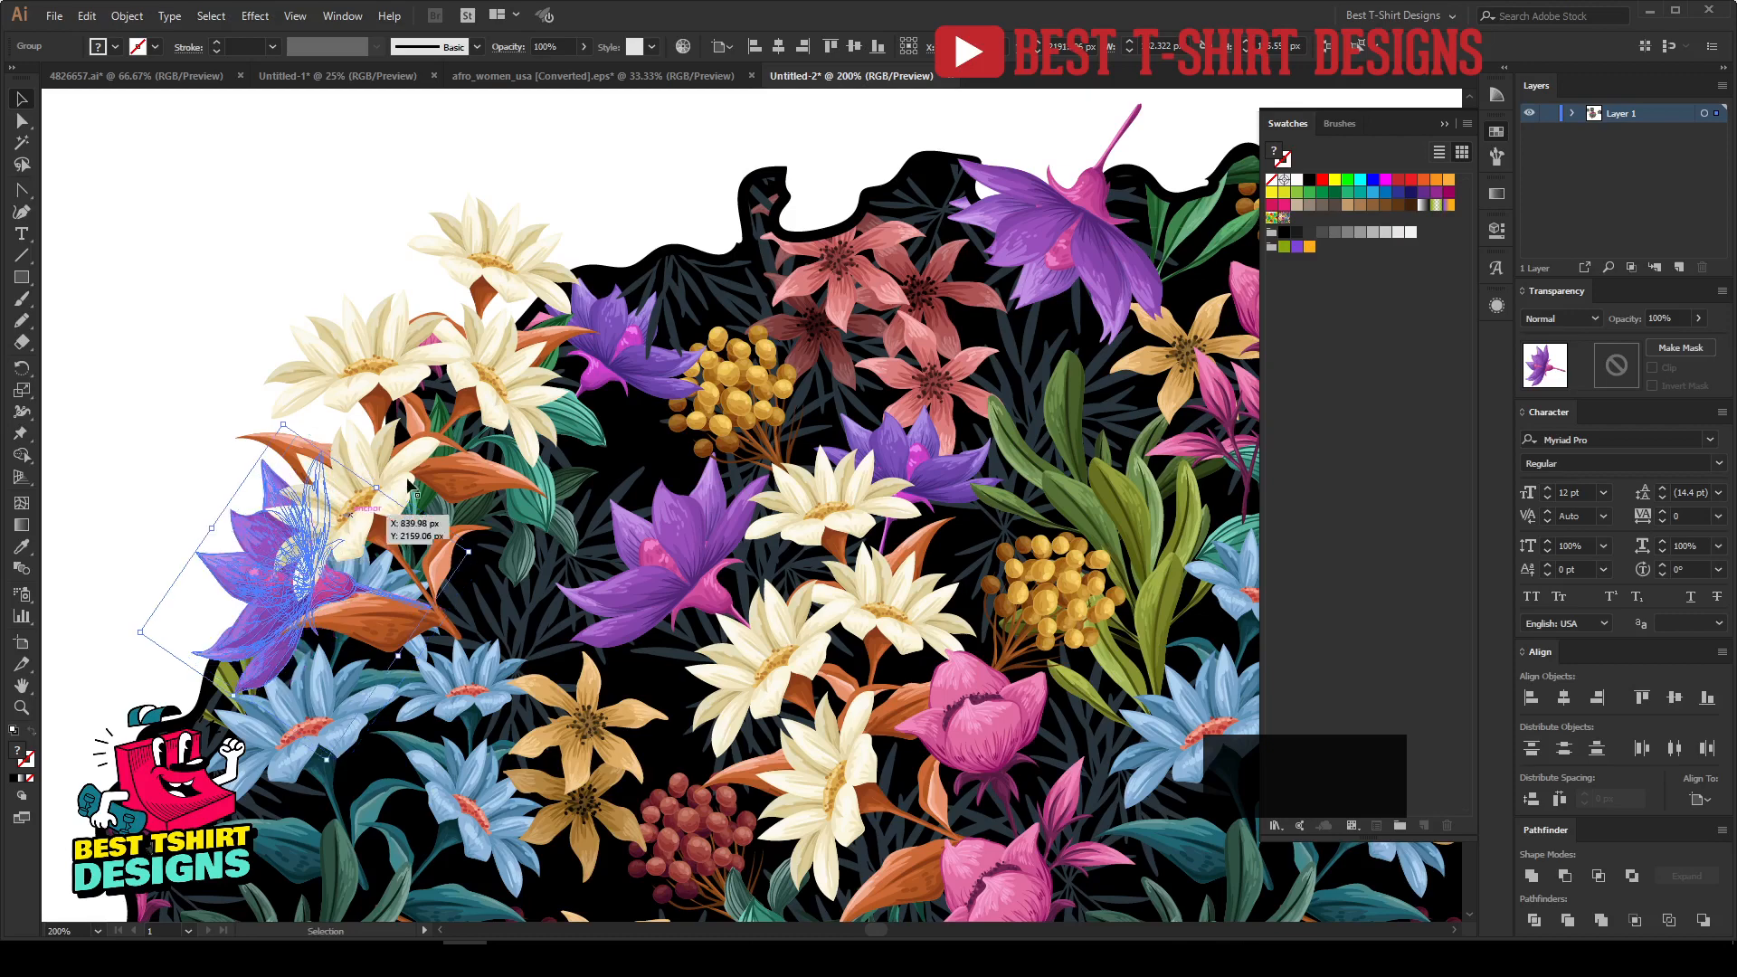
scroll(489, 371, down, 1)
click(574, 237)
drag(518, 405, 524, 295)
Move the whole loose flower artwork down beside the lower-right edge of the woman's hair.
scroll(482, 306, down, 2)
drag(989, 509, 895, 504)
key(ctrl+minus)
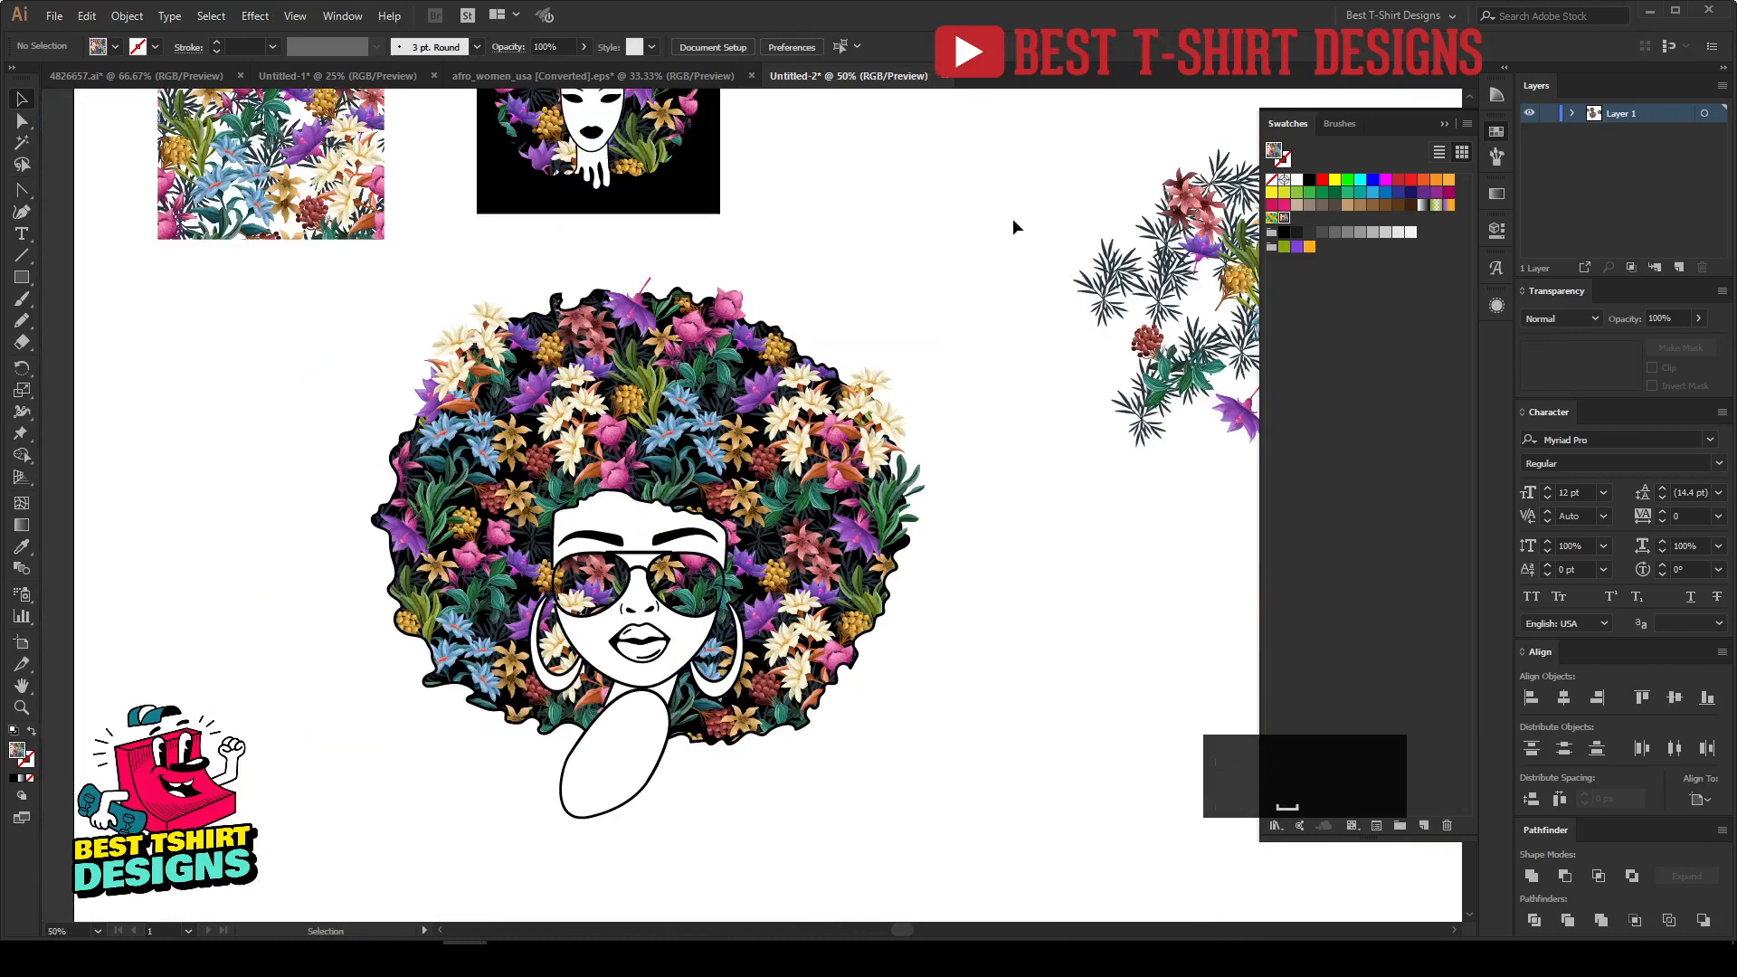
drag(1006, 312, 920, 350)
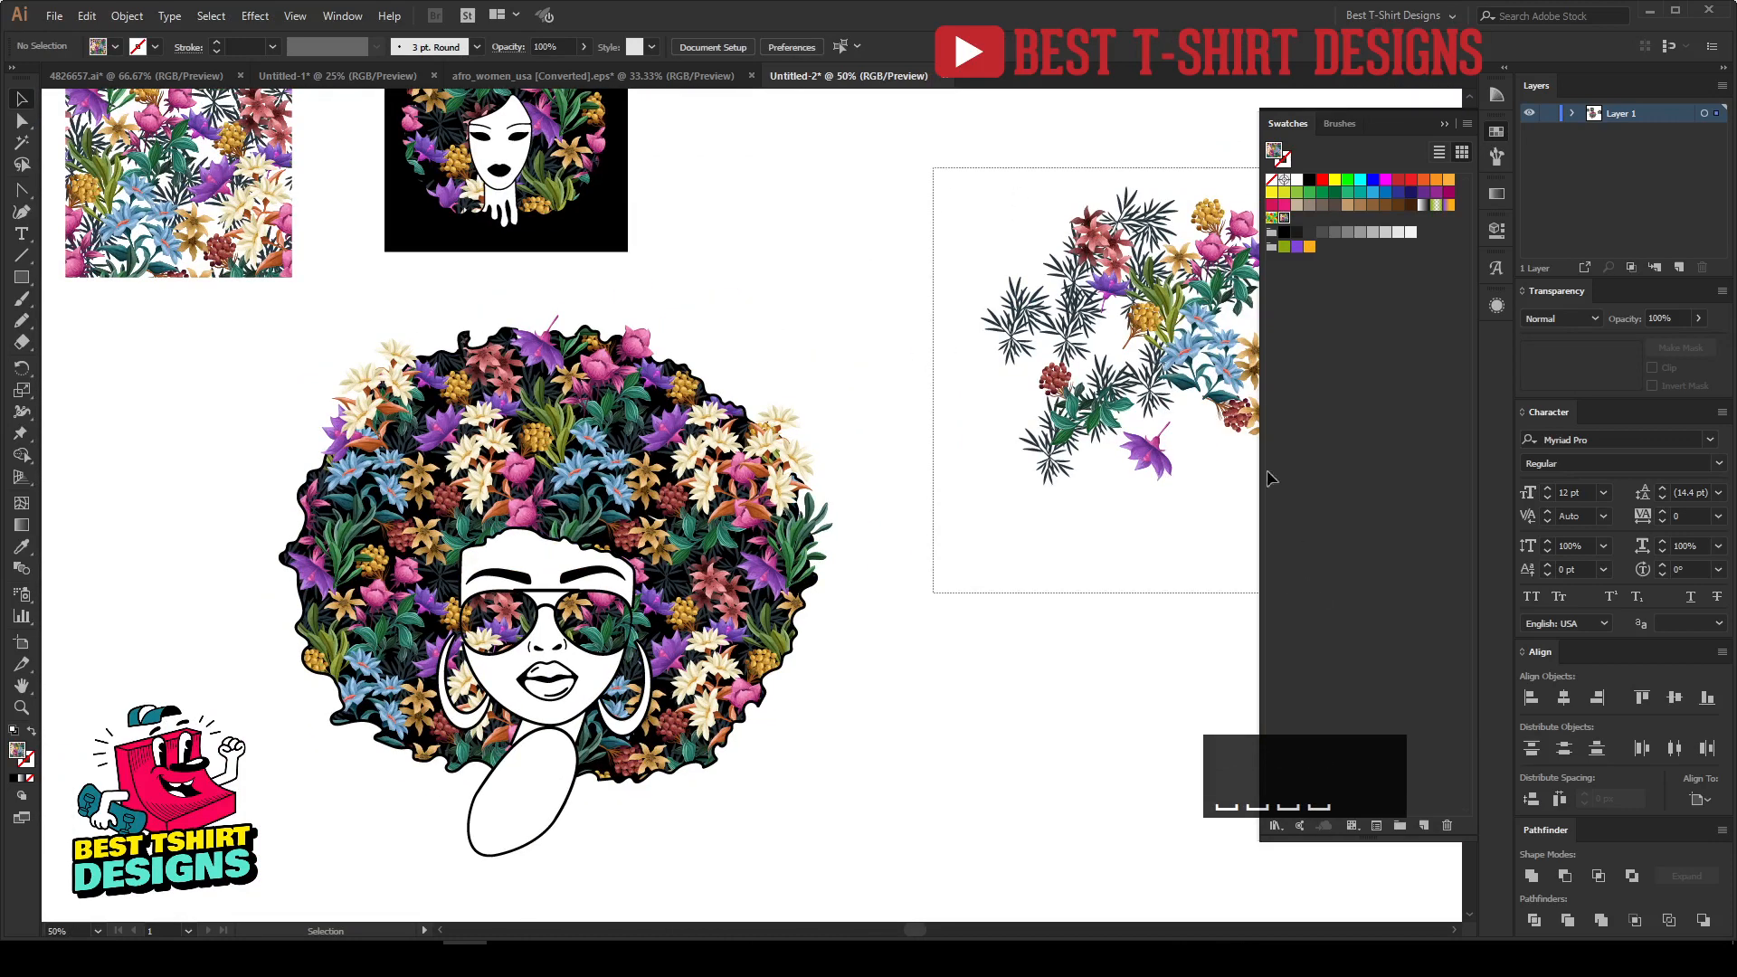
drag(1071, 443, 898, 801)
scroll(780, 824, up, 1)
drag(772, 729, 600, 418)
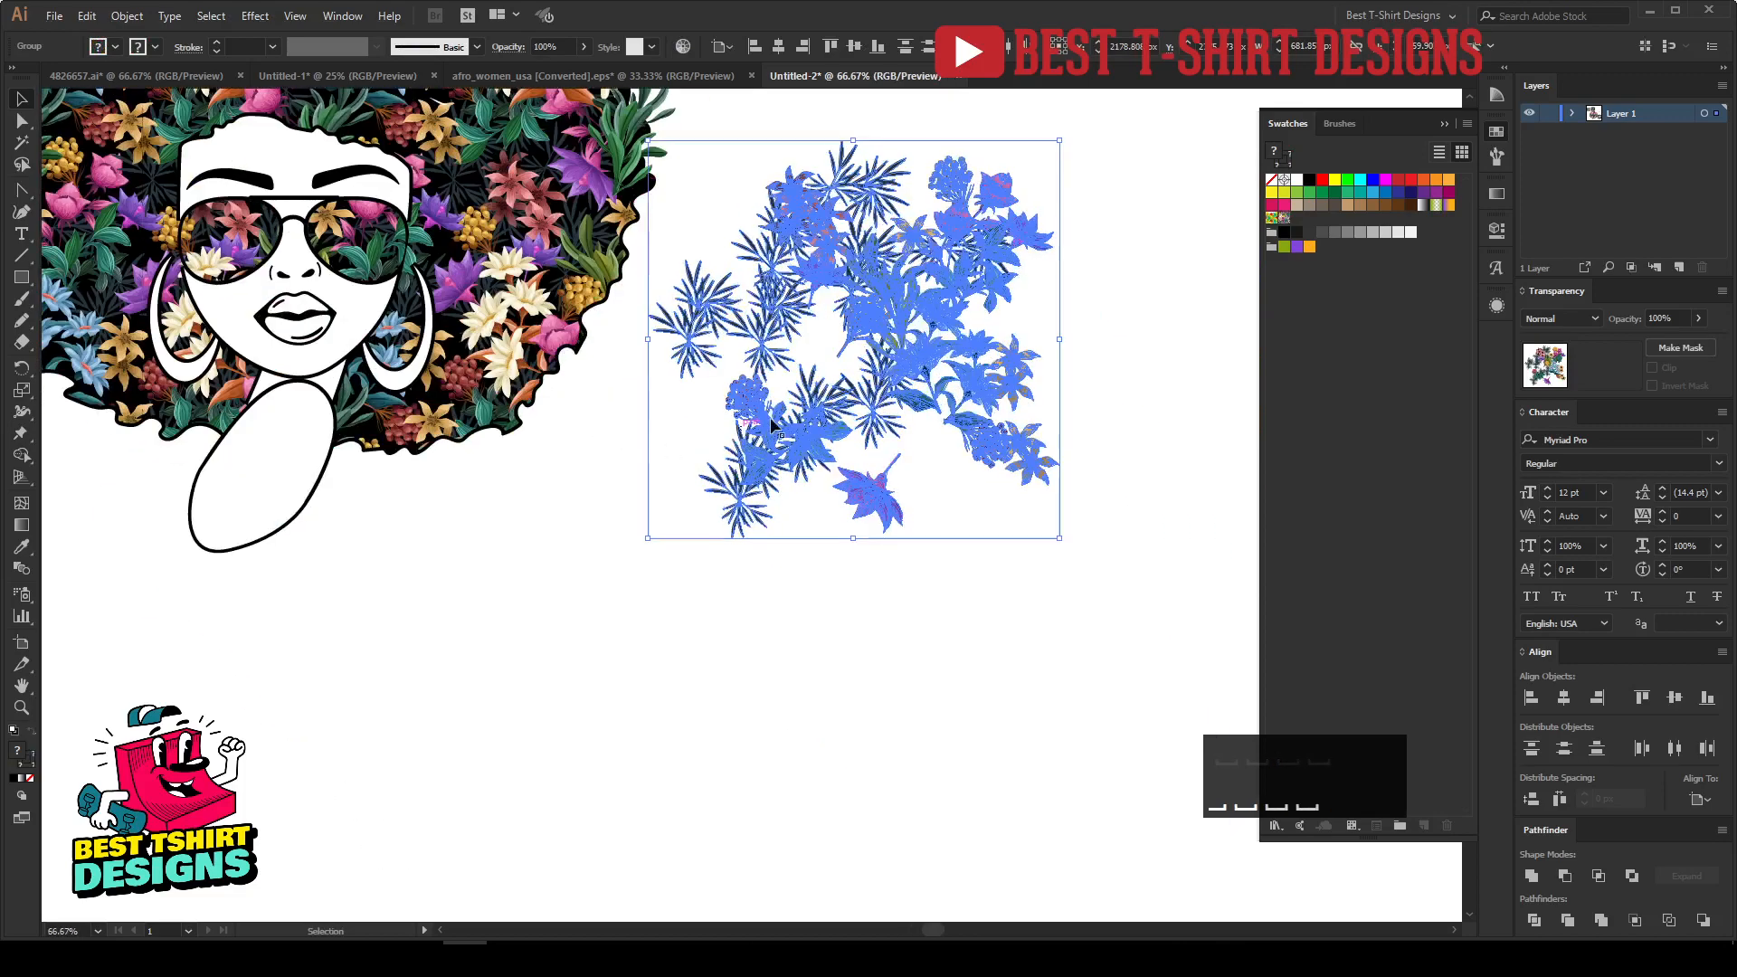
drag(778, 416, 677, 565)
scroll(452, 519, up, 2)
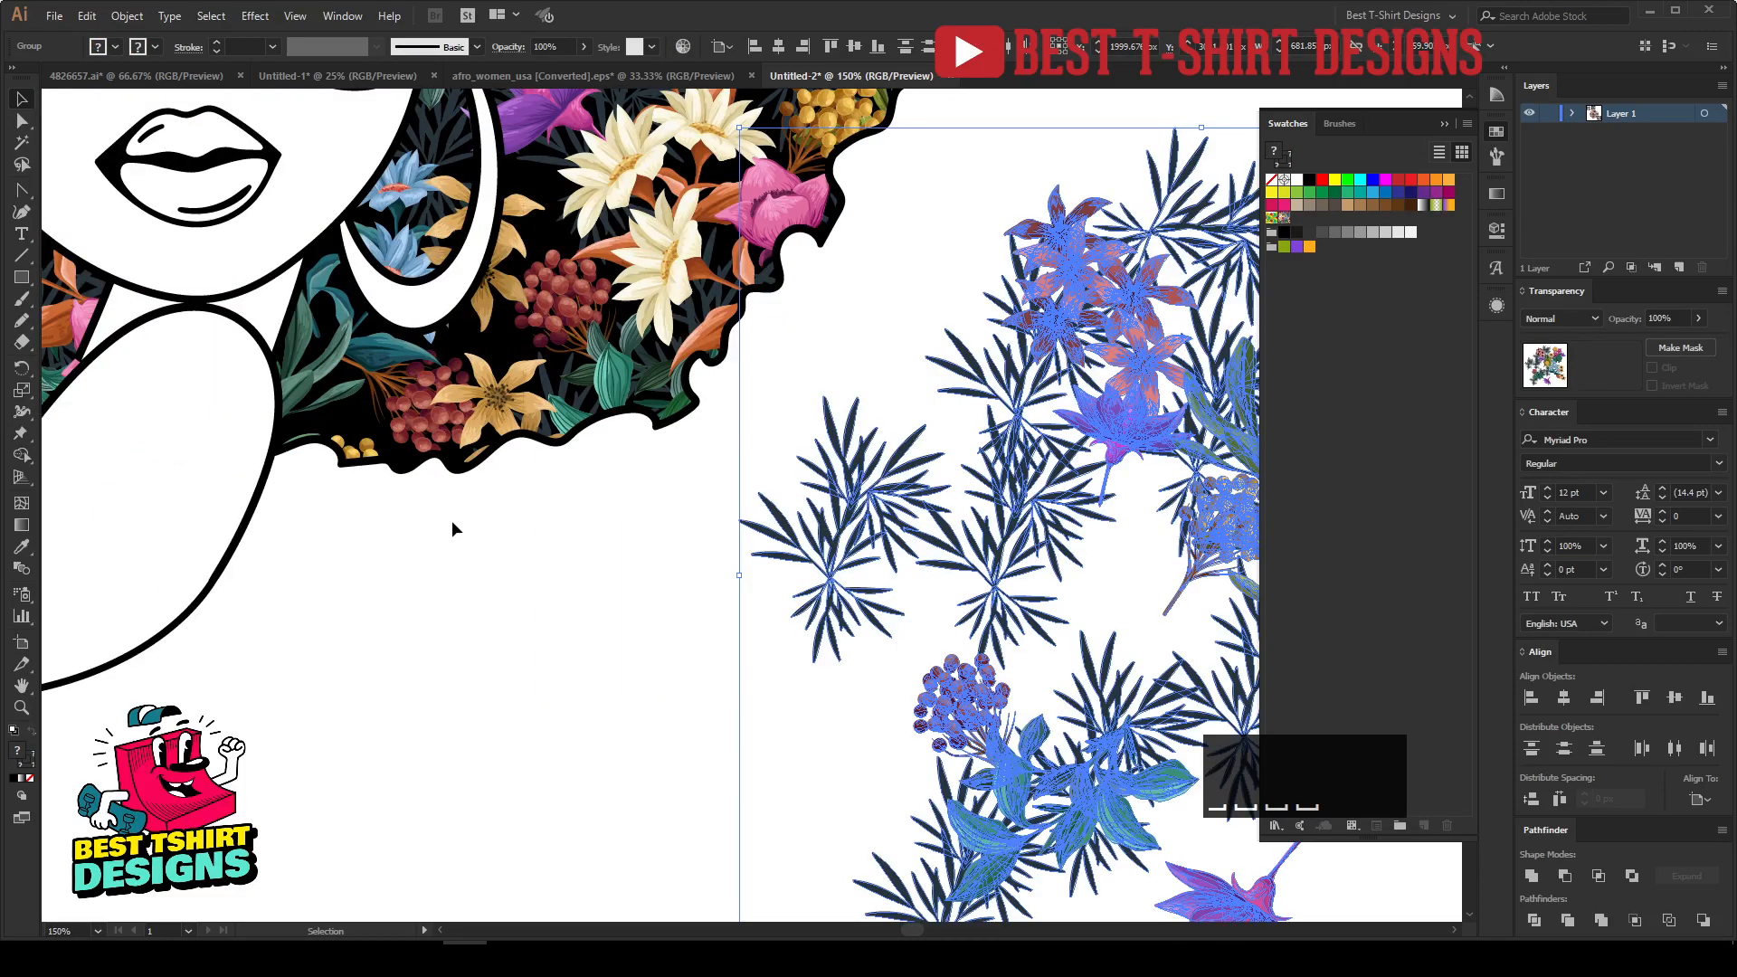
click(453, 522)
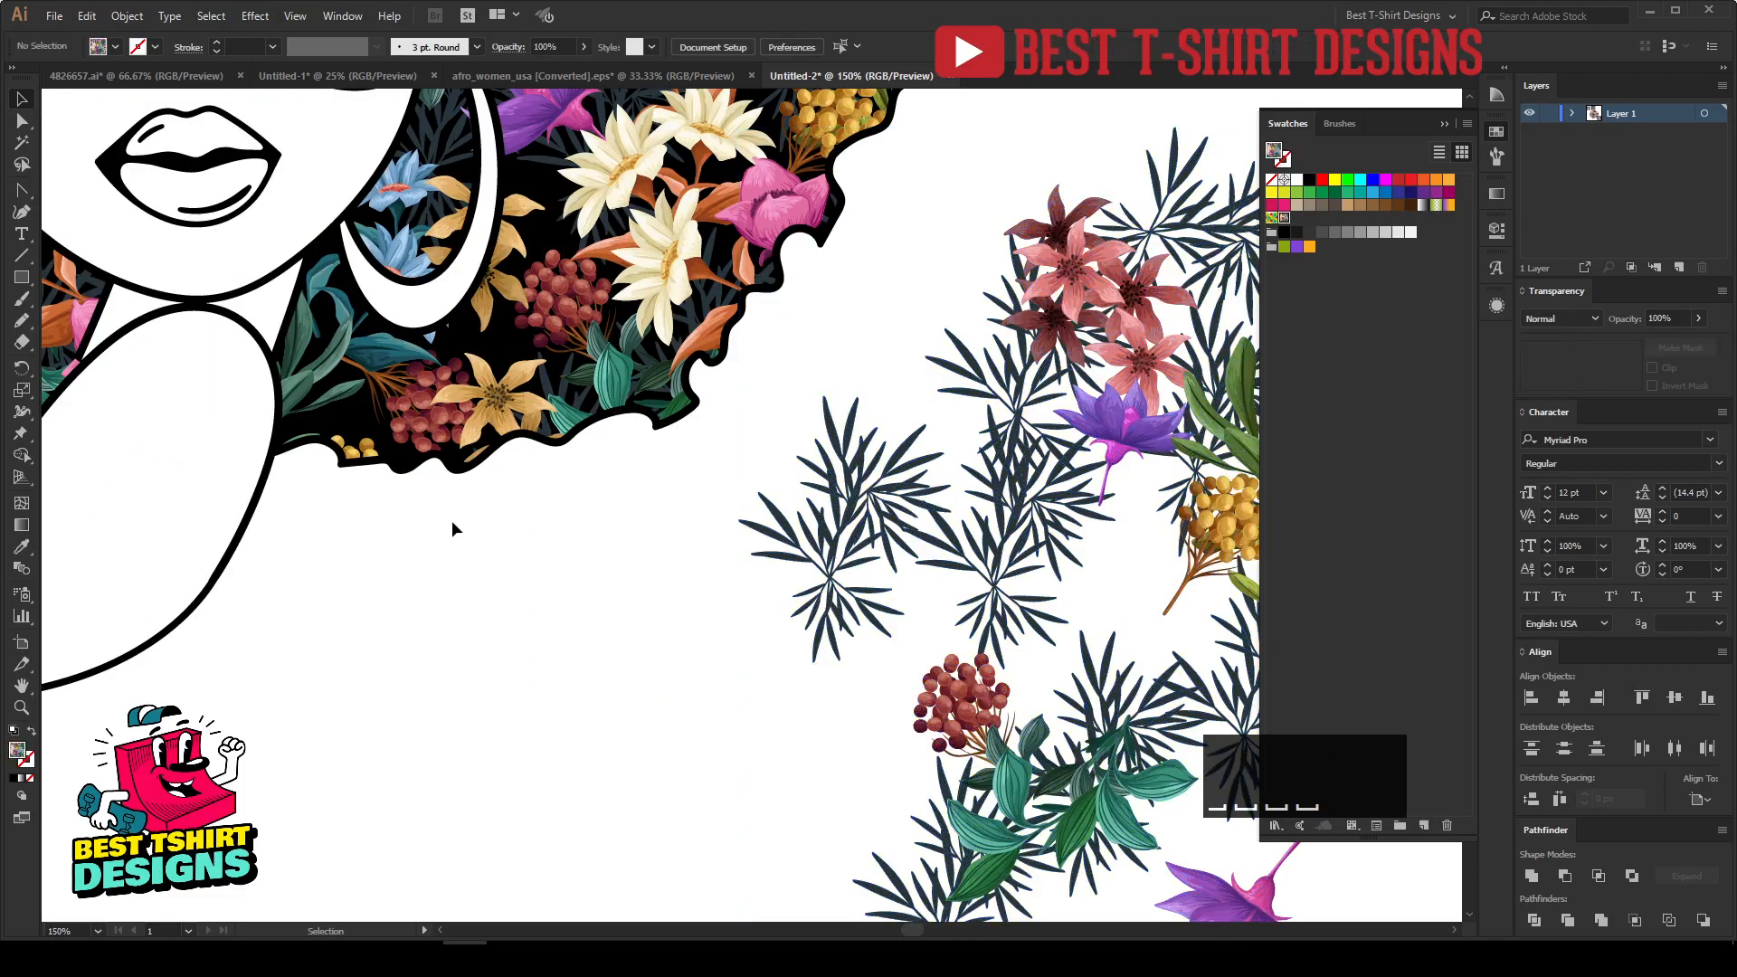
Place the red flower cluster over the hair's bottom edge next to the shoulder, rotated to hang below the outline.
click(1063, 297)
drag(1196, 412, 497, 503)
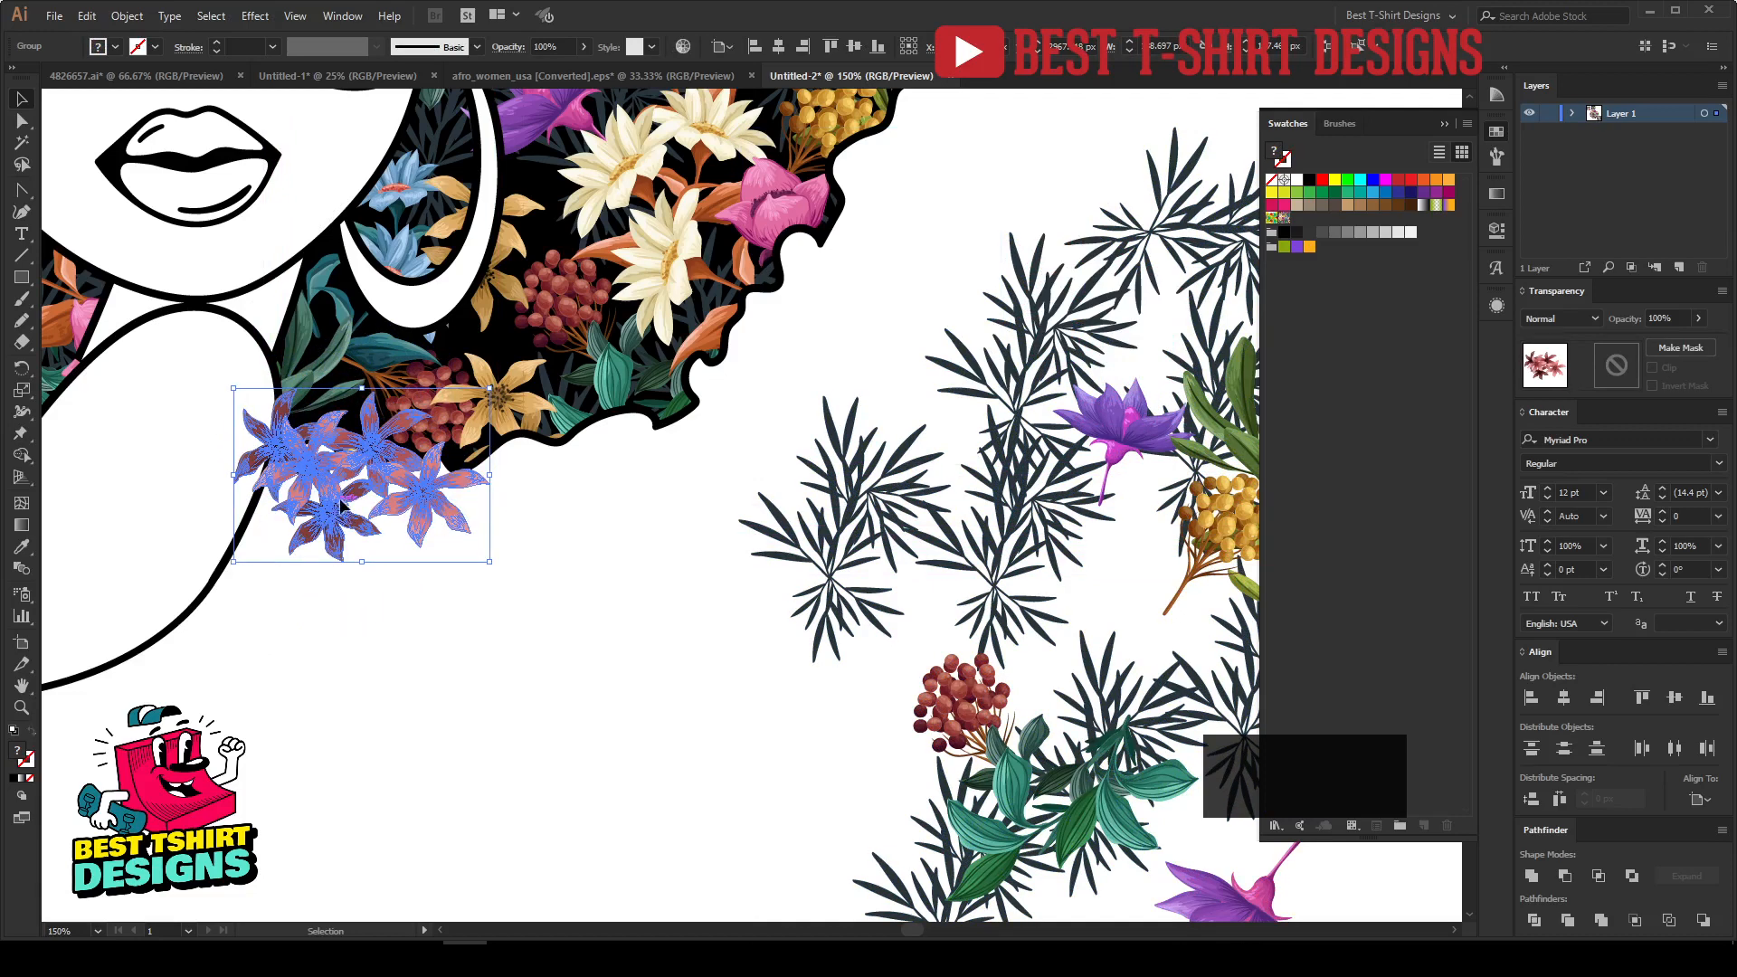
drag(338, 505, 357, 497)
drag(523, 489, 525, 491)
click(577, 520)
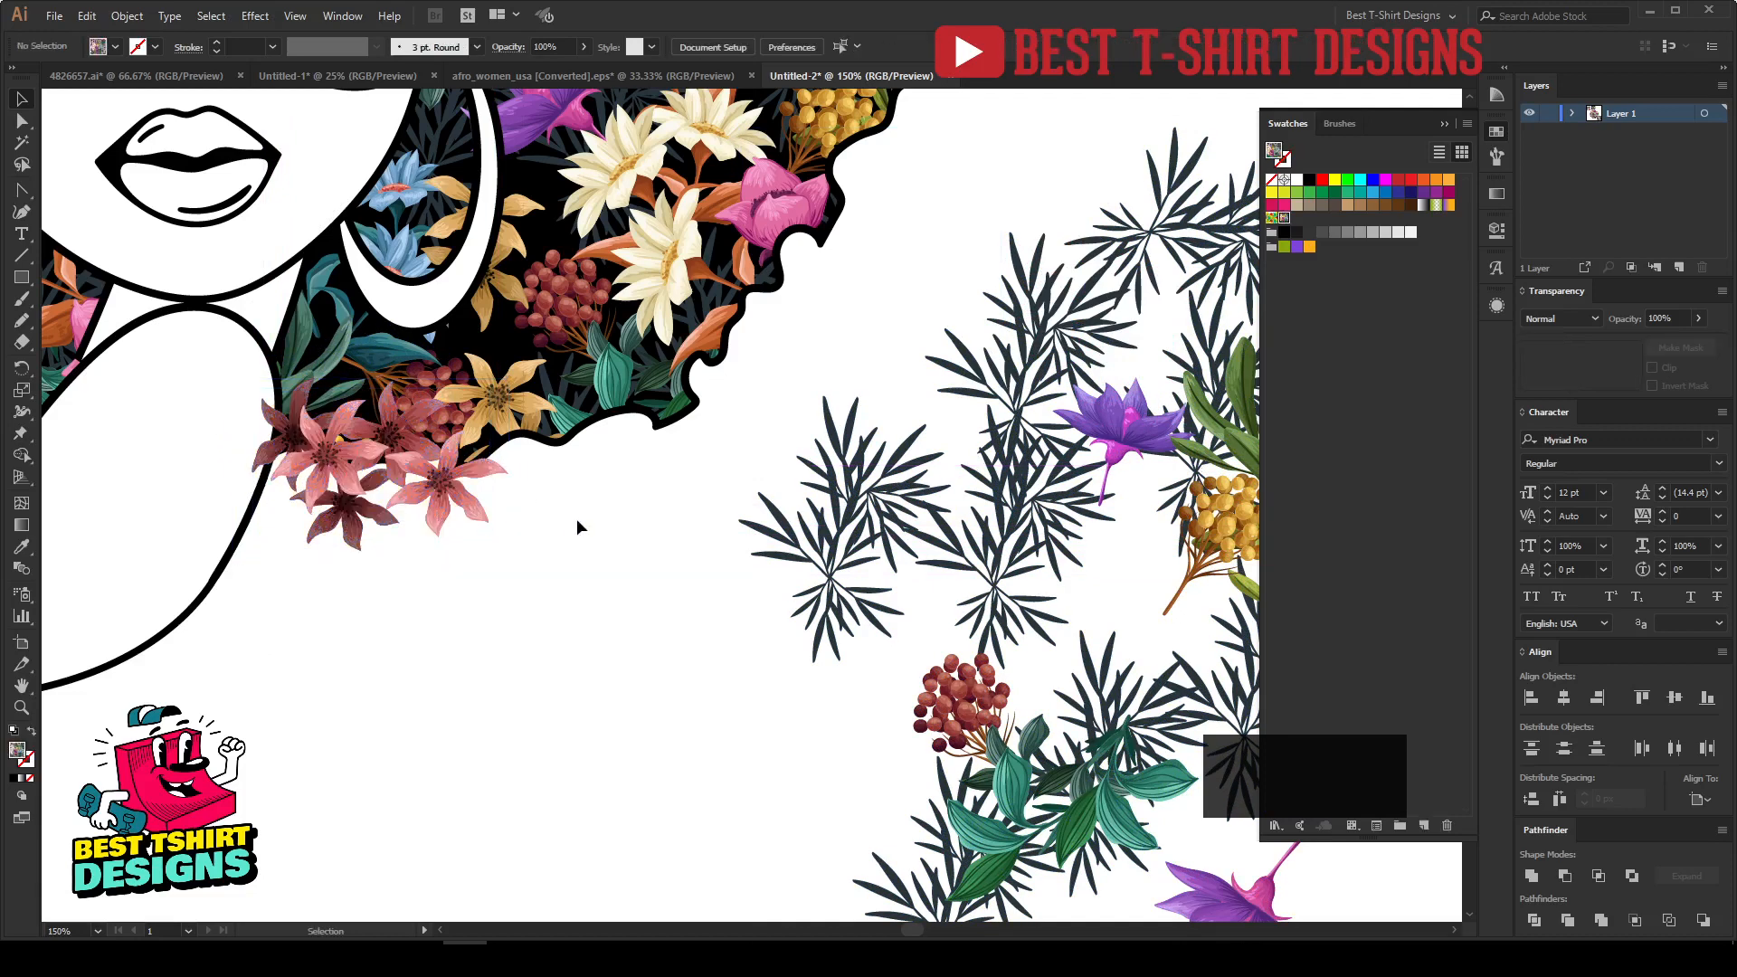
Examine the whole floral hairstyle around its outer edge for black outline left uncovered.
key(F10)
key(F10)
scroll(577, 518, up, 2)
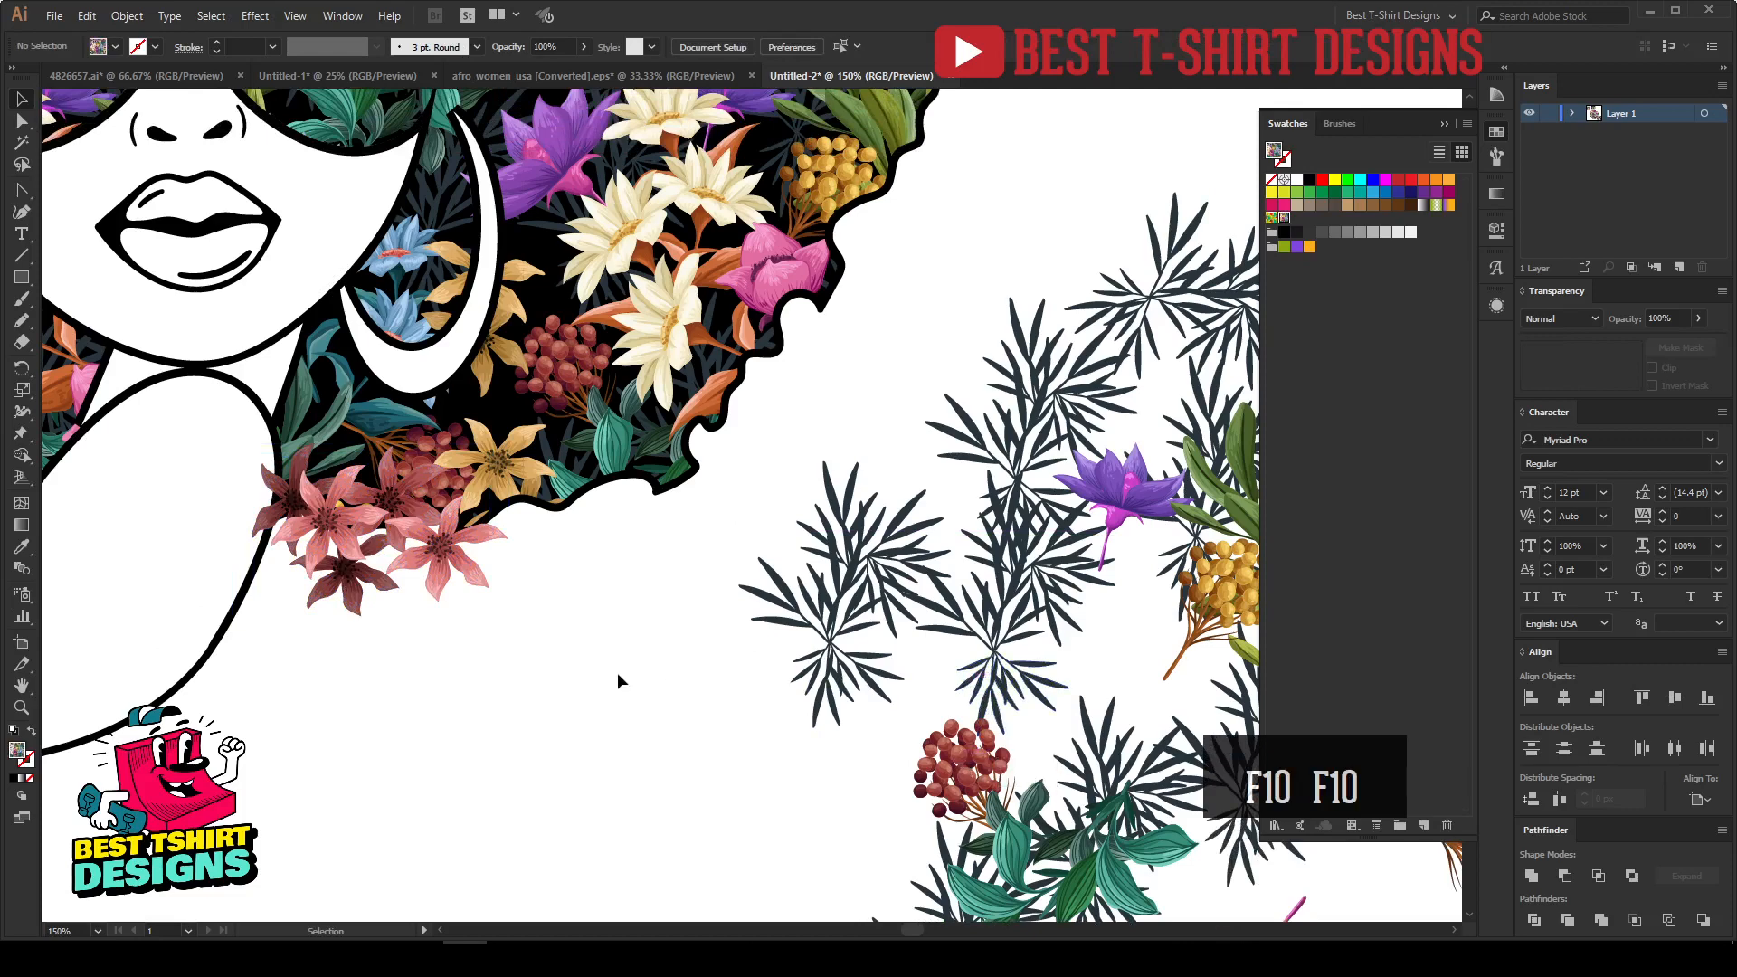
key(F10)
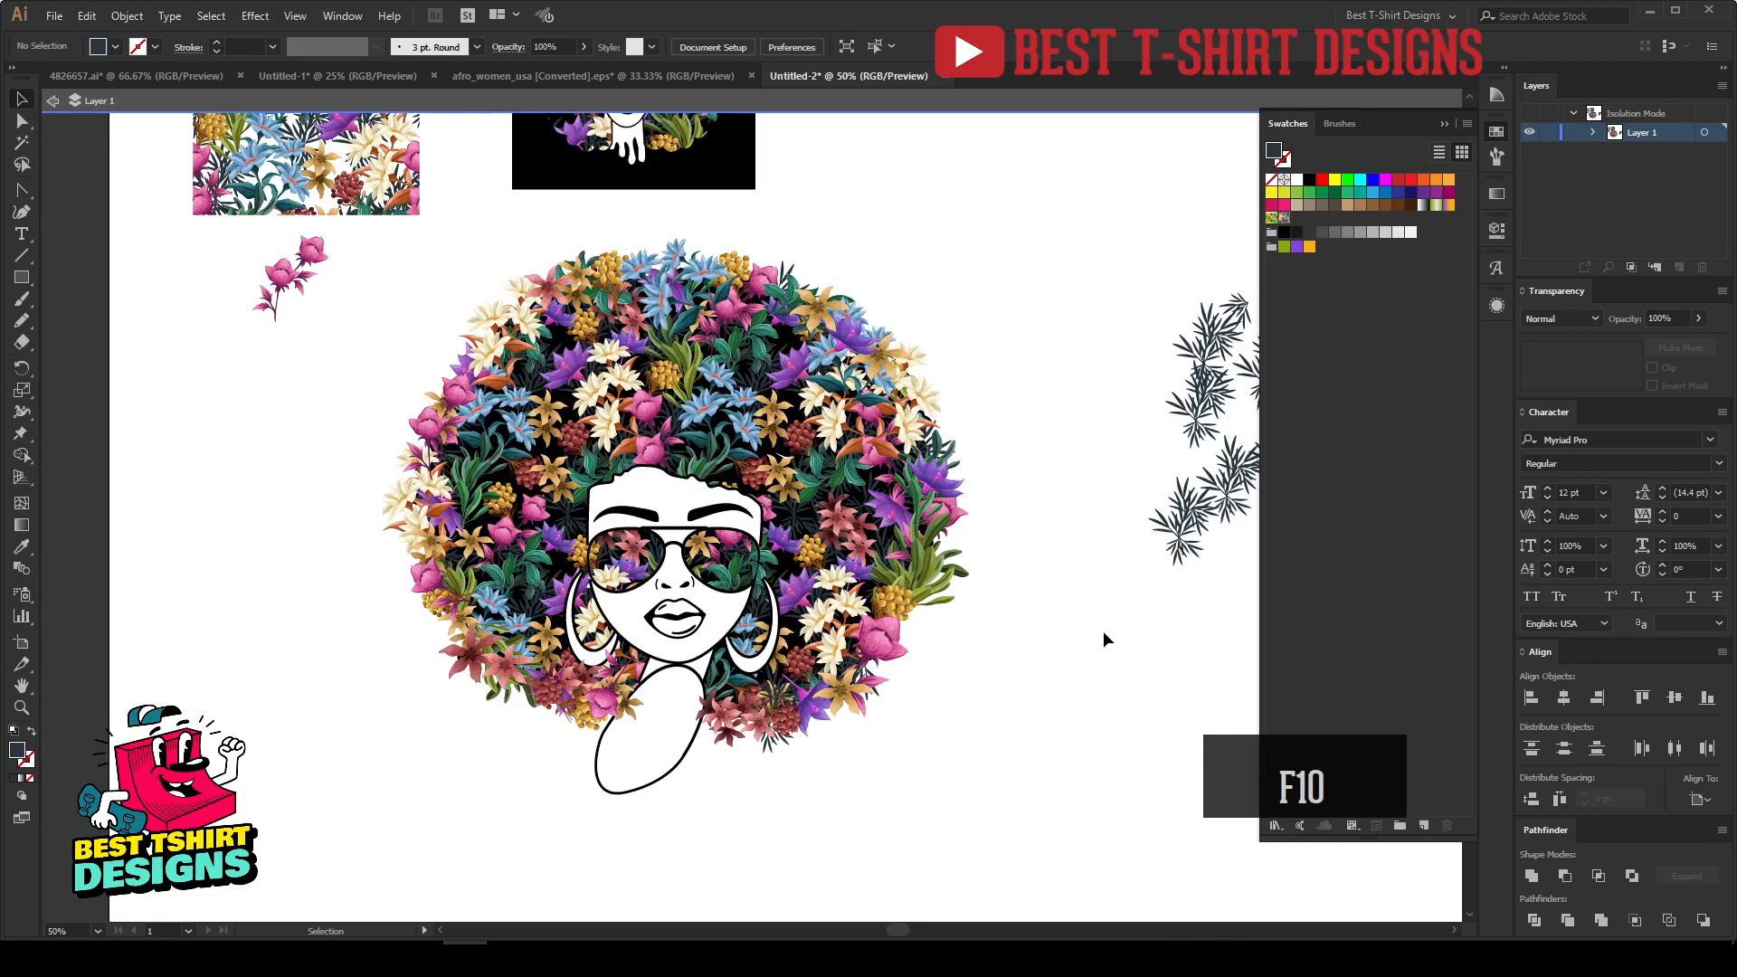
scroll(756, 729, down, 1)
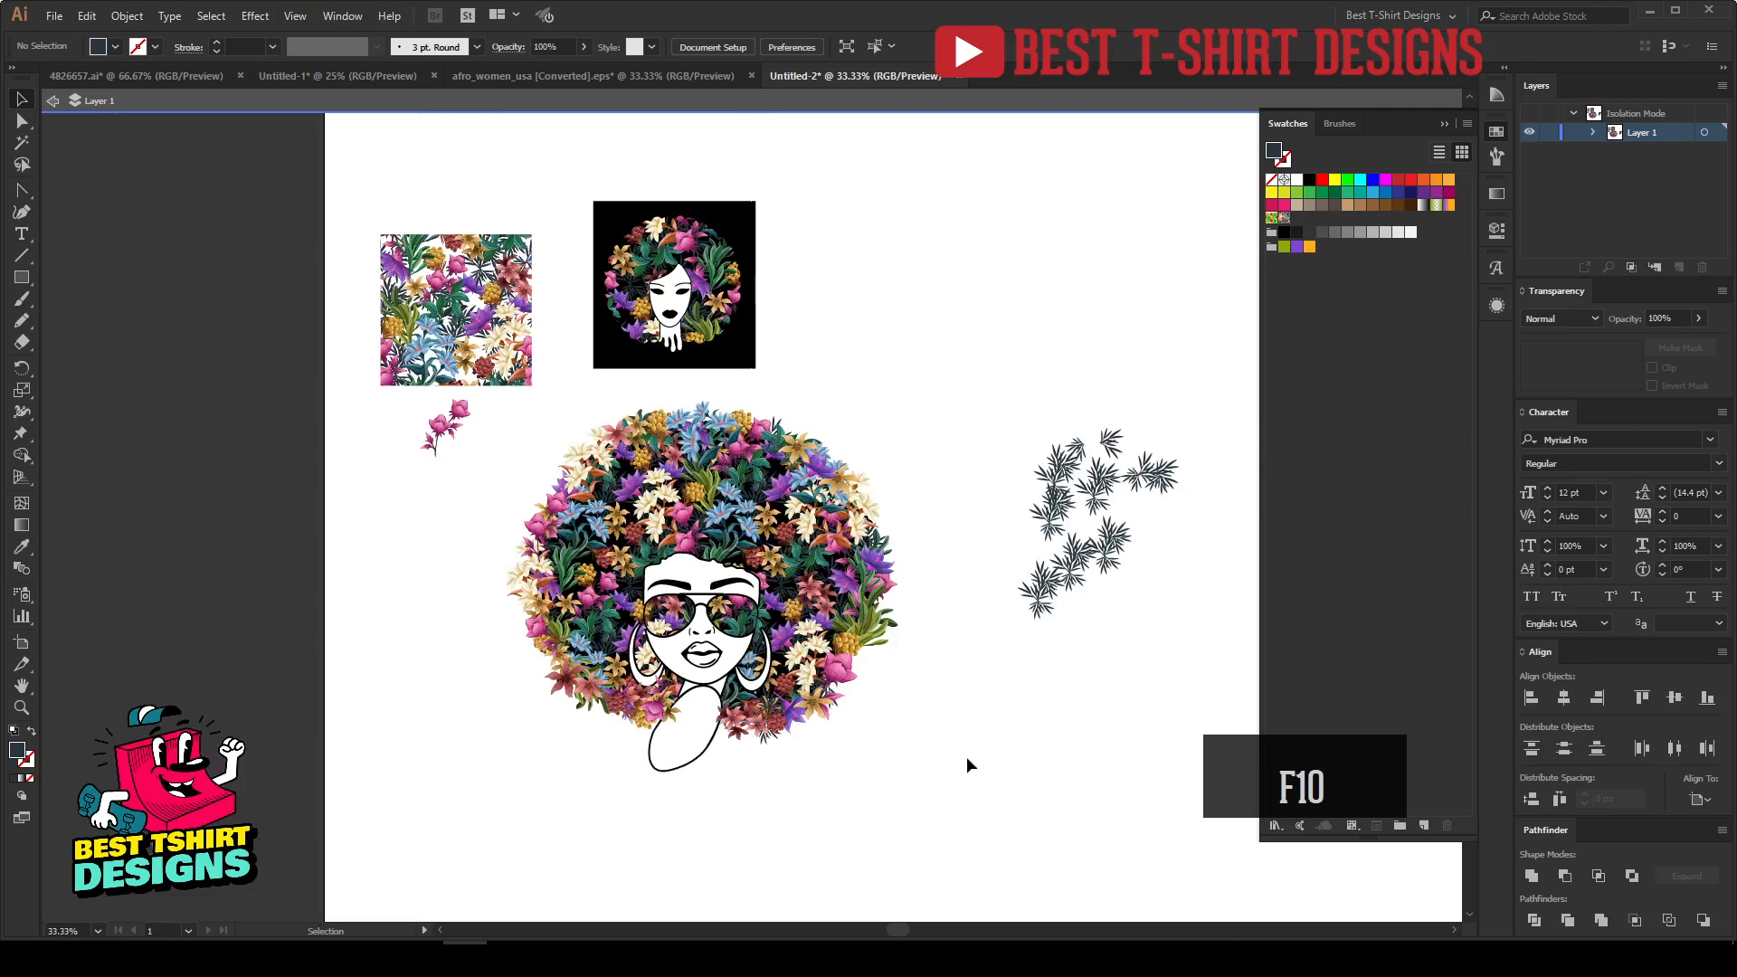
scroll(974, 697, up, 1)
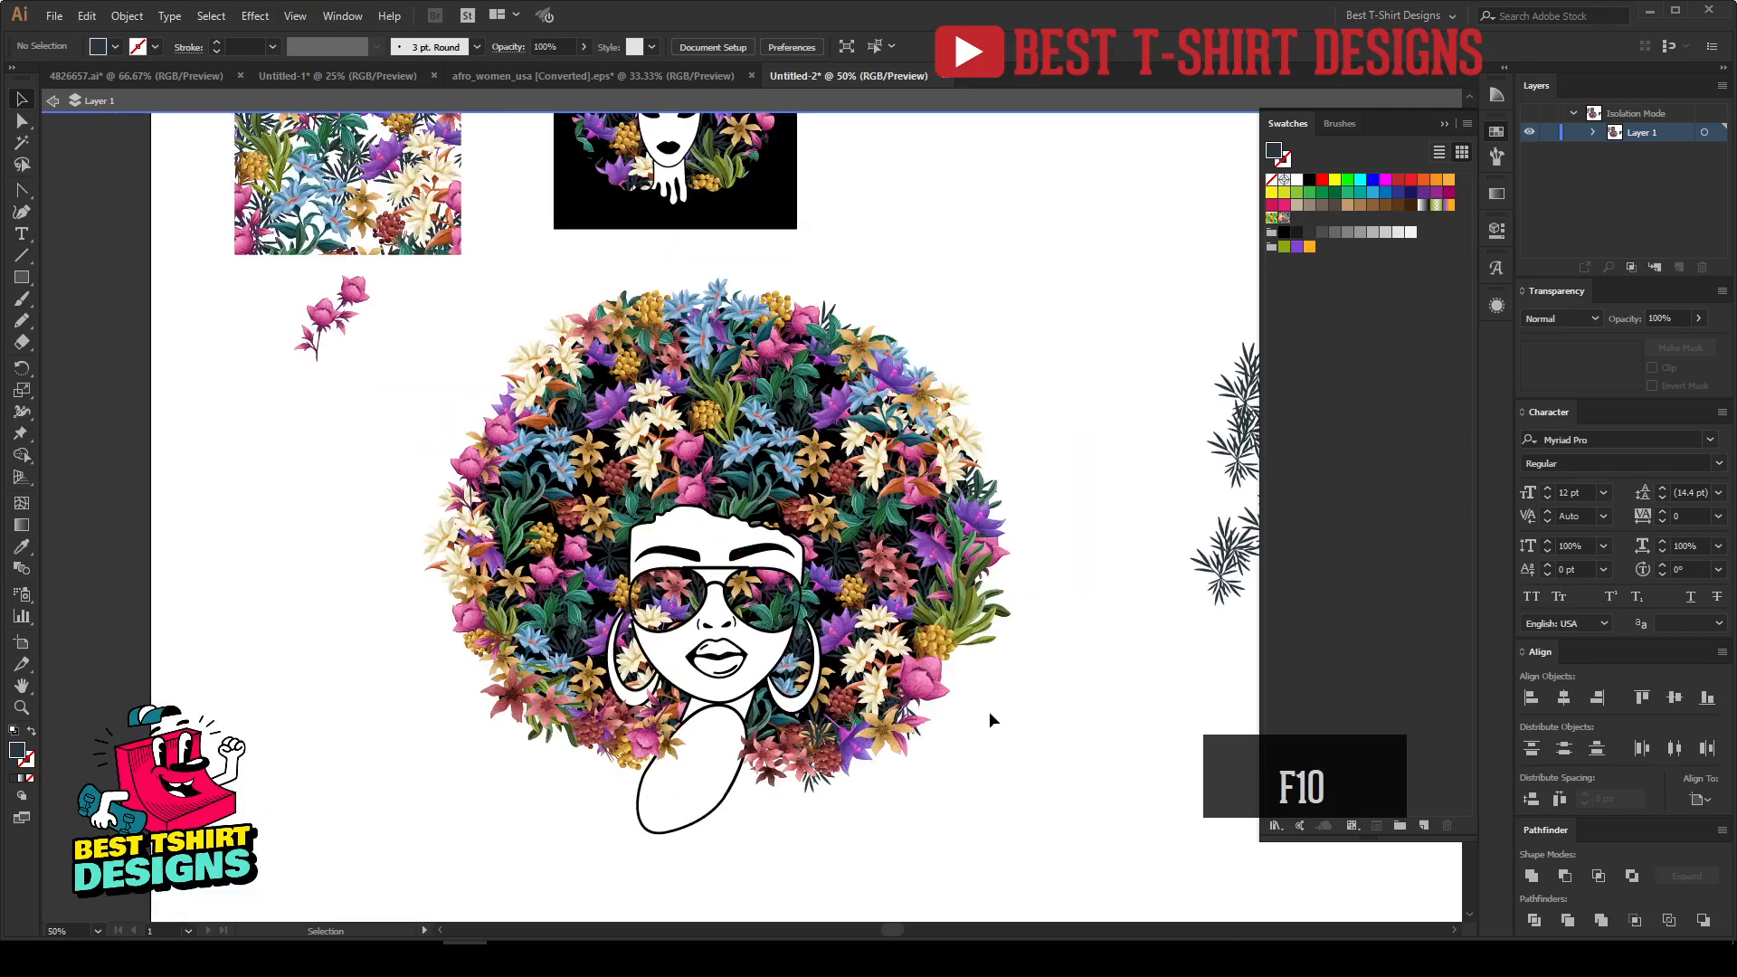
scroll(941, 744, up, 1)
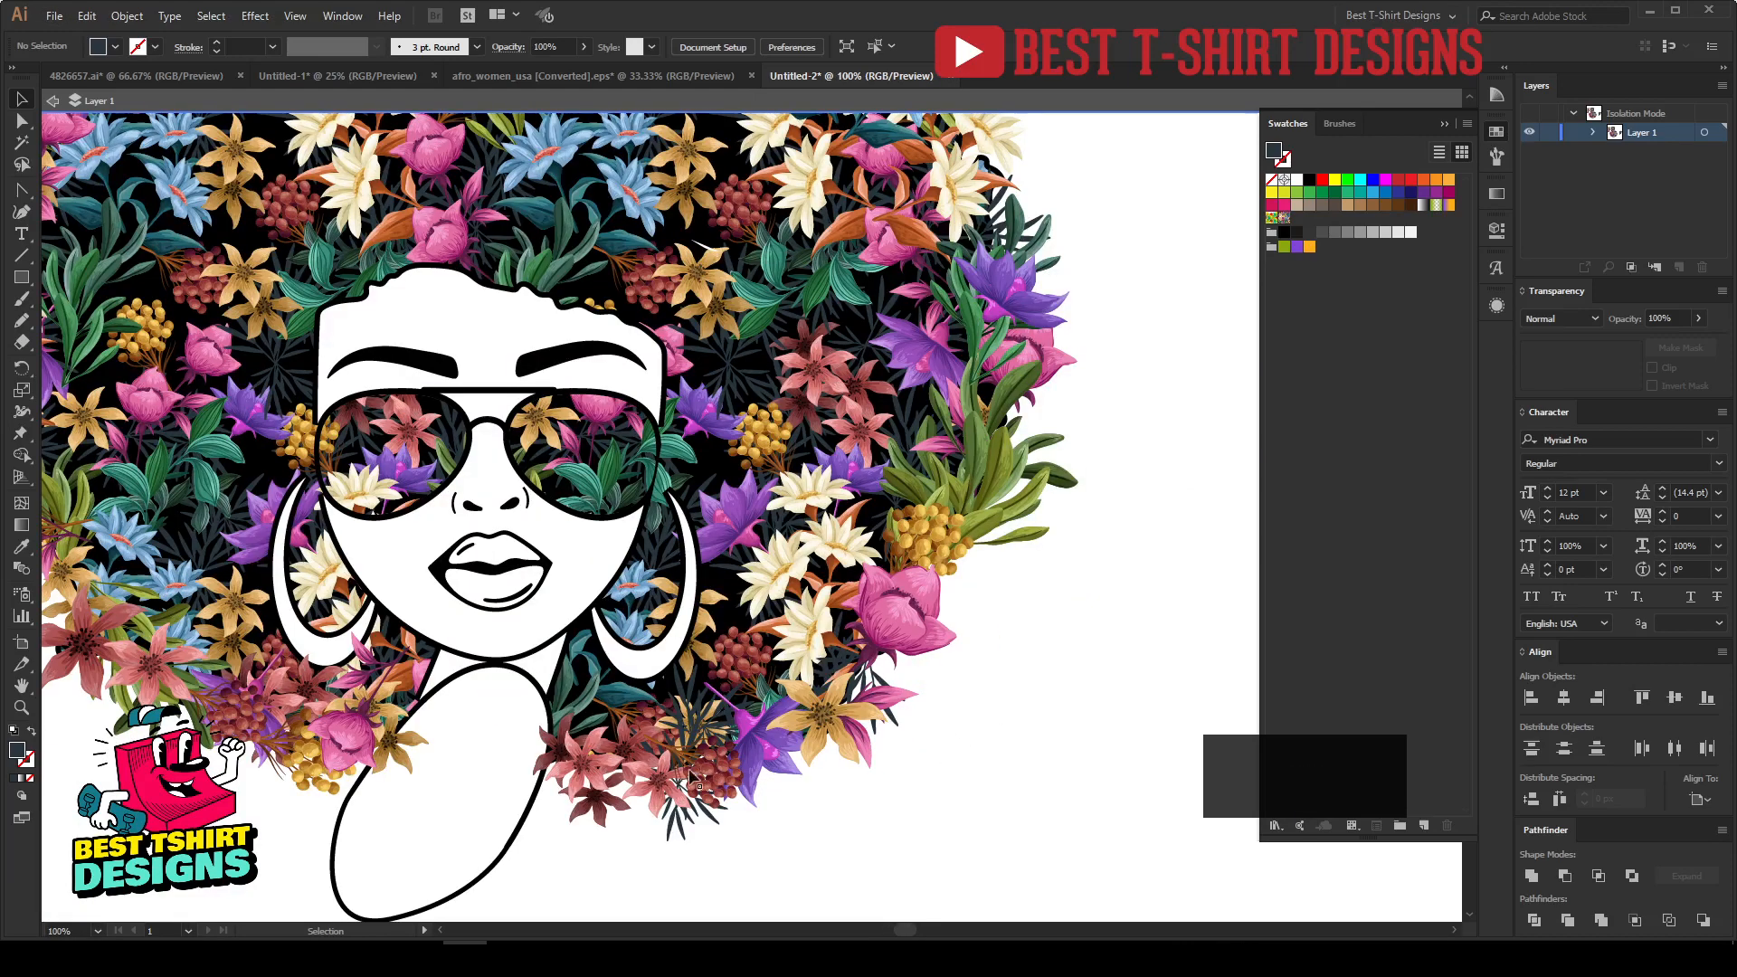
scroll(1005, 484, up, 3)
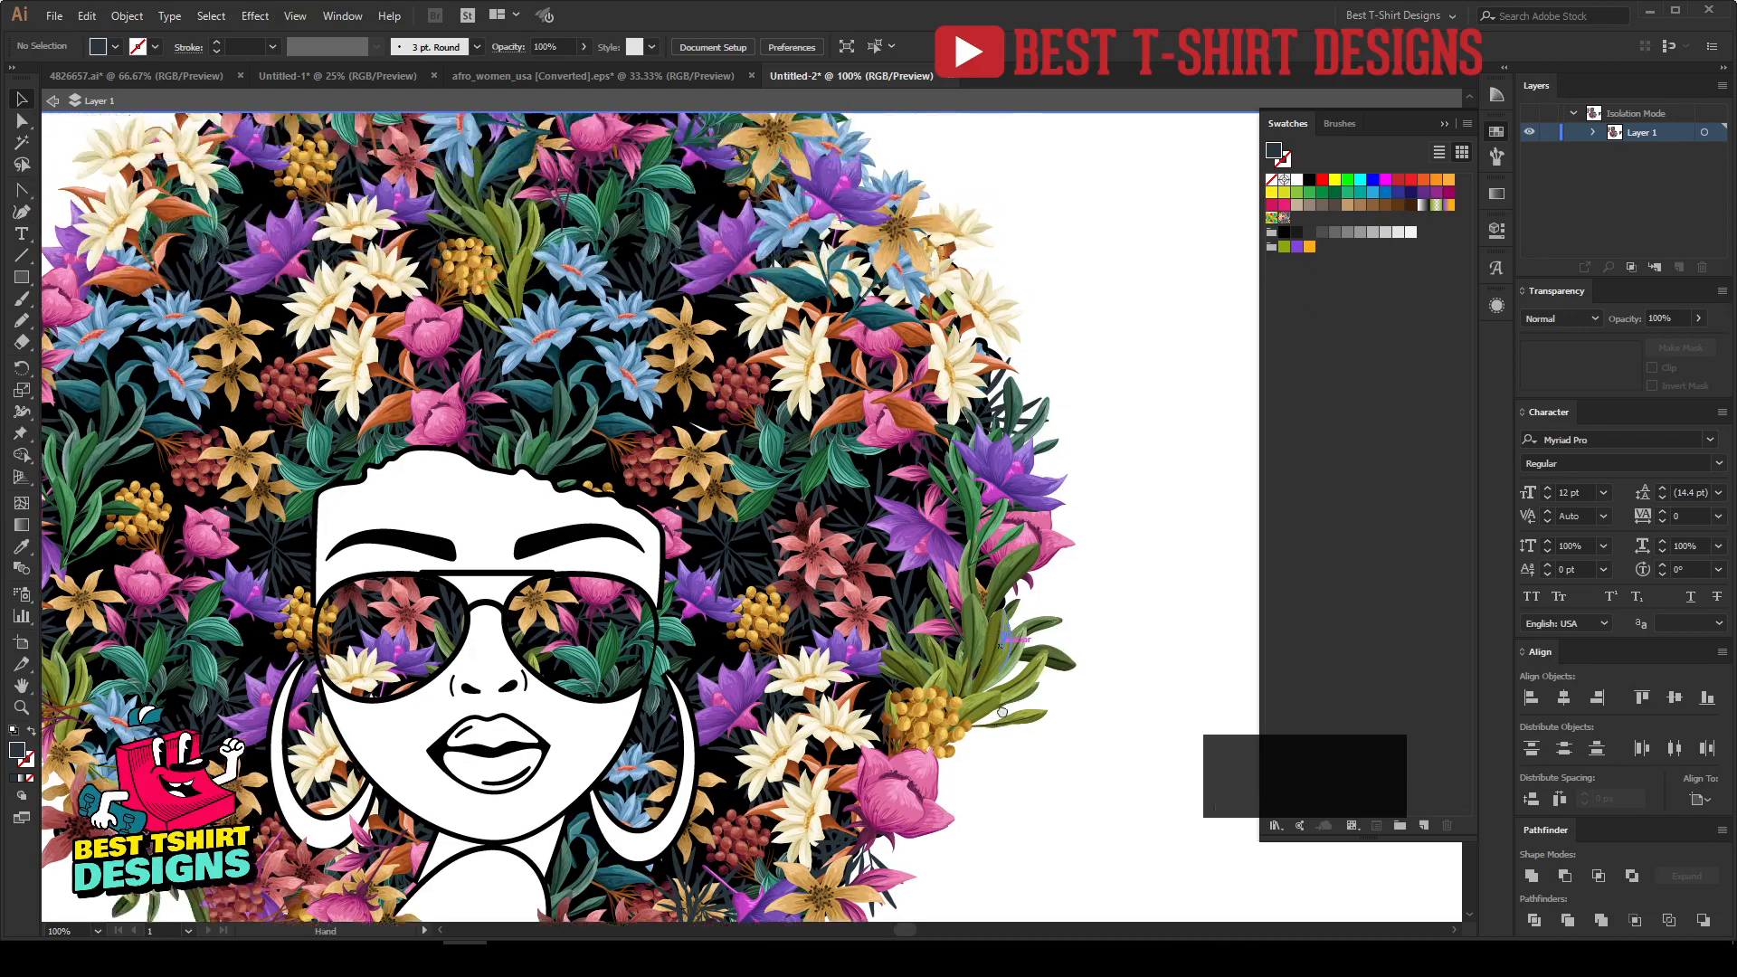
Copy the yellow flower over the exposed black spot on the hair's right edge, beside the cream flowers.
scroll(1061, 482, up, 1)
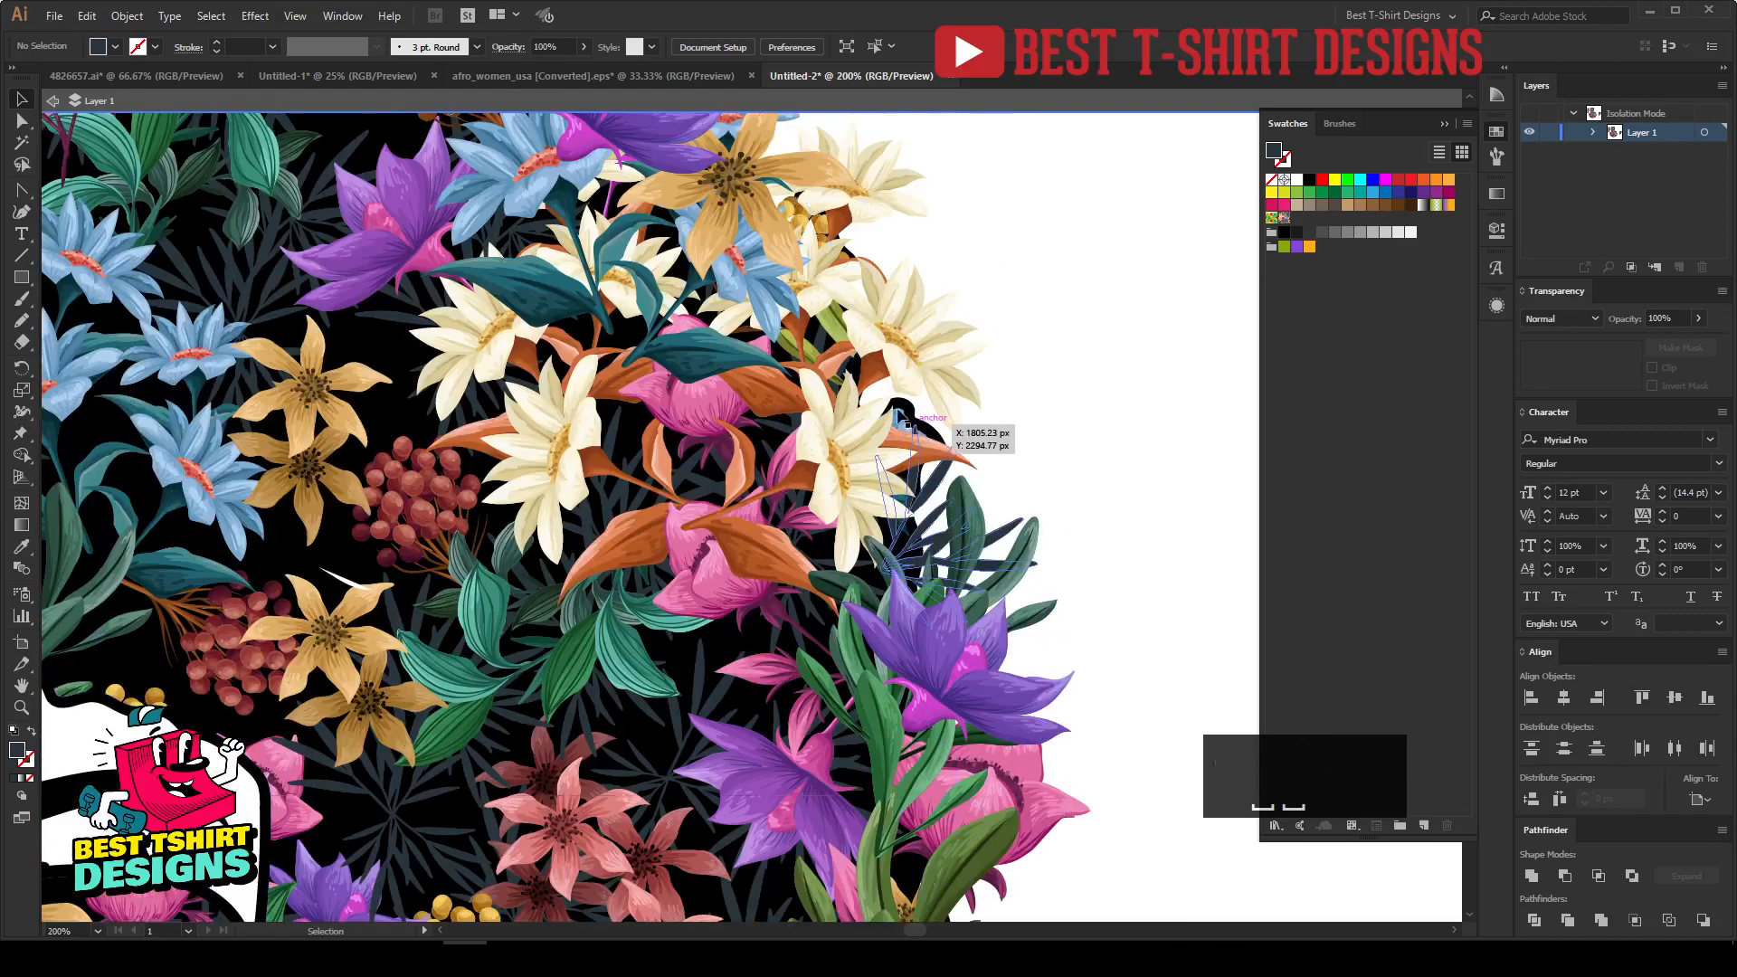
click(747, 180)
drag(748, 179, 930, 425)
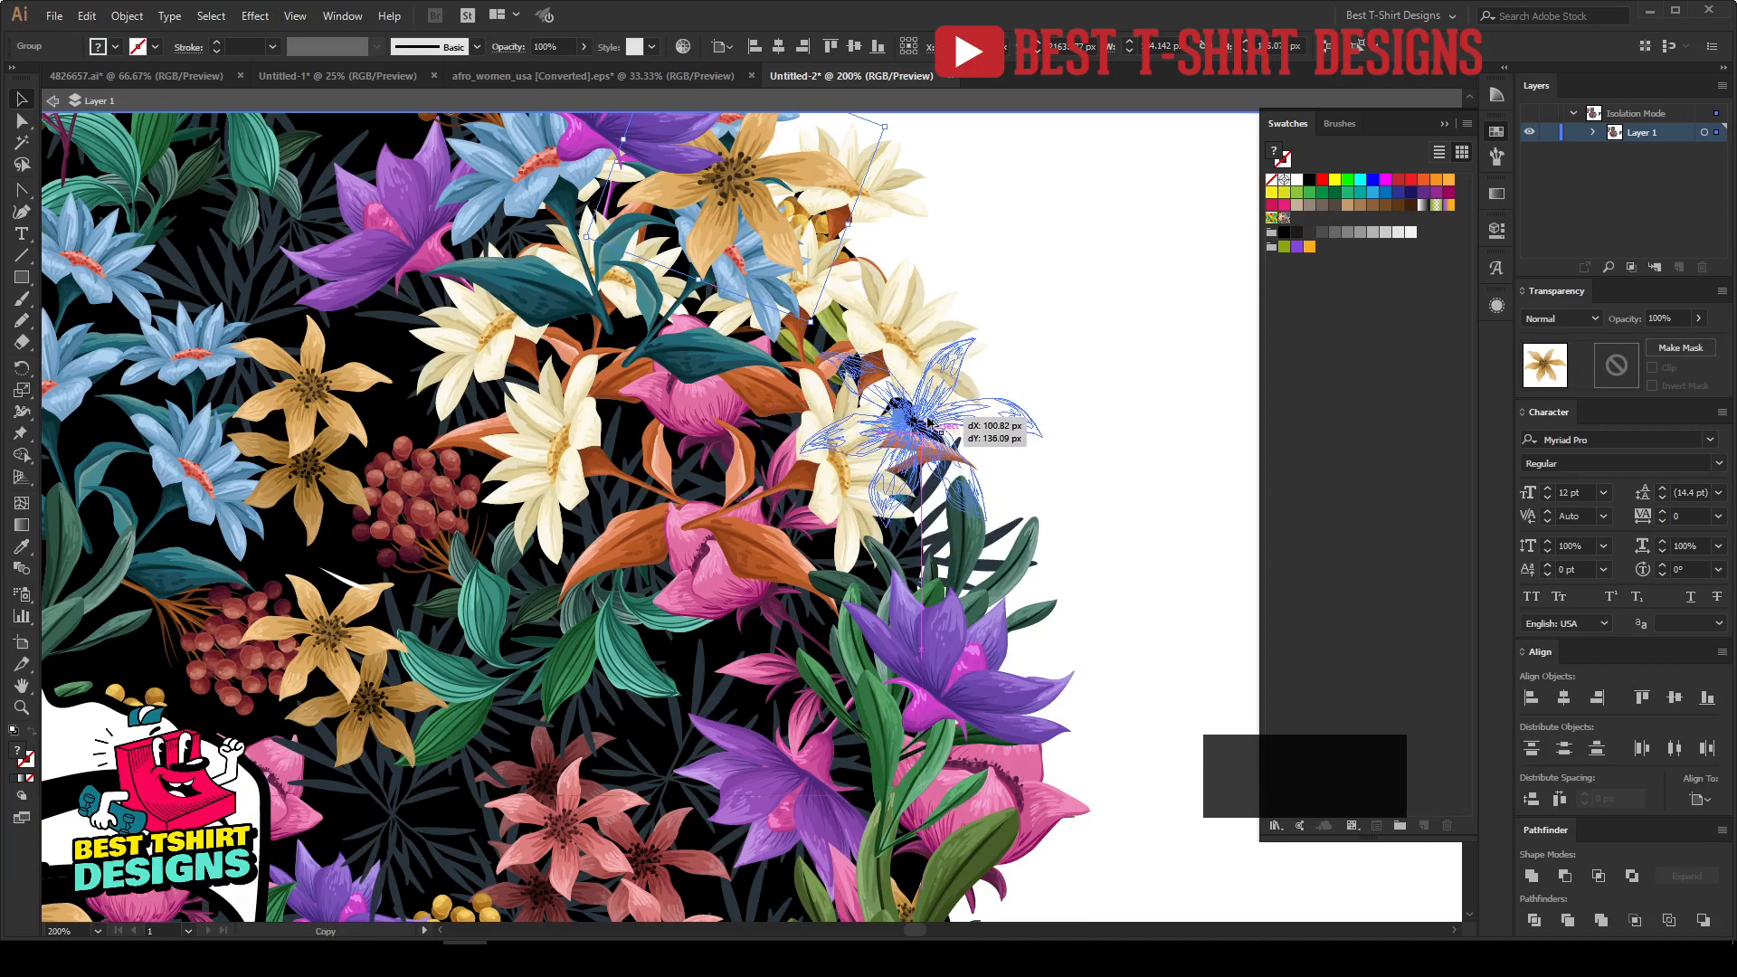
click(1137, 444)
scroll(1035, 453, down, 1)
scroll(1035, 454, up, 1)
scroll(1035, 452, up, 1)
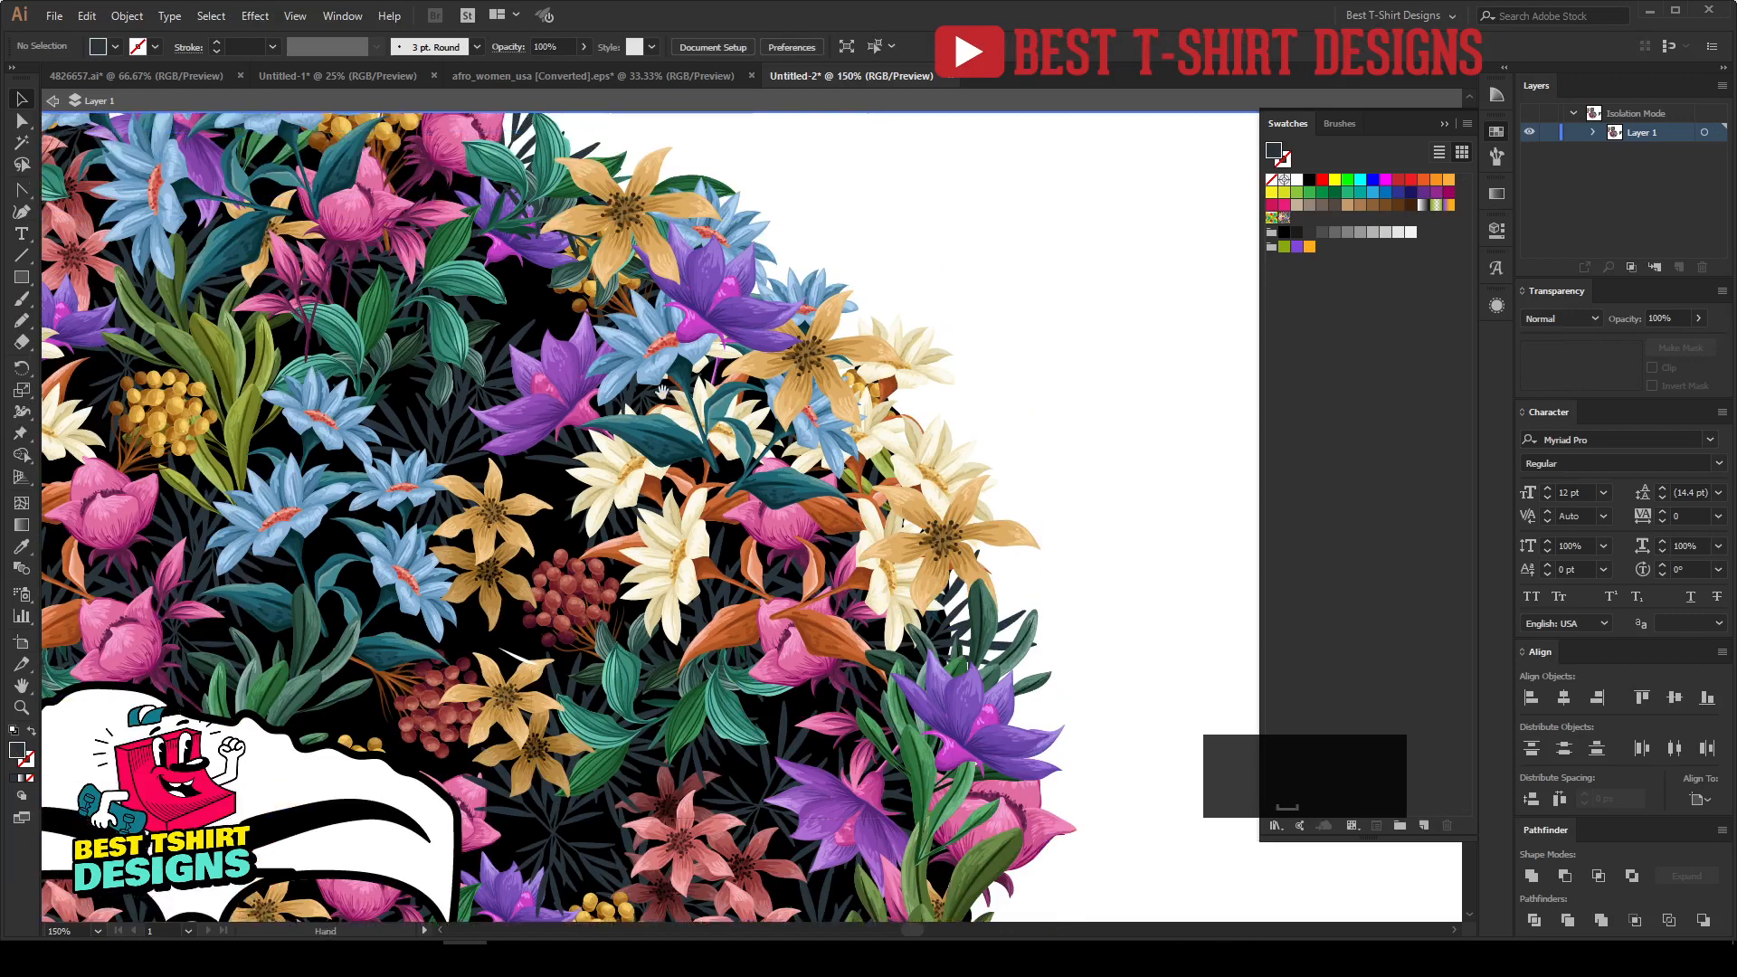
Copy the red flower on the hair's upper-left edge over the neighbouring cream flowers, slightly rotated.
drag(662, 392, 922, 589)
drag(125, 575, 557, 503)
scroll(336, 206, up, 2)
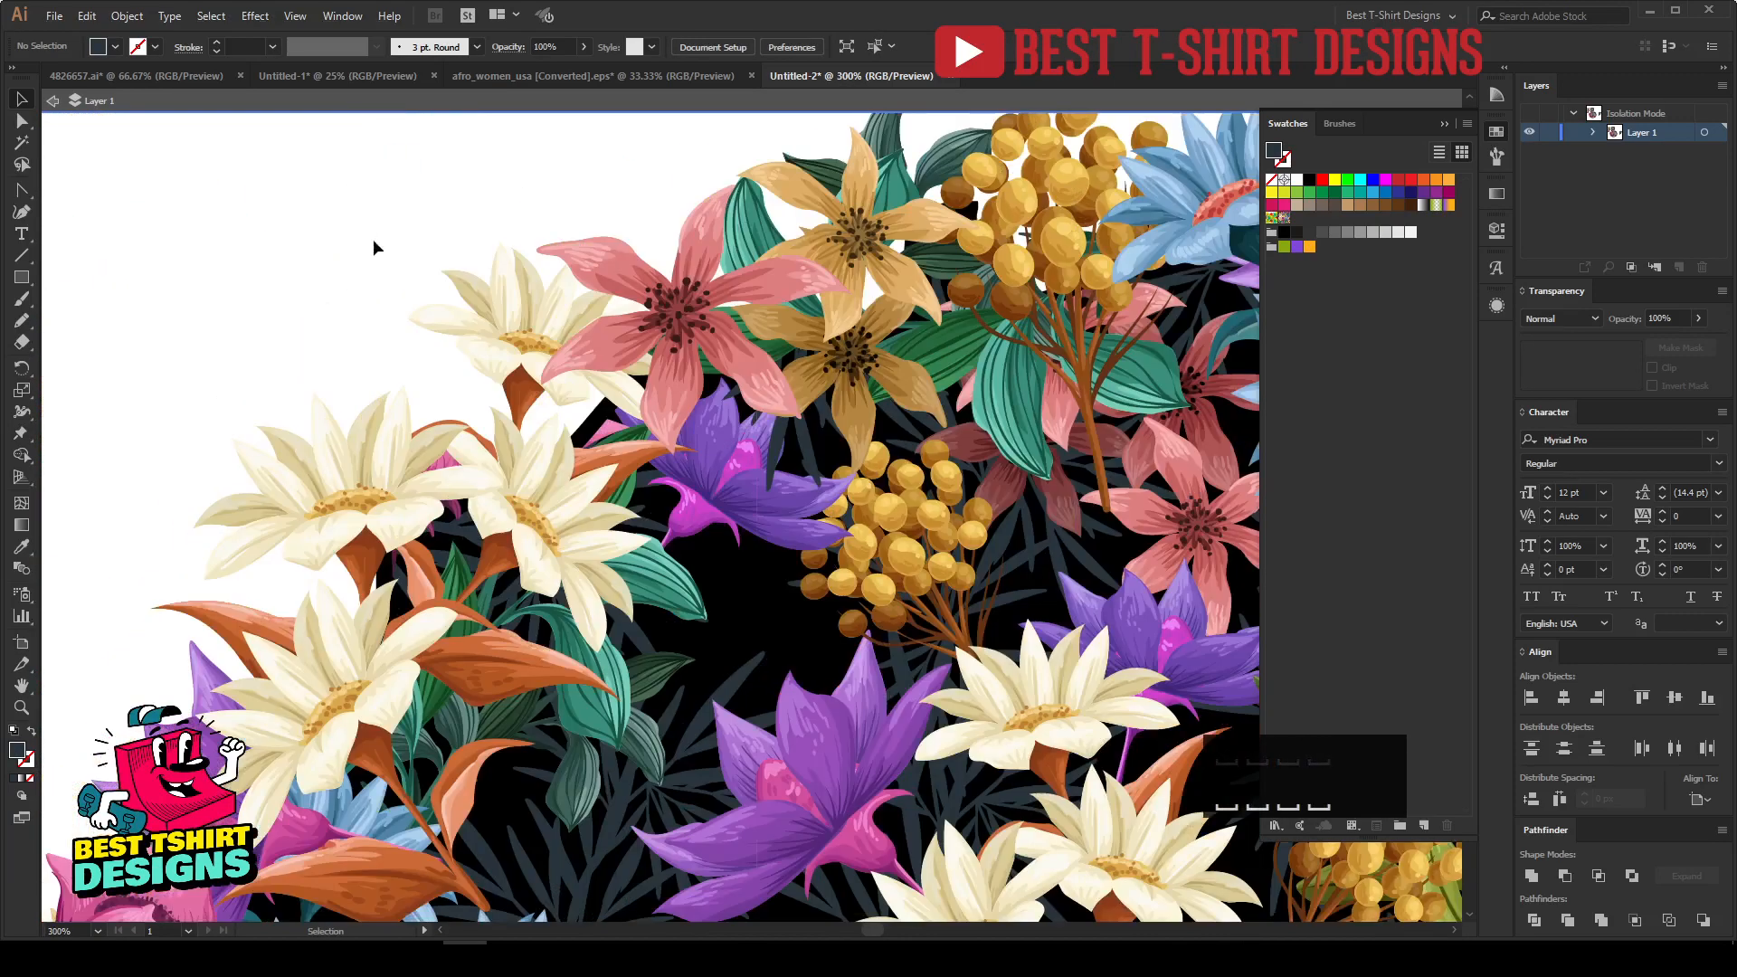
drag(697, 311, 598, 428)
drag(711, 440, 732, 448)
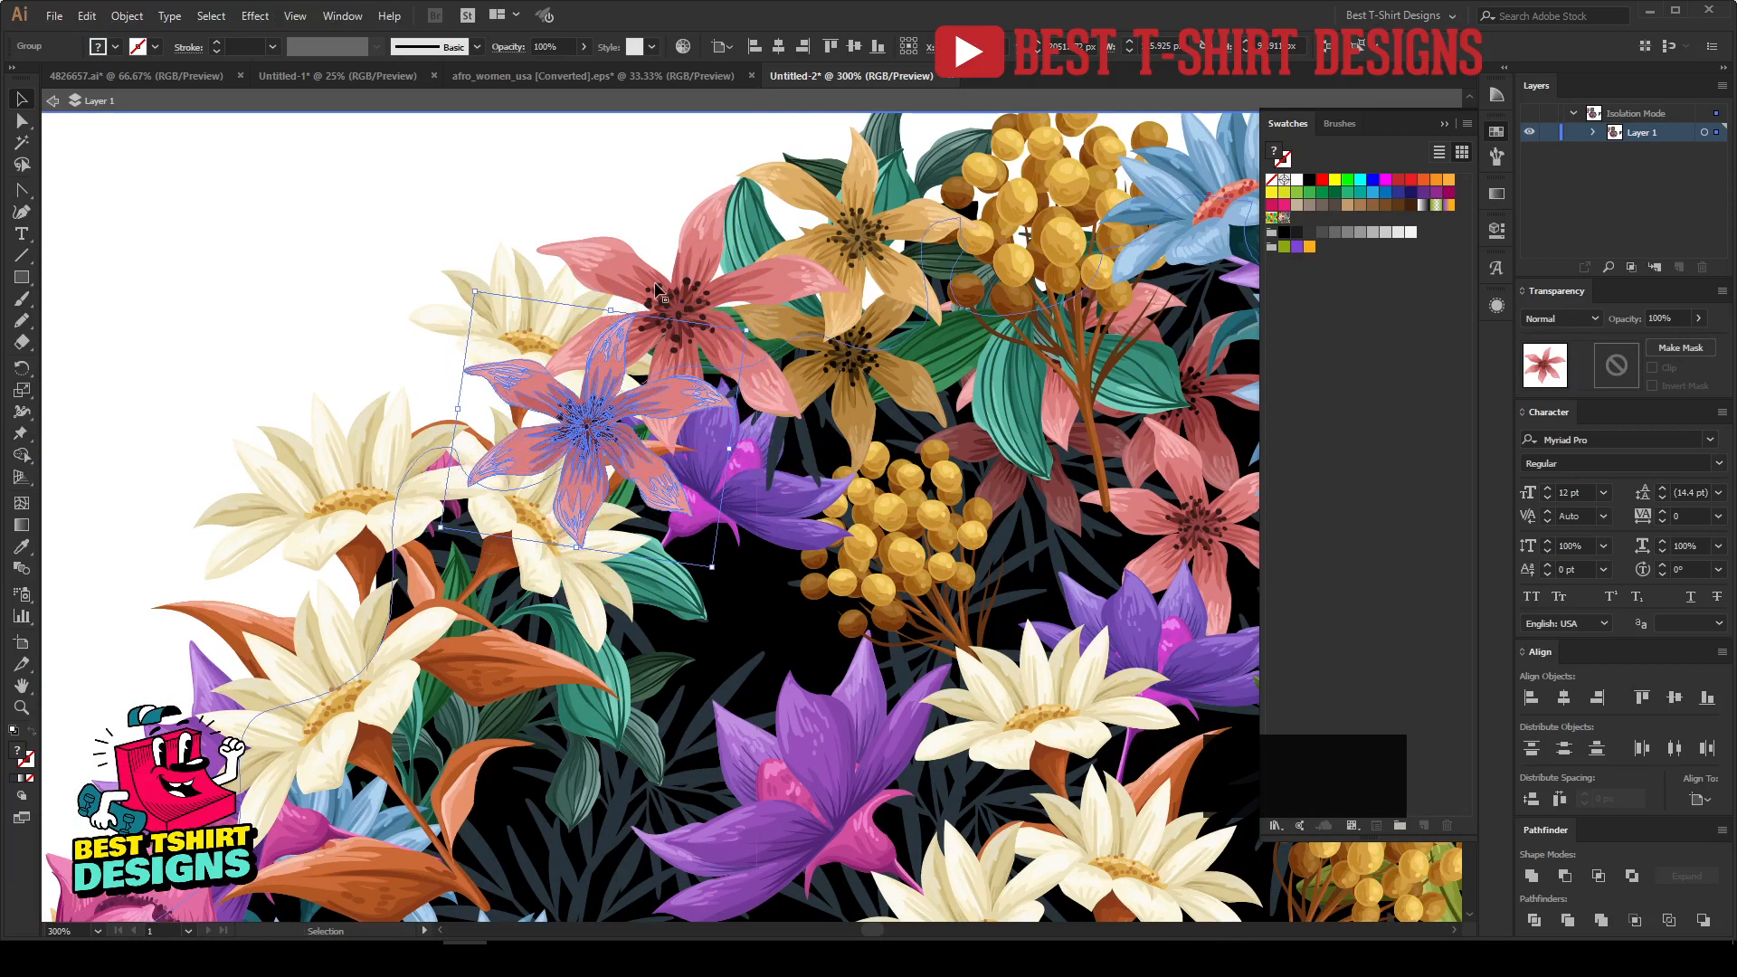
key(ctrl+0)
click(416, 285)
key(ctrl+1)
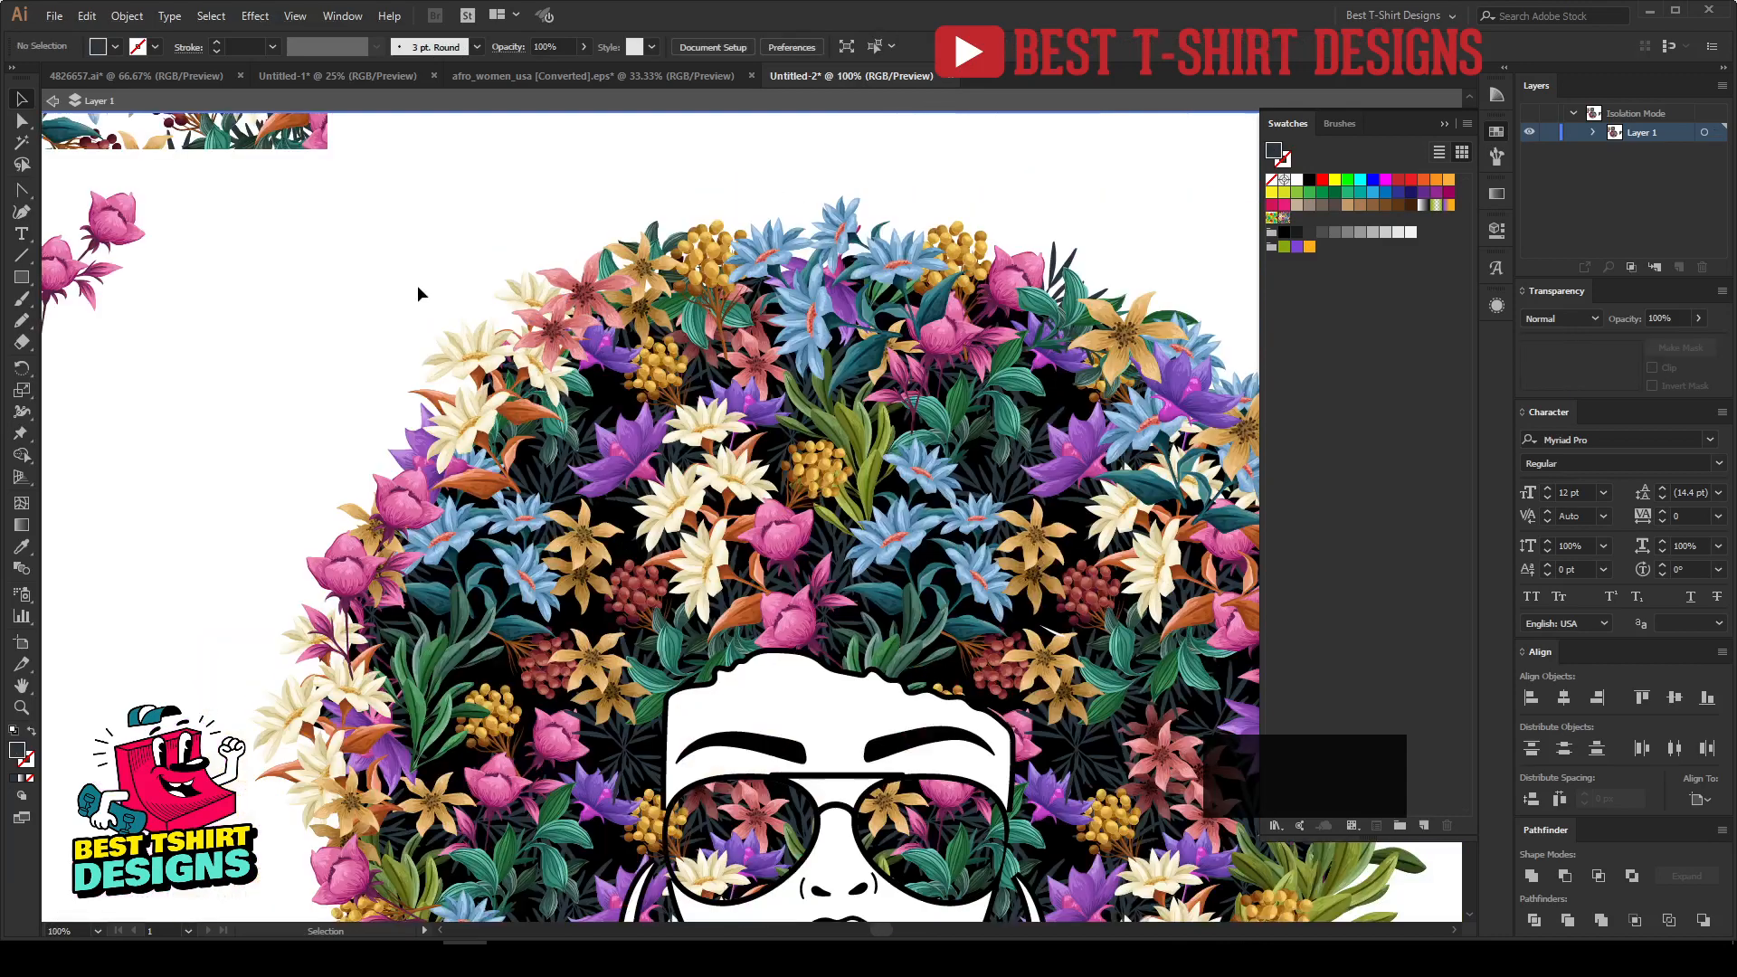
scroll(418, 292, down, 2)
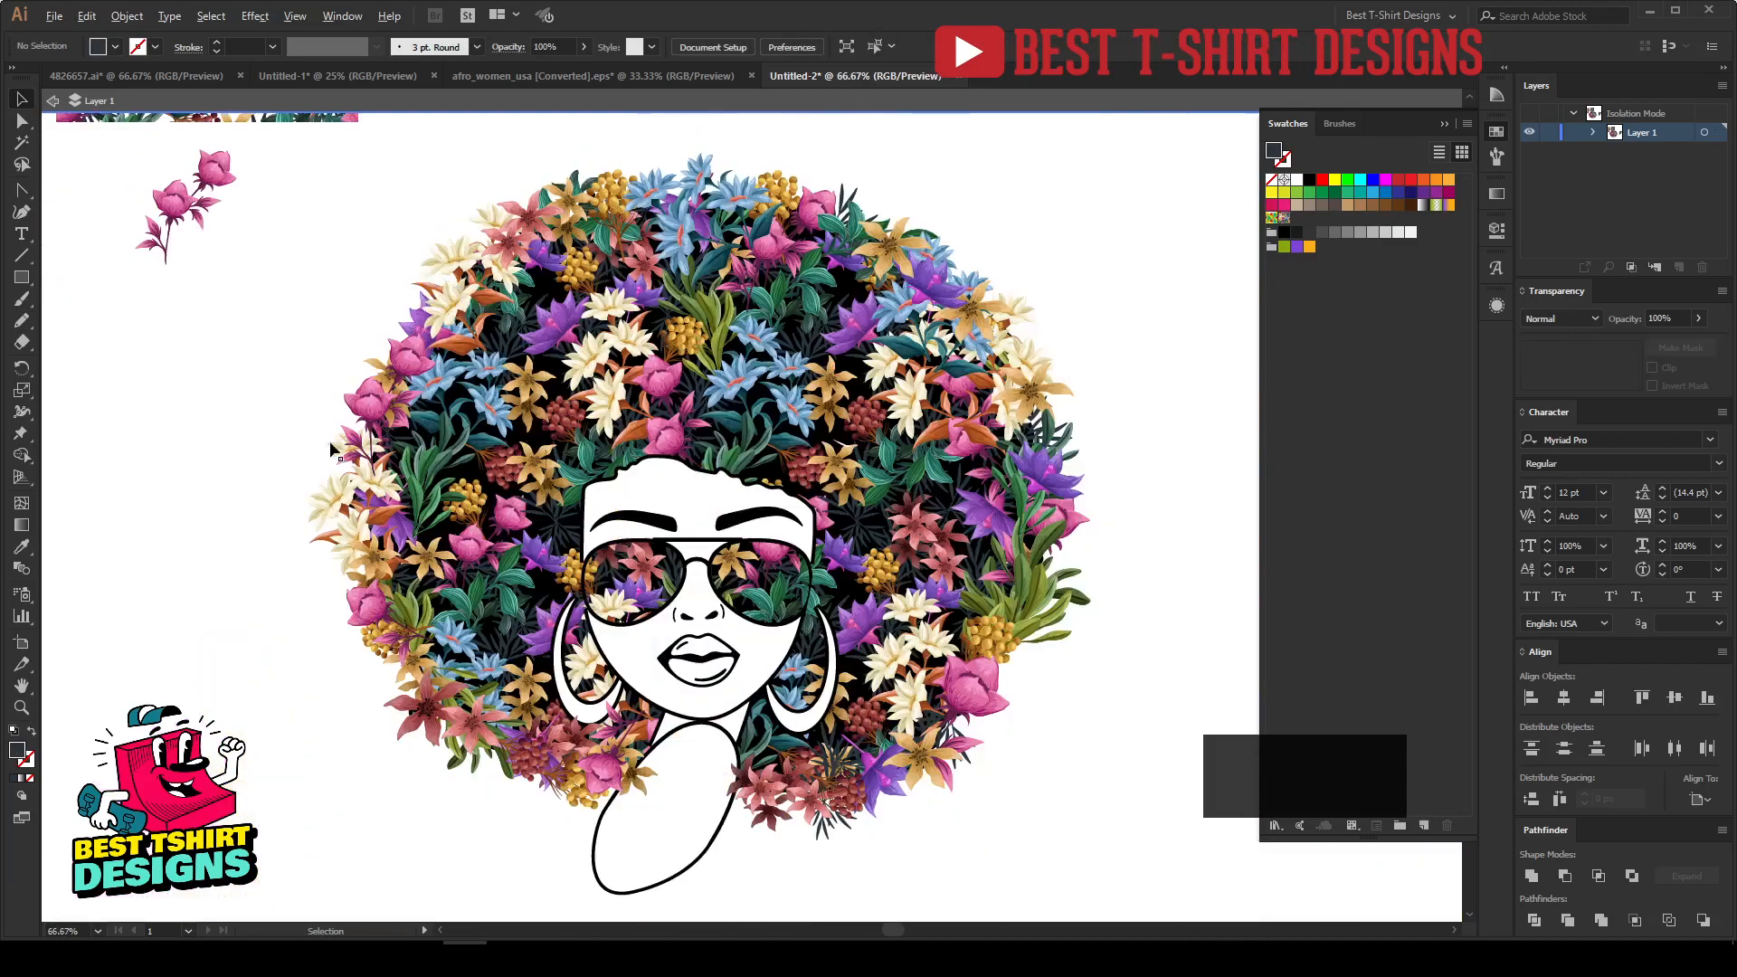
Copy the yellow berry cluster from the hair's lower-left edge over the exposed black outline beneath the left-edge pink peonies.
scroll(332, 451, up, 4)
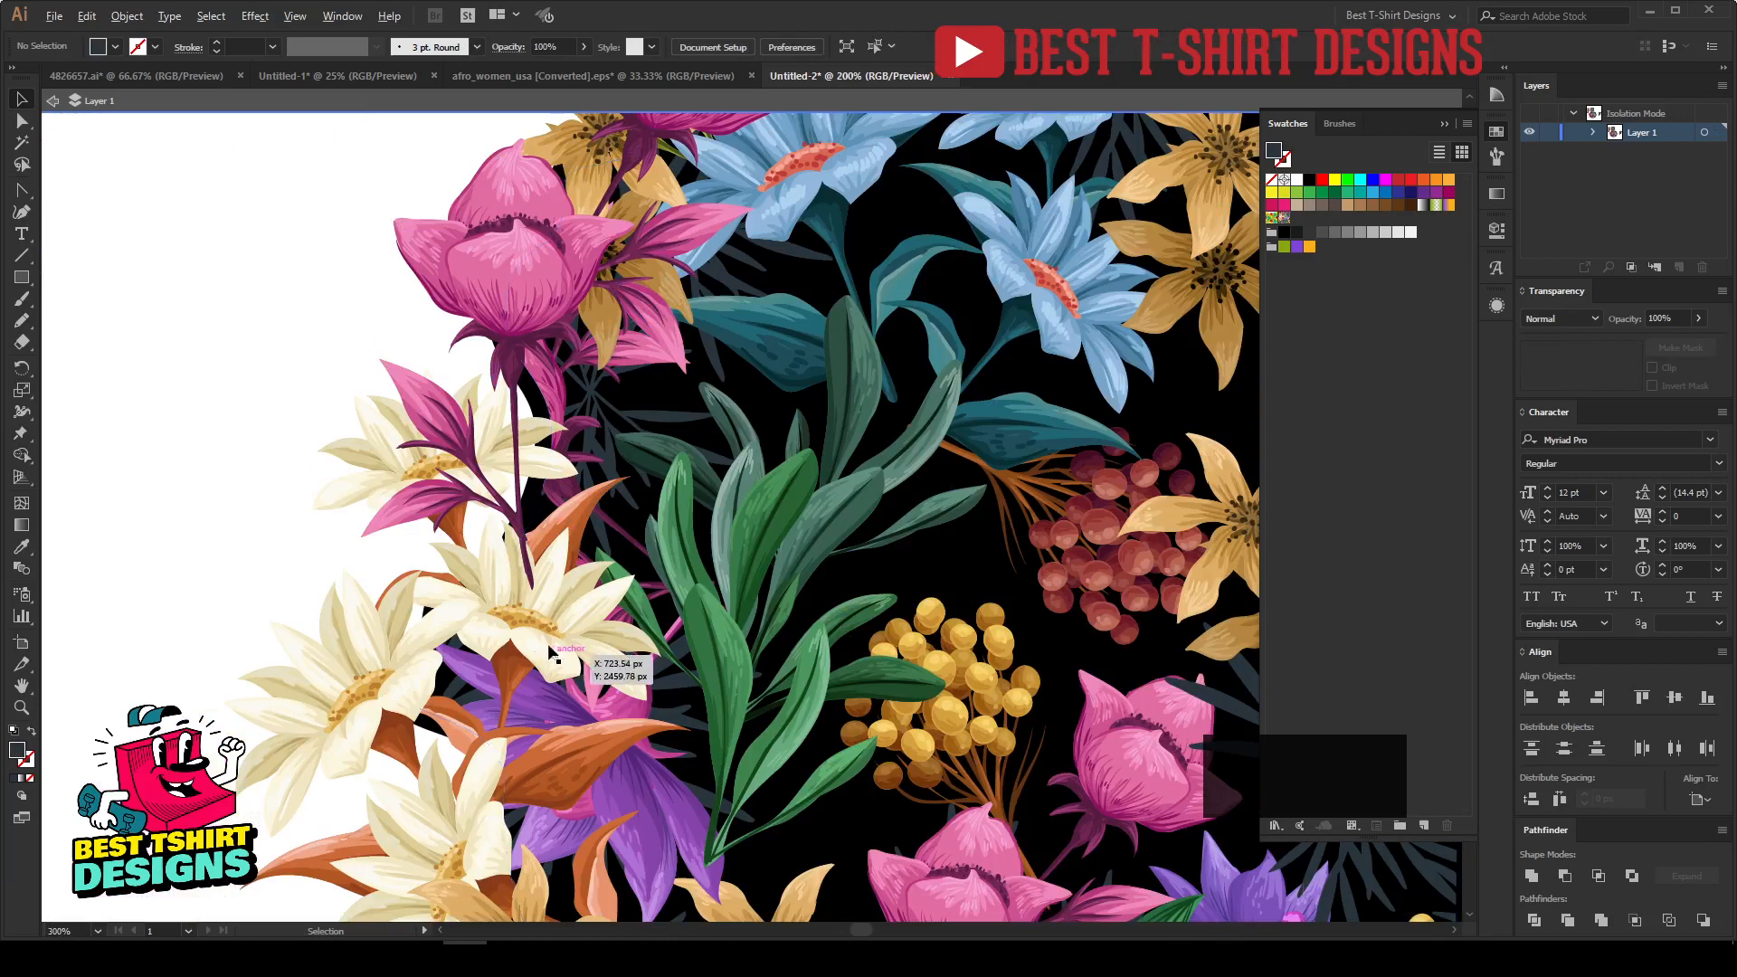
scroll(601, 659, down, 2)
scroll(498, 774, down, 1)
scroll(497, 775, down, 2)
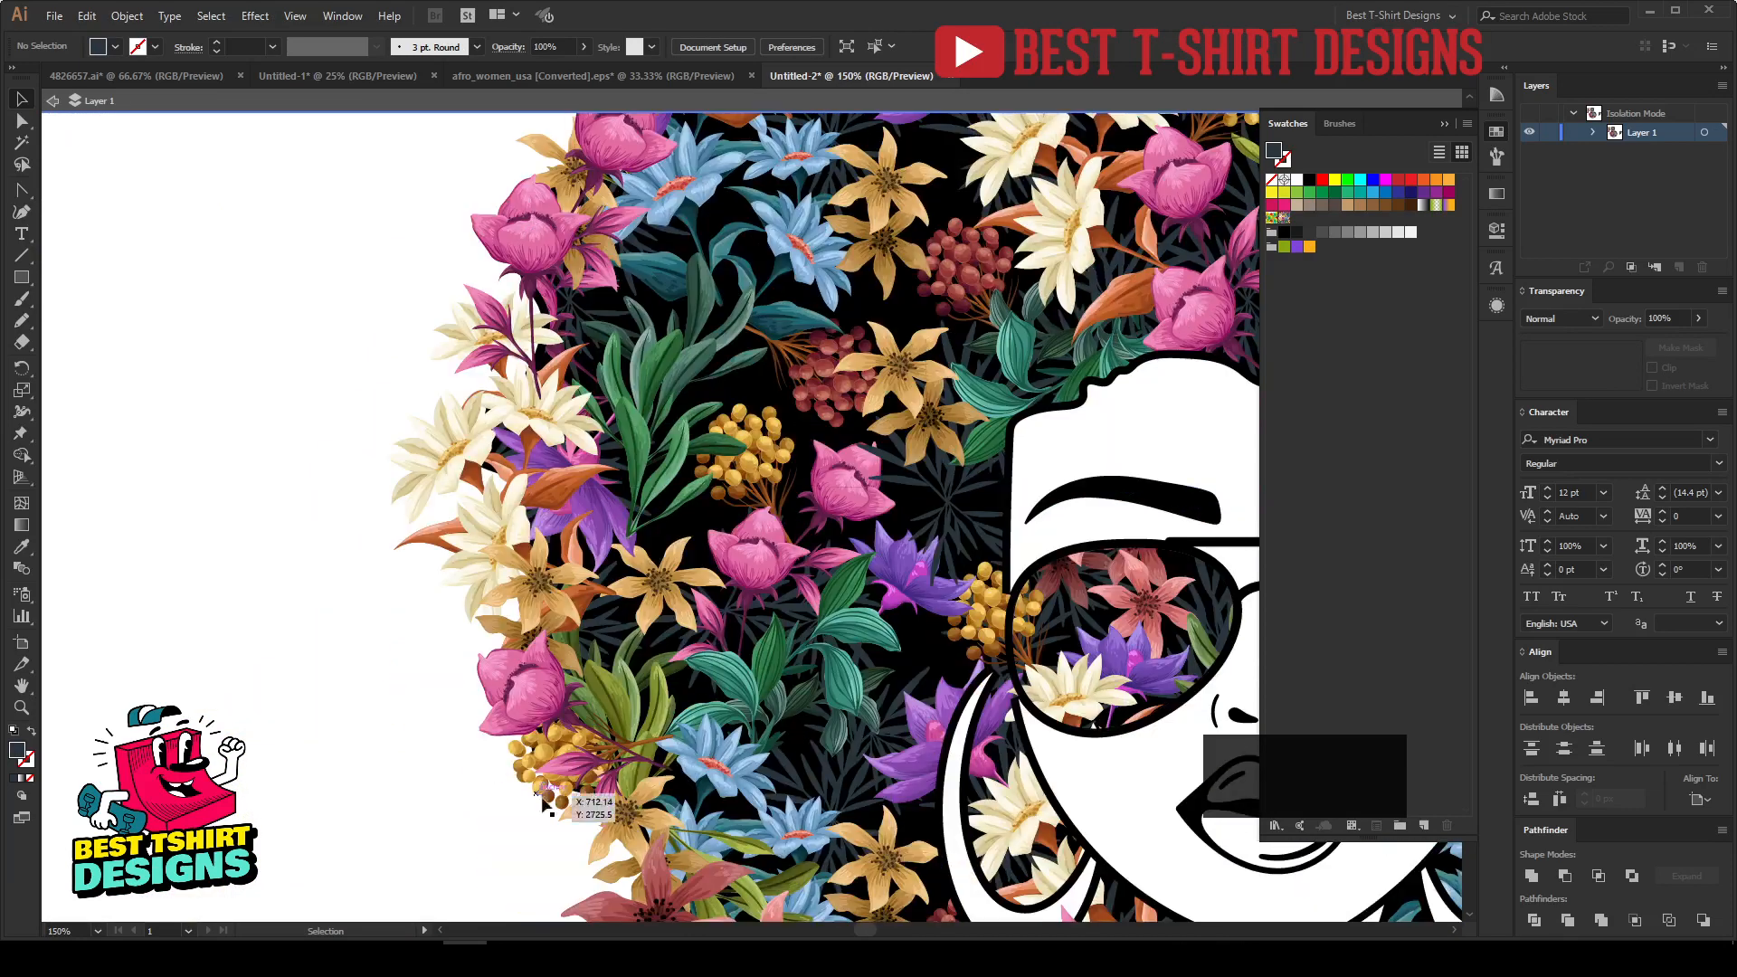
click(529, 768)
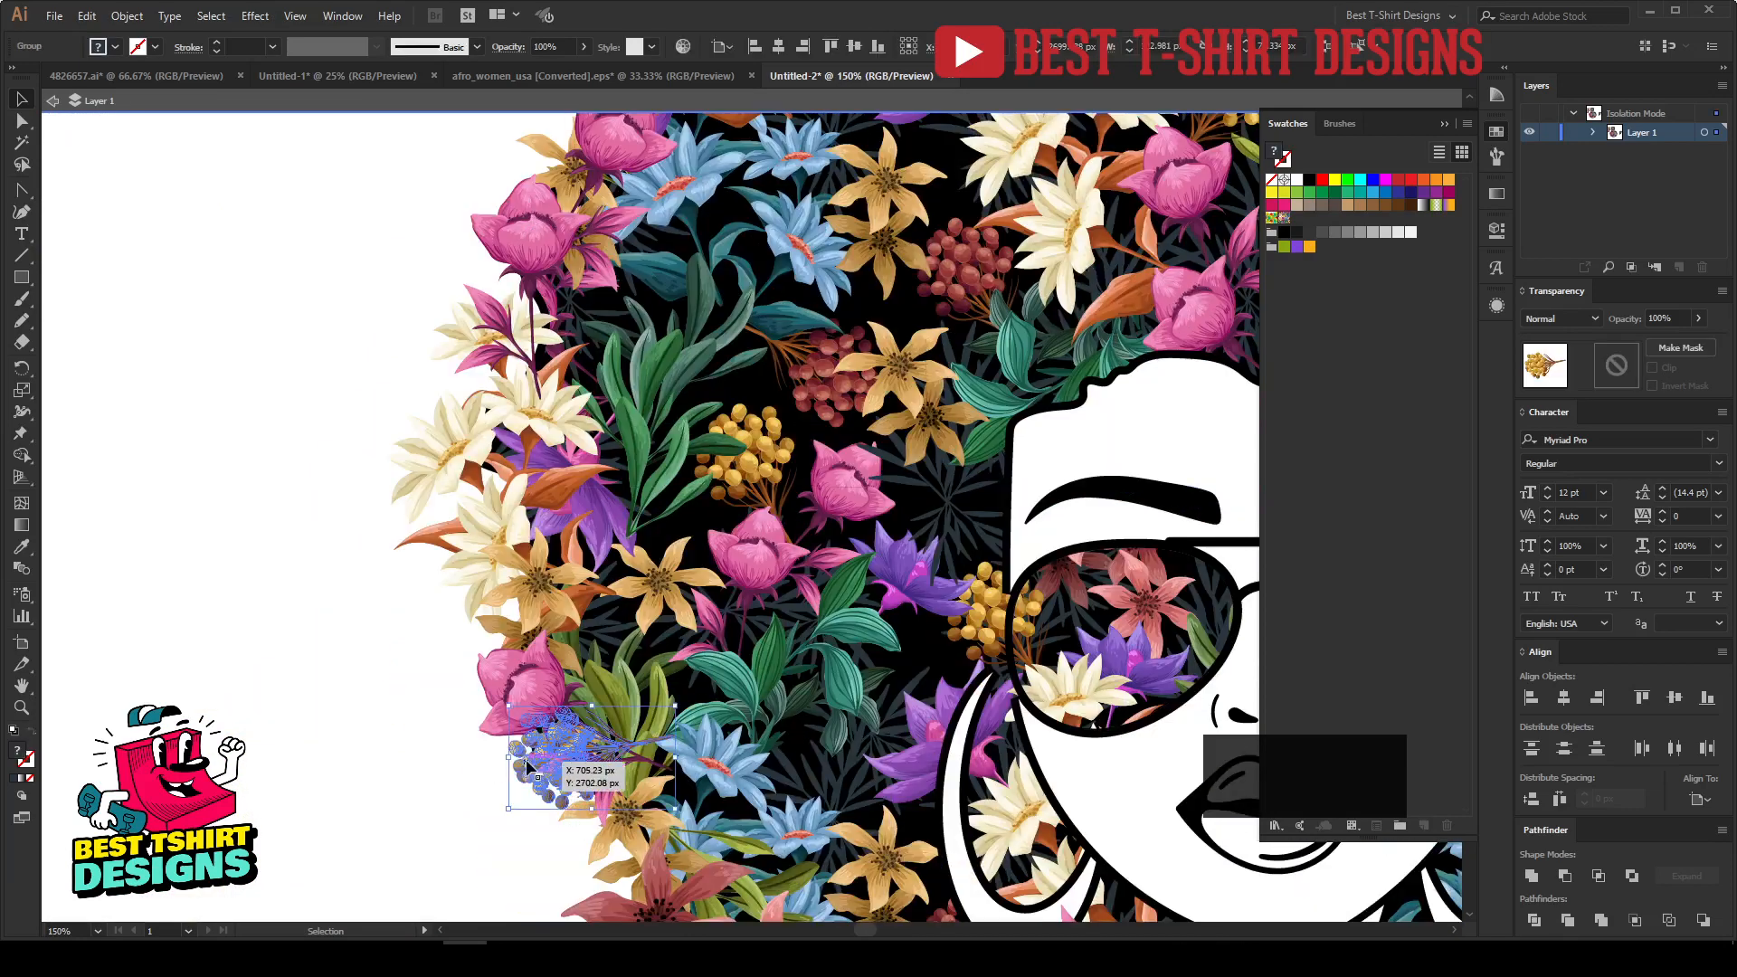
drag(525, 753, 471, 324)
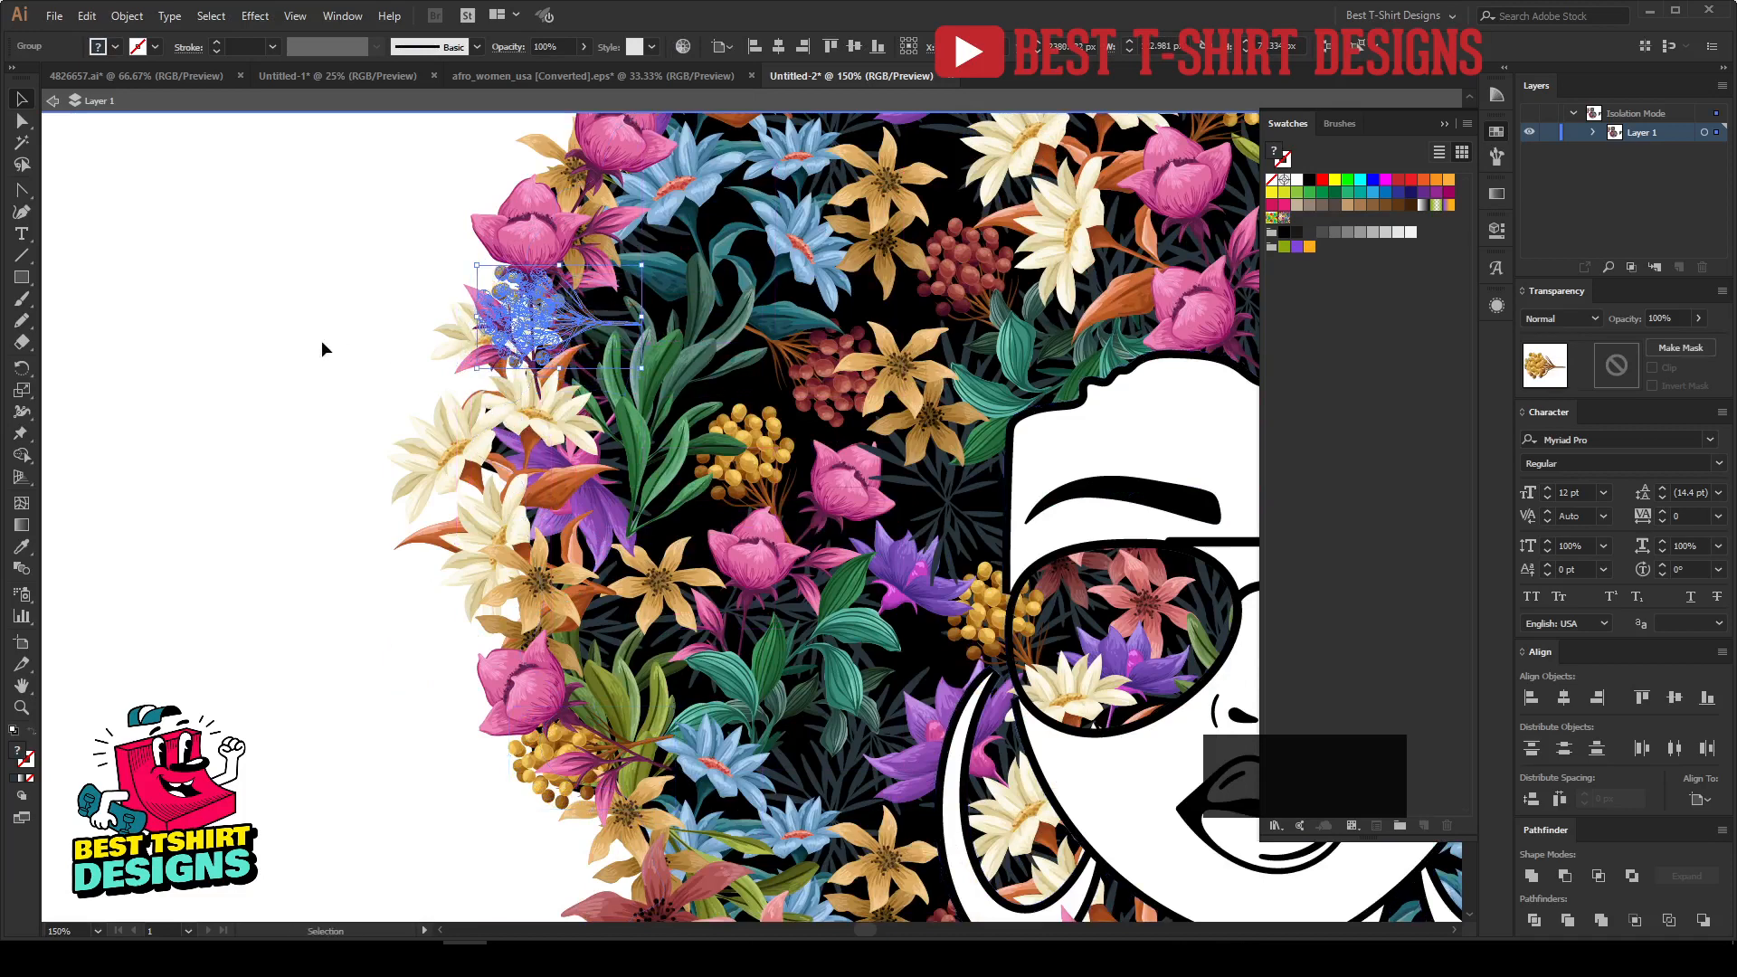
click(342, 365)
Copy the pair of orange-yellow lilies over the exposed black gap inside the left-edge peonies, beside the green leaves.
scroll(344, 369, down, 1)
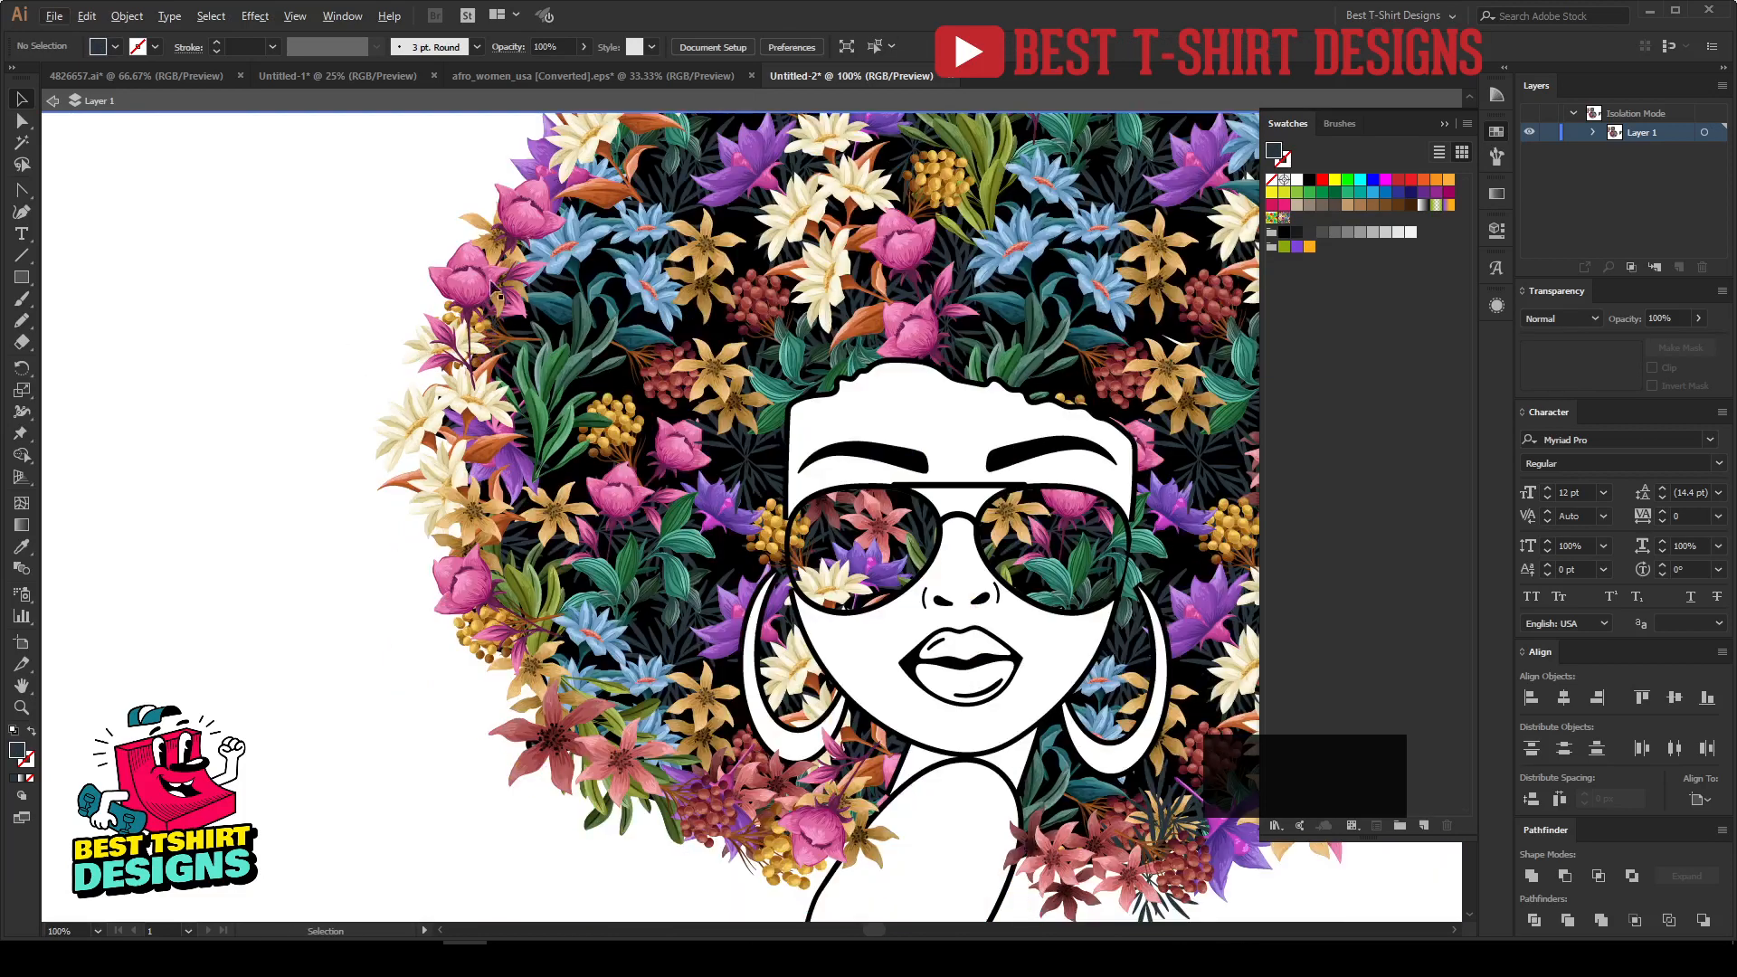
scroll(490, 239, up, 3)
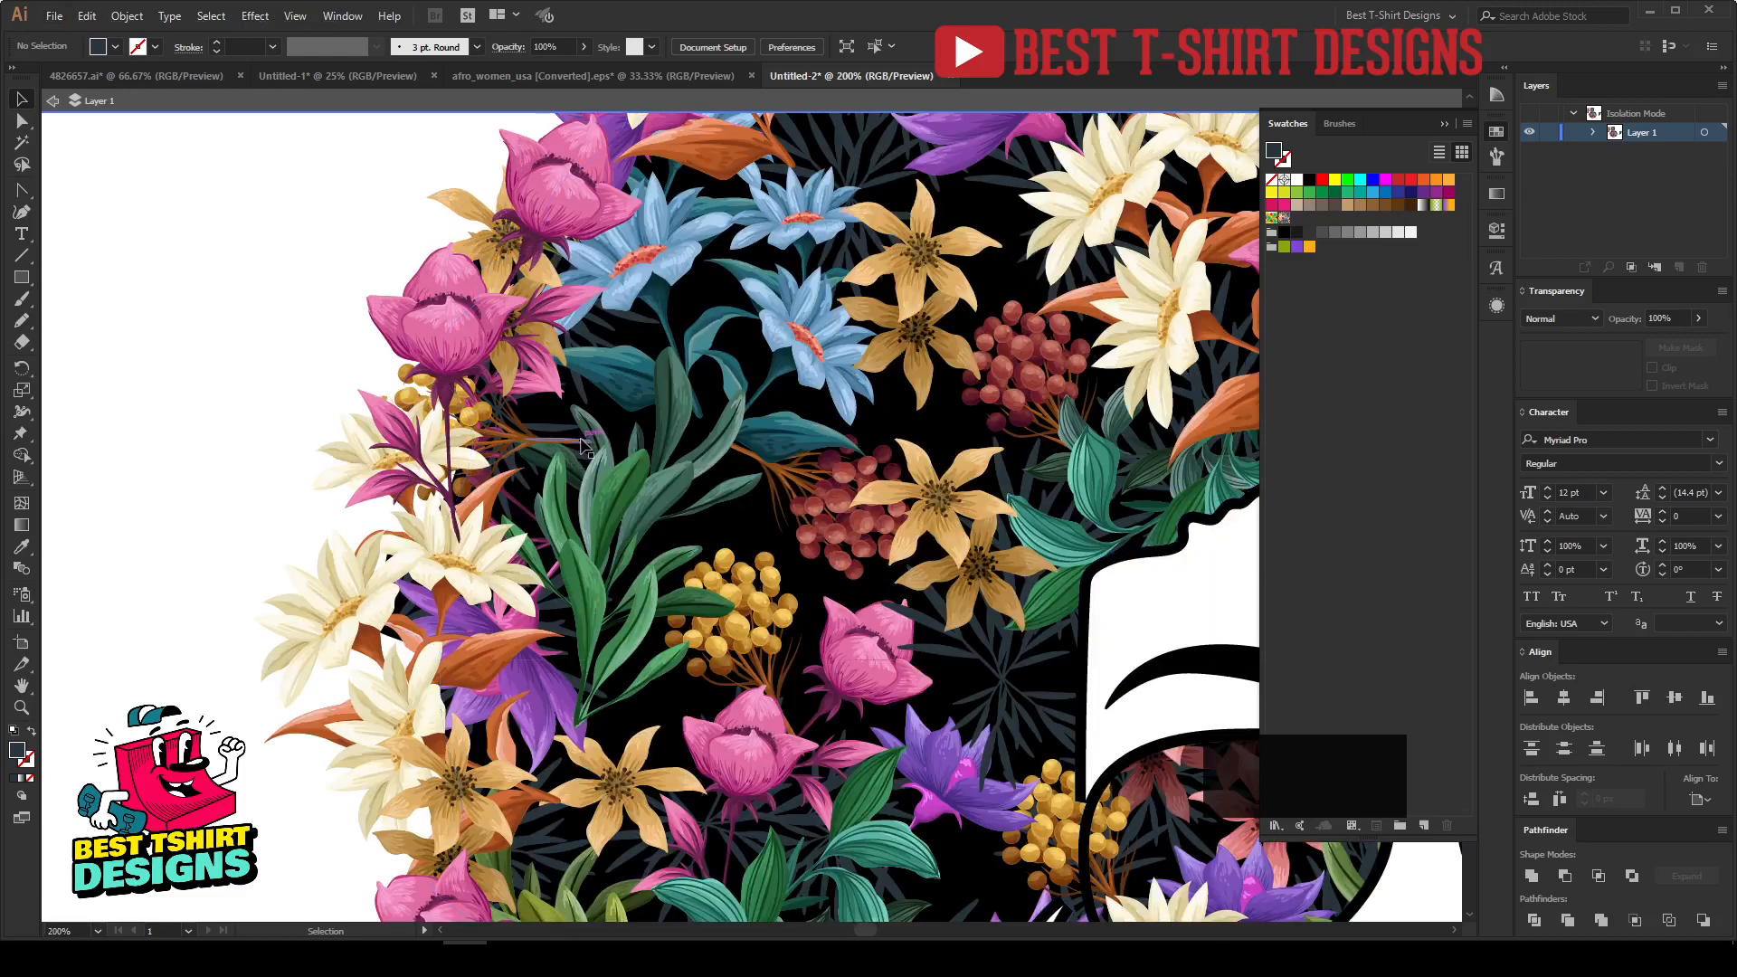
click(458, 796)
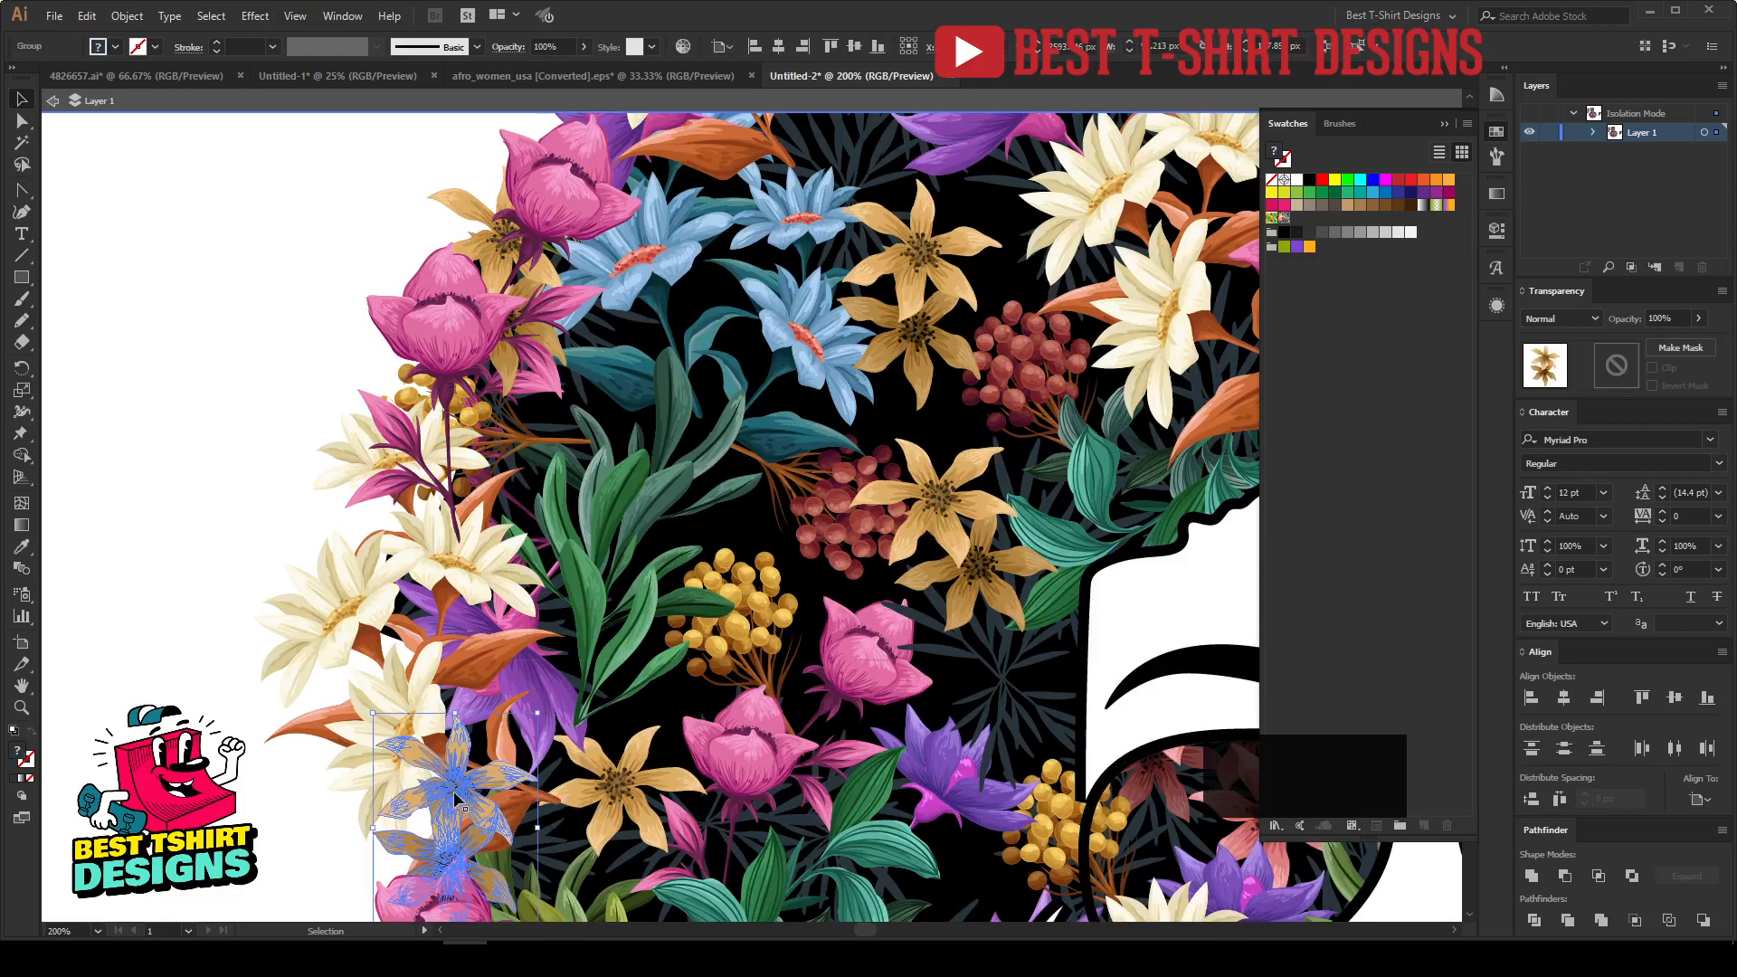
drag(455, 796, 577, 431)
click(192, 358)
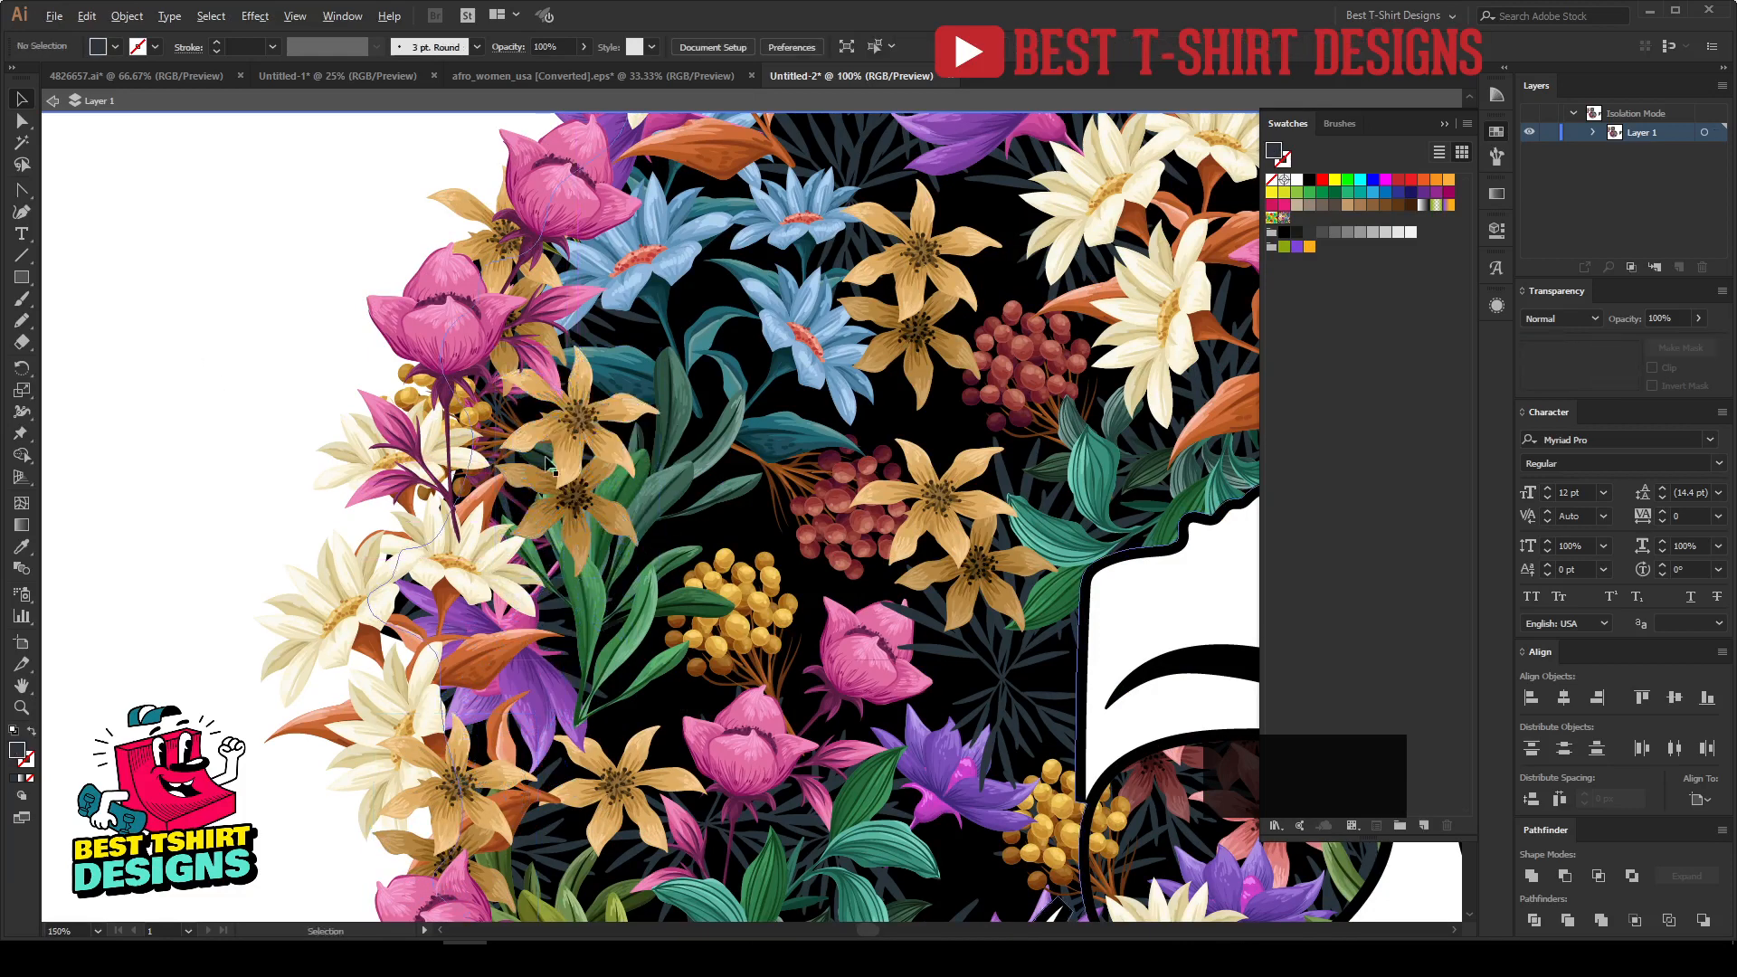
Copy the red lily from the hair's lower-left edge to the upper-left part, between the cream and blue flowers.
scroll(545, 457, down, 3)
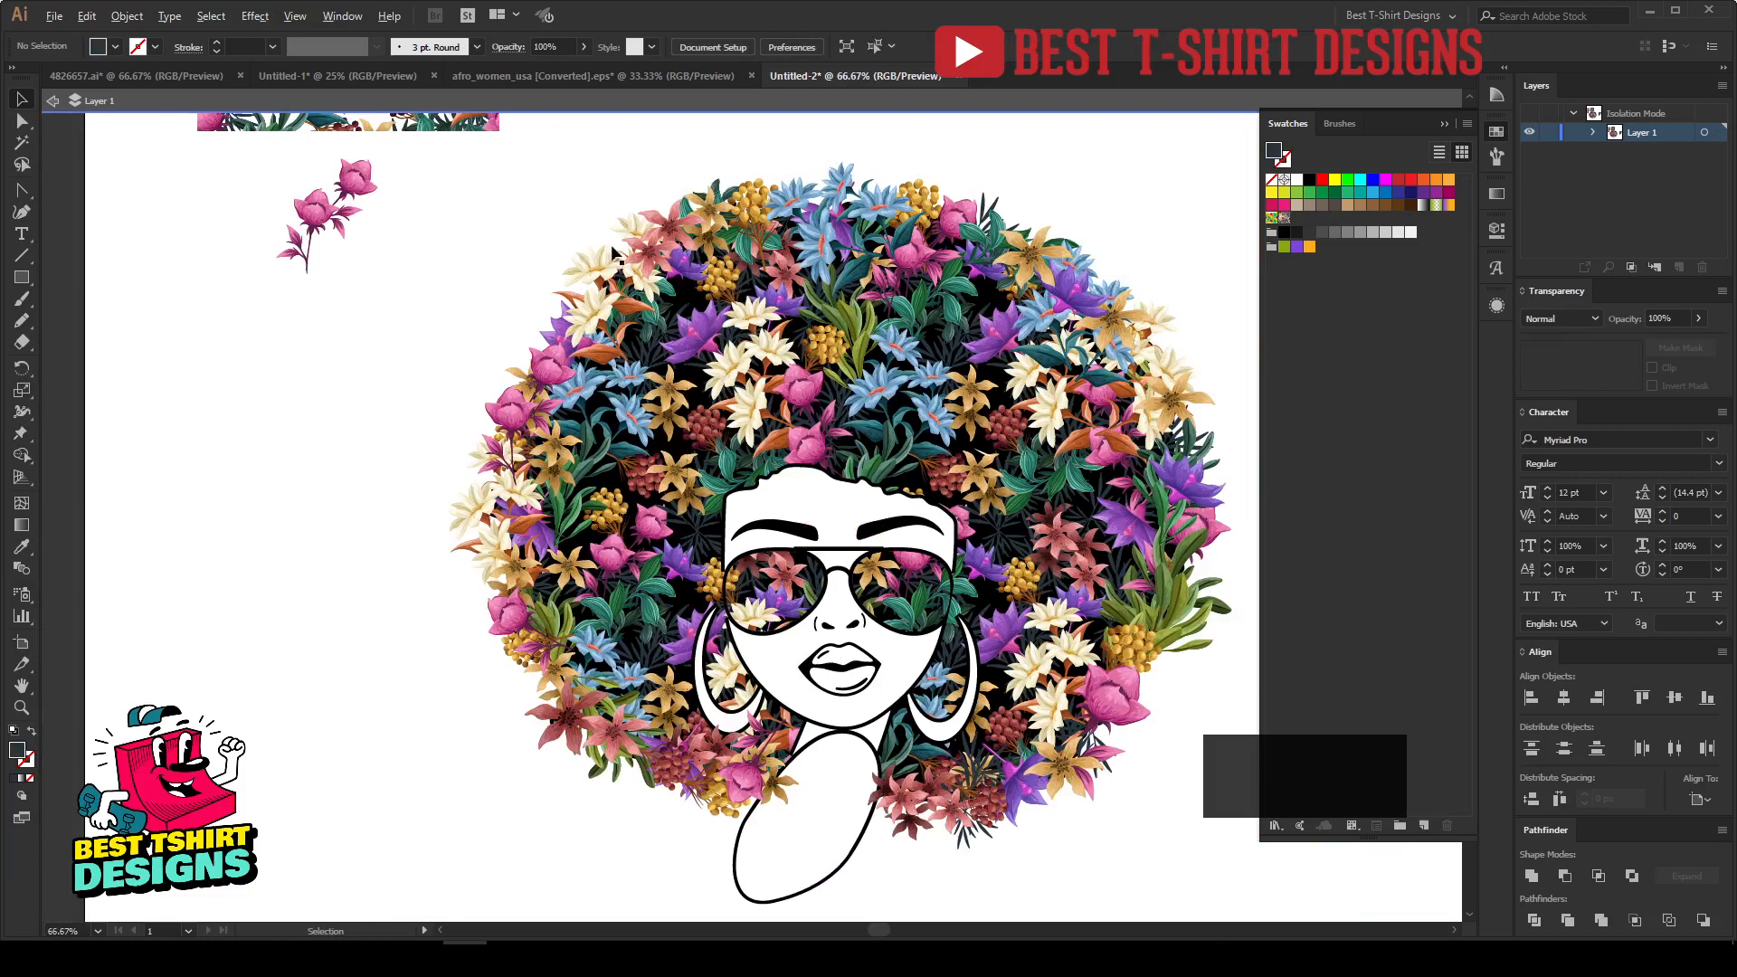
scroll(611, 241, up, 1)
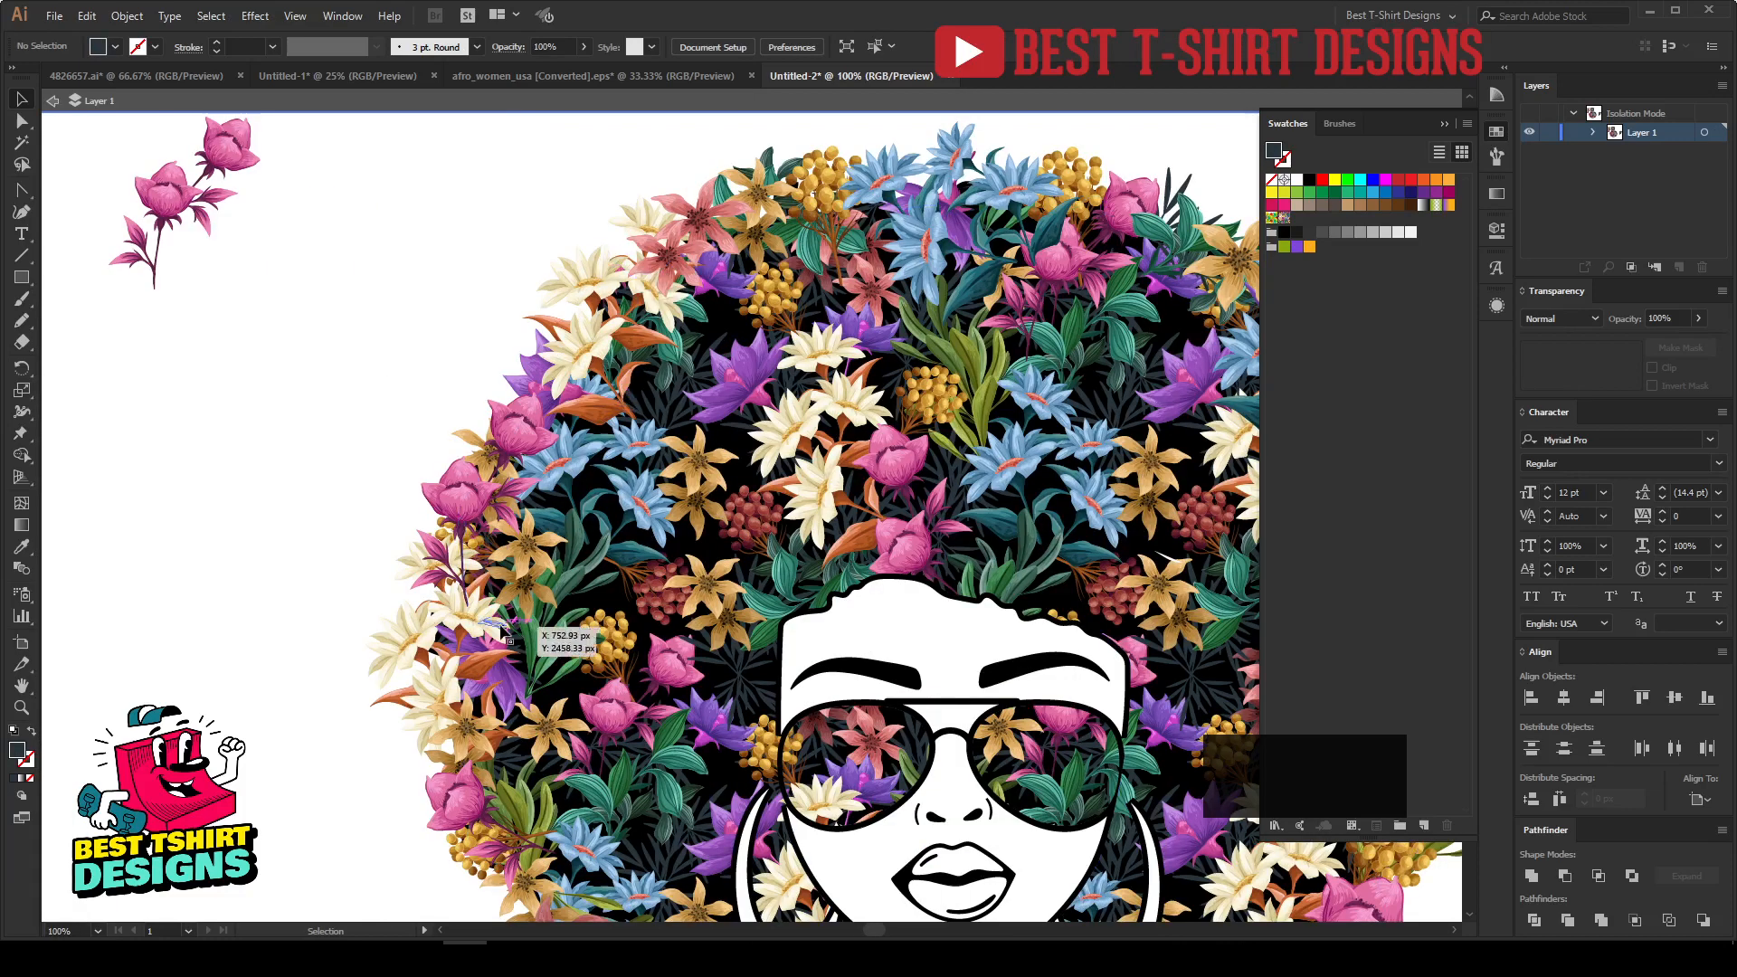
drag(509, 639, 508, 639)
scroll(508, 639, down, 3)
click(615, 849)
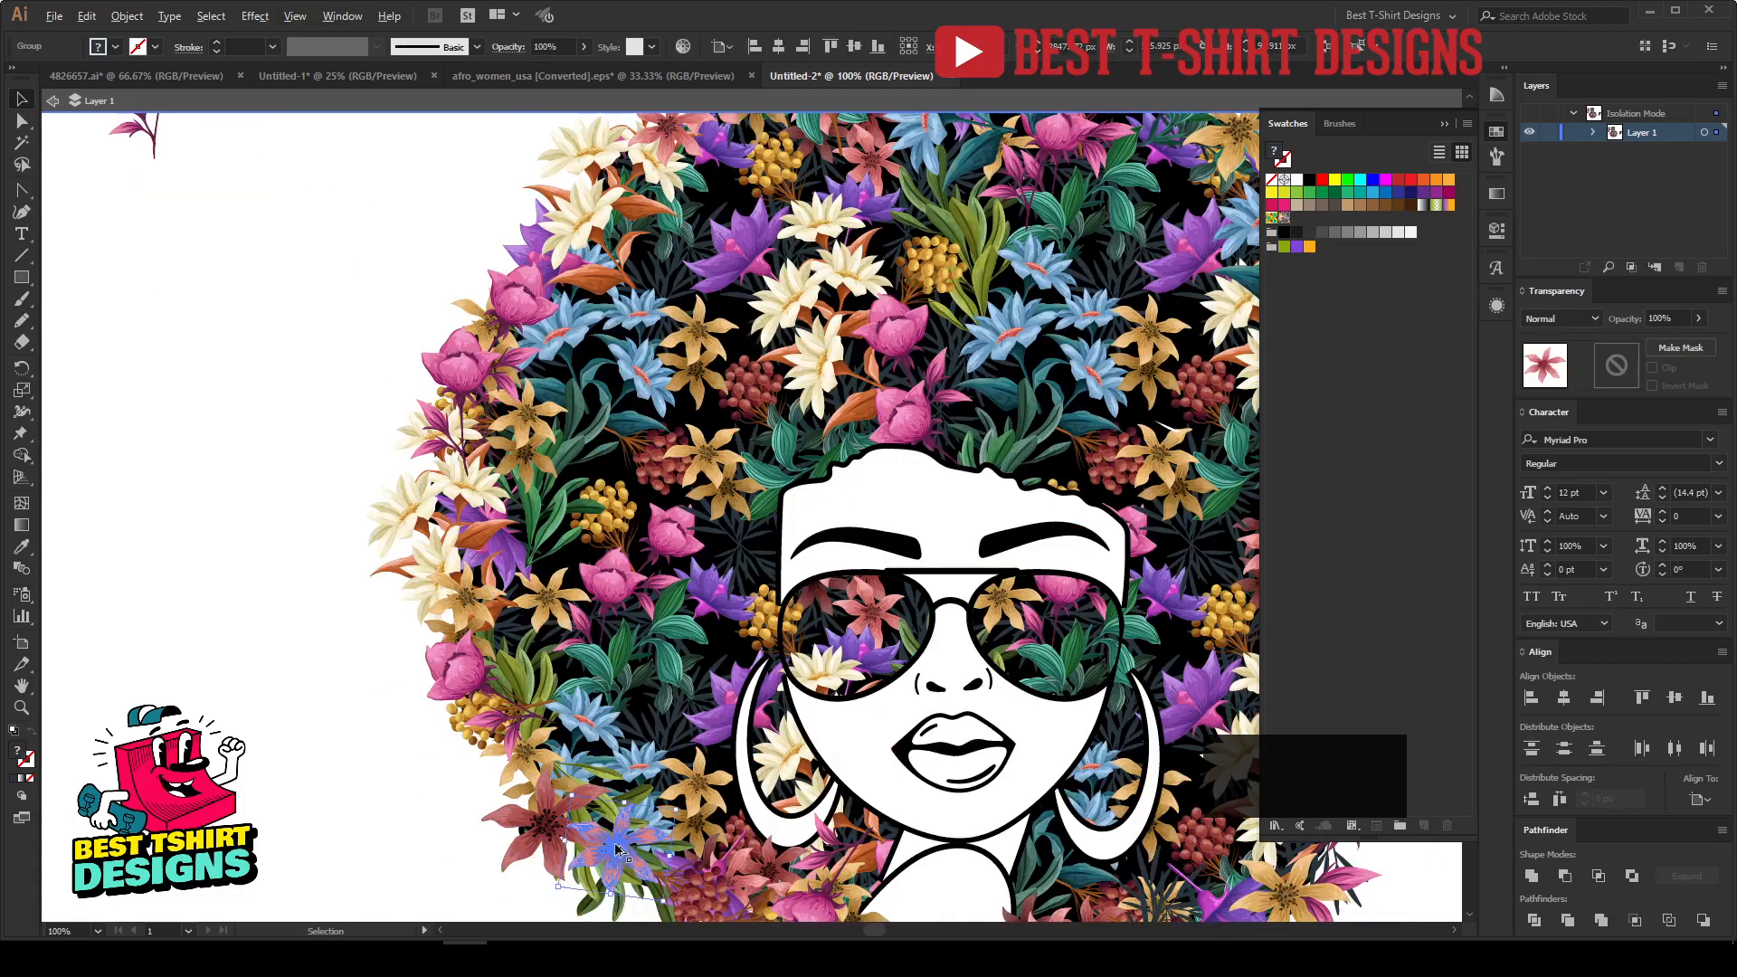
drag(615, 849, 632, 276)
click(340, 290)
Place the reference design's black rectangle around the floral afro artwork, enlarged to frame it, and send it behind the artwork.
scroll(338, 290, down, 2)
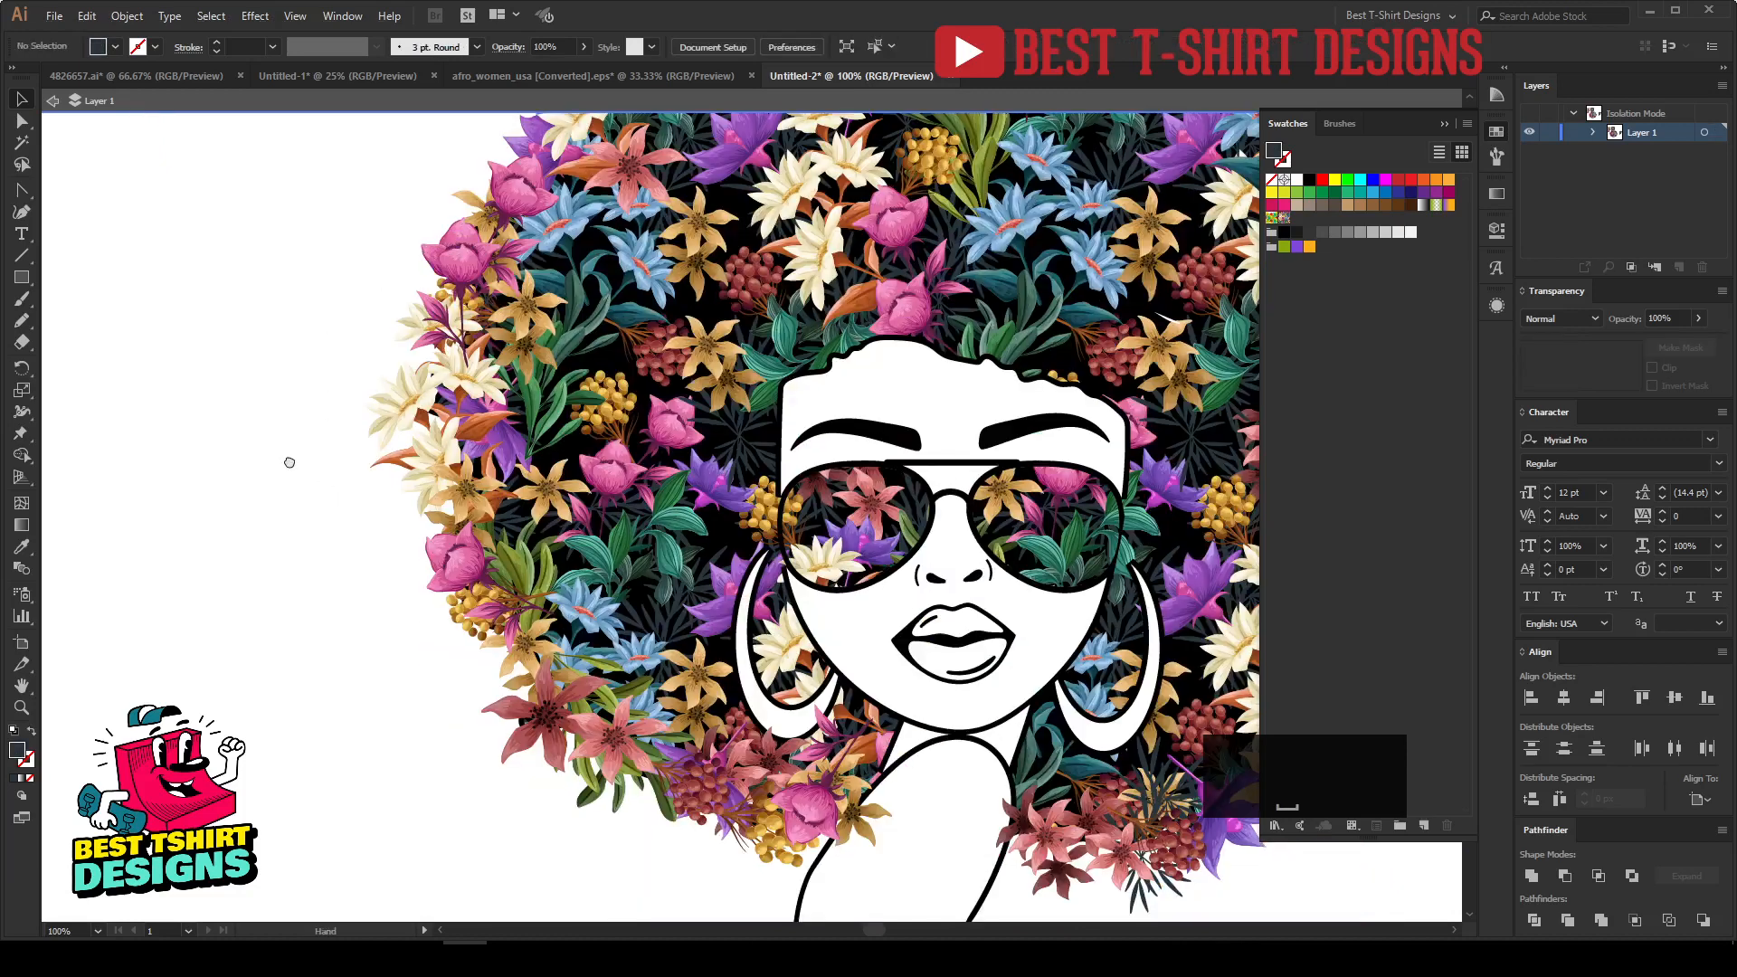
drag(290, 463, 233, 450)
scroll(864, 850, up, 1)
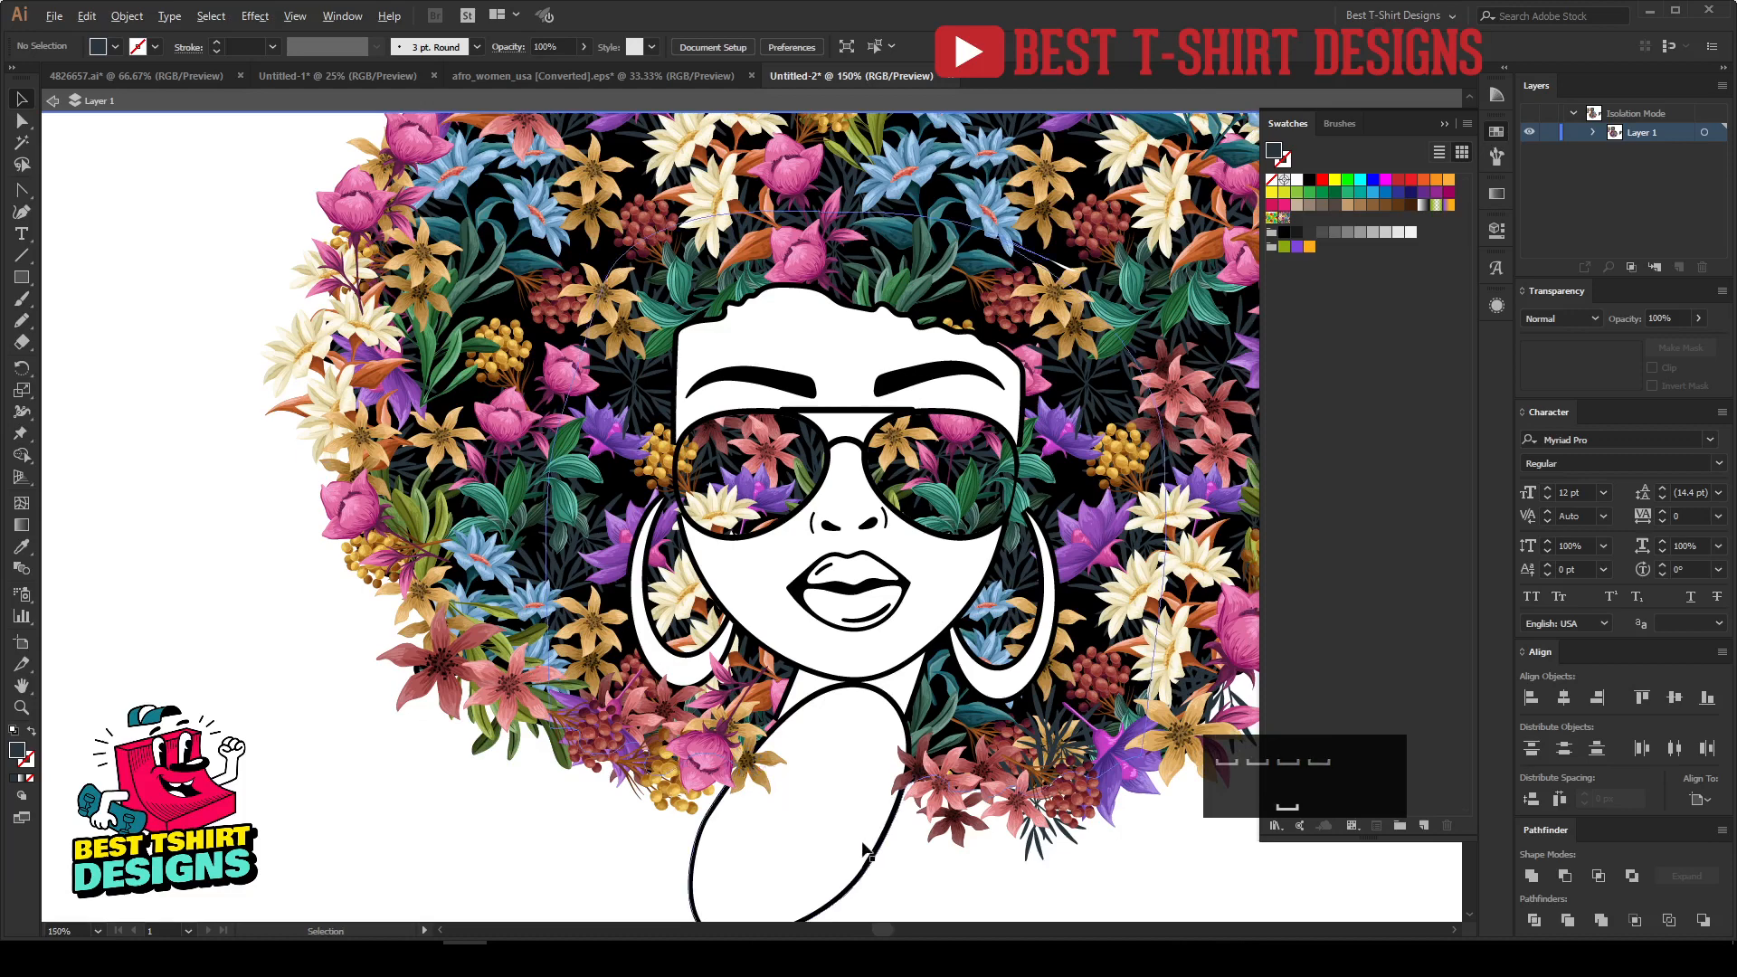
drag(914, 885, 869, 821)
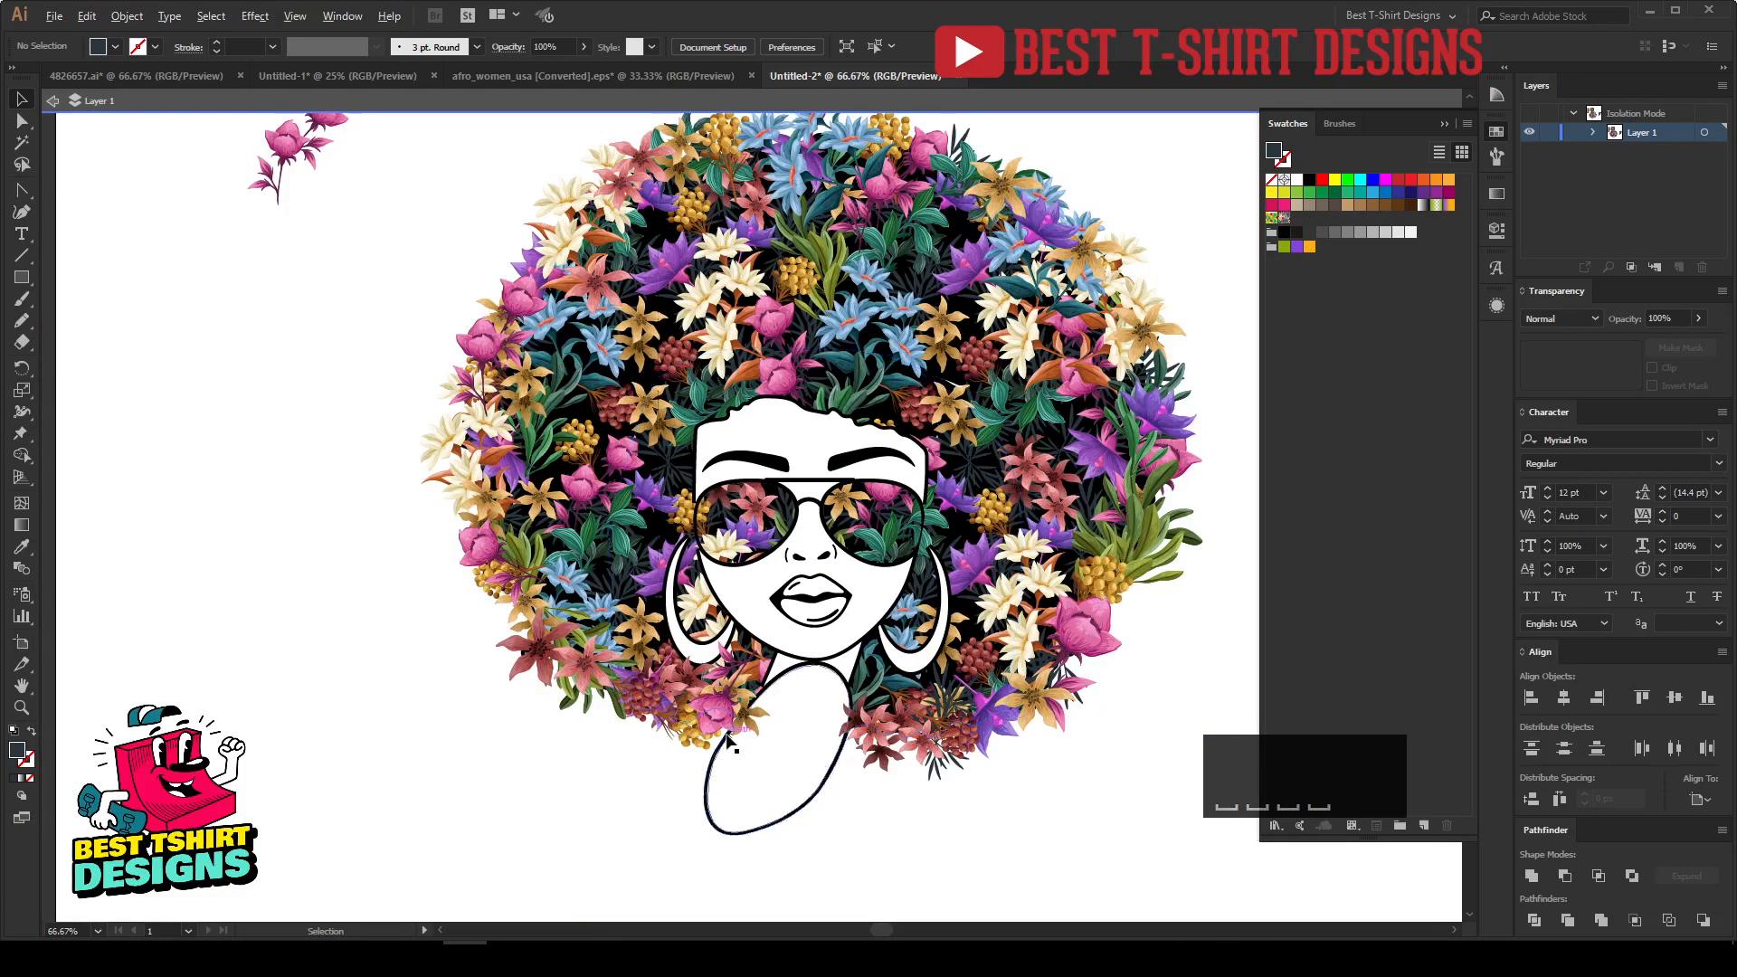
scroll(728, 724, down, 1)
drag(1053, 759, 1001, 729)
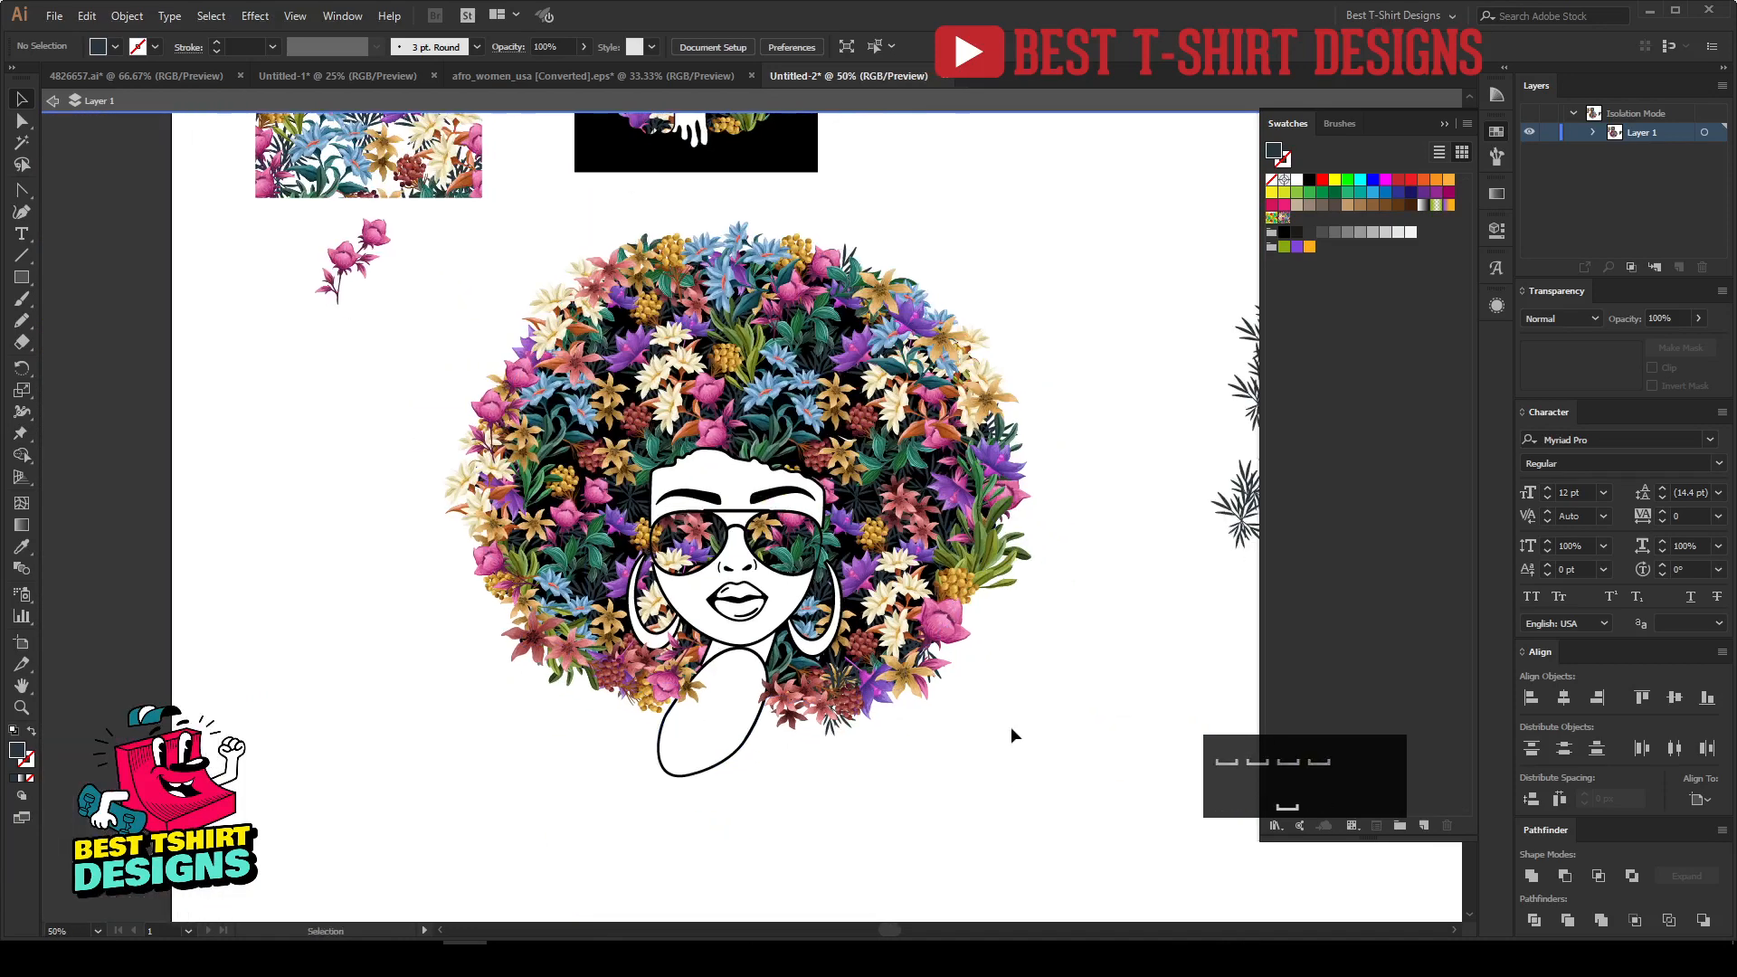
scroll(757, 237, up, 1)
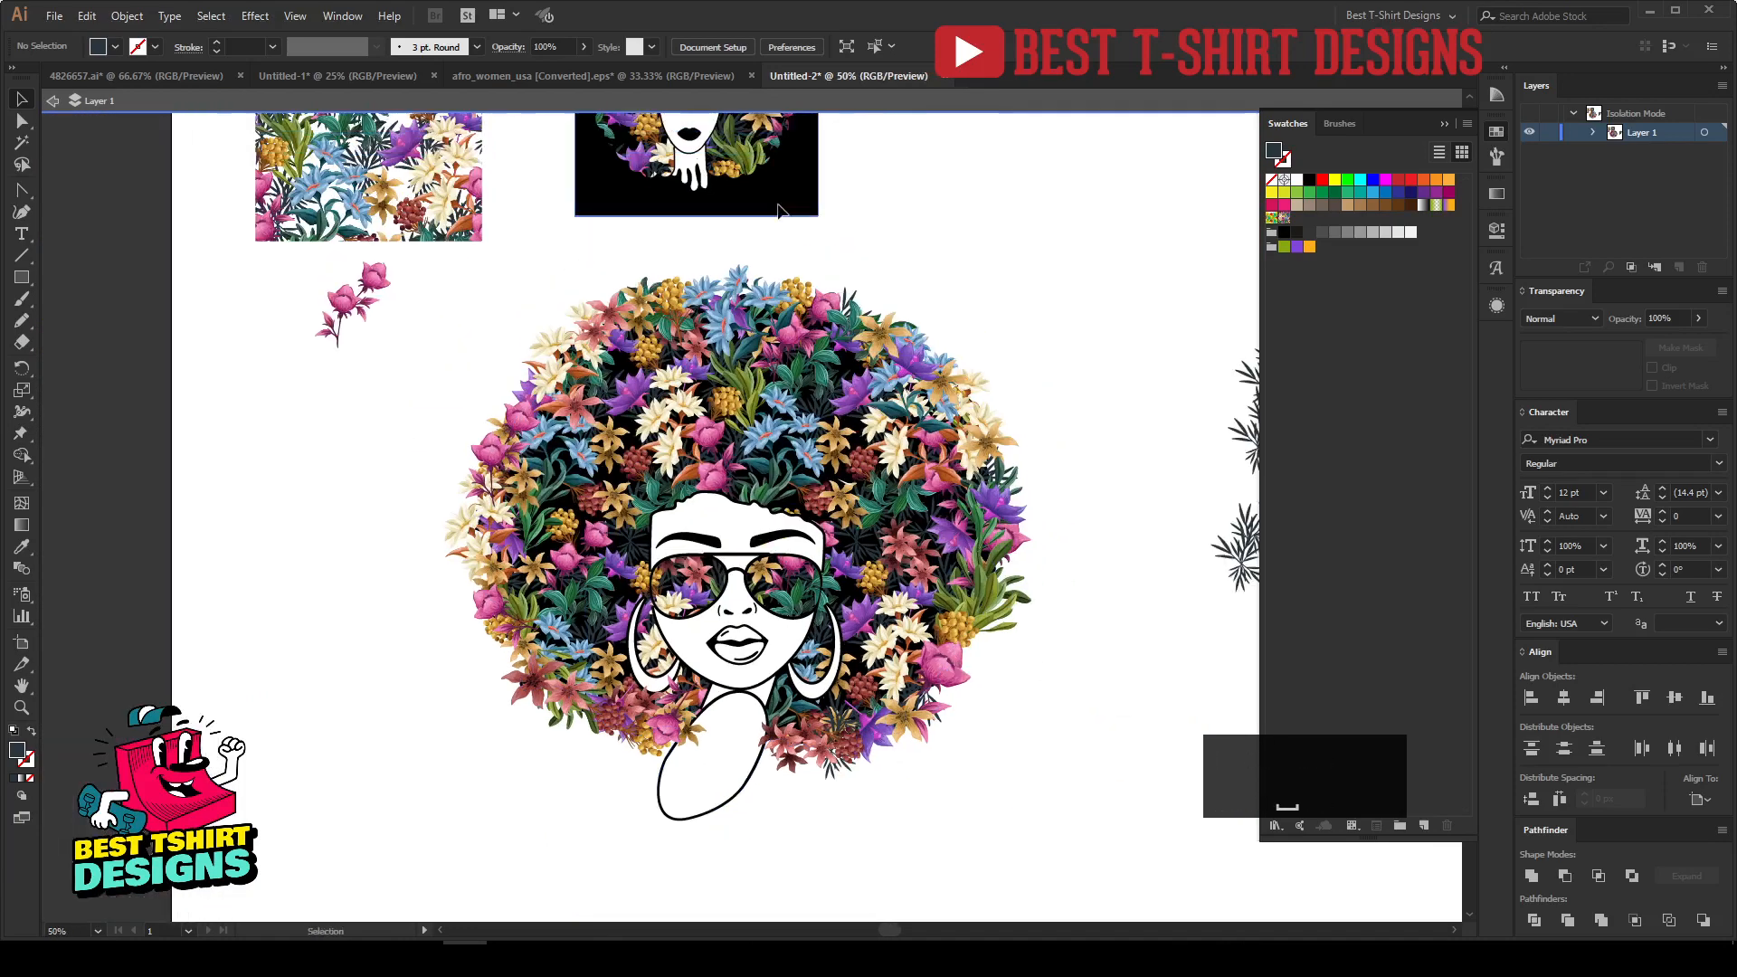
drag(778, 210, 1070, 860)
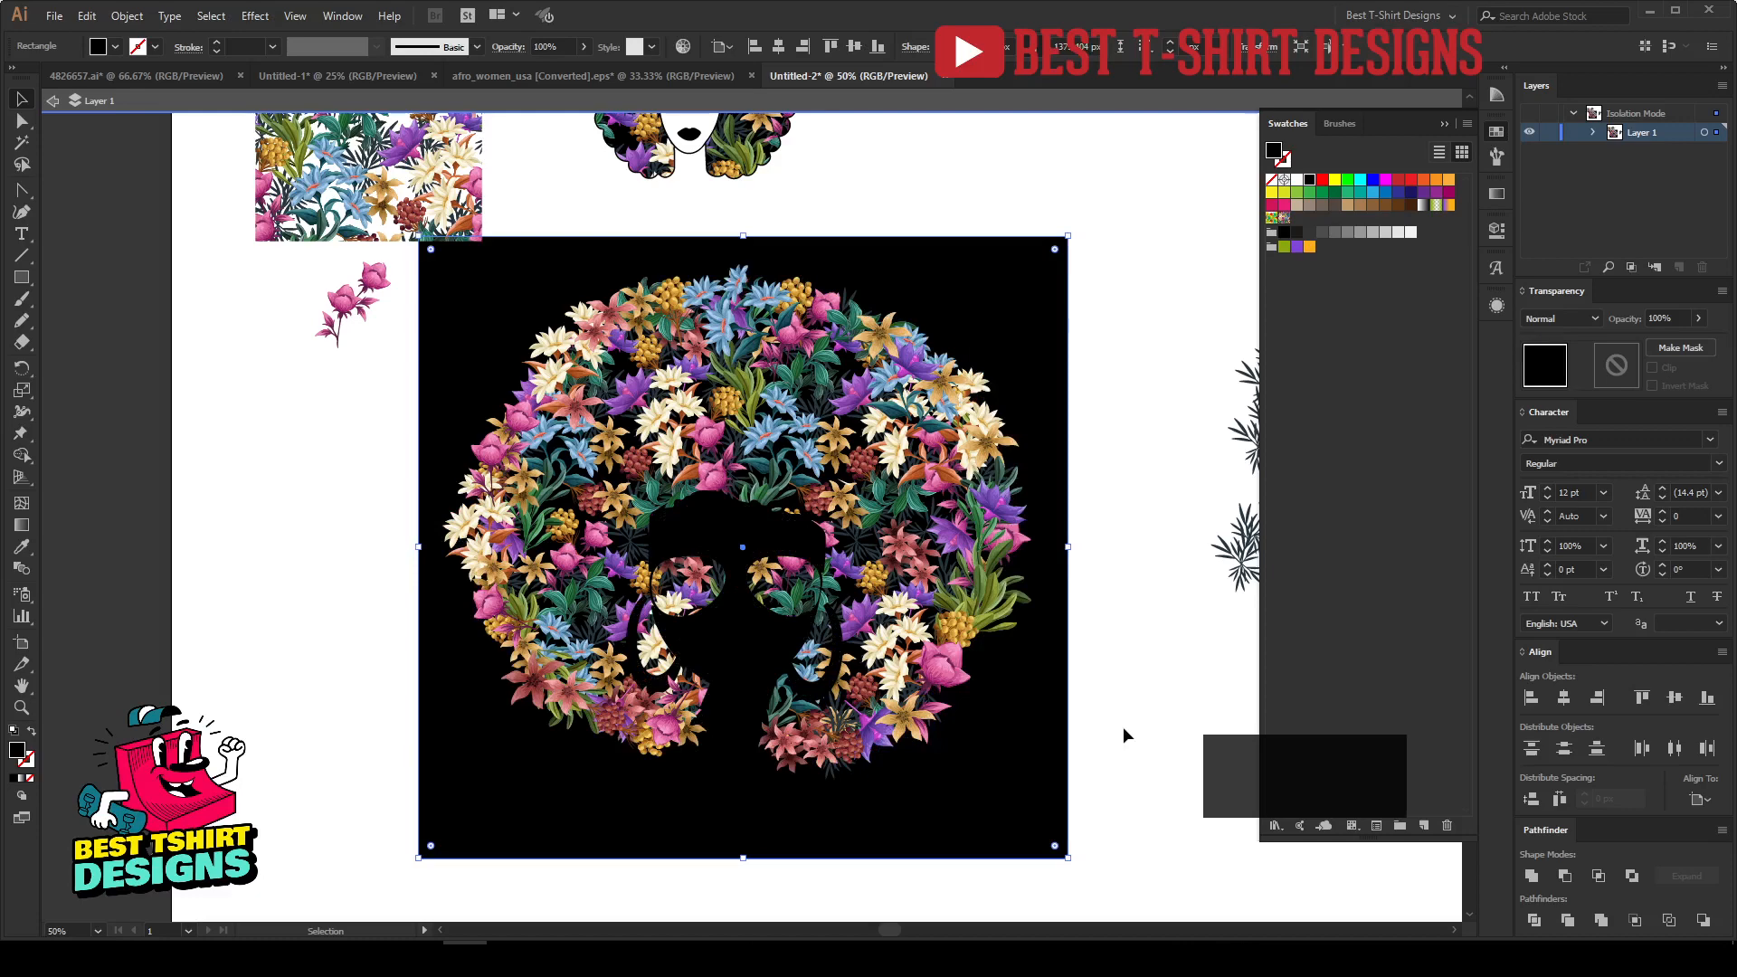
key(ctrl+bracketleft)
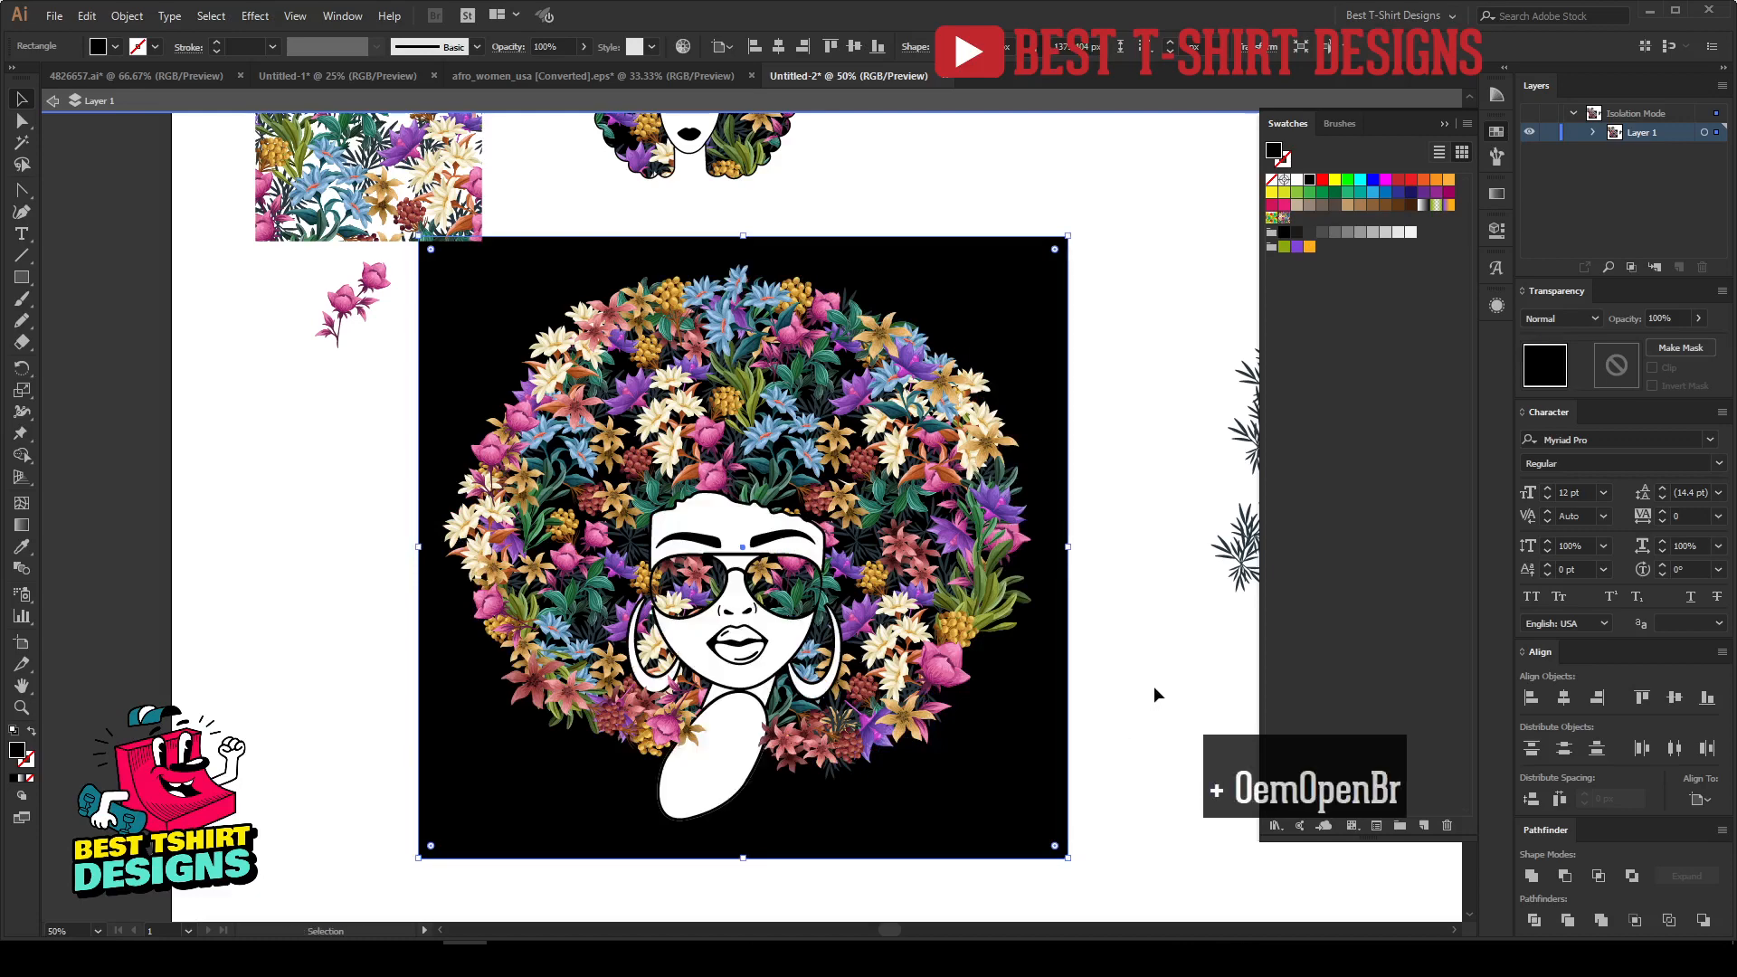
click(1153, 686)
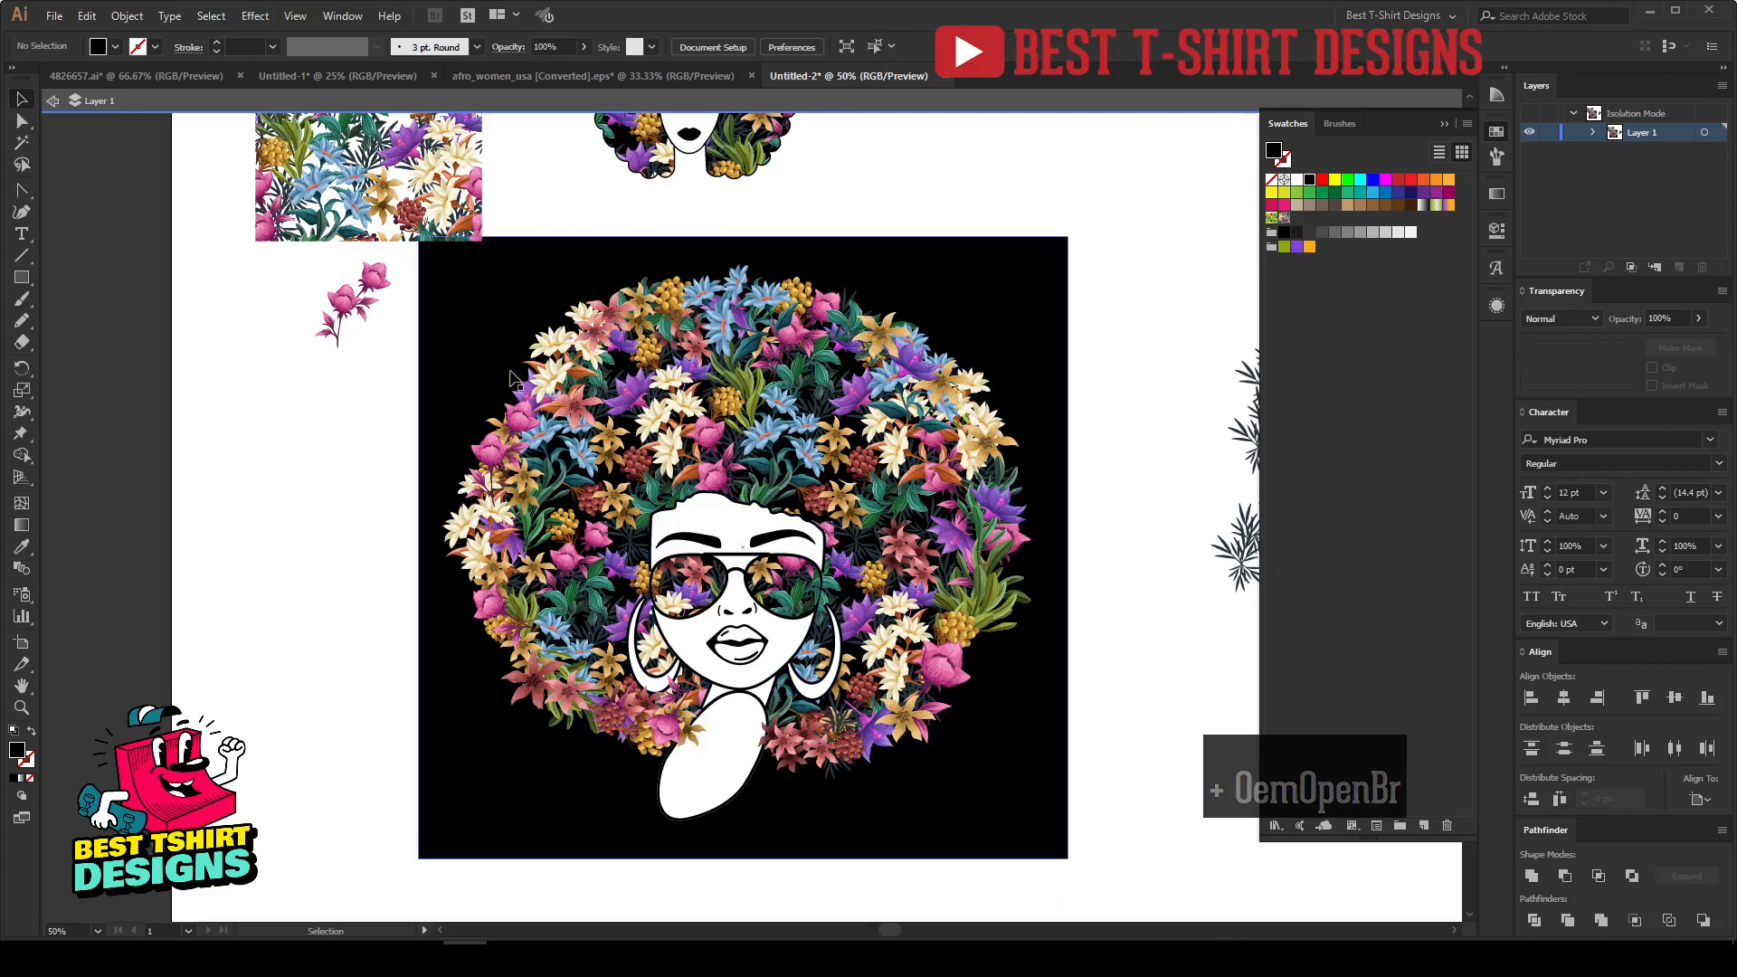
scroll(477, 383, up, 2)
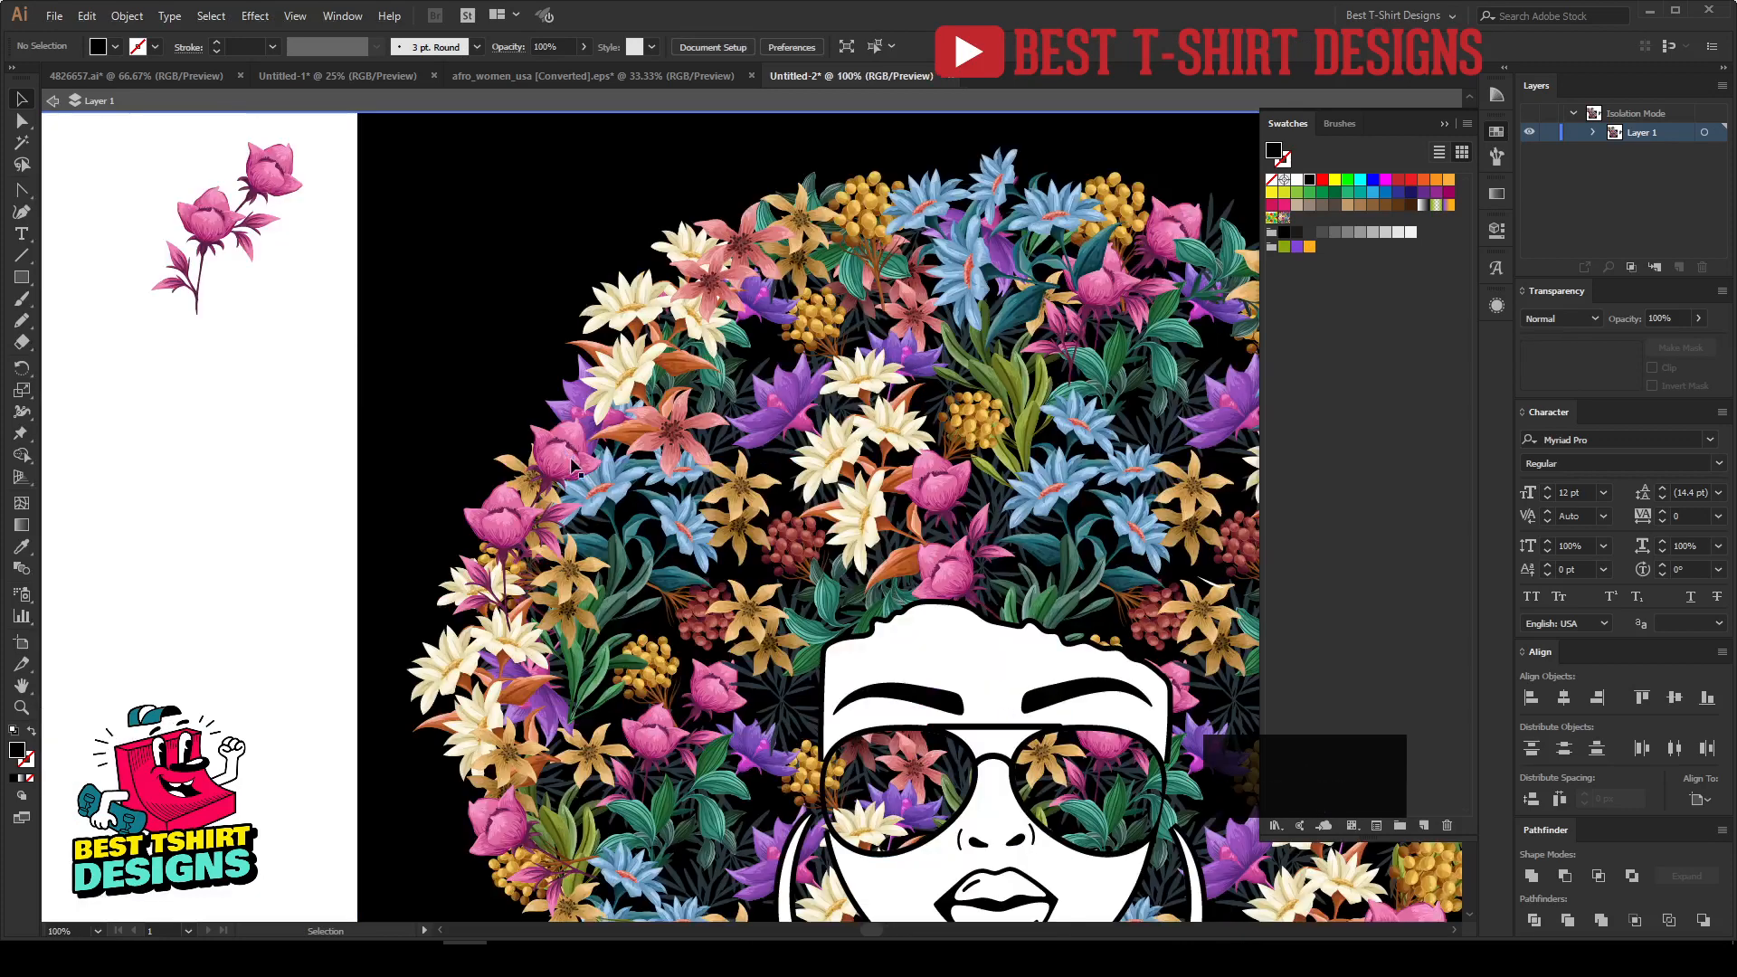
click(573, 466)
drag(562, 461, 554, 425)
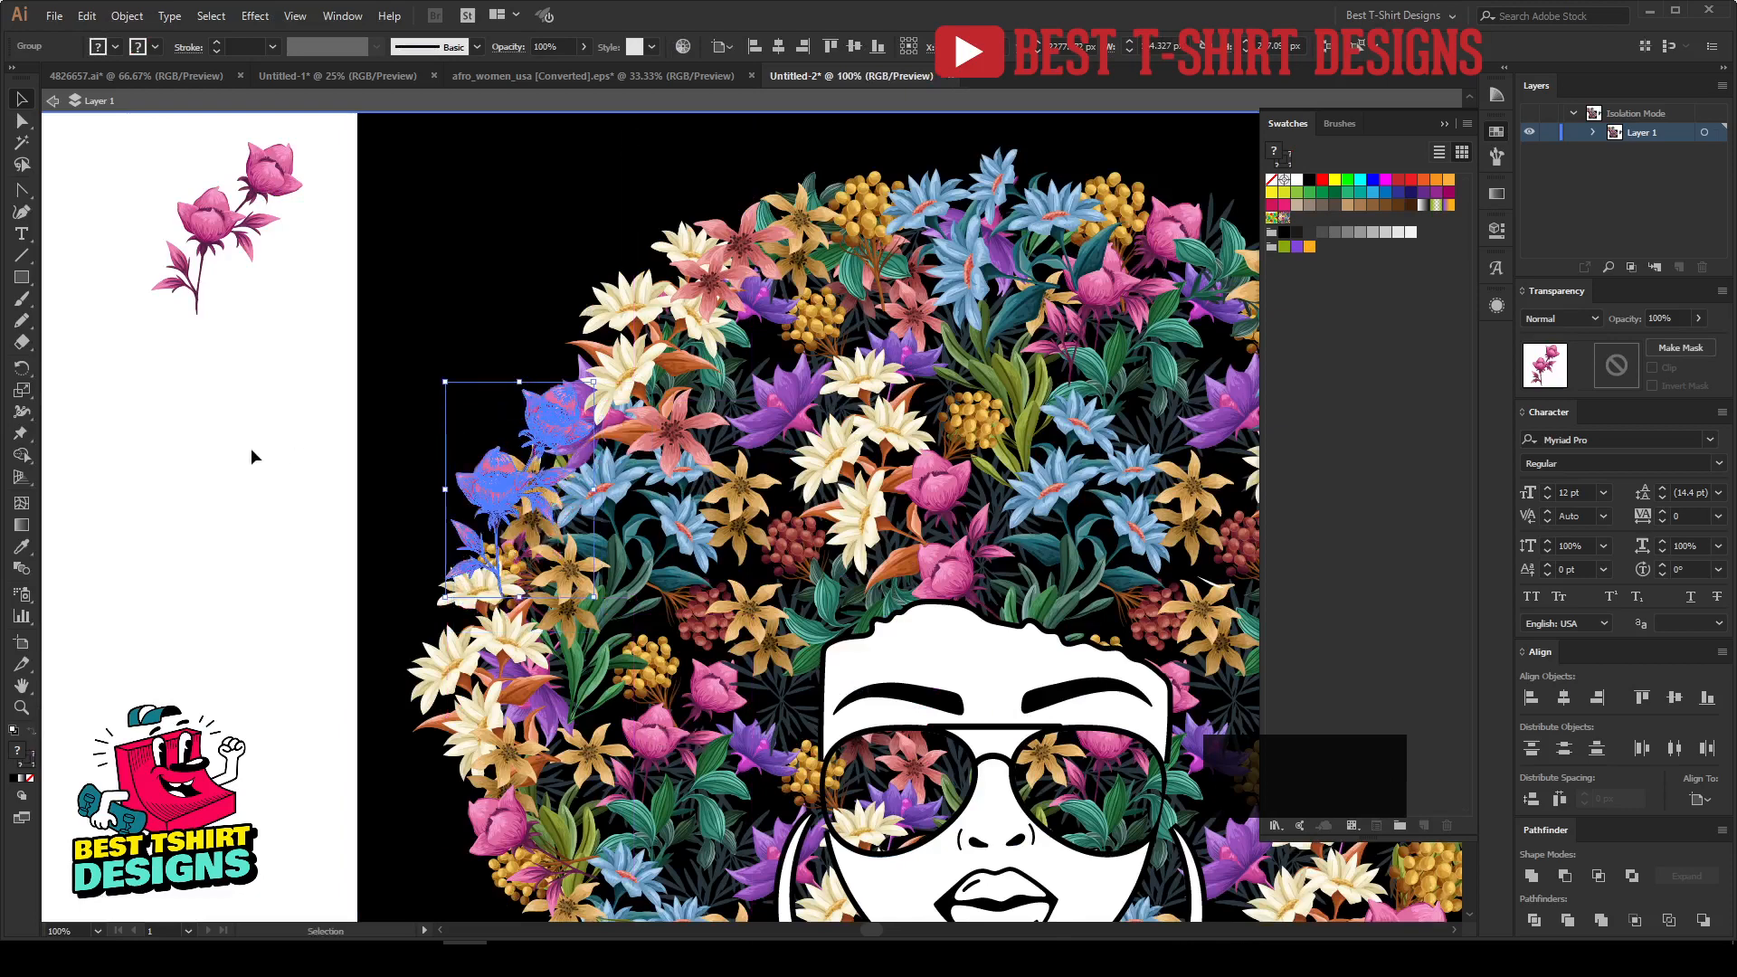
key(ctrl+z)
key(ctrl+z)
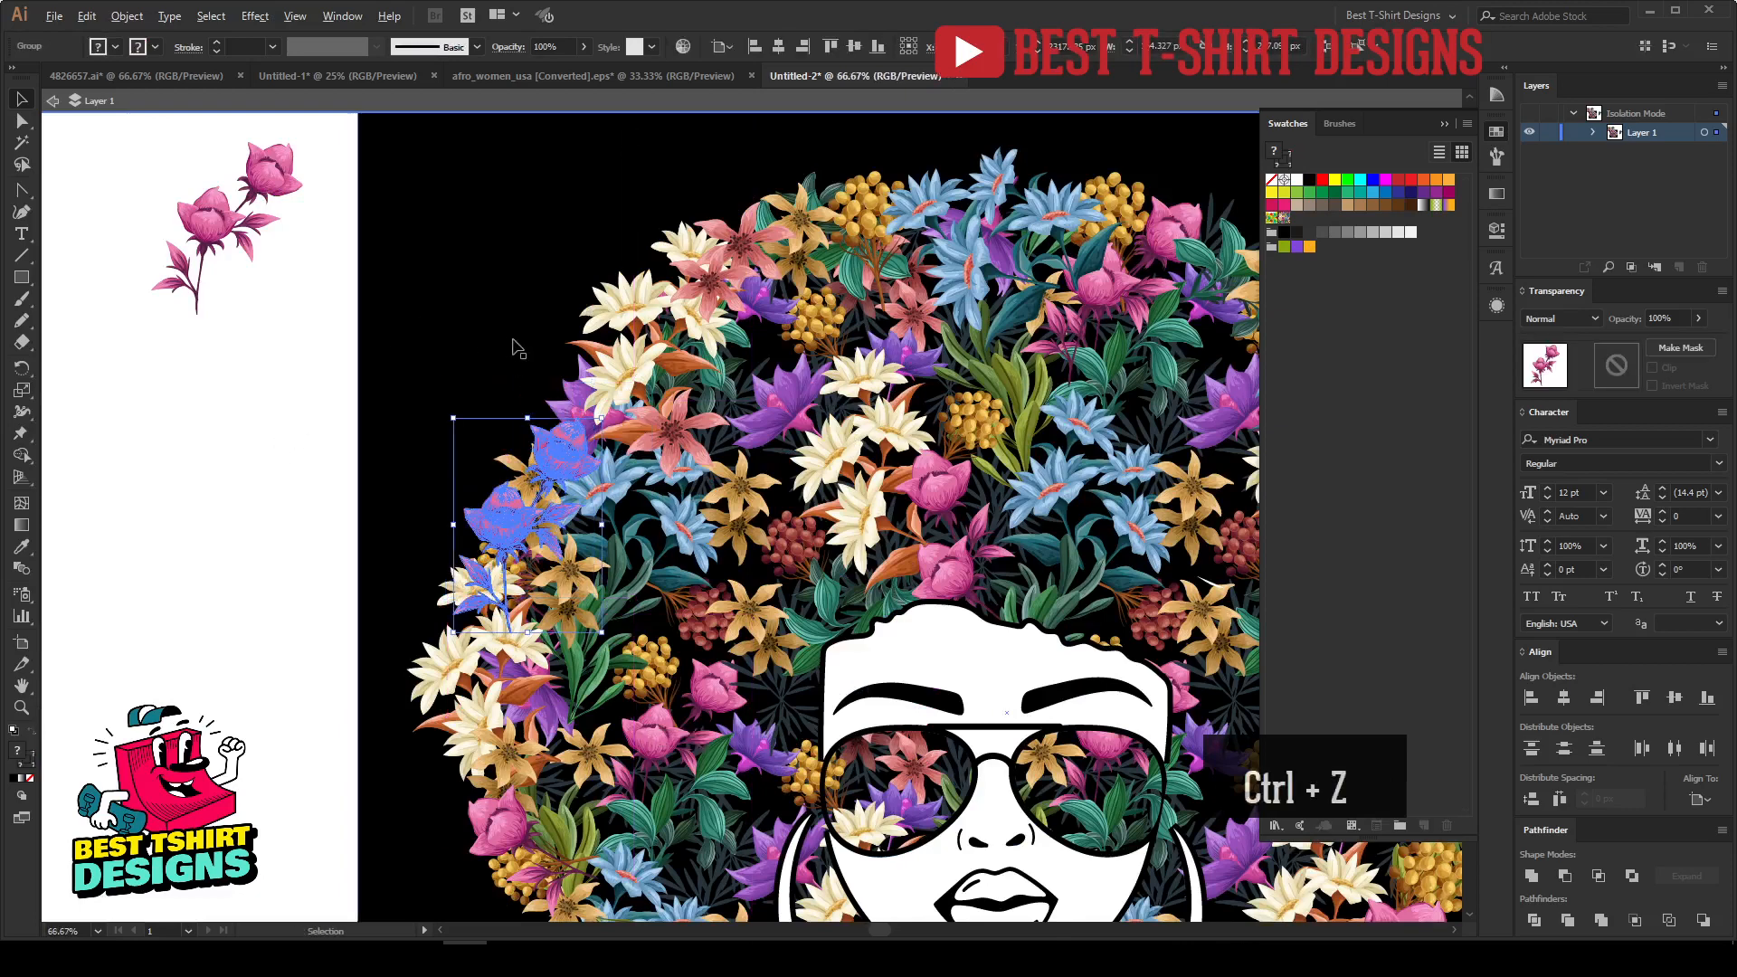
scroll(513, 340, down, 2)
drag(1098, 631, 1052, 590)
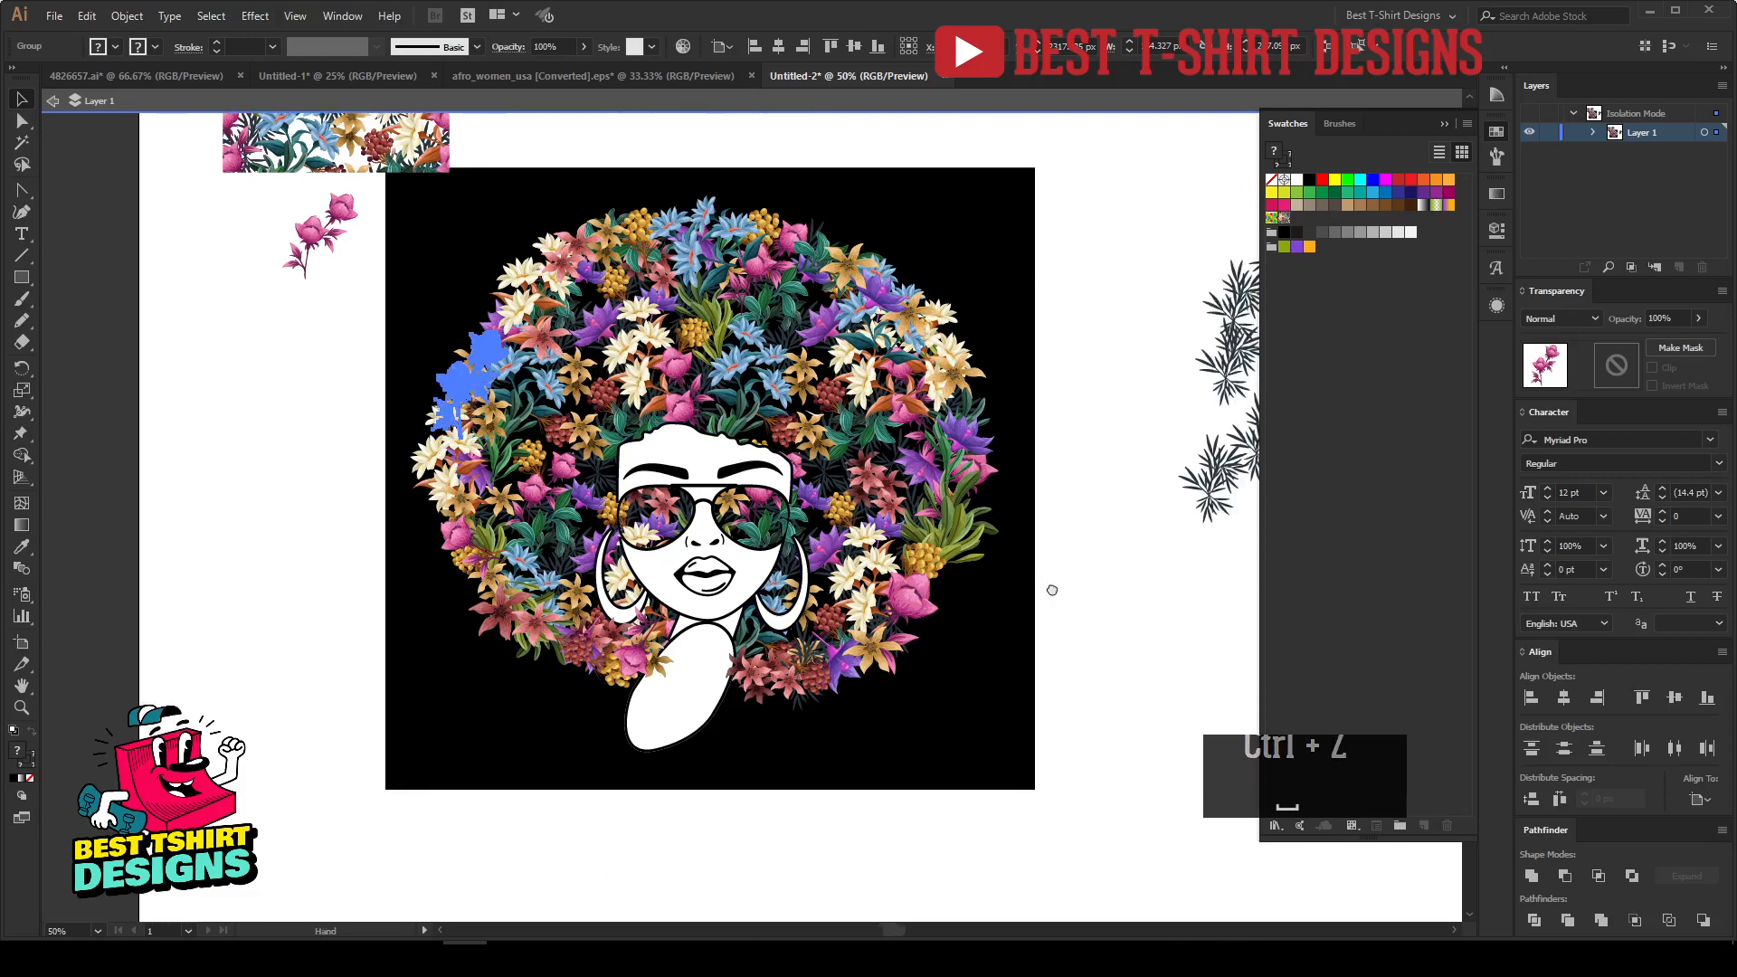
scroll(1083, 559, up, 1)
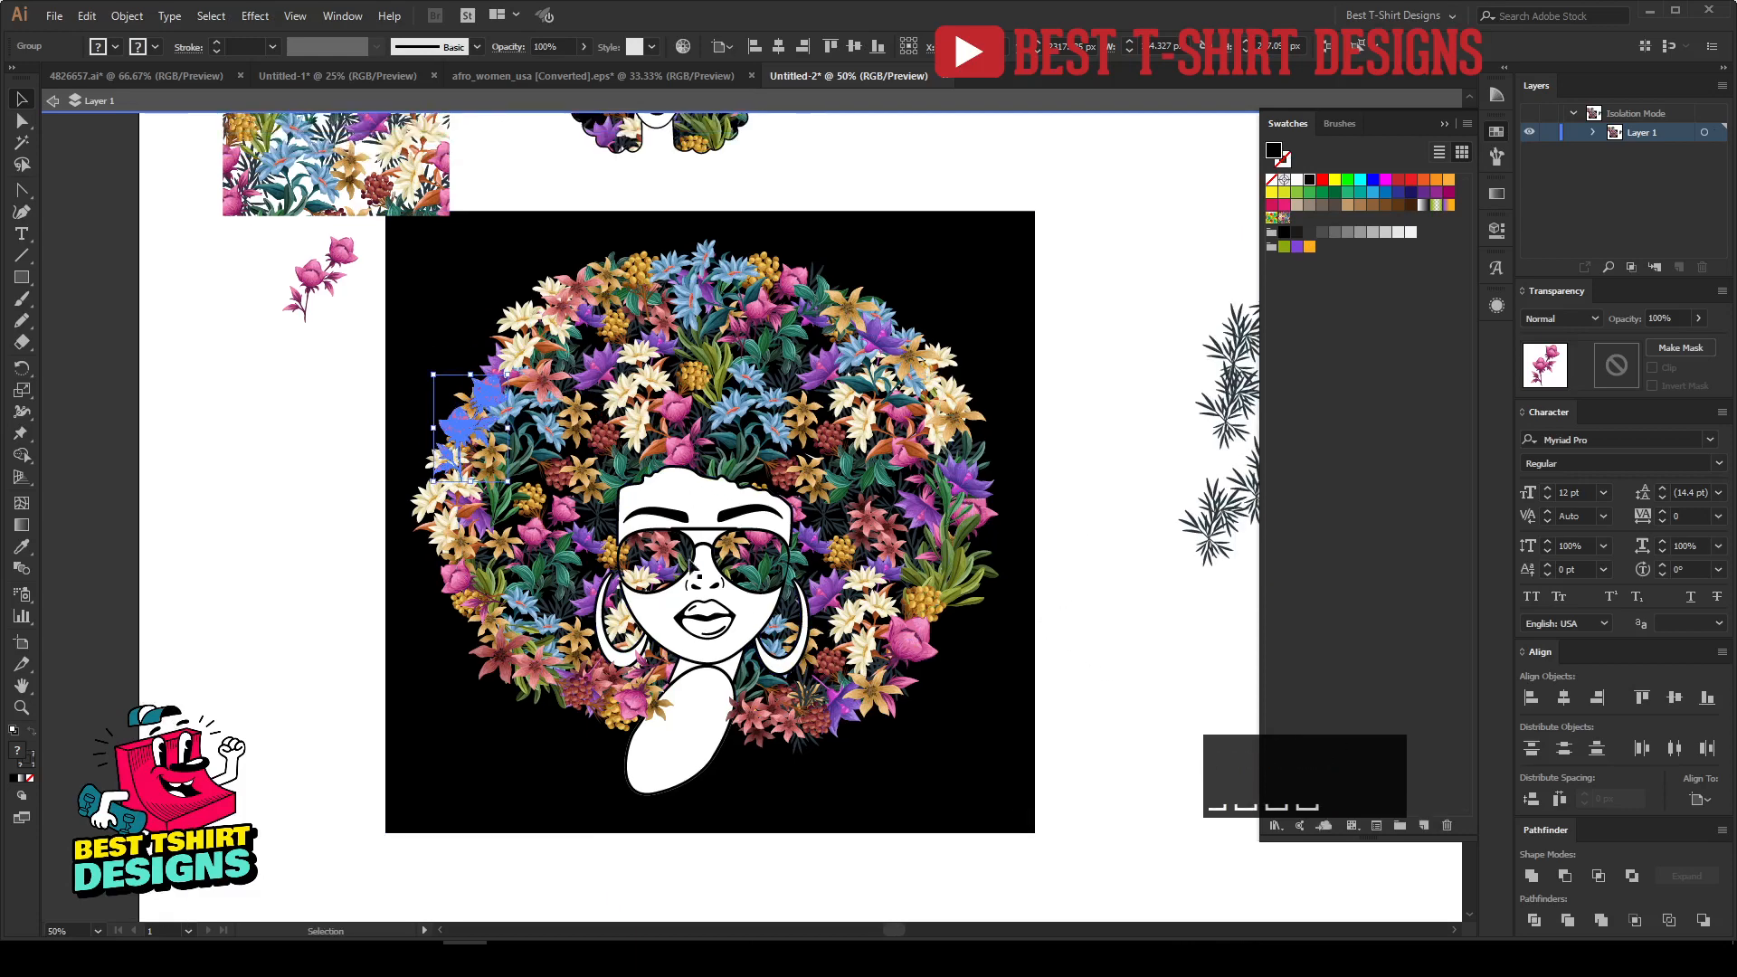
click(316, 492)
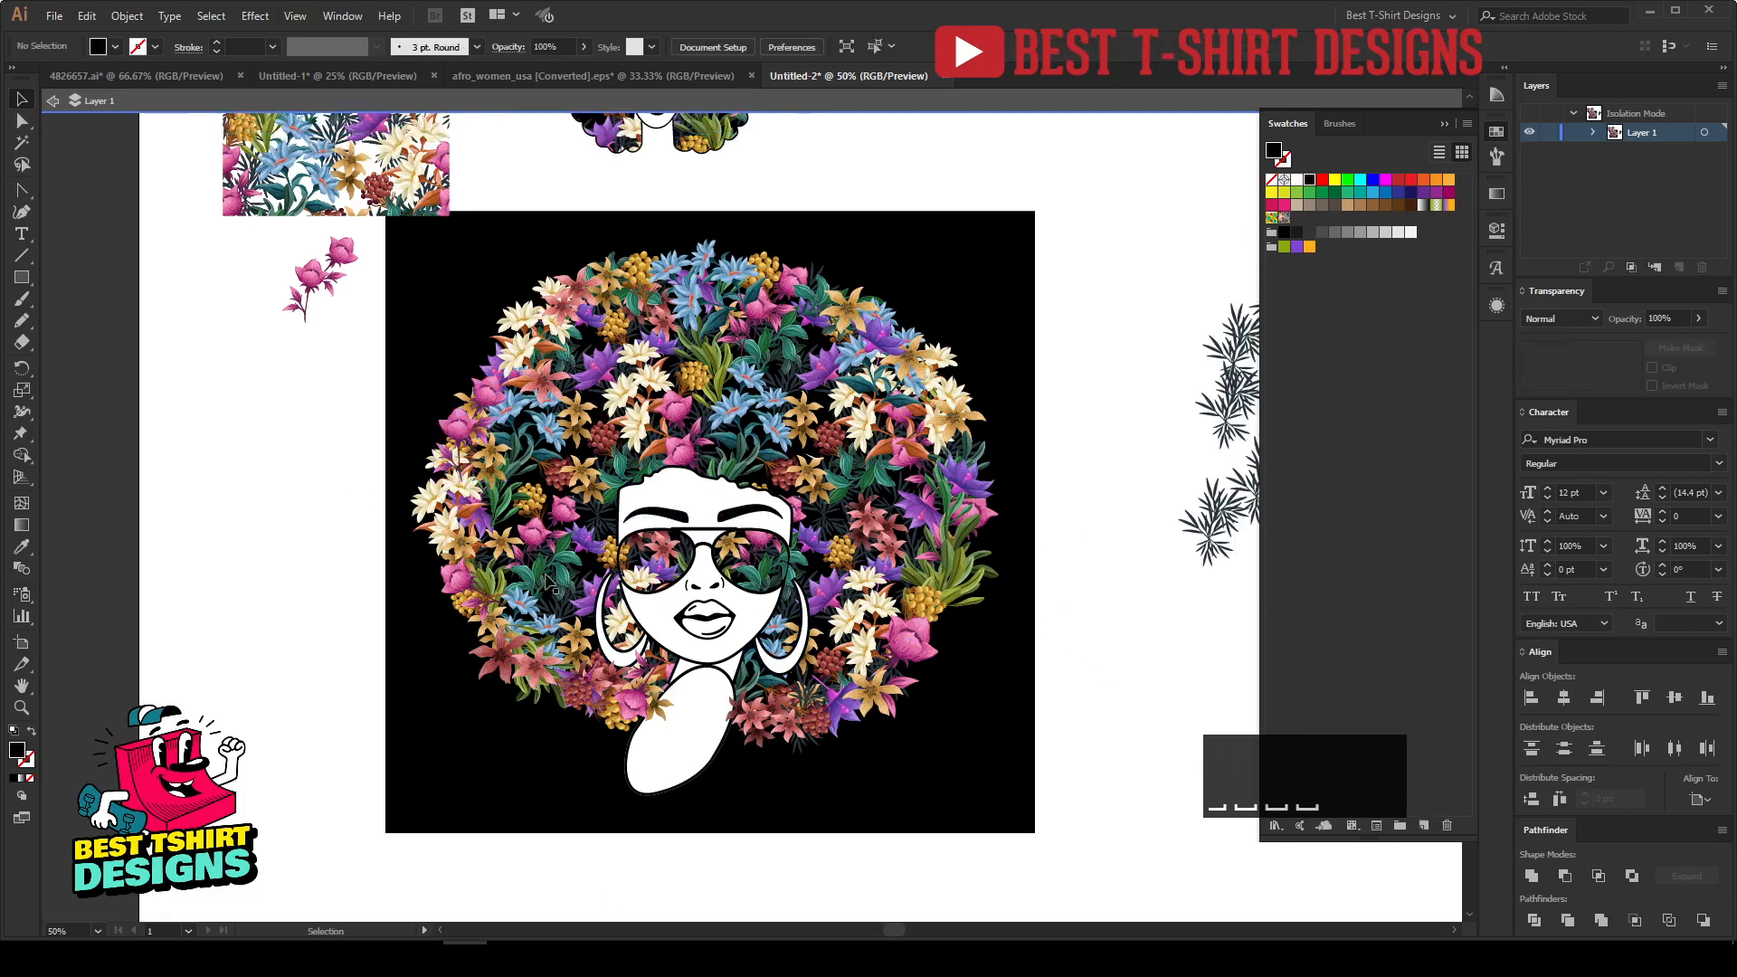
Copy the green leaf sprig from the hair's right edge to the upper-left edge, reflect it vertically and position it extending outward.
scroll(489, 327, up, 1)
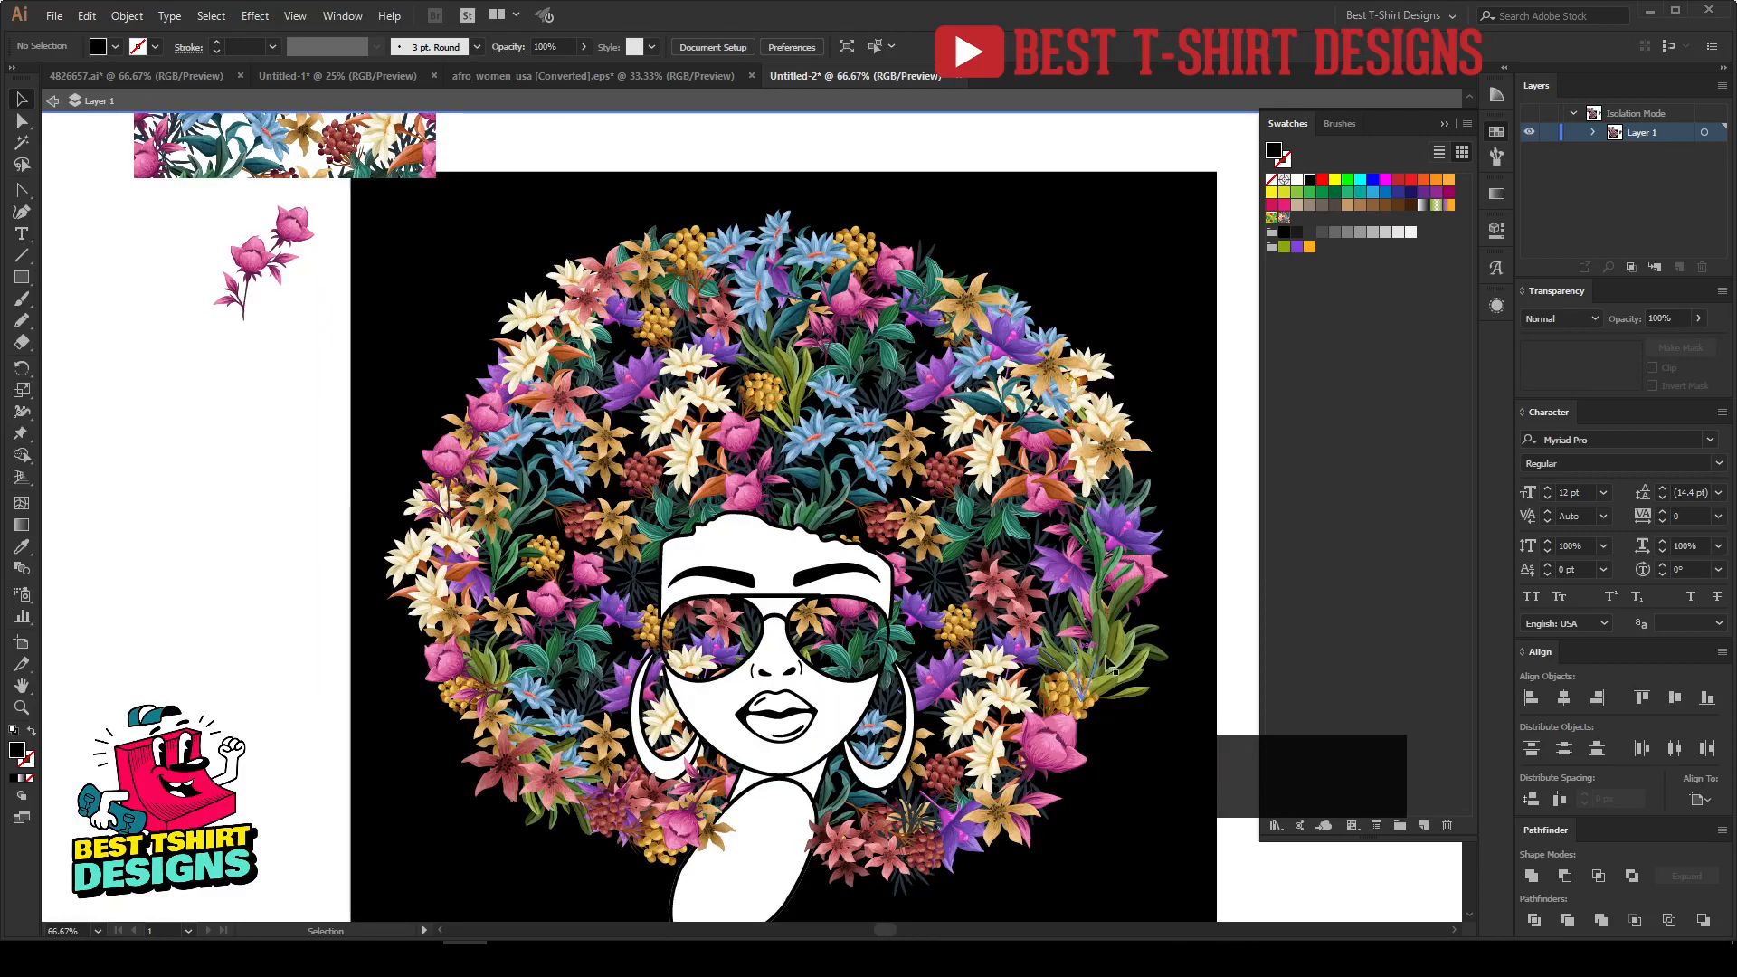
click(1130, 654)
drag(1131, 663, 504, 391)
key(ctrl+r)
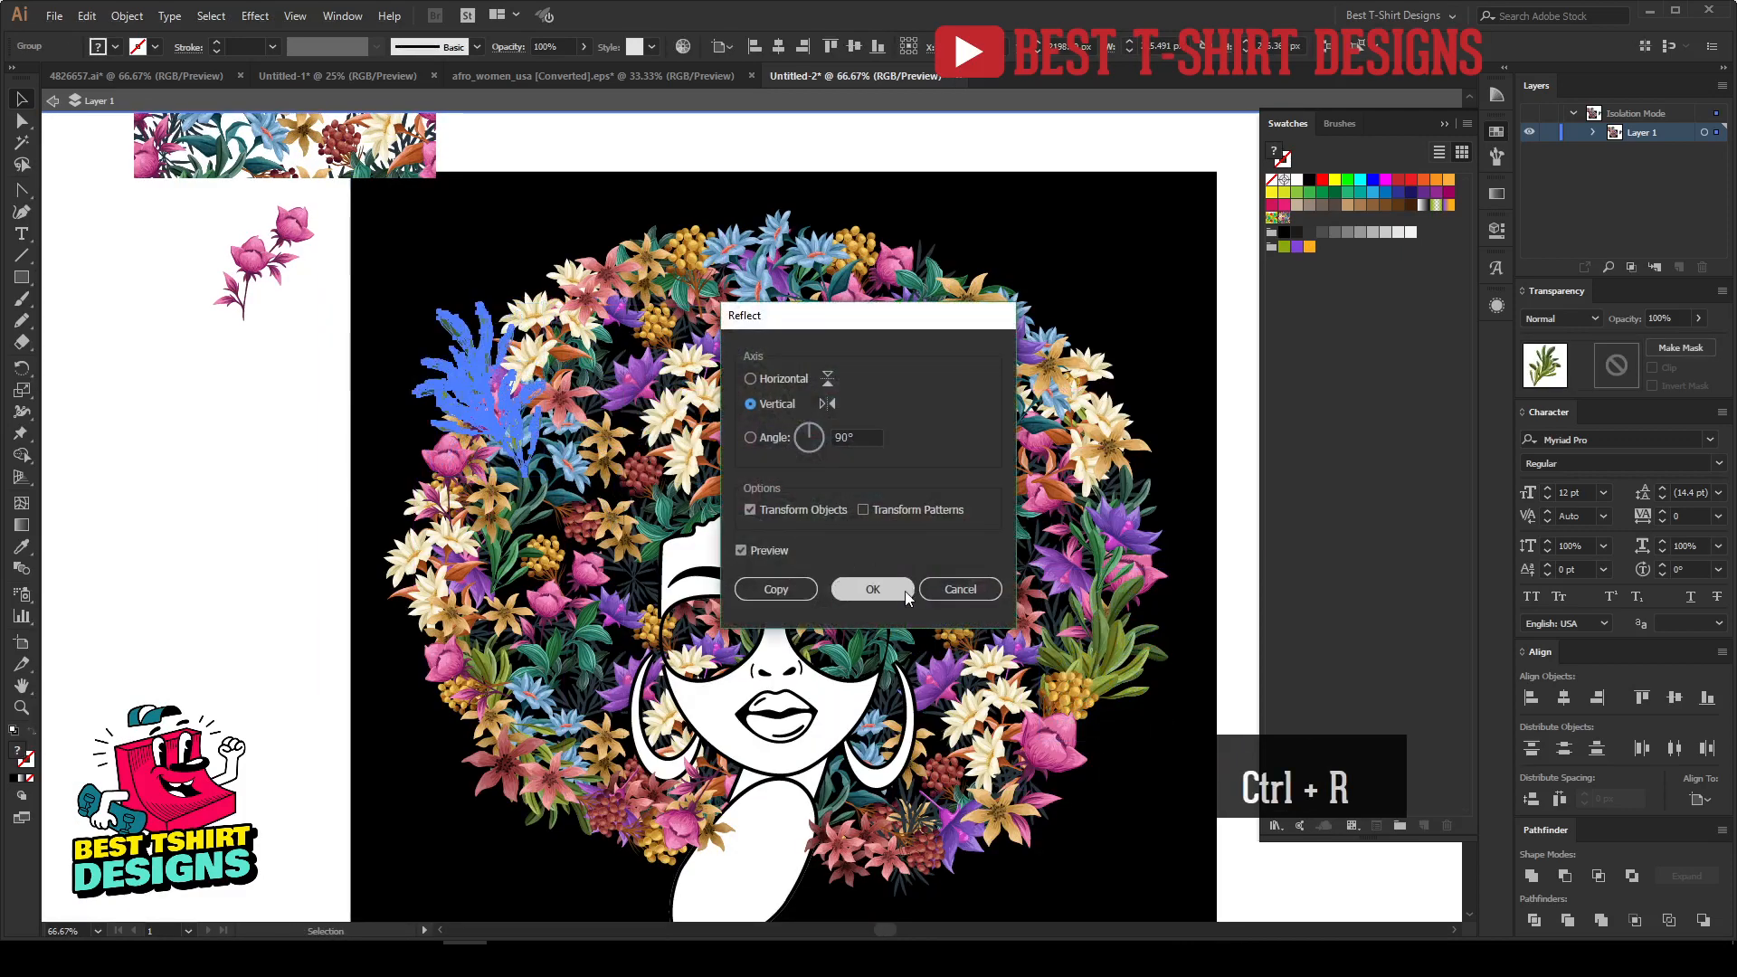
key(Return)
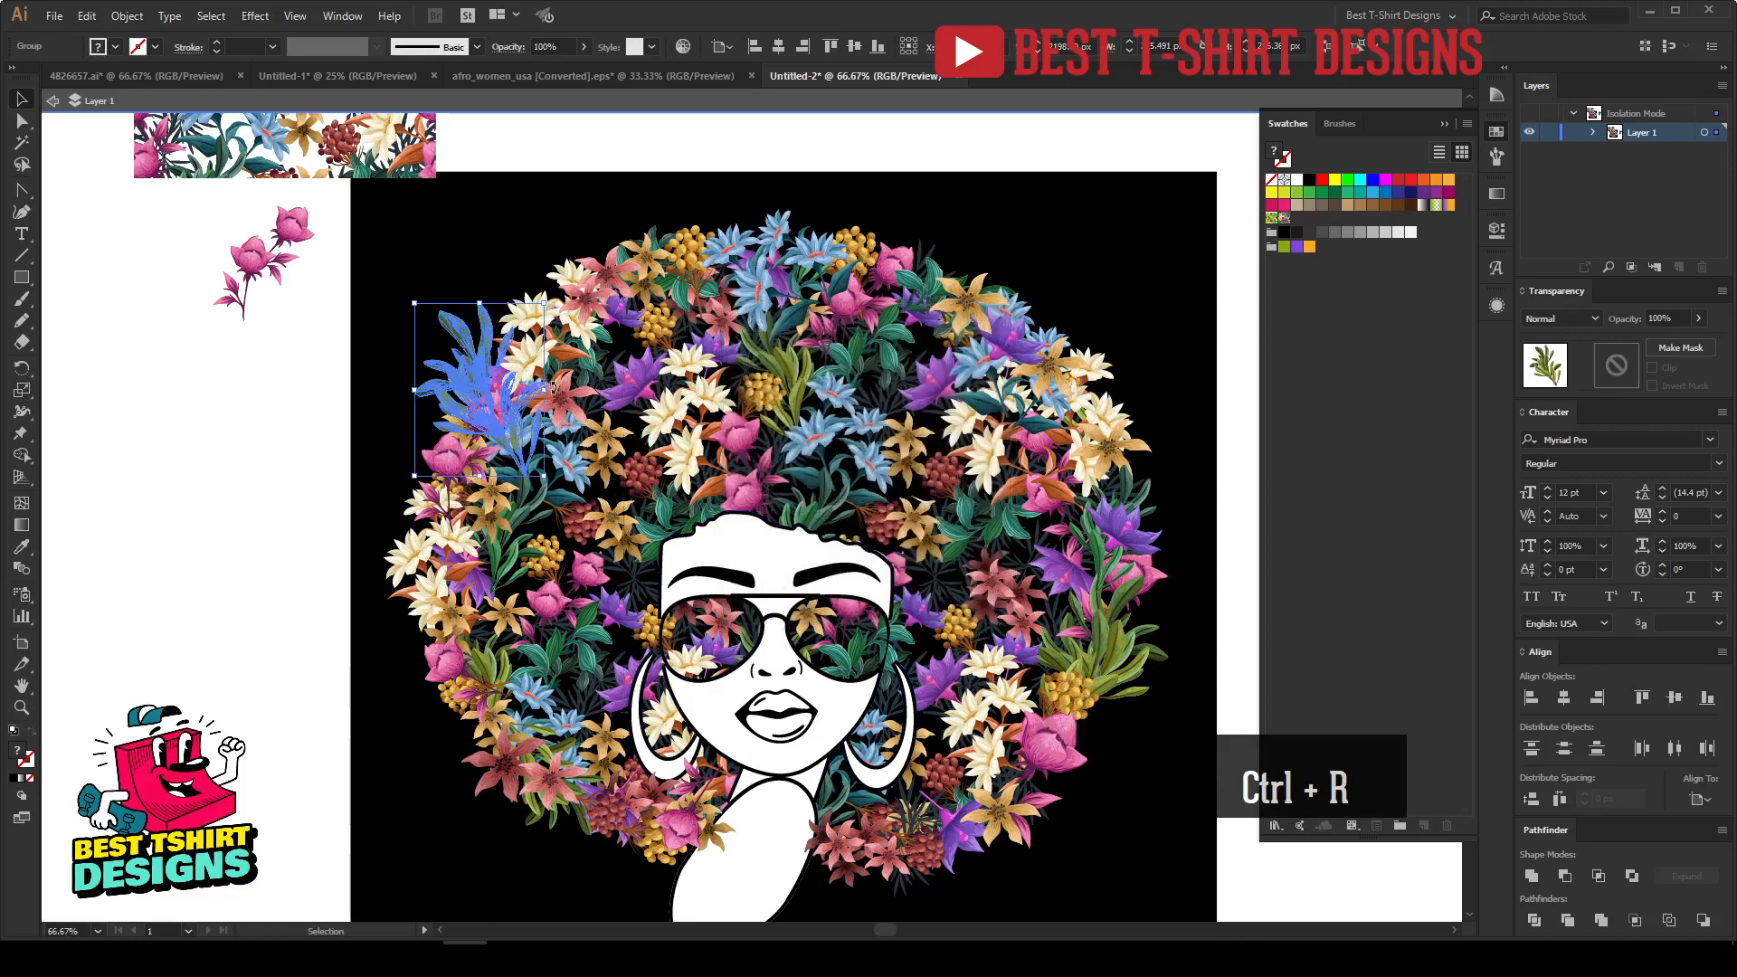
drag(553, 387, 452, 377)
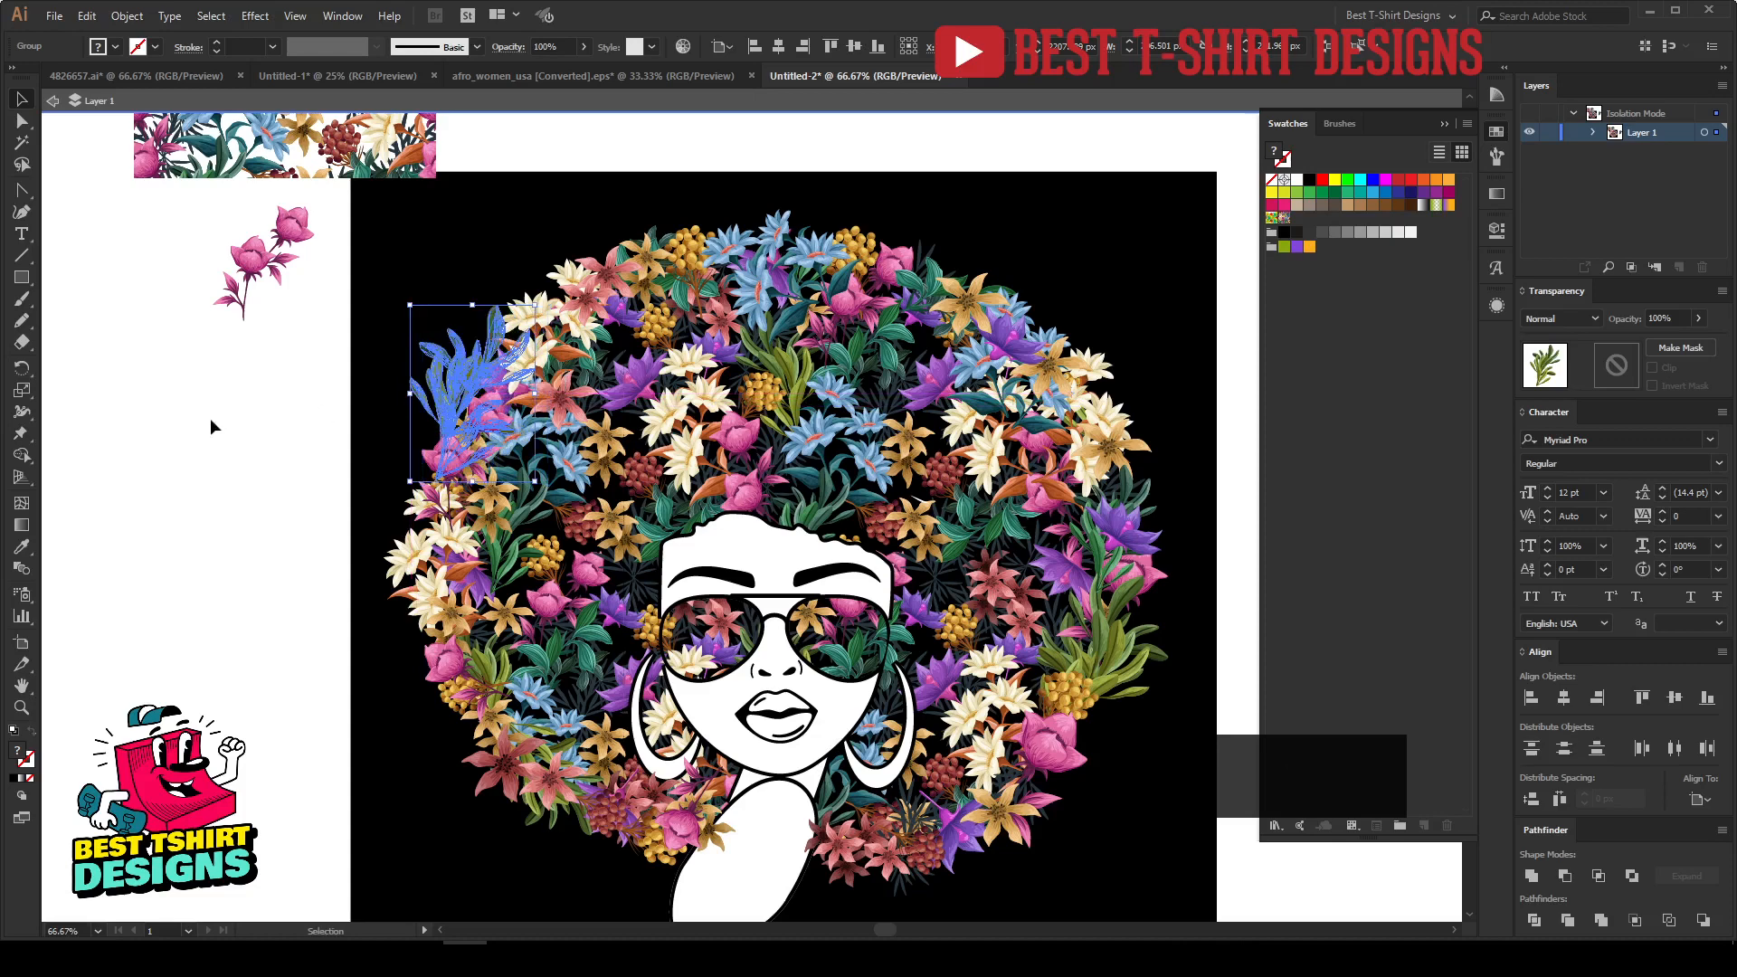
click(210, 418)
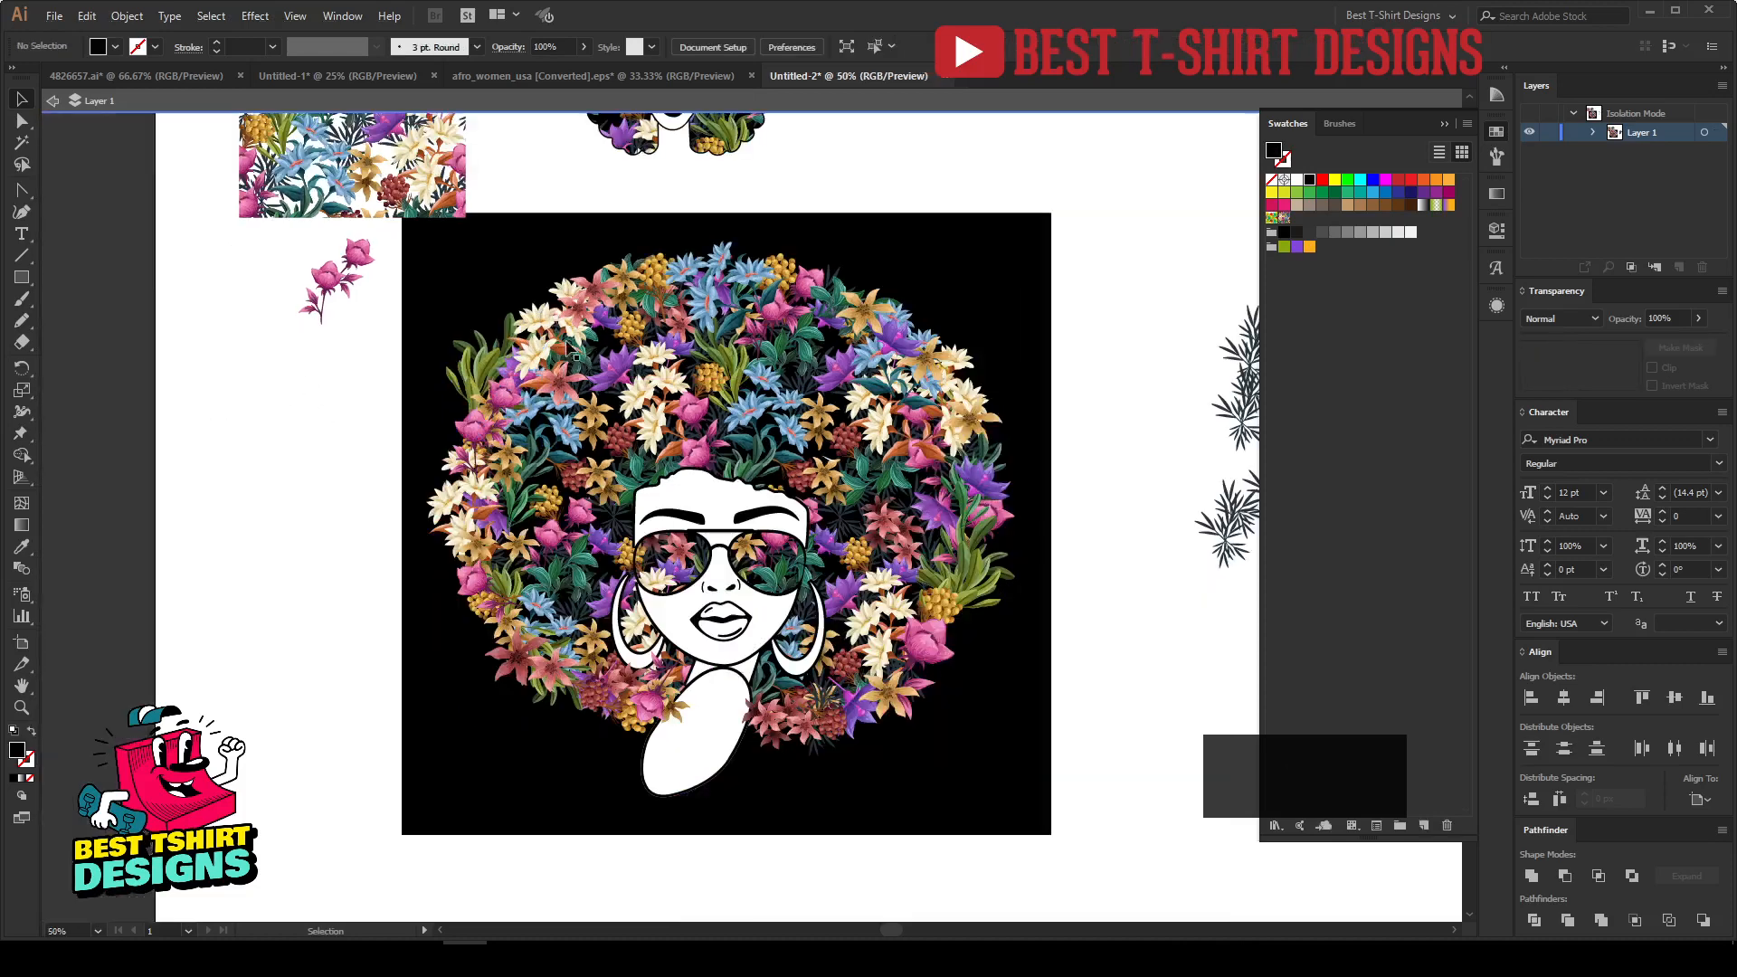
Replace the floral fill of both sunglasses lenses with solid red.
drag(1097, 609, 1043, 535)
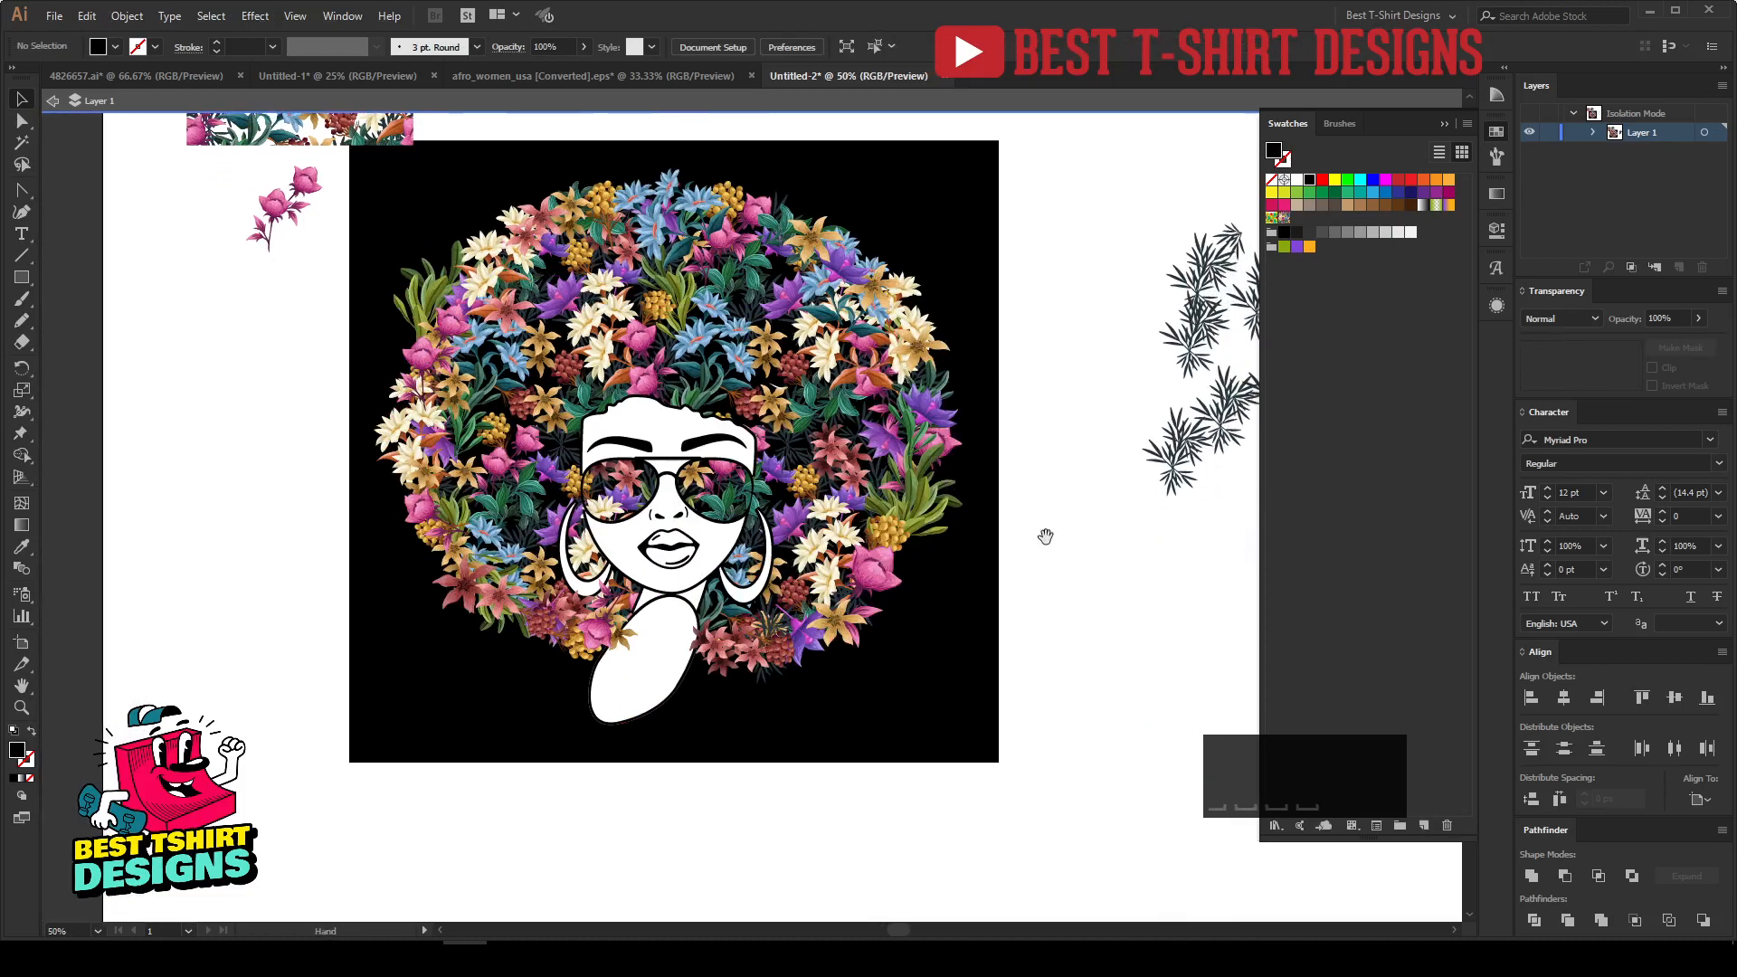
click(720, 506)
shift+click(626, 514)
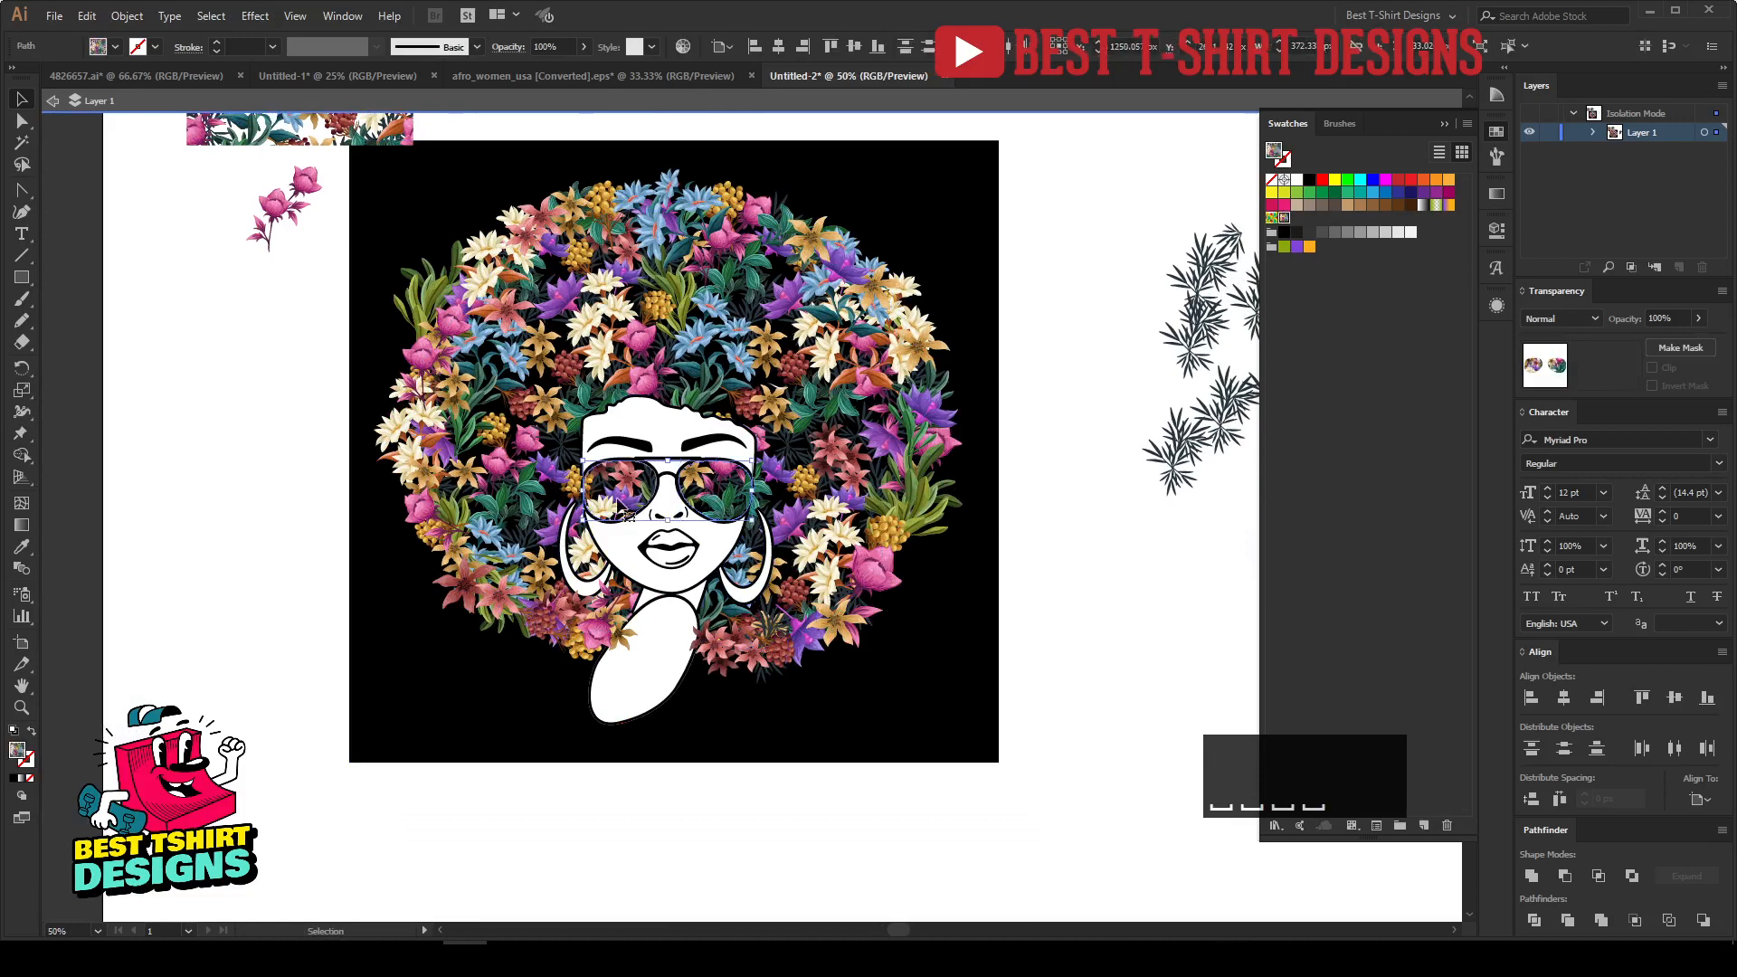
click(1397, 180)
click(1097, 622)
Draw a closed red freehand shape over both lips with the Pencil tool, following the outer edge of the mouth.
scroll(1096, 622, up, 2)
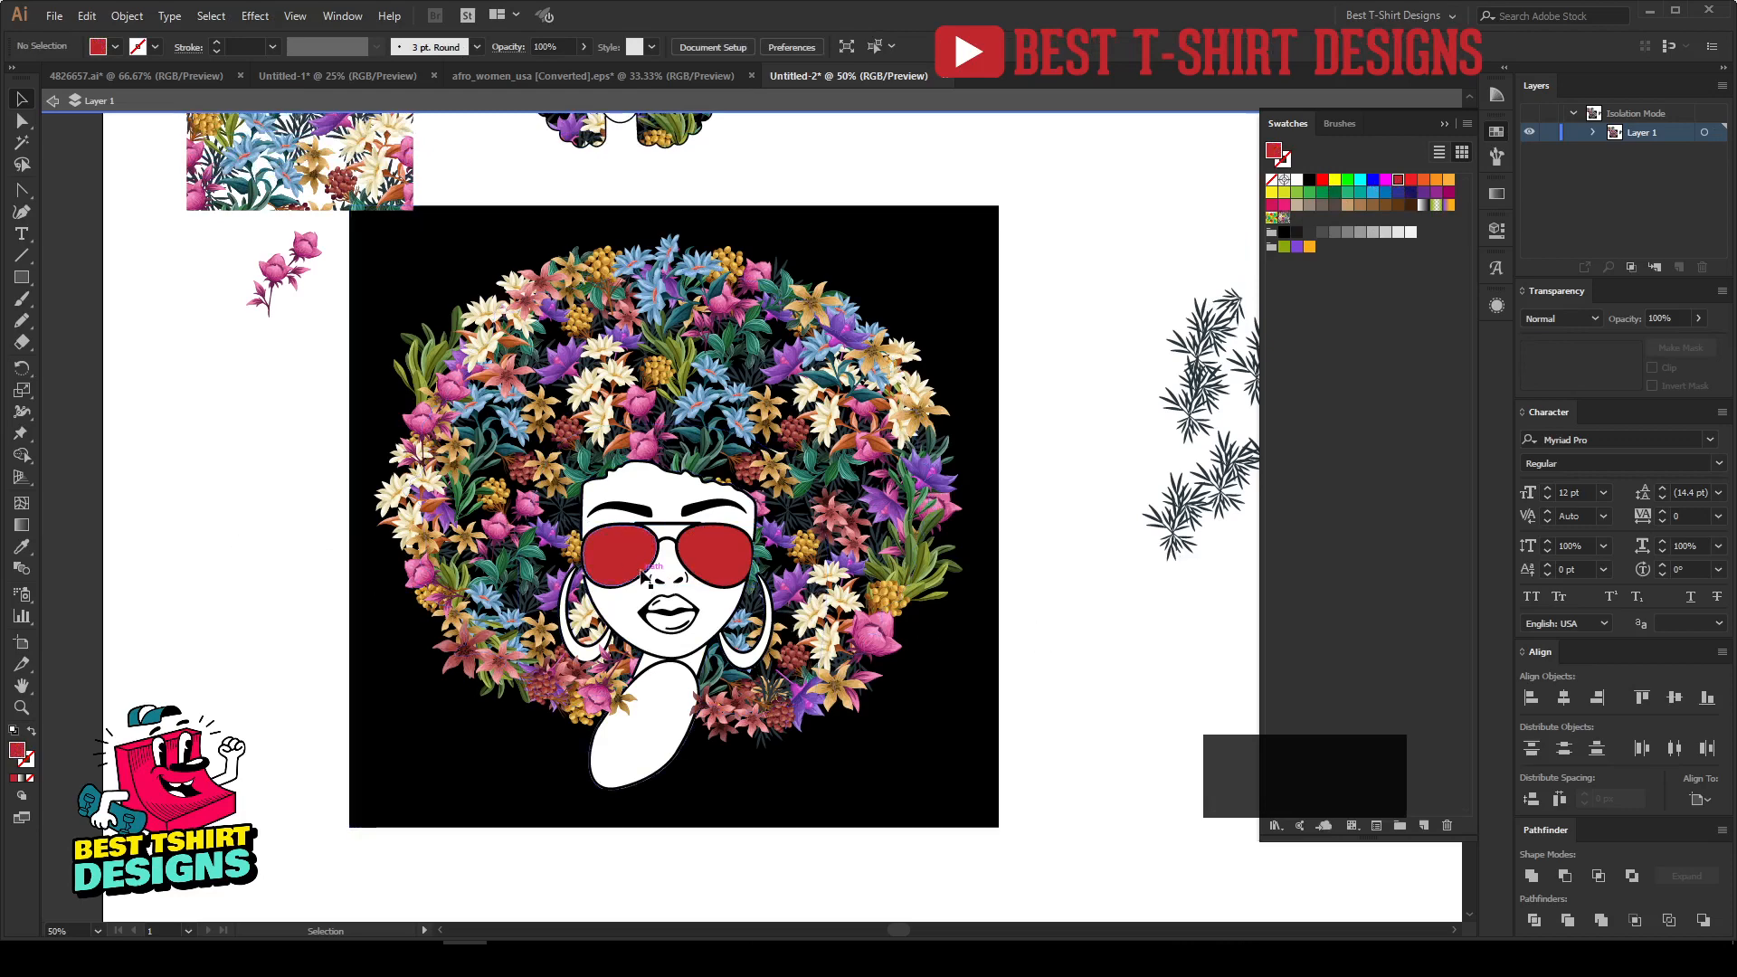
scroll(639, 568, up, 2)
click(605, 543)
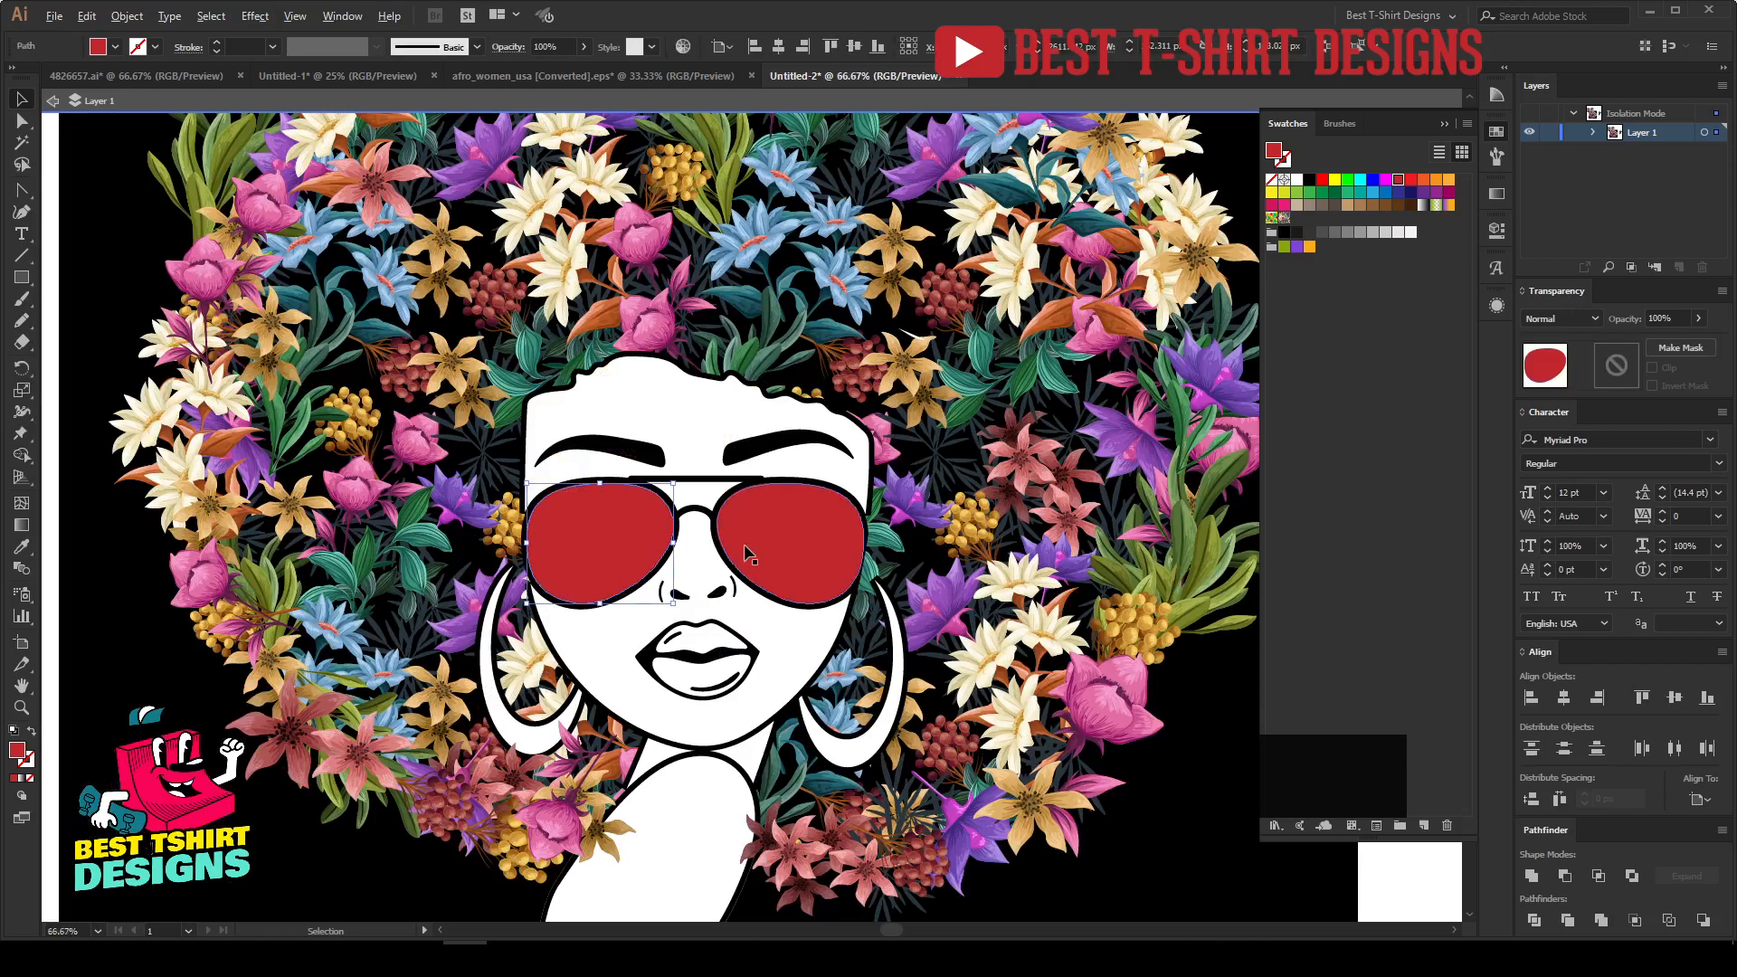
scroll(749, 554, down, 1)
scroll(740, 615, up, 2)
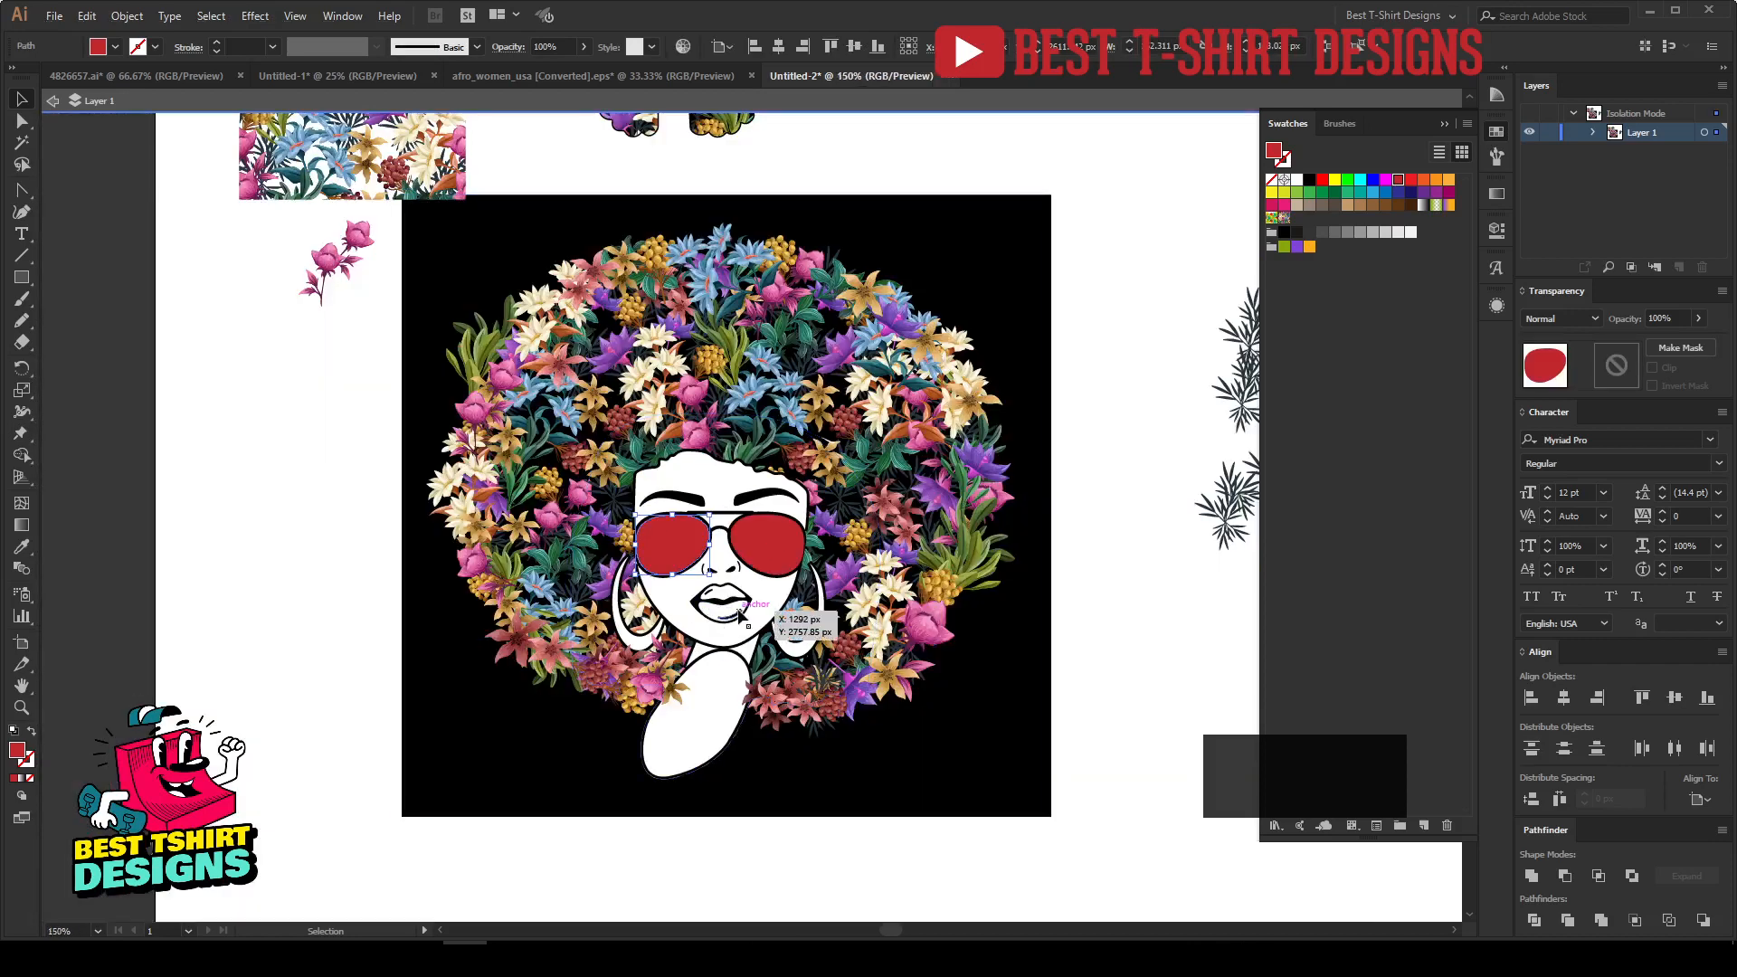
scroll(740, 616, up, 1)
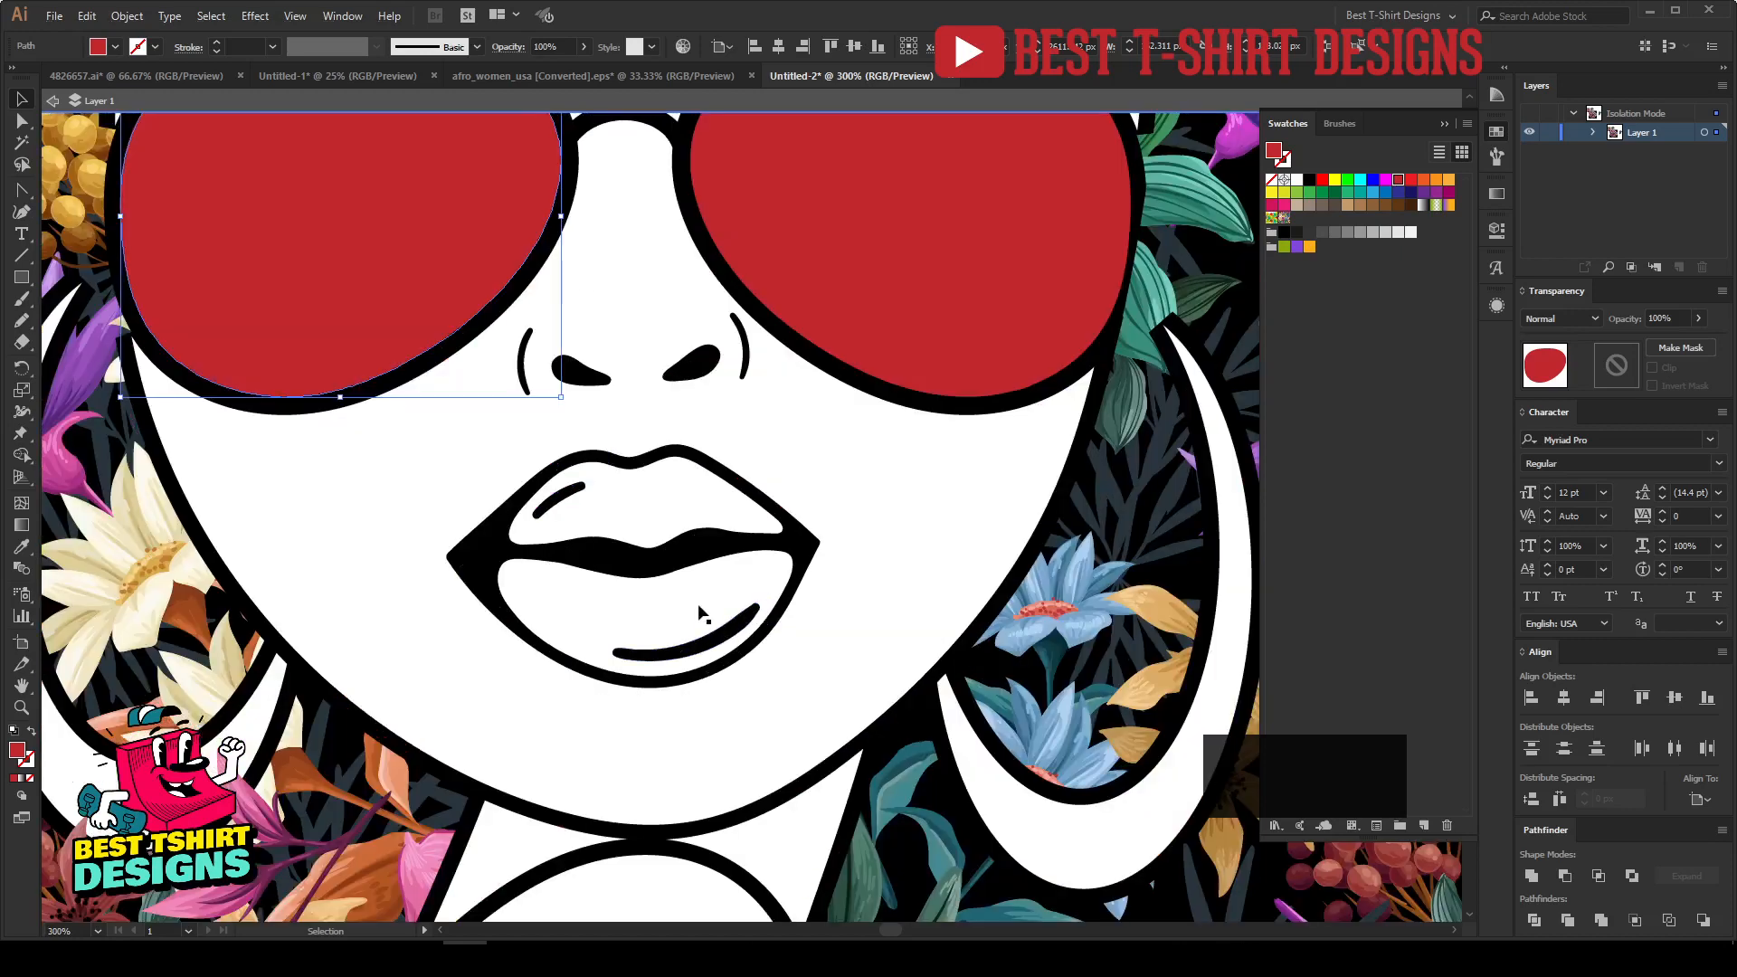
scroll(703, 615, up, 1)
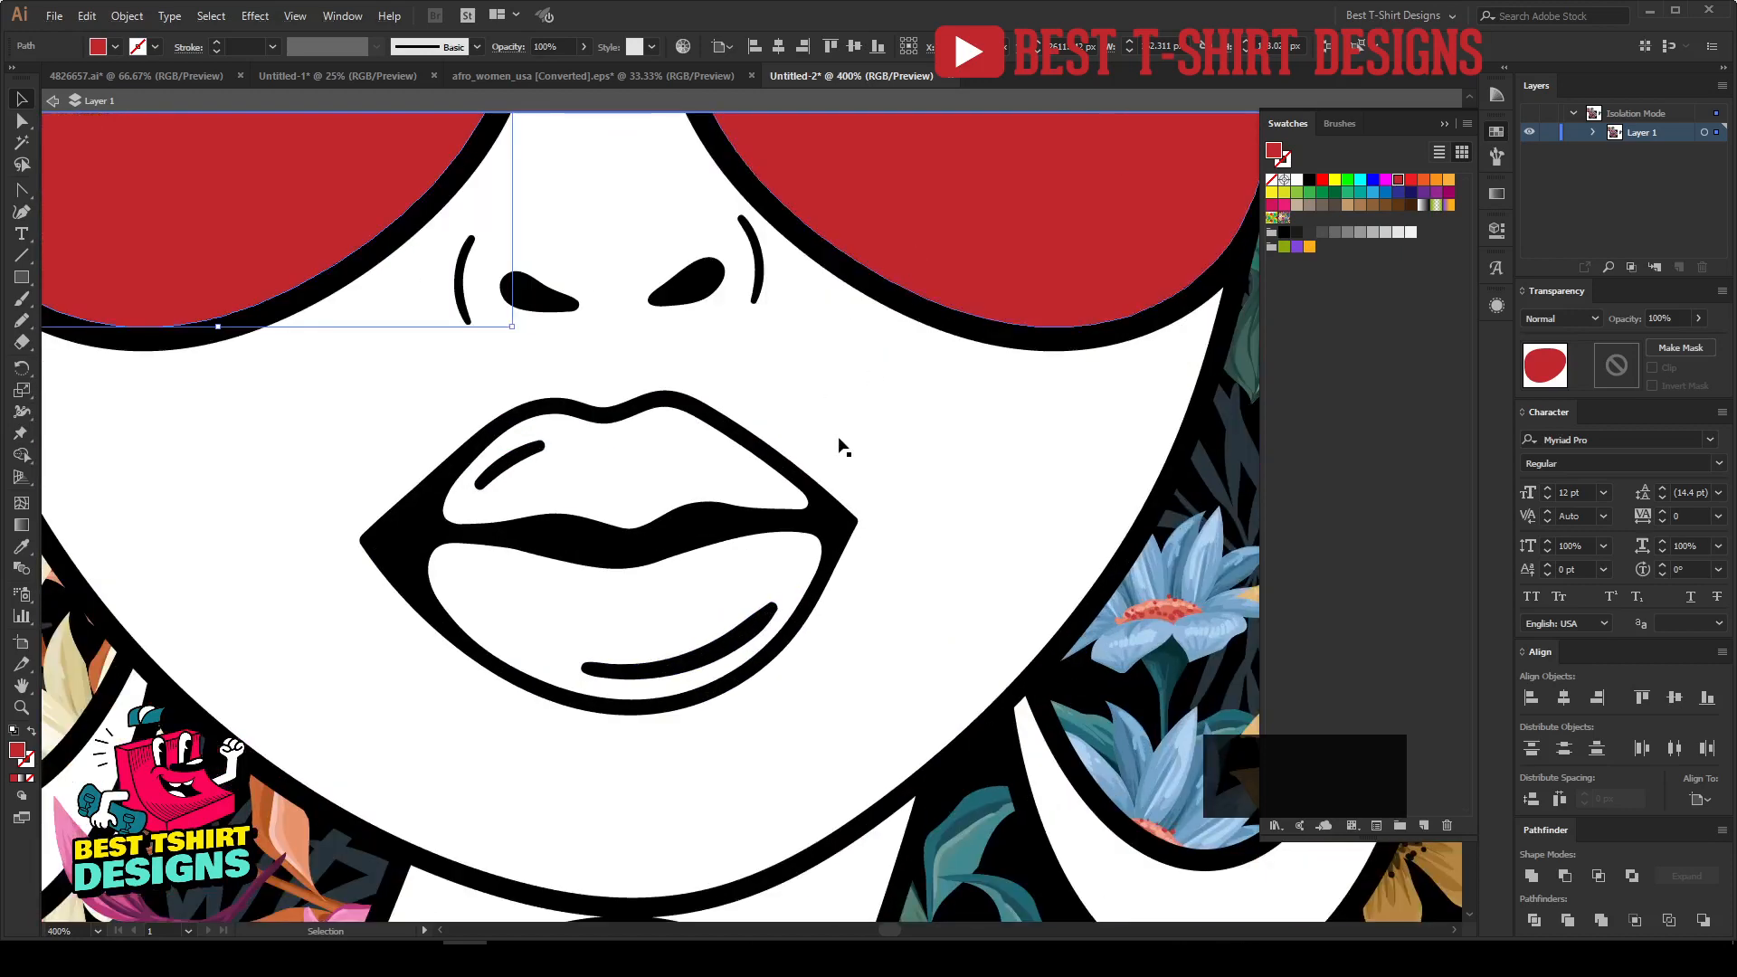
key(n)
scroll(570, 697, up, 1)
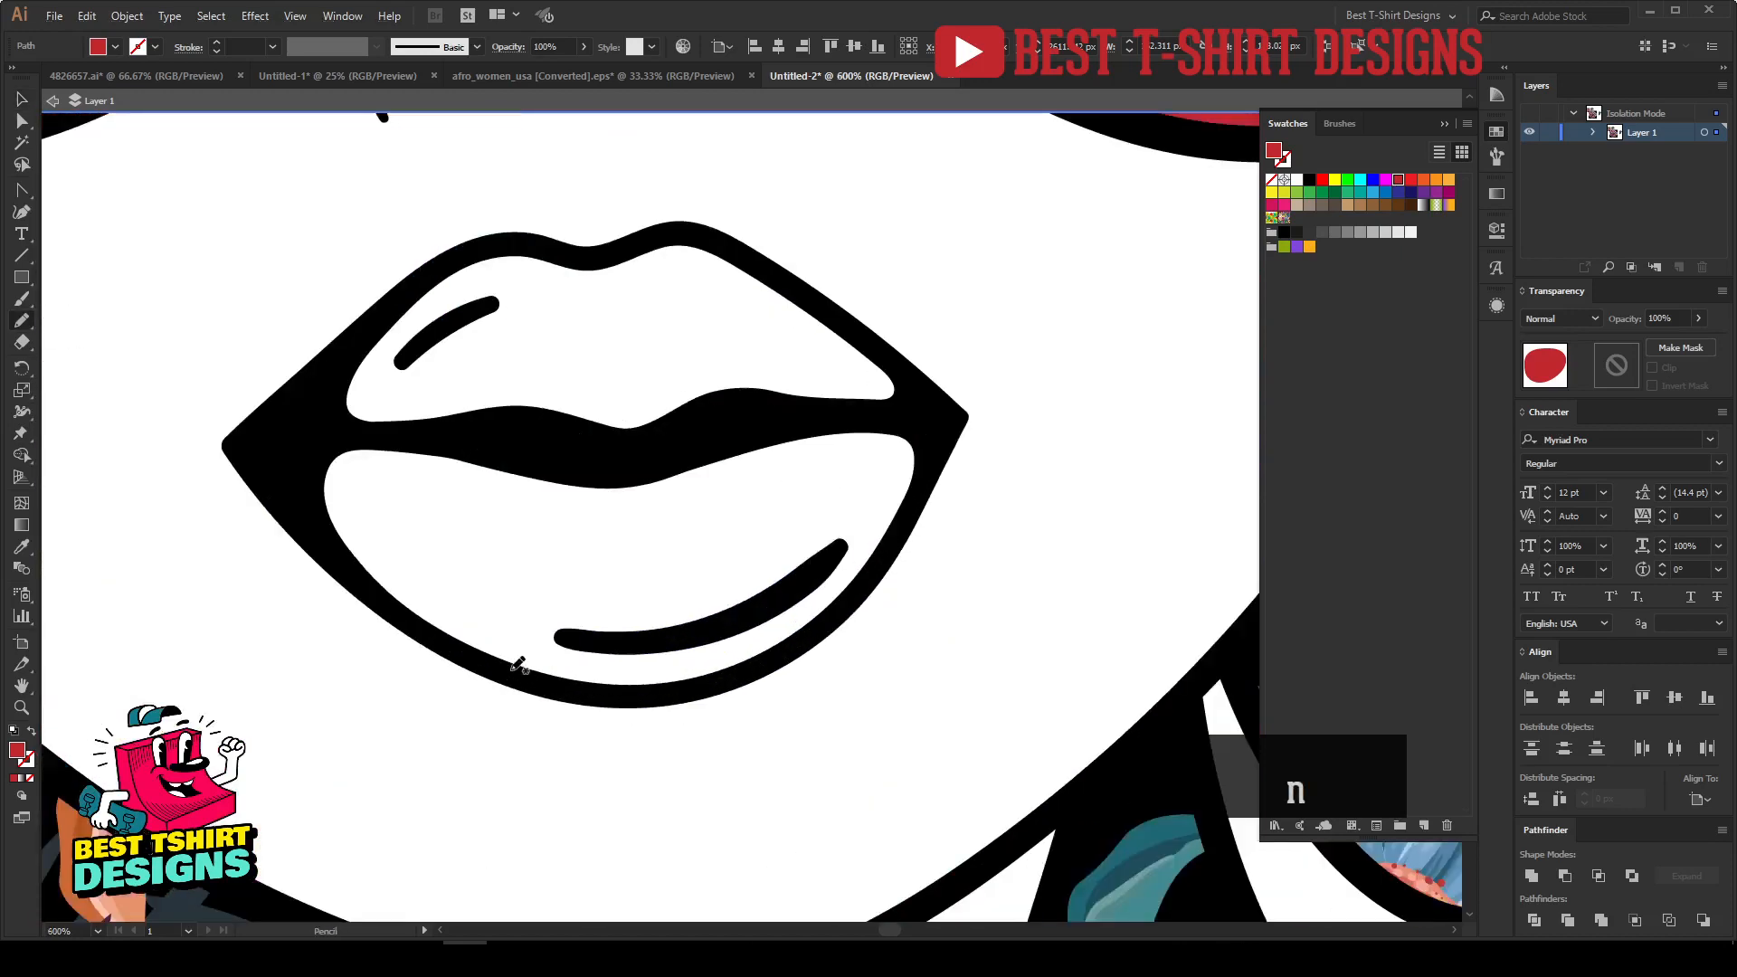
mouse_move(603, 692)
mouse_down()
mouse_move(702, 692)
mouse_move(875, 583)
mouse_move(940, 454)
mouse_move(924, 397)
mouse_move(861, 329)
mouse_move(687, 239)
mouse_move(581, 264)
mouse_move(488, 249)
mouse_up()
mouse_move(404, 304)
mouse_down()
mouse_move(343, 357)
mouse_move(303, 484)
mouse_move(358, 586)
mouse_move(543, 680)
mouse_up()
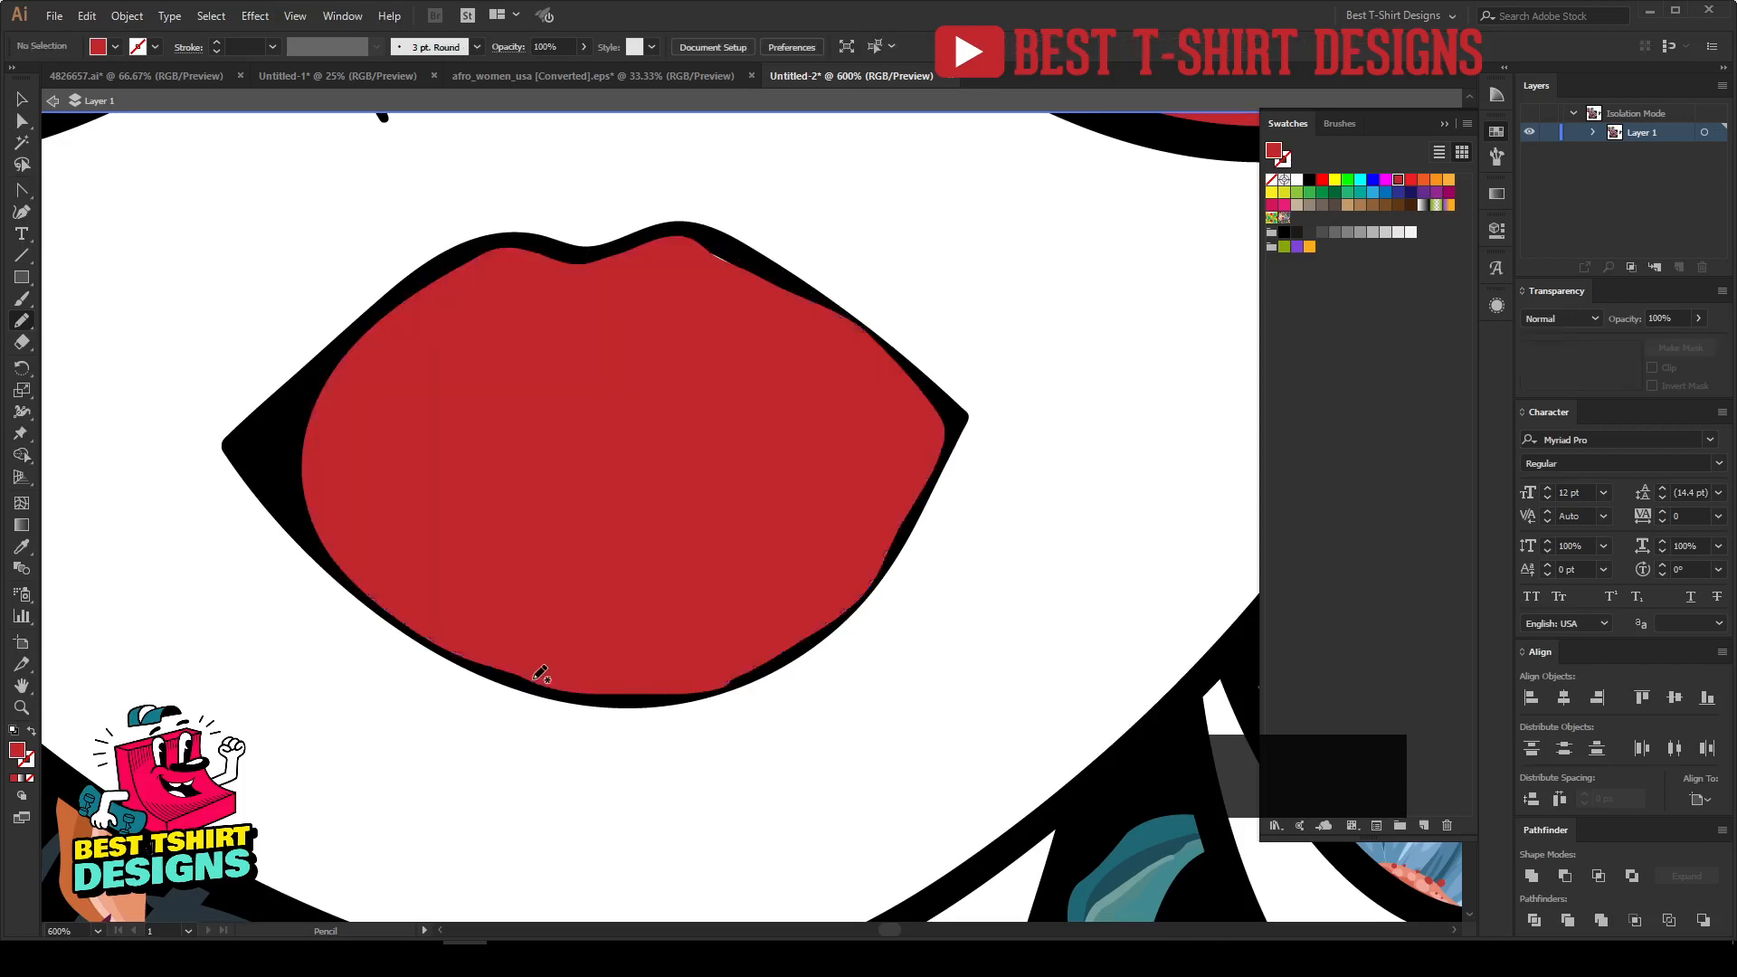
Move the red lip shape directly behind the black face line art so that it colours both lips.
key(v)
click(573, 517)
key(ctrl+x)
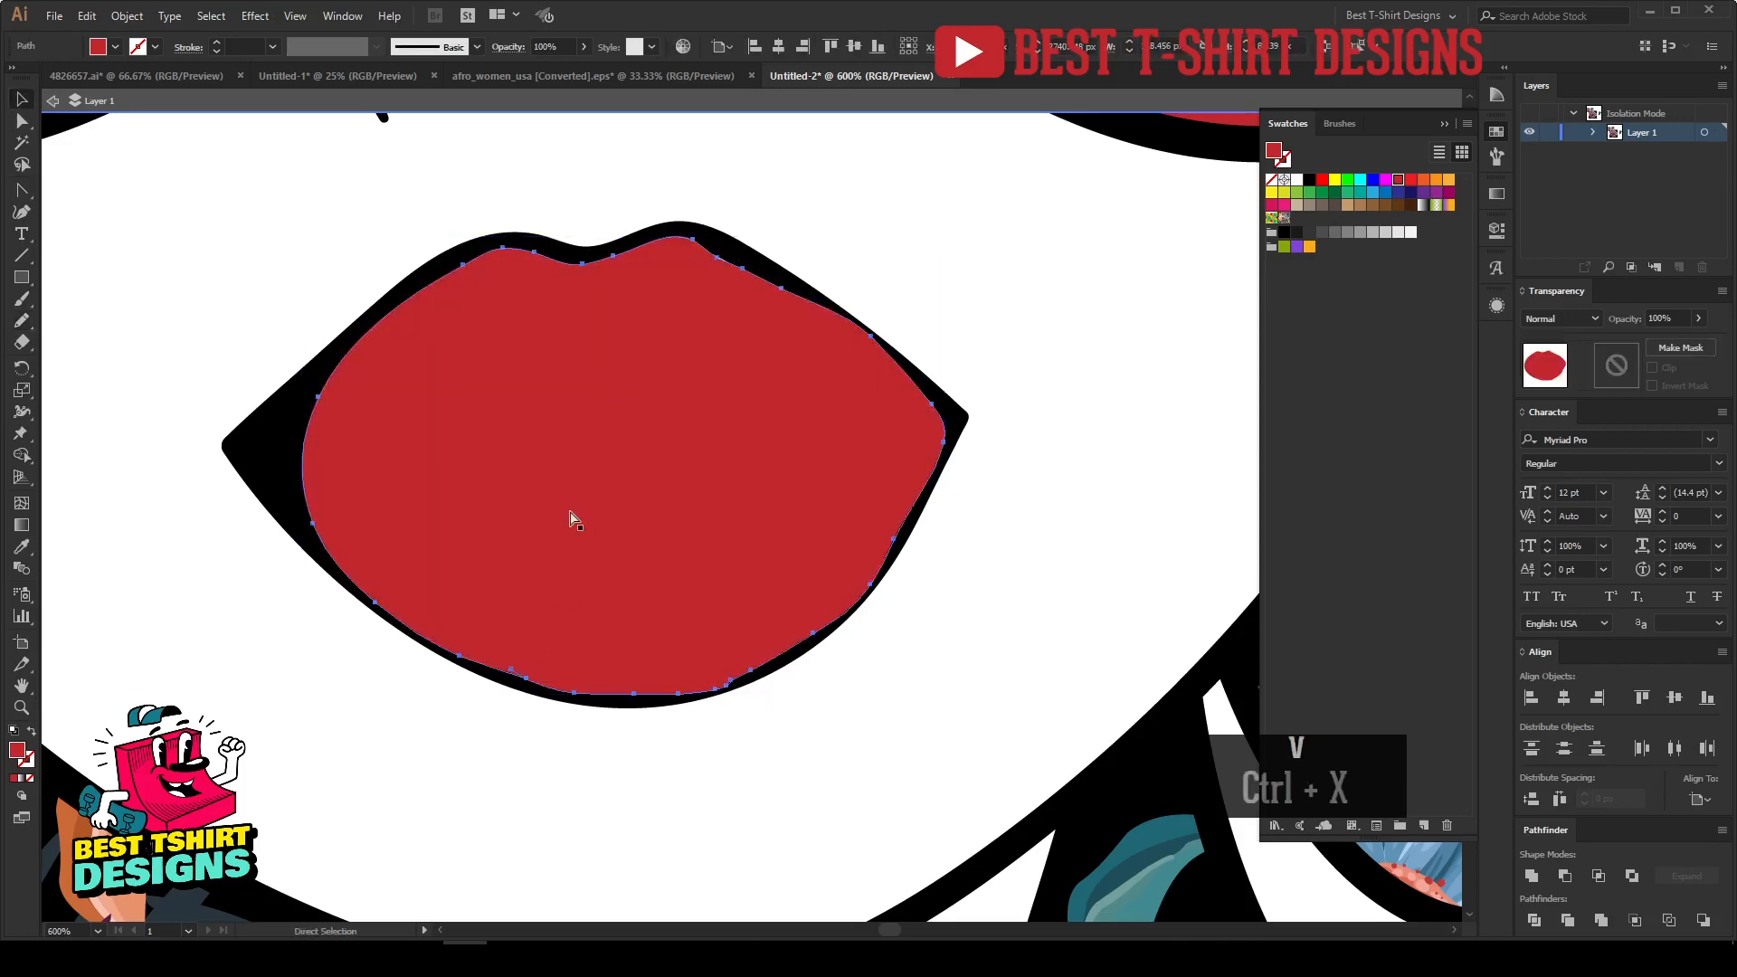
click(613, 447)
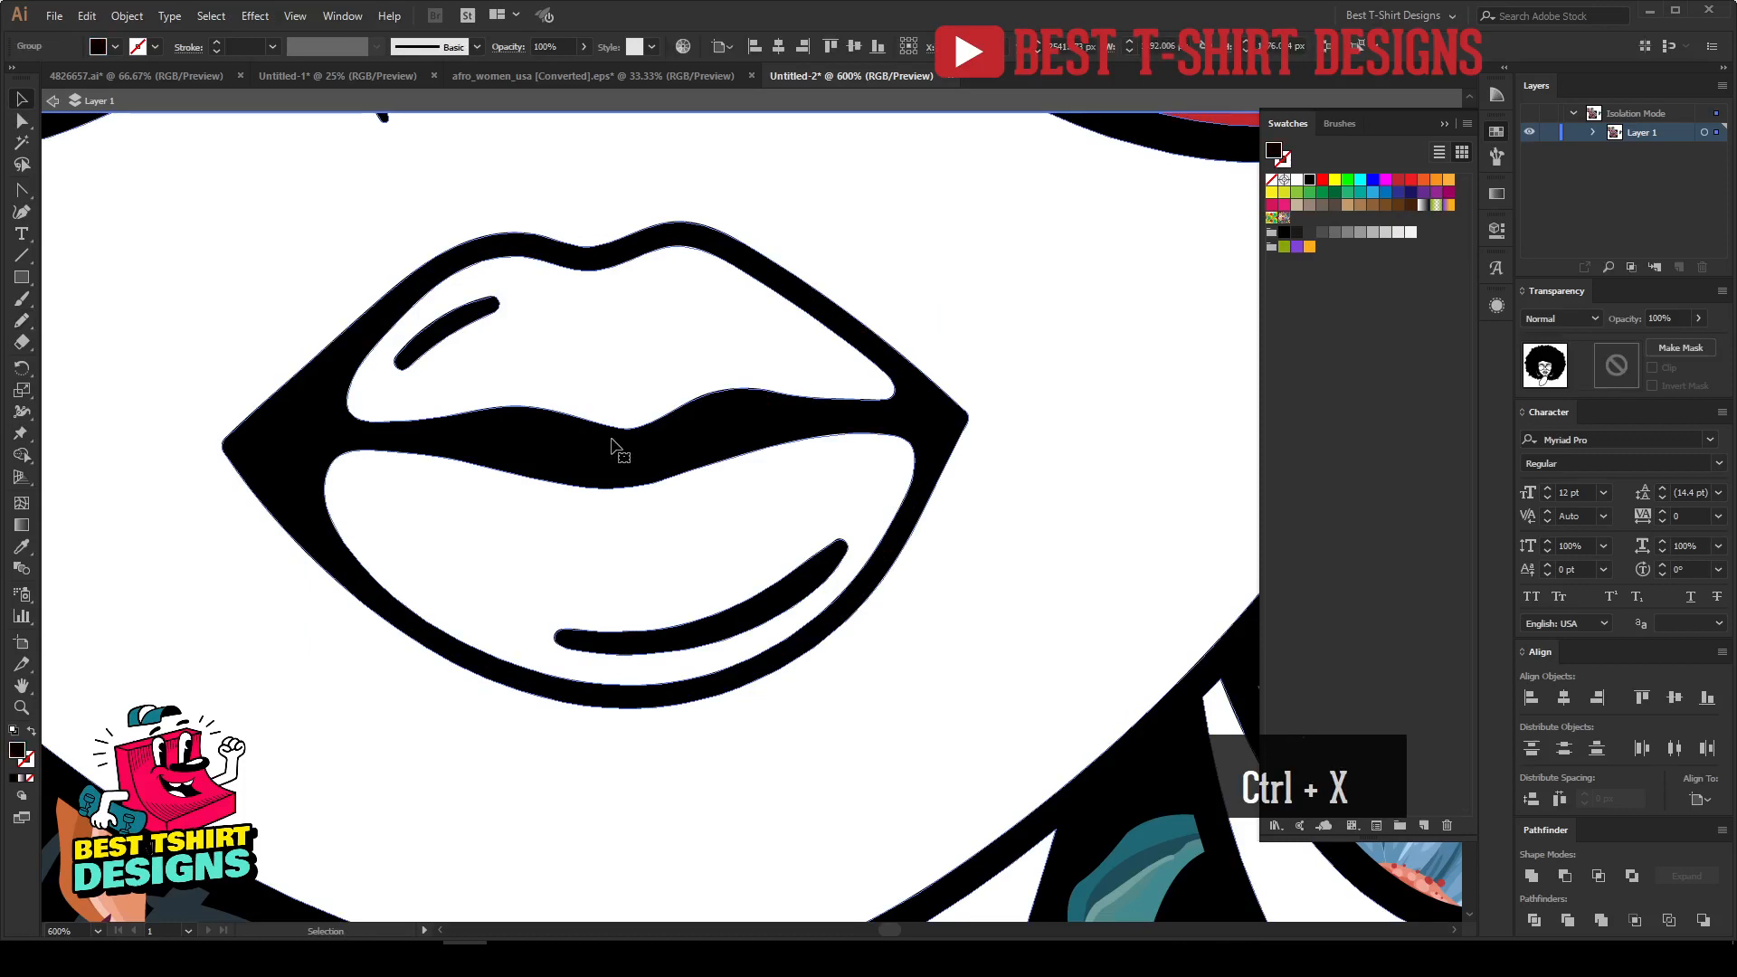
key(ctrl+b)
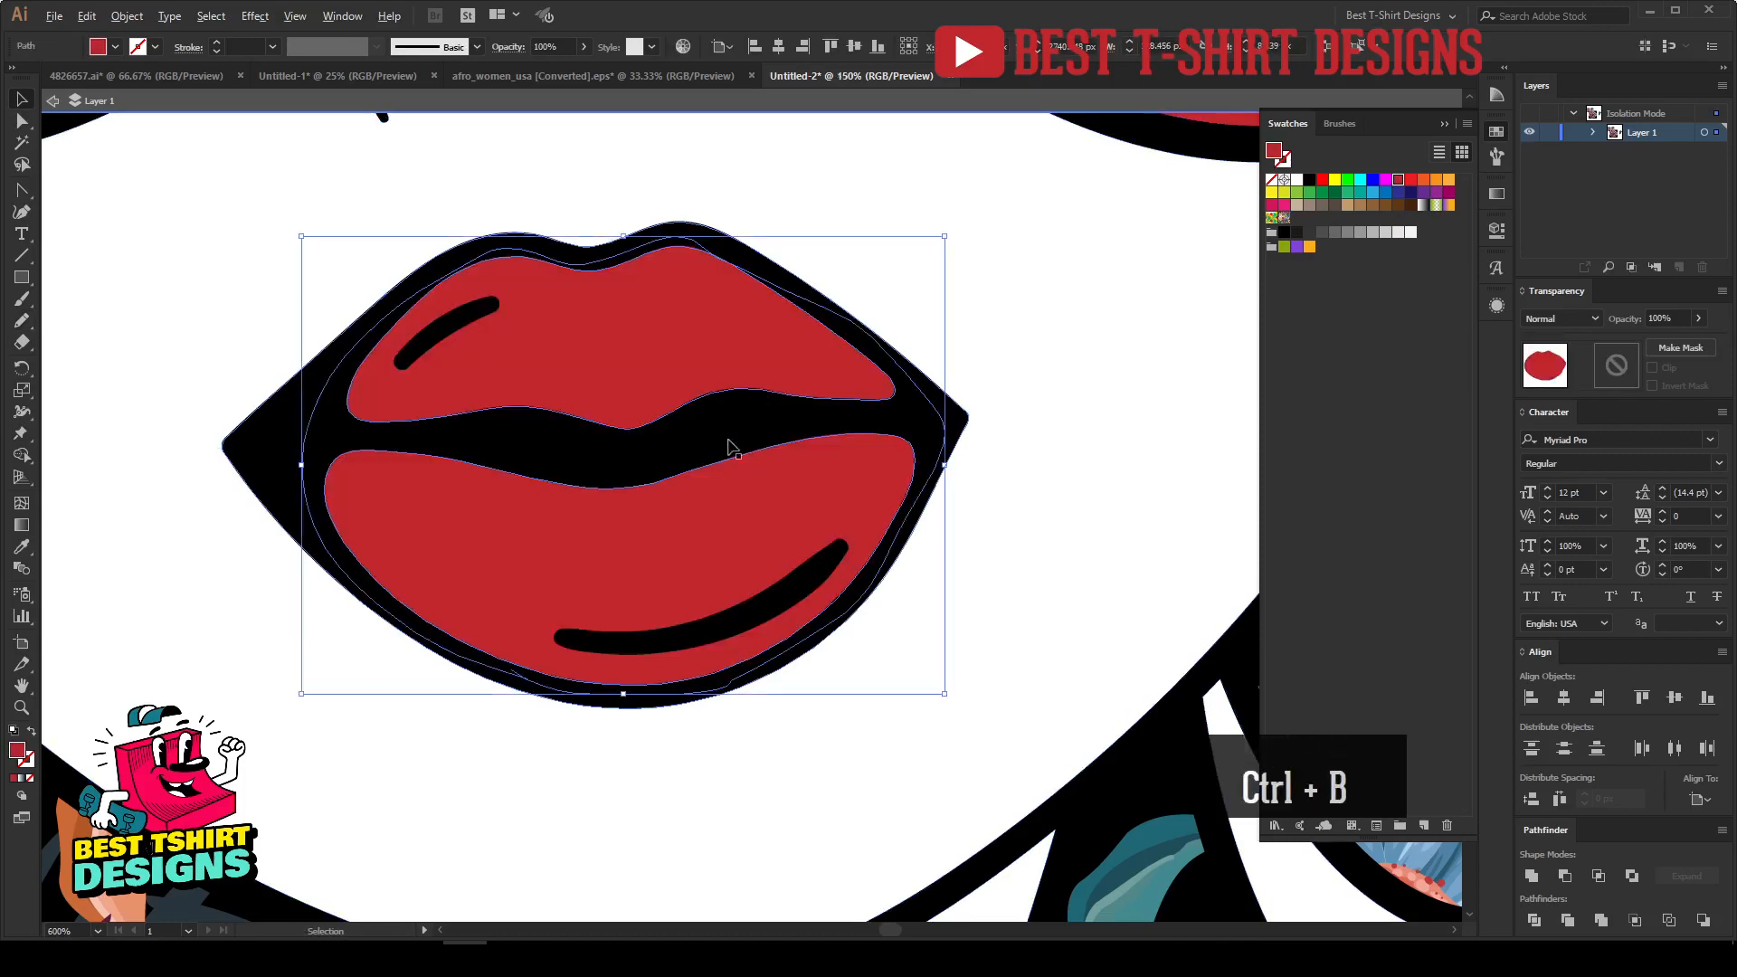
scroll(732, 446, down, 5)
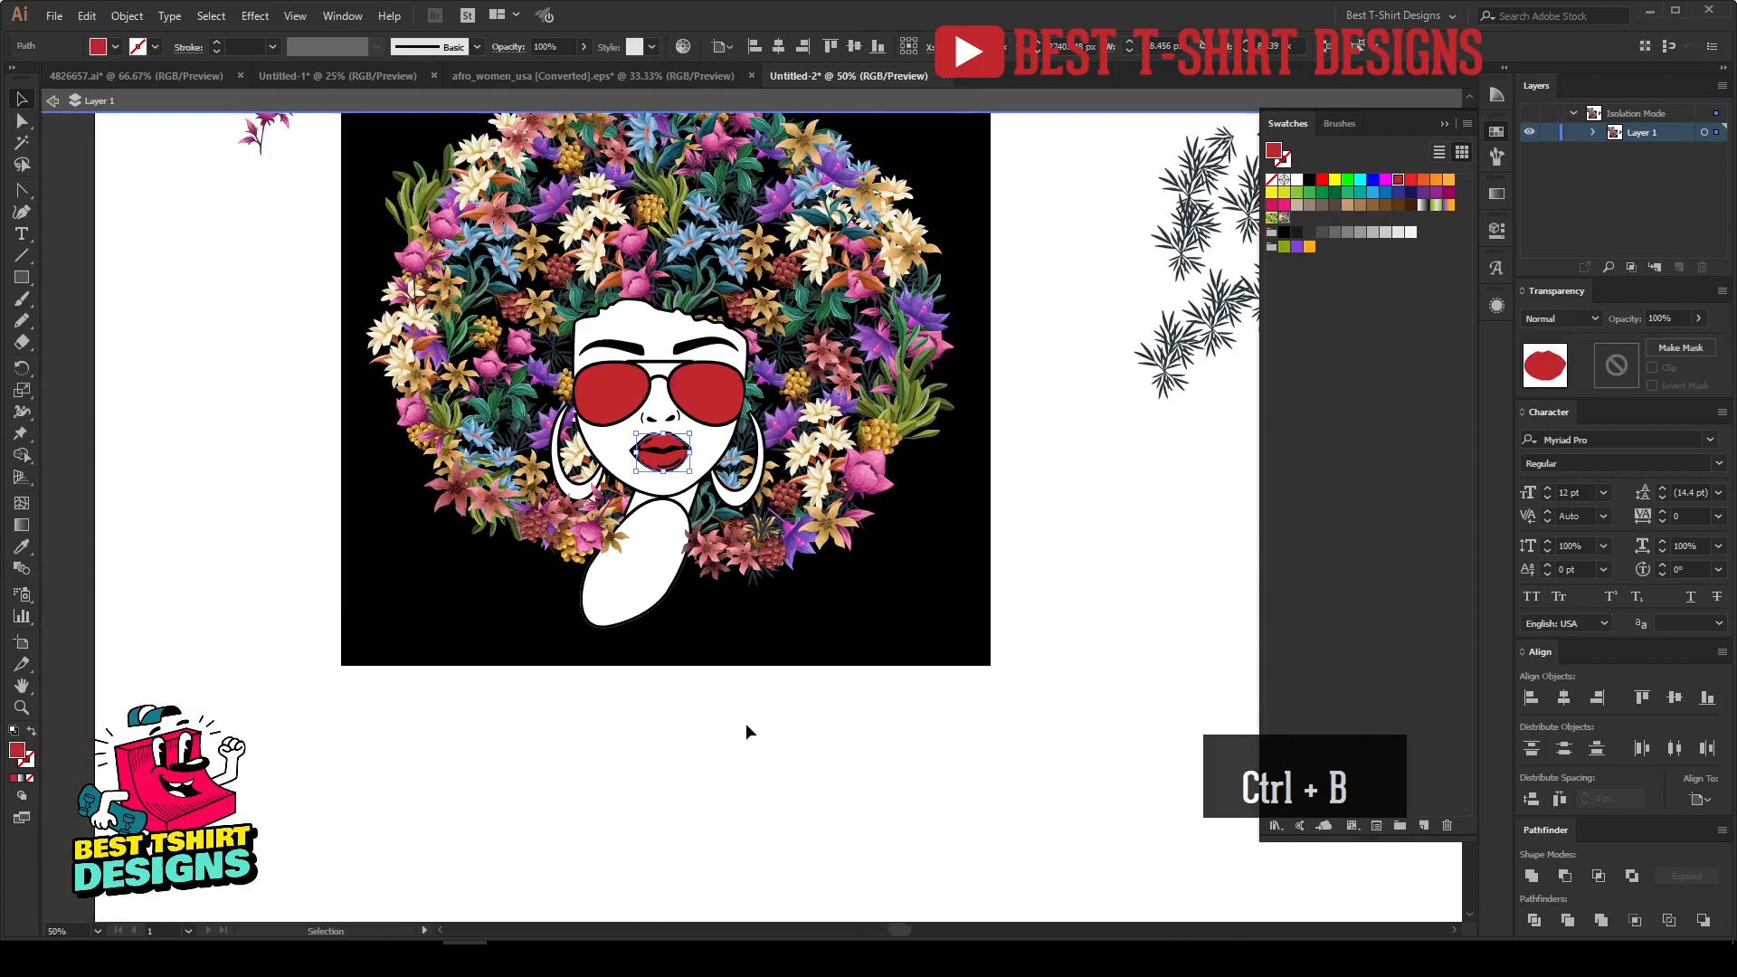
click(746, 725)
key(space)
drag(810, 653, 810, 741)
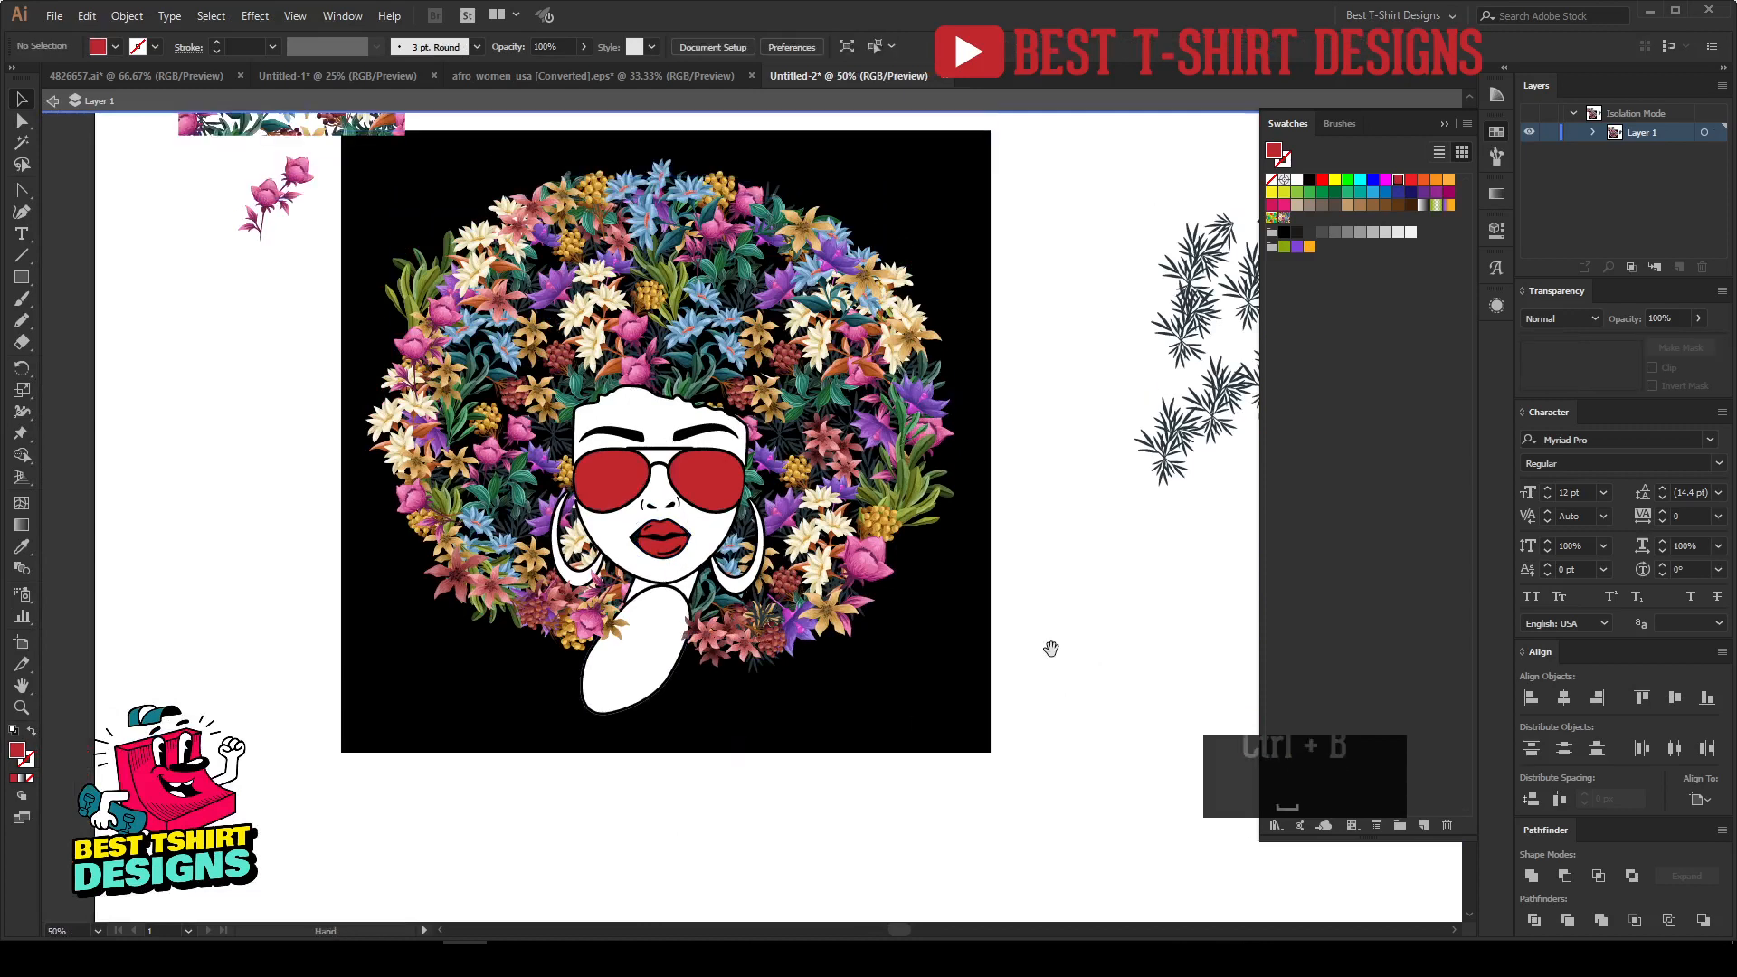
drag(1051, 648, 1061, 688)
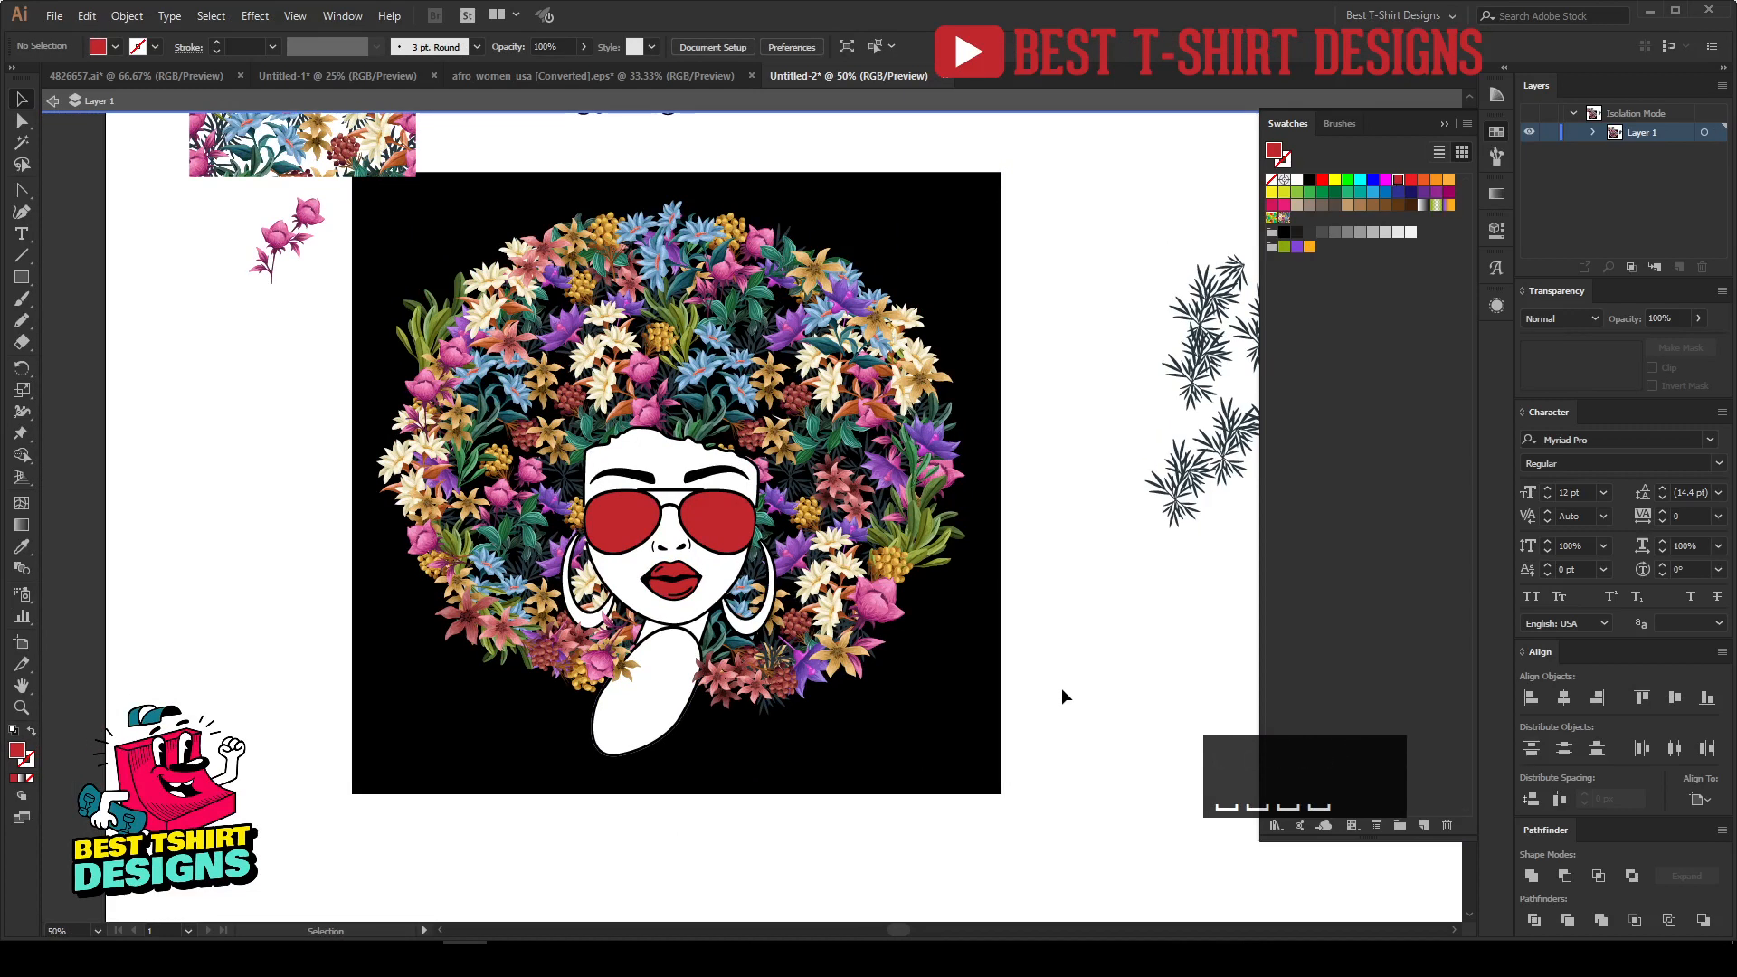
Try a white fill on the background rectangle and restore its black fill.
click(996, 704)
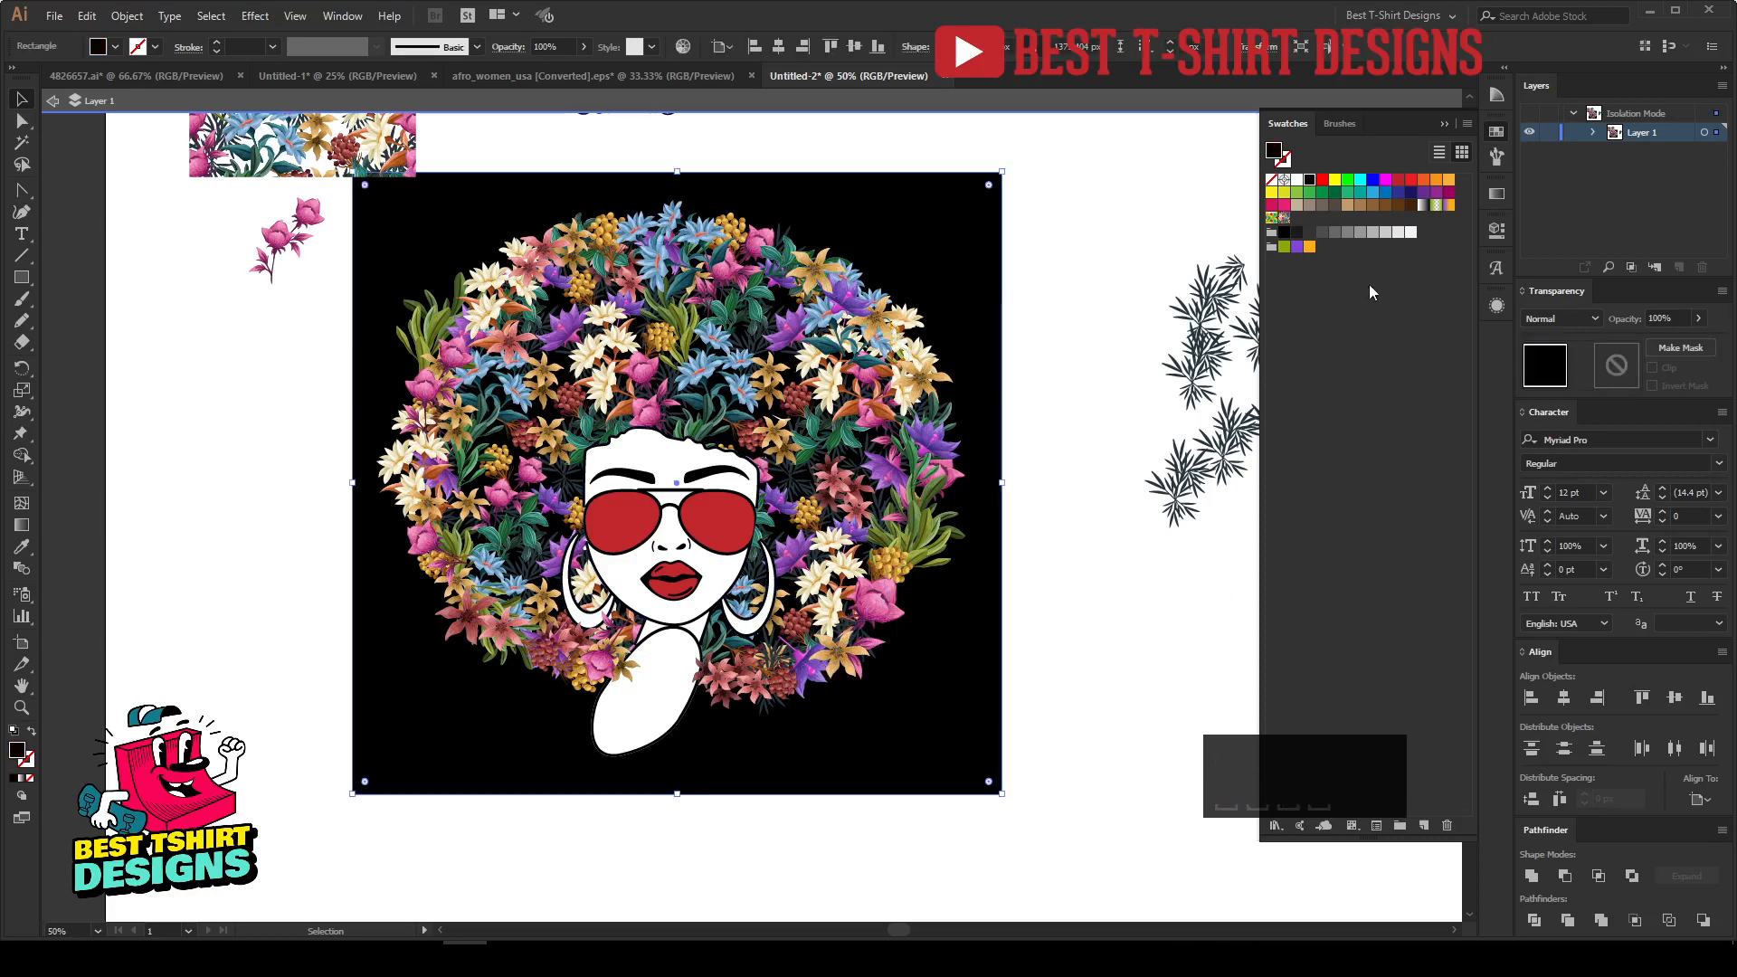
click(1297, 180)
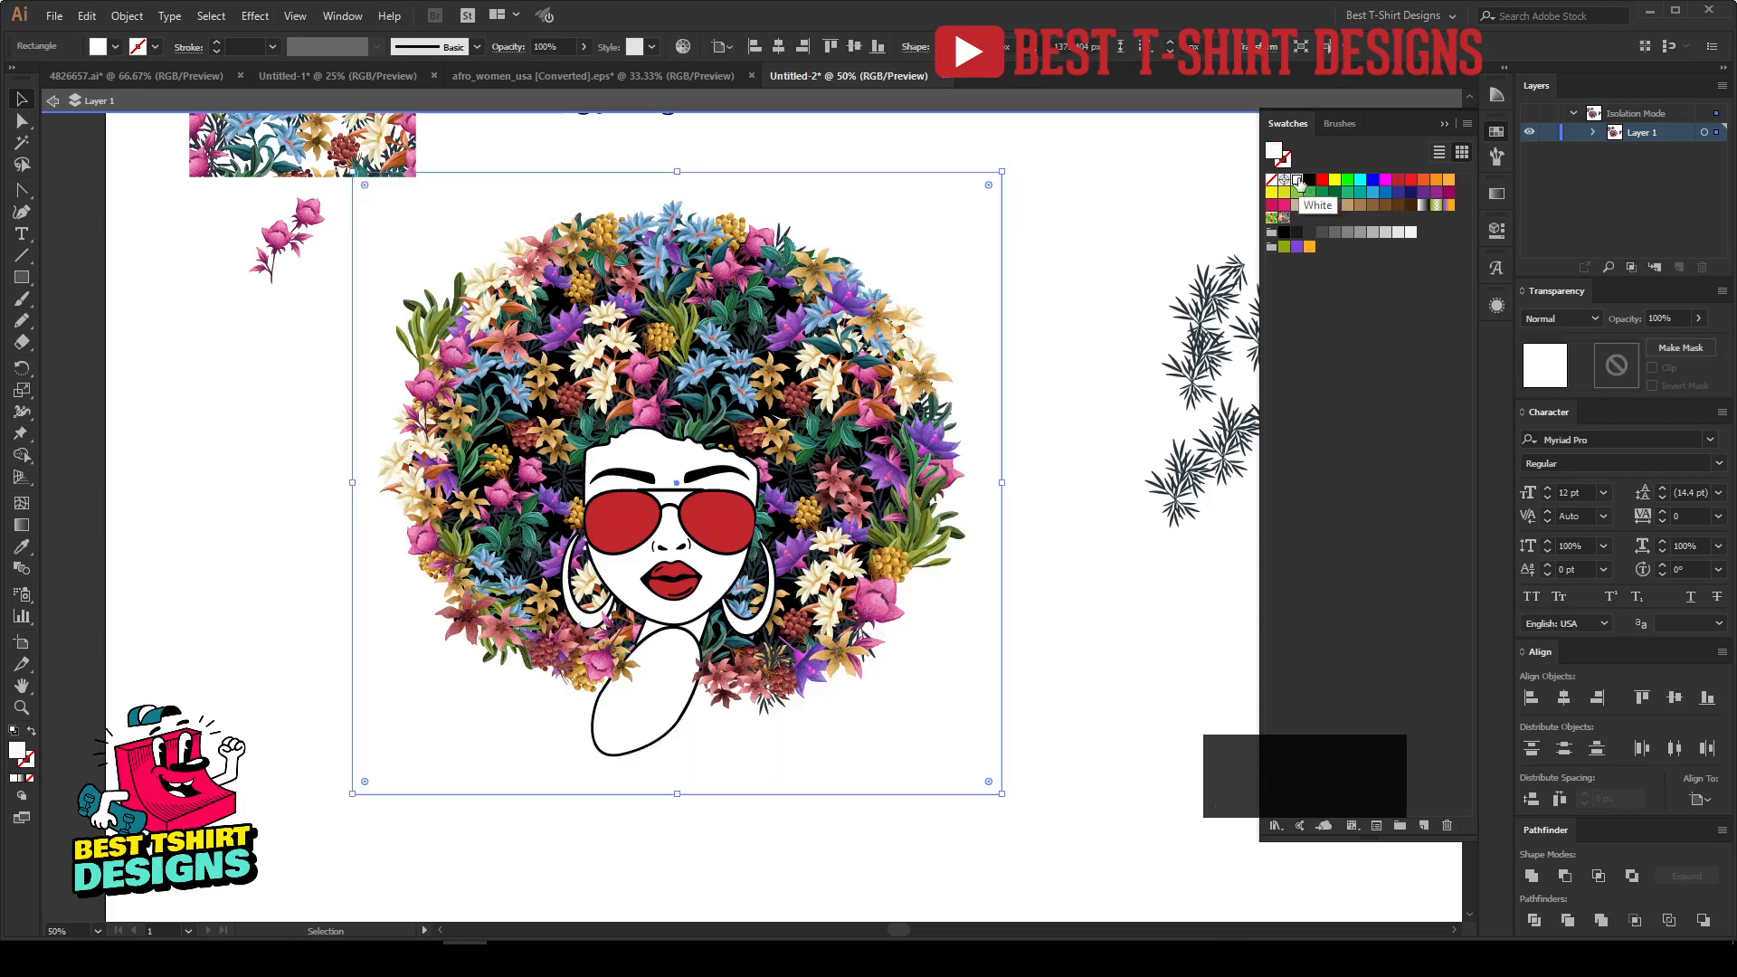
click(1309, 180)
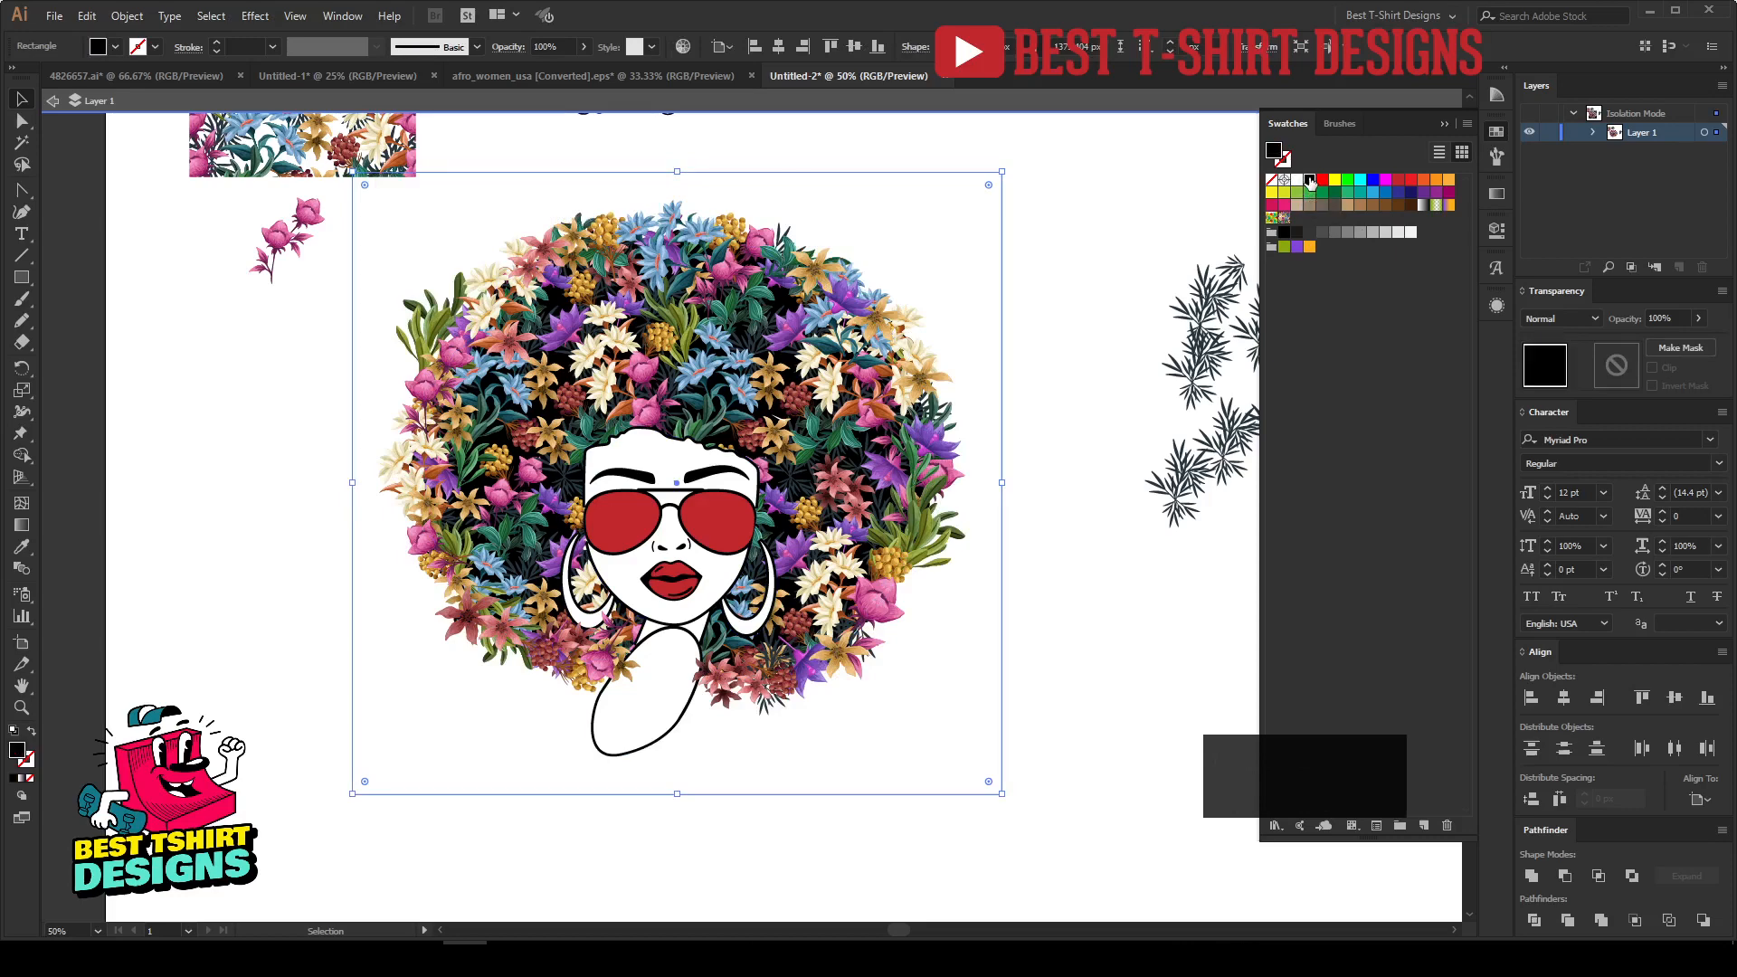
click(1051, 697)
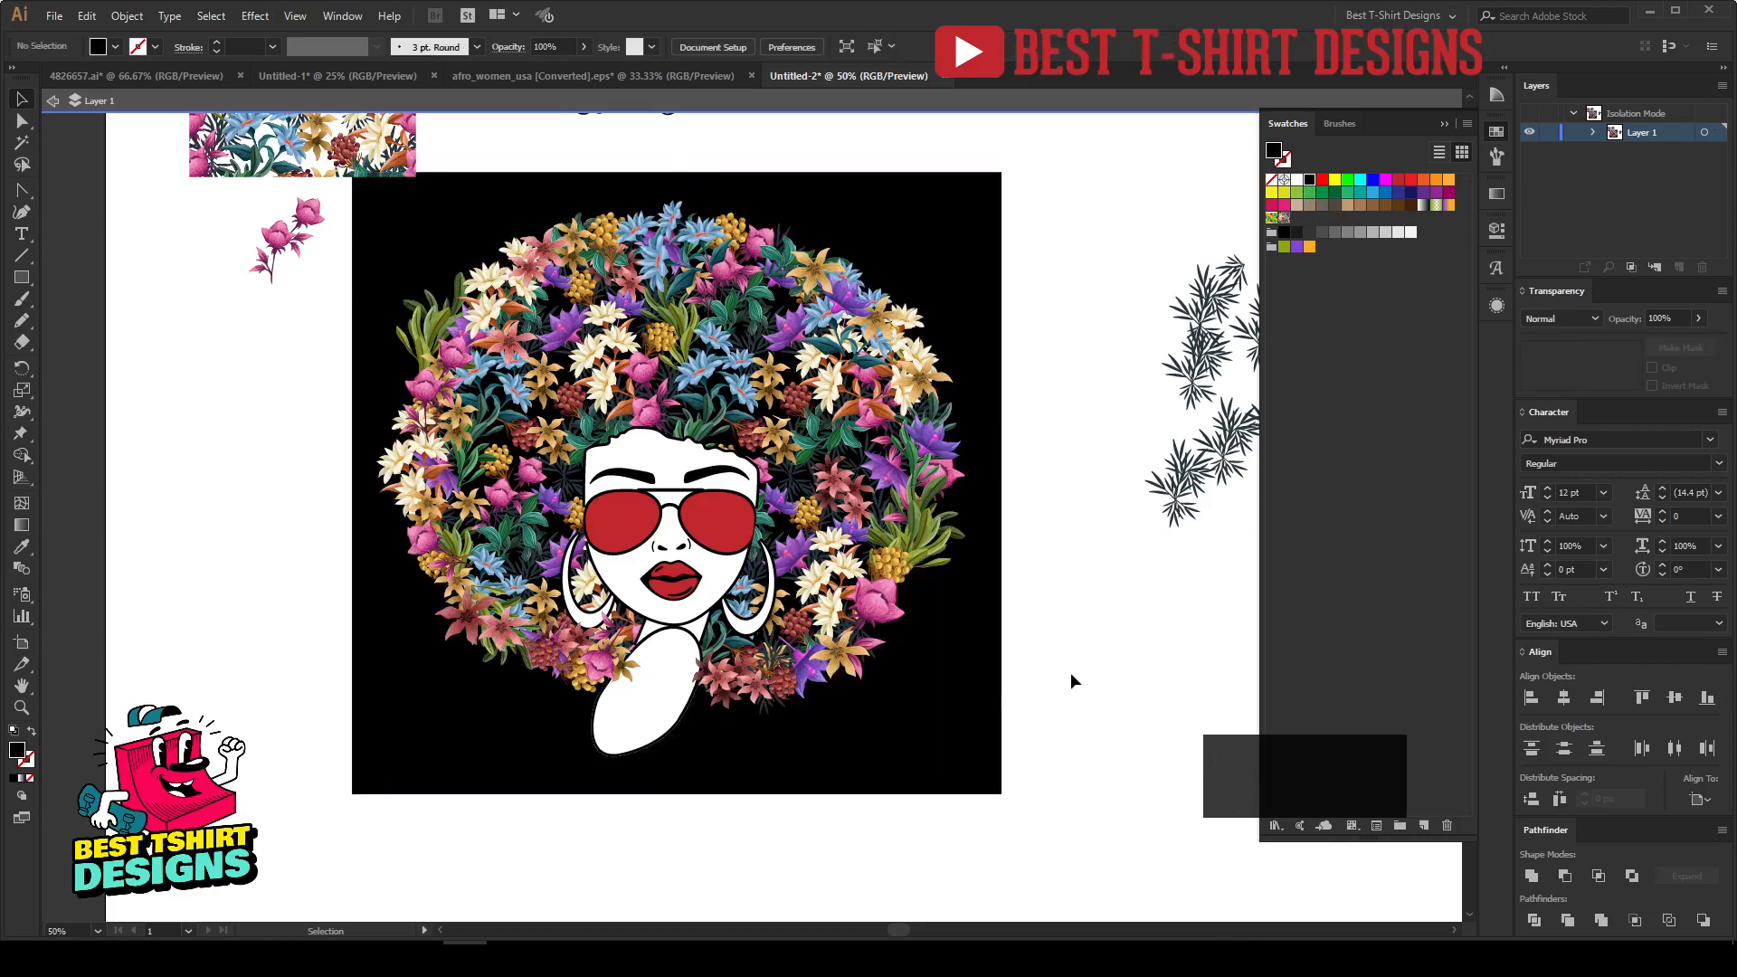
Nudge the black background rectangle slightly to the left behind the artwork.
click(999, 697)
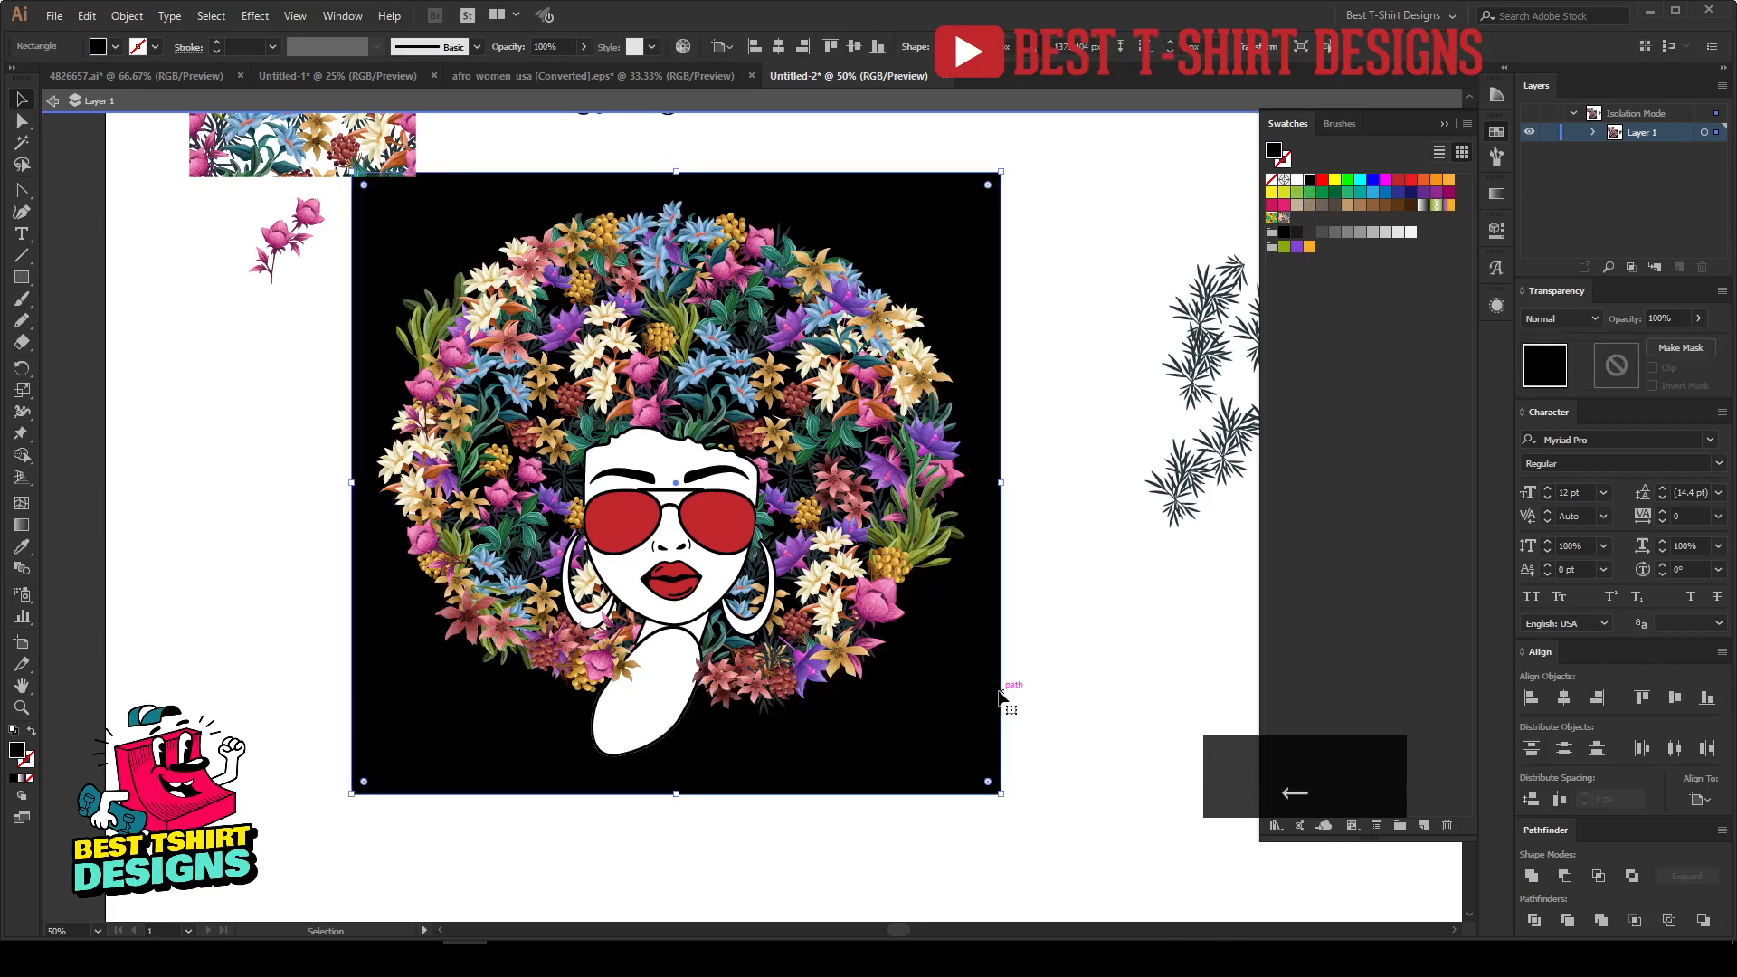
click(1096, 665)
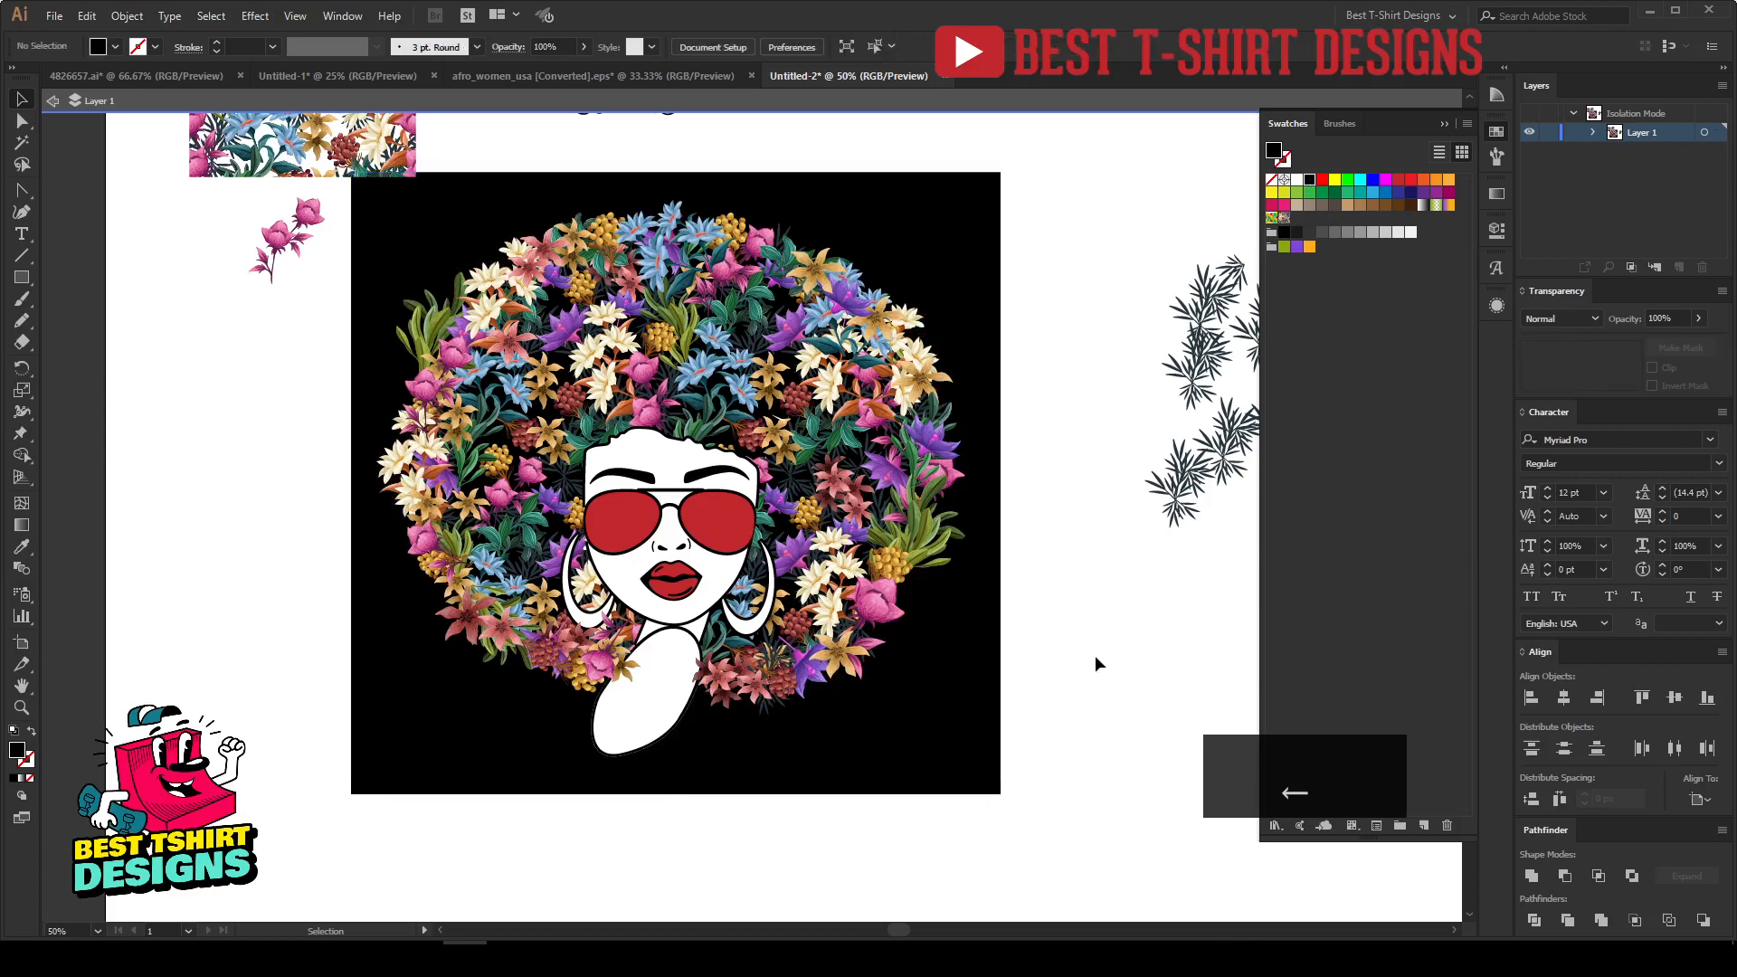